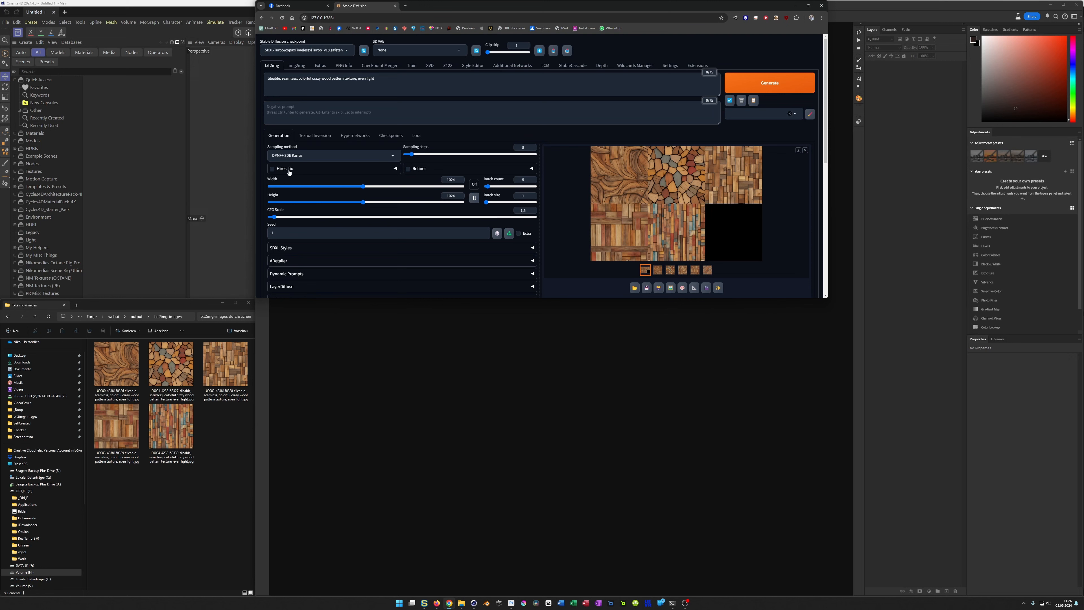
# Step: Set the denoising strength in the Hires. fix settings to 0.25, leaving Hires. fix disabled
pyautogui.click(298, 171)
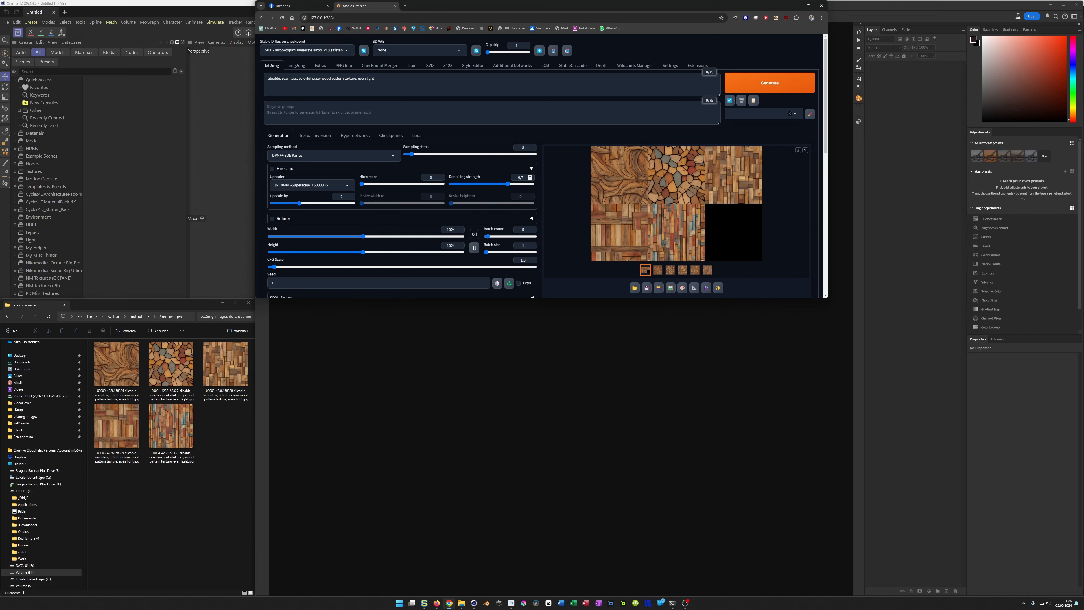
pyautogui.write('25')
pyautogui.click(297, 170)
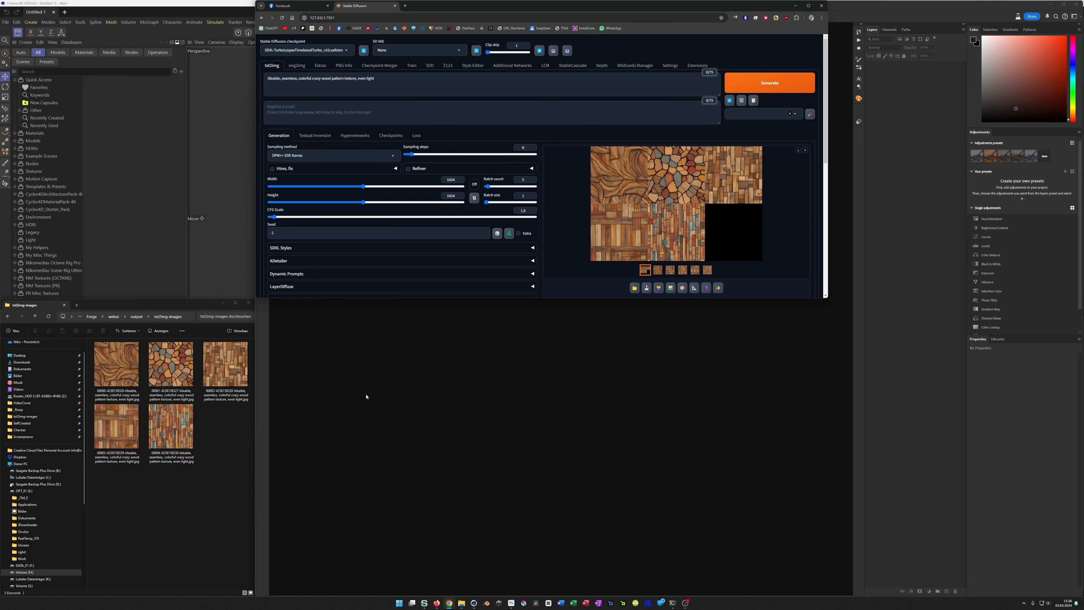
# Step: View the generated wood textures at full size in the image viewer, from the first through the fourth, and close the viewer
pyautogui.doubleClick(116, 364)
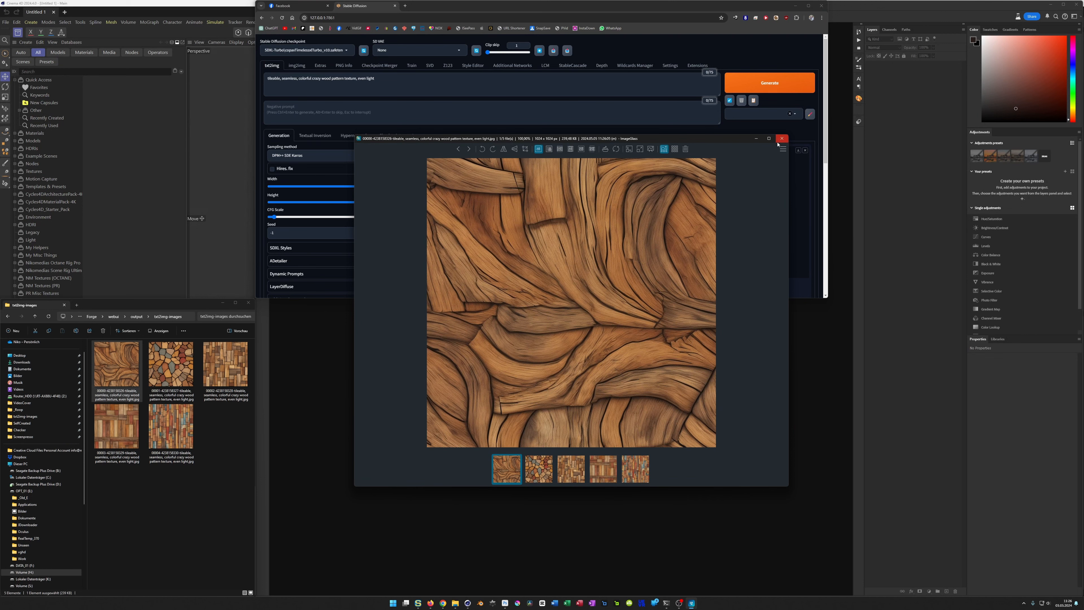
pyautogui.click(182, 372)
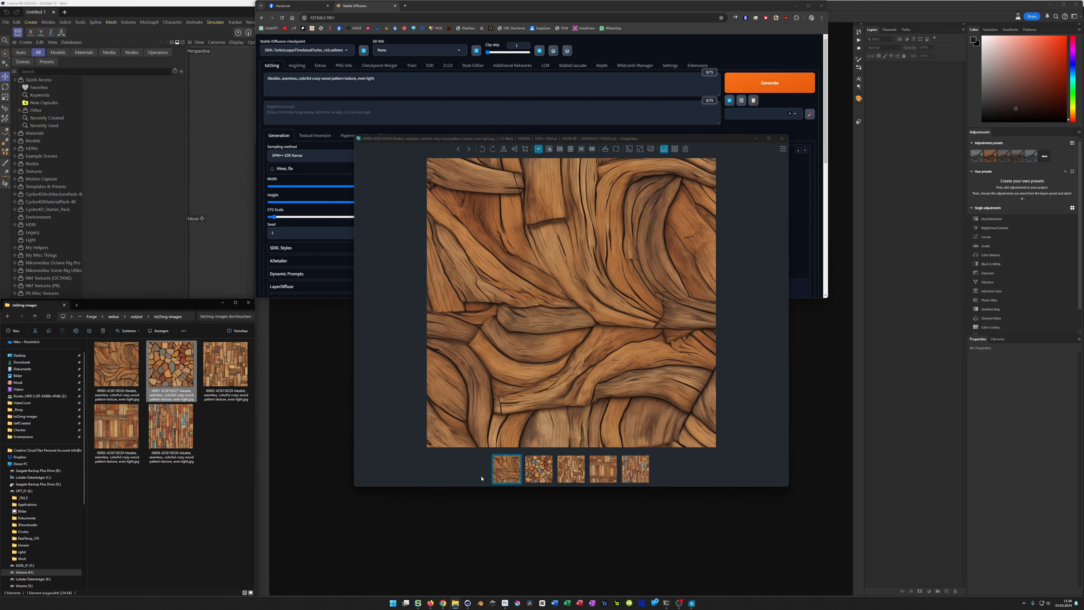
pyautogui.click(538, 467)
pyautogui.press('Right')
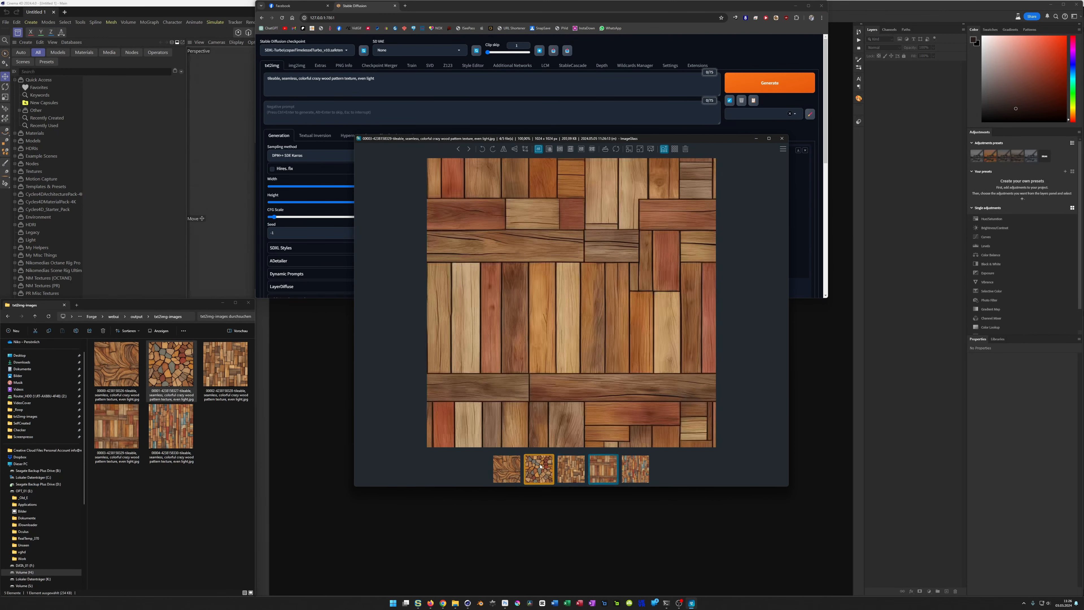
pyautogui.click(781, 138)
pyautogui.click(497, 399)
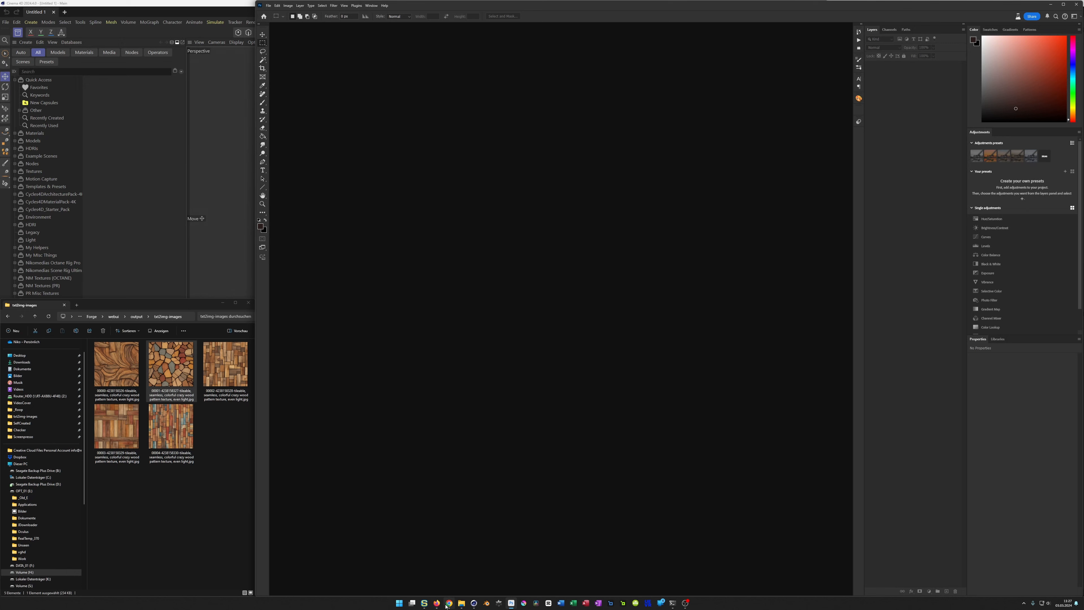
# Step: Switch to Firefox and open the Seamless Texture Checker from the Textures page of the NIKOMEDIA website
pyautogui.click(436, 602)
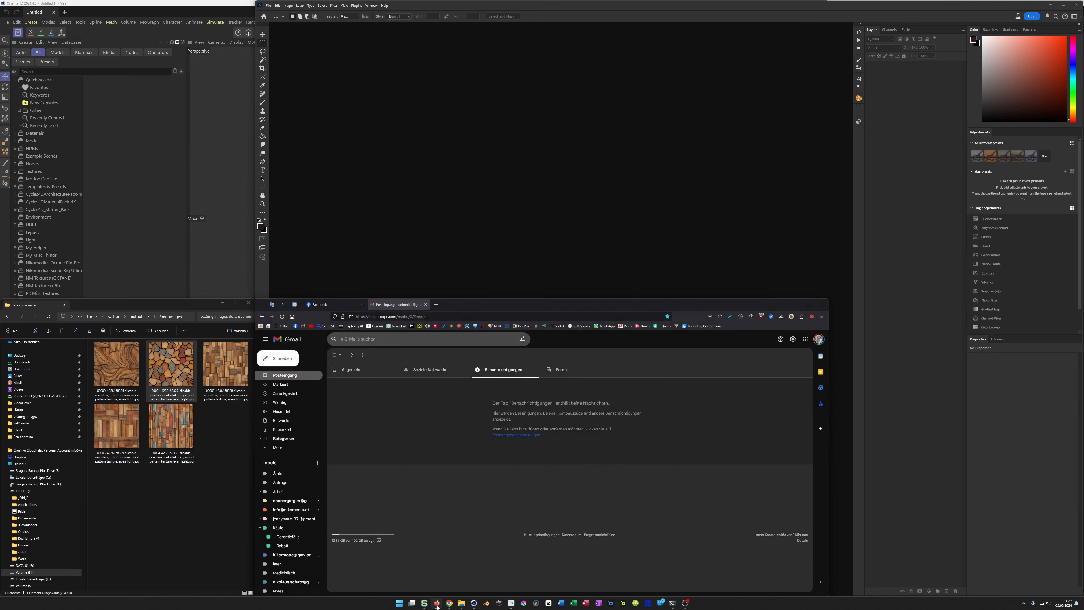
pyautogui.click(273, 326)
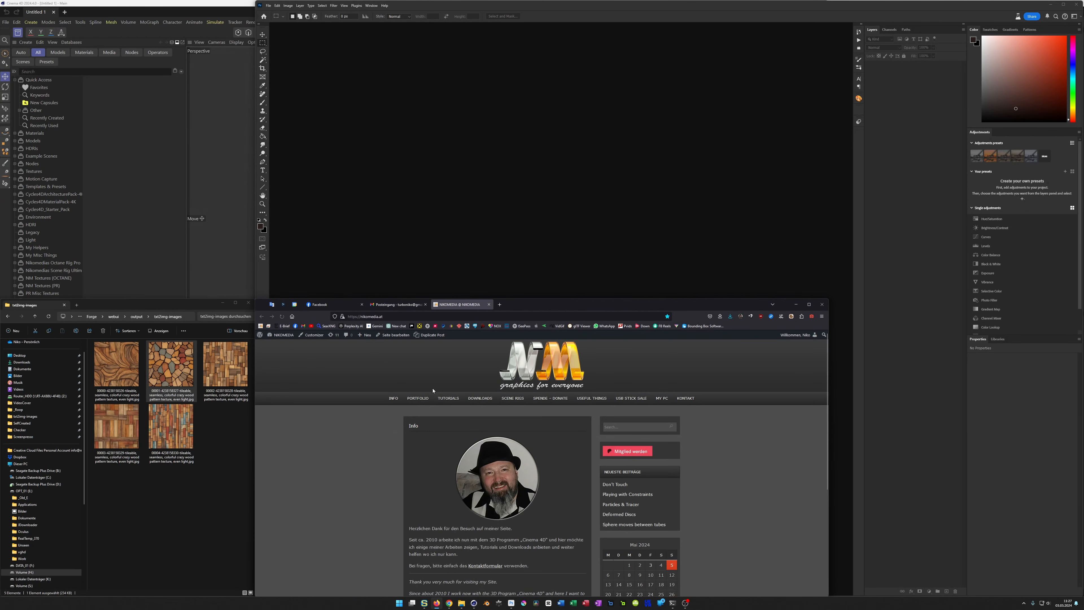
pyautogui.moveTo(593, 399)
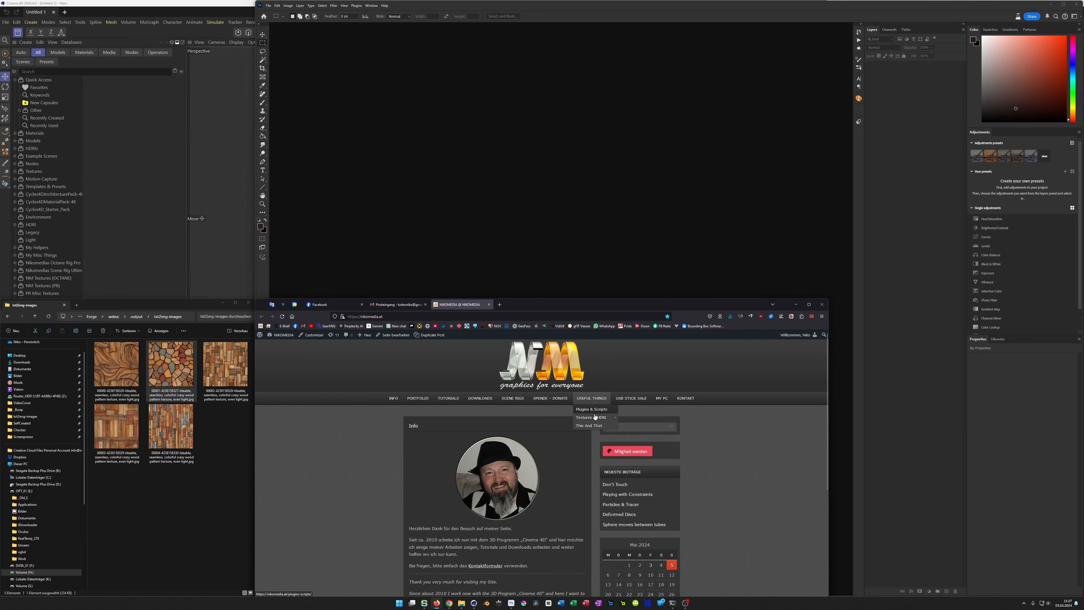
pyautogui.click(633, 427)
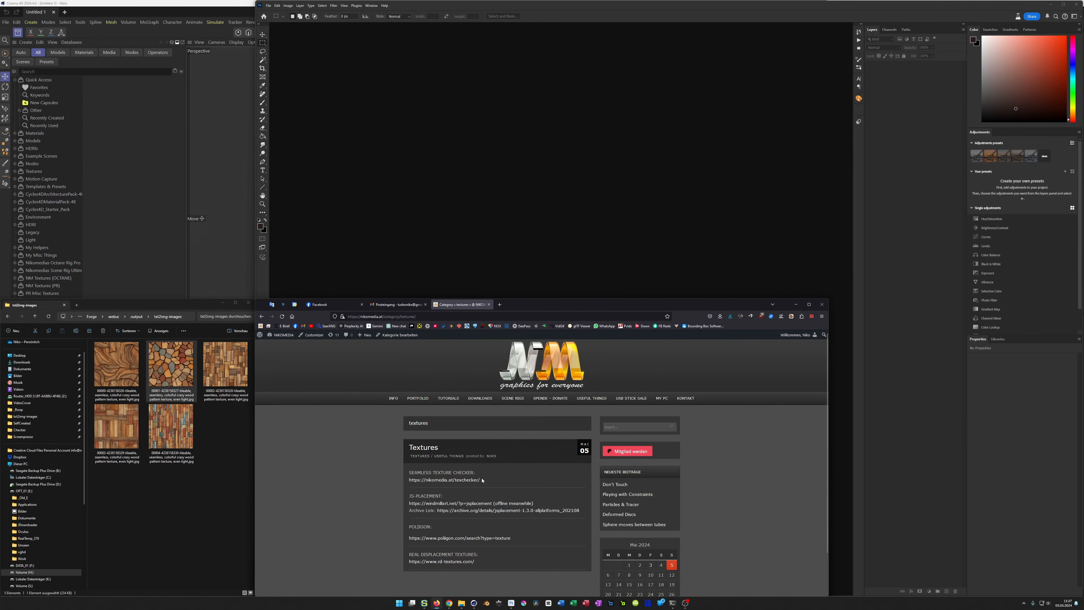
pyautogui.click(458, 480)
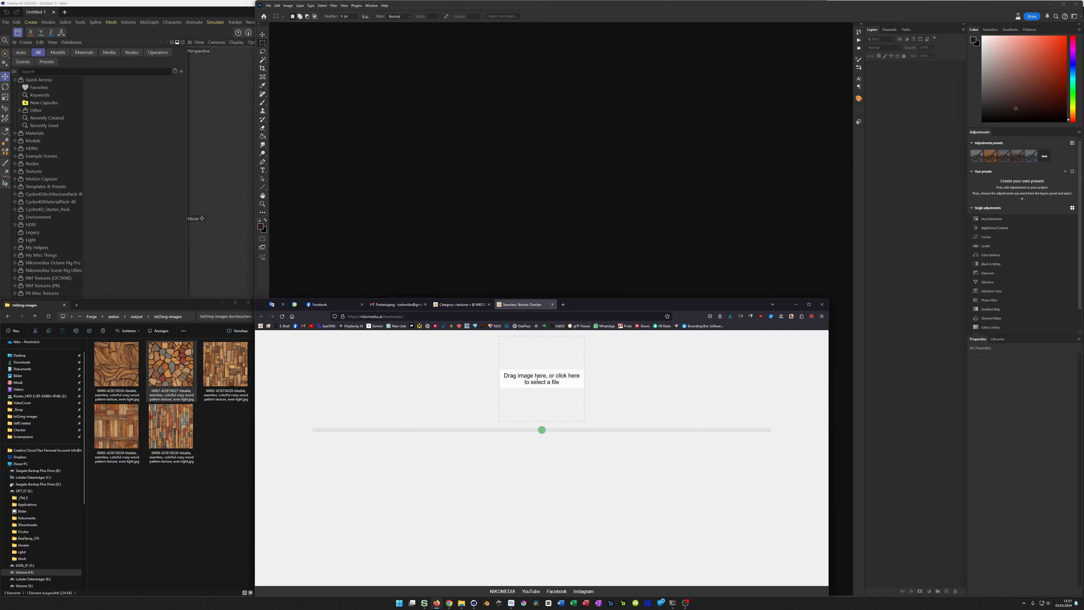
# Step: Load the first generated texture, the curved wood, into the texture checker and reduce the tile size to inspect its seams
pyautogui.click(544, 399)
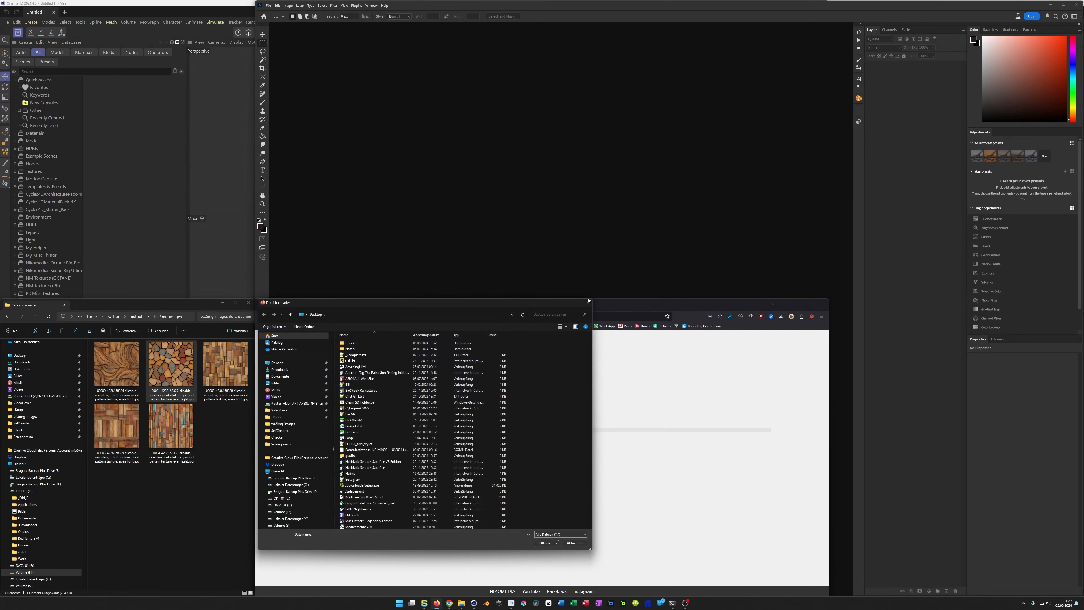
pyautogui.click(588, 301)
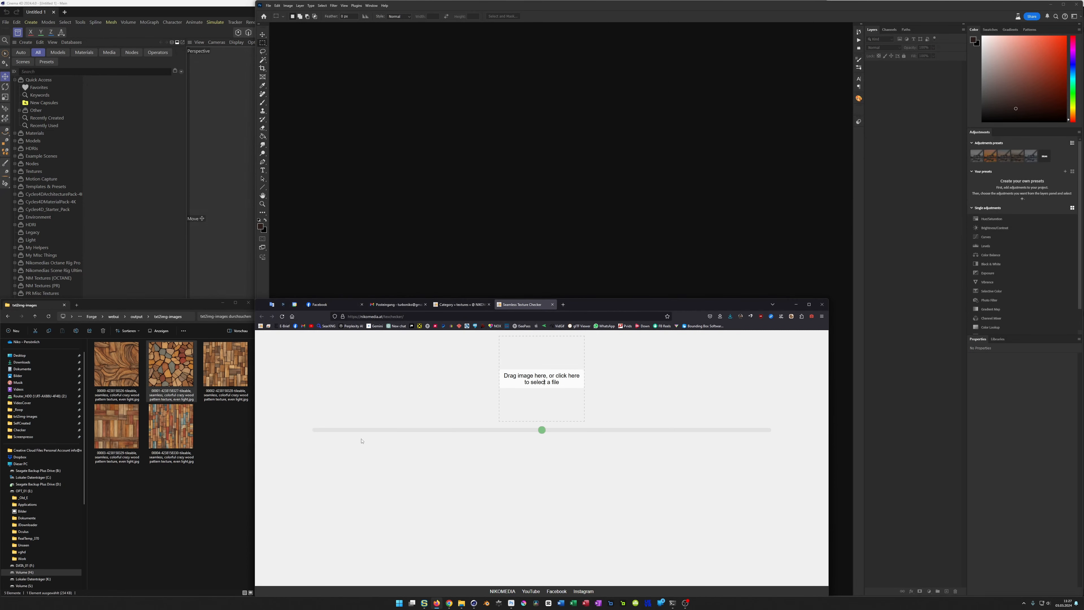
pyautogui.moveTo(114, 368); pyautogui.dragTo(539, 366)
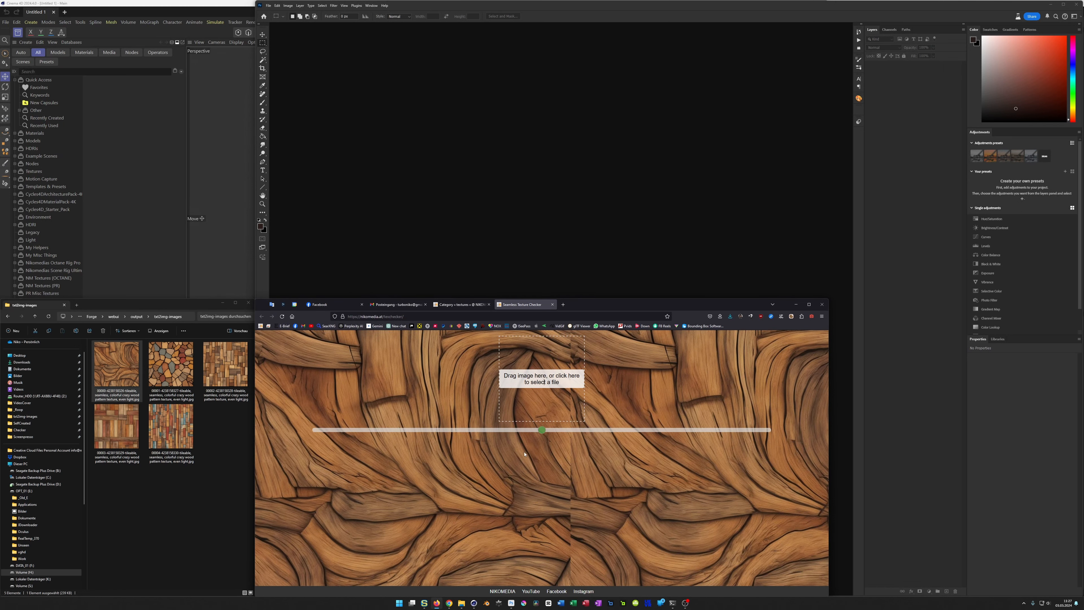
pyautogui.moveTo(542, 430); pyautogui.dragTo(398, 441)
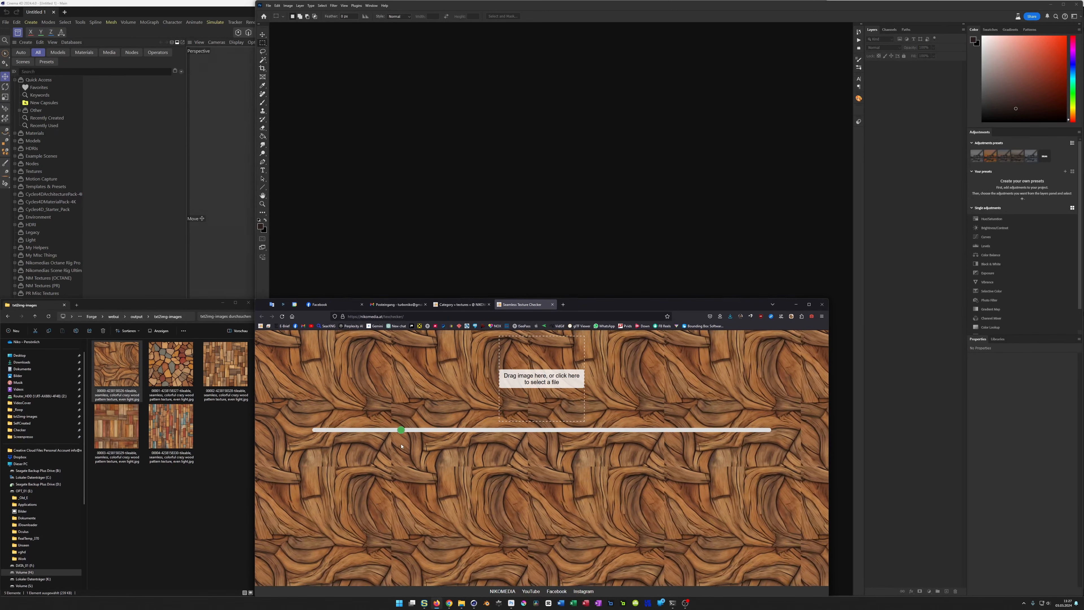
pyautogui.moveTo(398, 430)
pyautogui.mouseDown()
pyautogui.moveTo(375, 430)
pyautogui.moveTo(402, 430)
pyautogui.mouseUp()
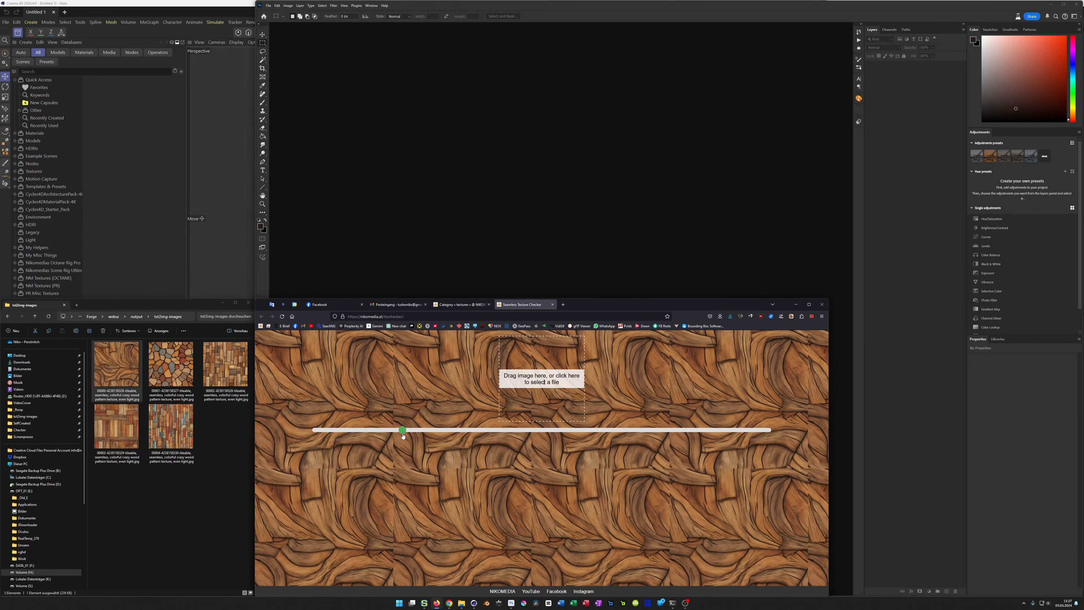
# Step: Check the other four generated wood textures one after another for seams, varying the tile size on the red-brown plank texture
pyautogui.moveTo(171, 364); pyautogui.dragTo(535, 399)
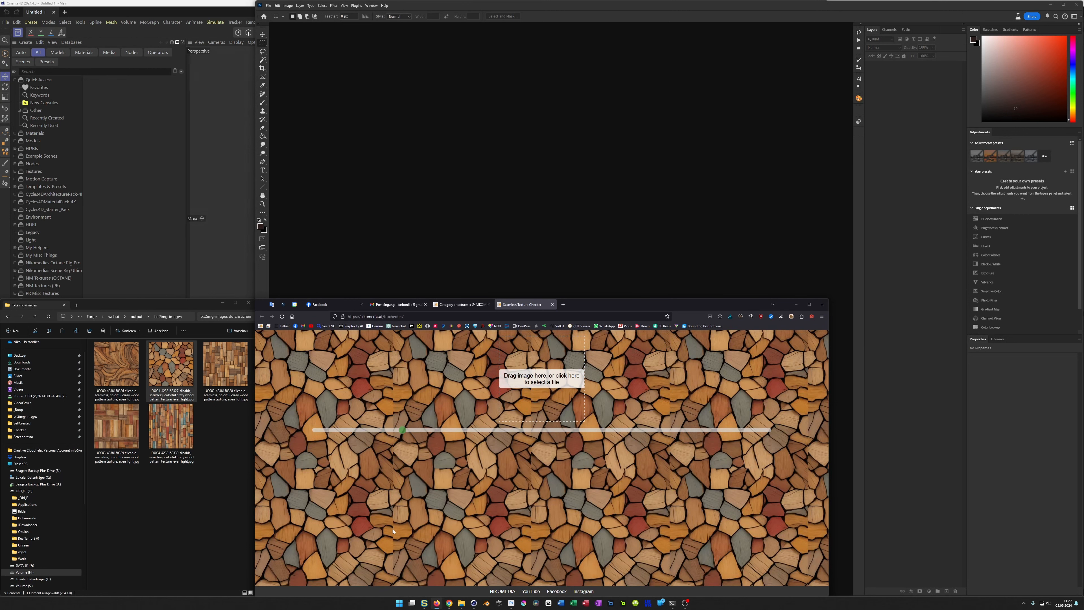
pyautogui.moveTo(226, 364); pyautogui.dragTo(527, 356)
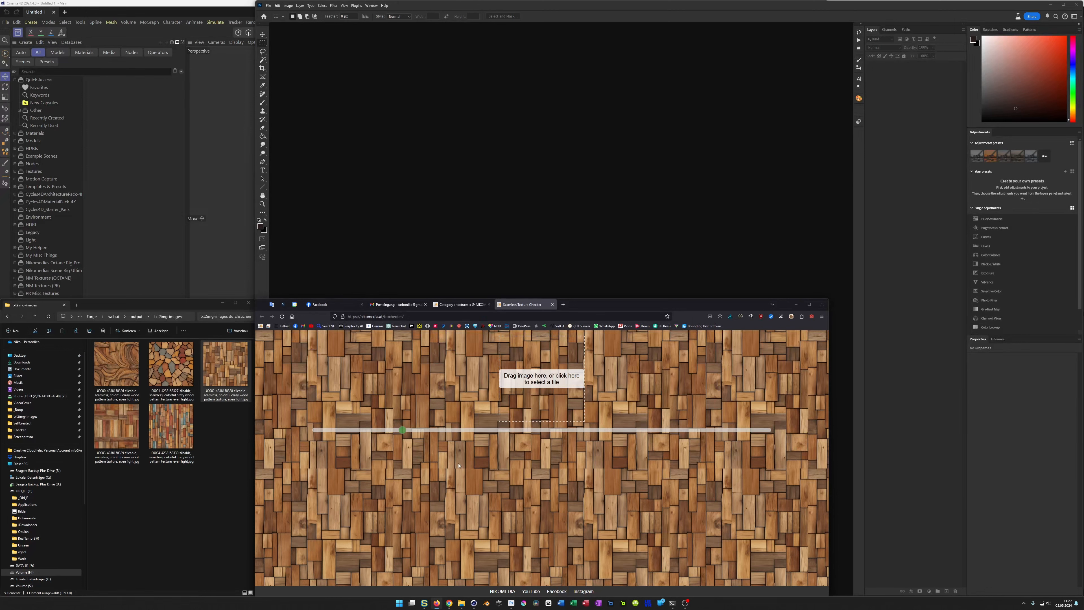
pyautogui.moveTo(116, 427); pyautogui.dragTo(524, 405)
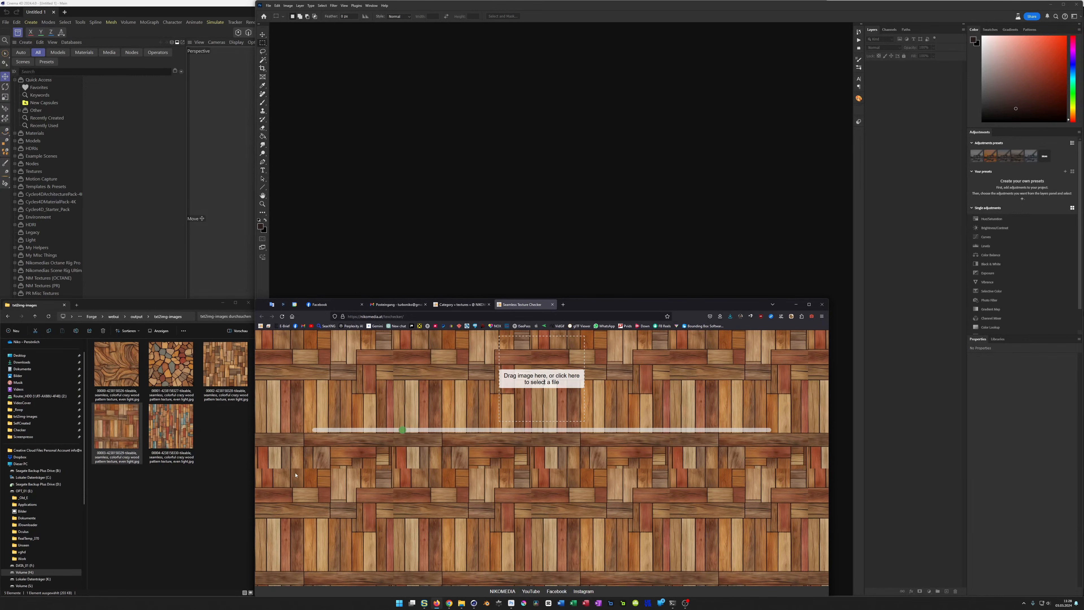
pyautogui.moveTo(402, 431); pyautogui.dragTo(452, 445)
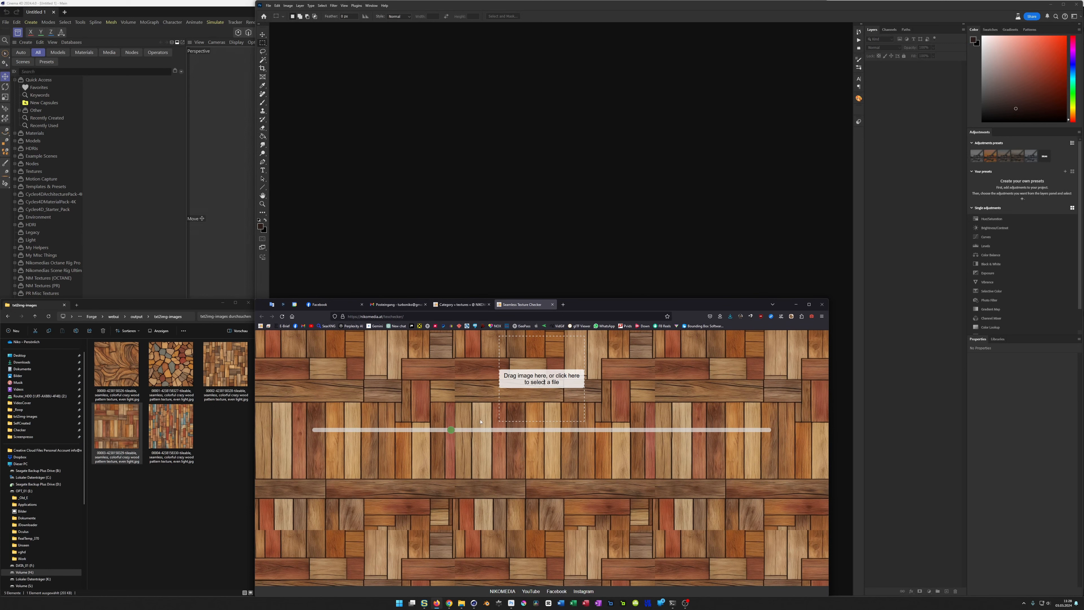
pyautogui.moveTo(451, 432); pyautogui.dragTo(411, 435)
pyautogui.moveTo(188, 429); pyautogui.dragTo(519, 403)
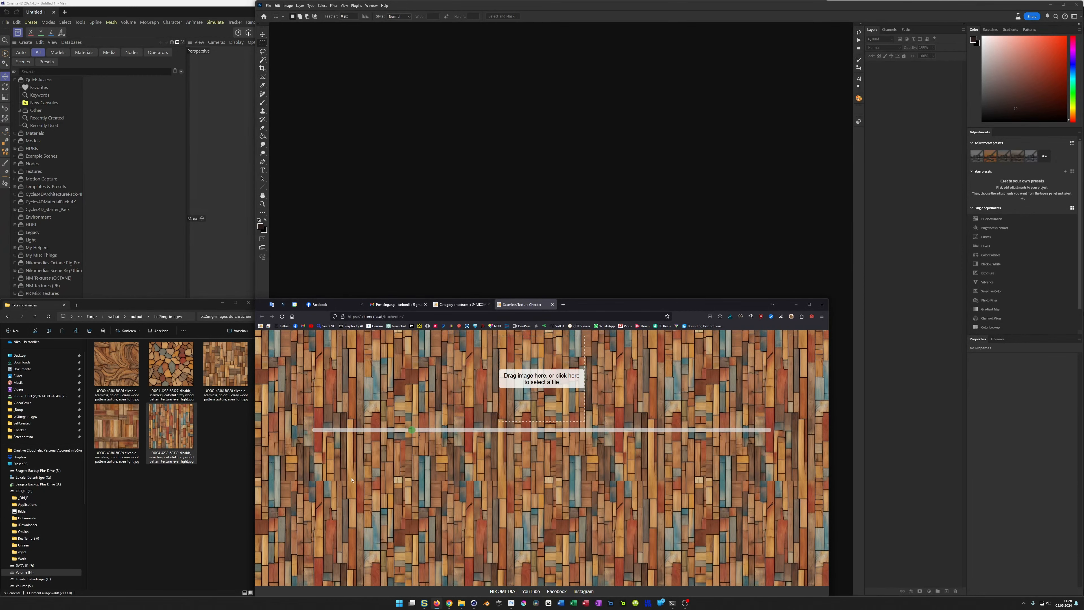
pyautogui.click(116, 364)
pyautogui.click(171, 364)
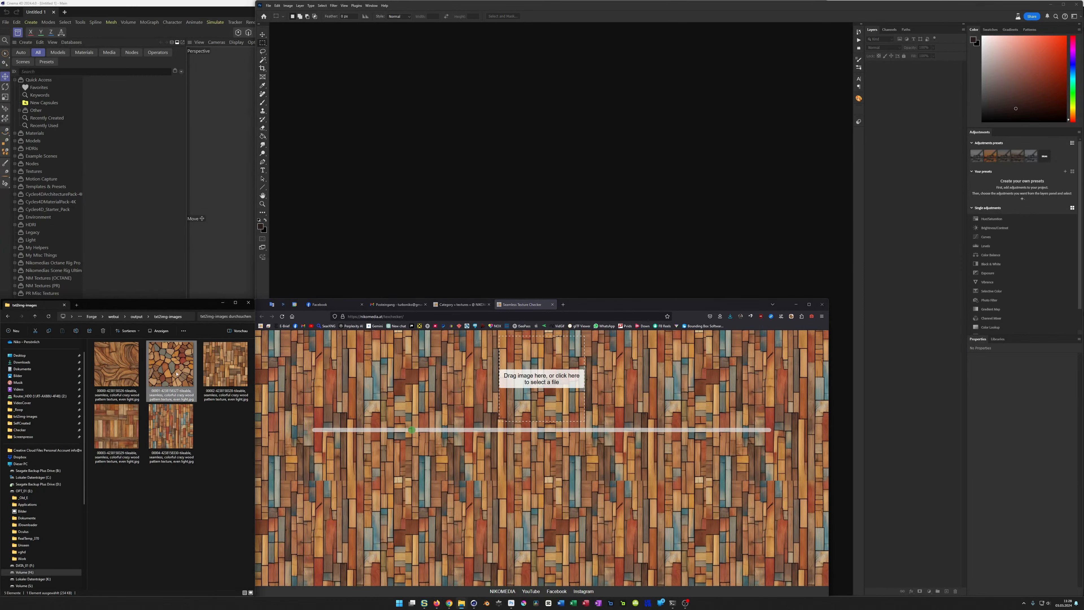
pyautogui.click(215, 370)
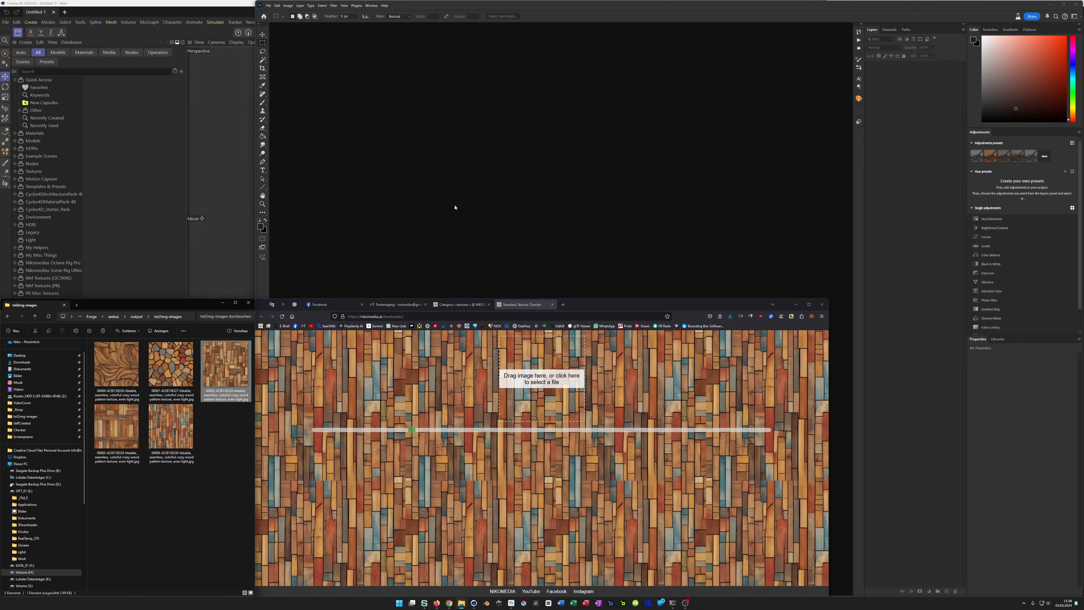
# Step: Switch back to Stable Diffusion, choose the Hyperrealism style and generate a new batch of wood textures
pyautogui.click(449, 602)
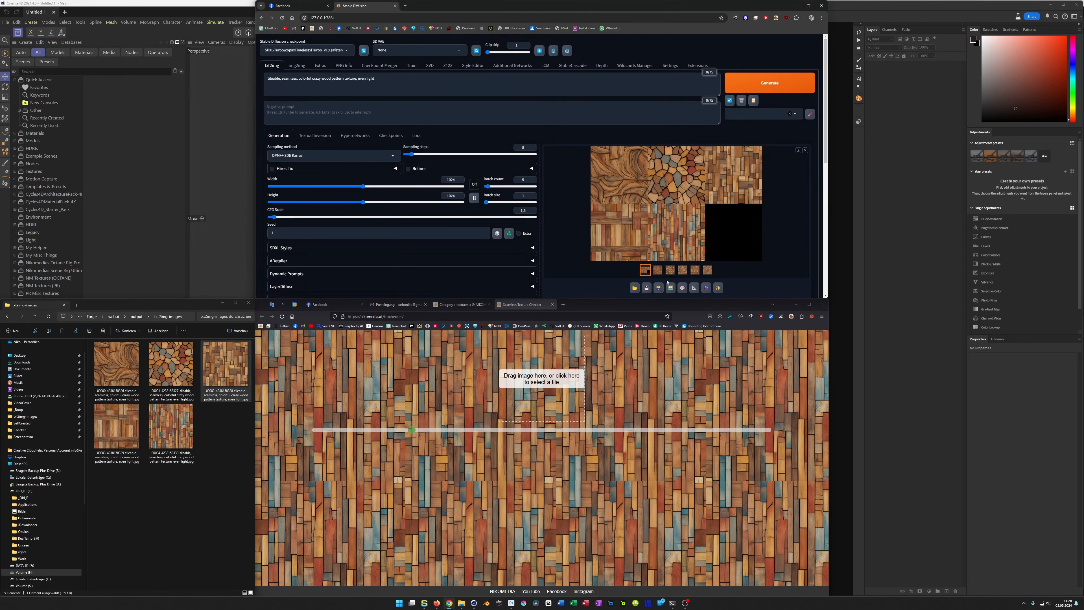
pyautogui.click(795, 116)
pyautogui.click(742, 128)
pyautogui.click(768, 88)
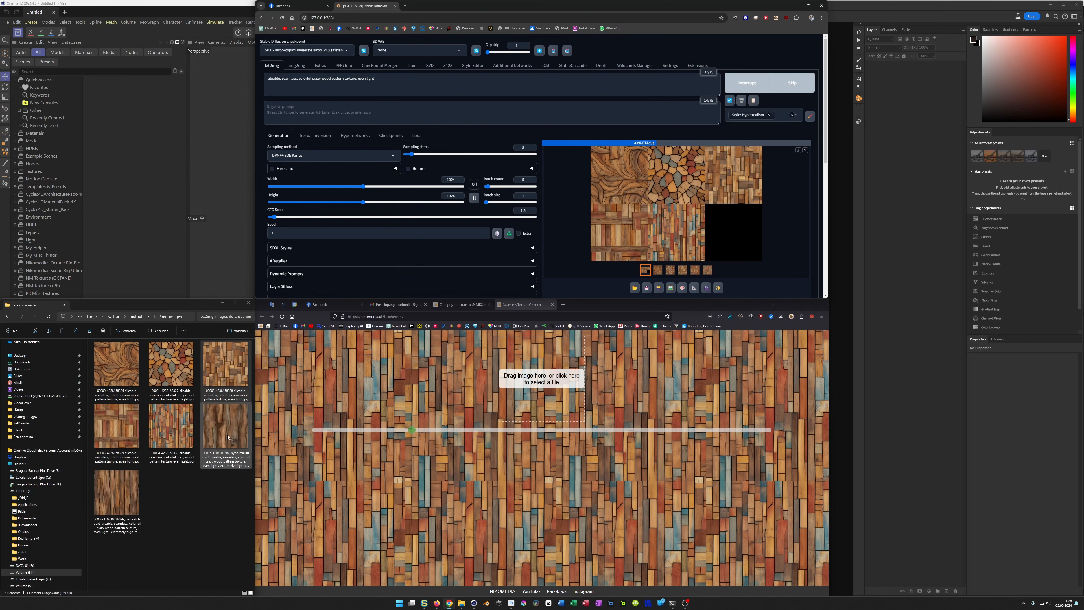
# Step: Permanently delete the five older wood textures, from the curved wood to the colorful planks, from the txt2img-images folder
pyautogui.click(170, 427)
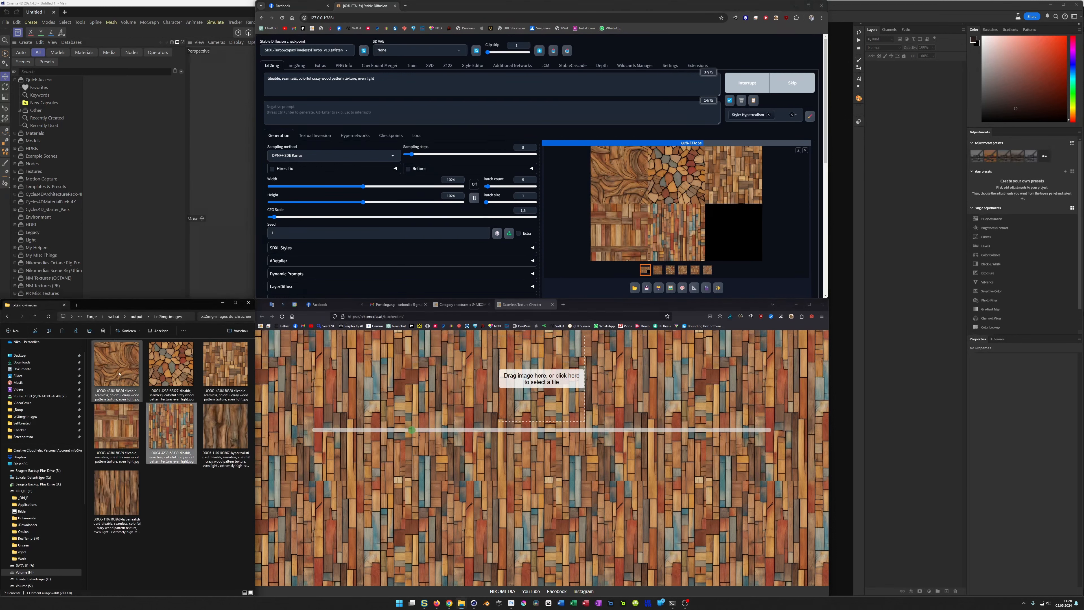
pyautogui.keyDown('shift'); pyautogui.click(118, 381); pyautogui.keyUp('shift')
pyautogui.hotkey('shift', 'Delete')
pyautogui.click(562, 304)
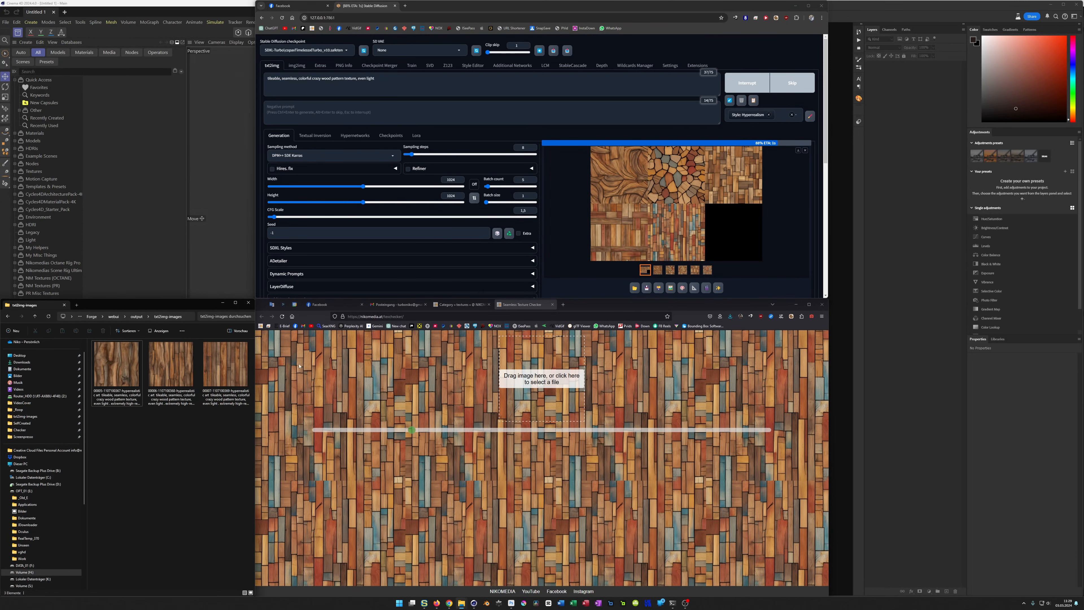
# Step: View the first hyperrealistic wood texture at full size and check its tiling in the texture checker at a smaller tile size
pyautogui.doubleClick(120, 373)
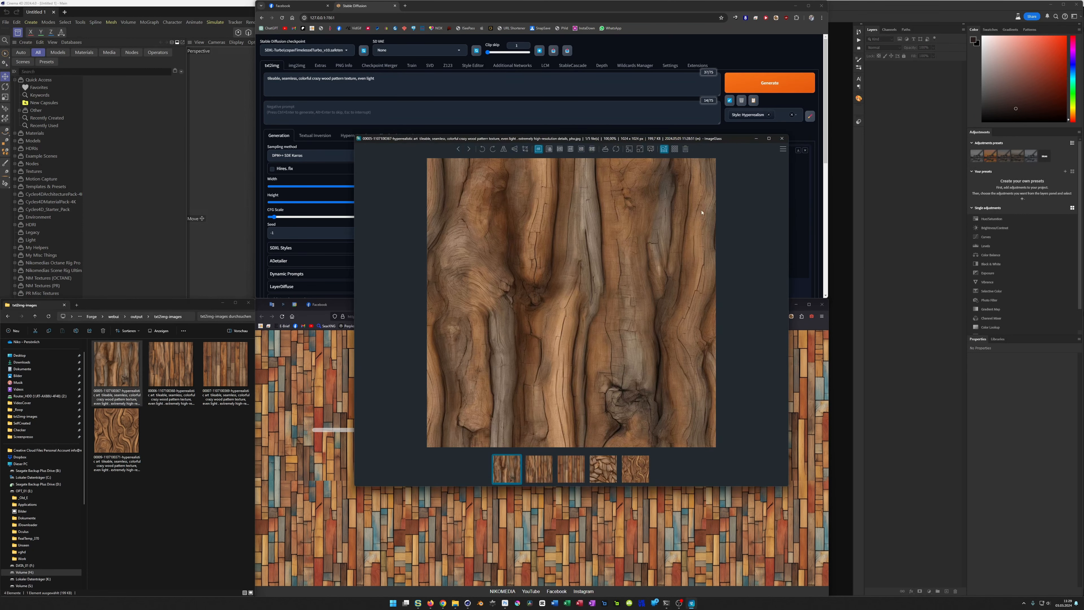
pyautogui.click(782, 138)
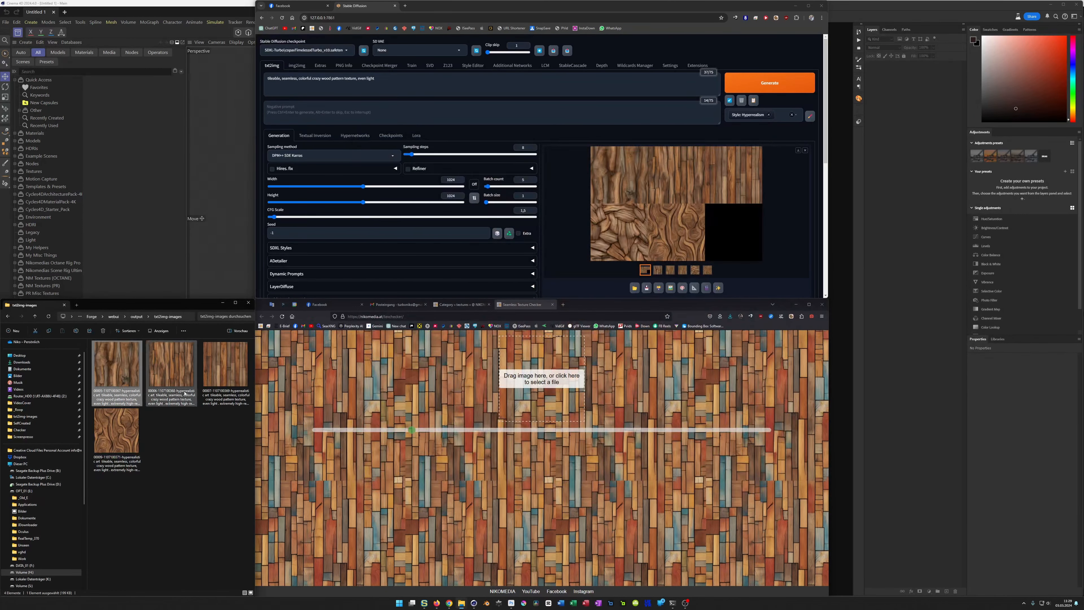
pyautogui.moveTo(122, 370); pyautogui.dragTo(529, 404)
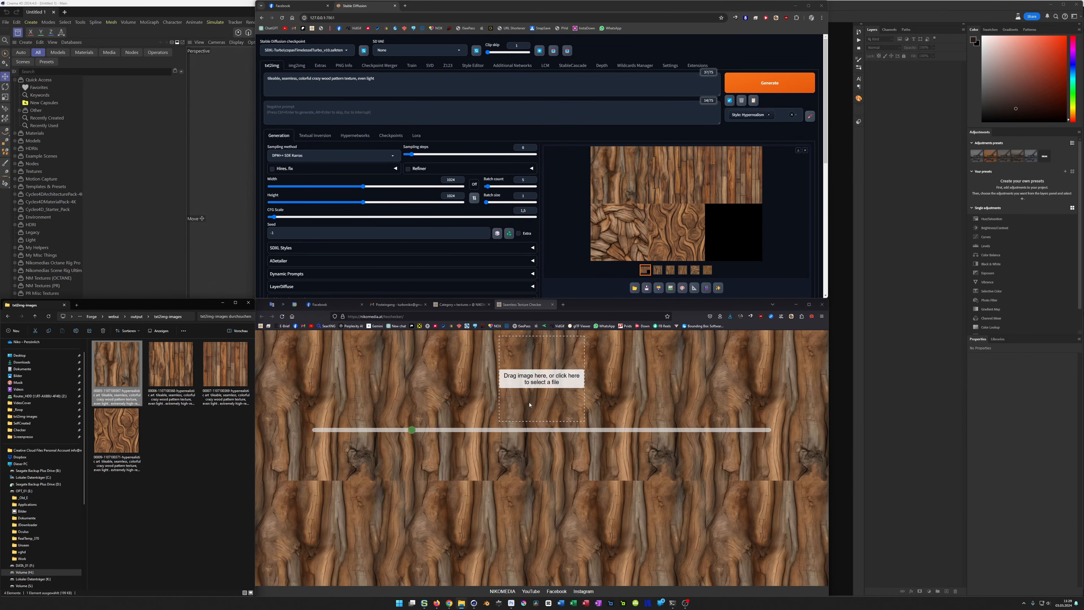
pyautogui.moveTo(412, 429); pyautogui.dragTo(380, 439)
# Step: Check the tiling of the other three hyperrealistic wood textures in the folder, ending with the swirling wood grain
pyautogui.moveTo(171, 365); pyautogui.dragTo(526, 408)
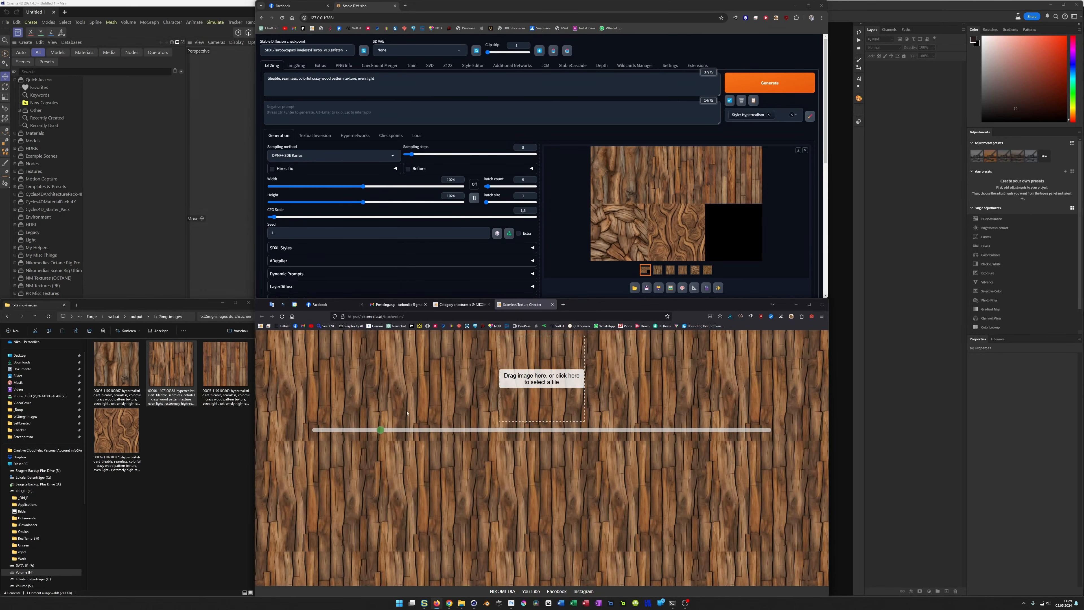
pyautogui.moveTo(225, 365); pyautogui.dragTo(530, 404)
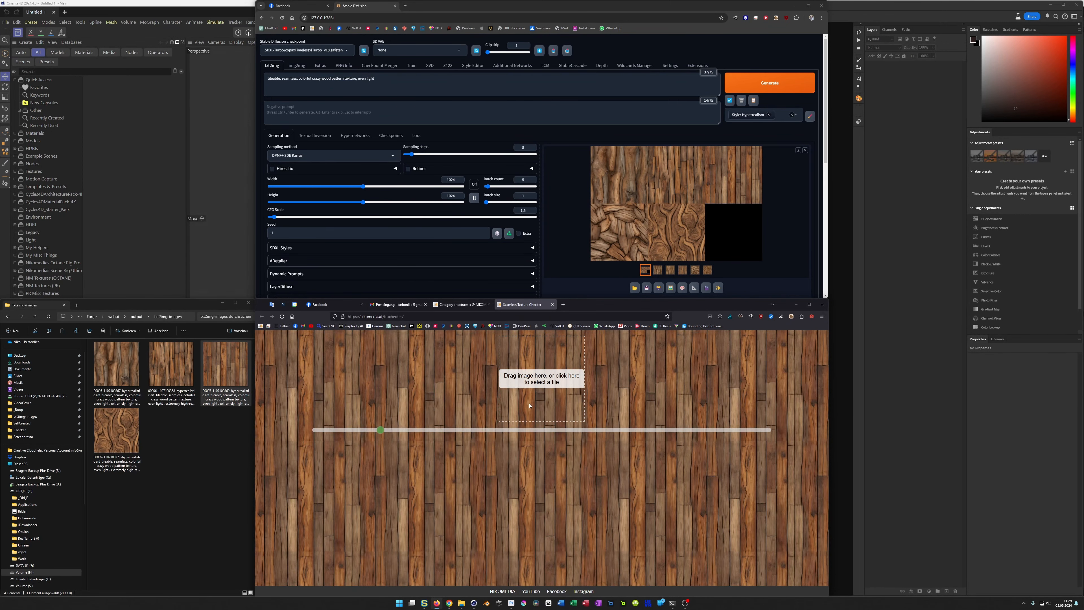
pyautogui.moveTo(116, 430); pyautogui.dragTo(516, 406)
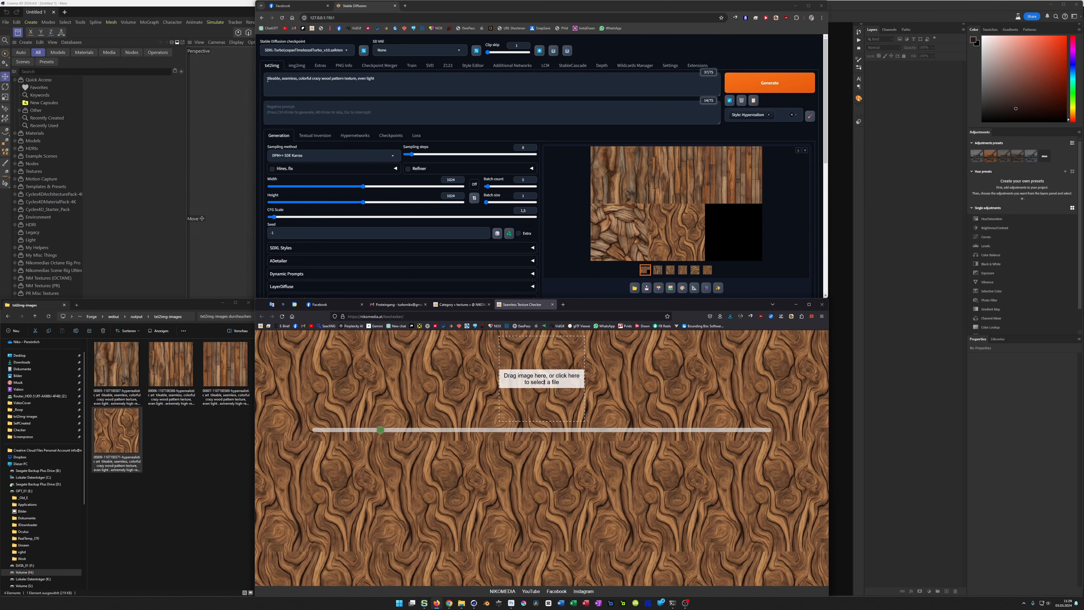
# Step: Add "h. r. giger style," to the start of the prompt and generate another batch of textures
pyautogui.click(310, 90)
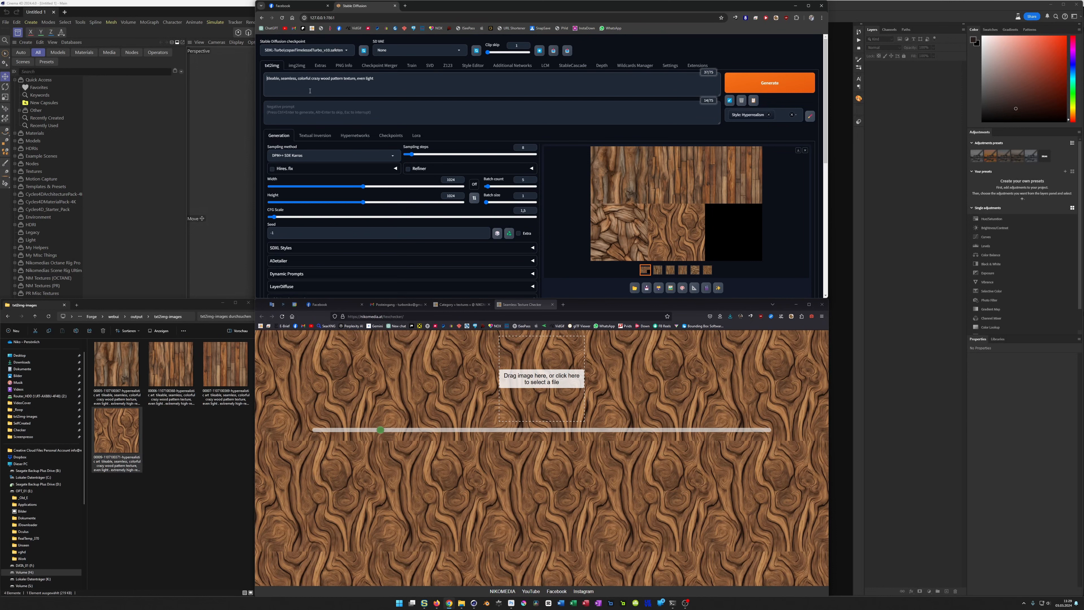
pyautogui.write('h. r. giger style,')
pyautogui.click(752, 83)
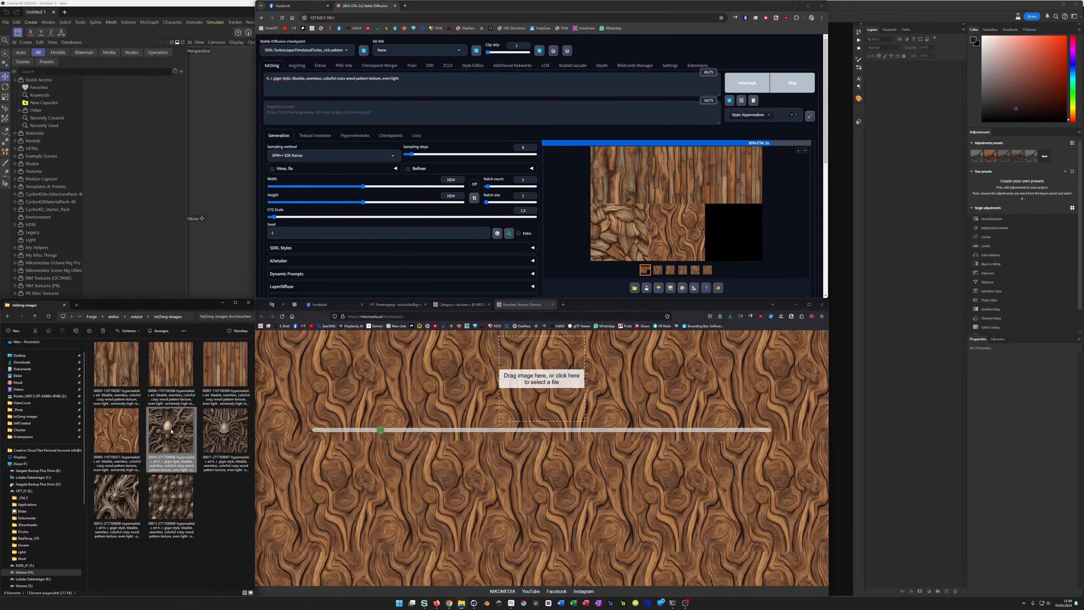
# Step: Check the tiling of the first two Giger-style skull textures in the texture checker, enlarging the tile size for the second
pyautogui.moveTo(170, 433); pyautogui.dragTo(525, 404)
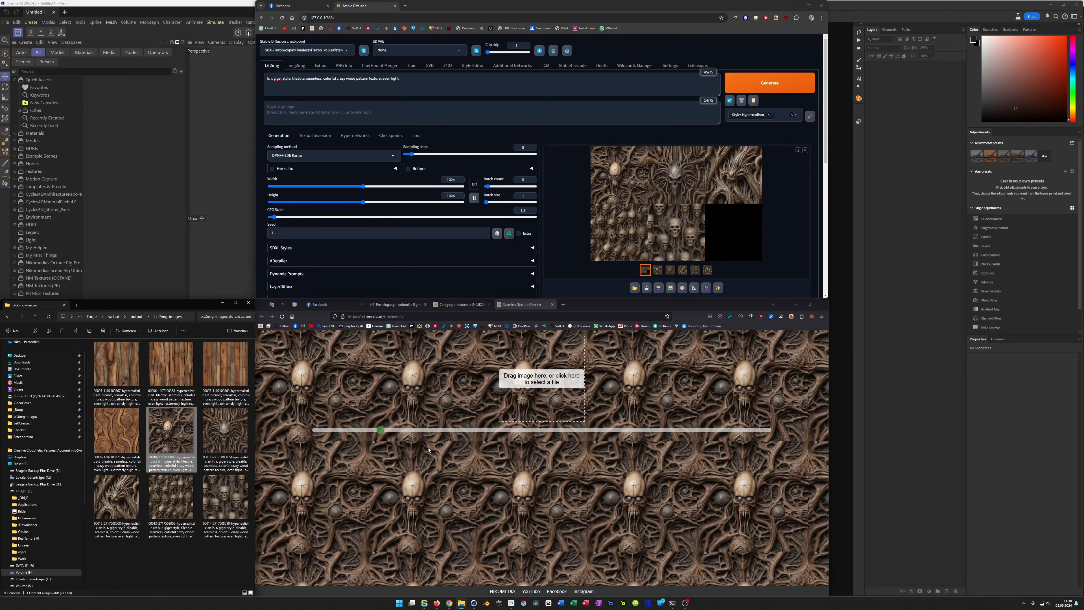
pyautogui.moveTo(225, 431); pyautogui.dragTo(536, 412)
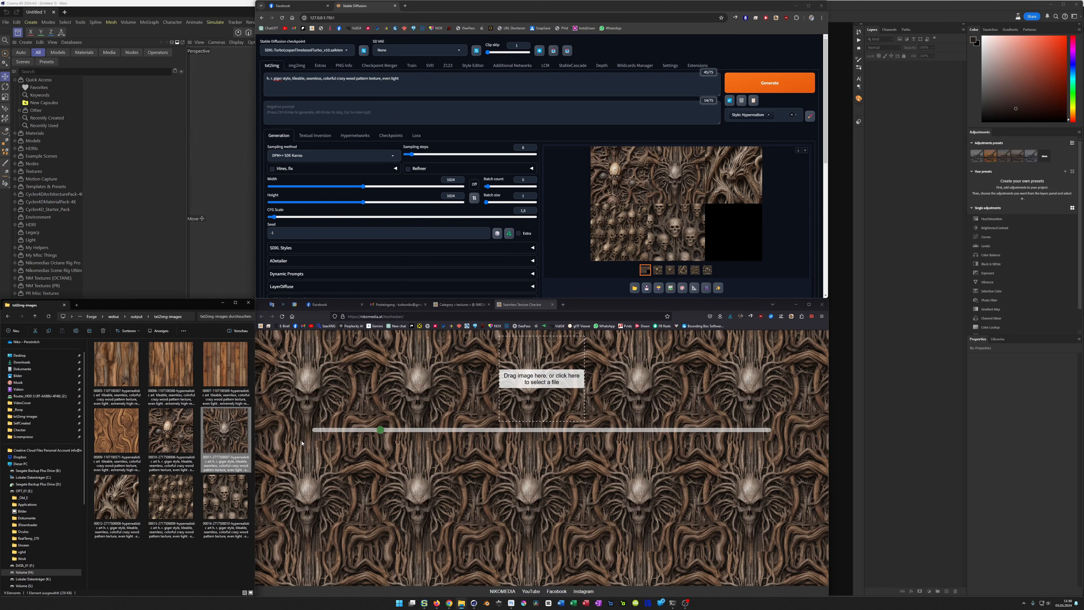
pyautogui.moveTo(380, 430); pyautogui.dragTo(426, 432)
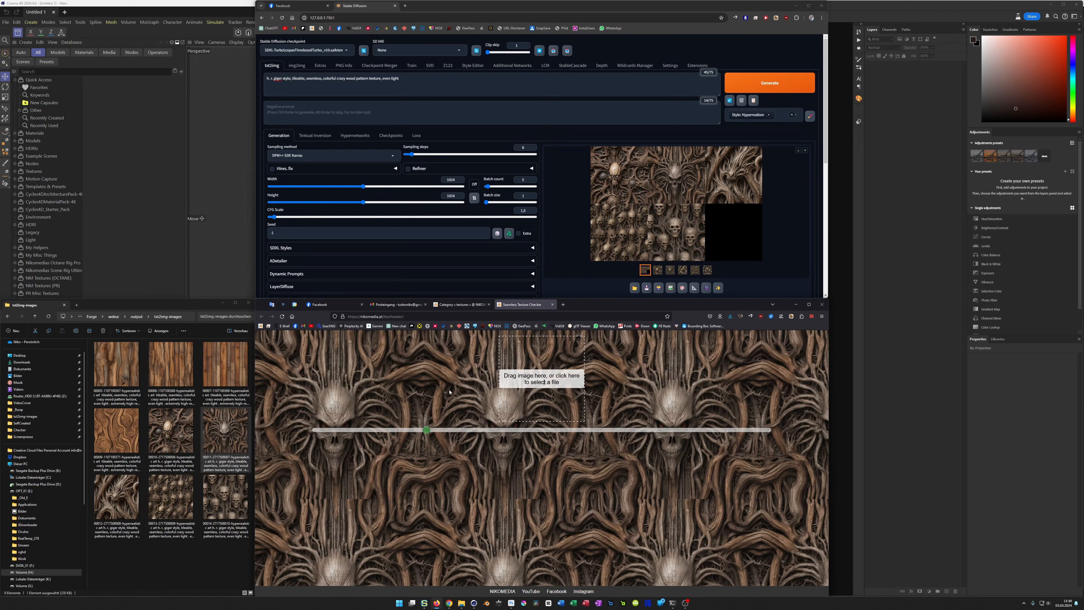
pyautogui.click(412, 315)
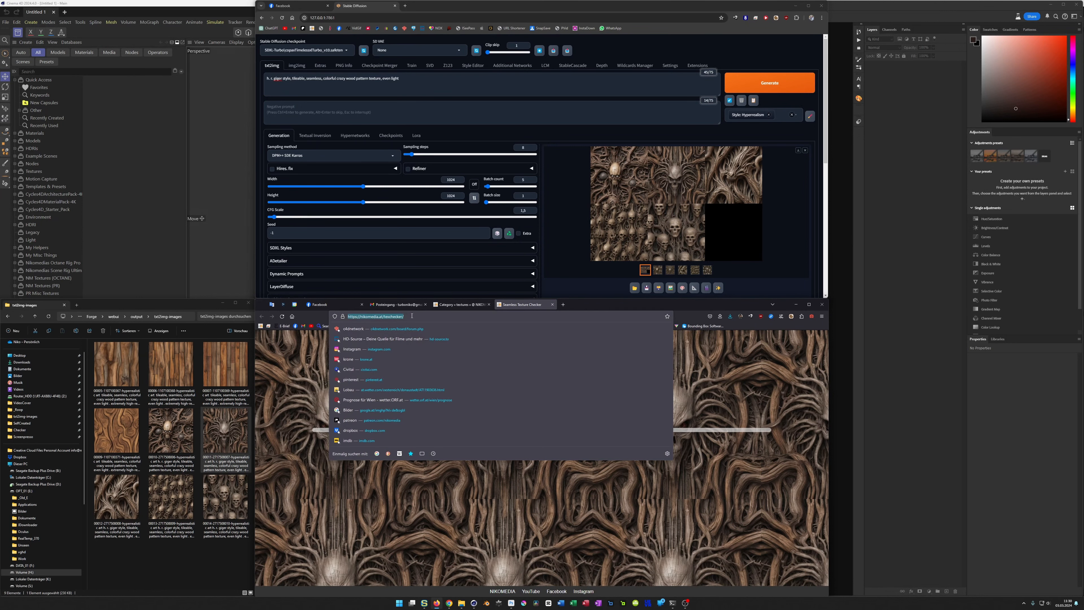
pyautogui.click(317, 461)
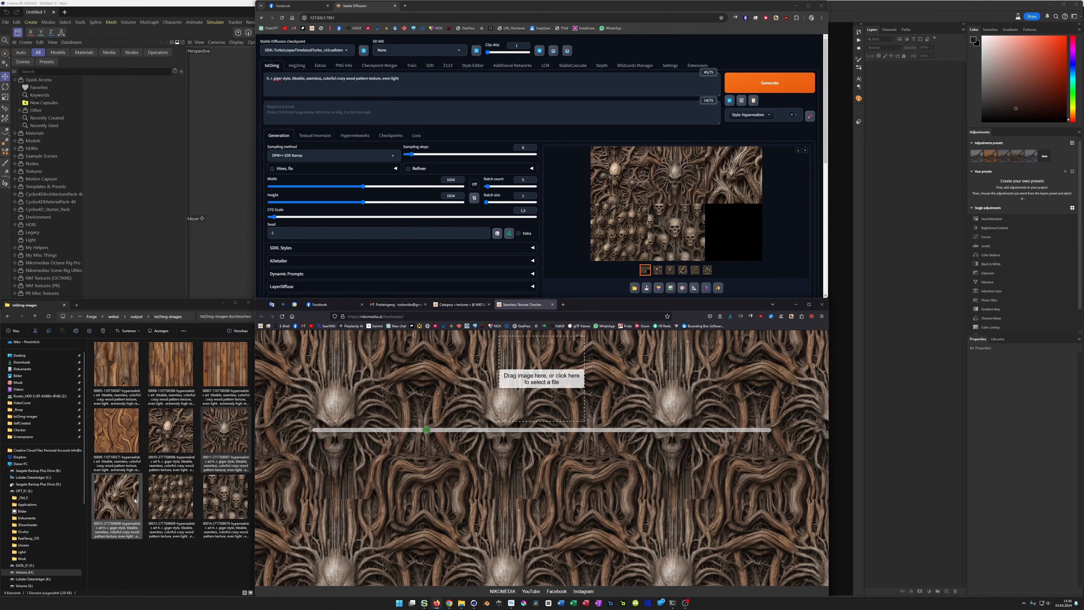
# Step: Check the tiling of the remaining three Giger-style textures in the folder, ending with the large skulls among roots
pyautogui.moveTo(126, 500); pyautogui.dragTo(524, 397)
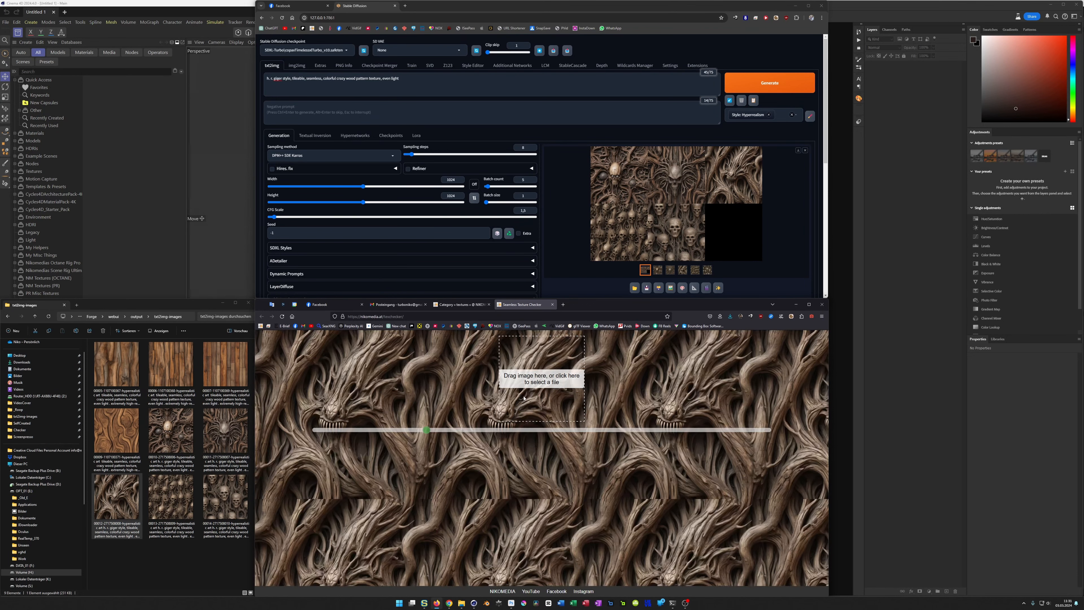
pyautogui.moveTo(171, 497); pyautogui.dragTo(521, 393)
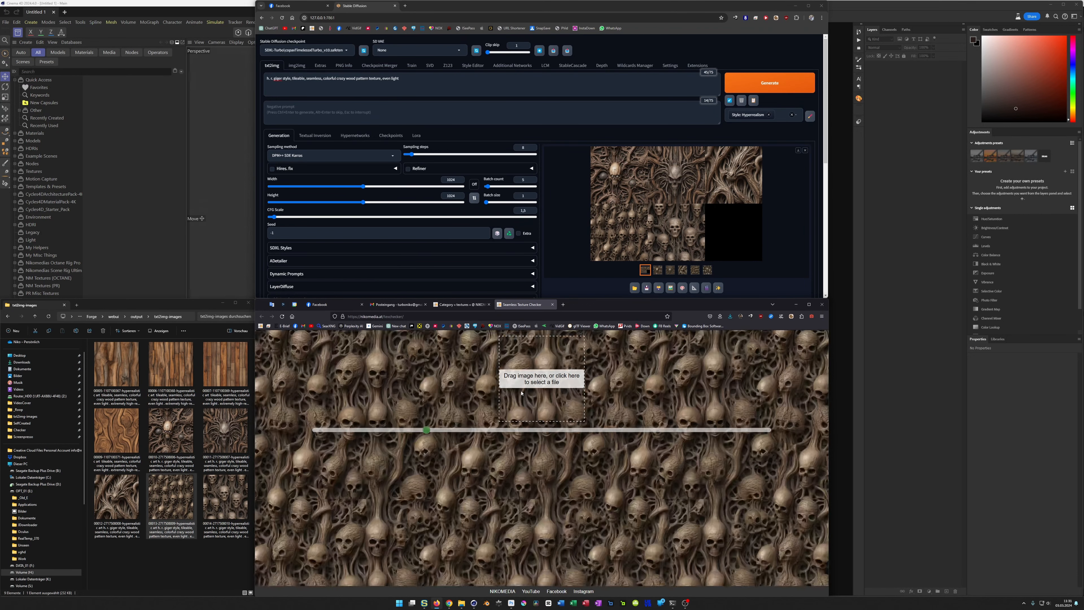
pyautogui.moveTo(225, 499); pyautogui.dragTo(517, 400)
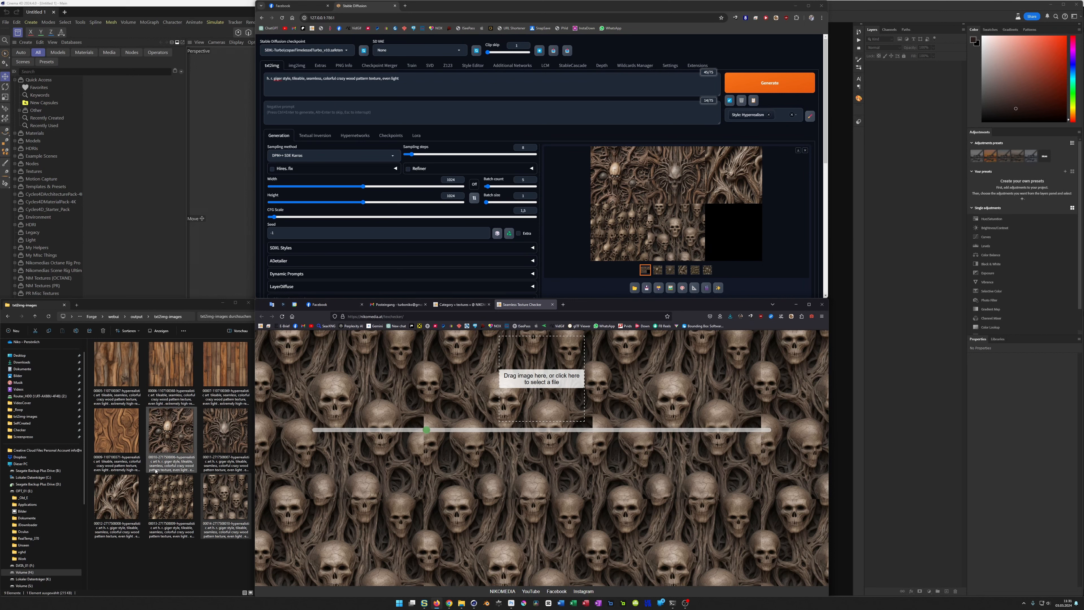
# Step: Switch to Photoshop, open the second Giger-style skull texture there and convert its locked background into a regular layer
pyautogui.click(226, 437)
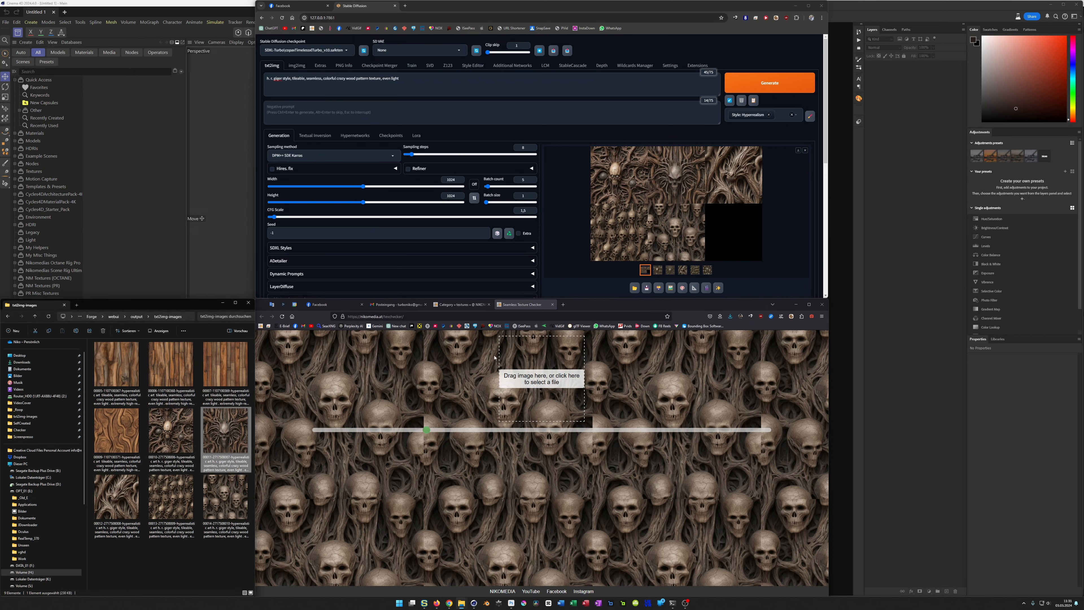
pyautogui.click(509, 602)
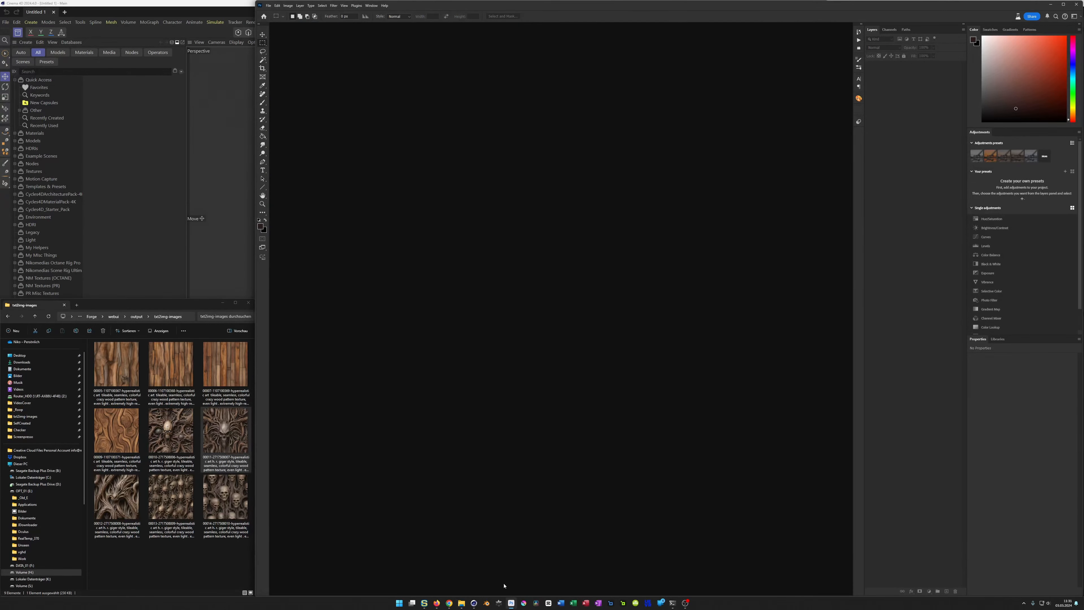
pyautogui.moveTo(229, 434); pyautogui.dragTo(496, 479)
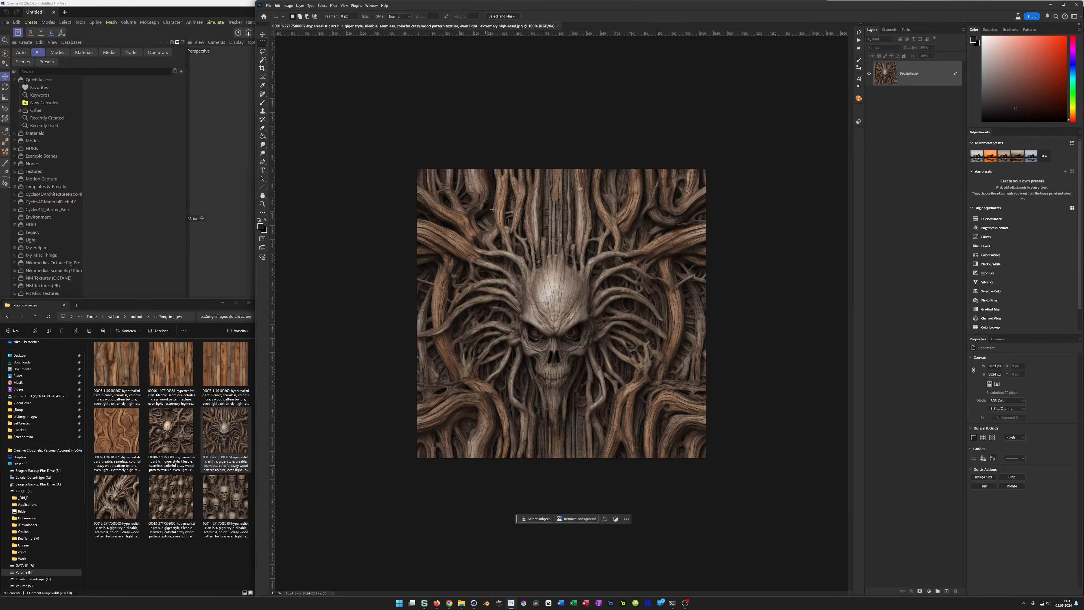
pyautogui.click(956, 74)
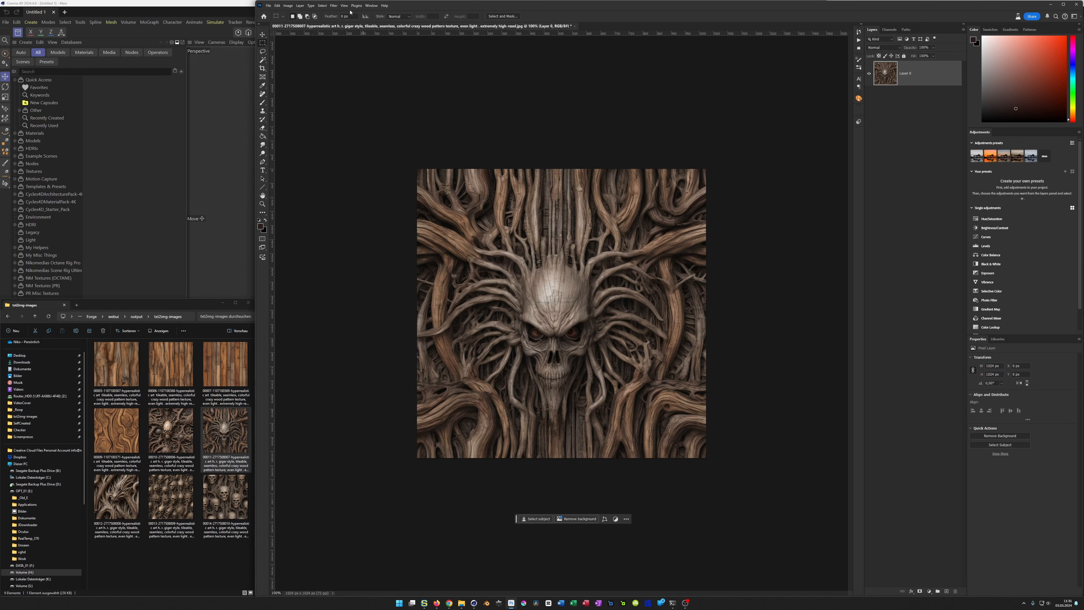
# Step: Apply the Offset filter with Wrap Around to the skull texture to move its outer edges into the middle of the image
pyautogui.click(333, 6)
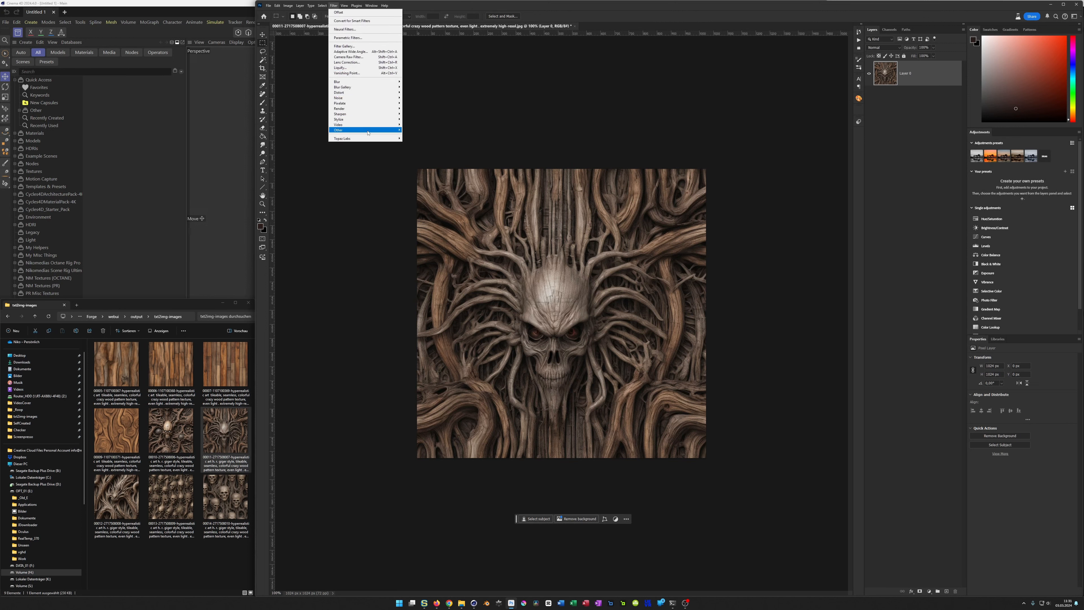
pyautogui.moveTo(369, 130)
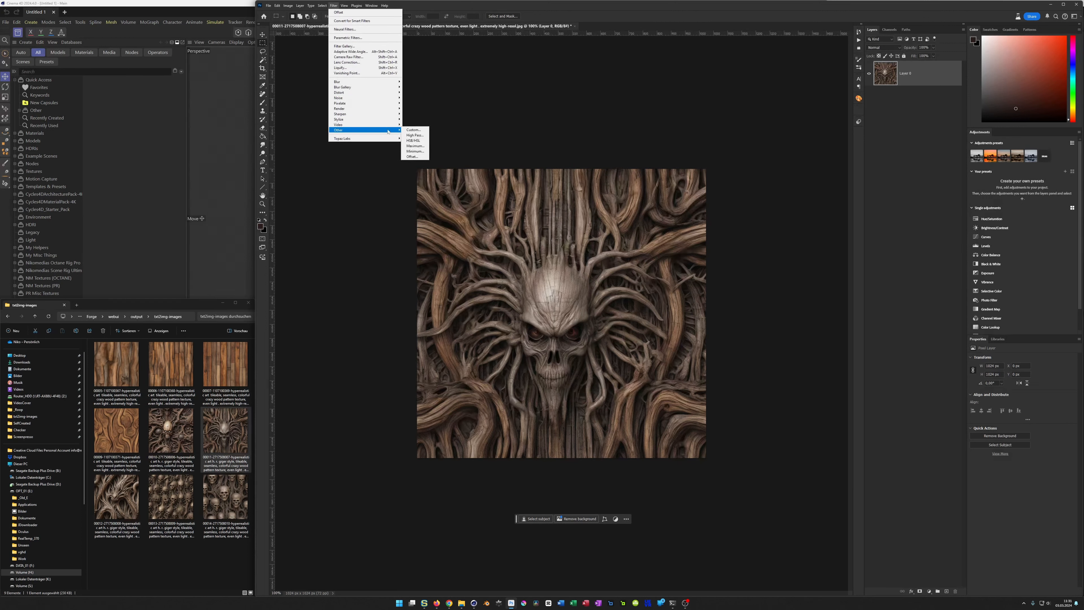
pyautogui.click(411, 156)
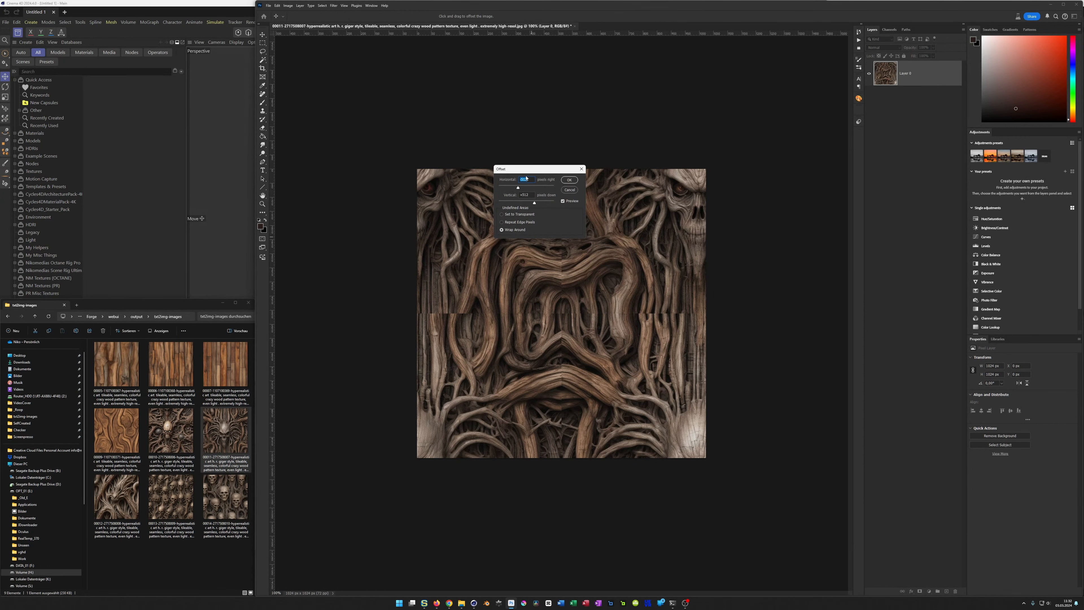
pyautogui.click(567, 180)
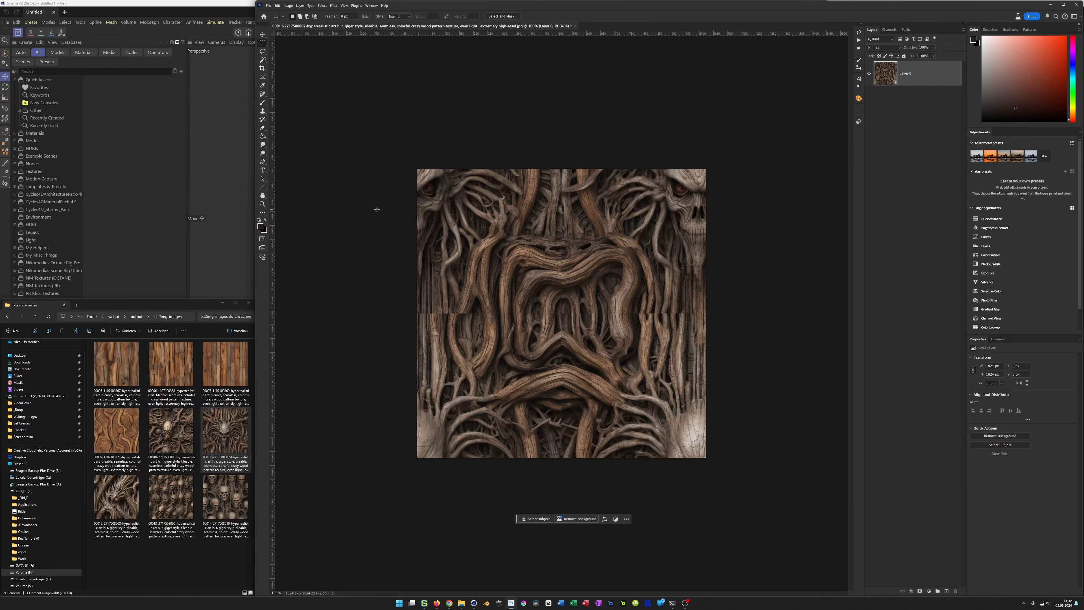
# Step: Open Adobe Creative Cloud, view the Beta applications including Photoshop (Beta), and close it again
pyautogui.press('super')
pyautogui.write('adobe')
pyautogui.press('Return')
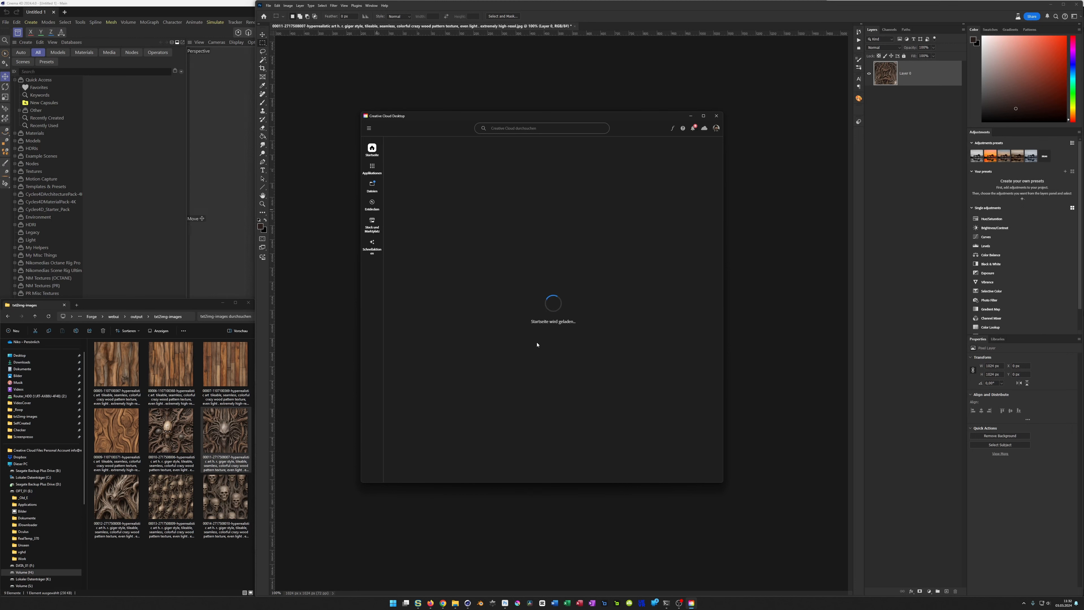
pyautogui.click(372, 168)
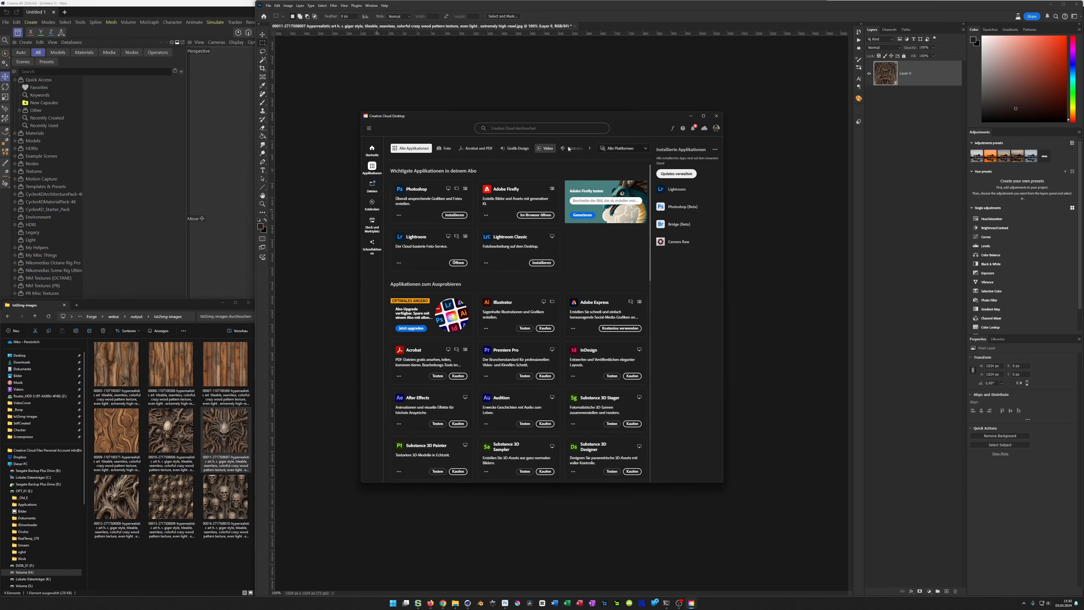
pyautogui.click(589, 149)
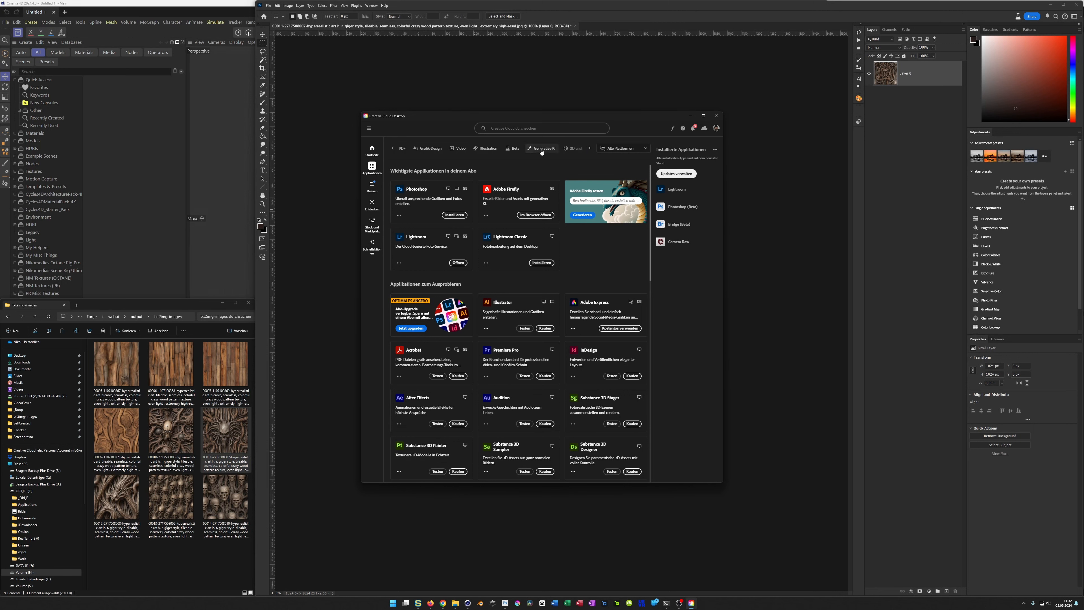
pyautogui.click(512, 151)
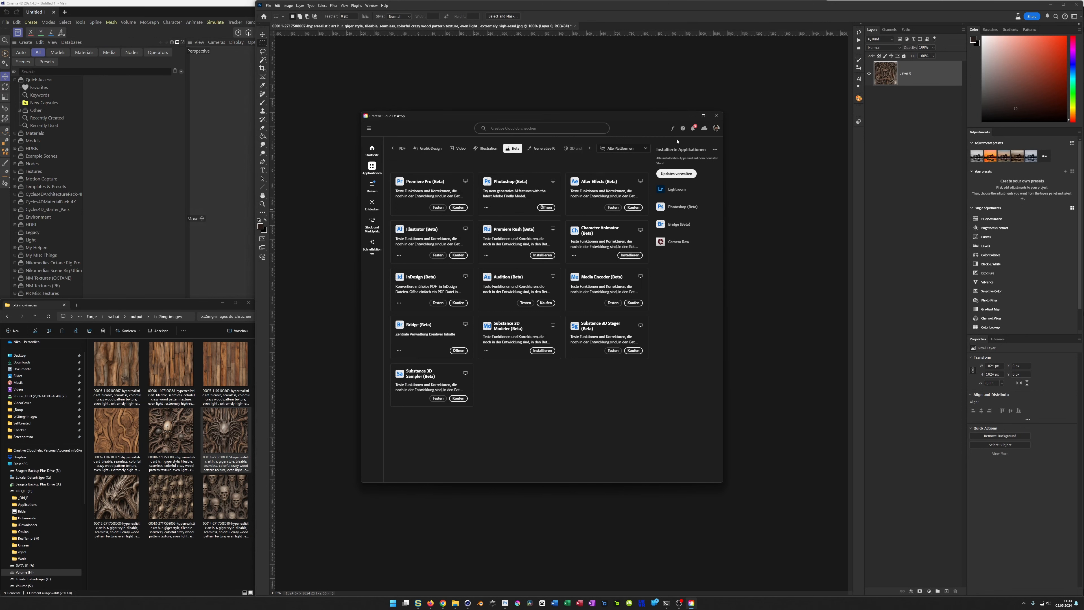
pyautogui.click(716, 116)
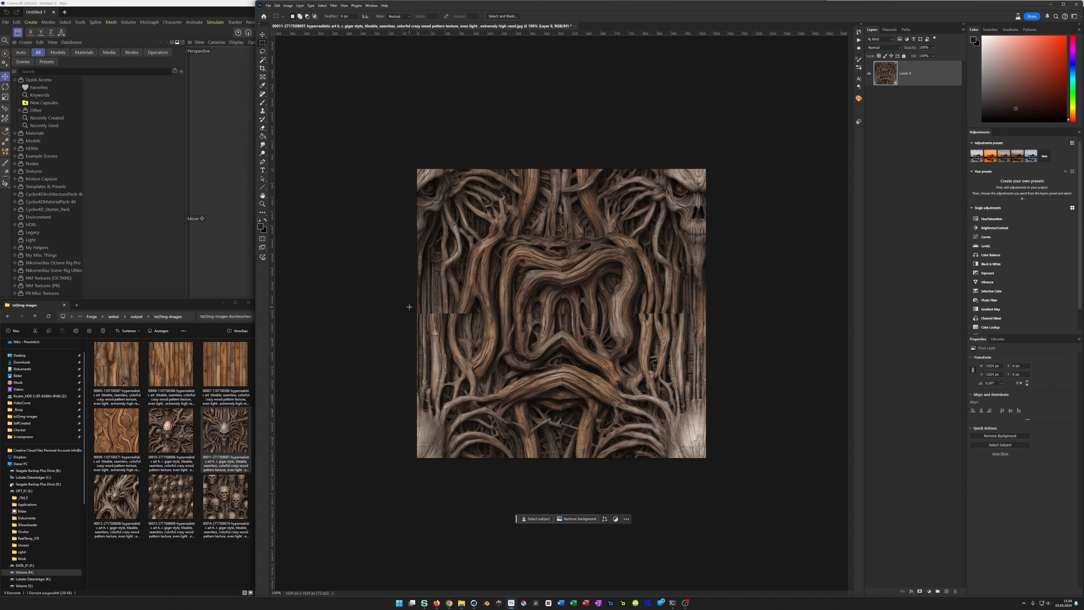
# Step: Select a narrow cross-shaped area over the horizontal and vertical seams and run Generative Fill with an empty prompt
pyautogui.moveTo(416, 307); pyautogui.dragTo(720, 318)
pyautogui.keyDown('shift'); pyautogui.moveTo(554, 162); pyautogui.dragTo(567, 463); pyautogui.keyUp('shift')
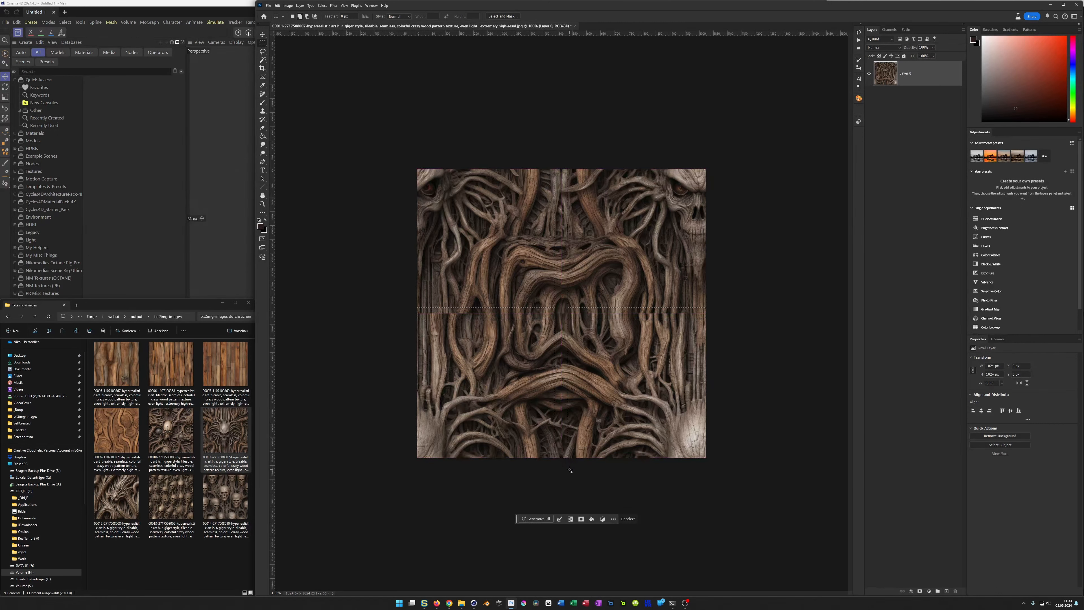
pyautogui.click(533, 519)
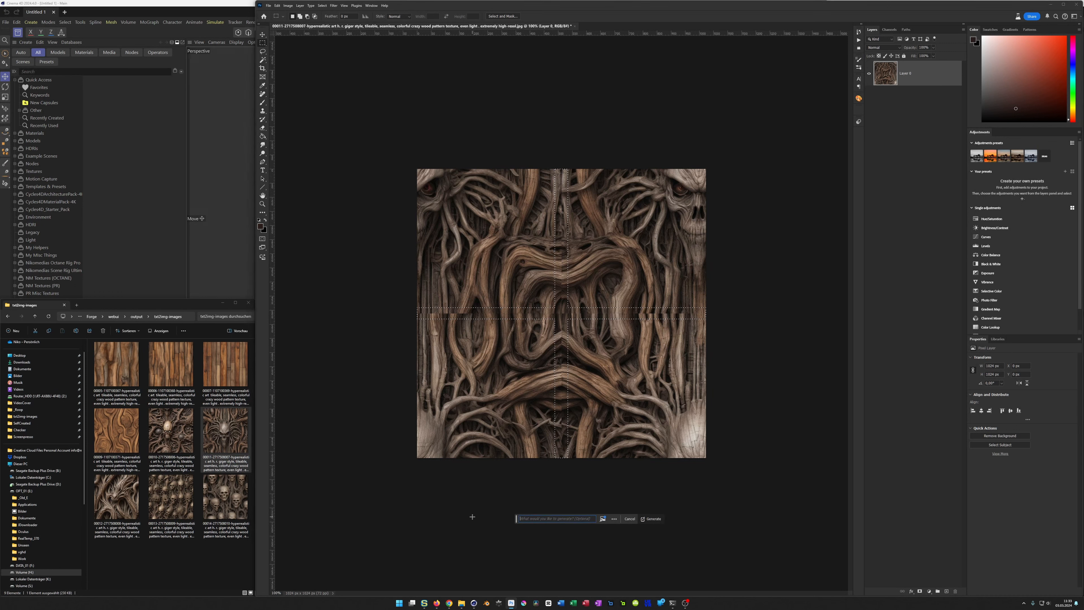
pyautogui.press('Return')
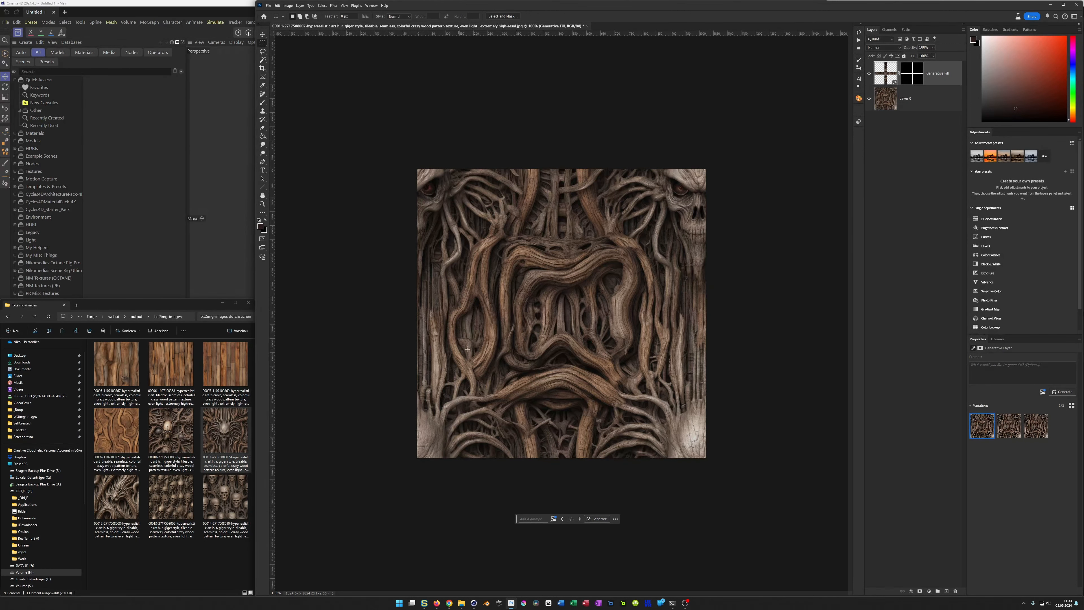
# Step: Compare the three generated seam-fill variations on the canvas, ending with the third one
pyautogui.click(1009, 427)
pyautogui.click(980, 431)
pyautogui.click(1009, 428)
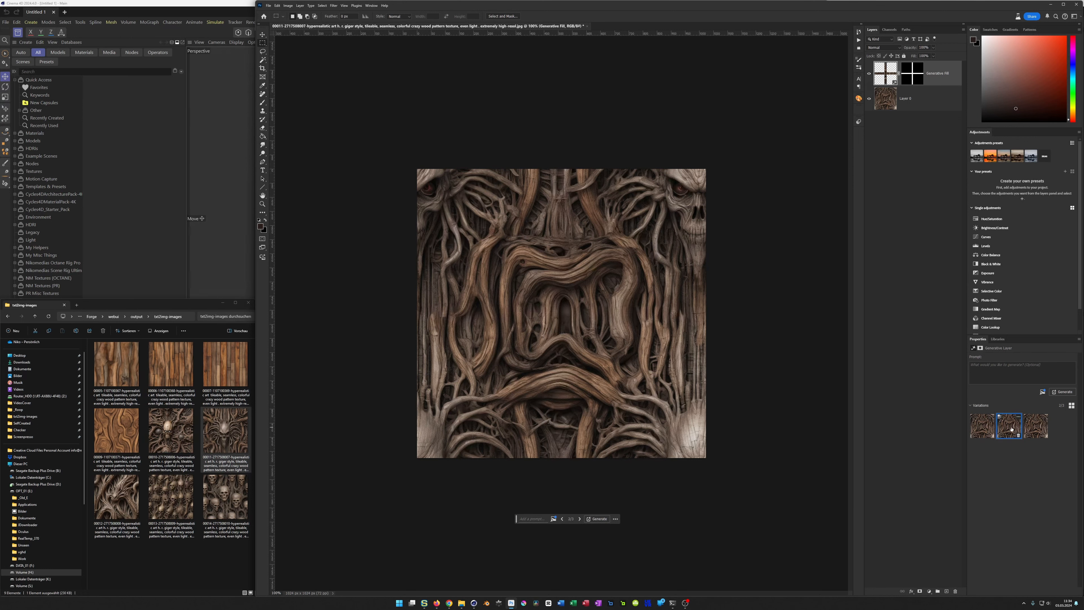
pyautogui.click(1039, 428)
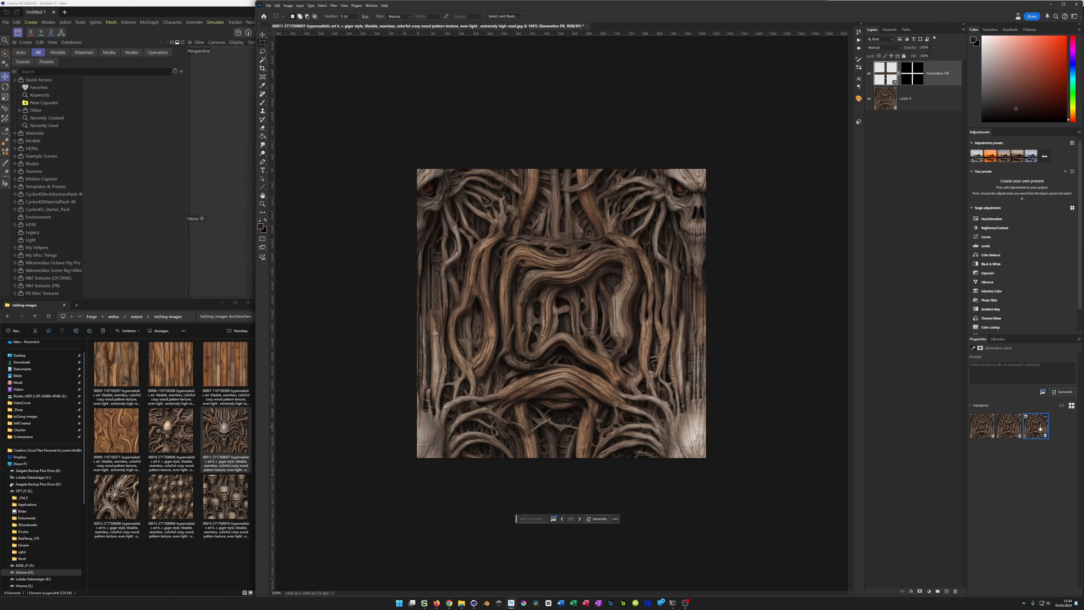
pyautogui.click(980, 430)
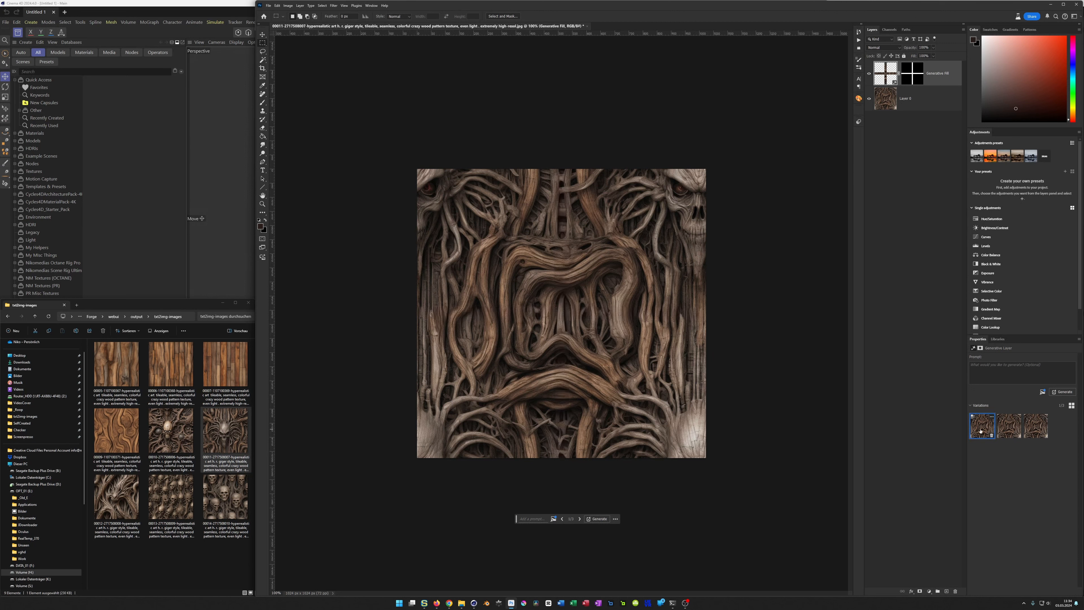
pyautogui.click(1037, 426)
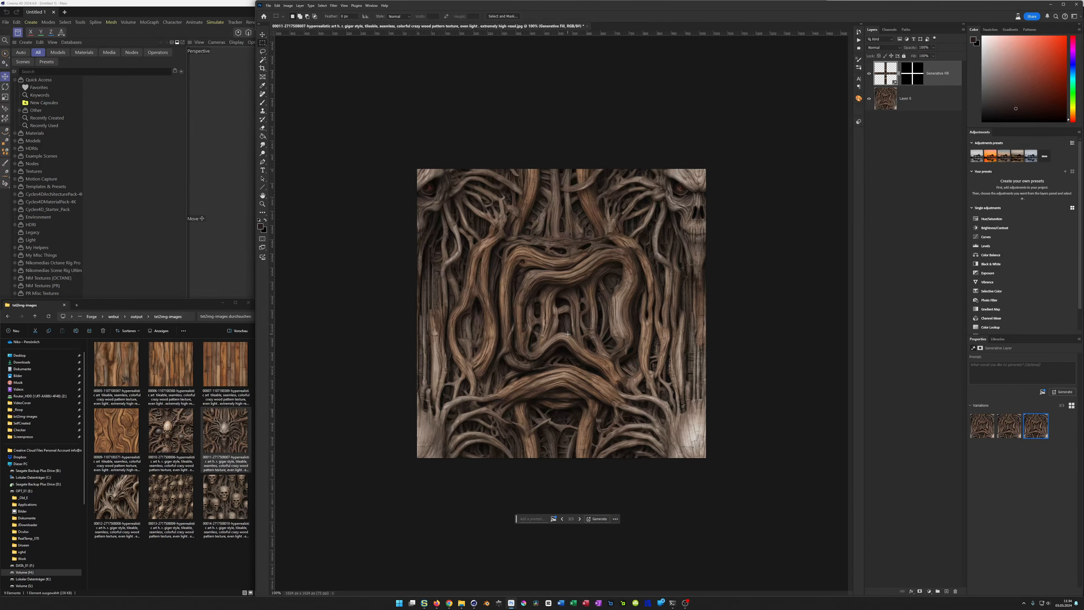
# Step: Turn on Pattern Preview to show the repaired skull texture as a repeating pattern
pyautogui.keyDown('alt'); pyautogui.scroll(-5, 567, 334); pyautogui.keyUp('alt')
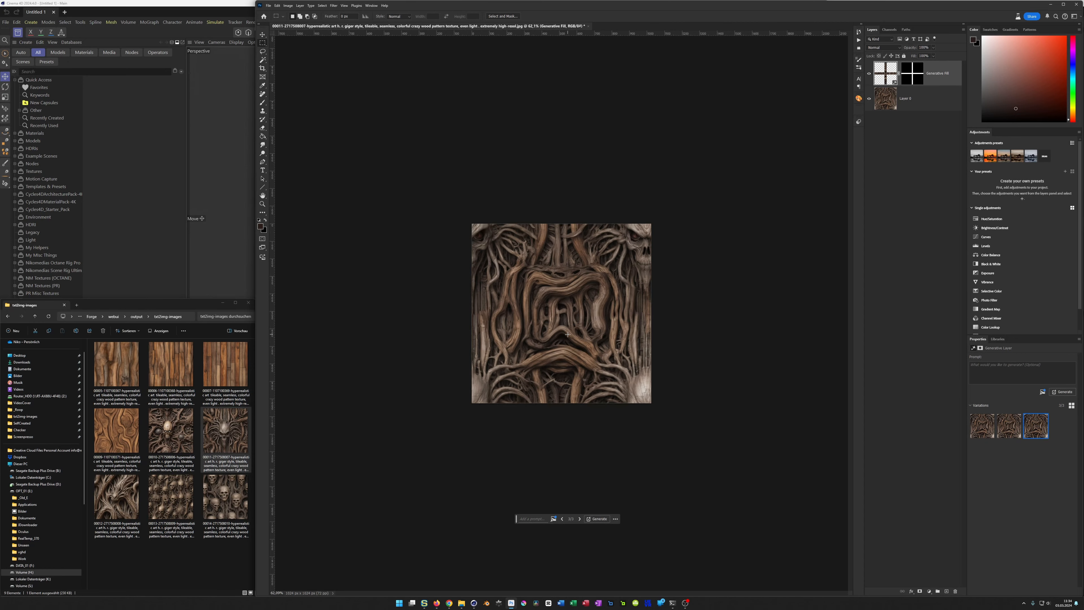
pyautogui.click(344, 6)
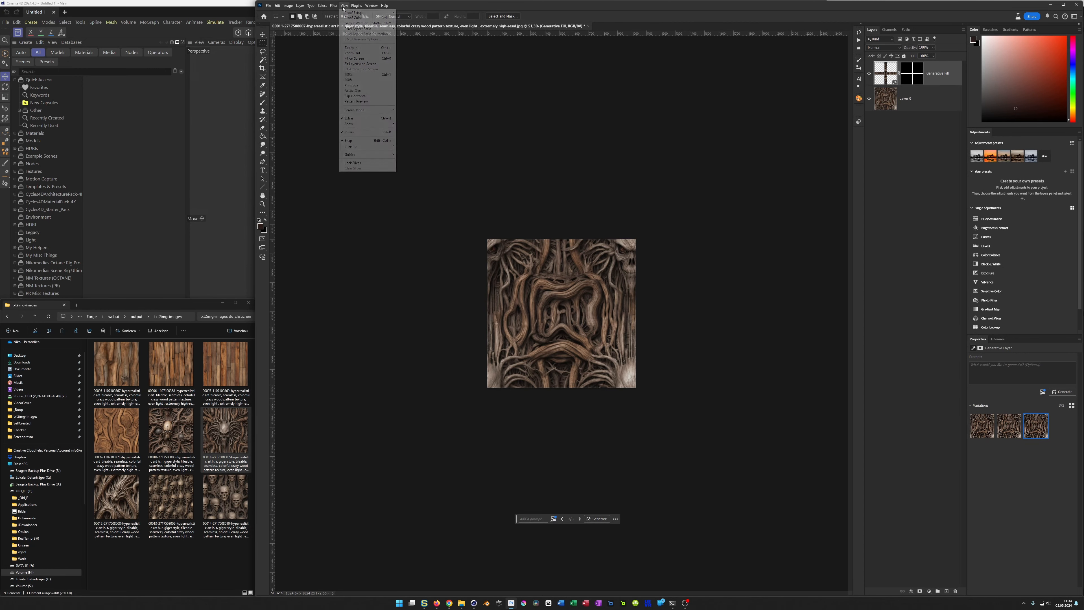
pyautogui.click(362, 102)
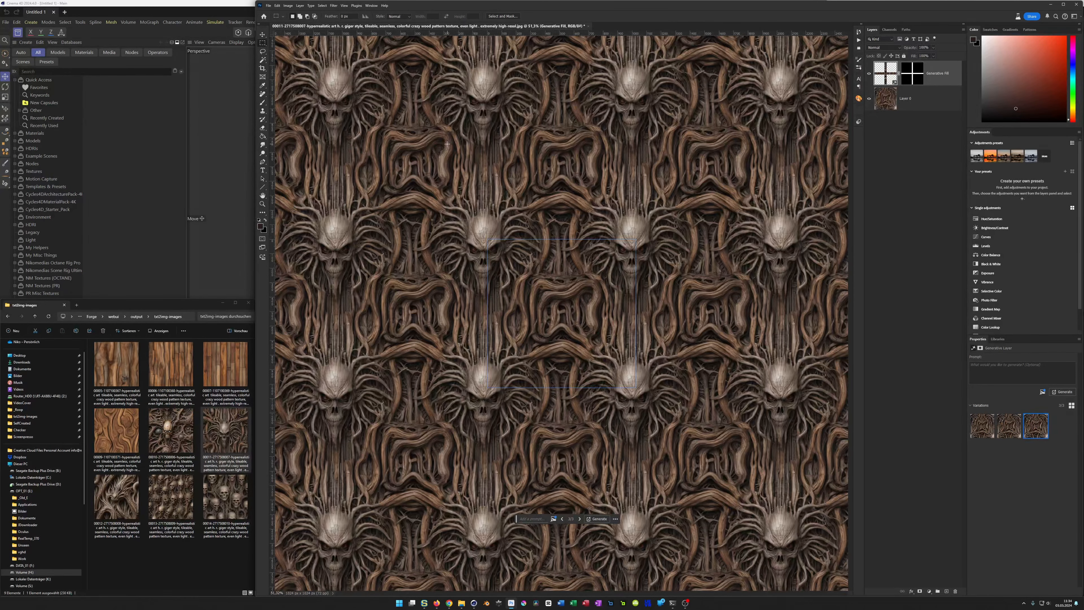
pyautogui.keyDown('alt'); pyautogui.scroll(4, 539, 262); pyautogui.keyUp('alt')
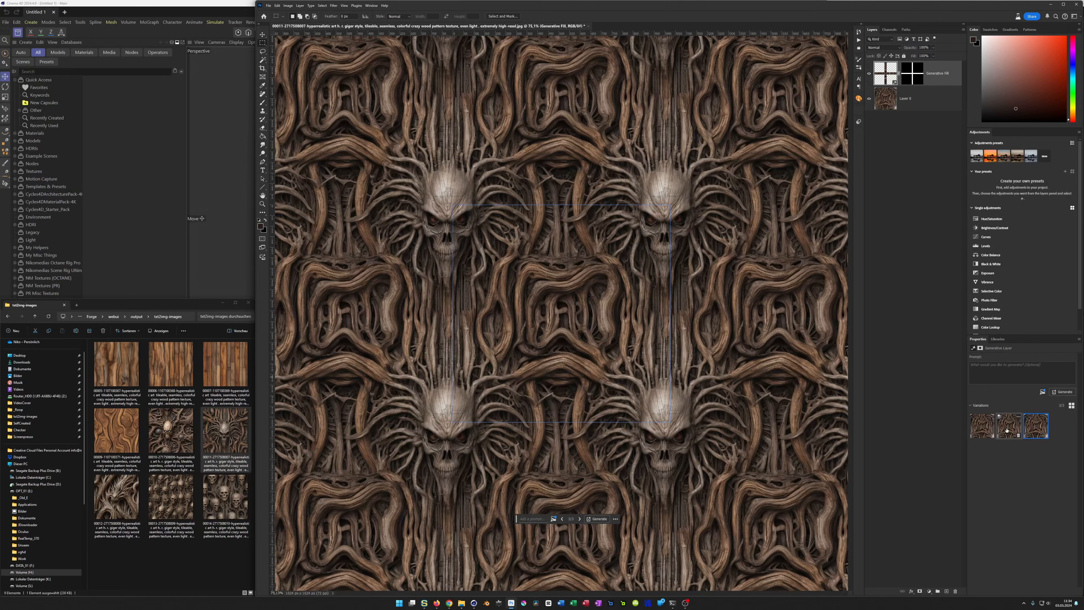
# Step: Compare the first and third fill variations in the tiled preview and keep the first one
pyautogui.click(982, 426)
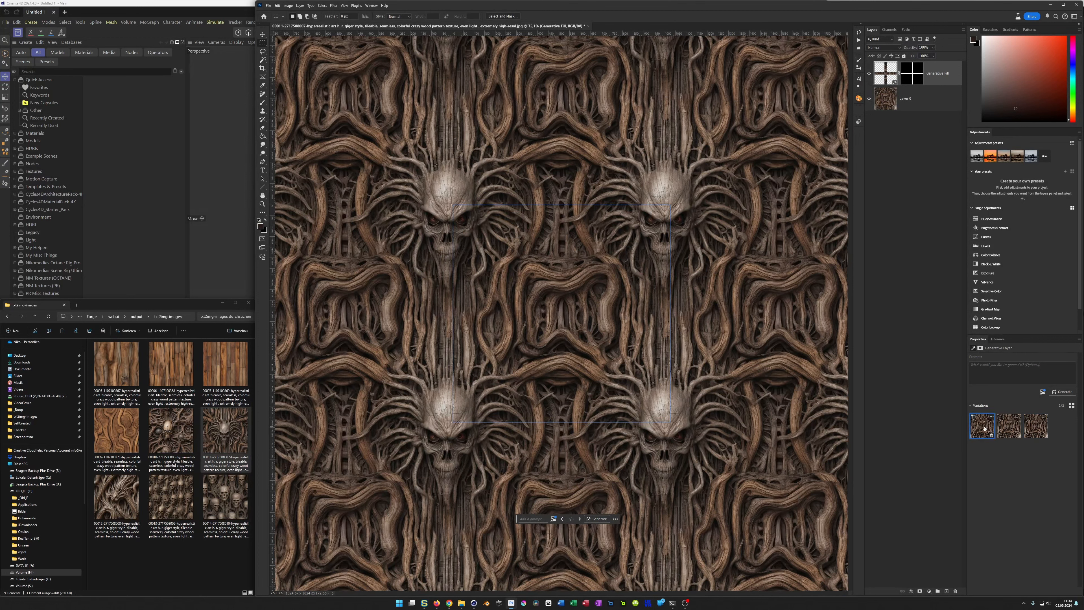
pyautogui.click(1029, 430)
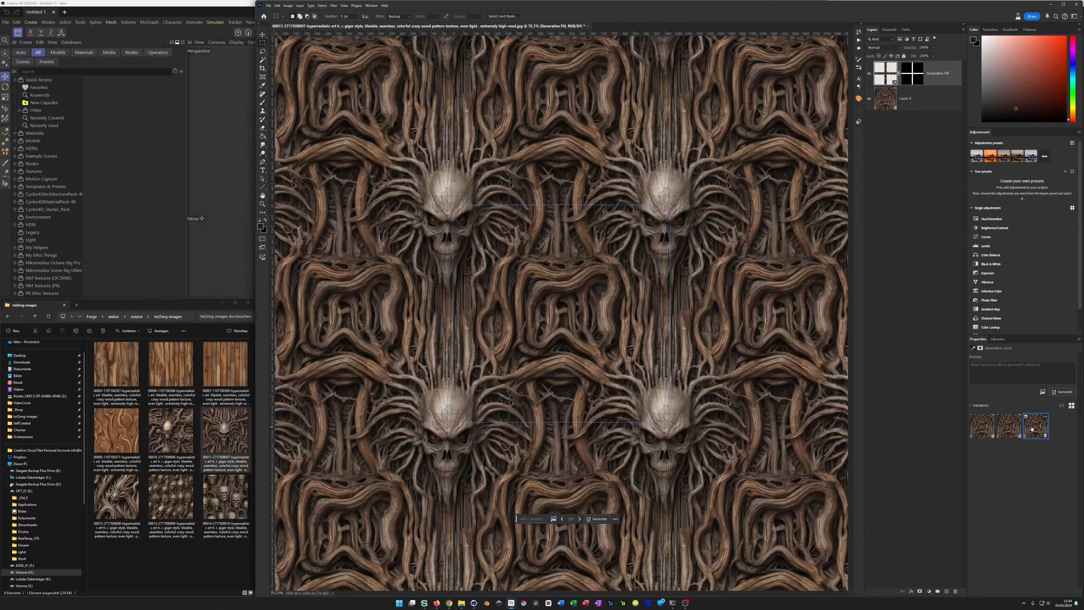
pyautogui.click(988, 430)
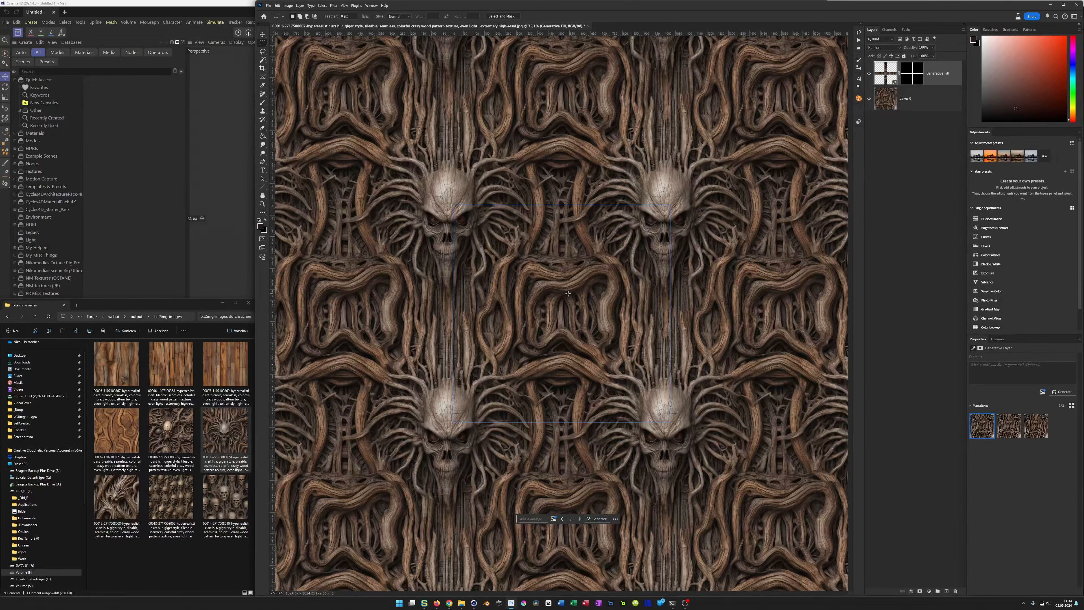
# Step: Stamp all visible layers into a new merged layer on top of the stack and turn off Pattern Preview
pyautogui.keyDown('alt'); pyautogui.scroll(-3, 568, 293); pyautogui.keyUp('alt')
pyautogui.keyDown('alt'); pyautogui.scroll(2, 567, 294); pyautogui.keyUp('alt')
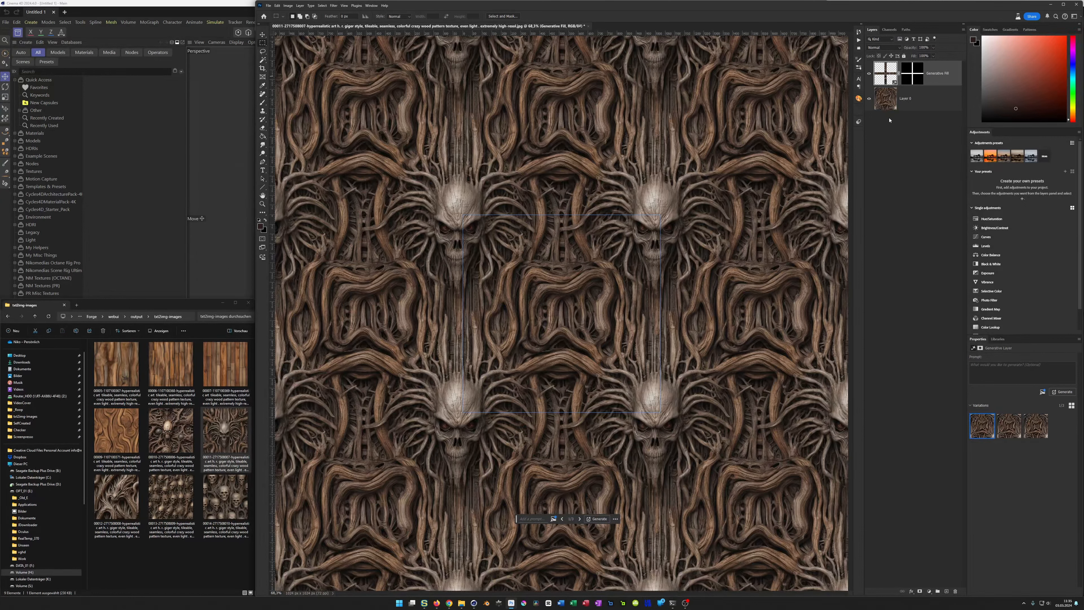
pyautogui.hotkey('ctrl', 'shift', 'alt', 'e')
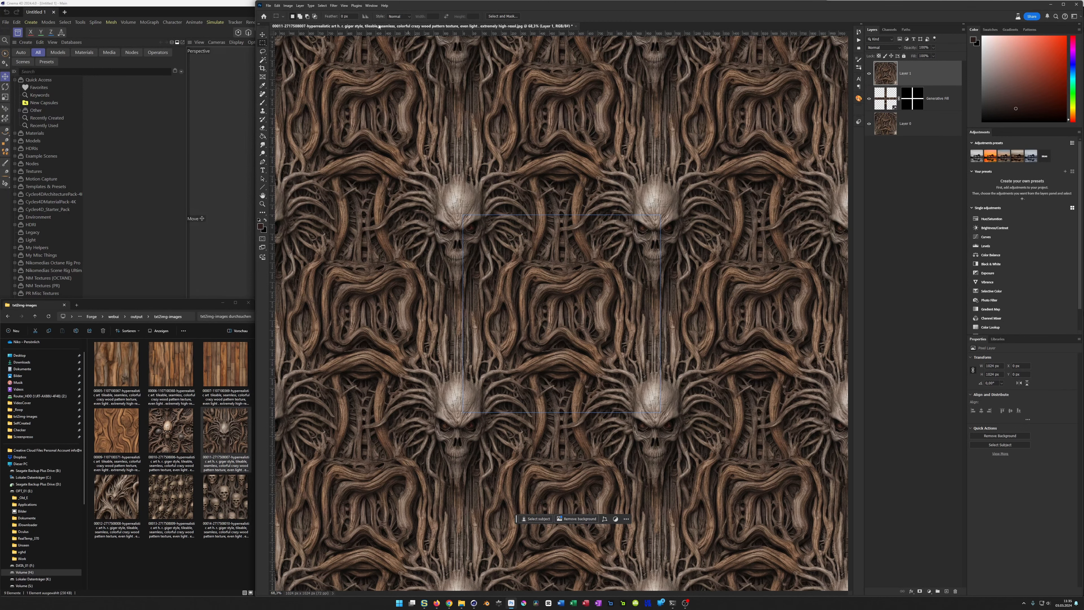
pyautogui.click(341, 5)
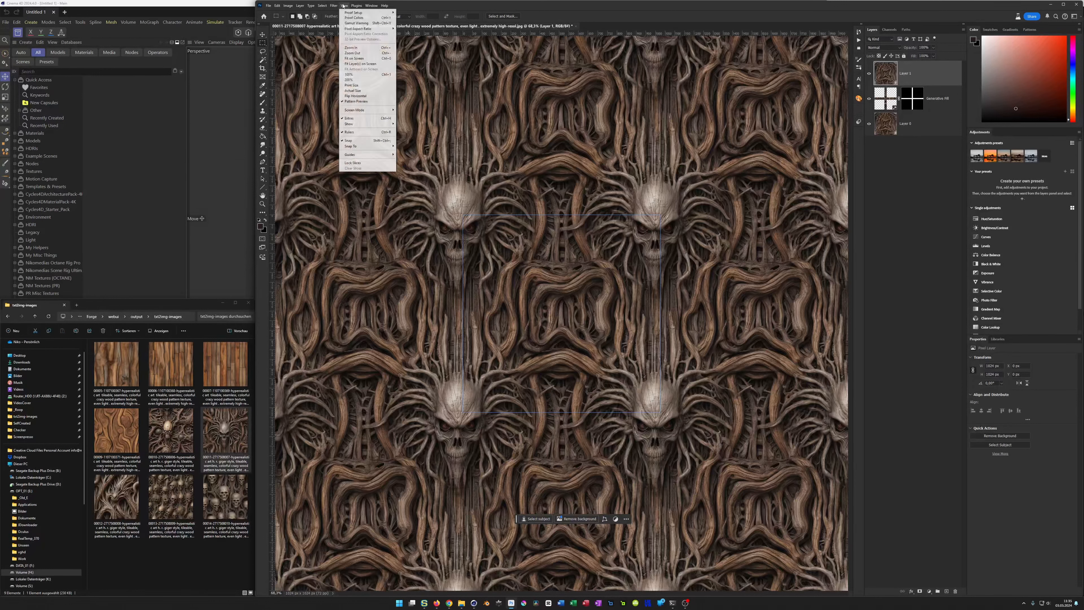
pyautogui.click(362, 101)
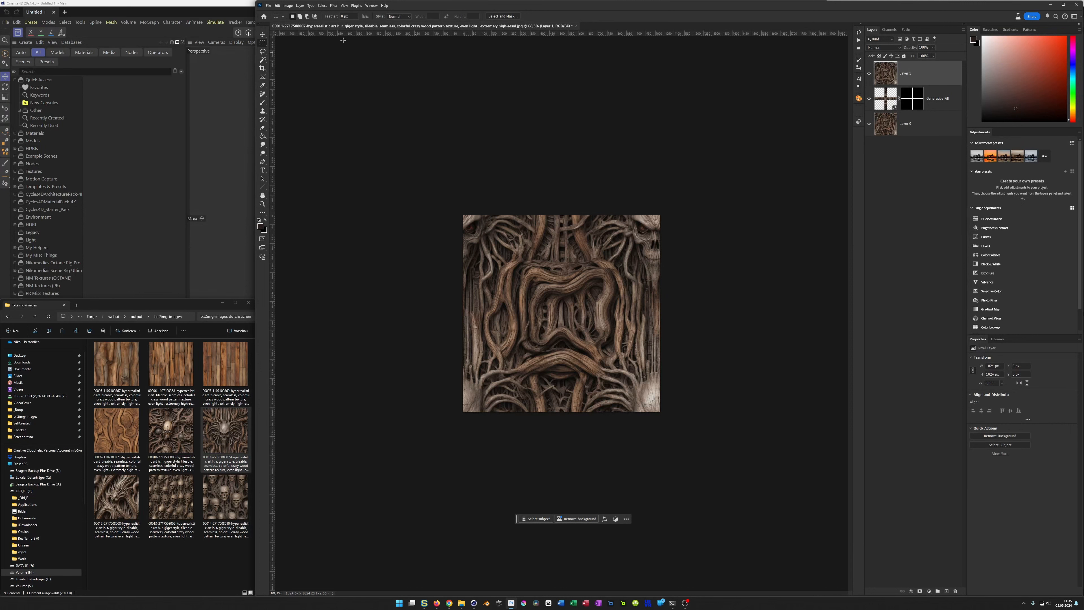
# Step: Define the repaired skull texture as a new pattern preset, replacing the suggested name with a short custom one
pyautogui.click(277, 6)
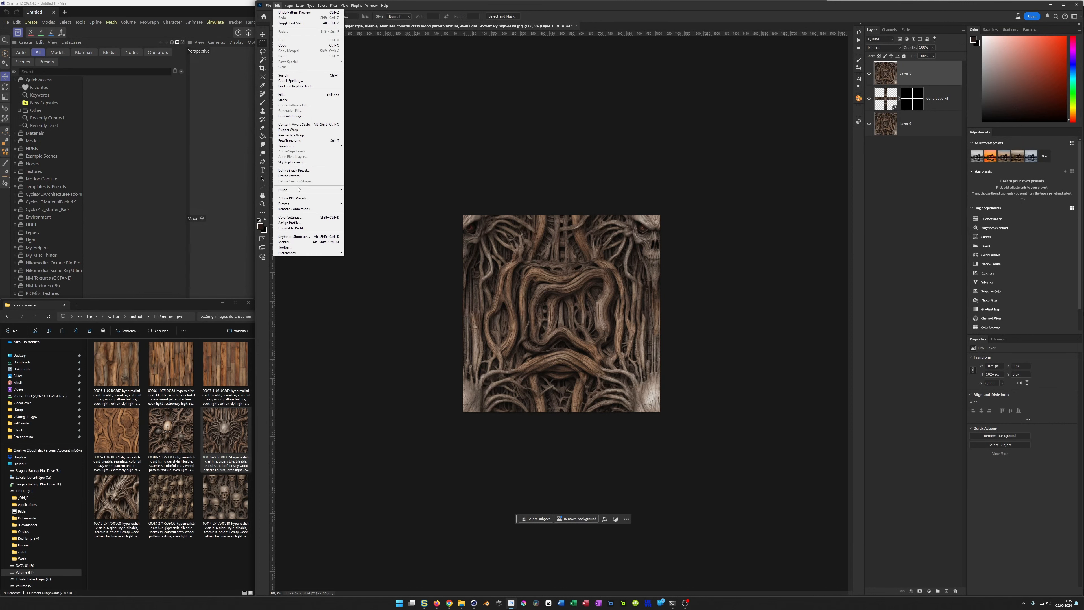
pyautogui.click(306, 178)
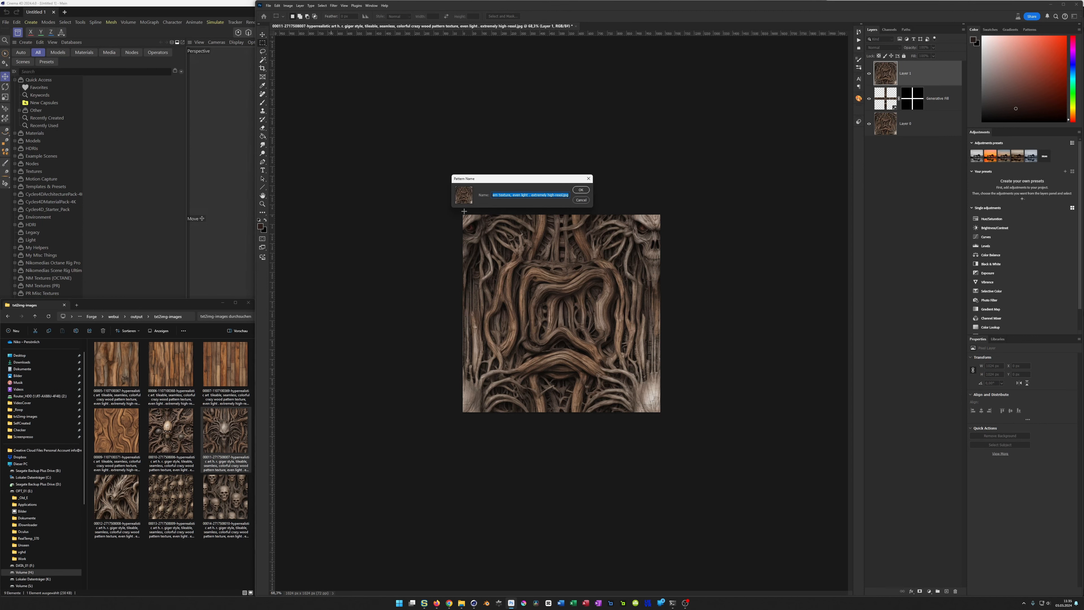
pyautogui.write('Gi')
pyautogui.write('G')
pyautogui.press('Return')
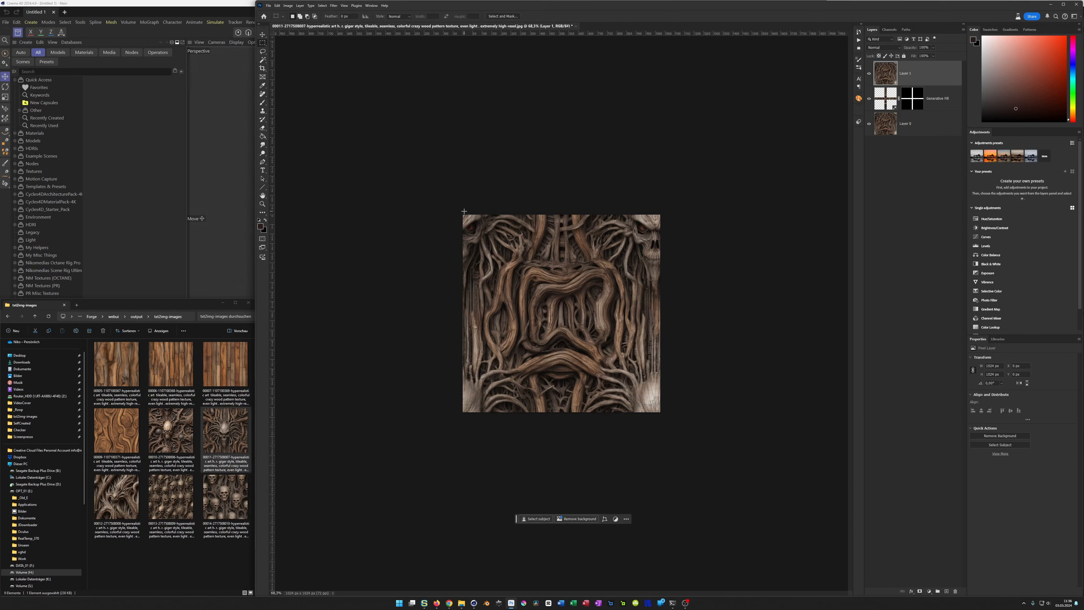
# Step: Show the saved pattern presets to check that the new skull texture pattern is among them
pyautogui.click(1034, 30)
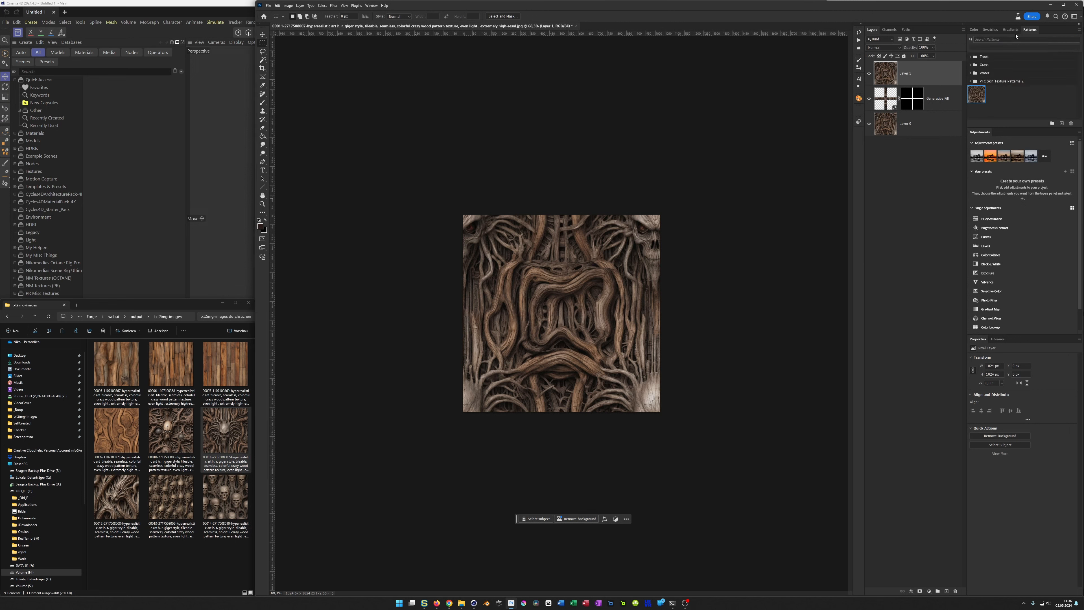
pyautogui.click(972, 30)
pyautogui.click(1031, 30)
pyautogui.click(371, 6)
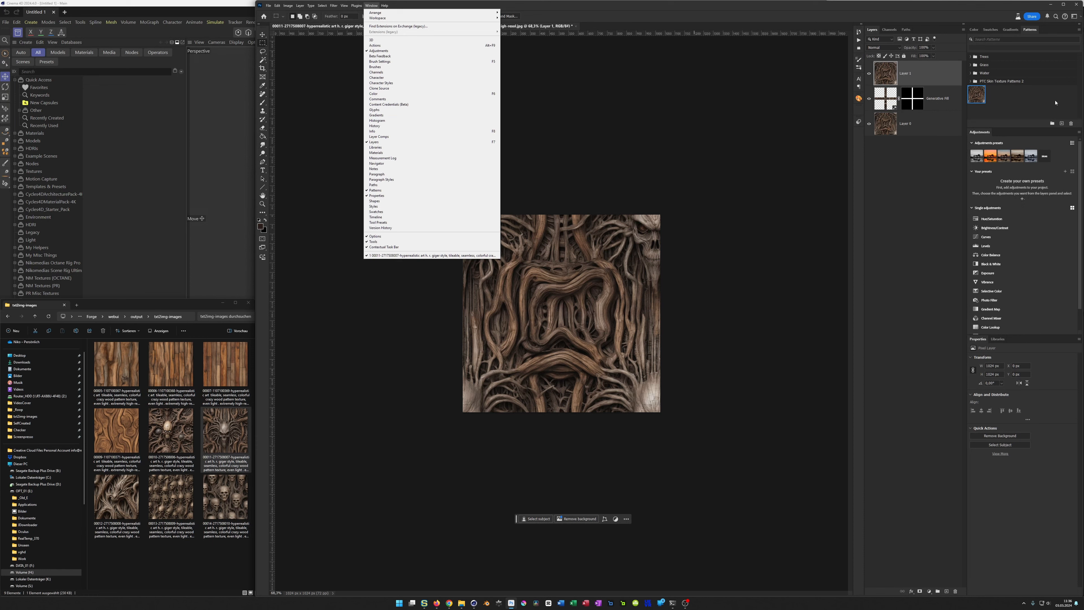
pyautogui.click(805, 14)
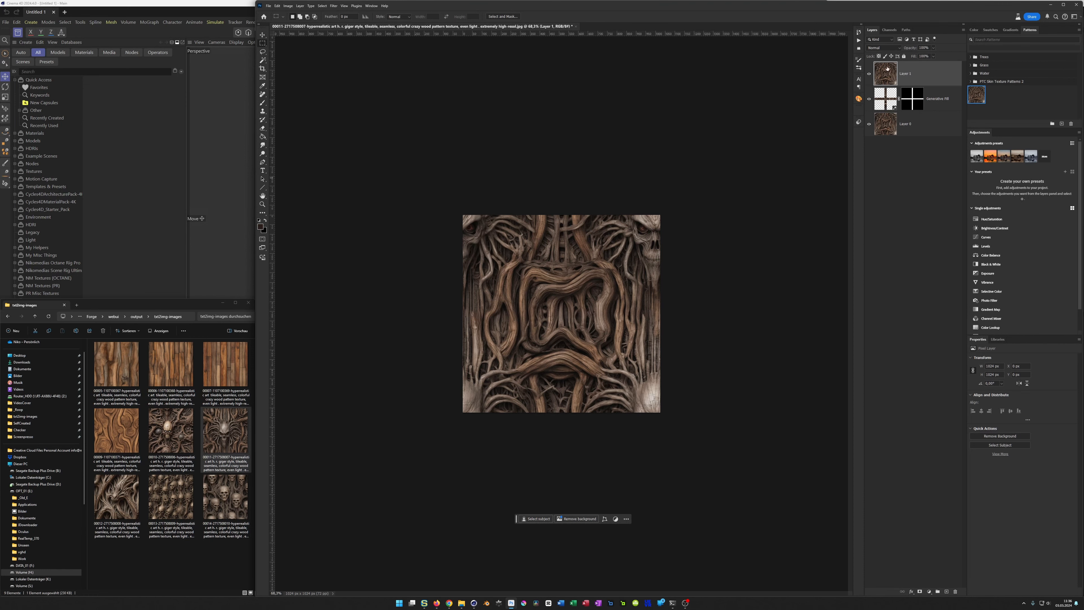
# Step: Try a Pattern fill layer with the new skull texture pattern and shift the pattern downward on the canvas
pyautogui.click(930, 592)
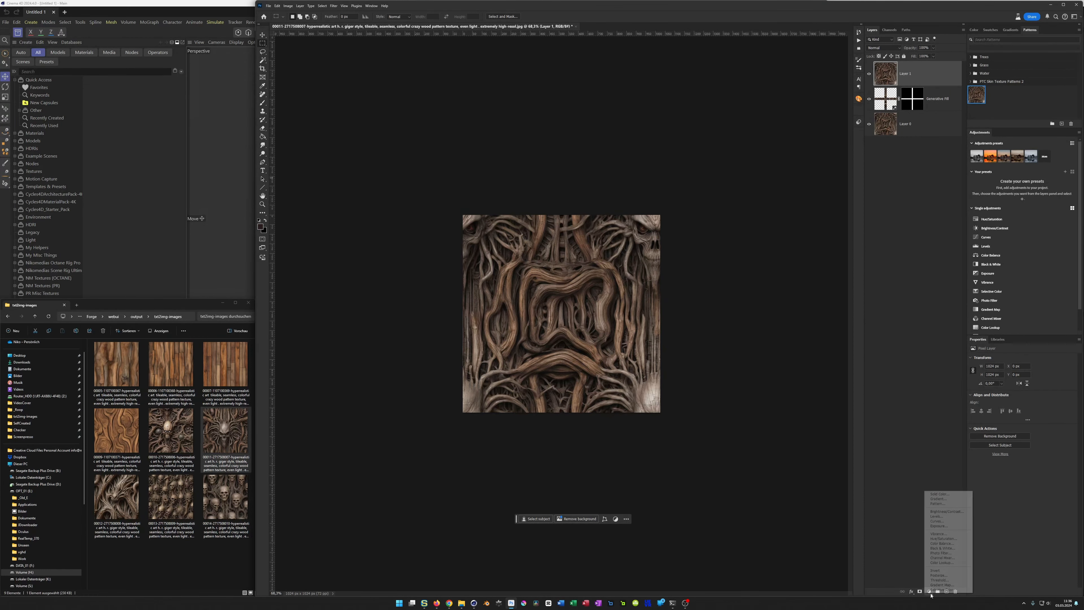
pyautogui.click(936, 504)
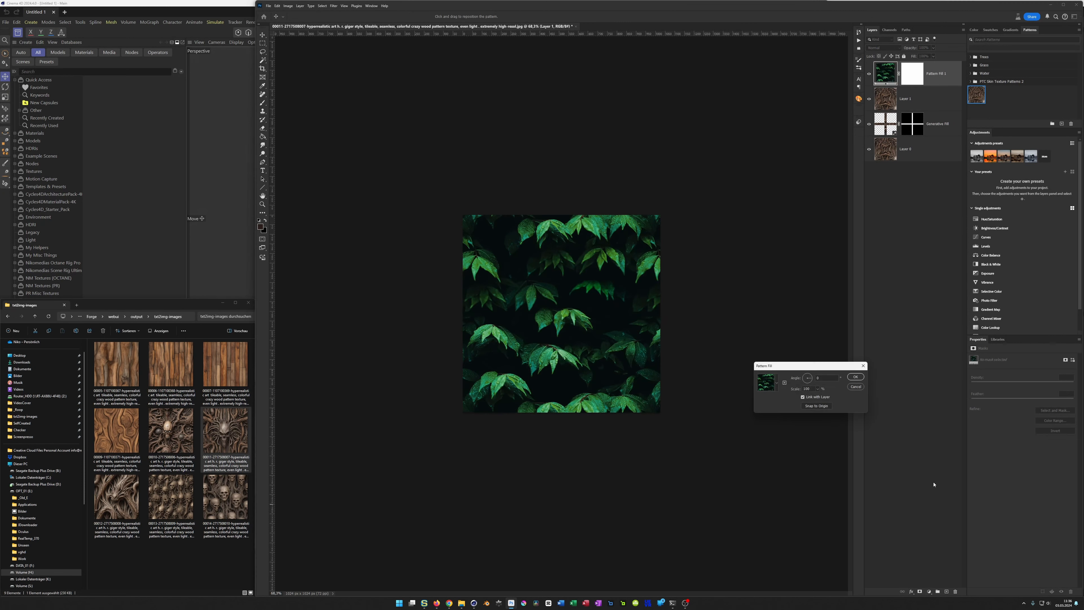
pyautogui.click(776, 383)
pyautogui.scroll(-1, 752, 433)
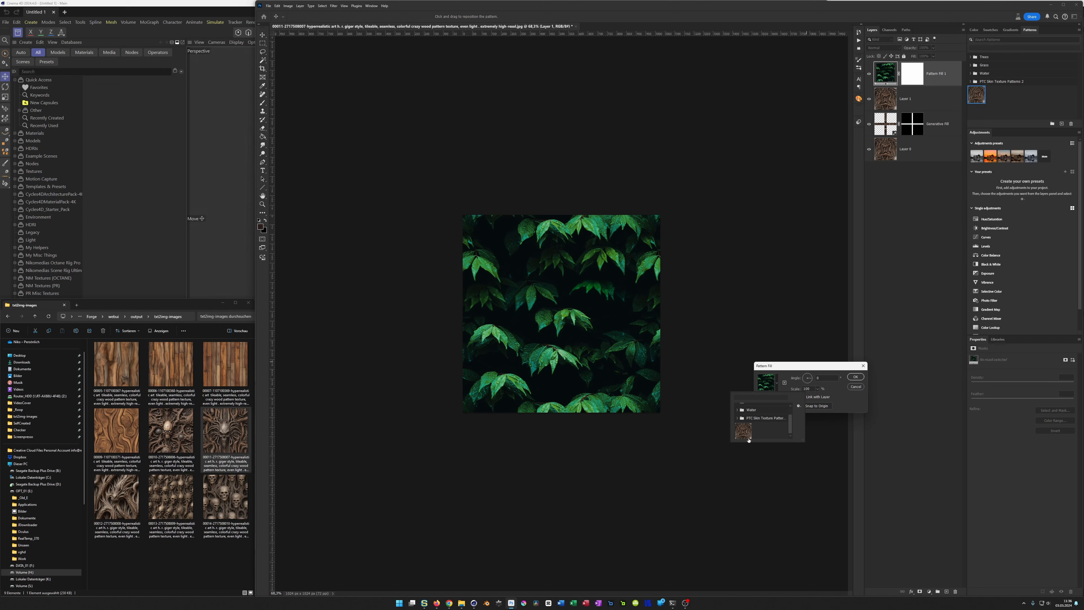
pyautogui.click(747, 433)
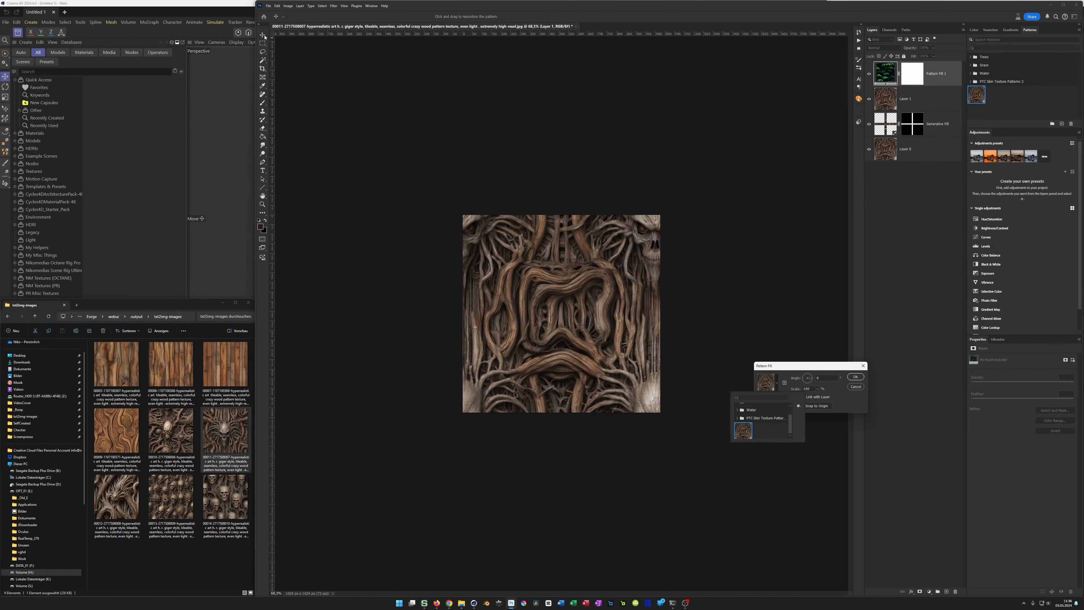
pyautogui.moveTo(540, 290); pyautogui.dragTo(540, 341)
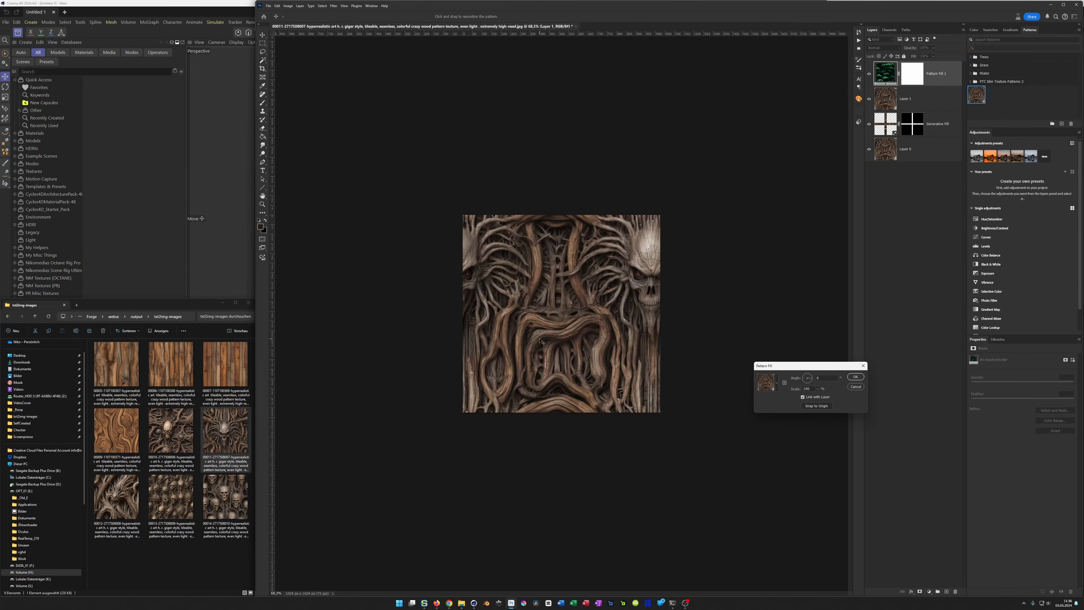
pyautogui.click(855, 386)
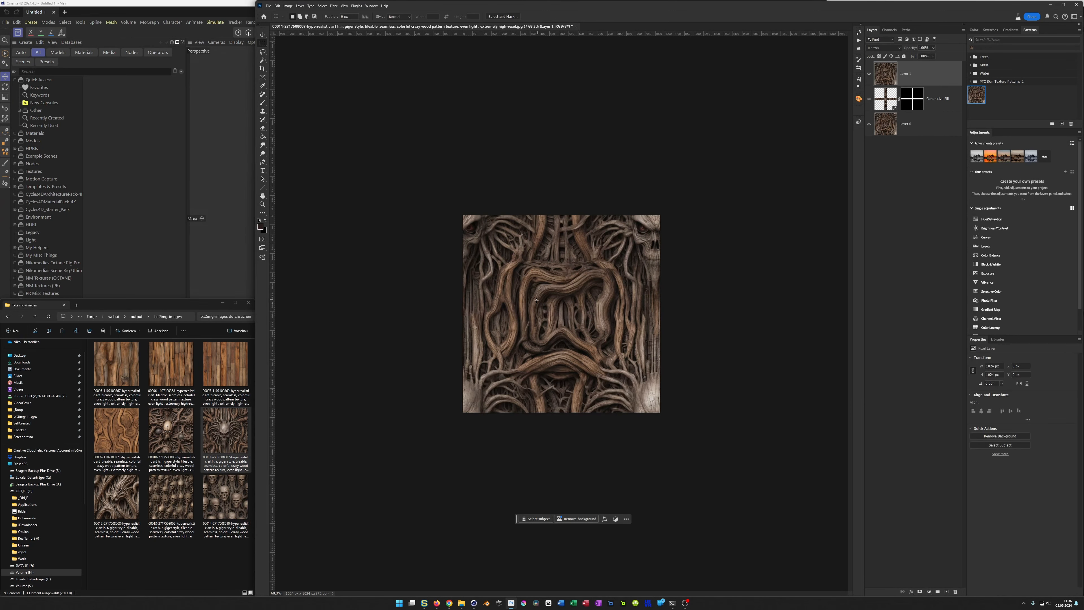
# Step: Start saving a copy of the texture and set the SelfCreated textures folder as the destination
pyautogui.hotkey('ctrl', 'shift', 's')
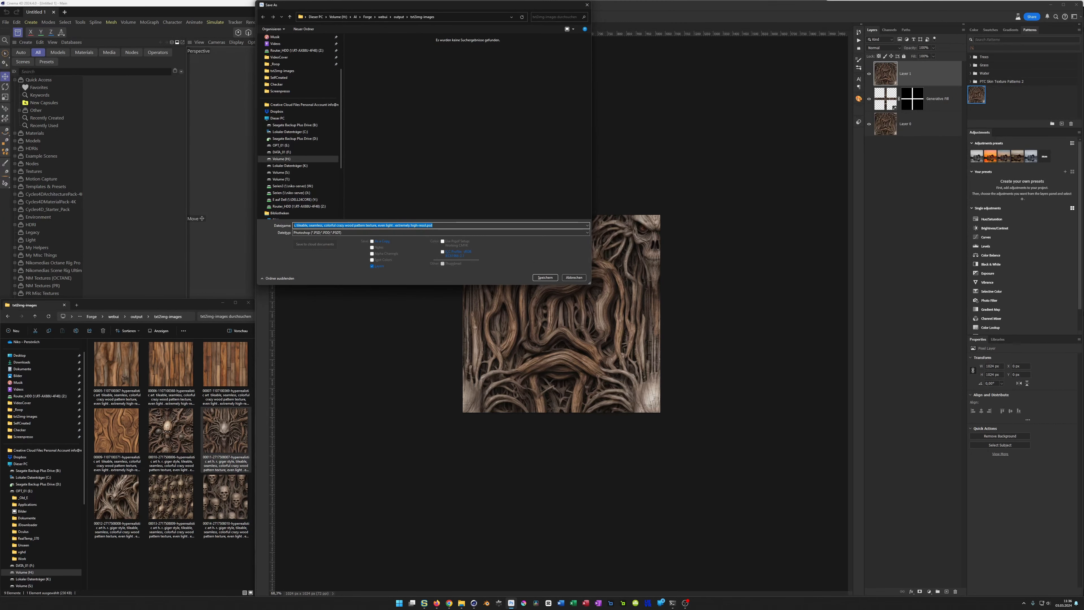
pyautogui.press('Home')
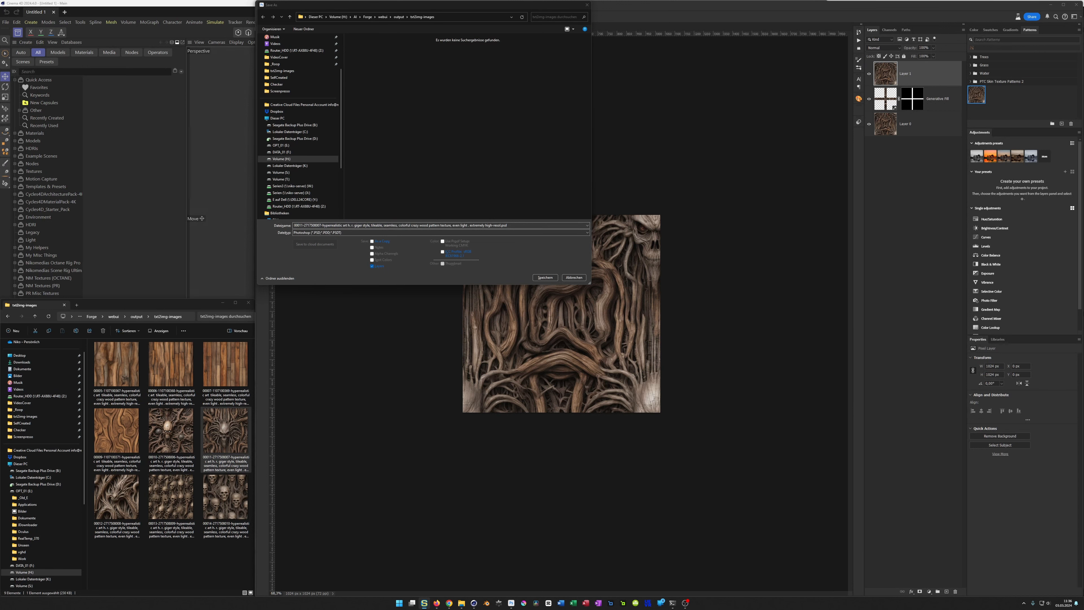
pyautogui.click(445, 20)
pyautogui.write('E:\\_Old_E\\JD_Downloads\\_Textures\\SelfCreated')
pyautogui.press('Return')
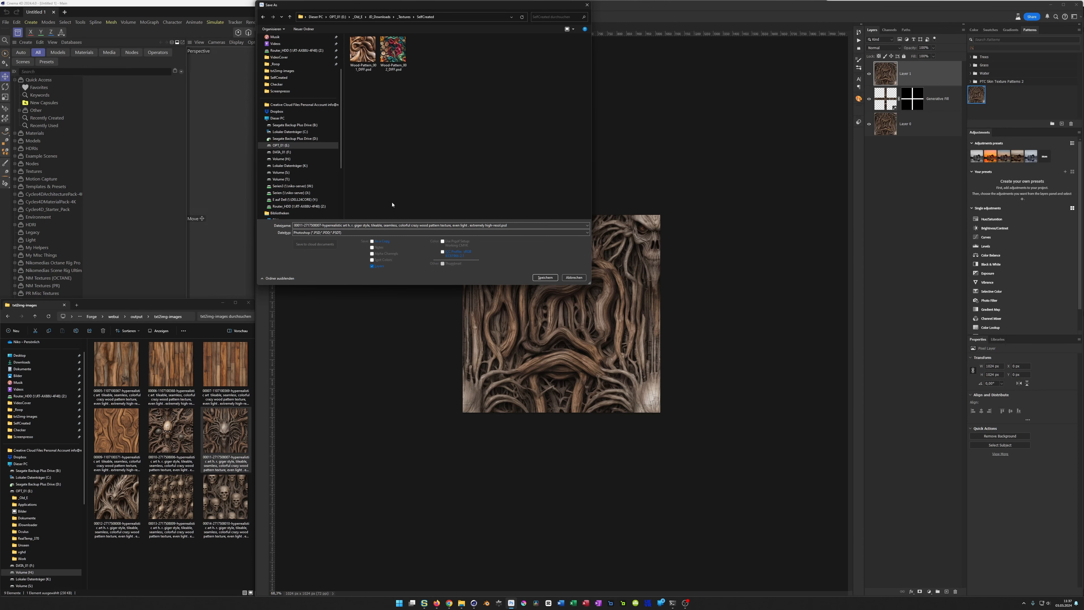
# Step: Save the texture in JPEG format as Giger_01 with maximum quality
pyautogui.click(514, 226)
pyautogui.click(514, 227)
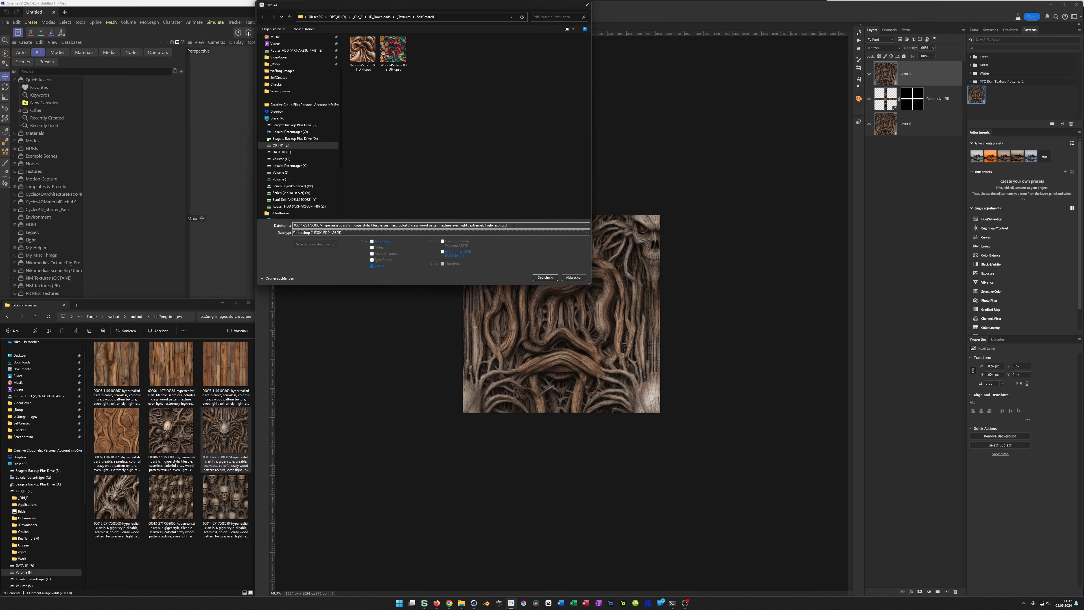
pyautogui.press('j')
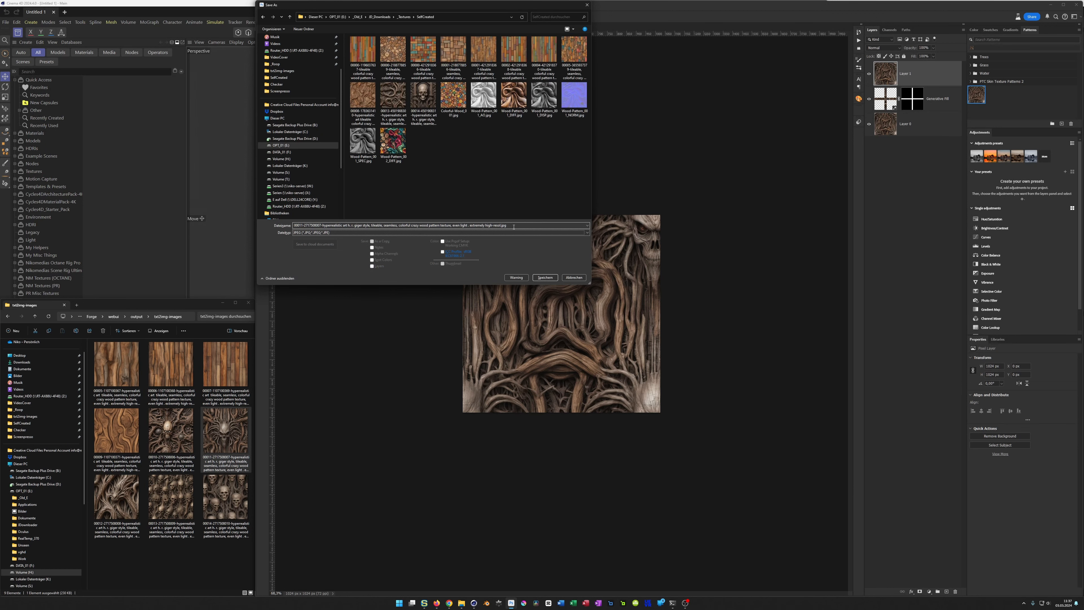
pyautogui.click(514, 227)
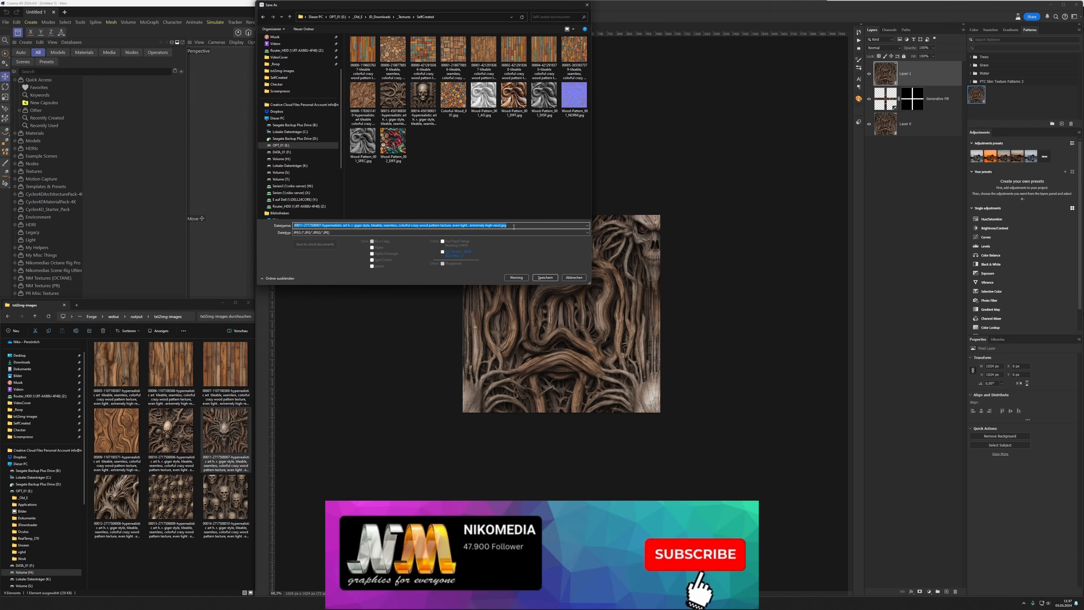
pyautogui.write('Giger_0')
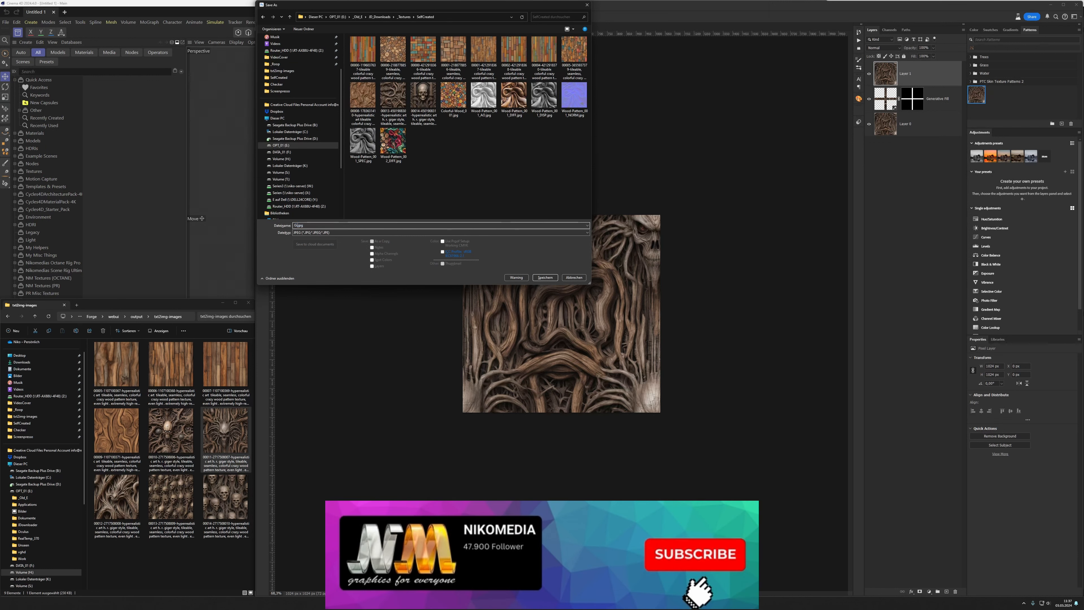
pyautogui.write('1')
pyautogui.press('Return')
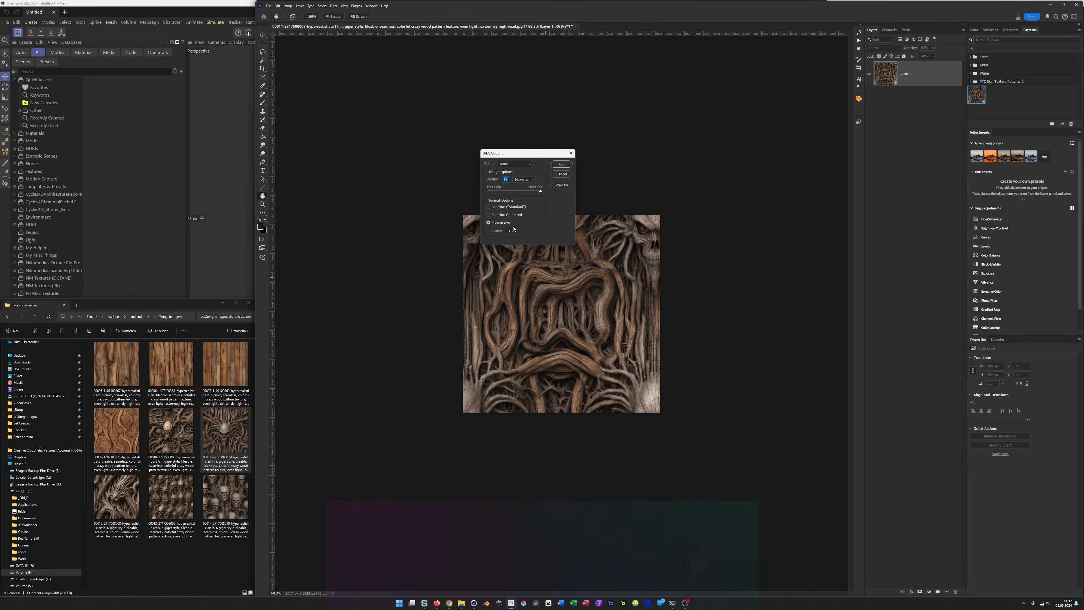
pyautogui.press('Return')
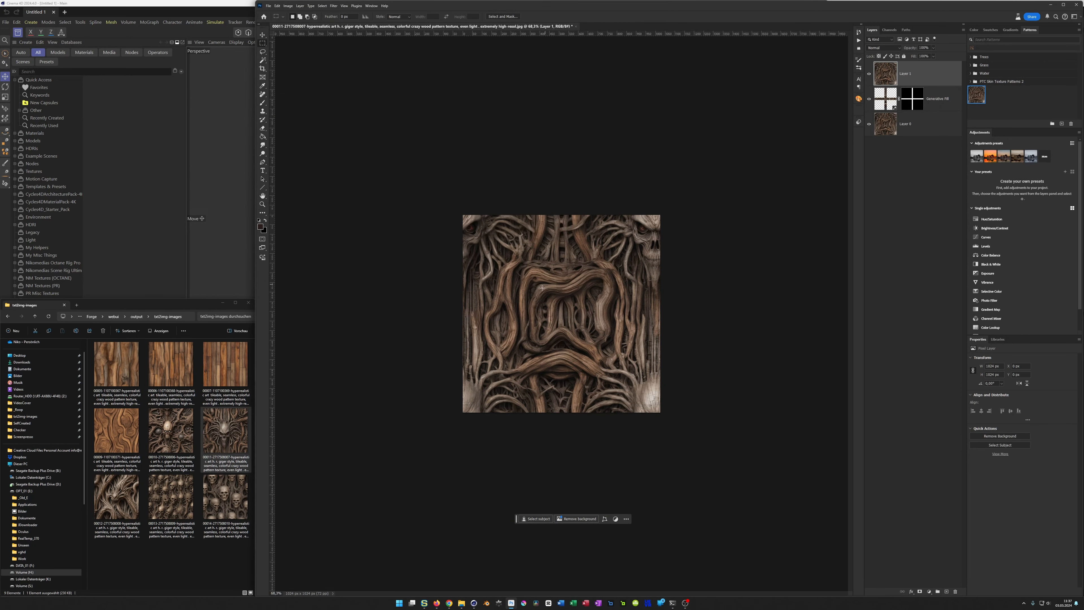
# Step: View the document's colour mode and bits-per-channel options
pyautogui.click(300, 5)
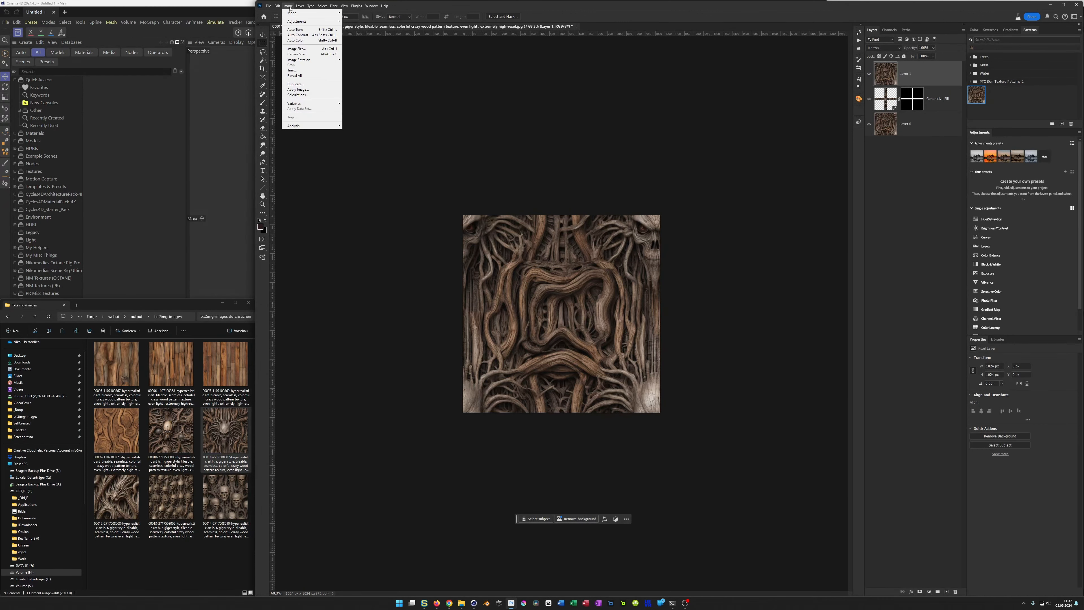
pyautogui.moveTo(312, 12)
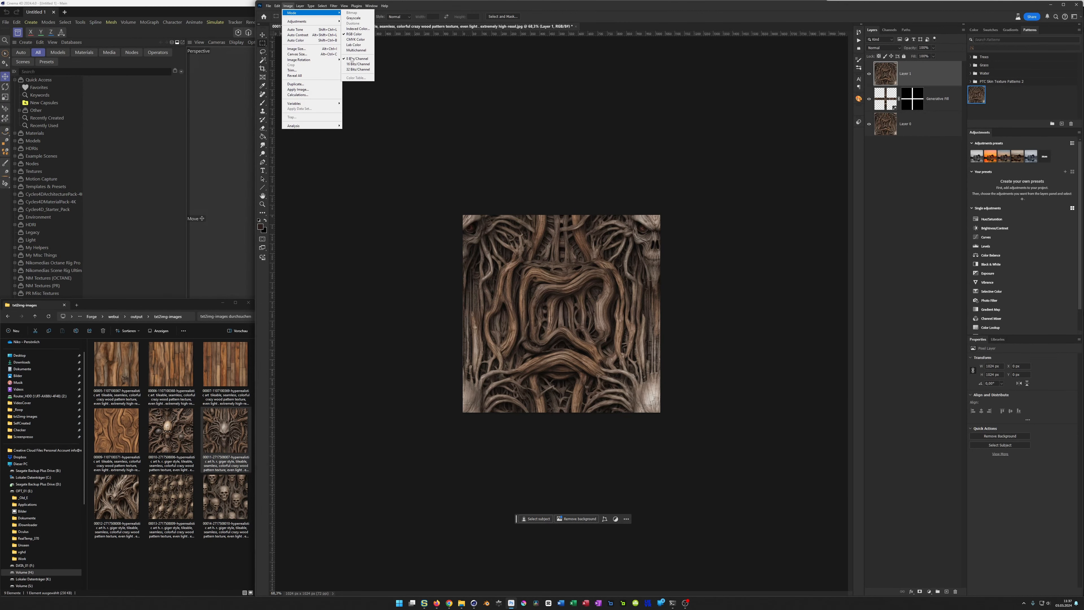
pyautogui.click(582, 15)
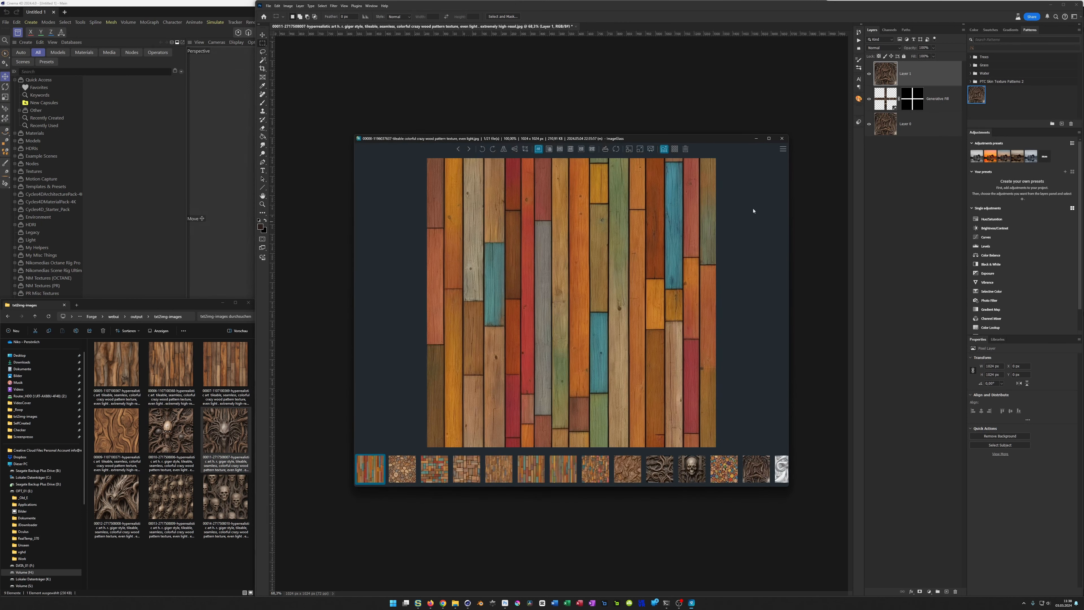
# Step: Browse the finished wood textures in ImageGlass, from the colourful vertical planks to the Colorful Wood_001 texture
pyautogui.press('Right')
pyautogui.press('Right')
pyautogui.press('Right')
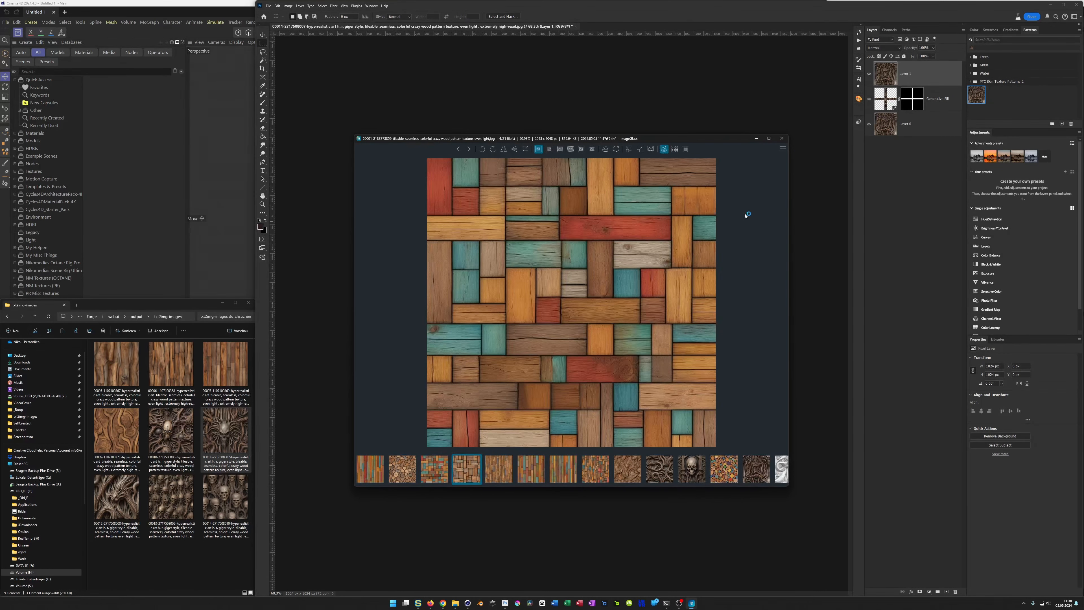
pyautogui.press('Right')
pyautogui.press('Right')
pyautogui.press('Right')
pyautogui.press('Right')
pyautogui.press('Right')
pyautogui.press('Right')
pyautogui.press('Right')
pyautogui.press('Right')
pyautogui.press('Right')
pyautogui.press('Left')
pyautogui.press('Right')
pyautogui.press('Left')
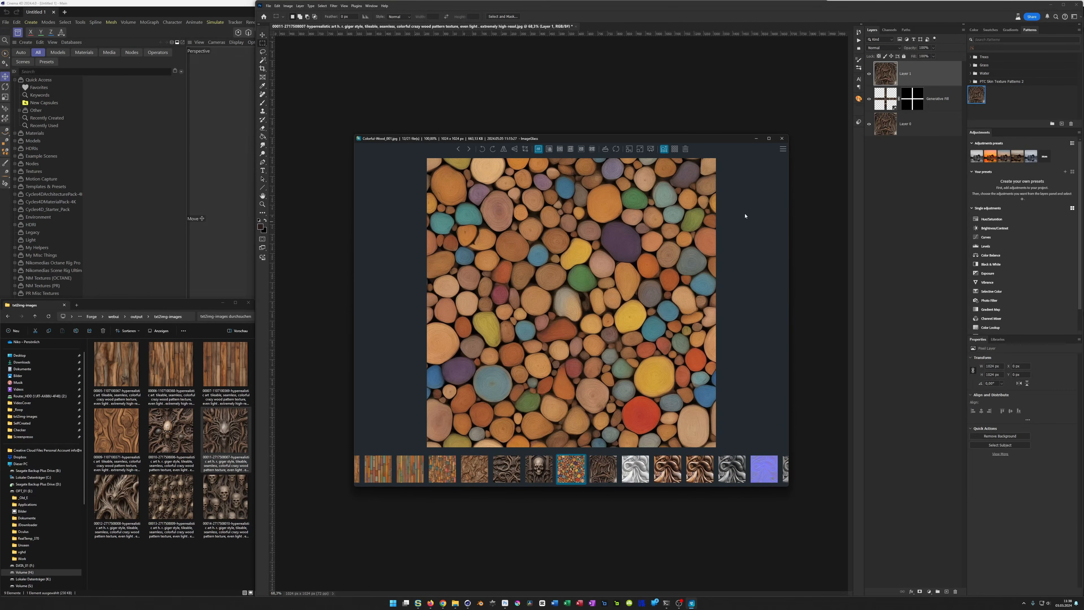
# Step: Examine the Wood-Pattern_001 texture set, comparing its diffuse, displacement, normal and specular maps
pyautogui.press('Right')
pyautogui.press('Right')
pyautogui.press('Right')
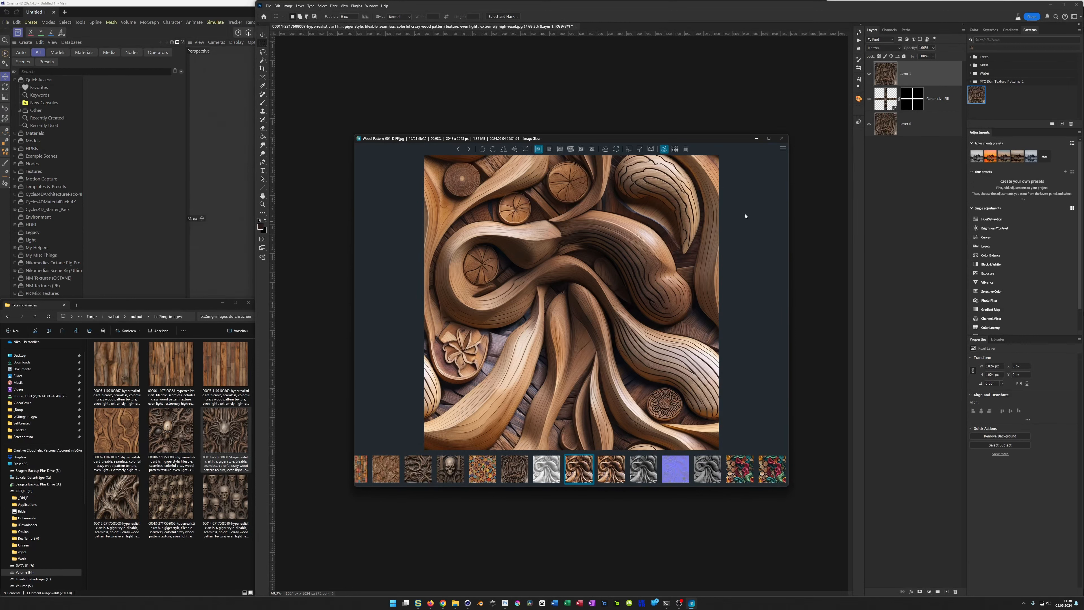
pyautogui.press('Right')
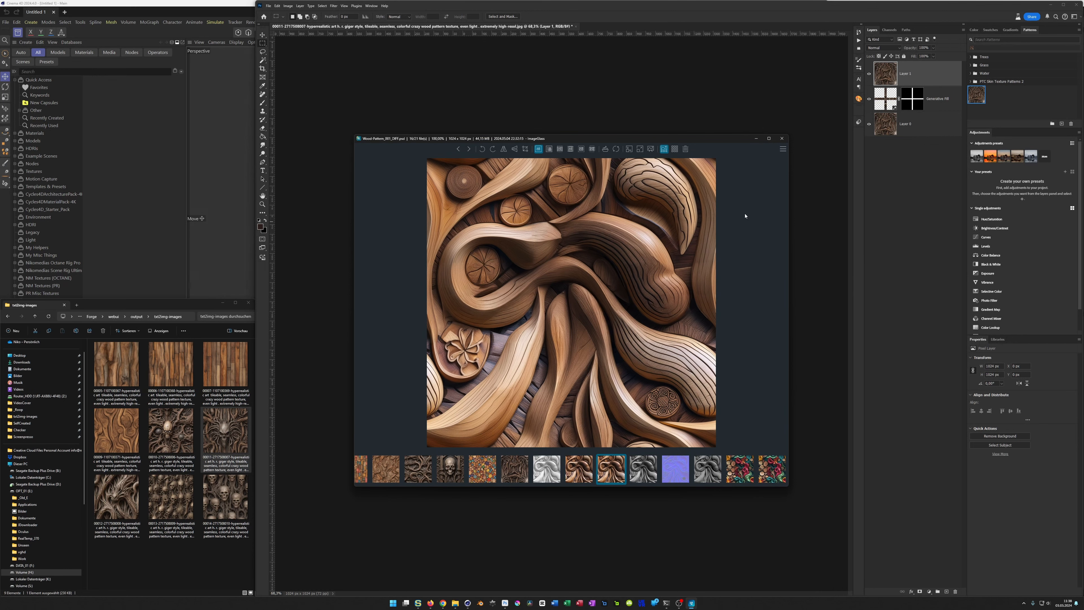
pyautogui.press('Right')
pyautogui.press('Right')
pyautogui.press('Left')
pyautogui.press('Left')
pyautogui.press('Right')
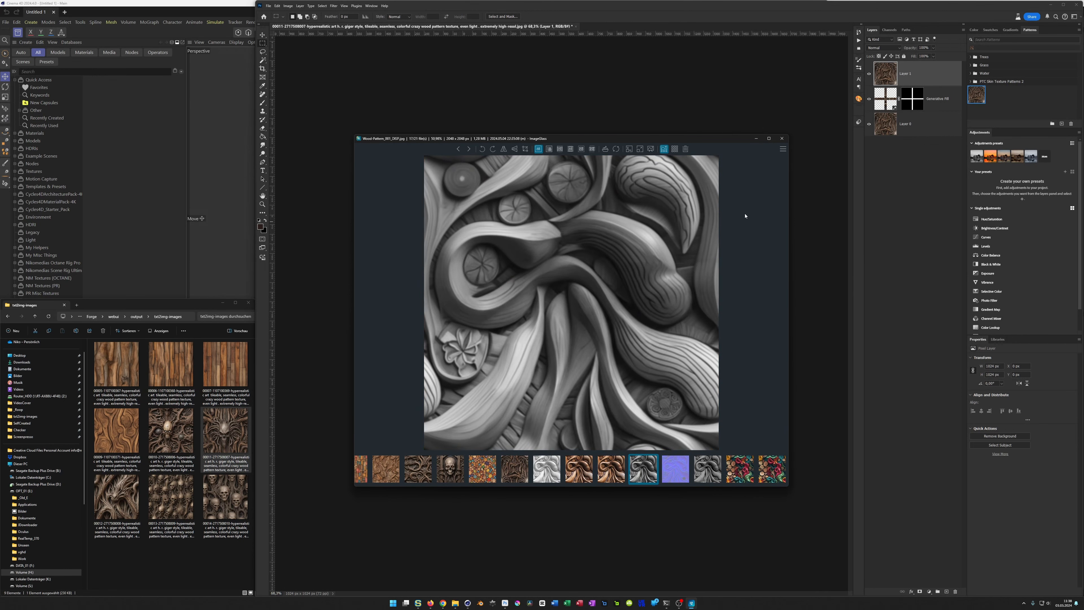
# Step: View the two colourful Wood-Pattern_002 diffuse images and close the image viewer
pyautogui.press('Right')
pyautogui.press('Right')
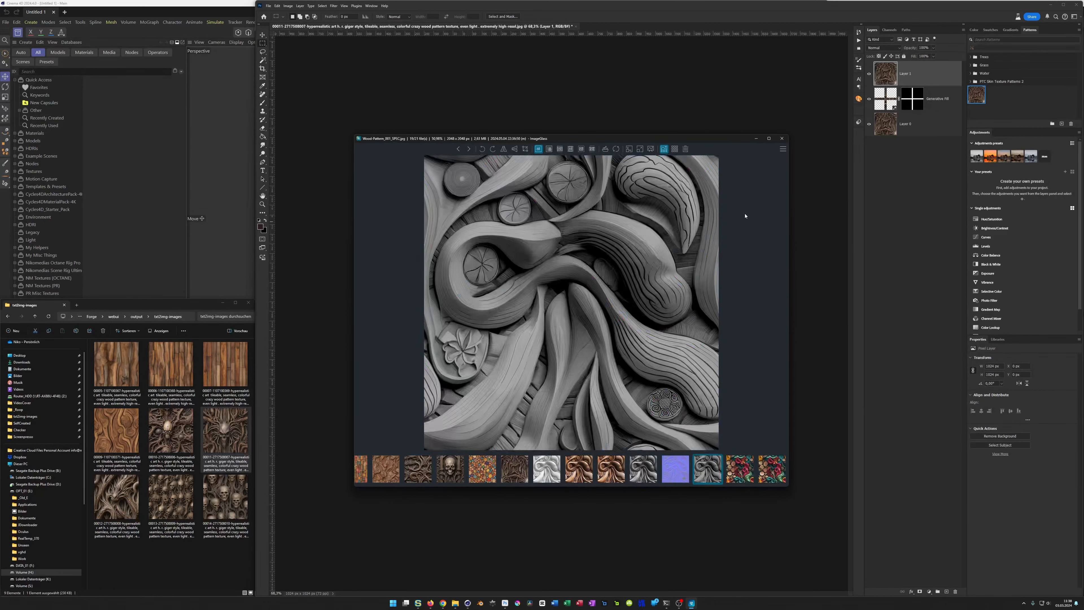
pyautogui.press('Right')
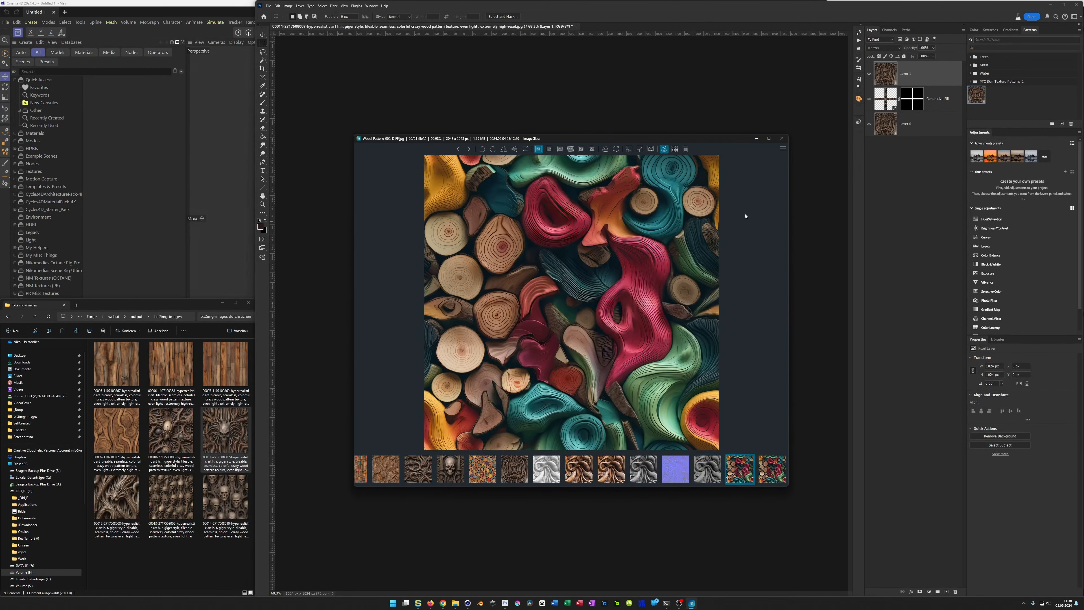
pyautogui.press('Right')
pyautogui.press('Right')
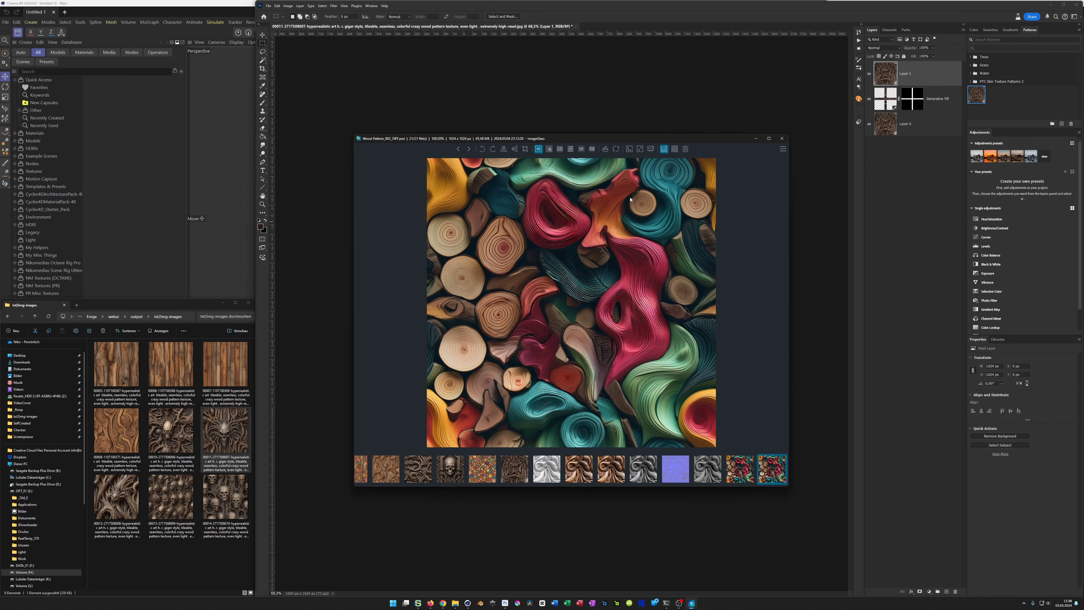
pyautogui.click(782, 139)
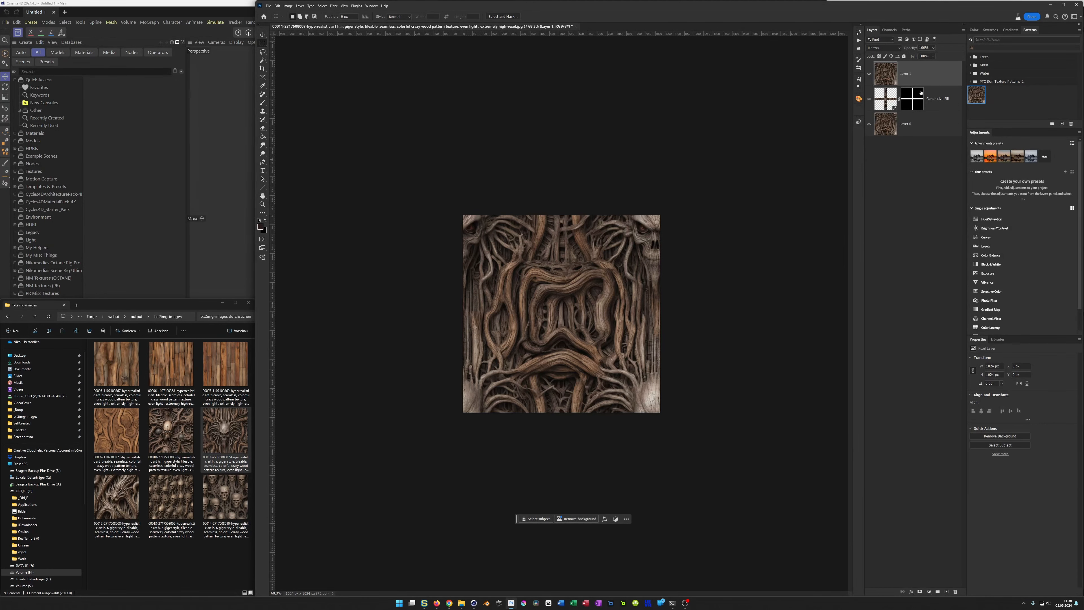
# Step: Close the layered skull texture document in Photoshop without saving its changes
pyautogui.hotkey('ctrl', 'w')
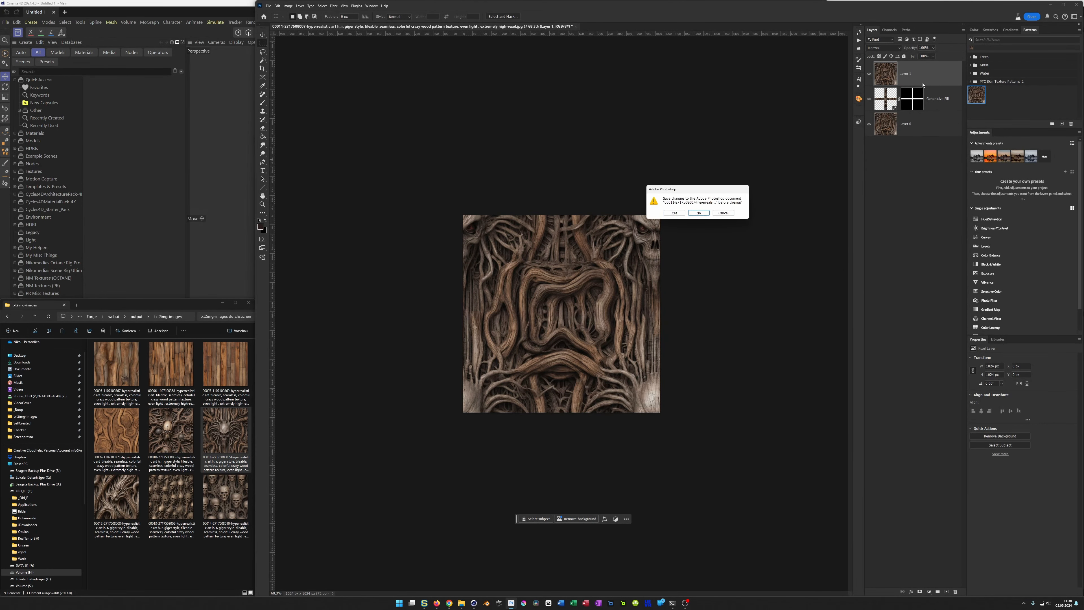
pyautogui.press('n')
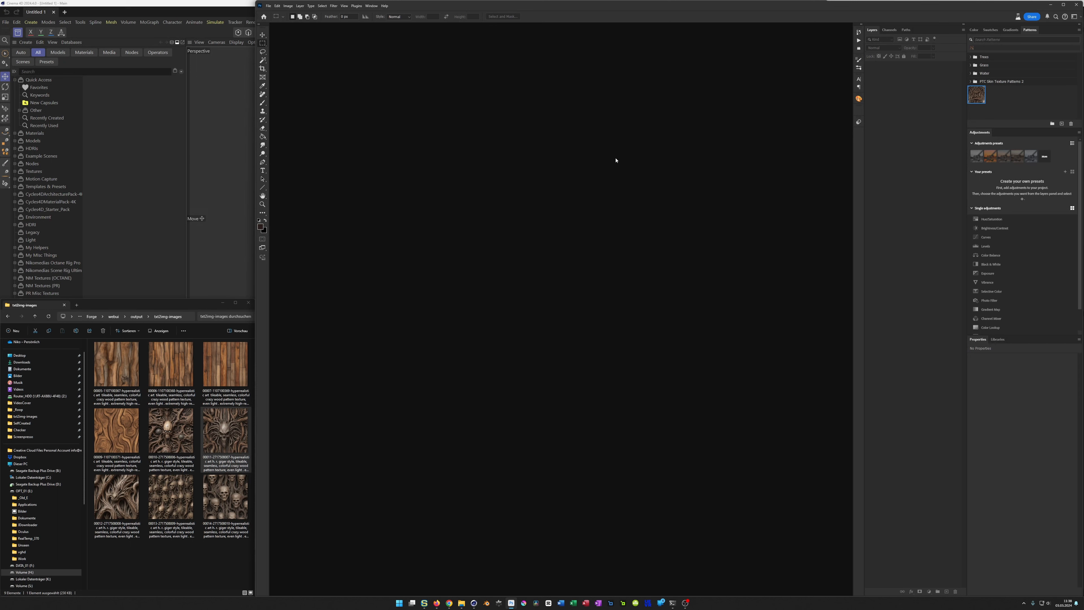
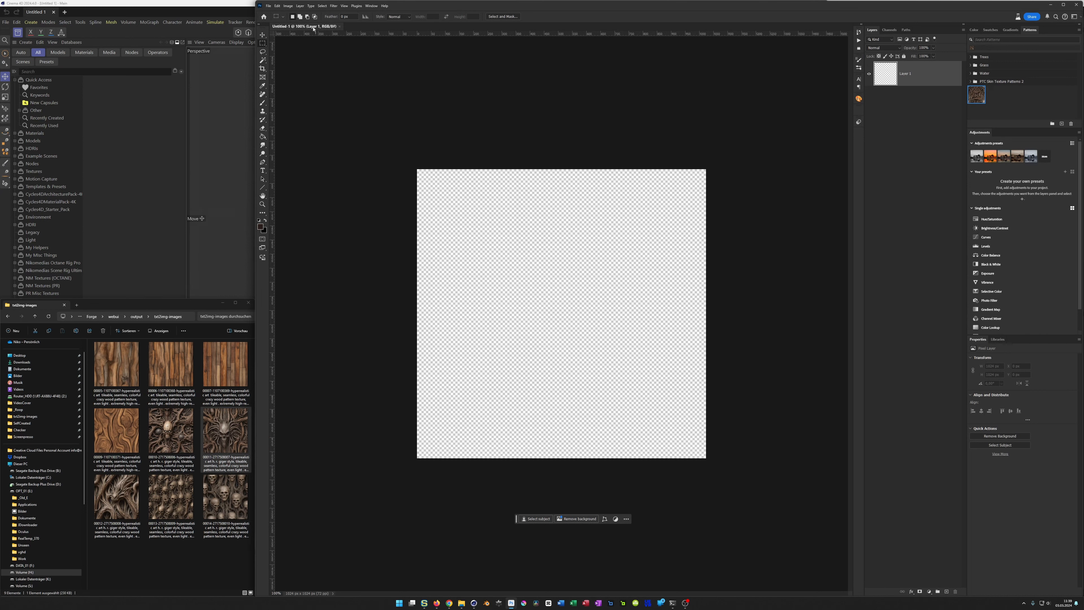
# Step: Close the untitled document that has a transparent background
pyautogui.click(288, 7)
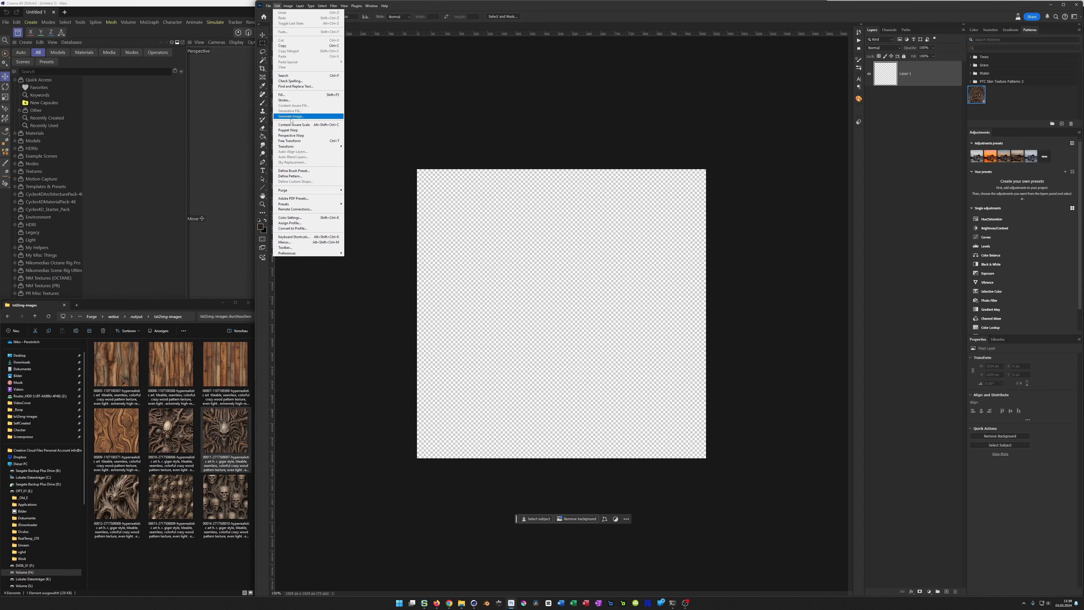
pyautogui.click(299, 119)
pyautogui.click(340, 27)
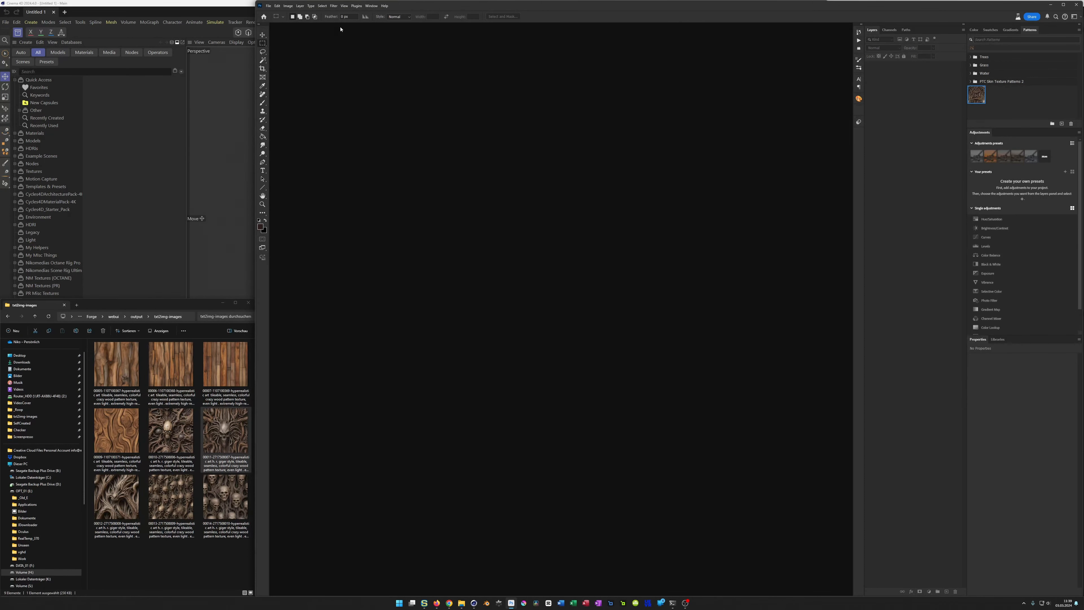
# Step: Create a new 1024 × 1024 pixel RGB document at 72 pixels/inch with a white background
pyautogui.click(268, 6)
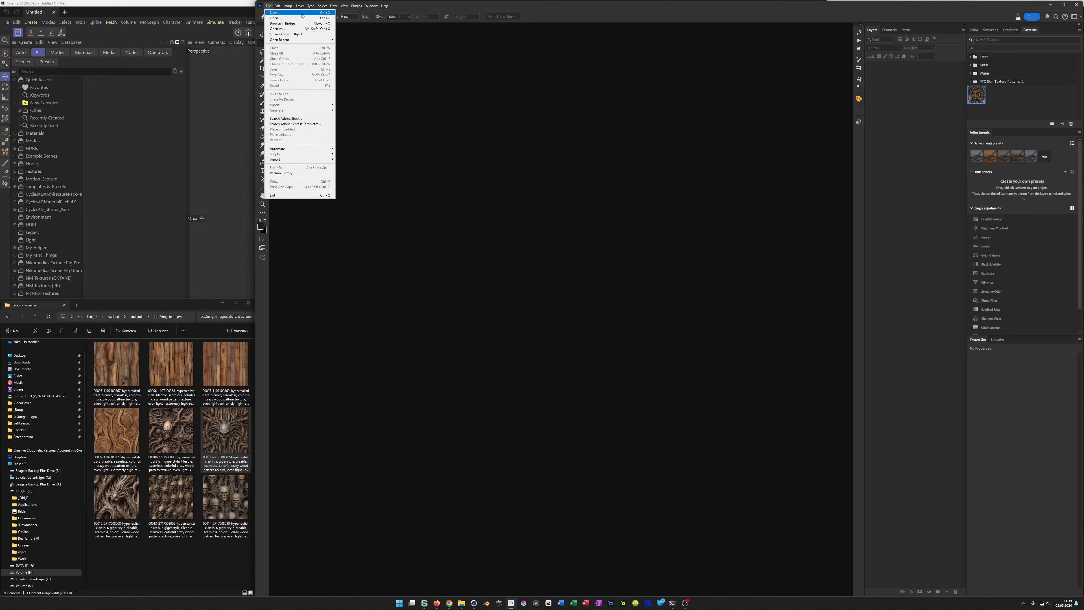
pyautogui.click(274, 12)
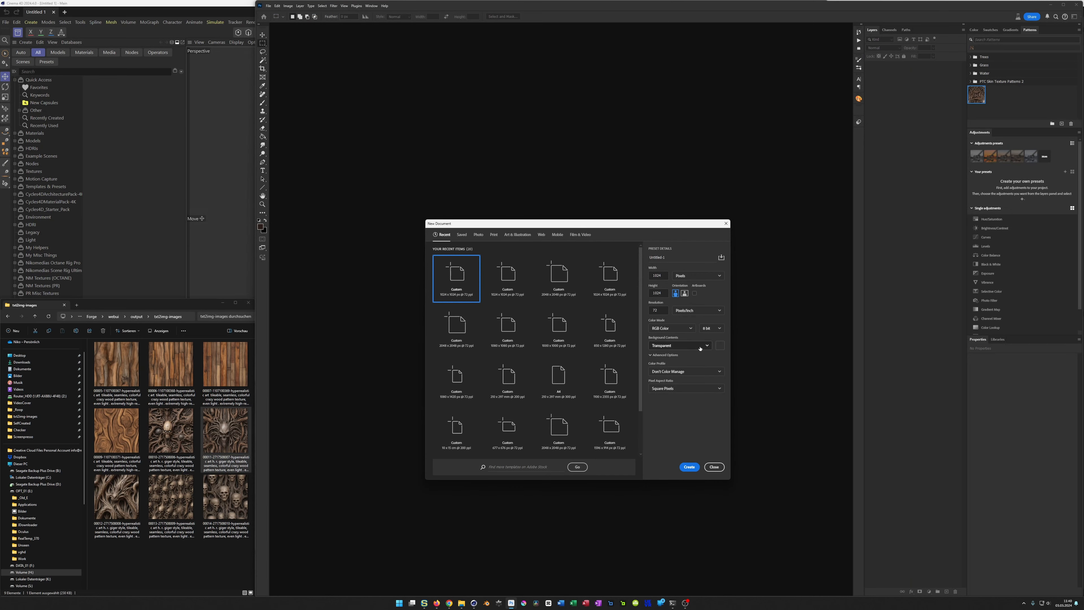
pyautogui.click(679, 345)
pyautogui.click(666, 356)
pyautogui.click(690, 466)
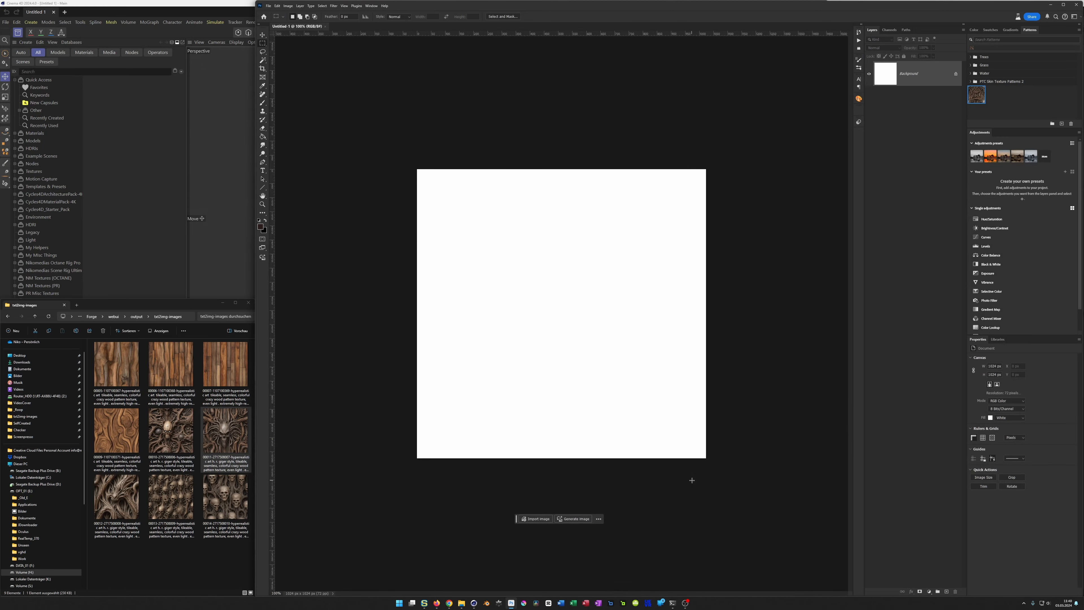
# Step: Generate an image from the prompt "tileable, seamless, wood pattern, even light" with the content type Photo
pyautogui.click(573, 520)
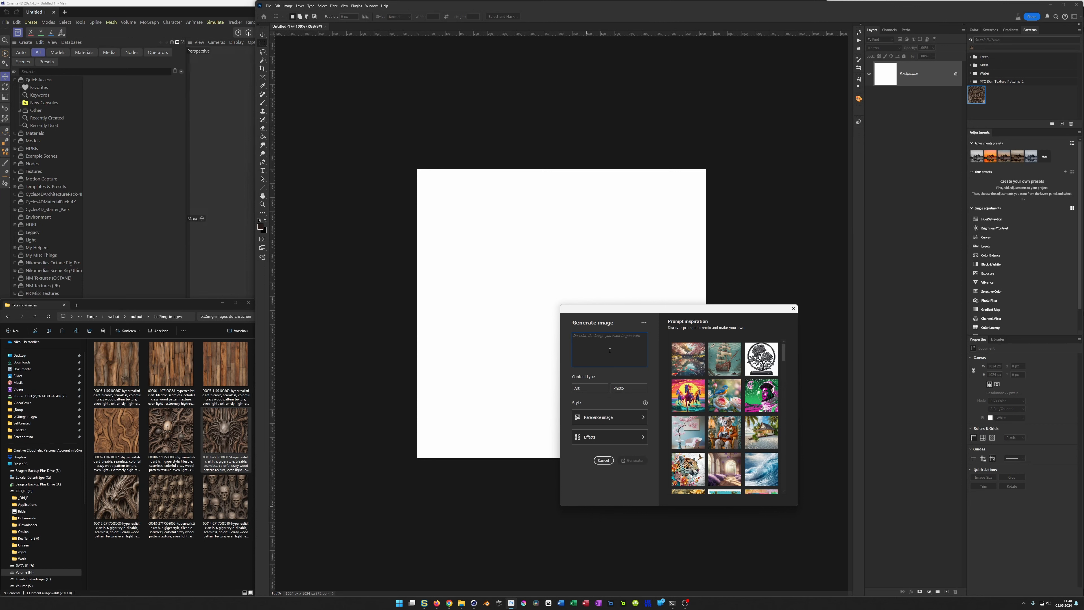
pyautogui.write('w')
pyautogui.write('ile')
pyautogui.write('able')
pyautogui.write(', seawood patte')
pyautogui.press('BackSpace')
pyautogui.write('amless,')
pyautogui.click(624, 388)
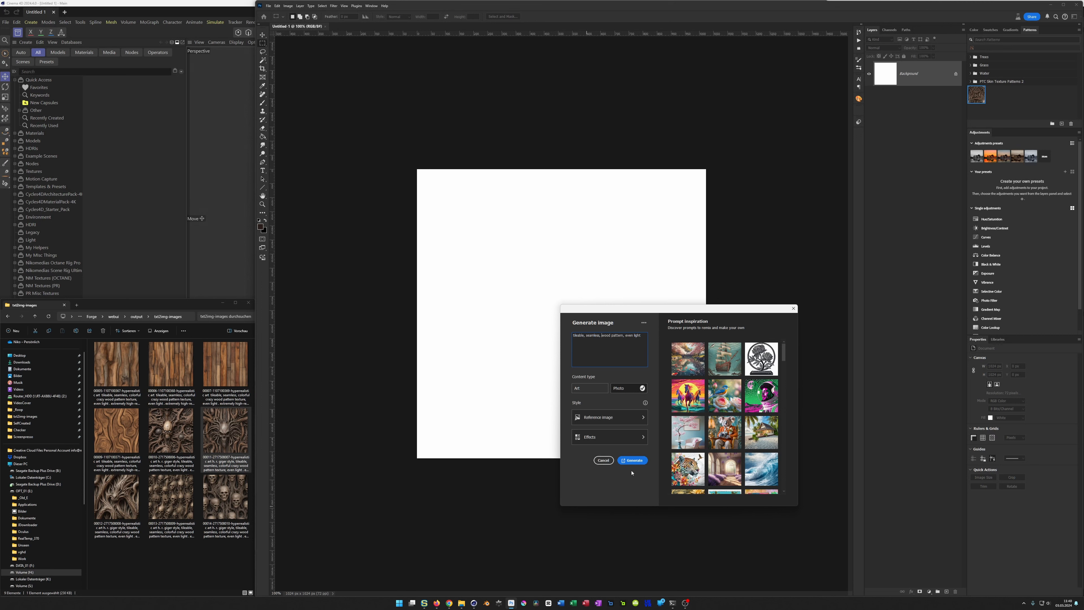
pyautogui.click(631, 460)
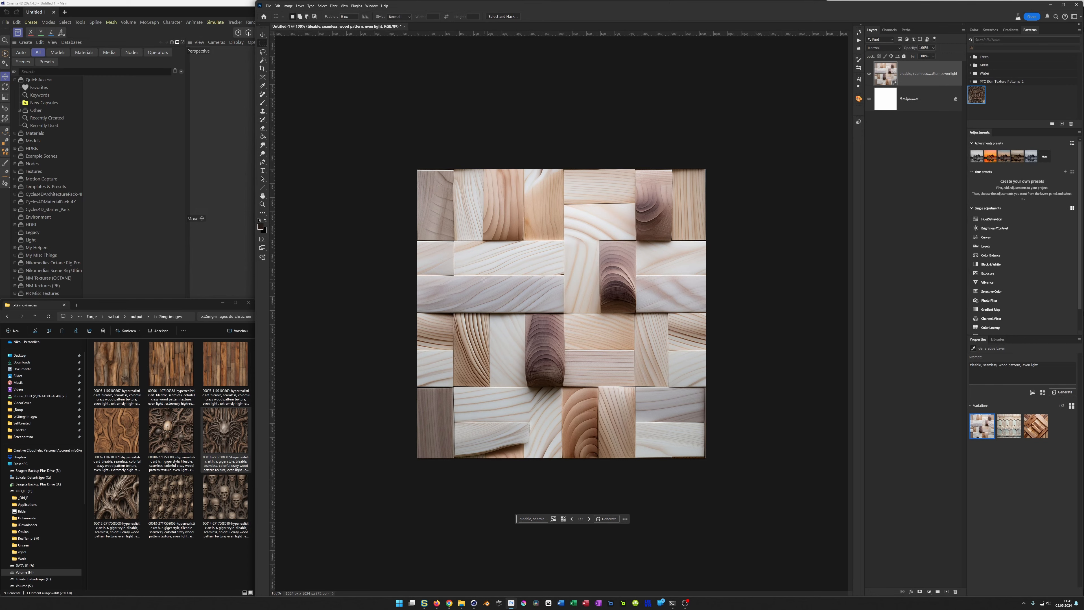
# Step: Check the first generated variation's tiling with Pattern Preview, and turn the preview off
pyautogui.keyDown('alt'); pyautogui.scroll(-5, 478, 279); pyautogui.keyUp('alt')
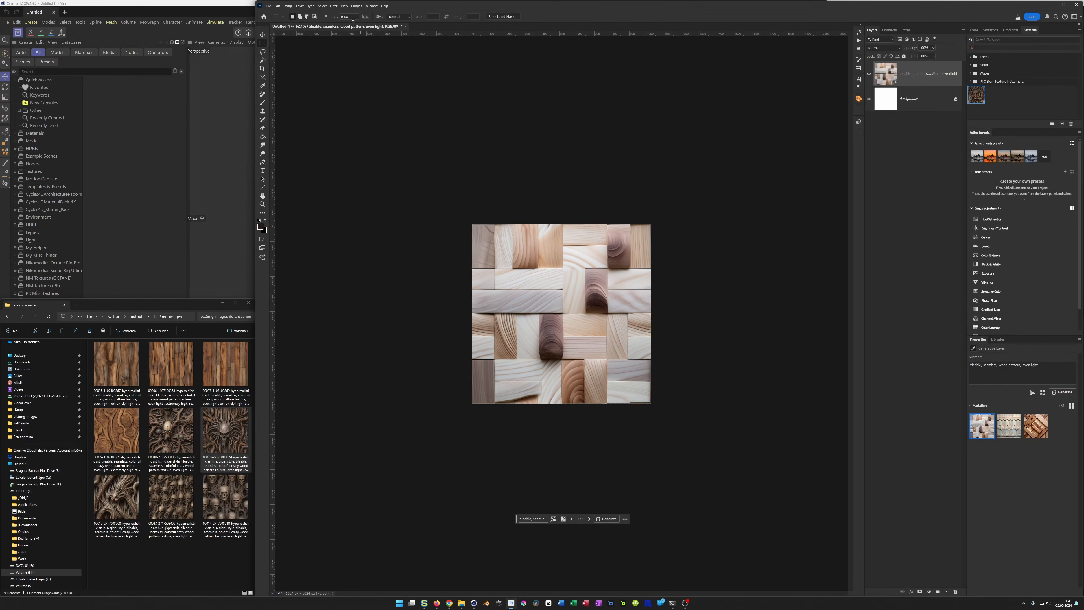
pyautogui.click(344, 6)
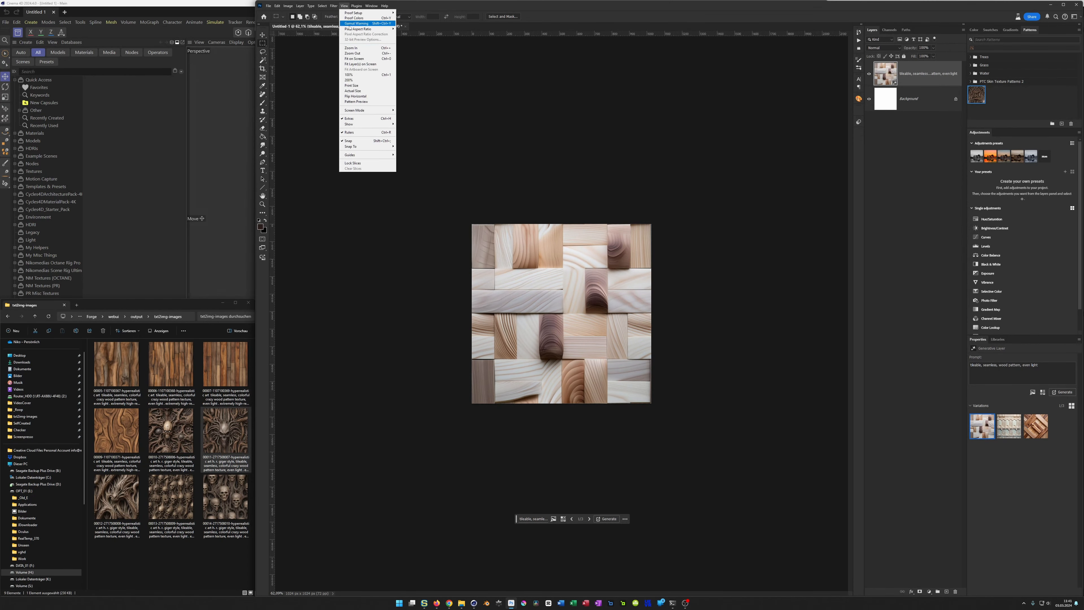
pyautogui.click(374, 102)
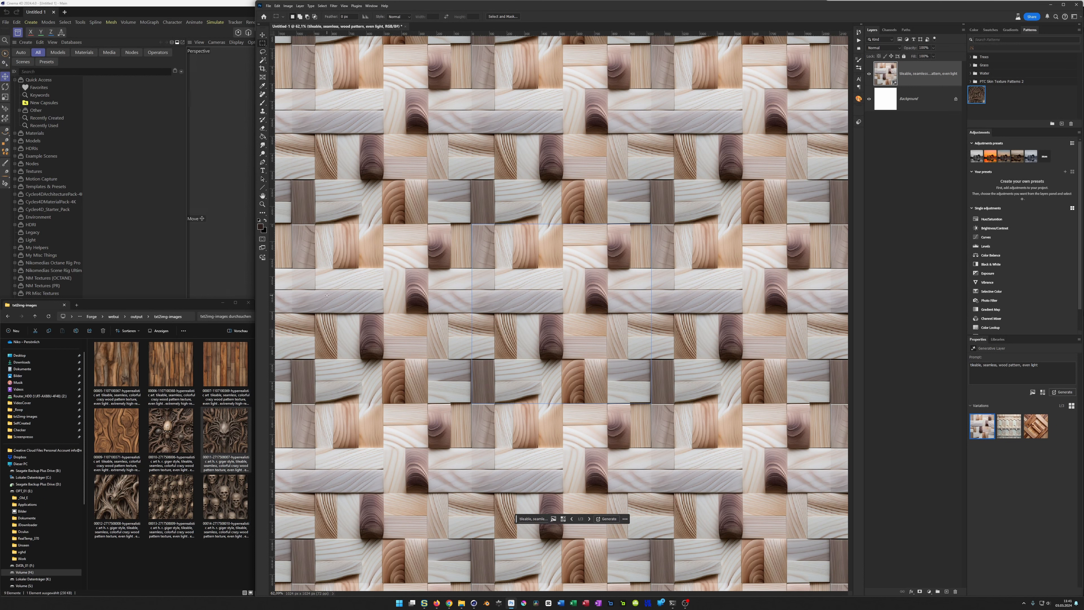
pyautogui.click(344, 6)
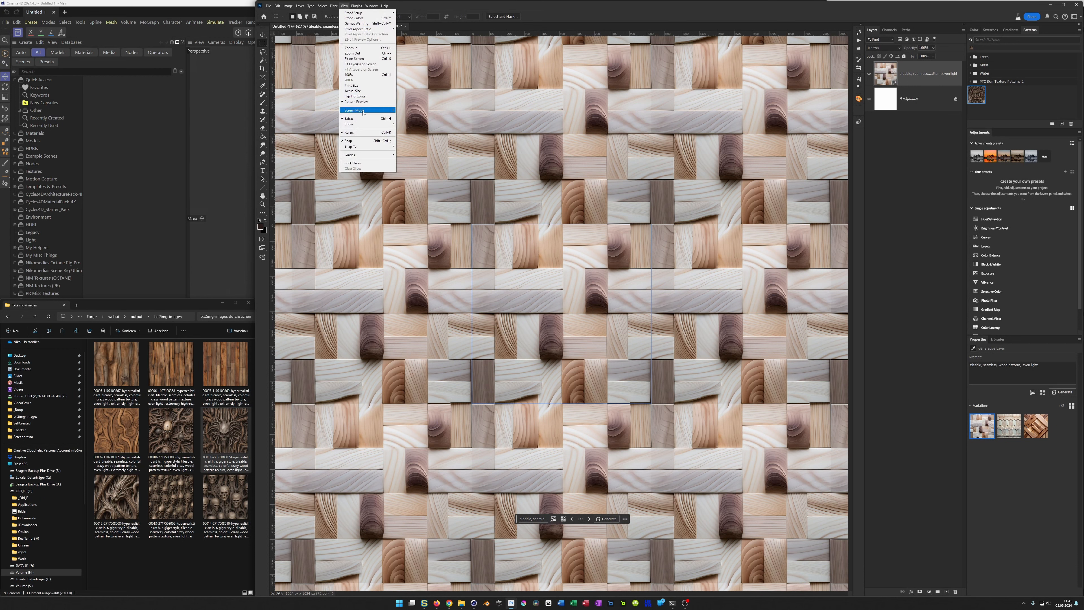
pyautogui.click(362, 101)
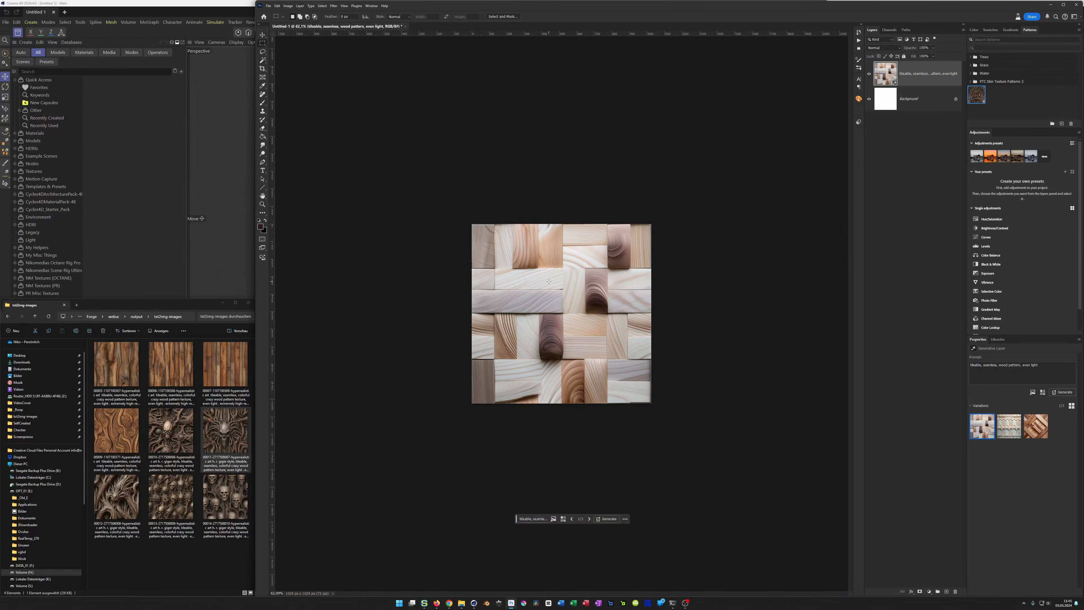
# Step: View the second generated variation and switch the layer to the third one with the diagonal wooden planks
pyautogui.keyDown('alt'); pyautogui.scroll(3, 549, 281); pyautogui.keyUp('alt')
pyautogui.click(1014, 429)
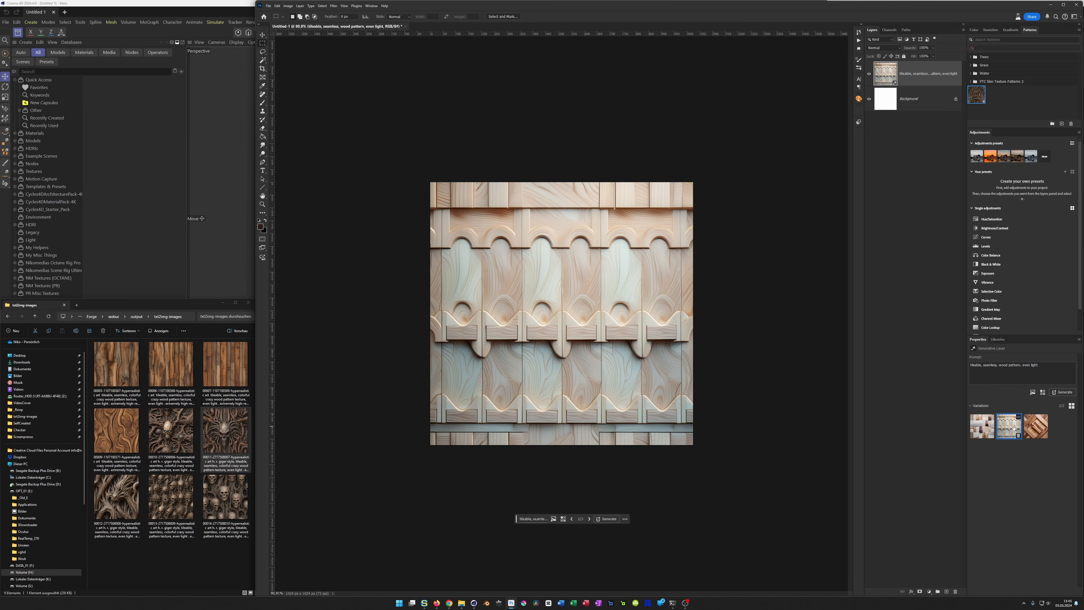
pyautogui.click(1036, 428)
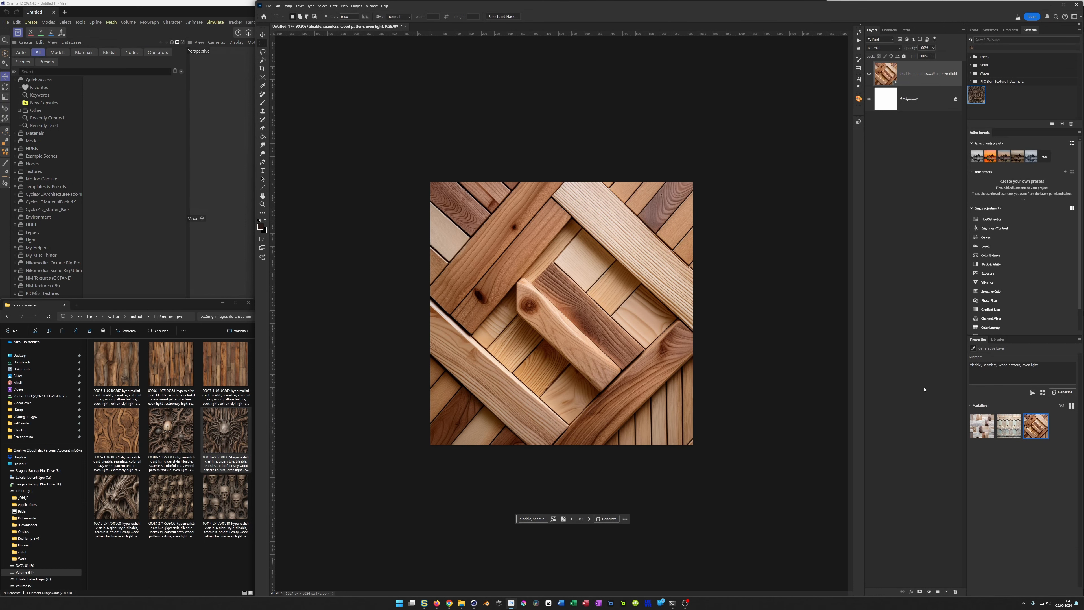
# Step: Check how the diagonal plank variation repeats with Pattern Preview, and turn the preview off
pyautogui.keyDown('alt'); pyautogui.scroll(-3, 676, 333); pyautogui.keyUp('alt')
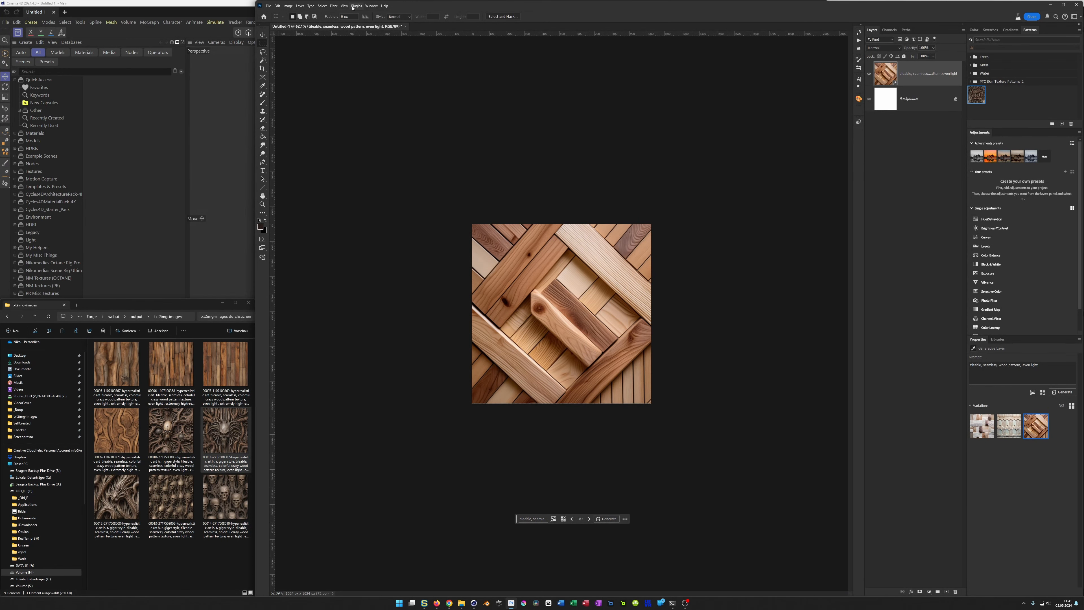
pyautogui.click(344, 6)
pyautogui.click(355, 102)
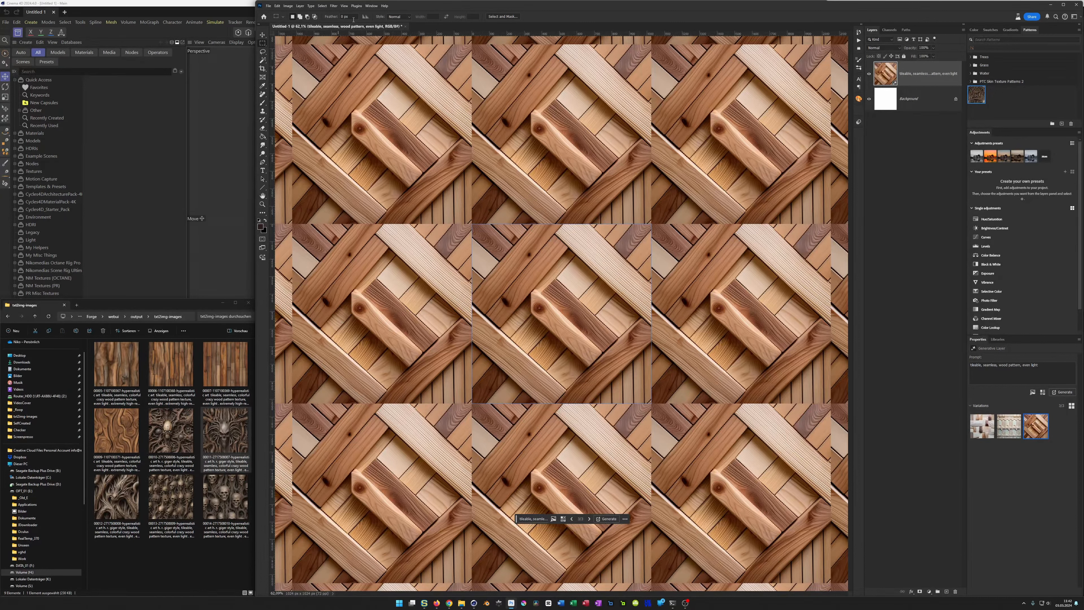
pyautogui.click(344, 5)
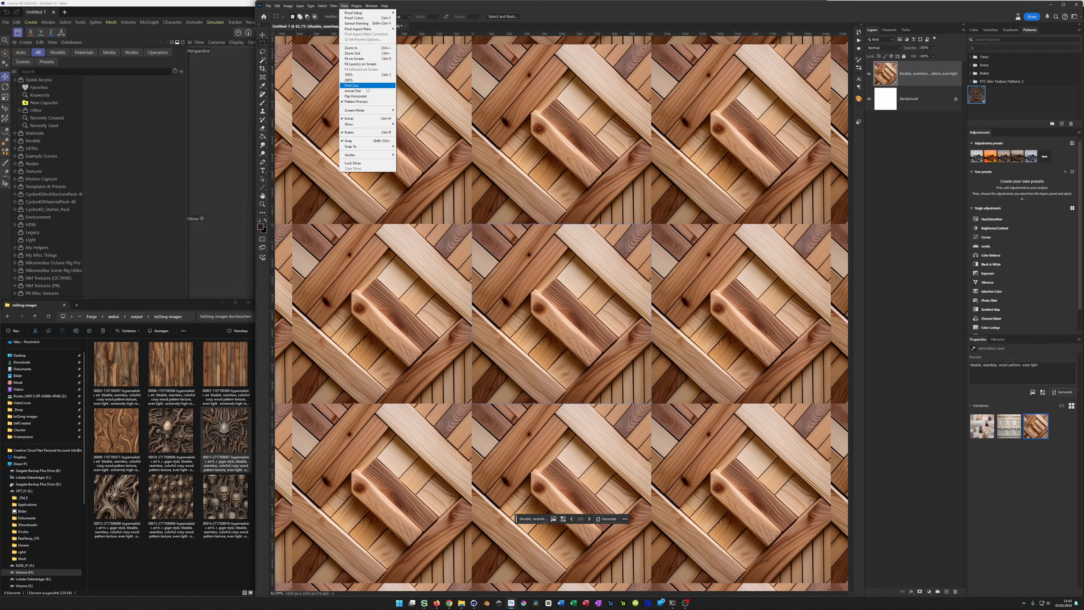
pyautogui.click(369, 102)
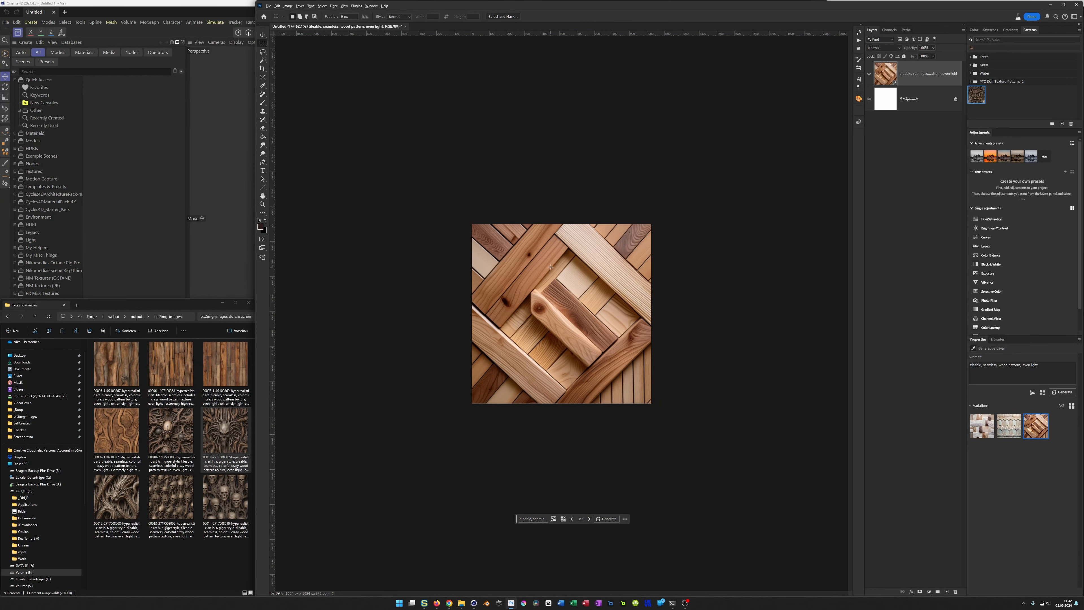
# Step: Scale the diagonal plank layer down around its centre to about 74%, leaving an even white border
pyautogui.keyDown('alt'); pyautogui.scroll(2, 550, 267); pyautogui.keyUp('alt')
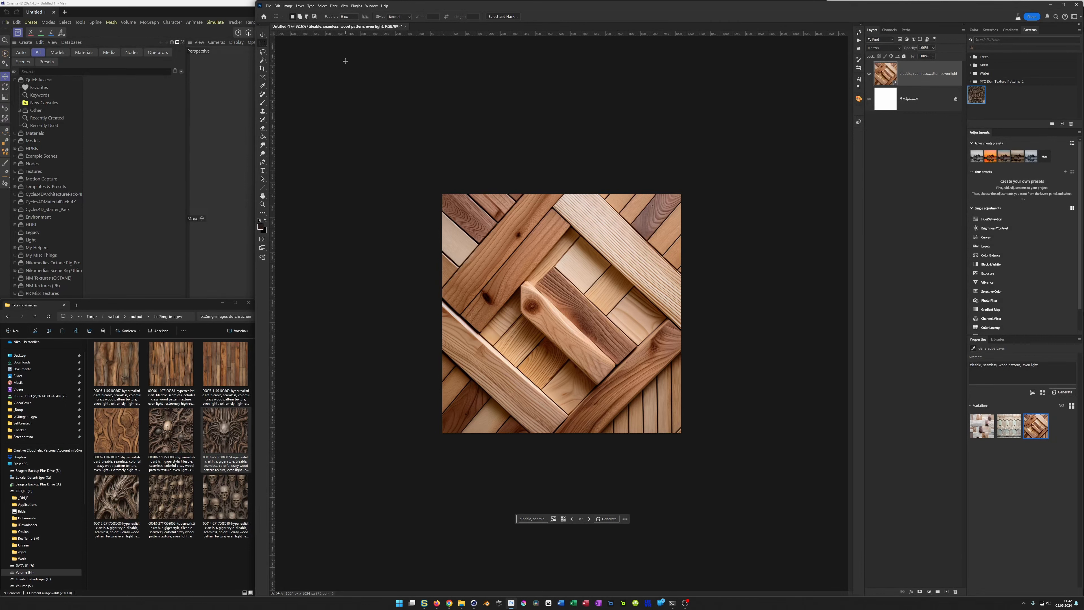
pyautogui.press('v')
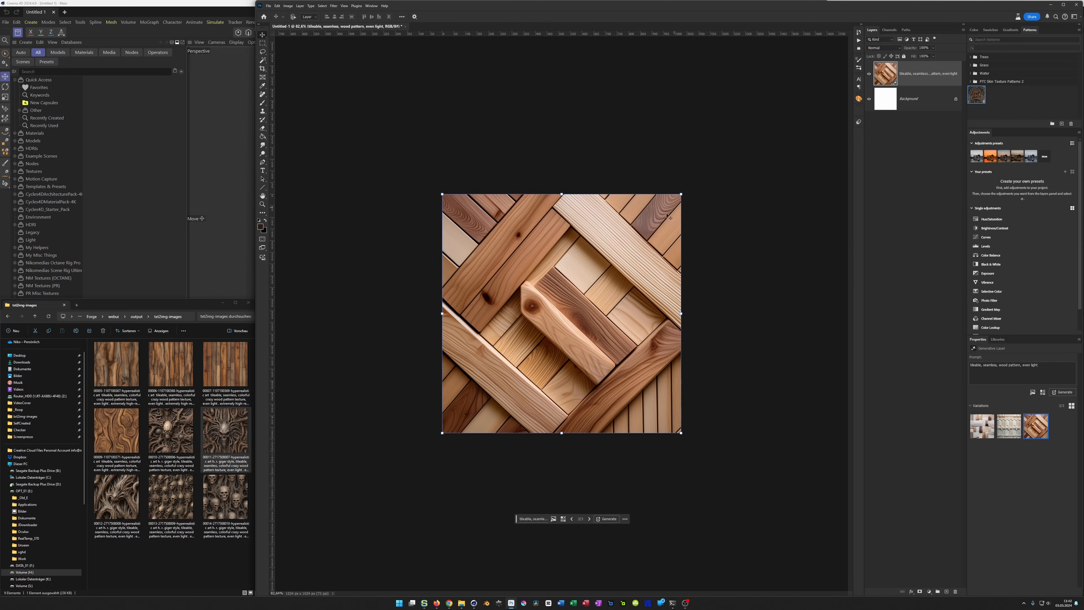
pyautogui.moveTo(681, 194); pyautogui.dragTo(646, 223)
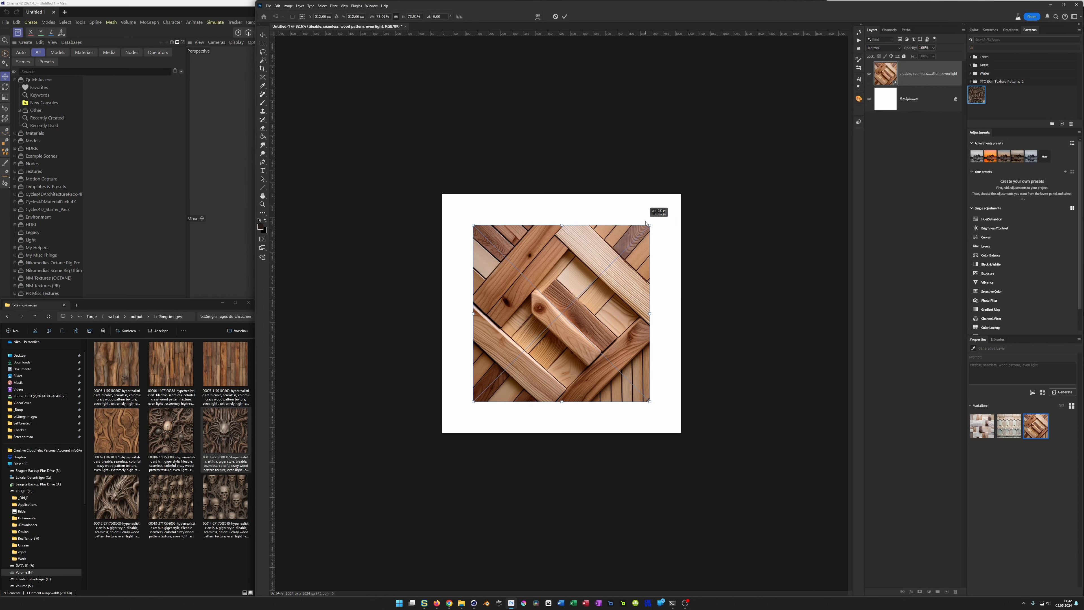
pyautogui.keyDown('alt'); pyautogui.moveTo(646, 222); pyautogui.dragTo(646, 223); pyautogui.keyUp('alt')
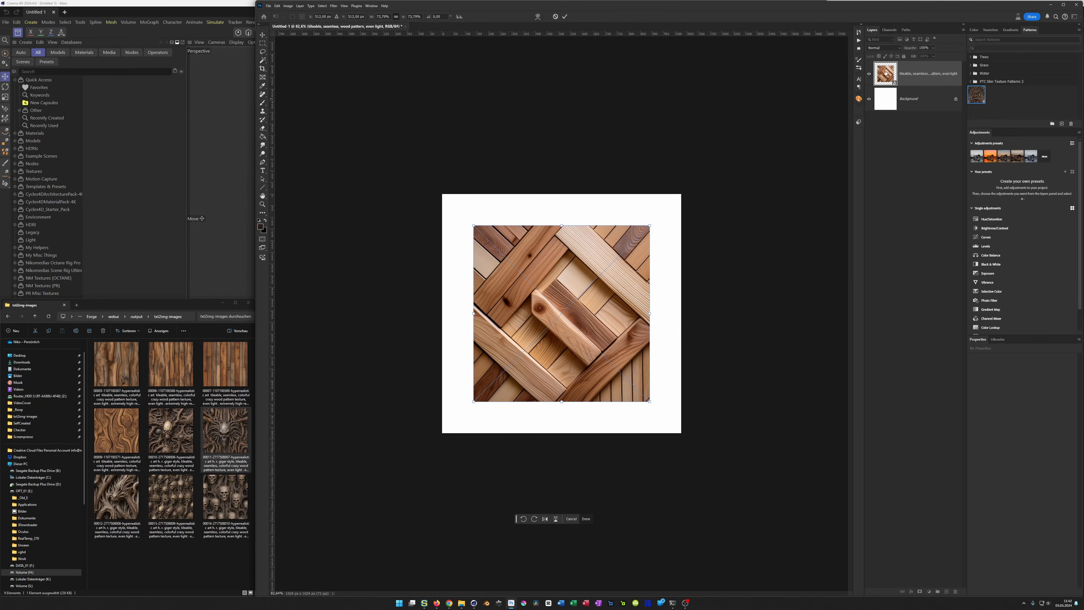
pyautogui.press('Return')
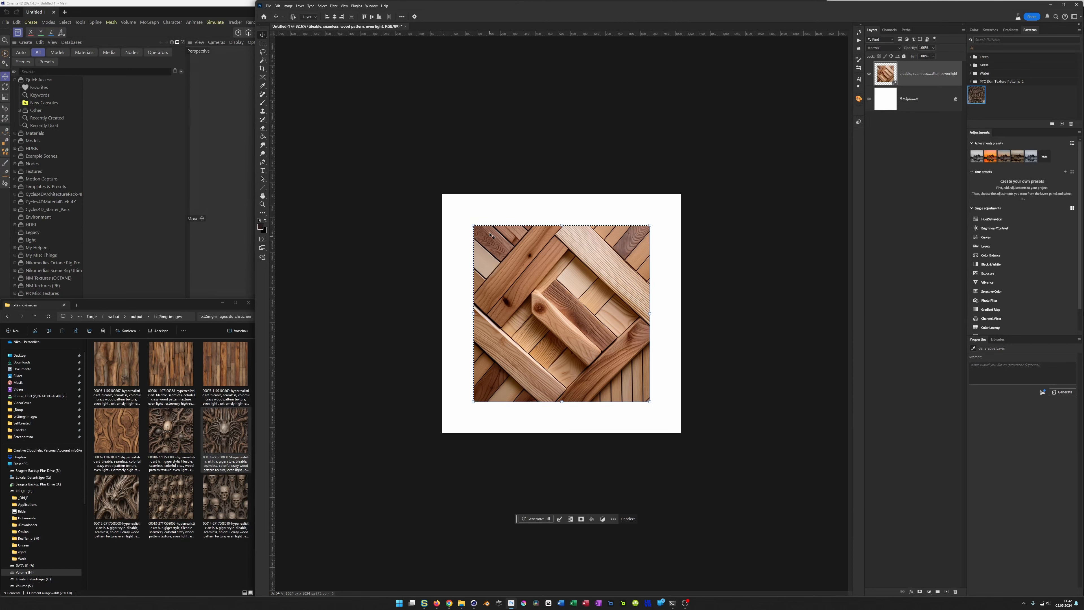
# Step: Invert the plank layer's selection to cover the white border, and expand it so it overlaps the image edges
pyautogui.click(570, 520)
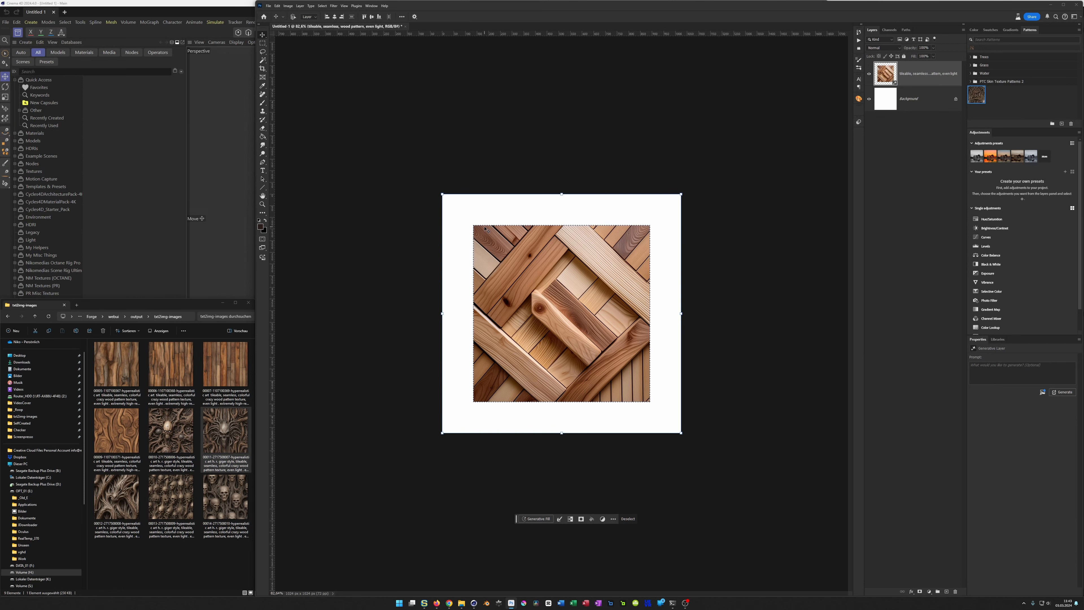
pyautogui.click(561, 518)
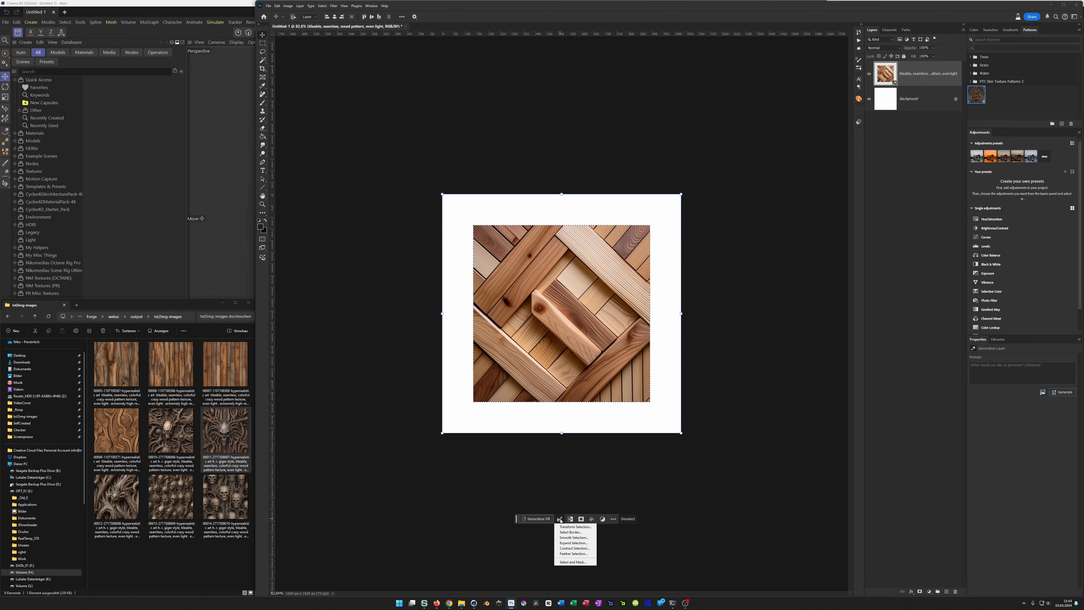
pyautogui.click(573, 543)
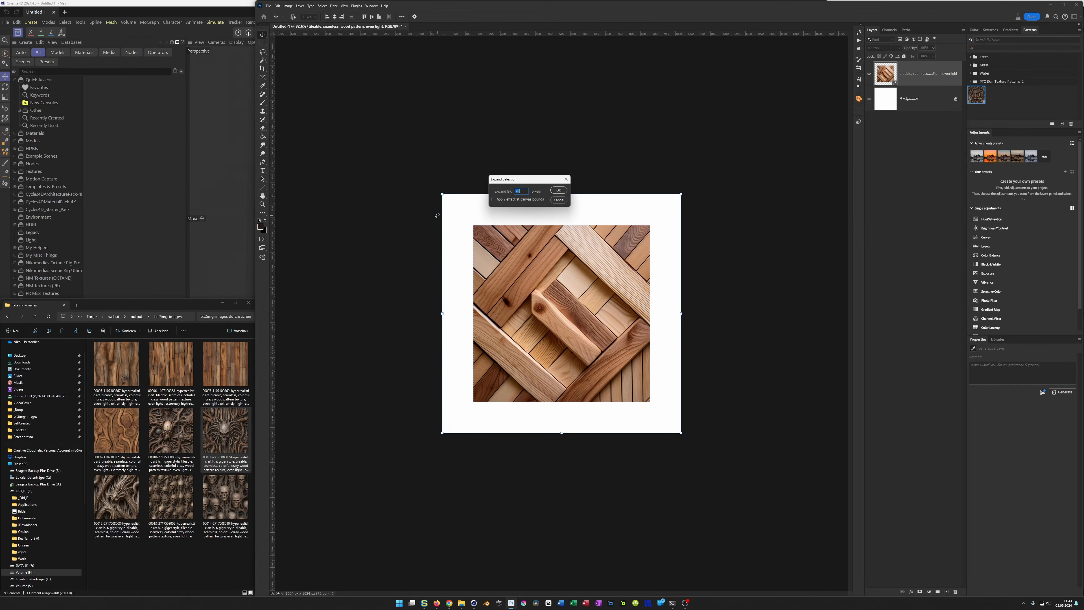
pyautogui.click(560, 190)
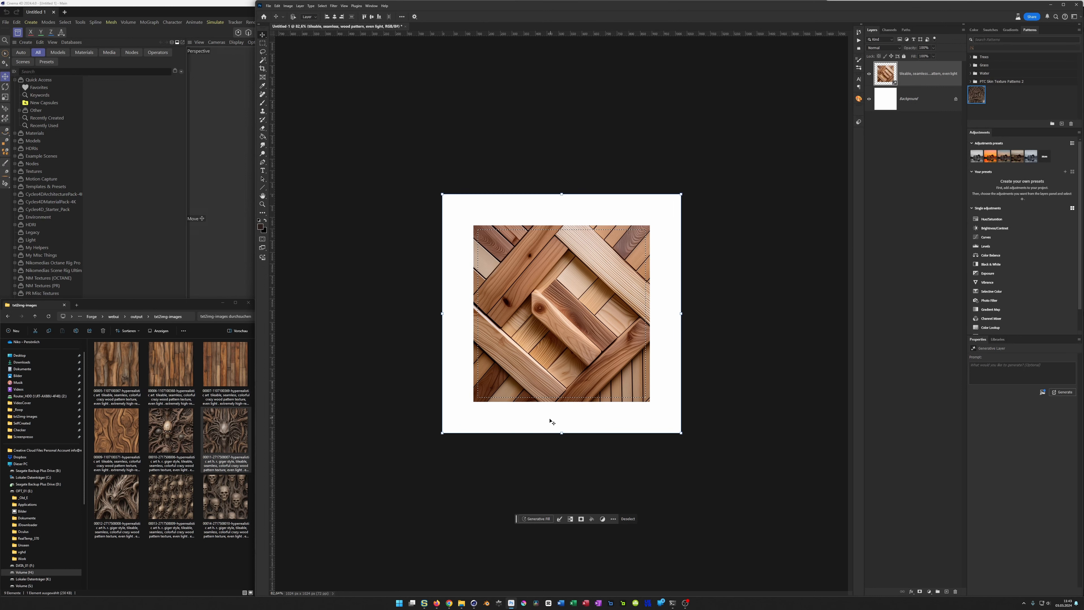
# Step: Fill the selected border using Generative Fill with the prompt "tileable wood pattern"
pyautogui.click(536, 518)
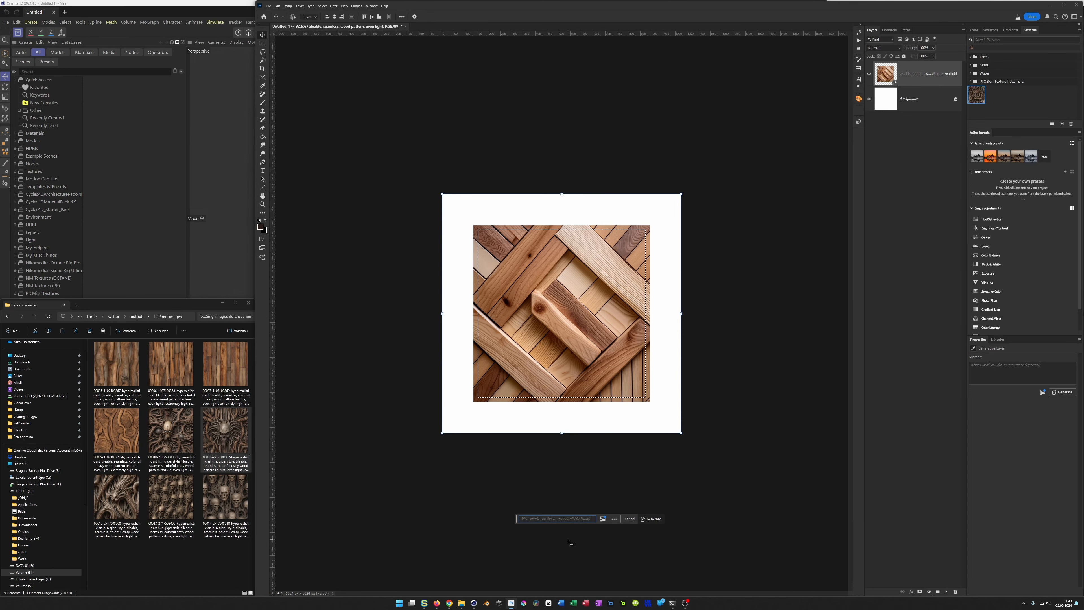
pyautogui.write('t')
pyautogui.press('Return')
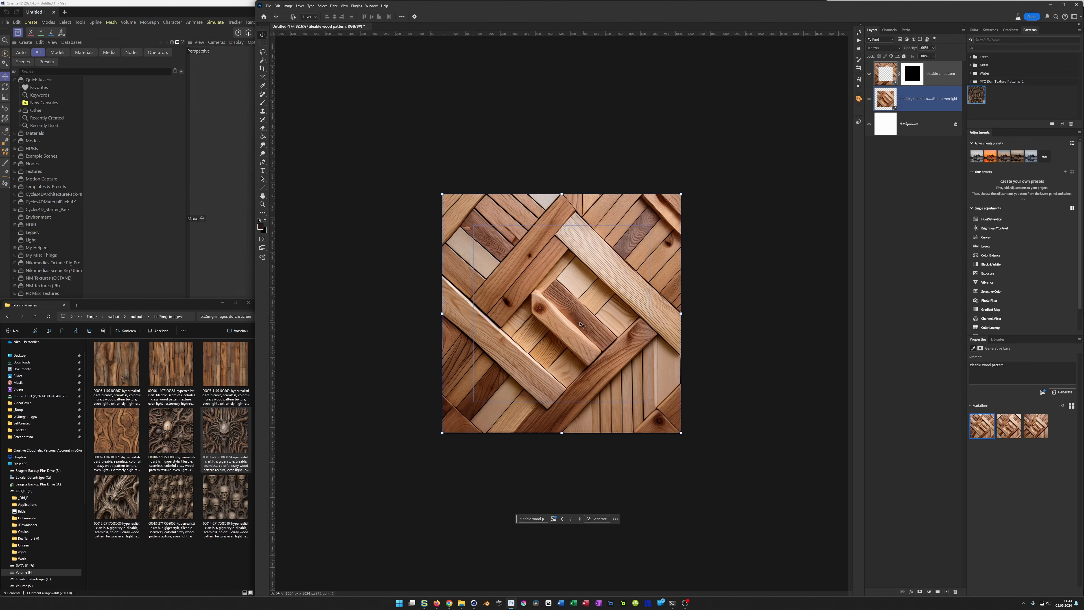
# Step: Turn on Pattern Preview, compare the generated border variations, and choose the third one
pyautogui.keyDown('alt'); pyautogui.scroll(-3, 511, 216); pyautogui.keyUp('alt')
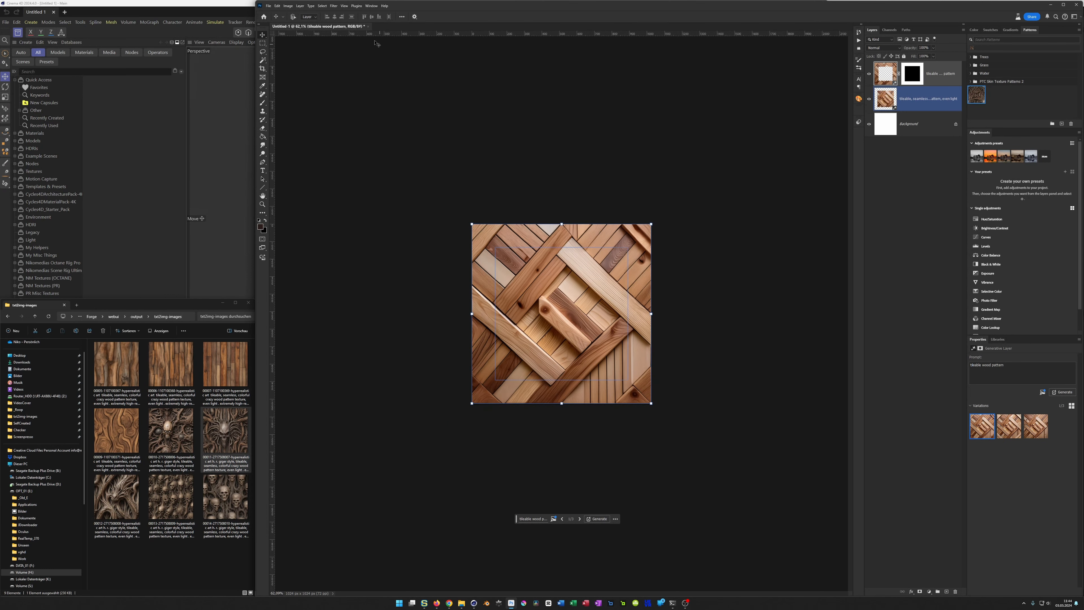
pyautogui.click(342, 6)
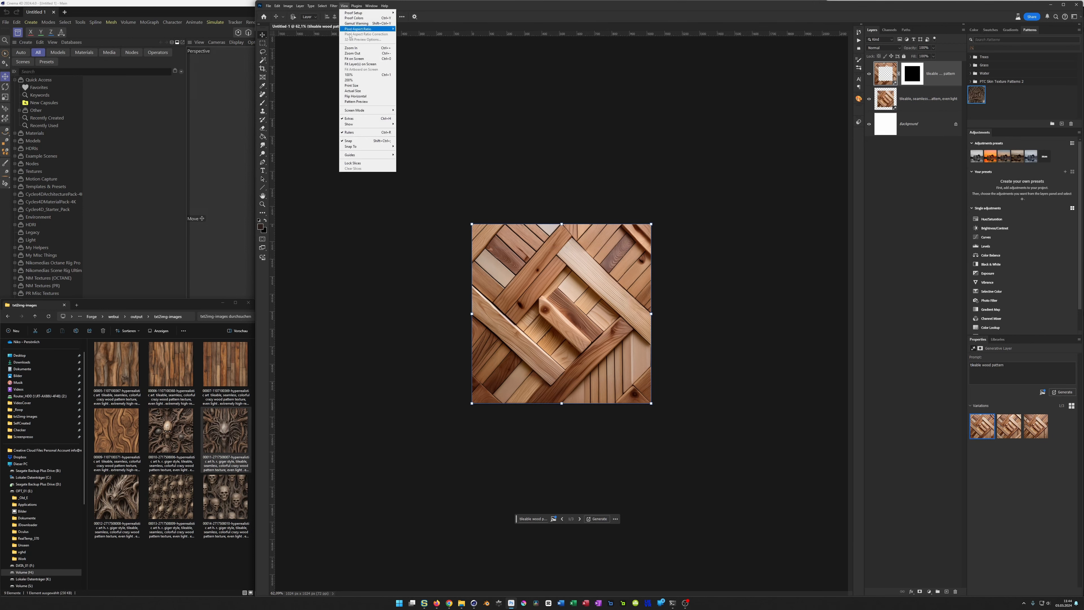
pyautogui.click(371, 102)
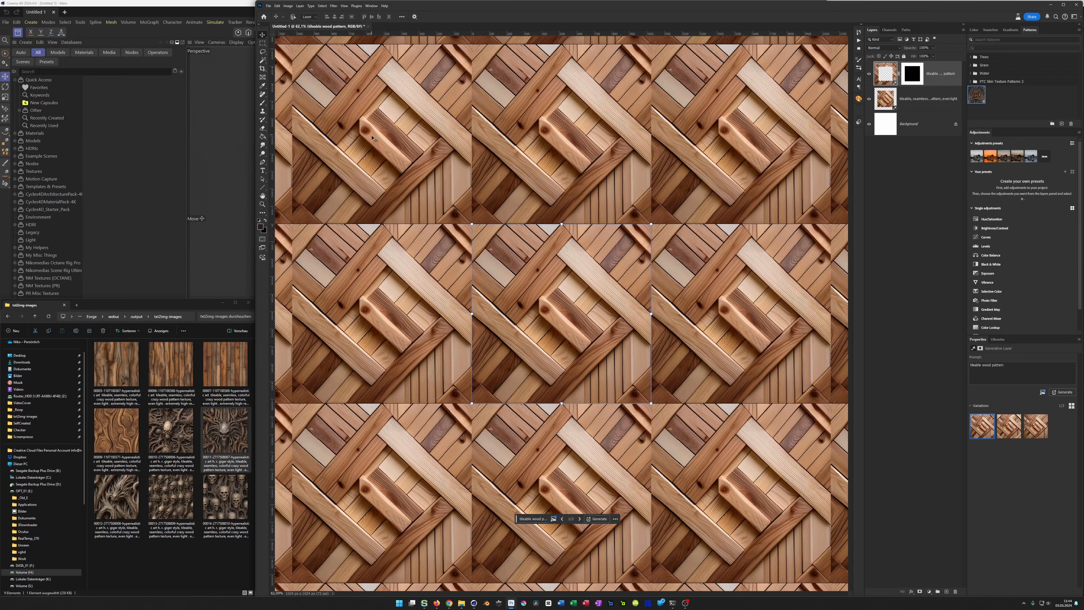
pyautogui.click(1013, 427)
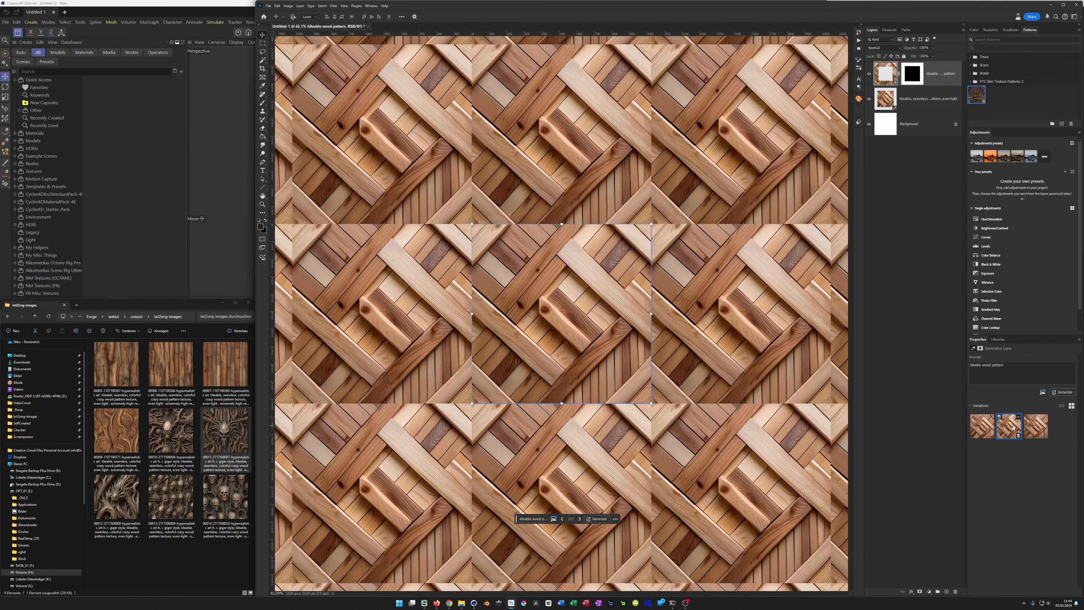
pyautogui.click(1043, 428)
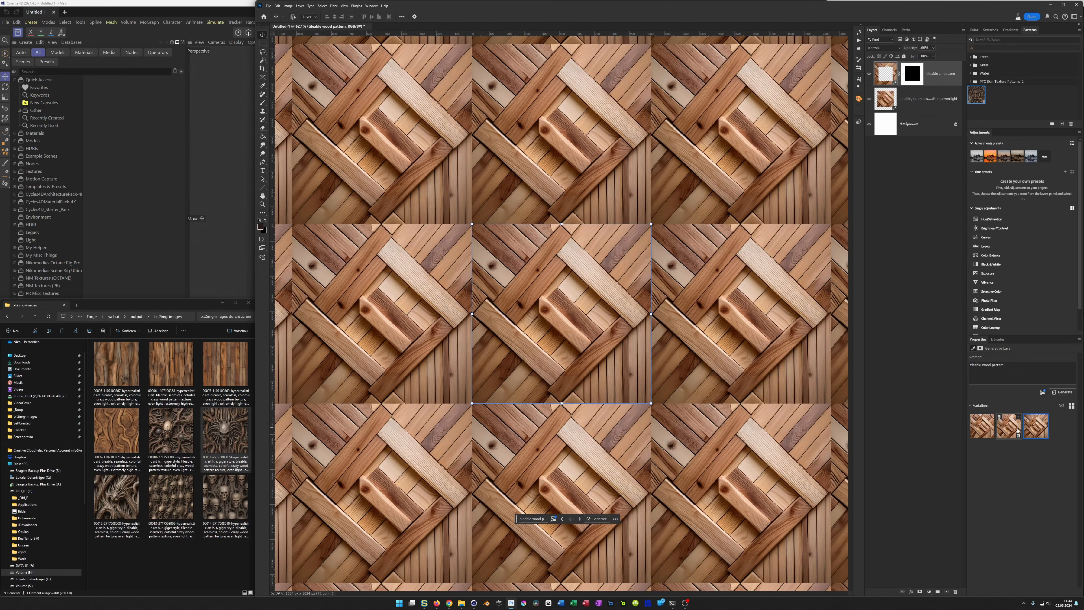
# Step: Compare the three generated border variations in the tiled preview, choose the first one, and turn off Pattern Preview
pyautogui.click(983, 428)
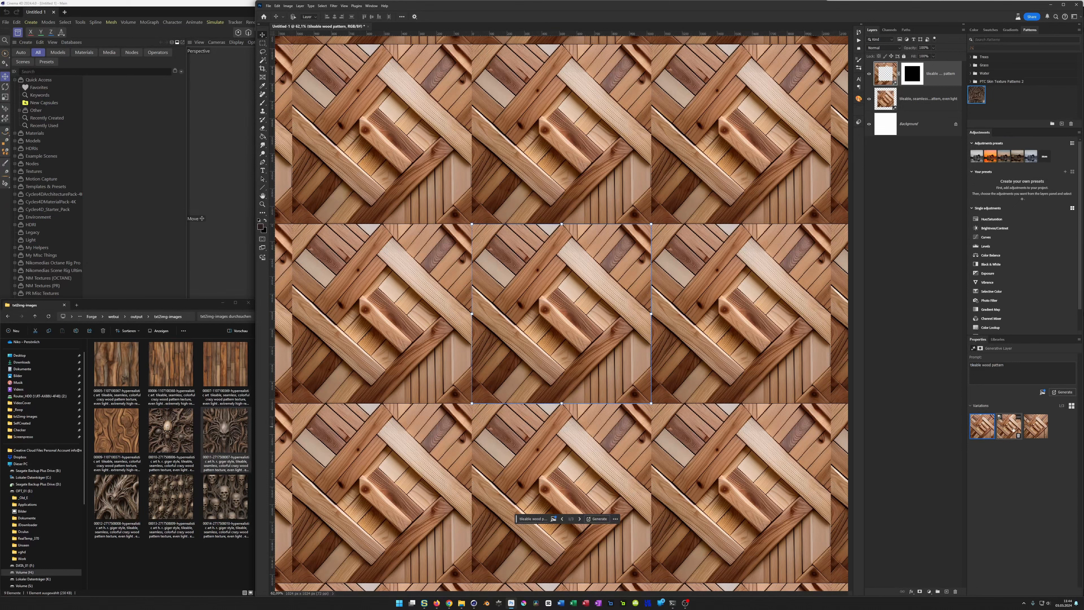
pyautogui.click(1005, 429)
pyautogui.click(1026, 428)
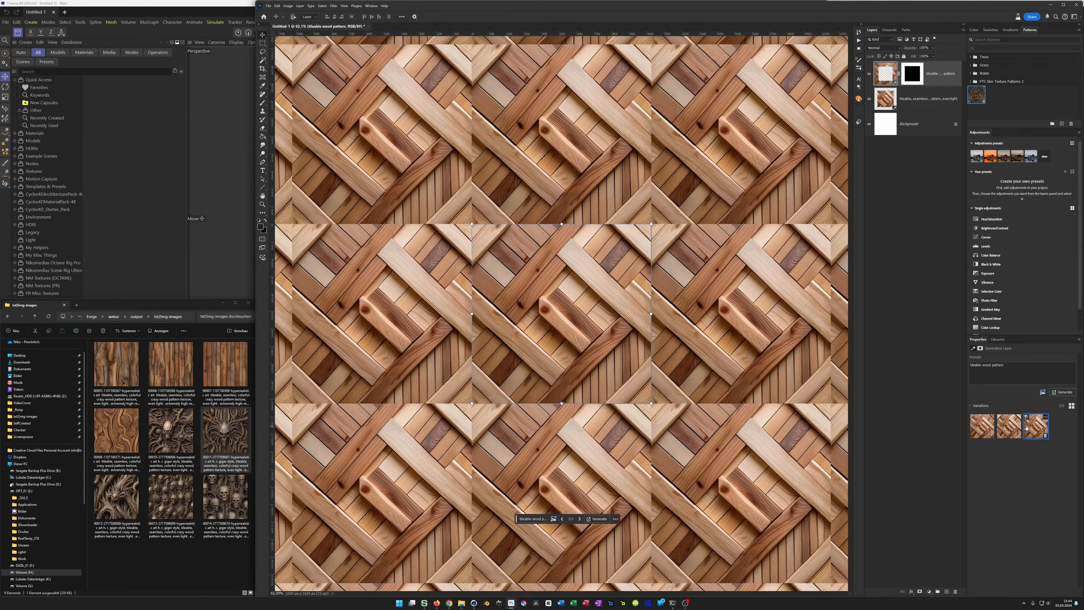
pyautogui.click(981, 430)
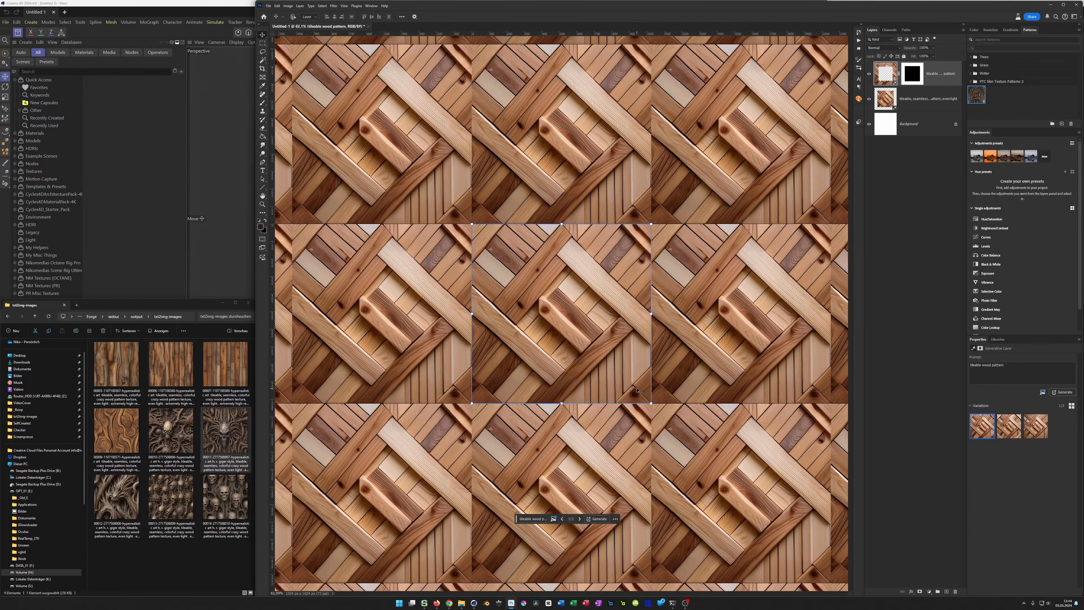
pyautogui.moveTo(972, 417)
pyautogui.click(343, 6)
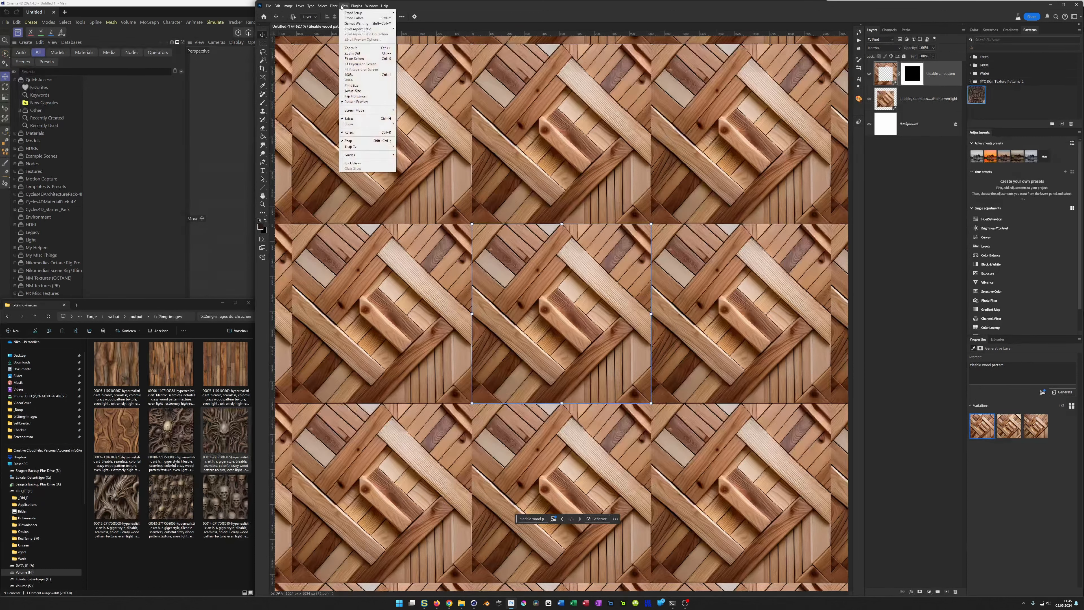
pyautogui.click(363, 105)
pyautogui.scroll(5, 559, 240)
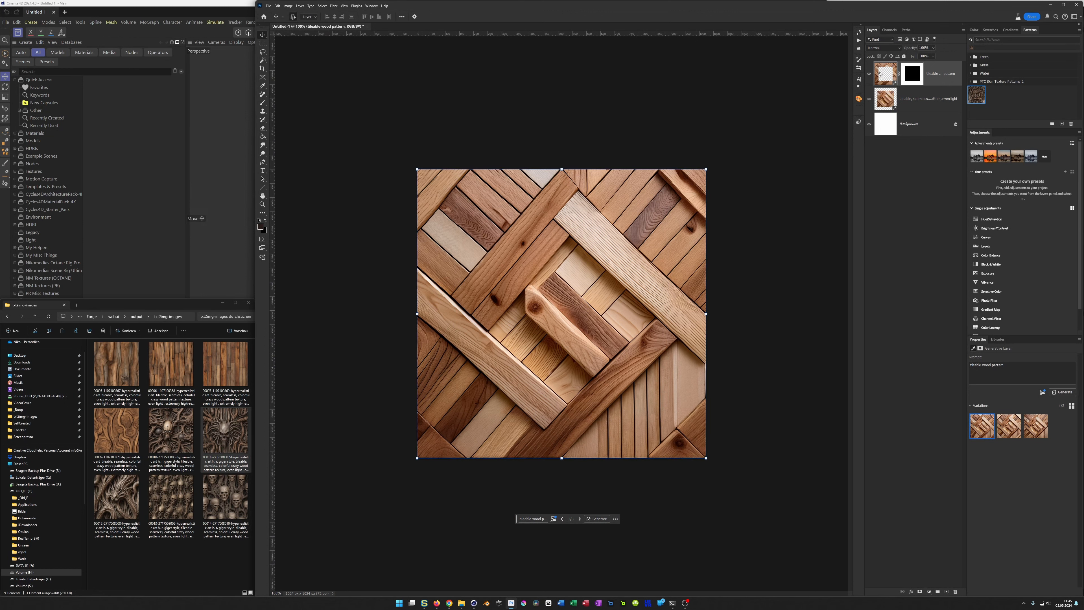
# Step: Stamp the visible plank layers into a new layer and shift it with a wrap-around Offset so the seams cross at the centre
pyautogui.hotkey('ctrl', 'shift', 'alt', 'e')
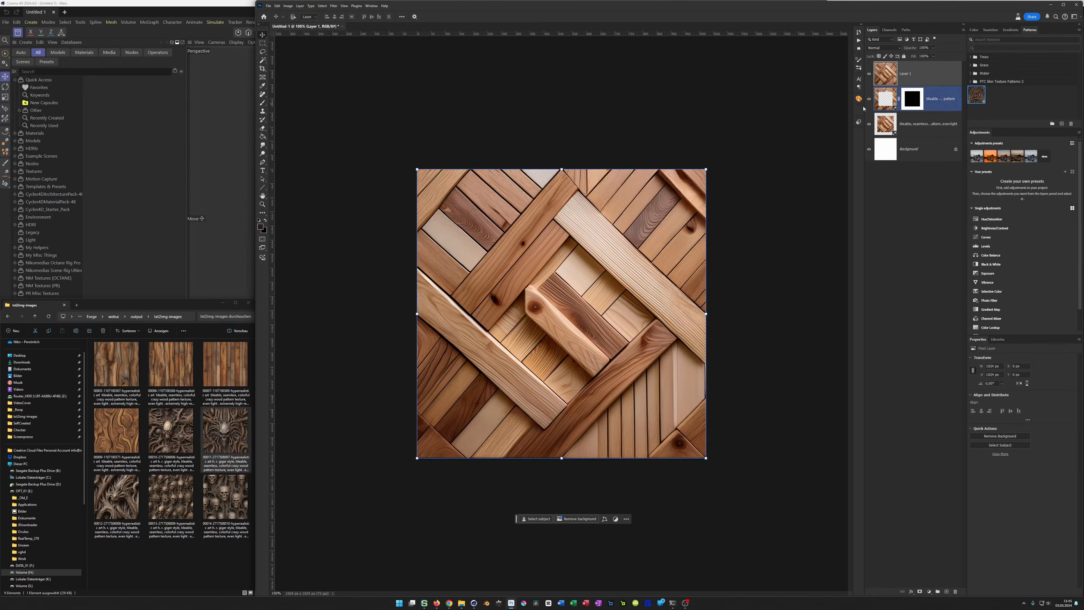
pyautogui.click(331, 6)
pyautogui.moveTo(376, 131)
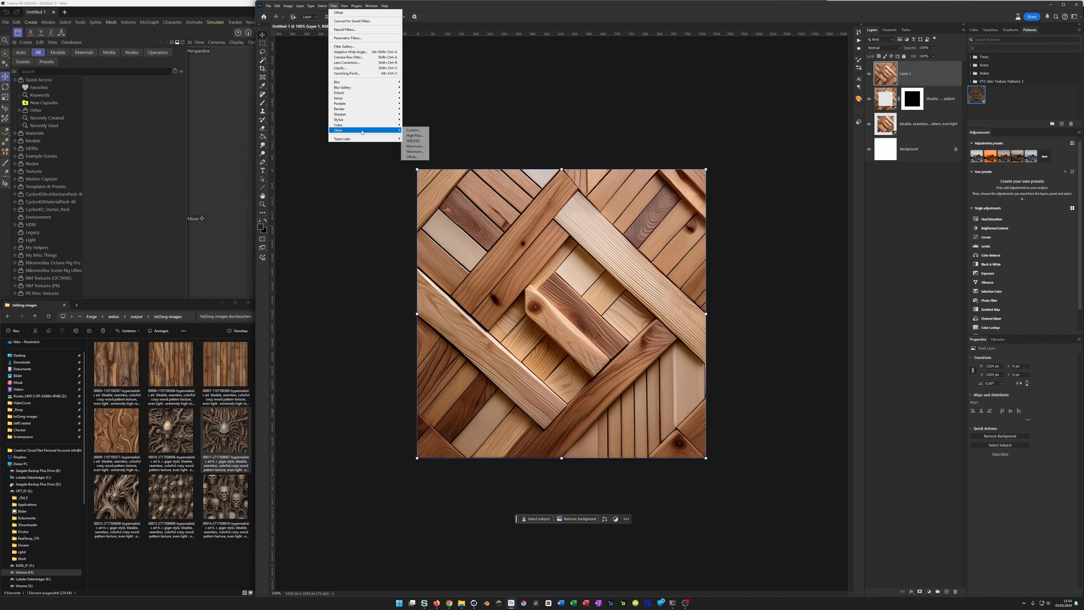
pyautogui.click(412, 156)
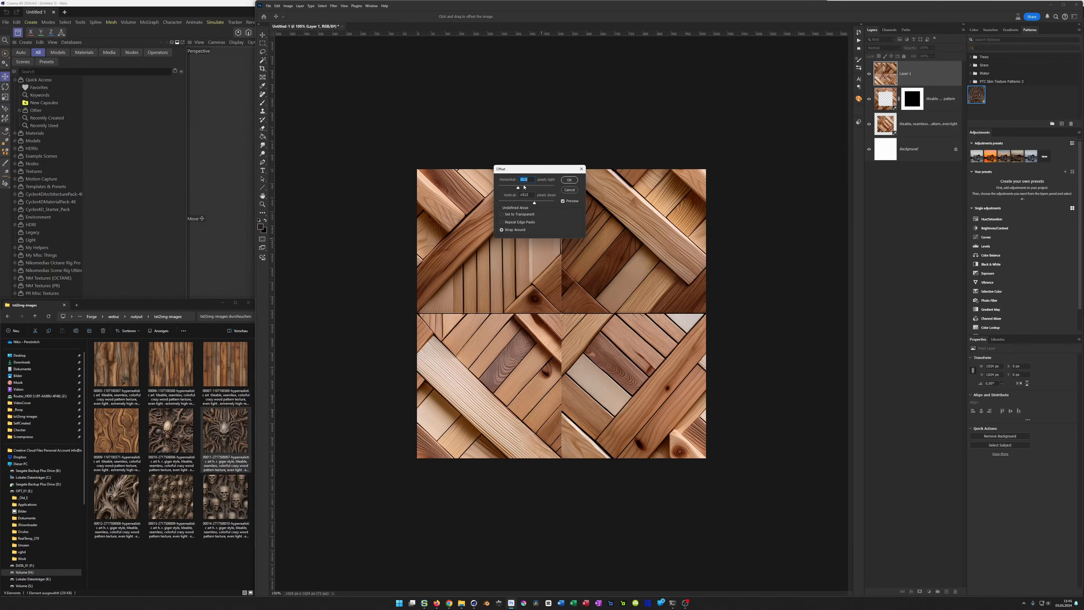
pyautogui.click(568, 179)
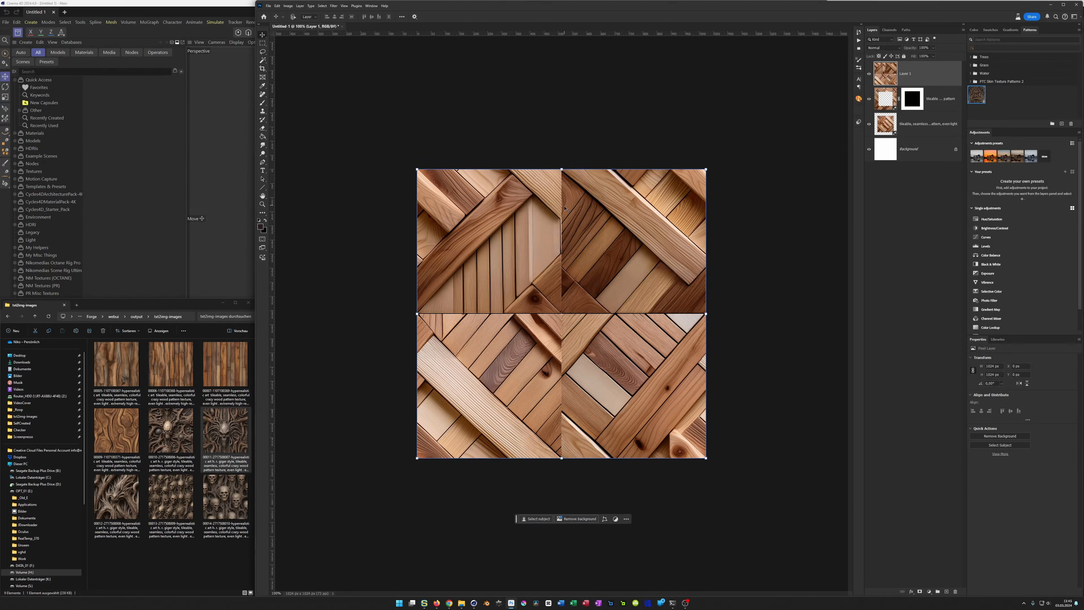
# Step: Select narrow strips along the horizontal and vertical centre seams and fill them using Generative Fill without a prompt
pyautogui.click(261, 44)
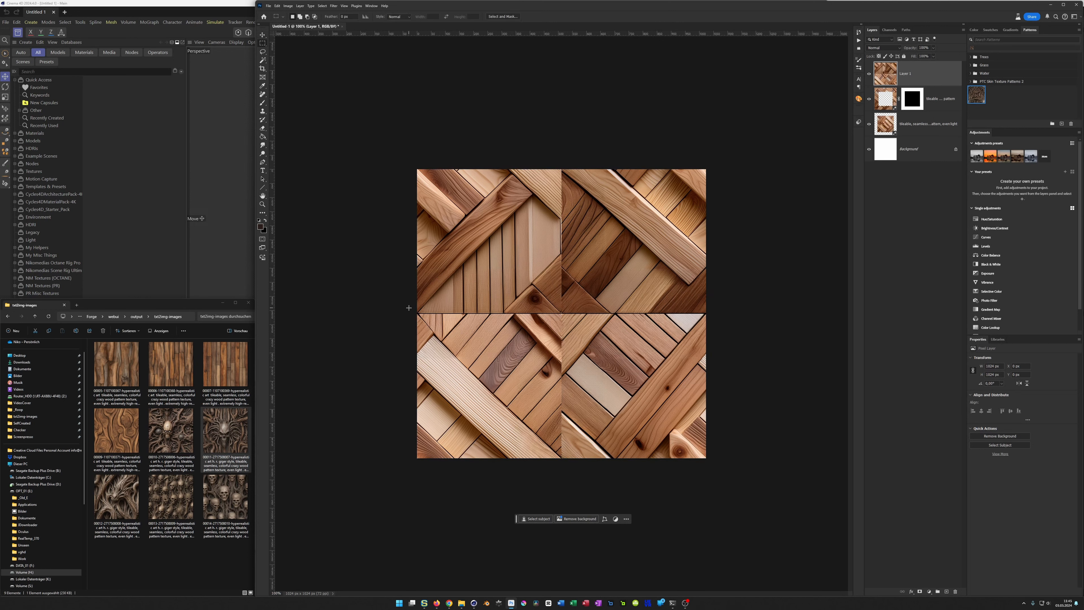
pyautogui.moveTo(407, 306); pyautogui.dragTo(720, 320)
pyautogui.keyDown('shift'); pyautogui.moveTo(555, 169); pyautogui.dragTo(569, 469); pyautogui.keyUp('shift')
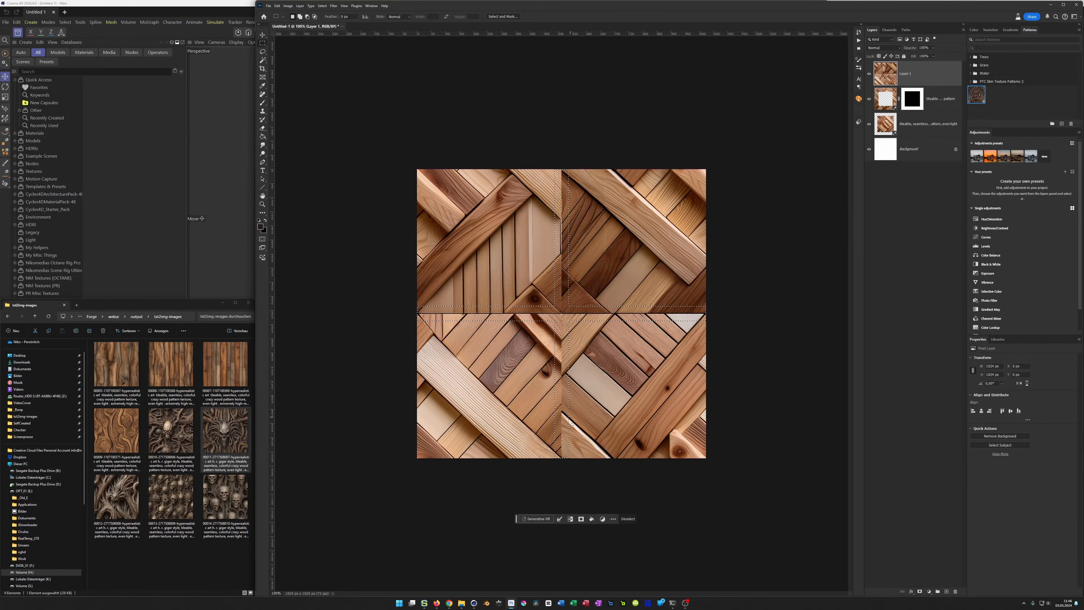
pyautogui.click(536, 518)
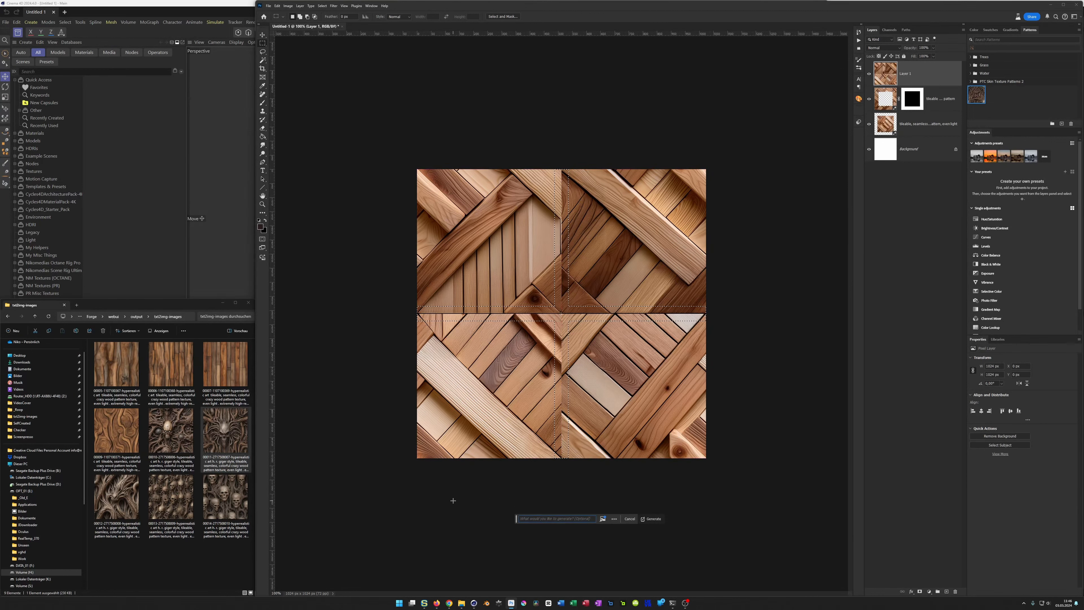
pyautogui.press('Return')
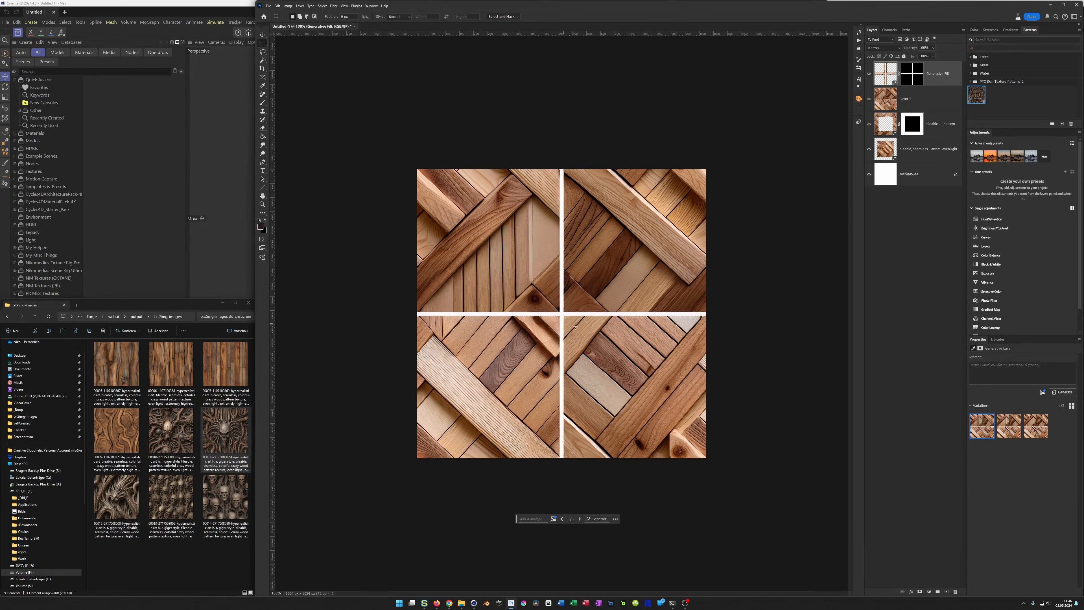
# Step: Try the third seam fill variation, generate another batch without a prompt, and choose the fourth variation
pyautogui.click(1045, 425)
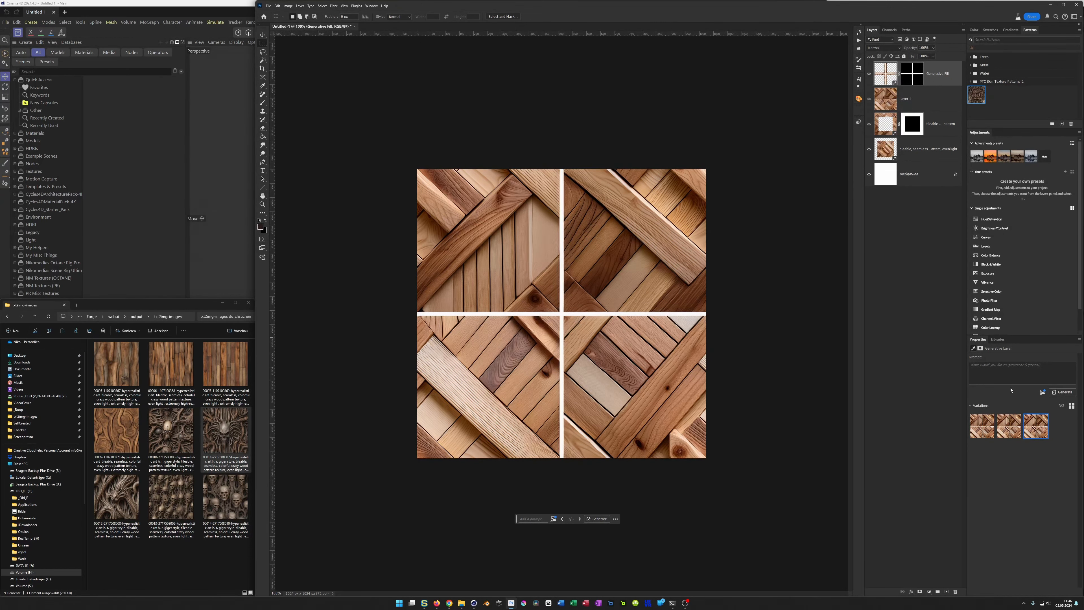
pyautogui.click(1062, 392)
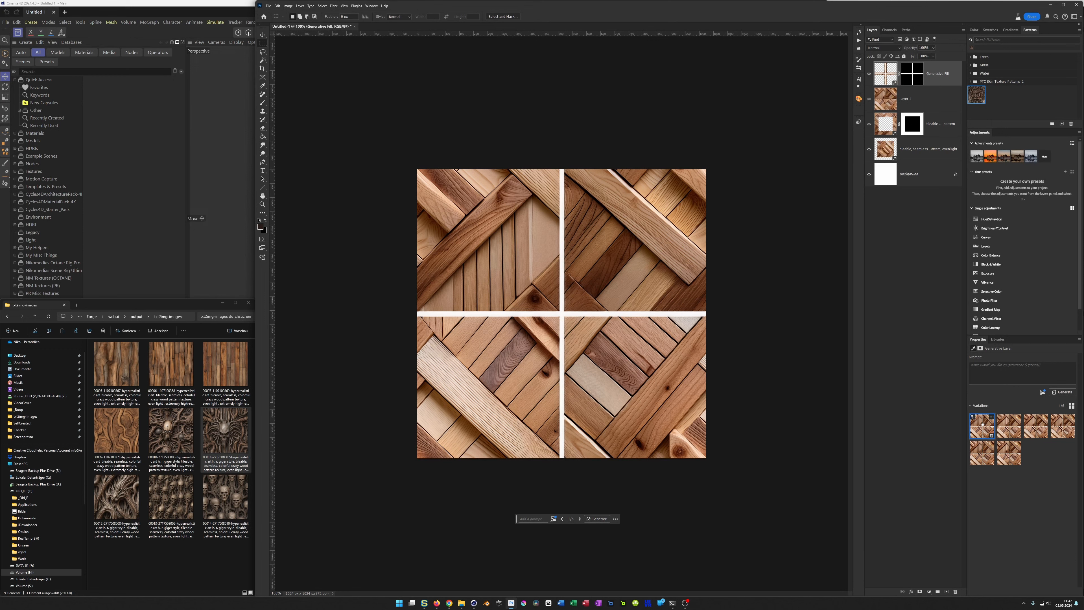
pyautogui.click(1050, 431)
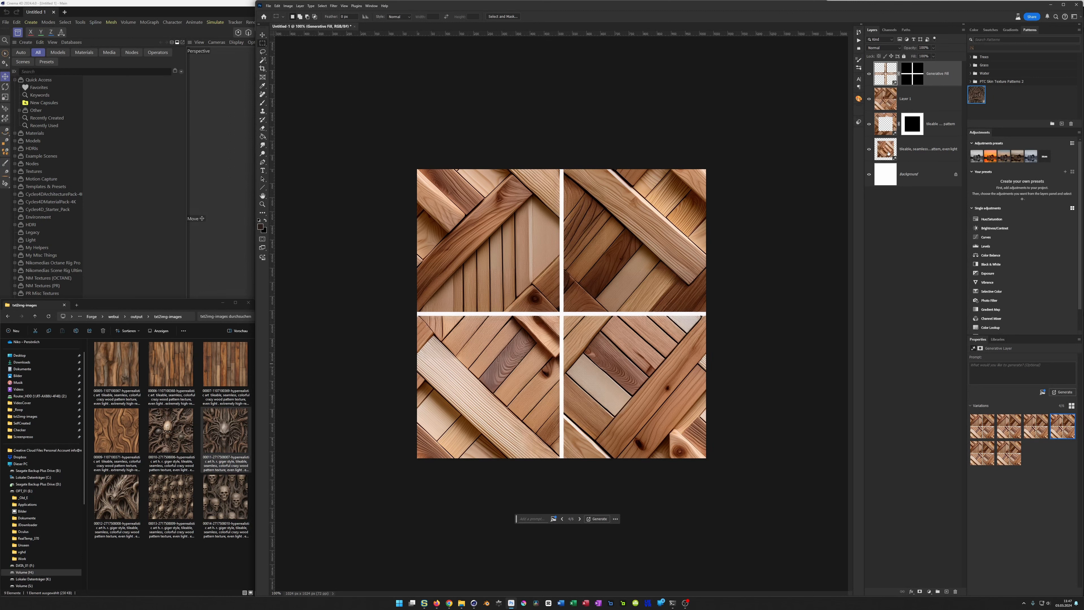
# Step: Delete all layers above the white Background, including the seam fill, stamped copy, border fill and original plank layer
pyautogui.click(889, 127)
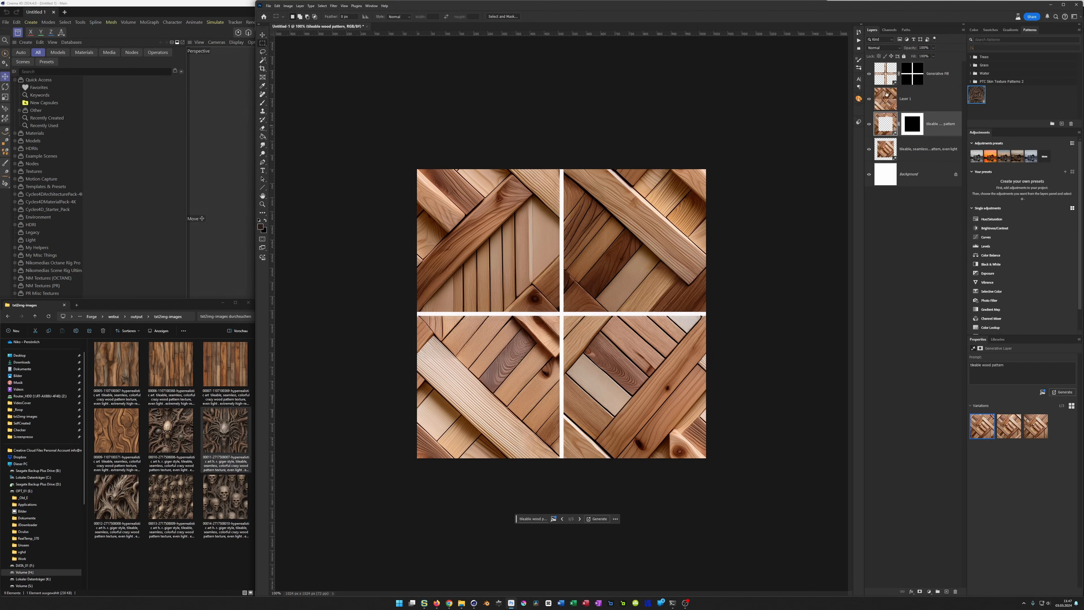
pyautogui.keyDown('shift'); pyautogui.click(884, 76); pyautogui.keyUp('shift')
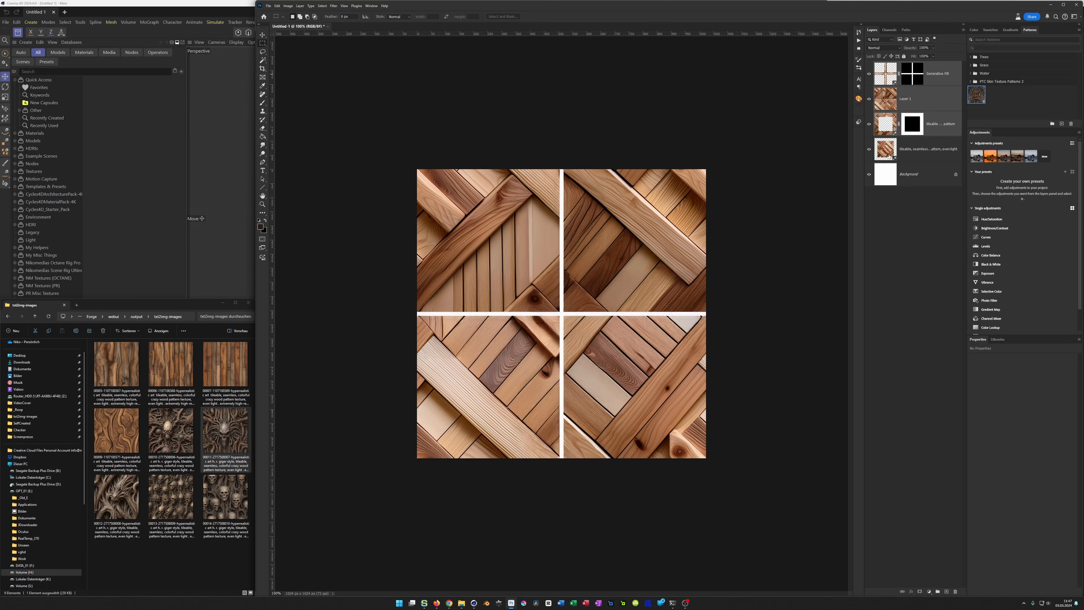
pyautogui.click(888, 157)
pyautogui.keyDown('shift'); pyautogui.click(919, 67); pyautogui.keyUp('shift')
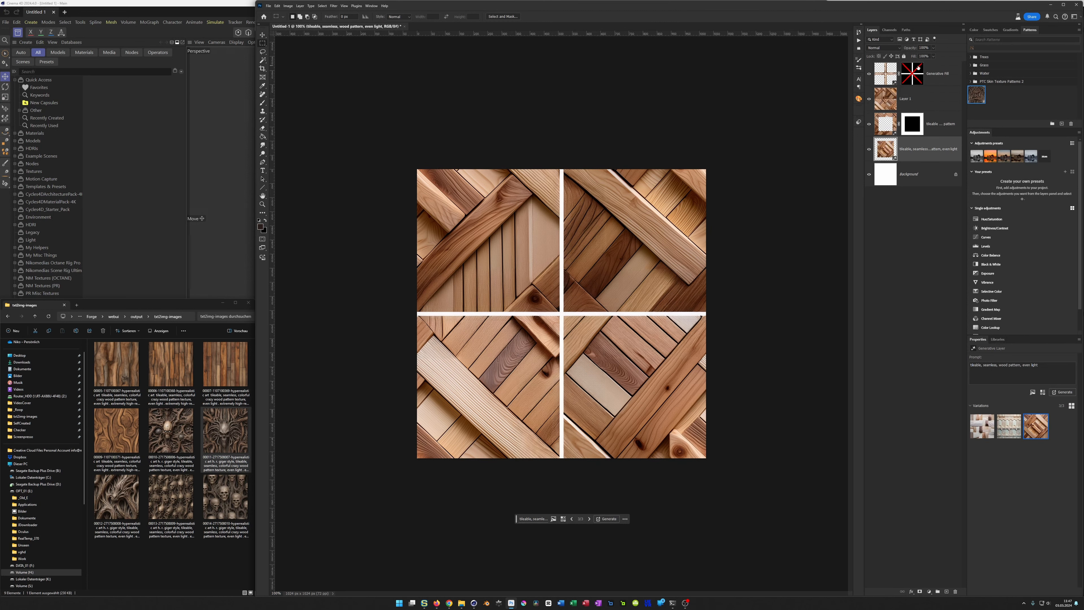
pyautogui.keyDown('shift'); pyautogui.click(937, 75); pyautogui.keyUp('shift')
pyautogui.press('Delete')
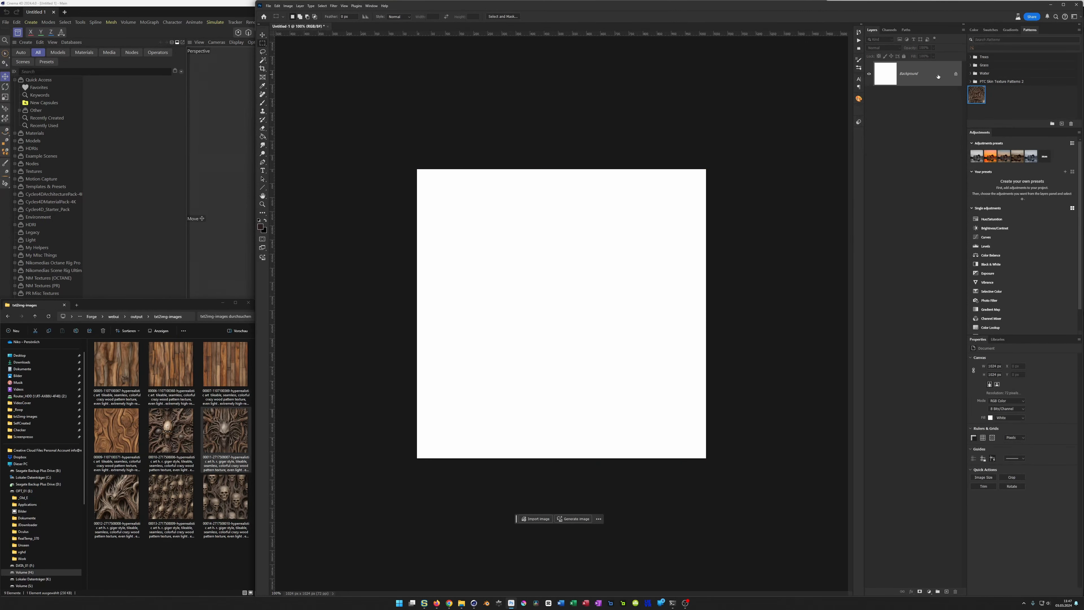
# Step: Generate a new image from the prompt "wood pattern" and choose the third variation with the carved, flowing wood
pyautogui.click(580, 517)
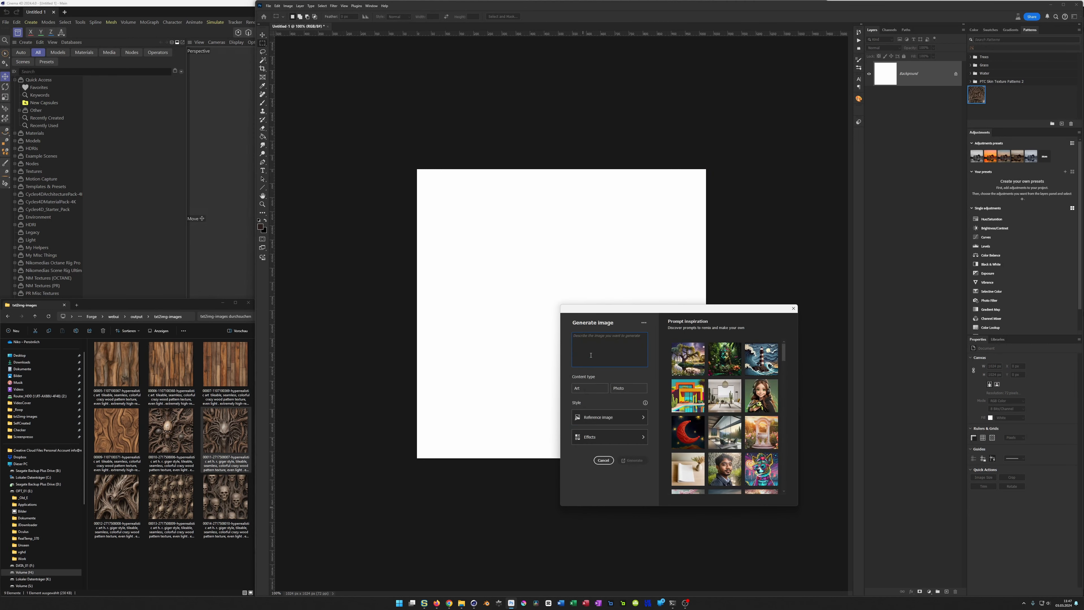
pyautogui.write('t')
pyautogui.press('BackSpace')
pyautogui.write('wood pattern')
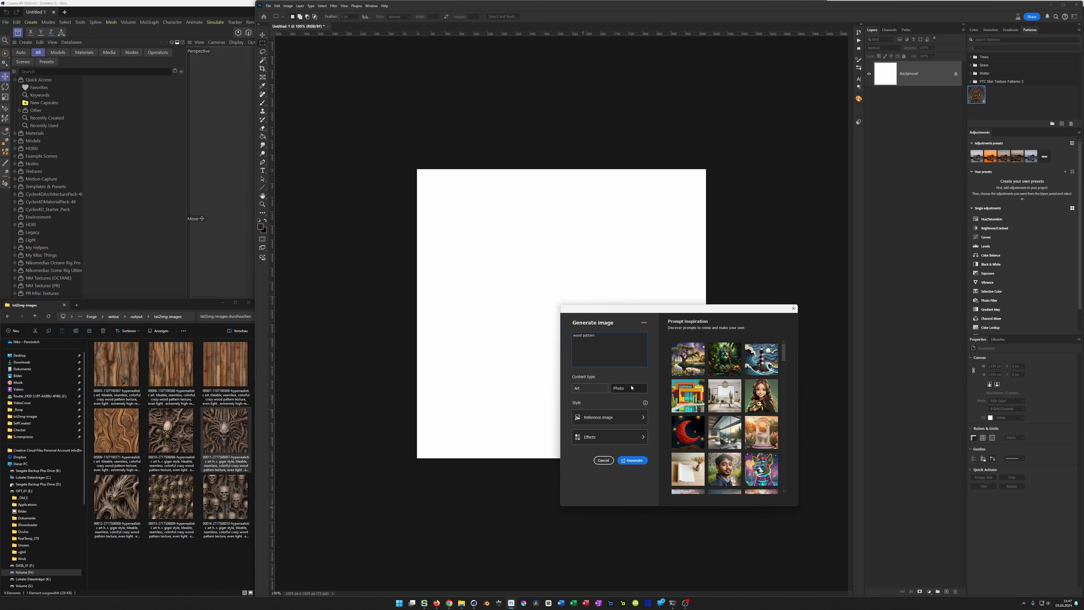
pyautogui.click(632, 460)
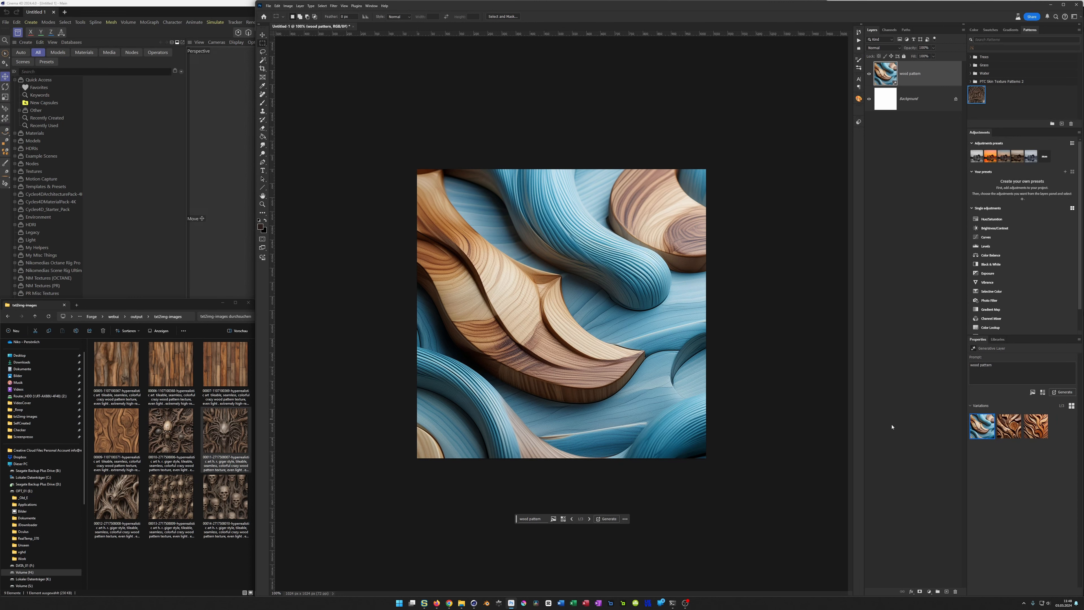
pyautogui.click(1011, 422)
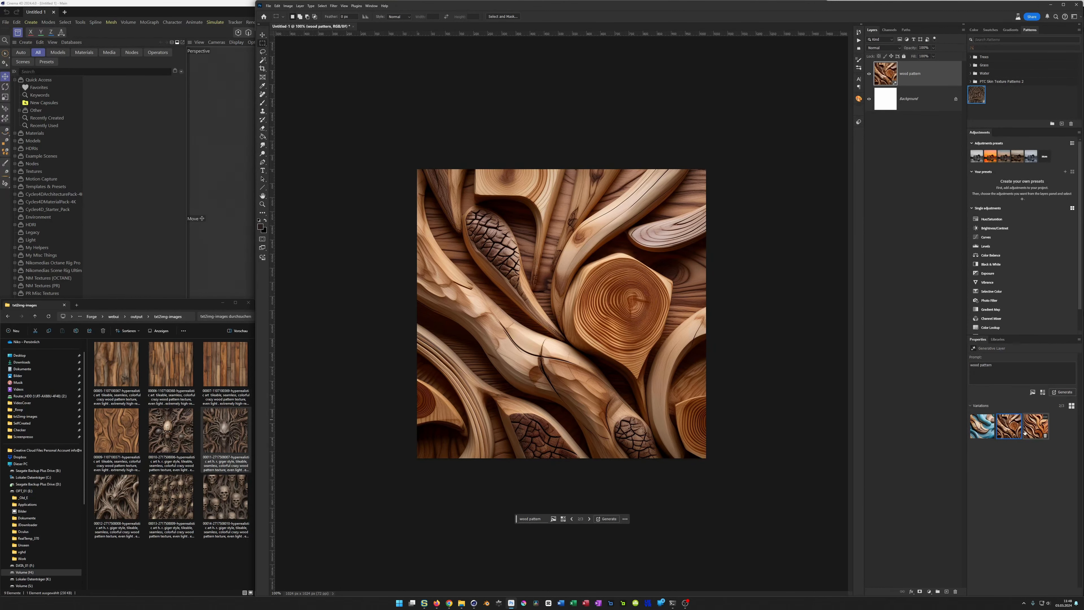
pyautogui.click(1037, 432)
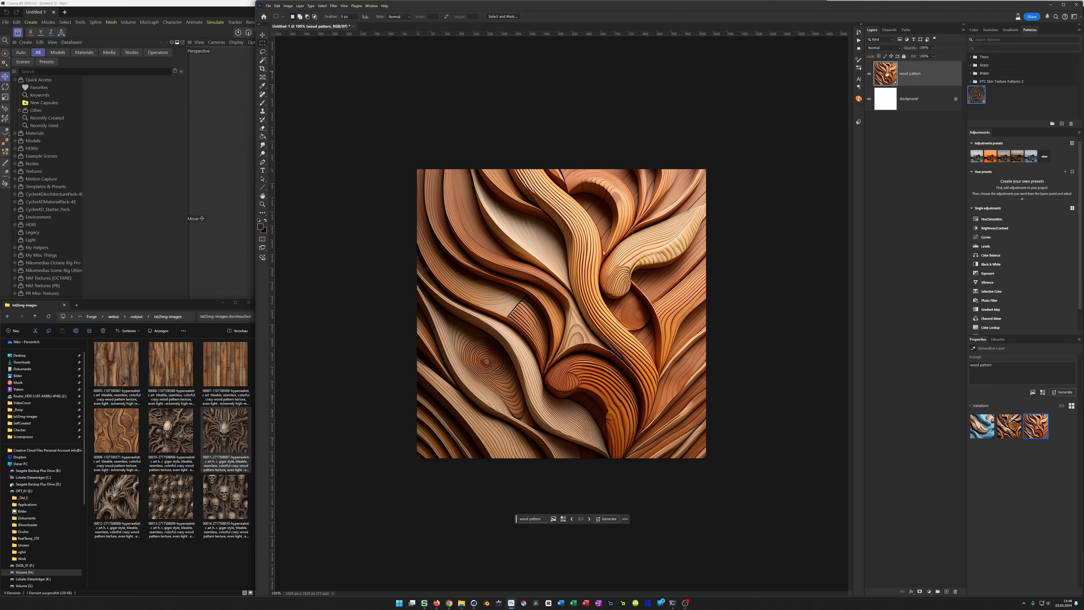
# Step: Scale the carved wood layer down around its centre to about 74%, leaving an even white border
pyautogui.click(263, 36)
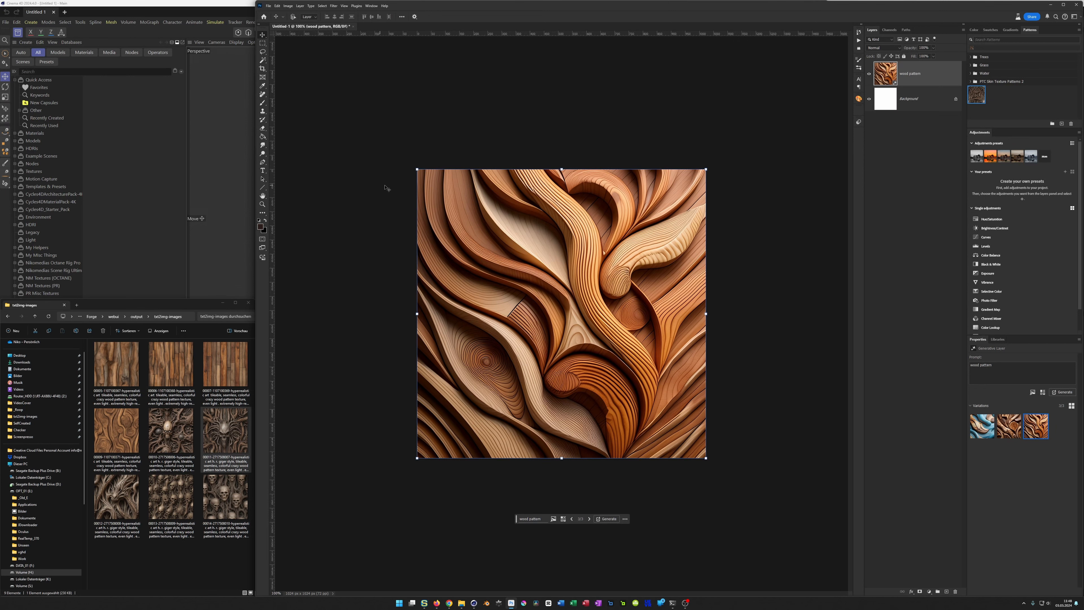
pyautogui.keyDown('alt'); pyautogui.moveTo(706, 169); pyautogui.dragTo(669, 206); pyautogui.keyUp('alt')
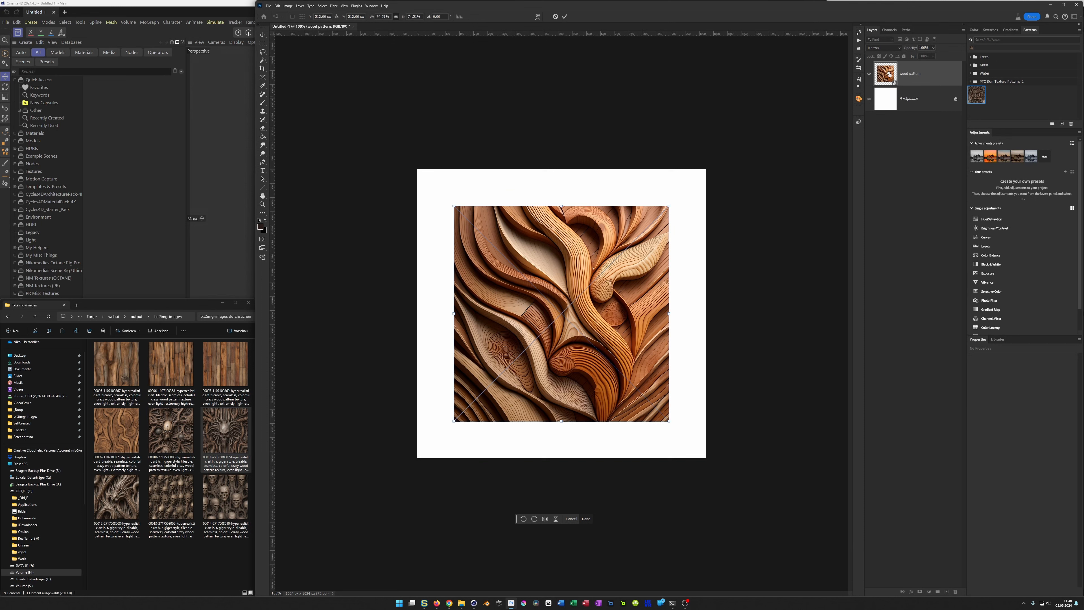
pyautogui.press('Return')
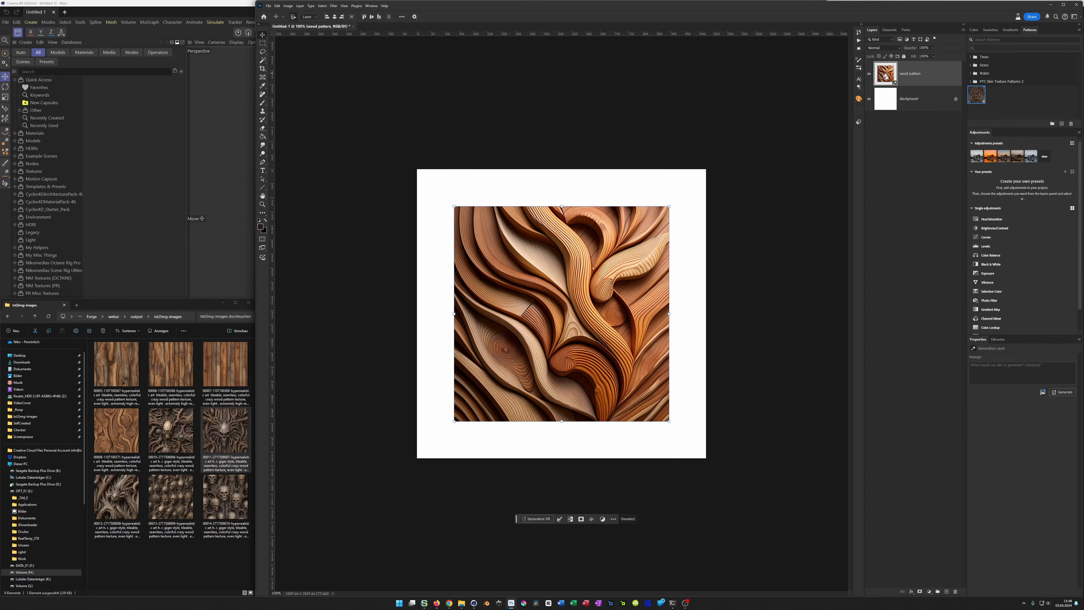
# Step: Invert the carved wood layer's selection to cover the white border, and expand it so it overlaps the image edges
pyautogui.click(570, 519)
pyautogui.click(559, 519)
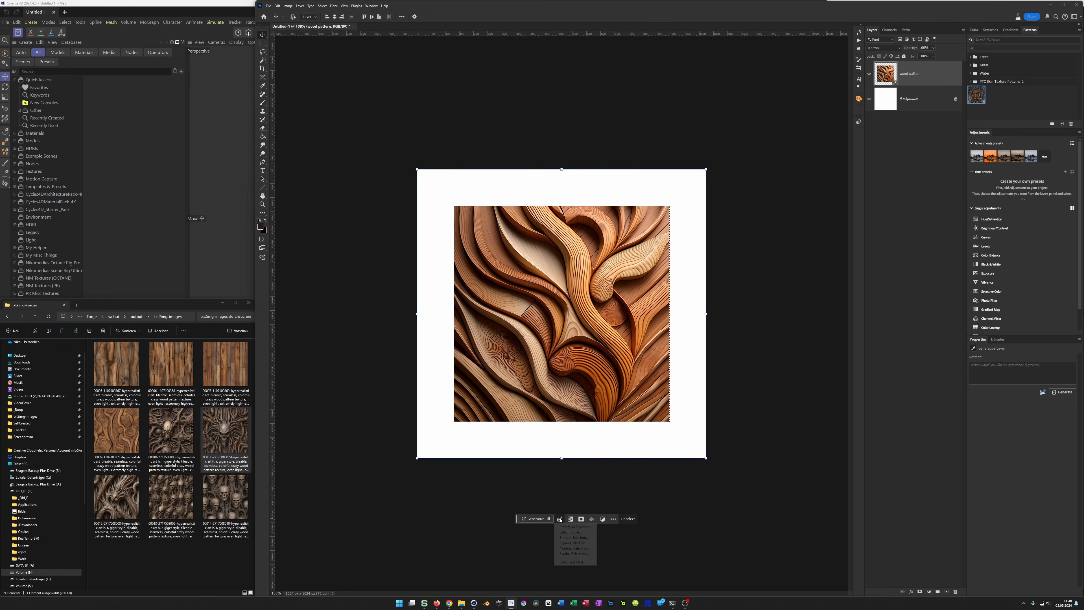
pyautogui.click(573, 542)
pyautogui.press('Return')
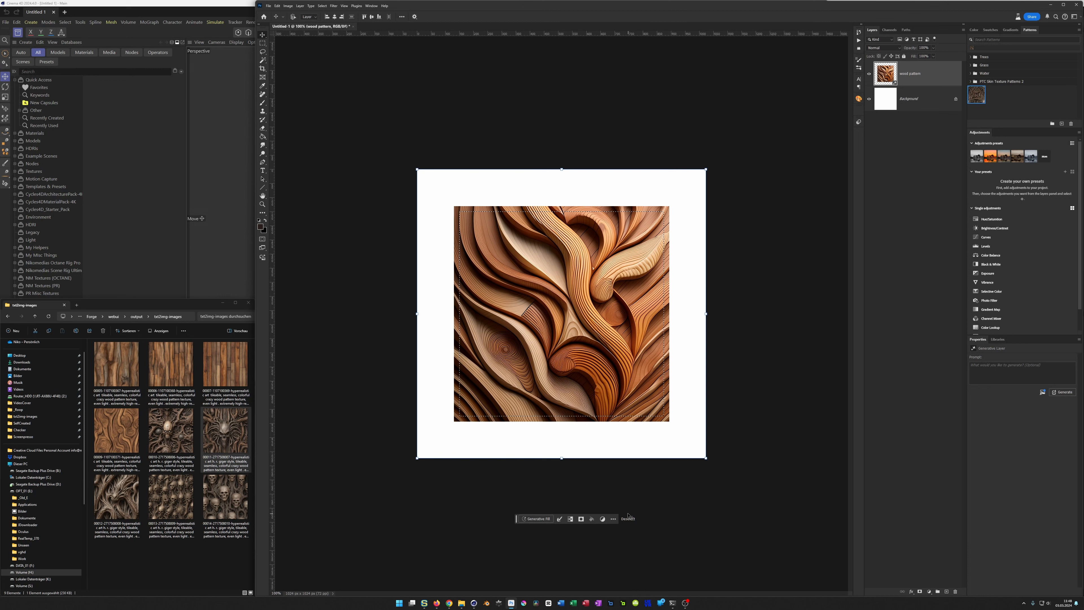
# Step: Fill the selected white border using Generative Fill with the prompt "wood pattern"
pyautogui.click(537, 518)
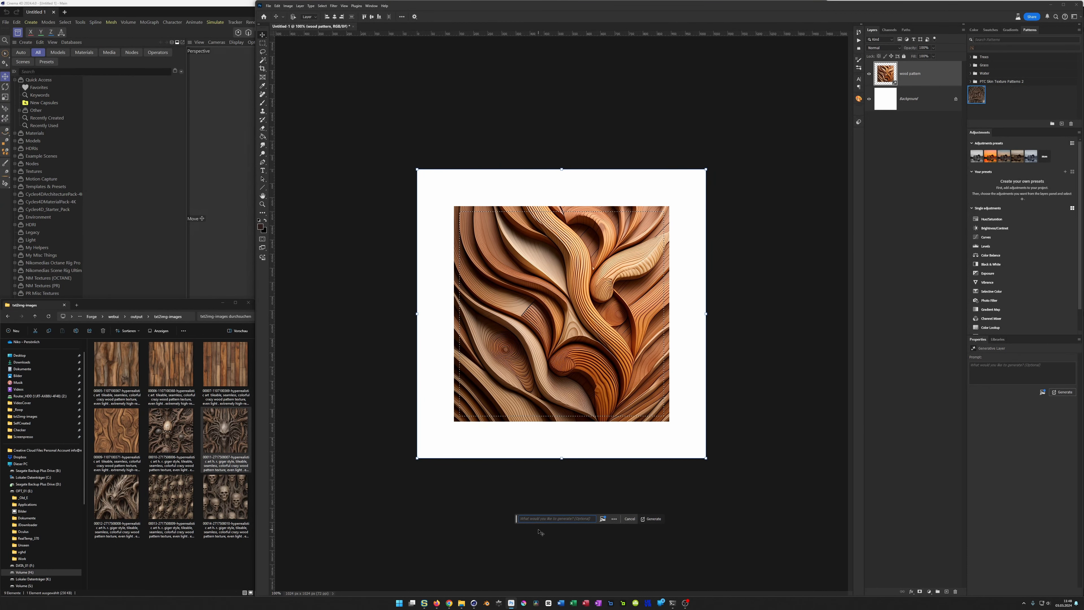
pyautogui.write('wood pattern')
pyautogui.press('Return')
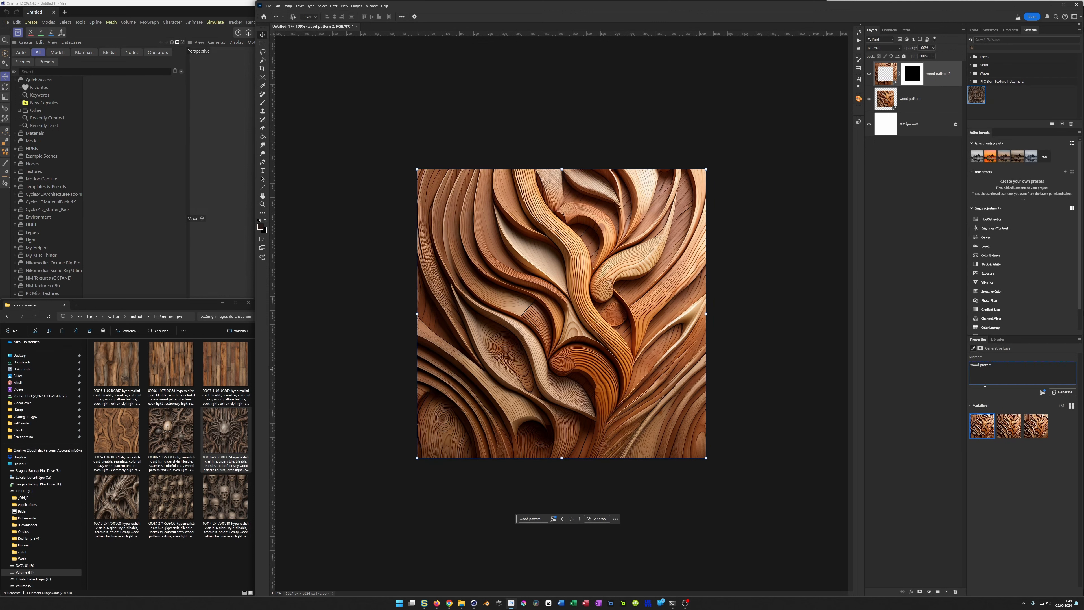
# Step: Change the border fill's prompt to "tileable wood pattern" and generate new variations
pyautogui.write('ileable')
pyautogui.press('Return')
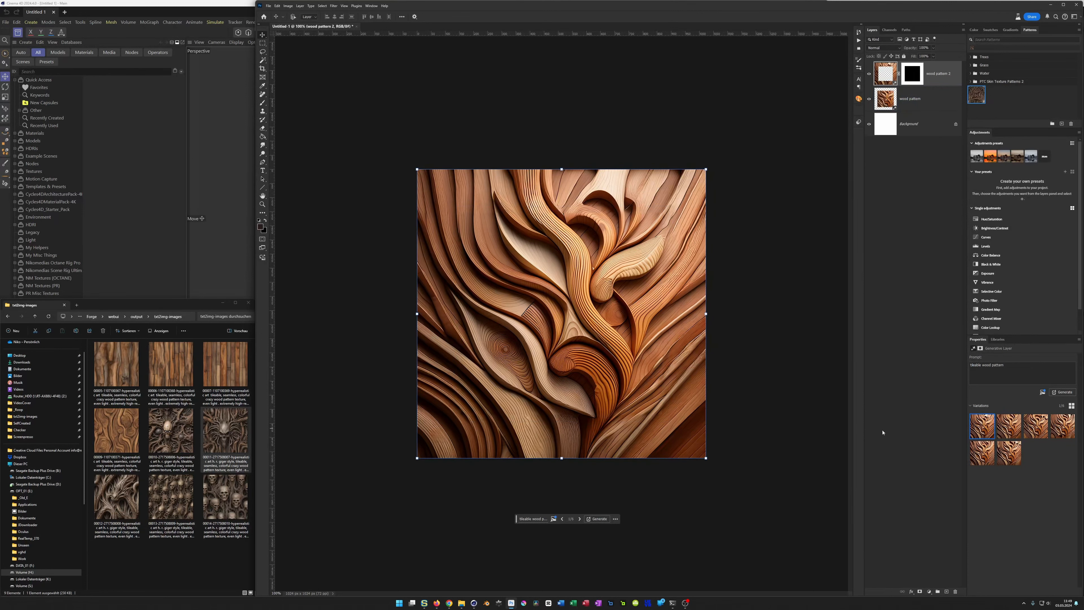
# Step: Turn on Pattern Preview to check how the carved wood texture tiles
pyautogui.keyDown('alt'); pyautogui.scroll(-2, 717, 367); pyautogui.keyUp('alt')
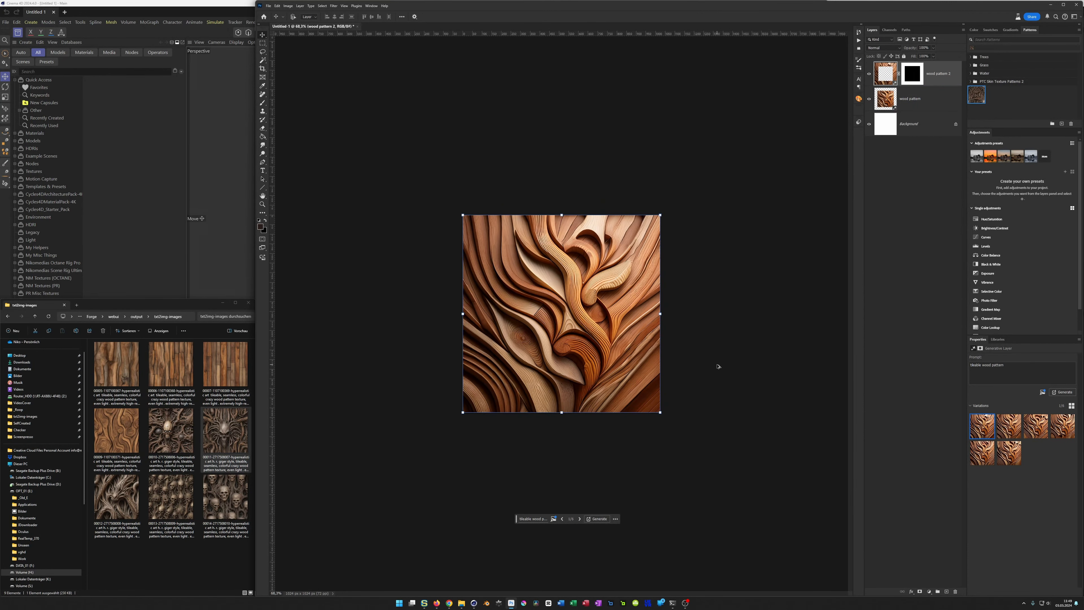
pyautogui.click(344, 6)
pyautogui.click(362, 102)
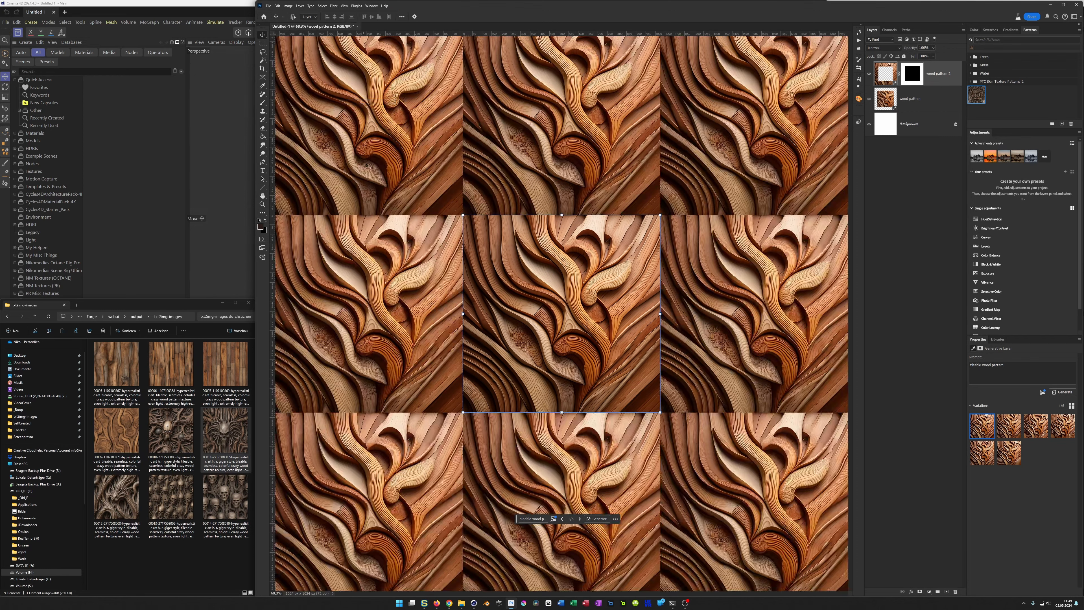
# Step: Compare the border-fill variations of the carved wood texture in the tiled preview, ending on the first variation
pyautogui.click(1005, 425)
pyautogui.click(1036, 427)
pyautogui.click(1061, 428)
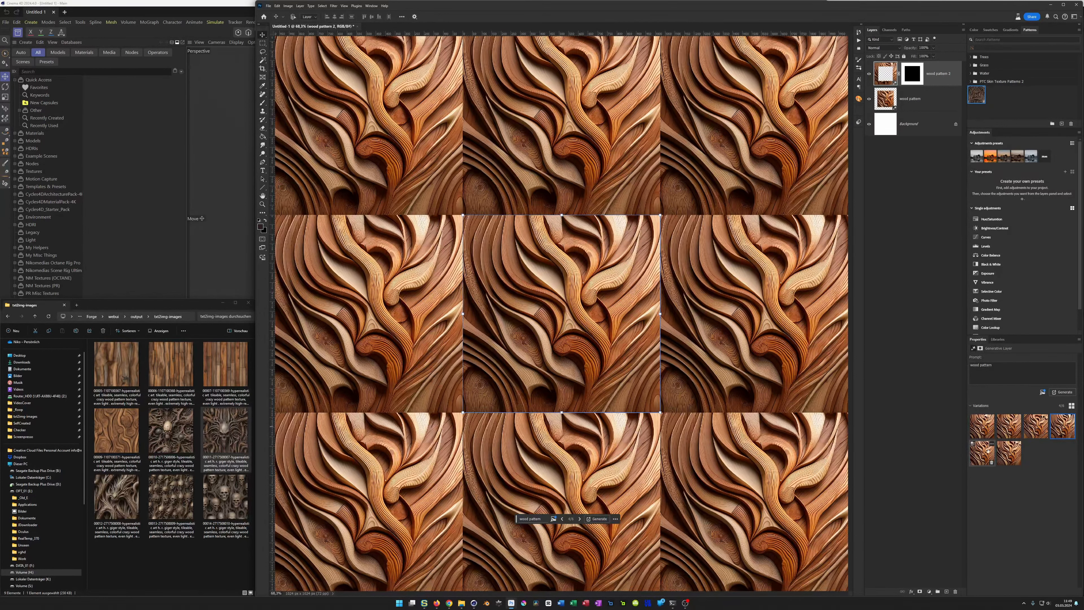
pyautogui.click(986, 453)
pyautogui.click(1008, 452)
pyautogui.click(980, 431)
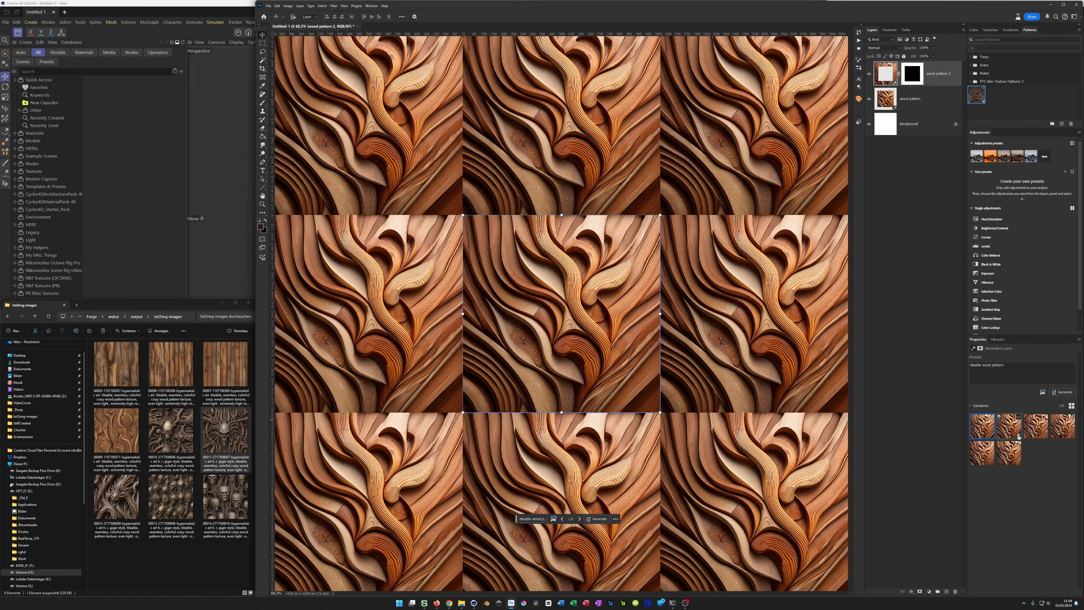
pyautogui.click(982, 453)
pyautogui.click(1007, 453)
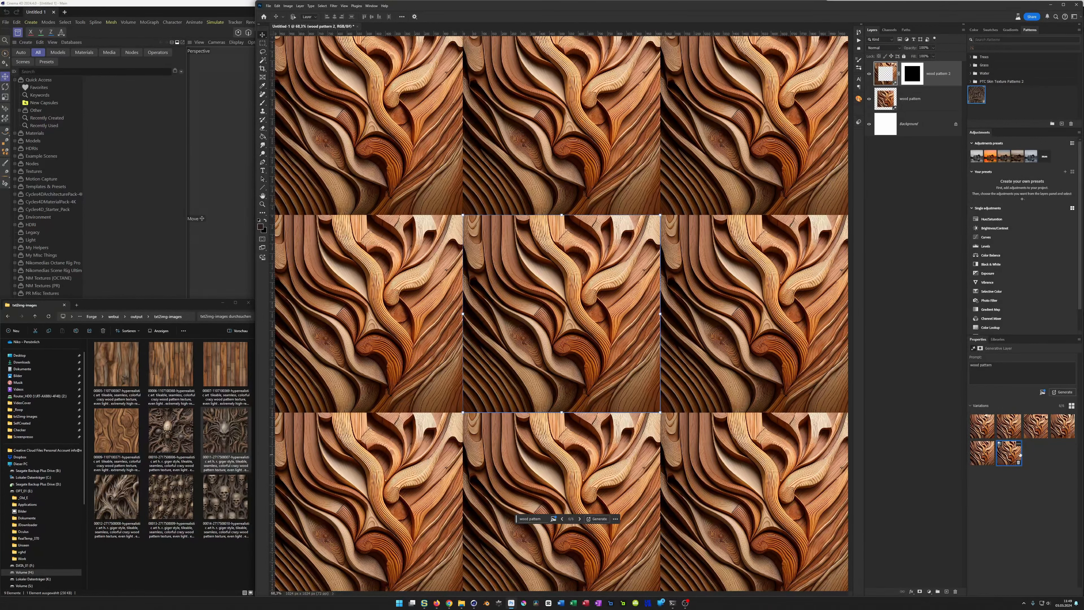
pyautogui.click(1060, 427)
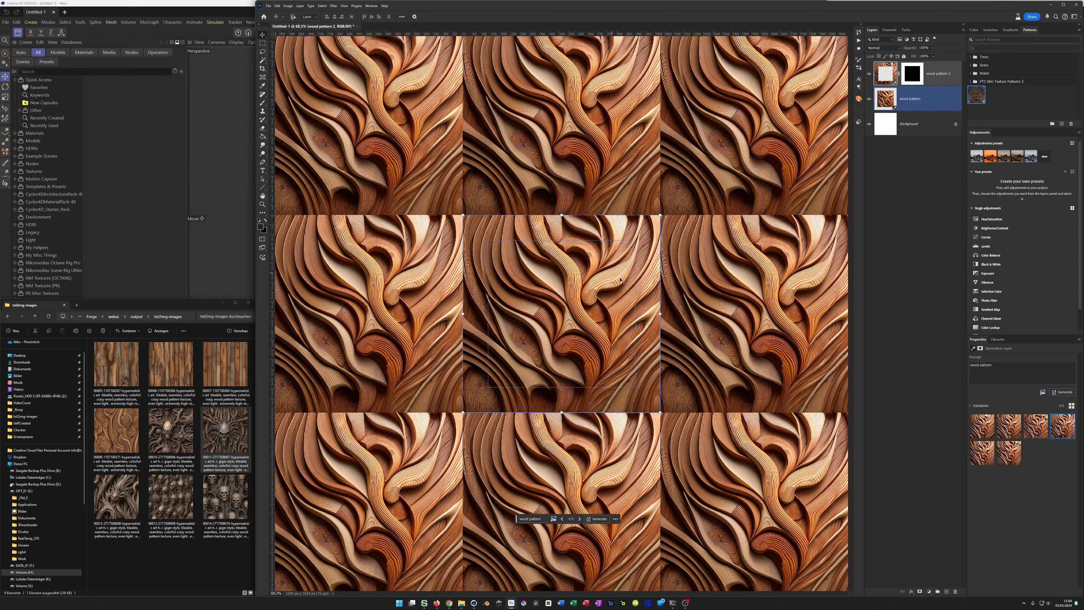
pyautogui.click(1018, 429)
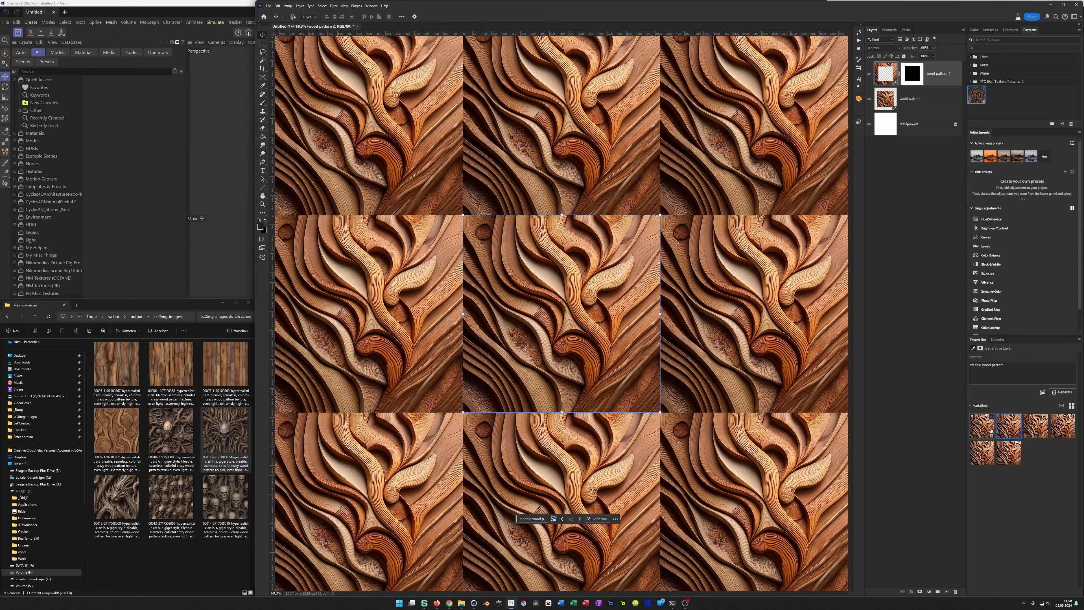
pyautogui.click(976, 428)
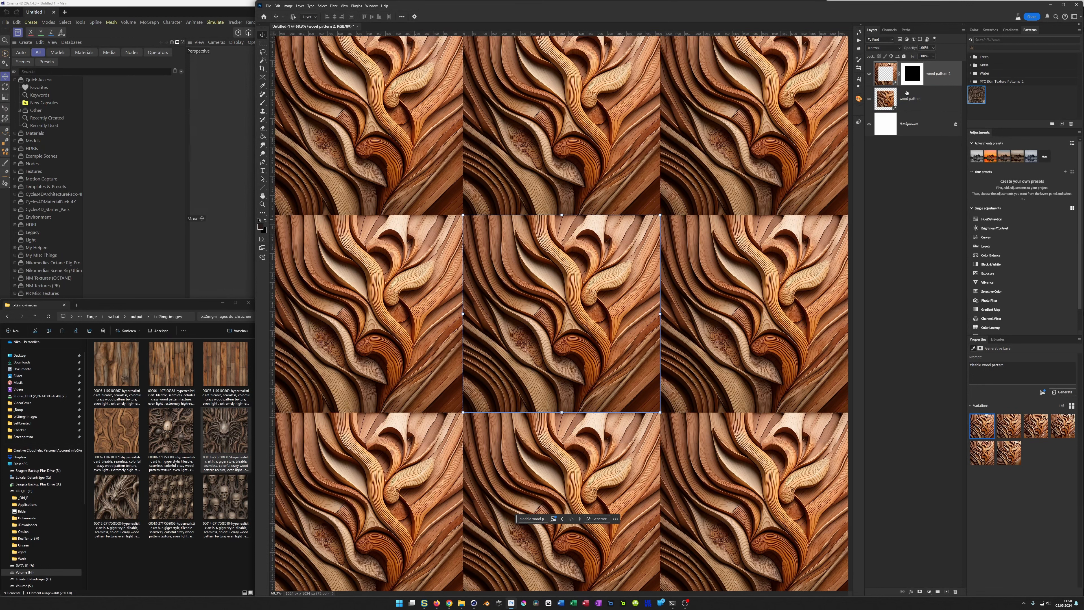
# Step: Turn off Pattern Preview and stamp all visible layers into a new merged layer above the carved wood layers
pyautogui.click(344, 5)
pyautogui.click(371, 102)
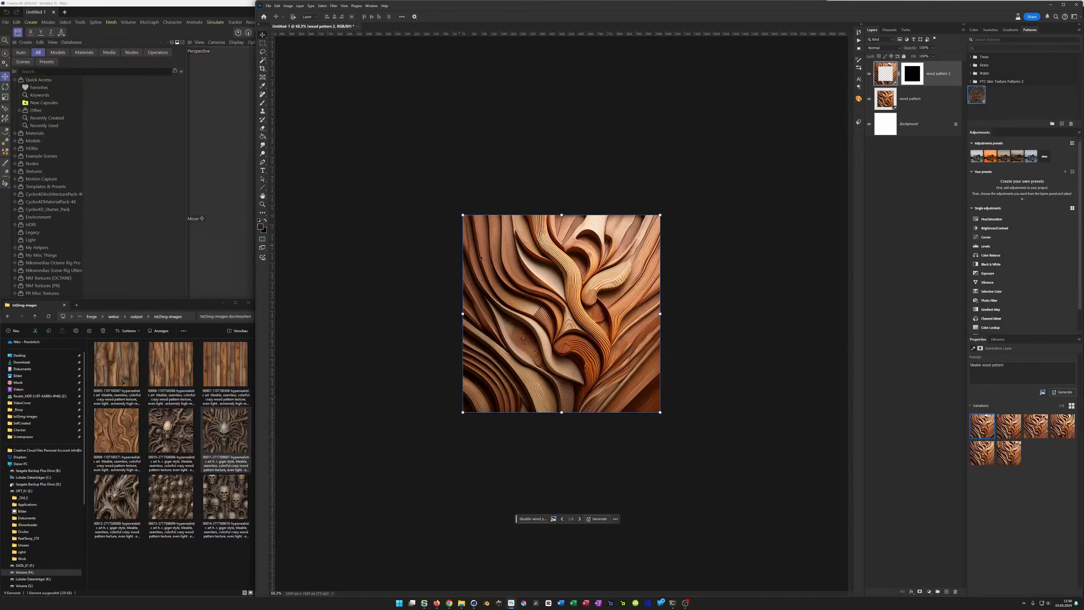
pyautogui.keyDown('alt'); pyautogui.scroll(4, 632, 257); pyautogui.keyUp('alt')
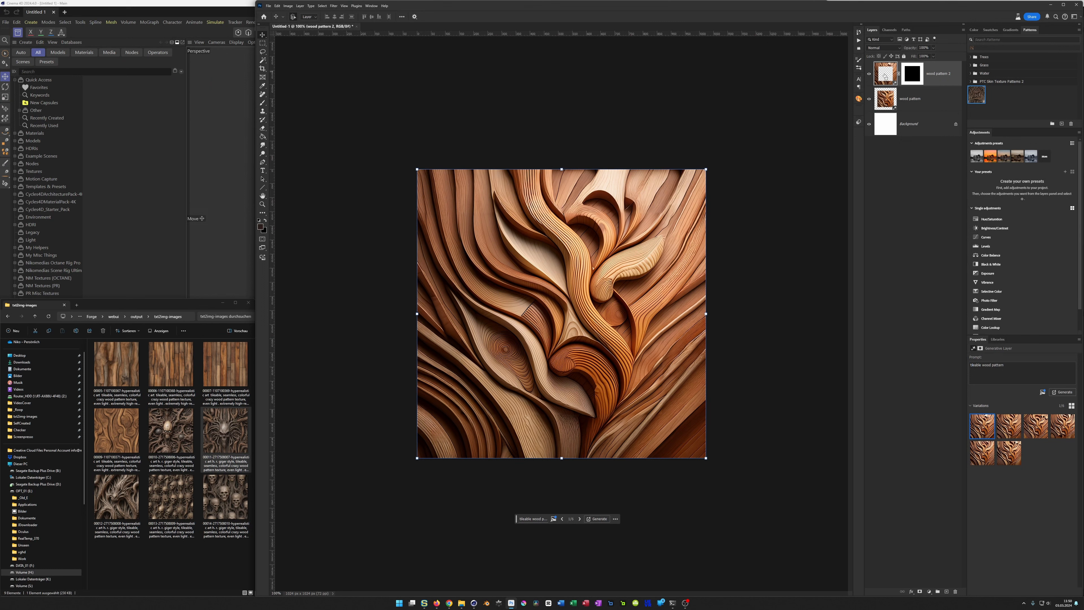
pyautogui.hotkey('ctrl', 'shift', 'alt', 'e')
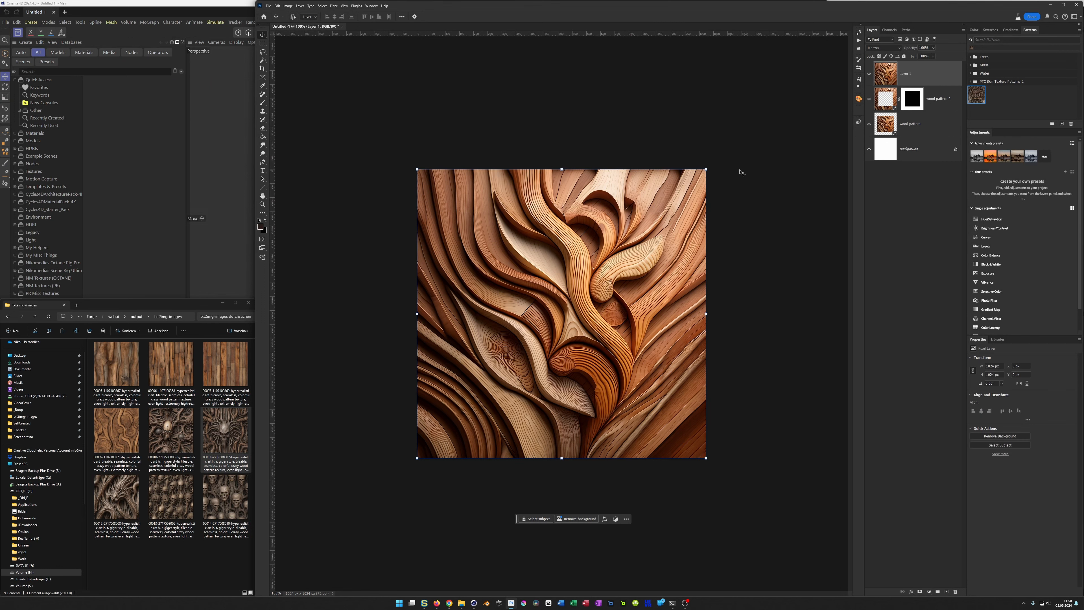
pyautogui.moveTo(707, 171); pyautogui.dragTo(698, 177)
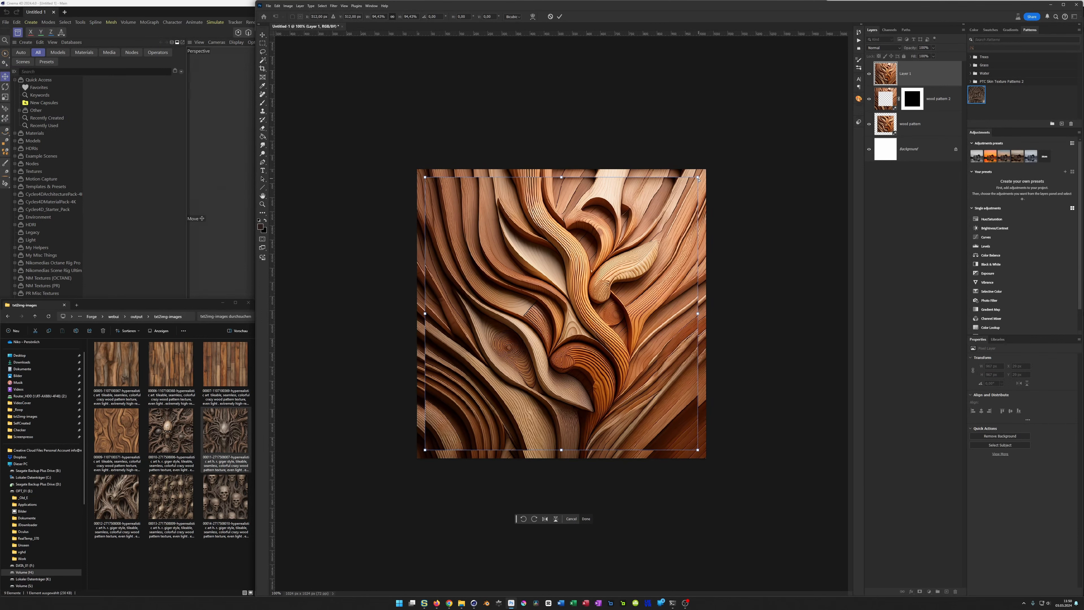
pyautogui.hotkey('ctrl', 'z')
pyautogui.press('Escape')
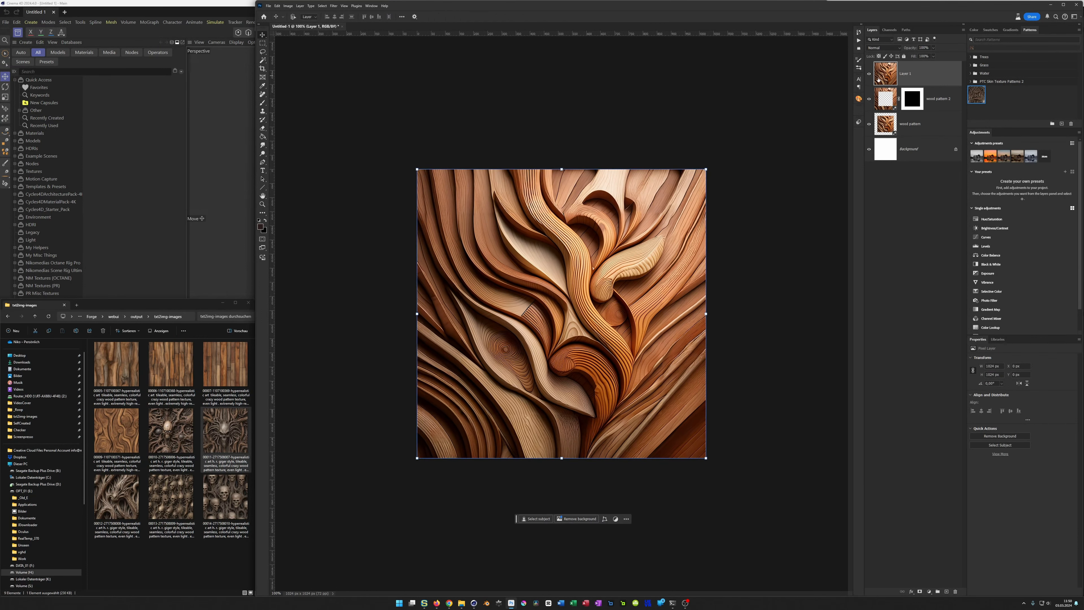
# Step: Apply the Offset filter to the merged layer and select thin strips over the horizontal and vertical seams crossing at the centre
pyautogui.click(333, 5)
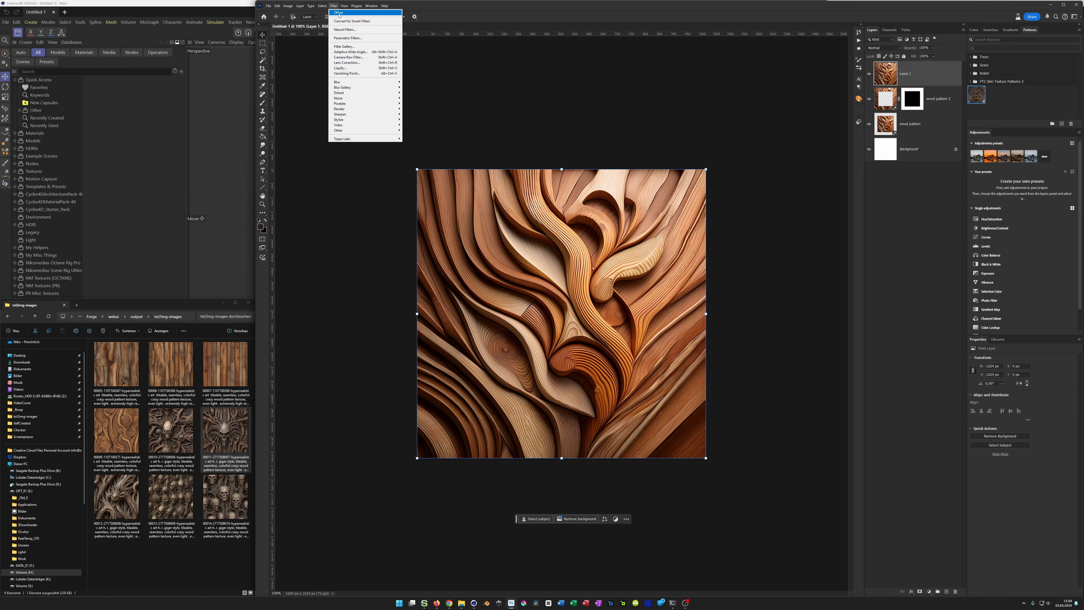
pyautogui.click(341, 16)
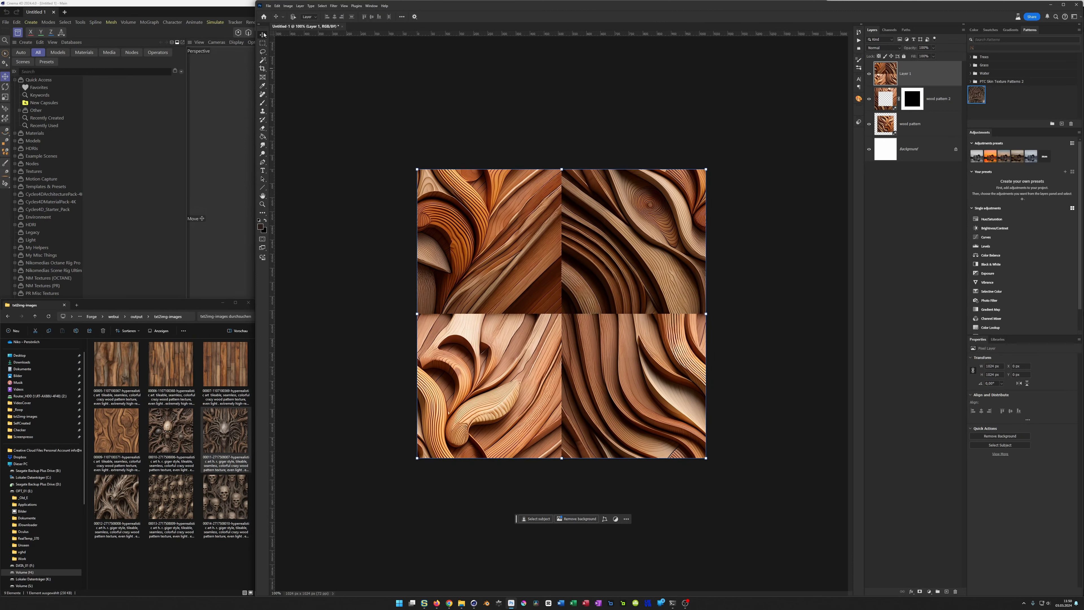
pyautogui.click(263, 45)
pyautogui.moveTo(410, 306); pyautogui.dragTo(715, 319)
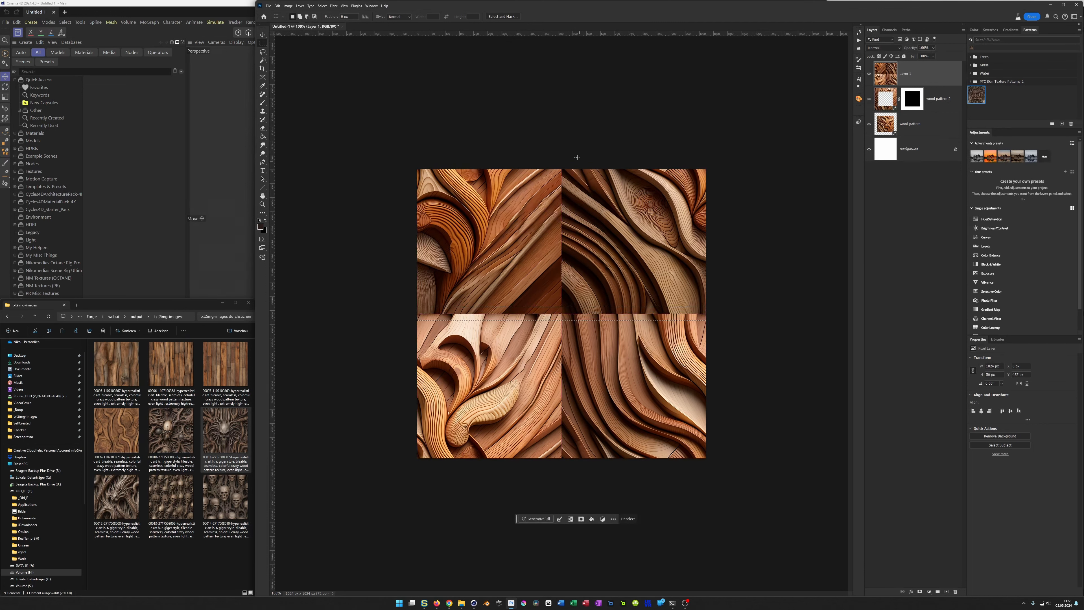
pyautogui.keyDown('shift'); pyautogui.moveTo(556, 163); pyautogui.dragTo(566, 473); pyautogui.keyUp('shift')
pyautogui.keyDown('shift'); pyautogui.moveTo(553, 162); pyautogui.dragTo(567, 480); pyautogui.keyUp('shift')
# Step: Try to repair the selected seams using Generative Fill without a prompt, and compare its variations
pyautogui.click(535, 519)
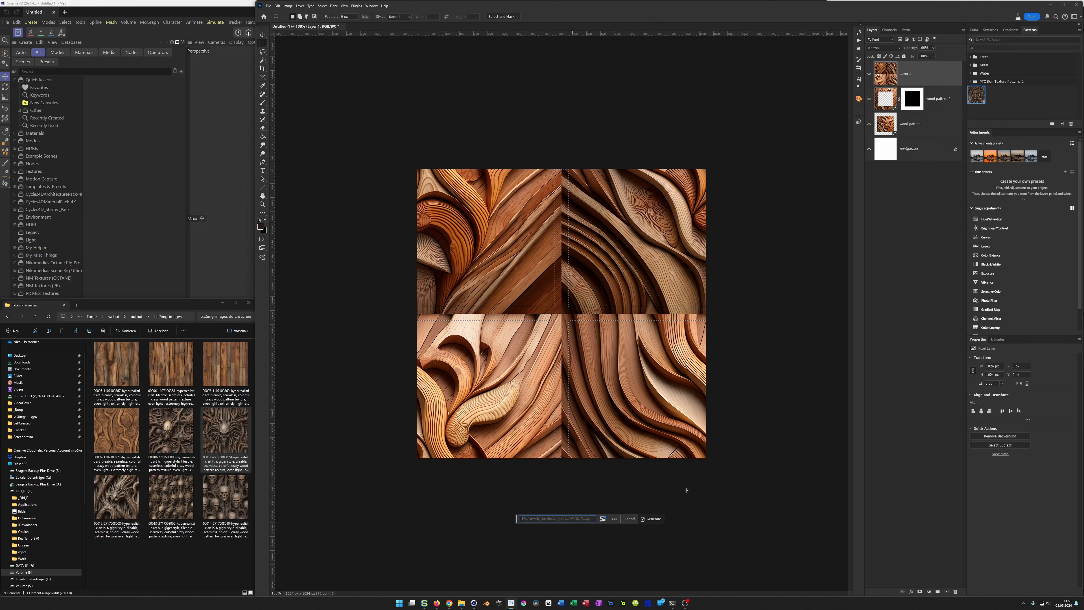
pyautogui.press('Return')
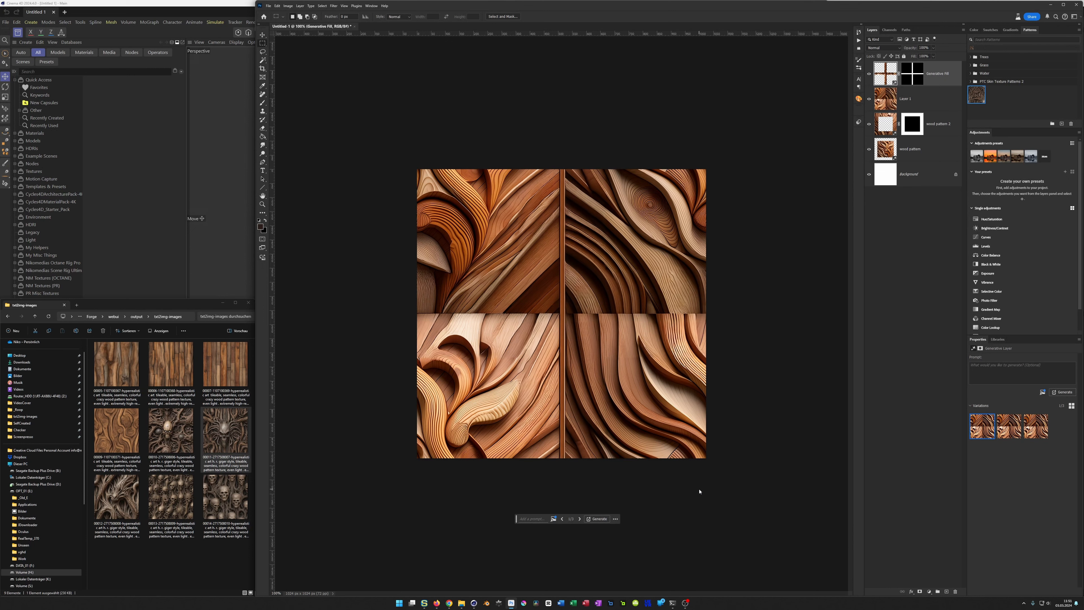
pyautogui.click(1010, 426)
pyautogui.click(1031, 426)
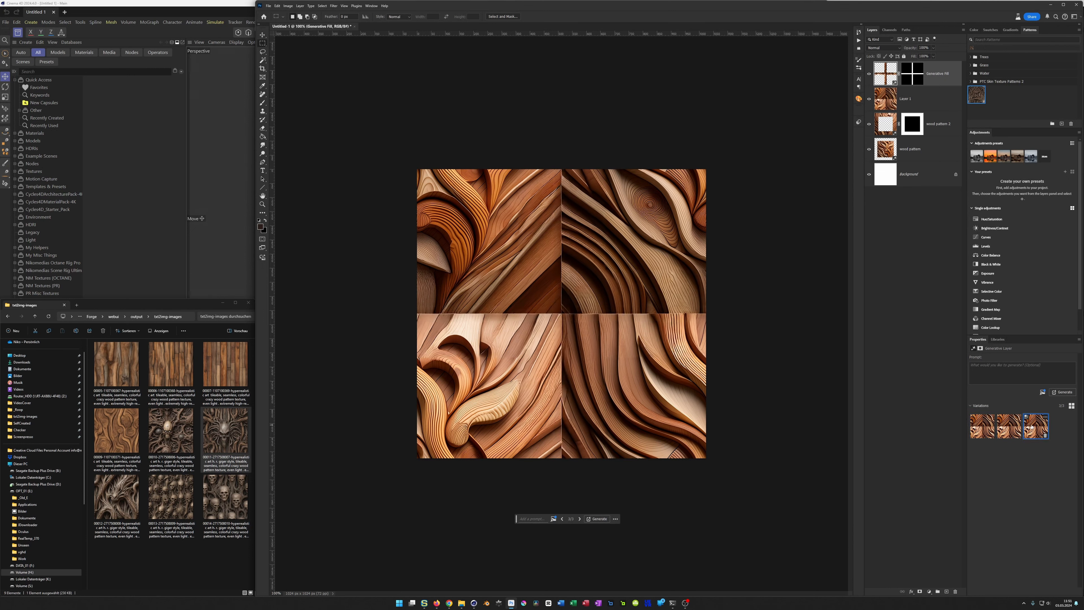
pyautogui.click(985, 425)
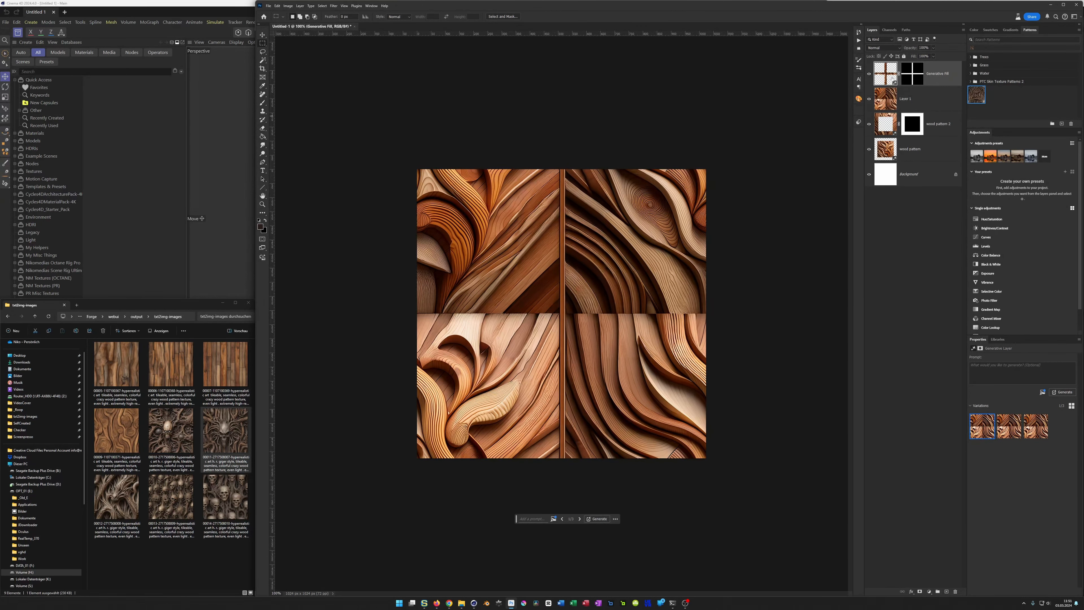
# Step: Delete all layers above the background and generate a Photo-type image with the prompt "seamless tileable colorful wood pattern, even light", copying the prompt for reuse
pyautogui.keyDown('shift'); pyautogui.click(944, 146); pyautogui.keyUp('shift')
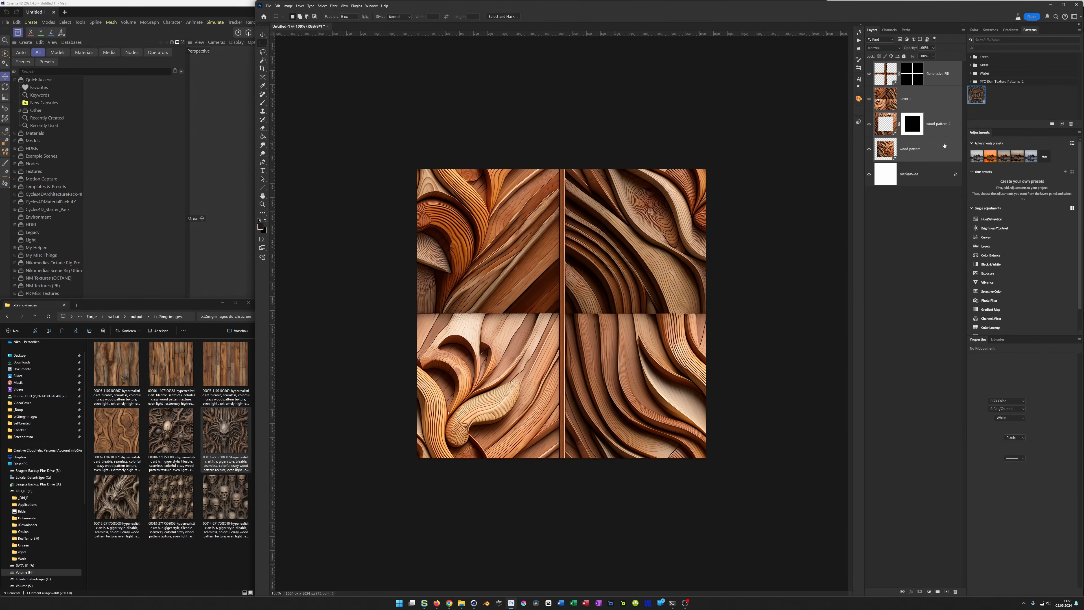
pyautogui.press('Delete')
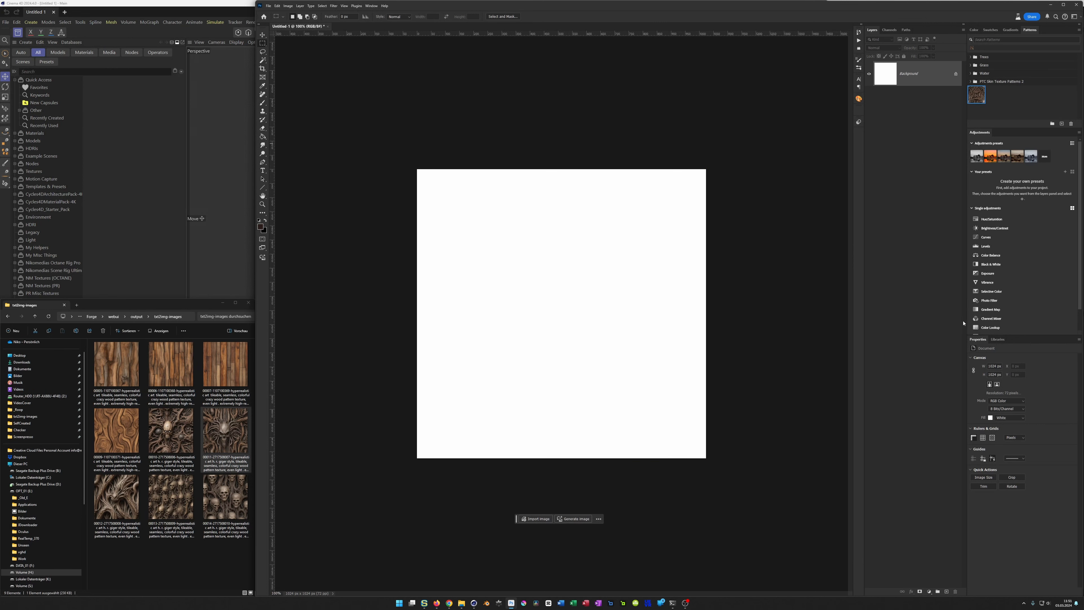
pyautogui.click(573, 518)
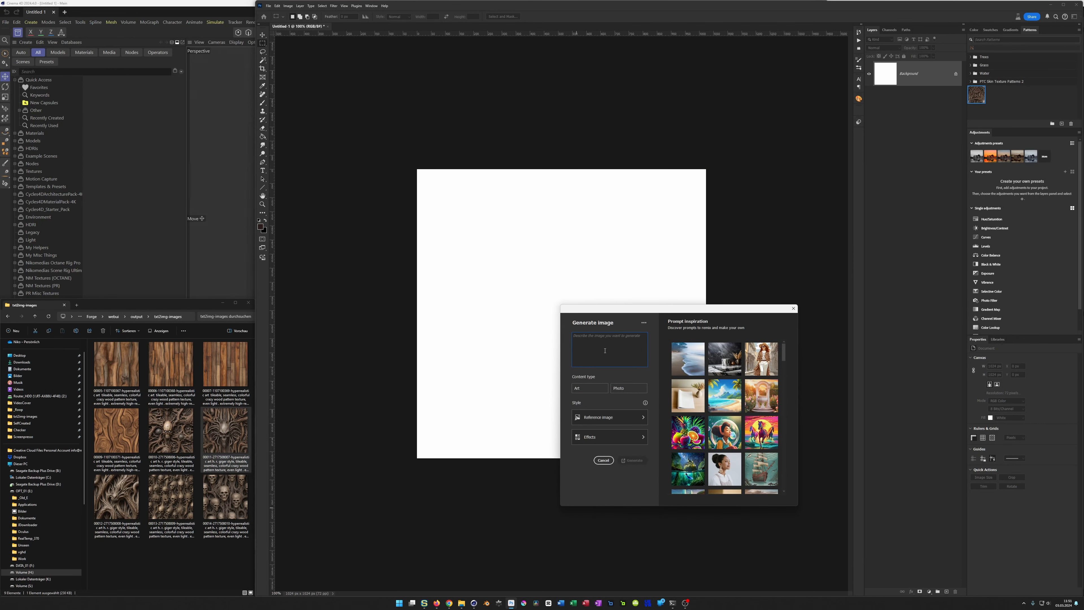
pyautogui.write('t')
pyautogui.write('amless')
pyautogui.click(631, 387)
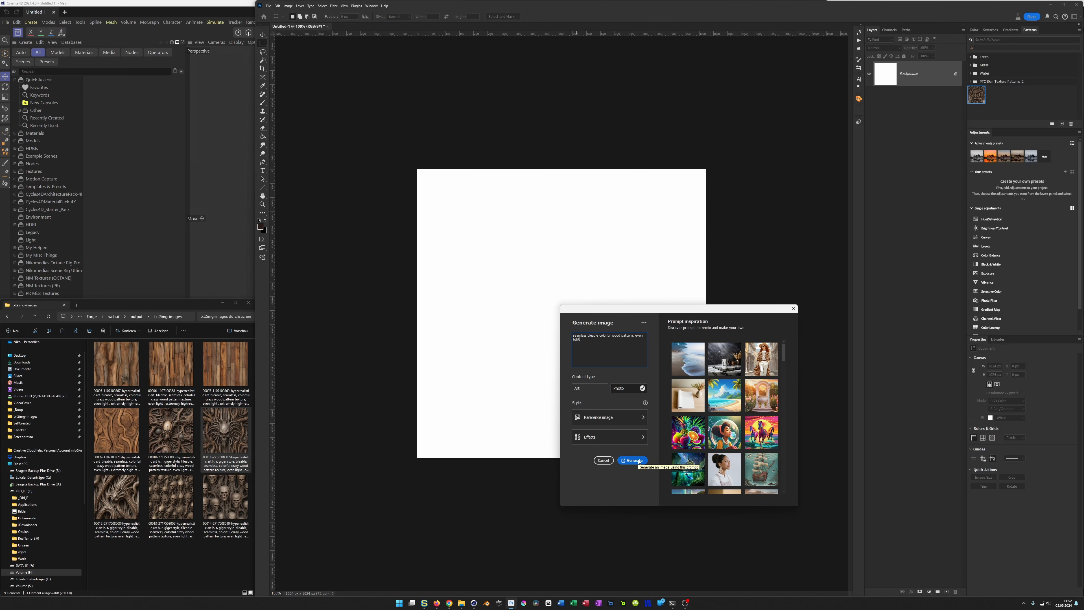
pyautogui.moveTo(581, 340); pyautogui.dragTo(548, 335)
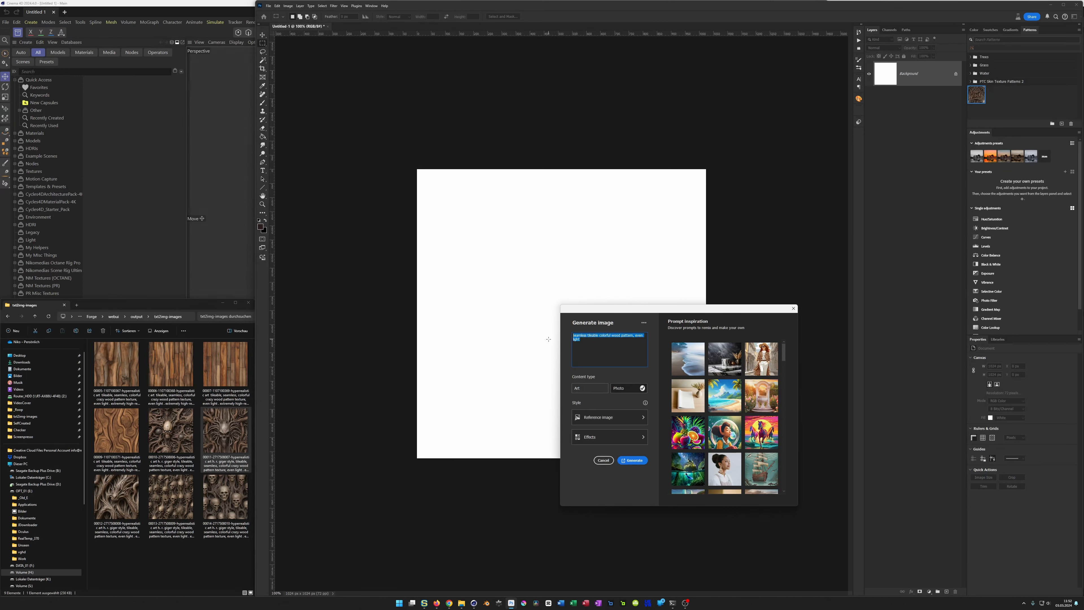
pyautogui.click(623, 351)
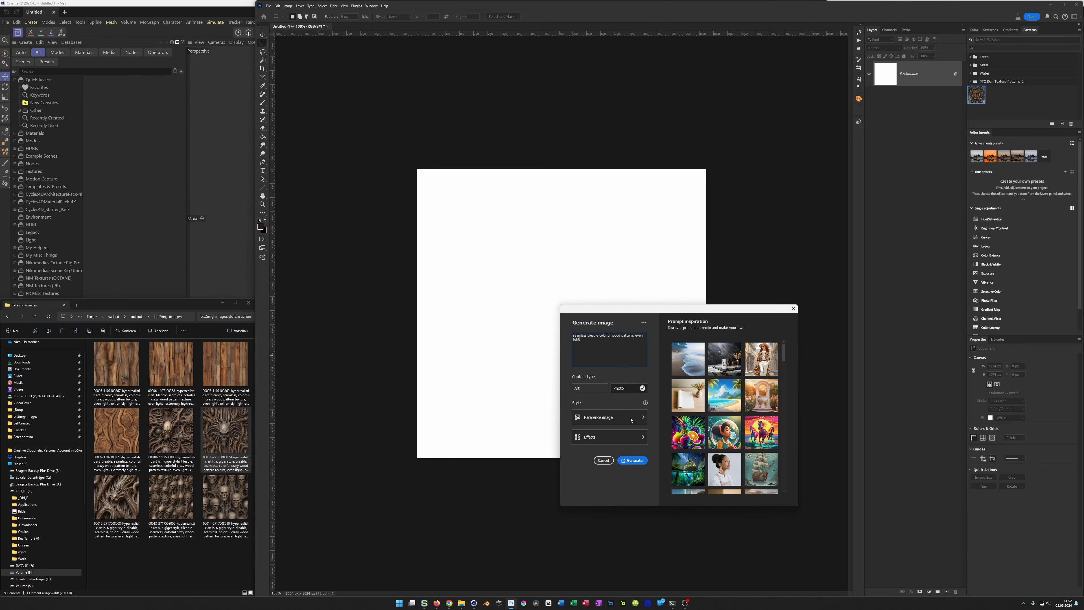
pyautogui.click(633, 460)
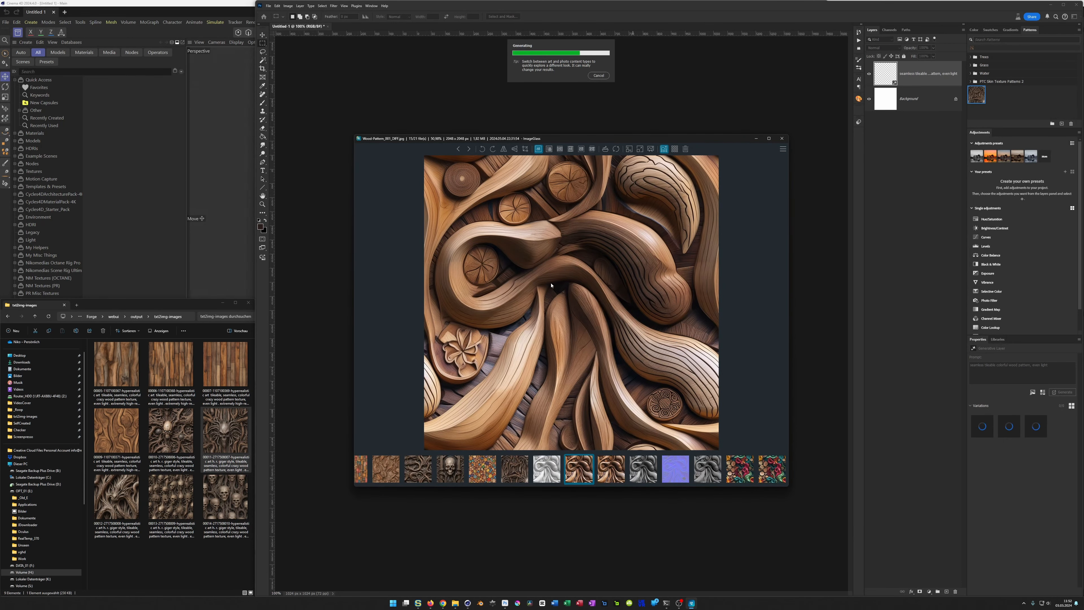
# Step: Browse the finished Wood-Pattern_001 texture maps from the diffuse to the specular map in ImageGlass, and close the viewer
pyautogui.press('Right')
pyautogui.press('Right')
pyautogui.press('Right')
pyautogui.press('Right')
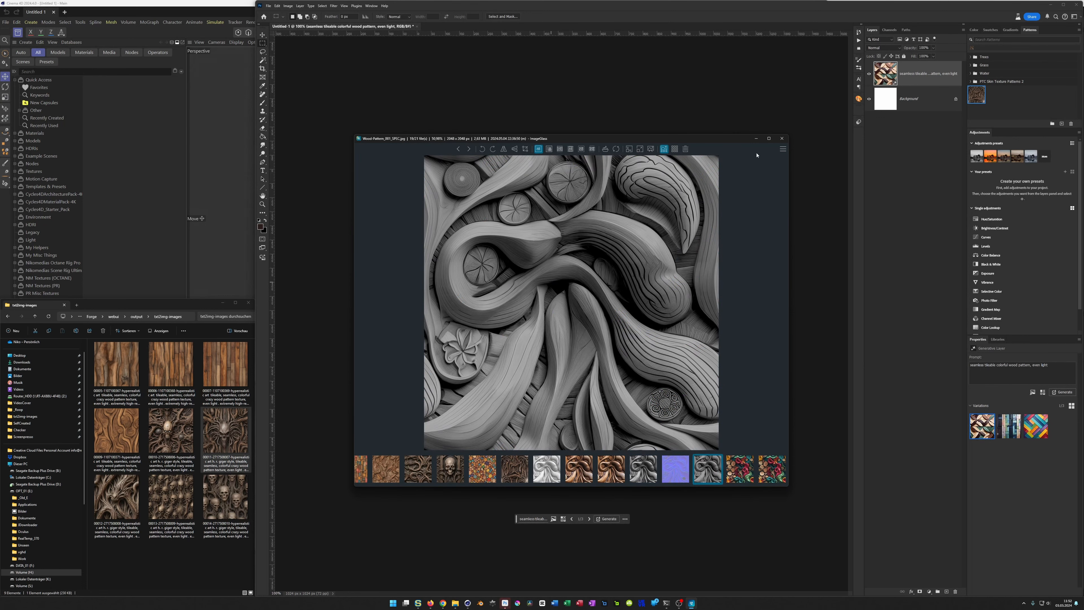
pyautogui.click(782, 138)
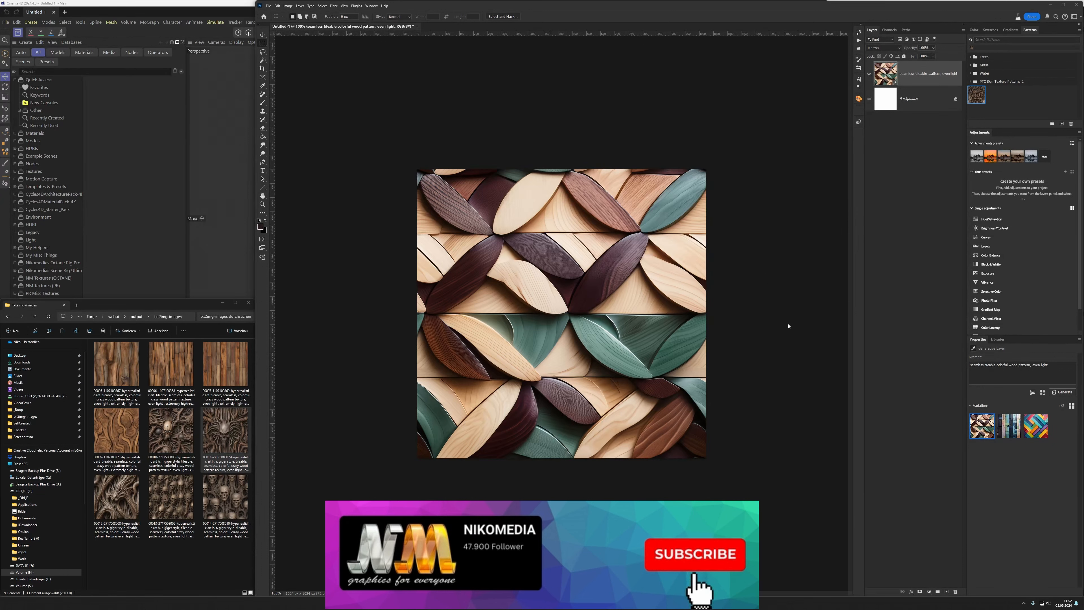
# Step: Choose the multicoloured diagonal plank variation and scale it down around its centre, leaving a white border on all sides
pyautogui.click(1012, 433)
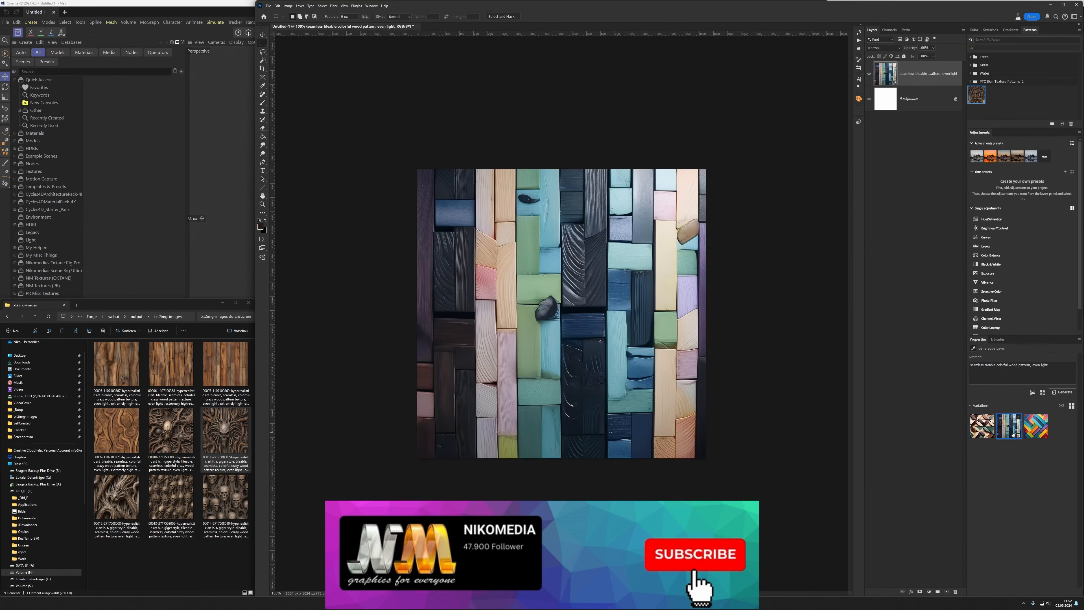
pyautogui.click(1032, 429)
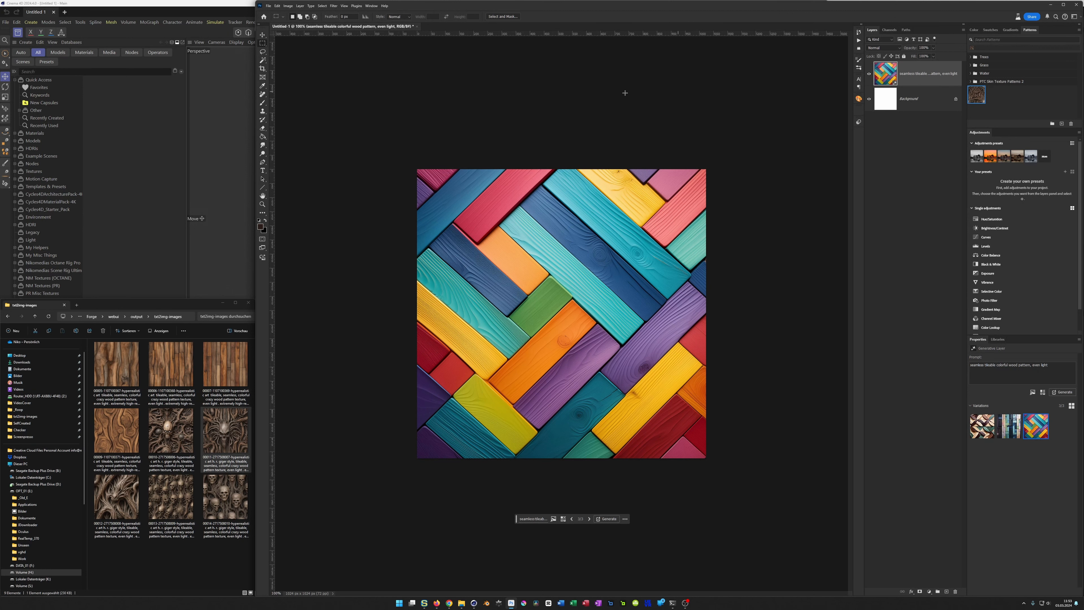
pyautogui.press('v')
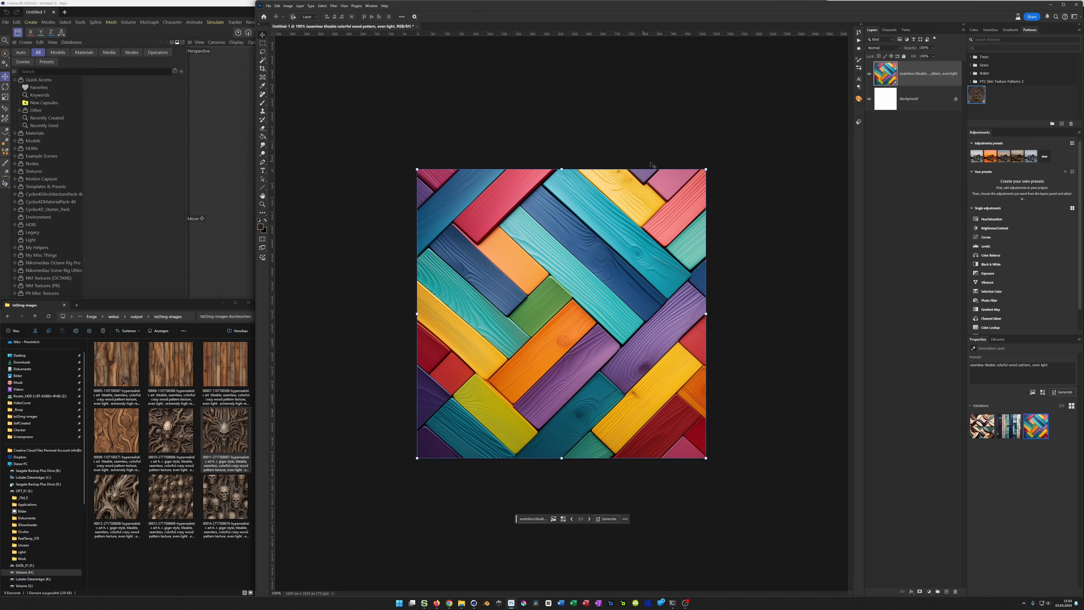
pyautogui.keyDown('alt'); pyautogui.moveTo(705, 169); pyautogui.dragTo(667, 204); pyautogui.keyUp('alt')
pyautogui.press('Return')
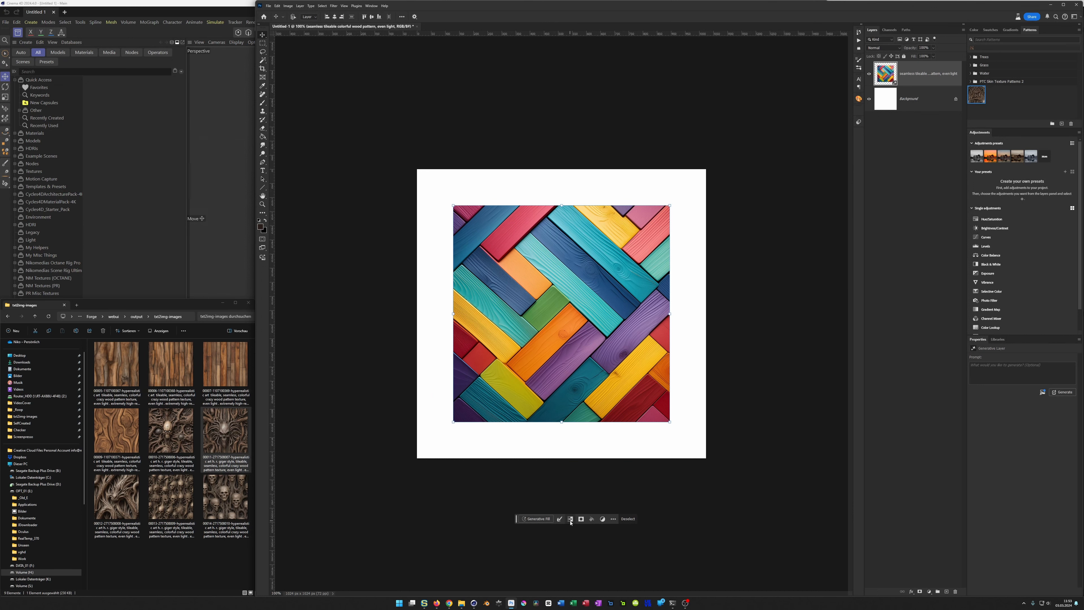
# Step: Invert the plank image's selection to cover the white border, and expand it so it overlaps the image edges
pyautogui.click(570, 518)
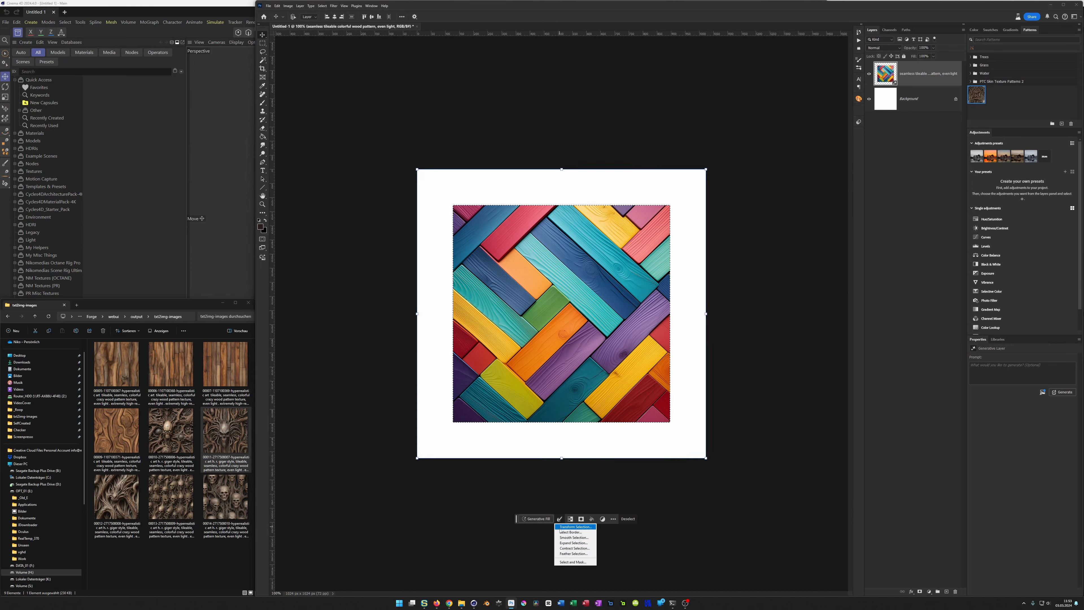
pyautogui.click(571, 543)
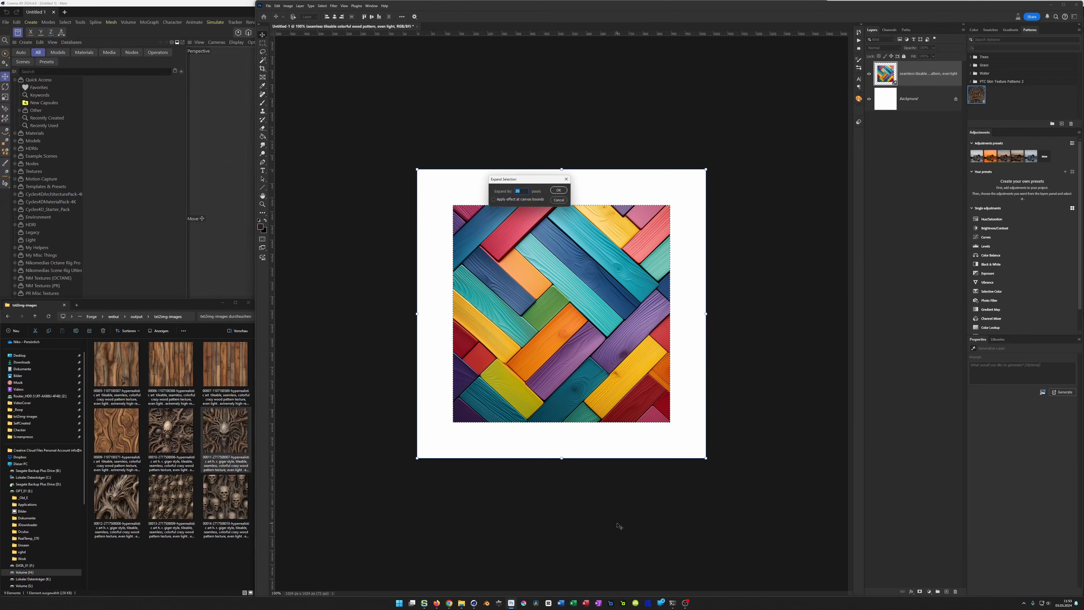
pyautogui.press('Return')
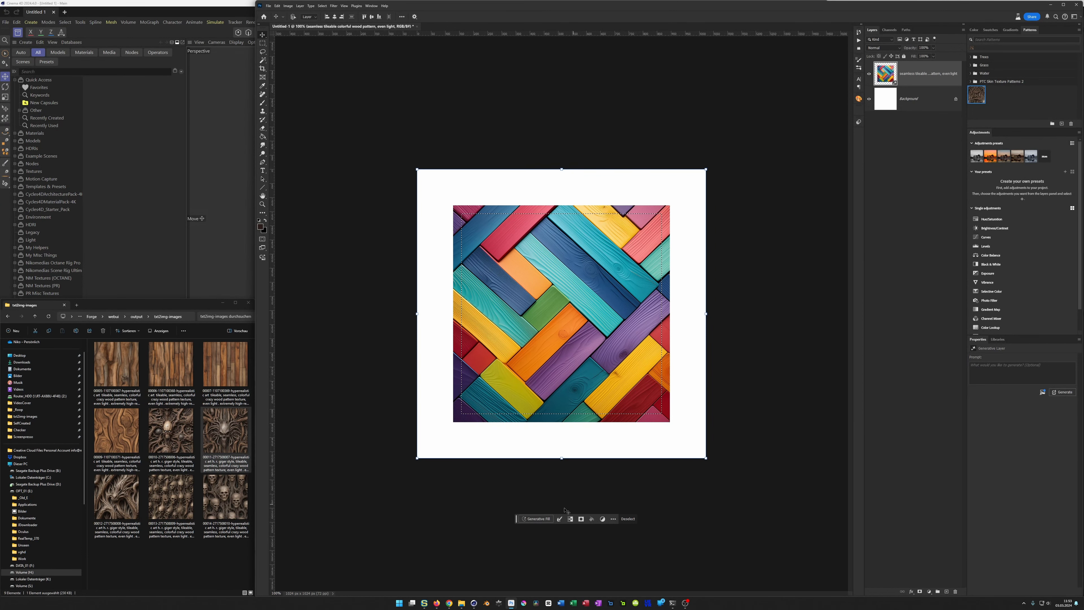
# Step: Fill the selected white border with Generative Fill, using the copied prompt "seamless tileable colorful wood pattern, even light"
pyautogui.click(536, 518)
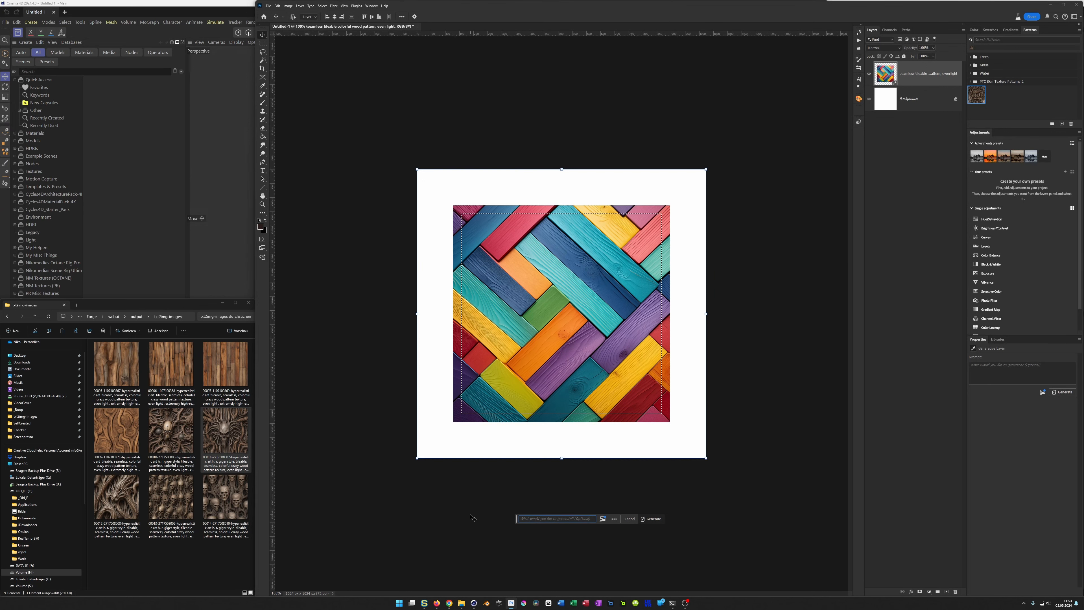
pyautogui.write('seamless tileable colorful wood pattern, even light')
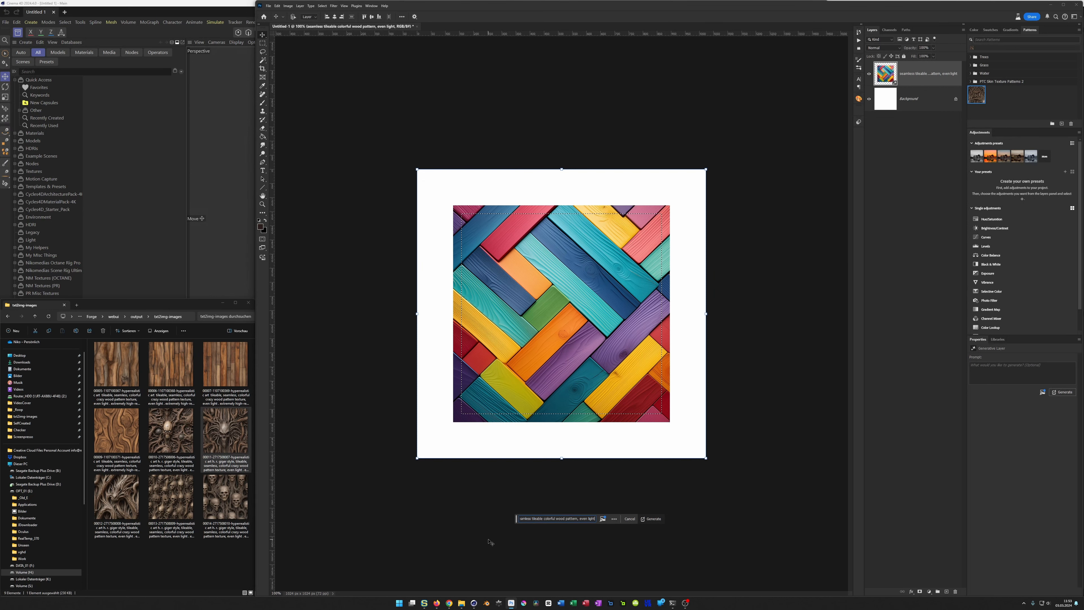
pyautogui.press('Return')
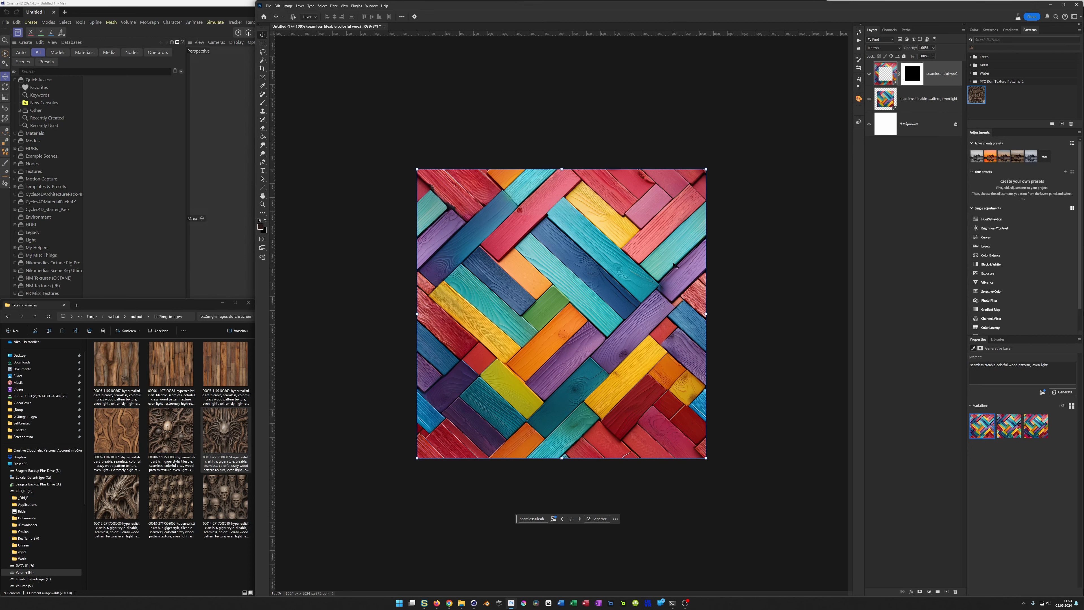
# Step: Check the plank image in Pattern Preview, compare the three border variations, return to the first one and turn the preview off
pyautogui.keyDown('alt'); pyautogui.scroll(-3, 473, 120); pyautogui.keyUp('alt')
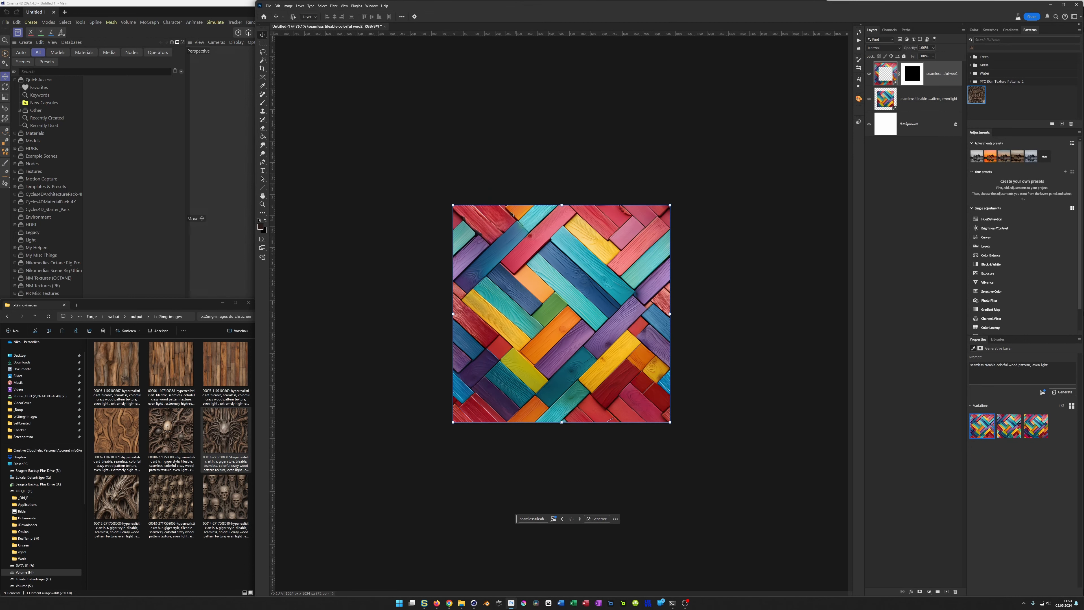
pyautogui.click(344, 6)
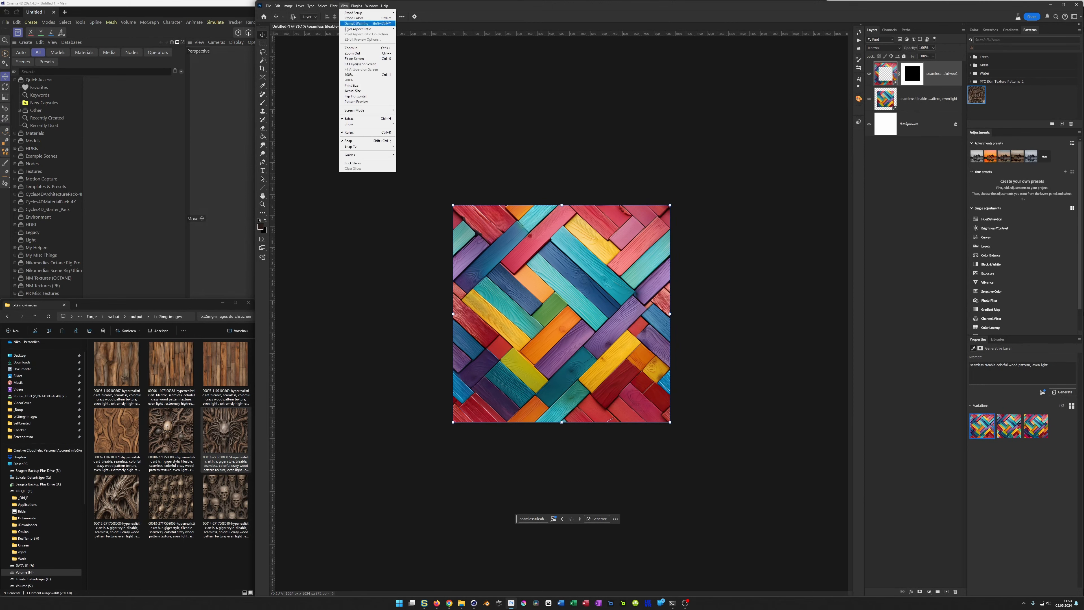
pyautogui.click(366, 102)
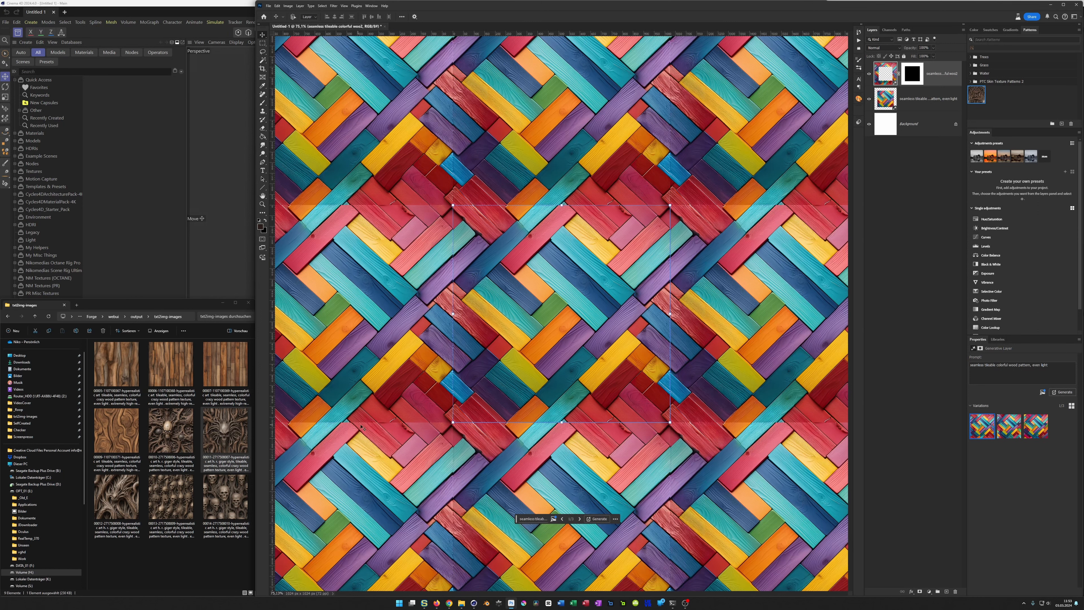
pyautogui.click(1007, 433)
pyautogui.click(1040, 428)
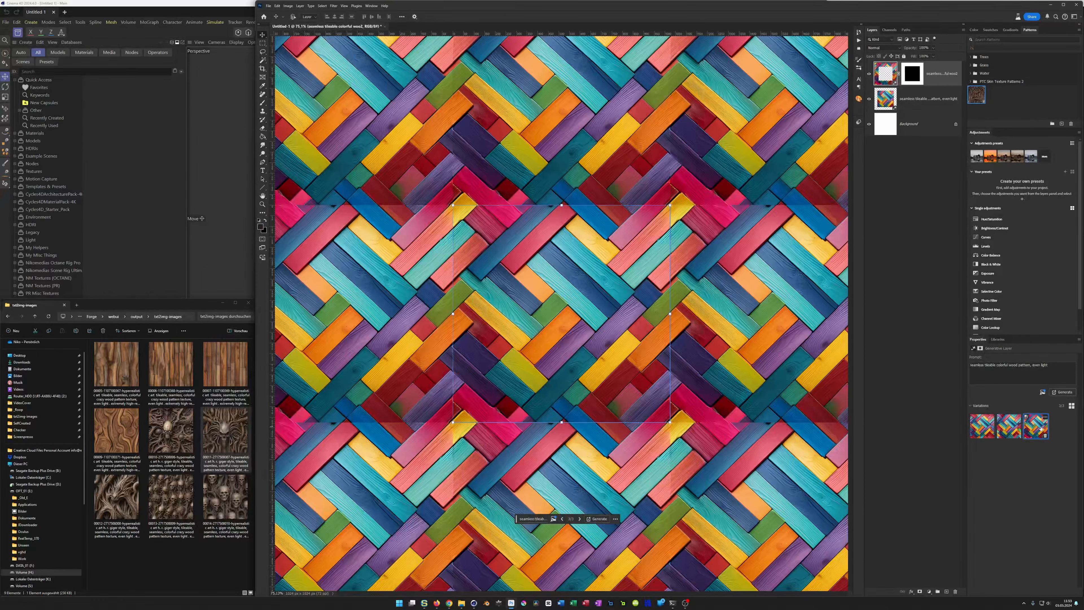
pyautogui.click(972, 426)
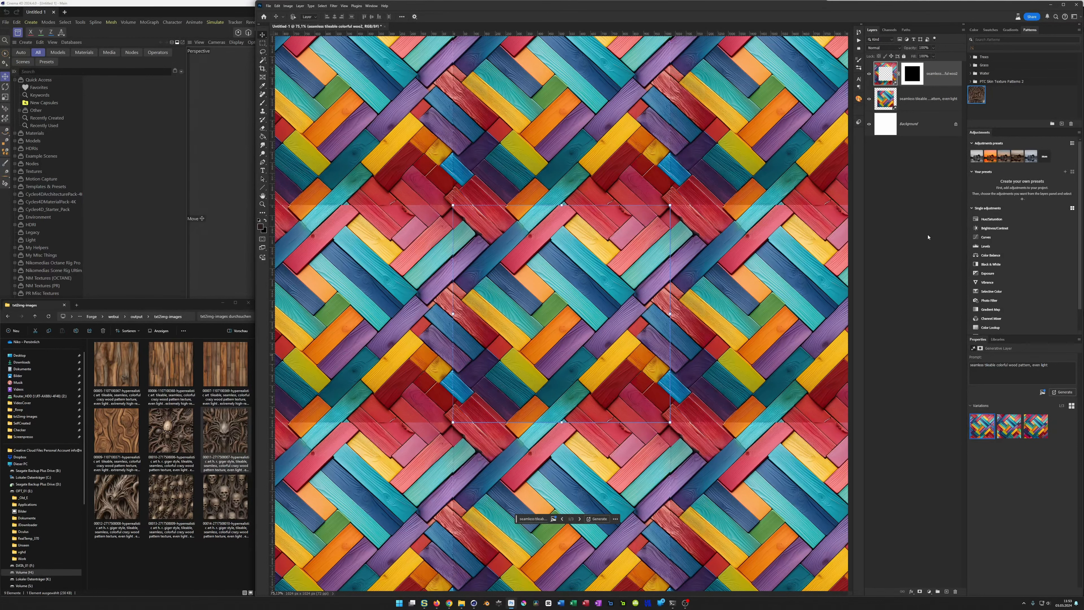
pyautogui.click(356, 6)
pyautogui.moveTo(344, 6)
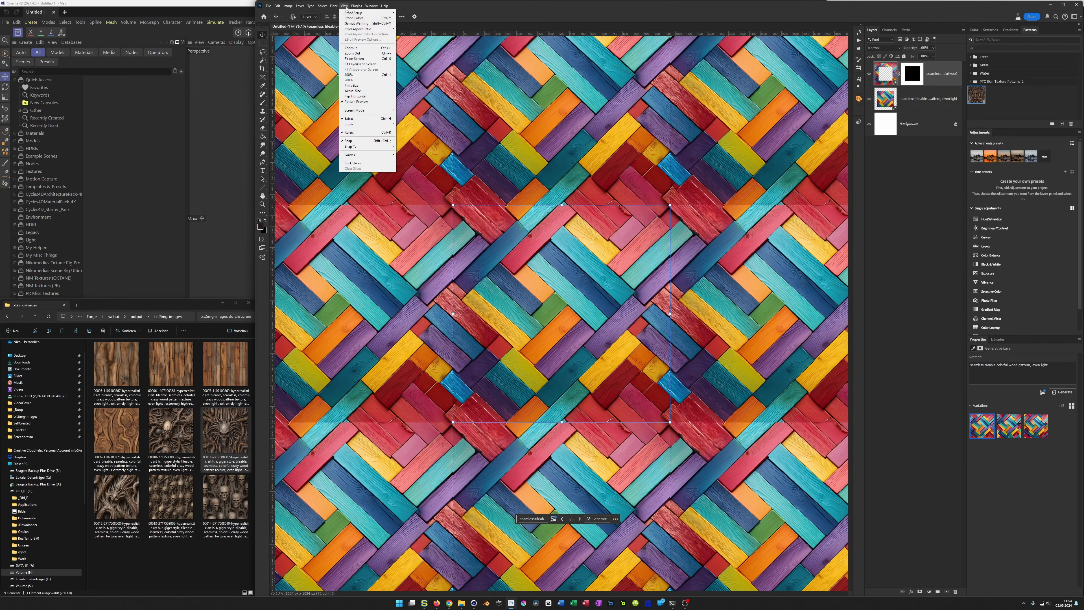
pyautogui.click(364, 101)
# Step: Stamp all visible layers into a new layer and reapply the last Offset filter to bring the seams to the centre
pyautogui.keyDown('alt'); pyautogui.scroll(2, 604, 221); pyautogui.keyUp('alt')
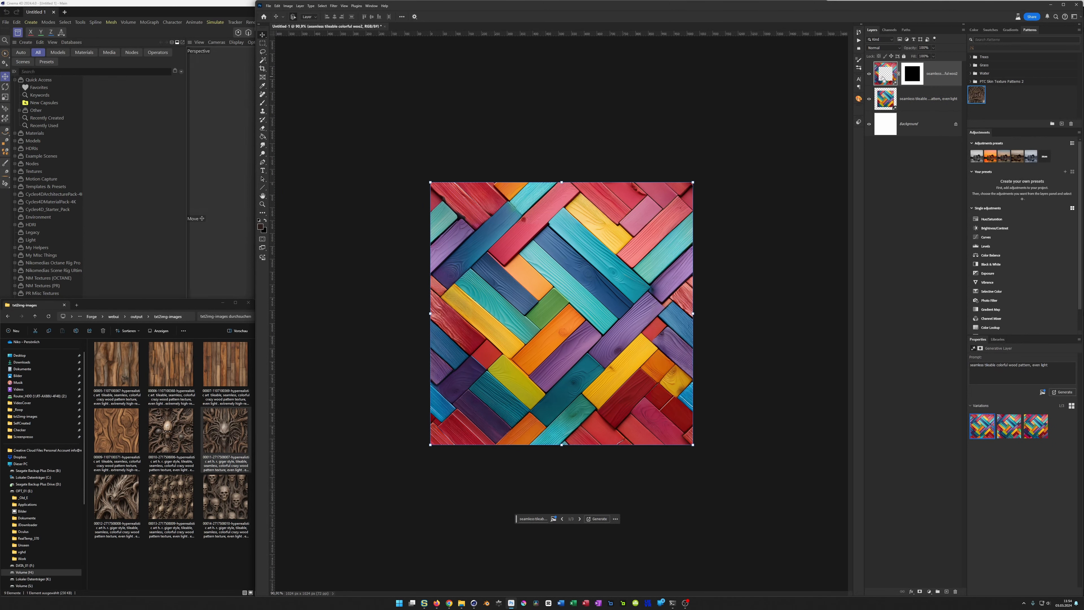
pyautogui.hotkey('ctrl', 'alt', 'shift', 'e')
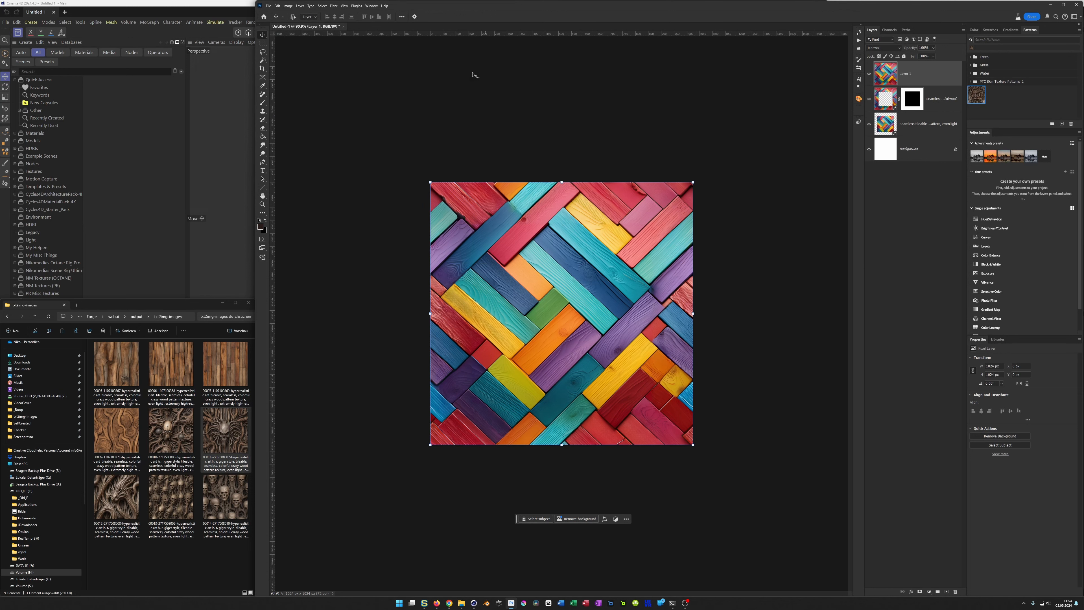
pyautogui.click(334, 6)
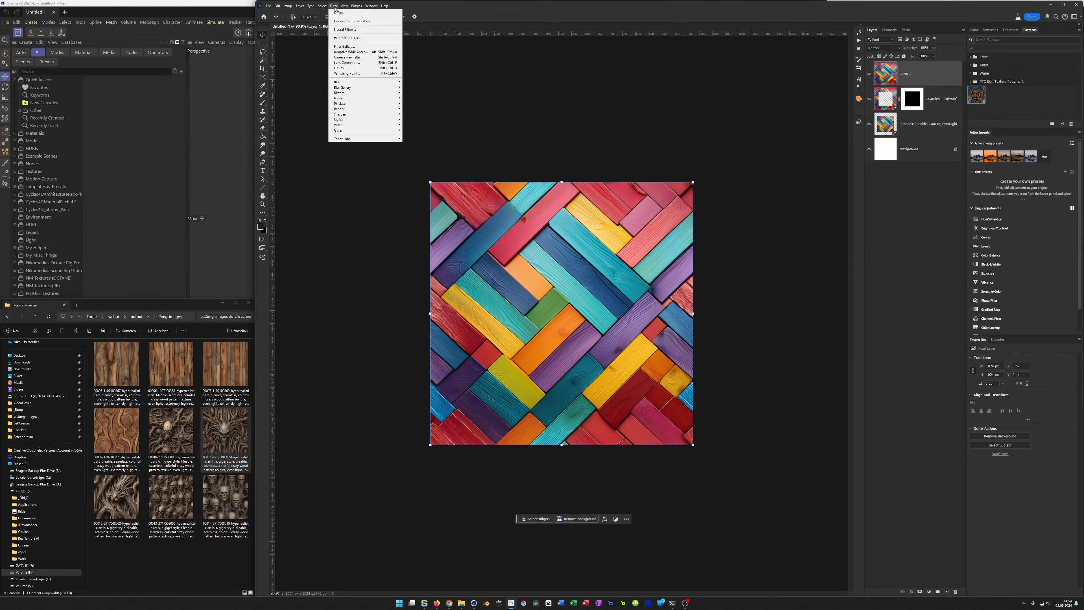
pyautogui.click(347, 14)
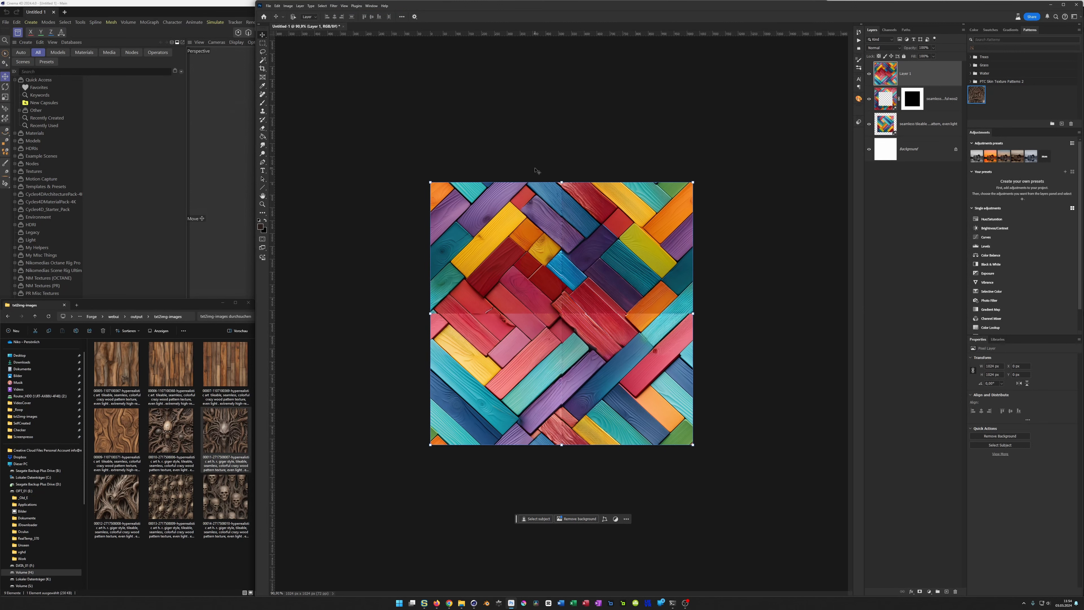
# Step: Select a cross-shaped strip over the horizontal and vertical centre seams and run Generative Fill on it without a prompt
pyautogui.click(262, 43)
pyautogui.moveTo(425, 307); pyautogui.dragTo(697, 323)
pyautogui.keyDown('shift'); pyautogui.moveTo(557, 176); pyautogui.dragTo(567, 454); pyautogui.keyUp('shift')
pyautogui.click(537, 518)
pyautogui.press('Return')
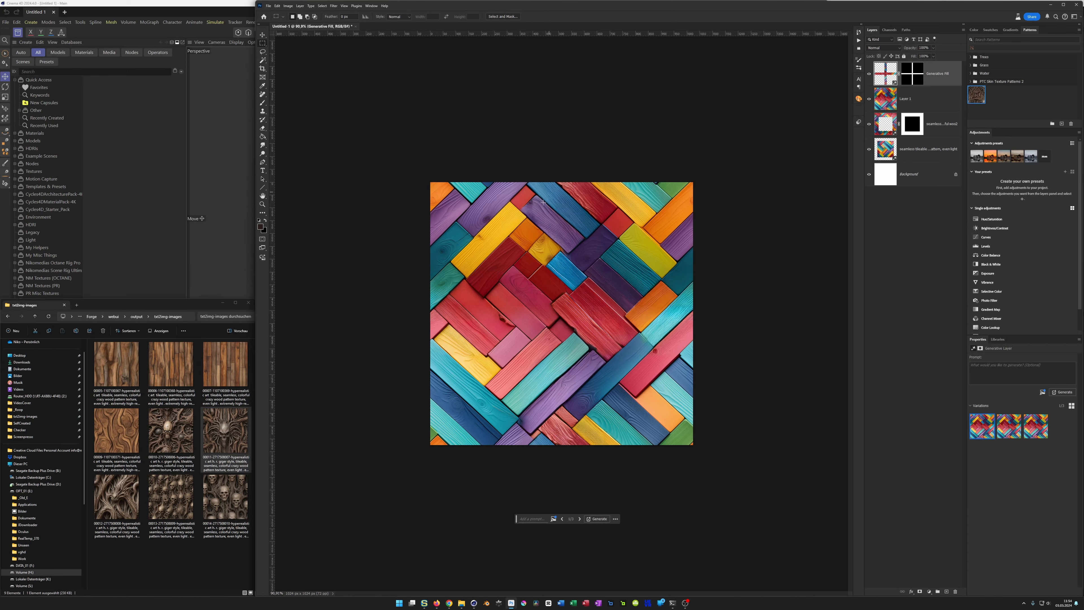
# Step: Check the repaired plank texture for seams in Pattern Preview, and turn the preview off again
pyautogui.keyDown('alt'); pyautogui.scroll(-3, 562, 274); pyautogui.keyUp('alt')
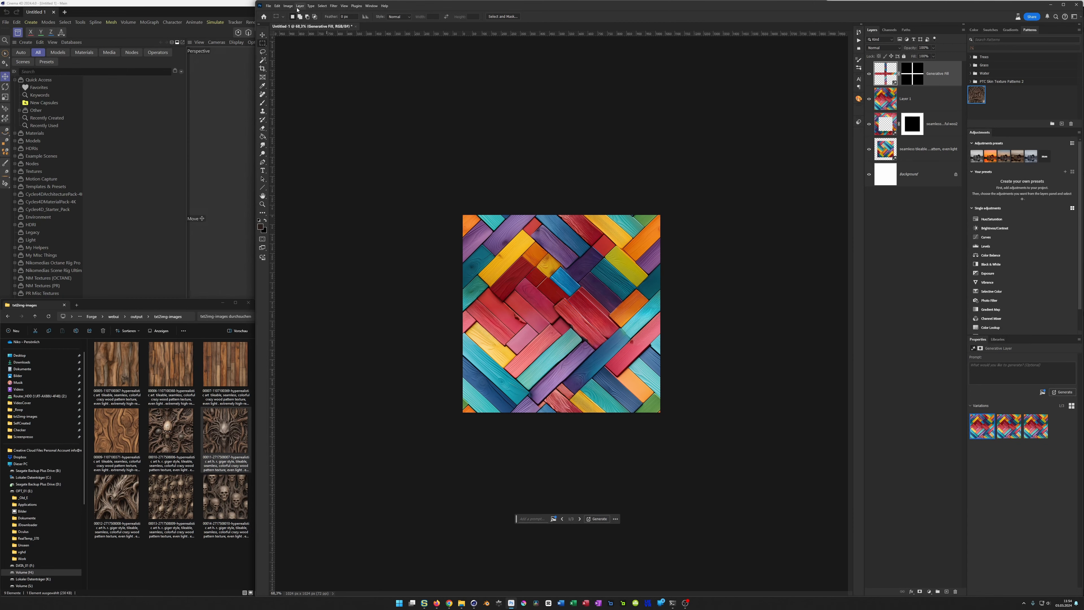
pyautogui.click(343, 5)
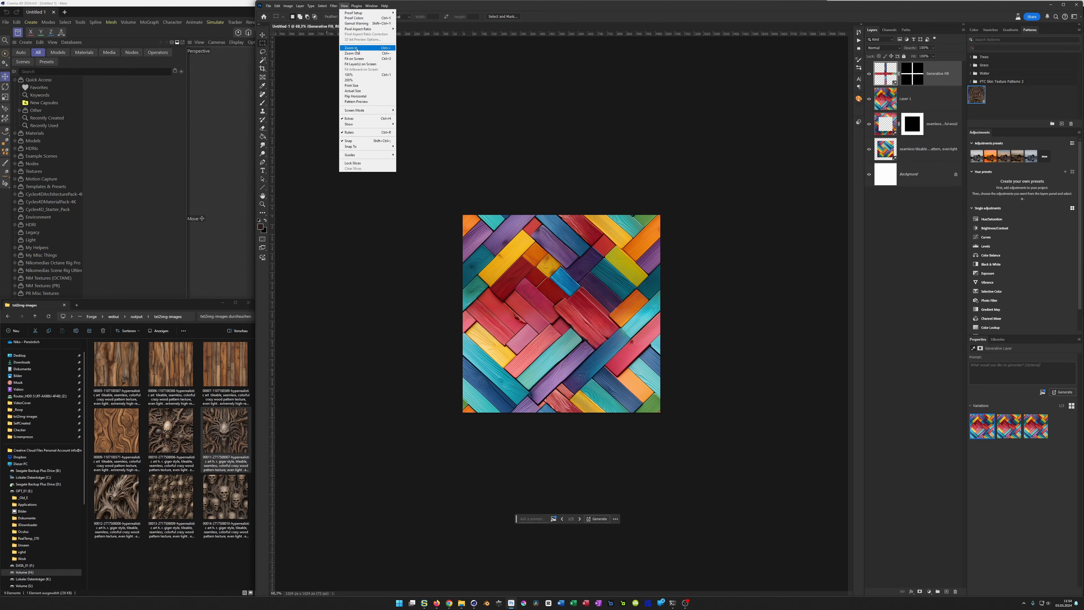
pyautogui.click(370, 103)
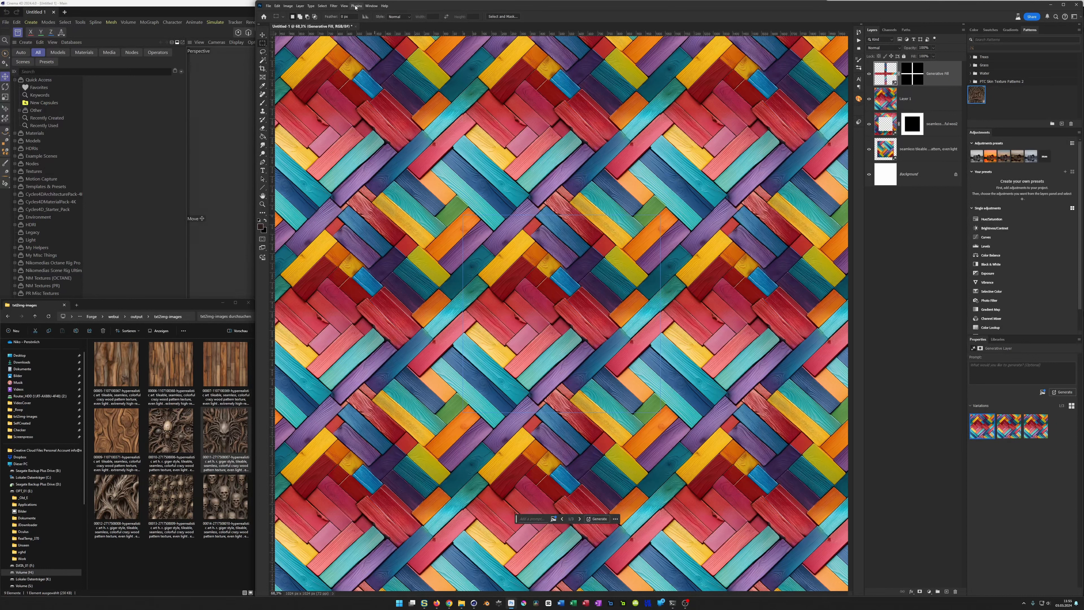
pyautogui.click(344, 5)
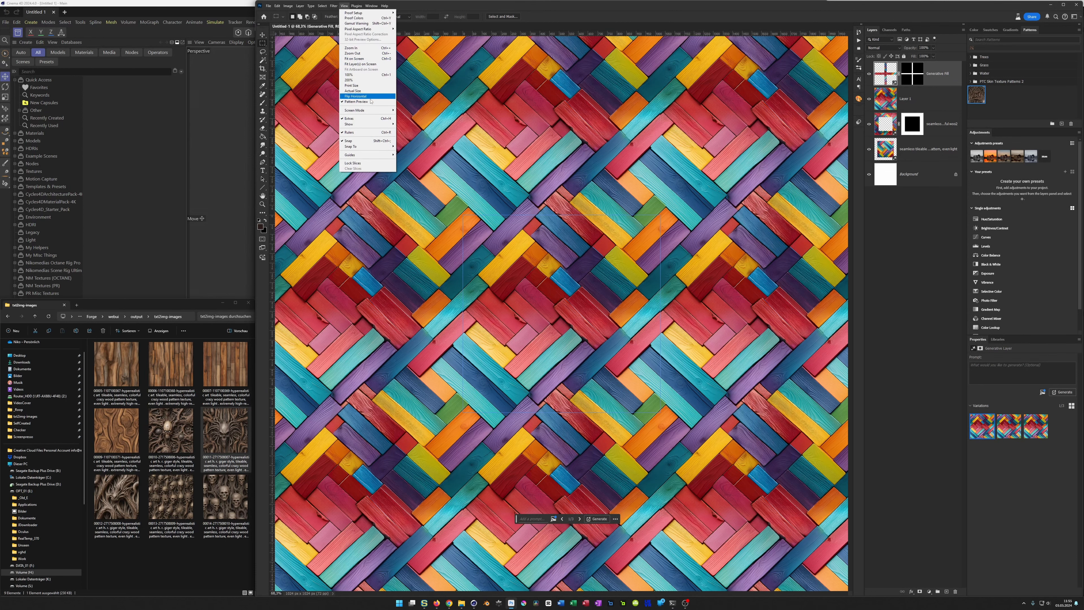
pyautogui.click(370, 103)
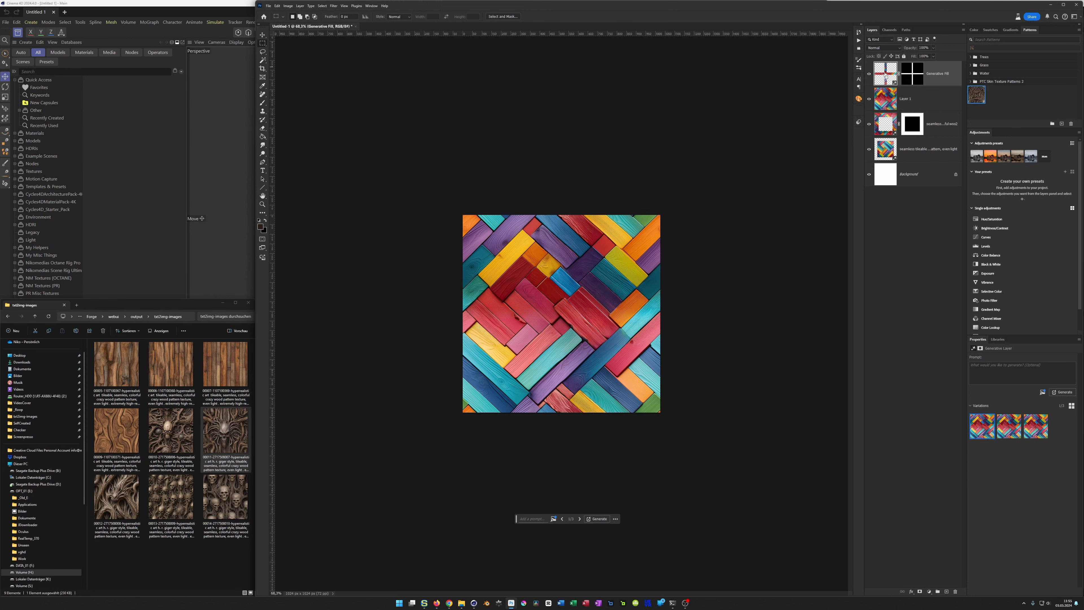
# Step: Stamp the visible layers into a new layer and save the texture as the JPEG "Colorful-Wood_002_DIF" with Maximum quality in the SelfCreated folder
pyautogui.hotkey('ctrl', 'shift', 'alt', 'e')
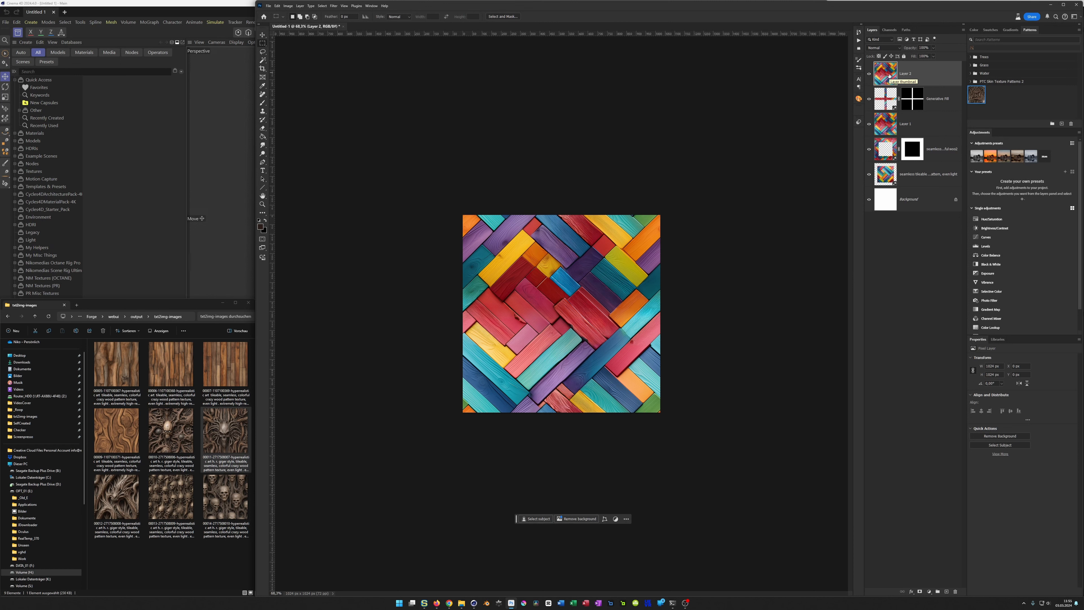
pyautogui.hotkey('ctrl', 's')
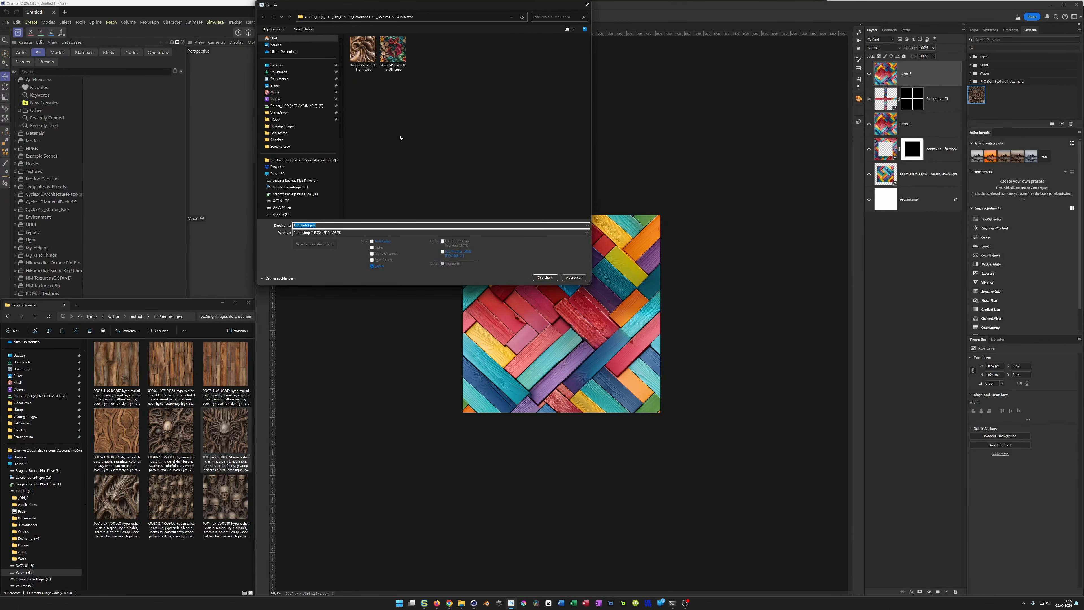
pyautogui.press('Tab')
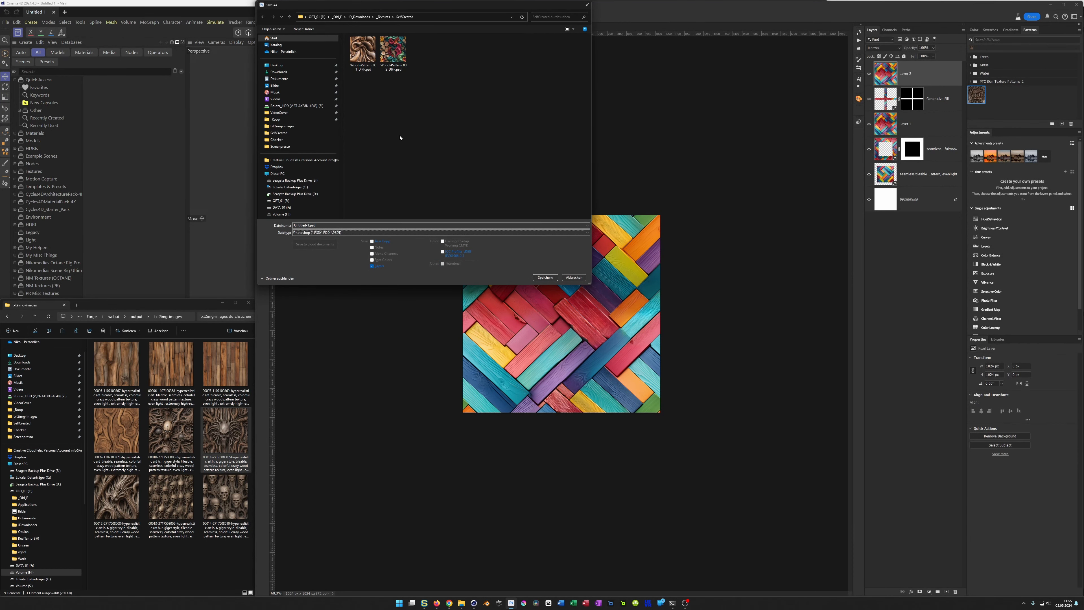
pyautogui.press('j')
pyautogui.hotkey('shift', 'Tab')
pyautogui.write('co')
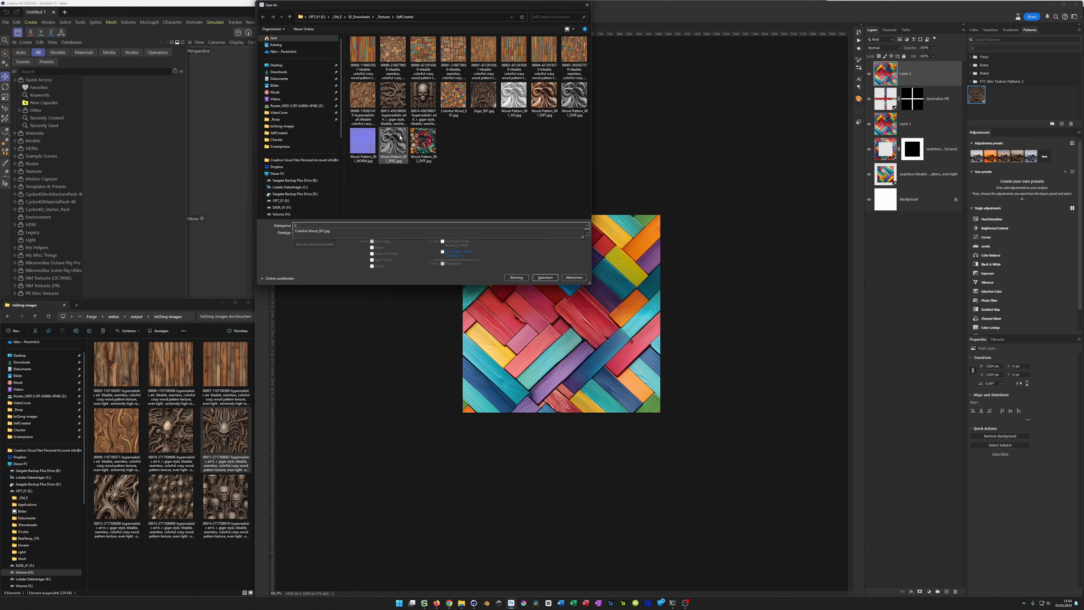
pyautogui.press('Down')
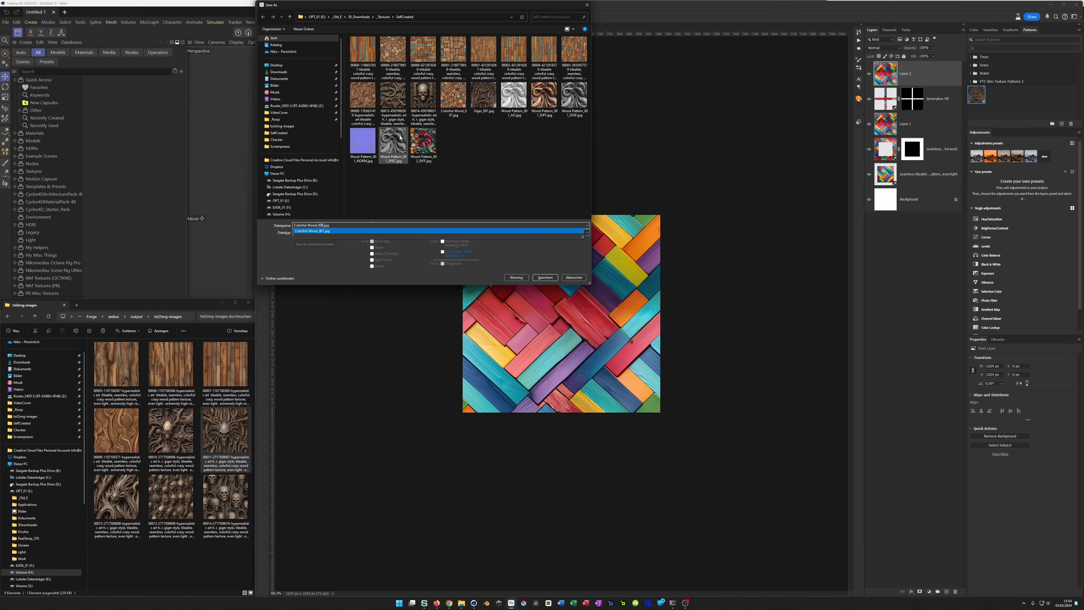
pyautogui.press('Delete')
pyautogui.write('2')
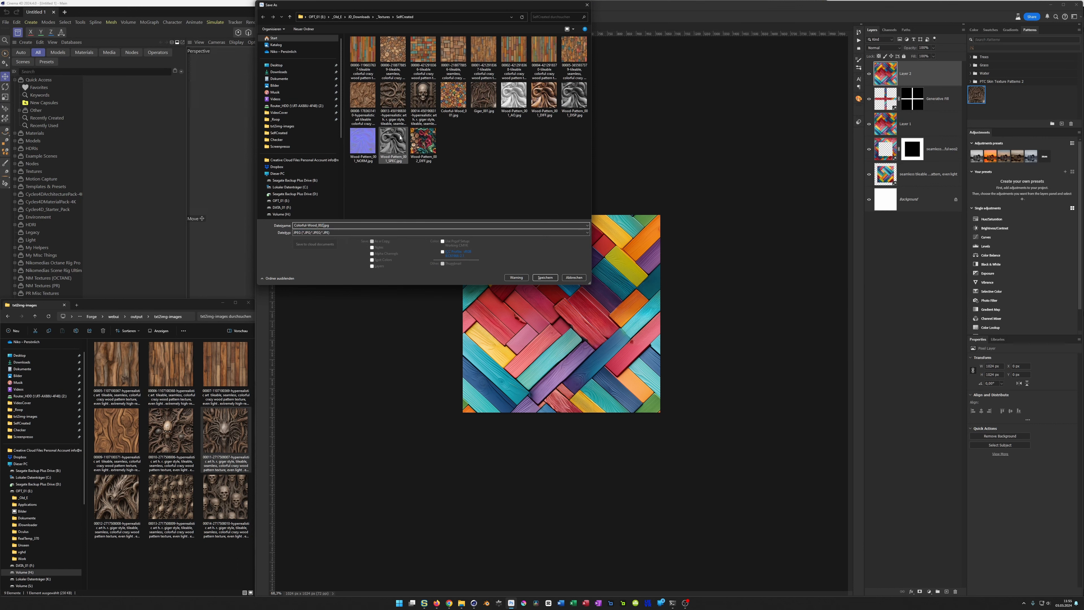
pyautogui.write('_DIFF')
pyautogui.press('Return')
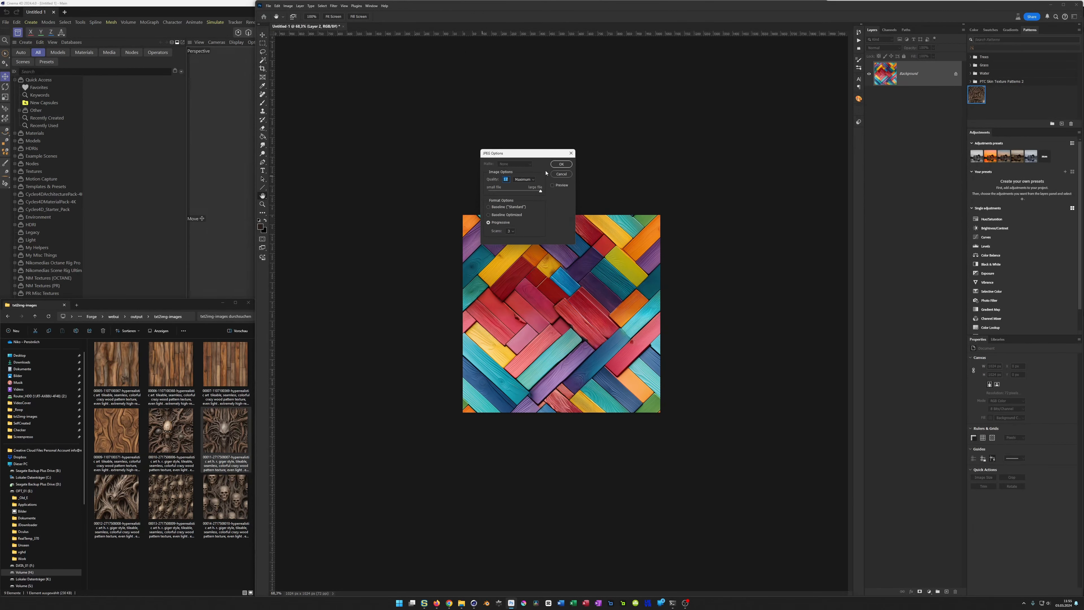
pyautogui.click(561, 164)
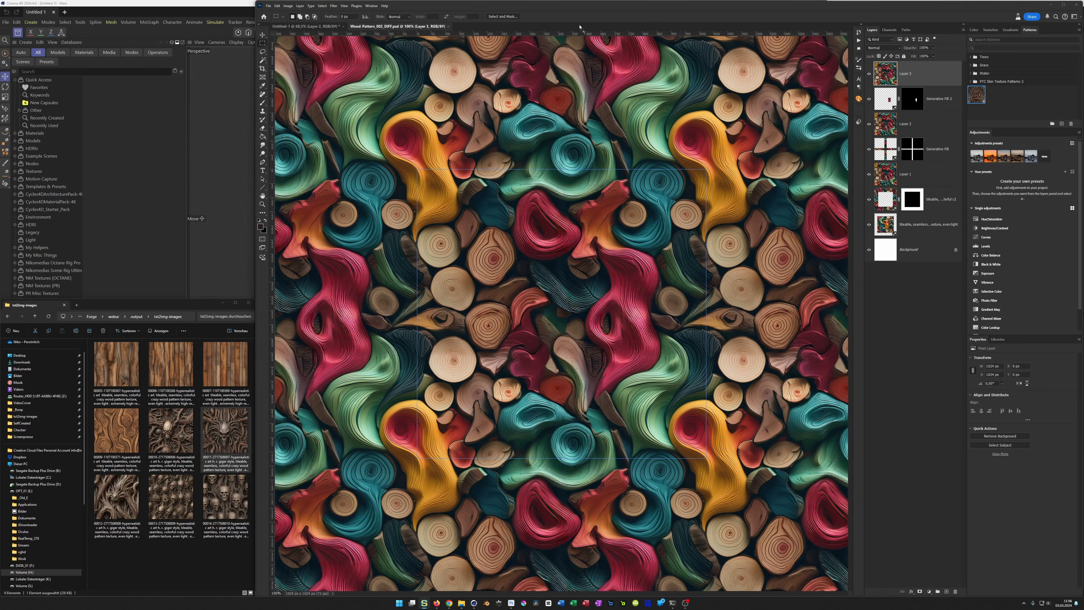
# Step: Review the Wood-Pattern_002_DIFF and Wood-Pattern_001_DIFF documents as tiled patterns, and return to the colourful plank document
pyautogui.moveTo(579, 25); pyautogui.dragTo(573, 17)
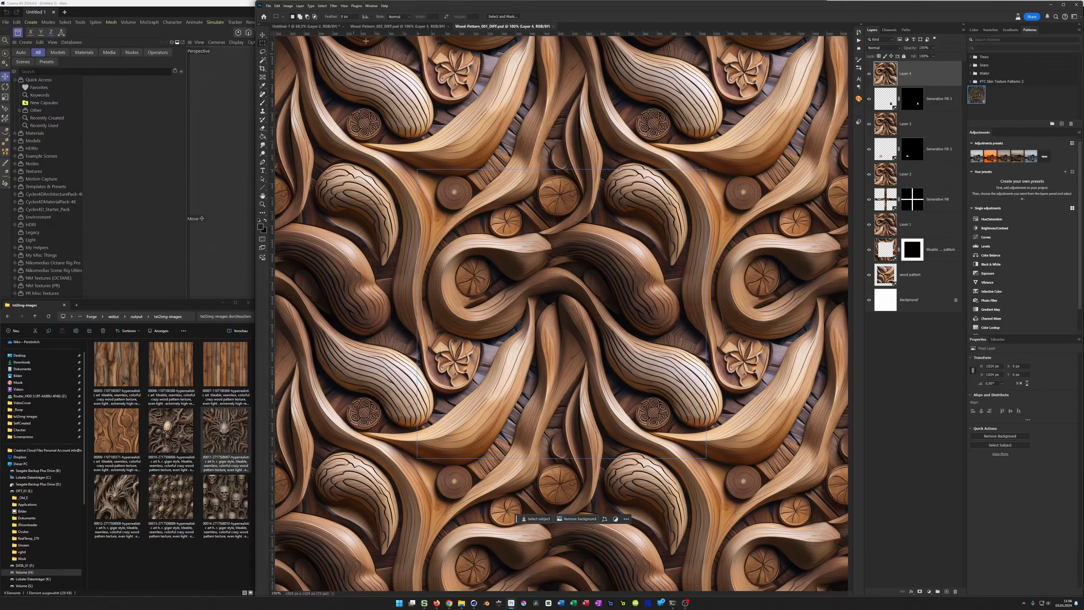
pyautogui.click(339, 27)
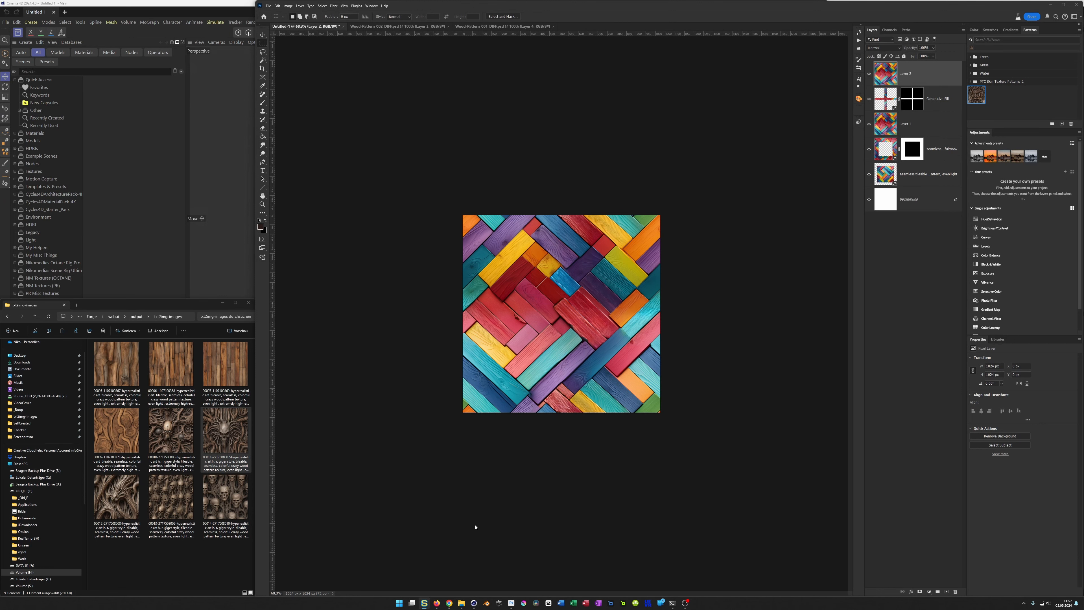
# Step: Switch to the browser, view the Materialize download page and its tutorials list, and close the tutorials page
pyautogui.click(436, 603)
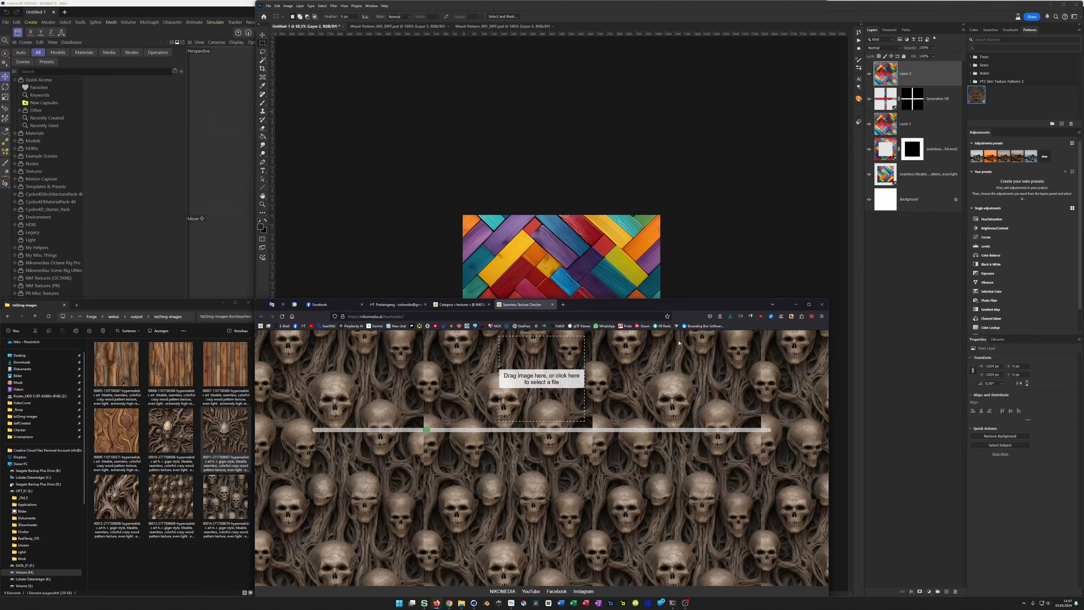
pyautogui.click(704, 325)
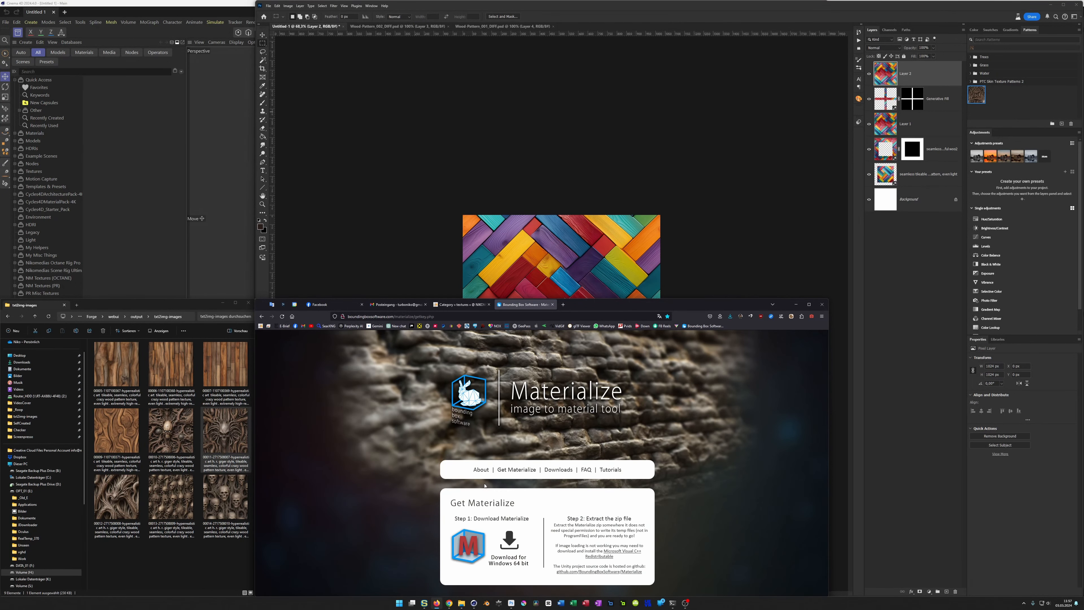
pyautogui.click(610, 469)
pyautogui.scroll(-2, 513, 477)
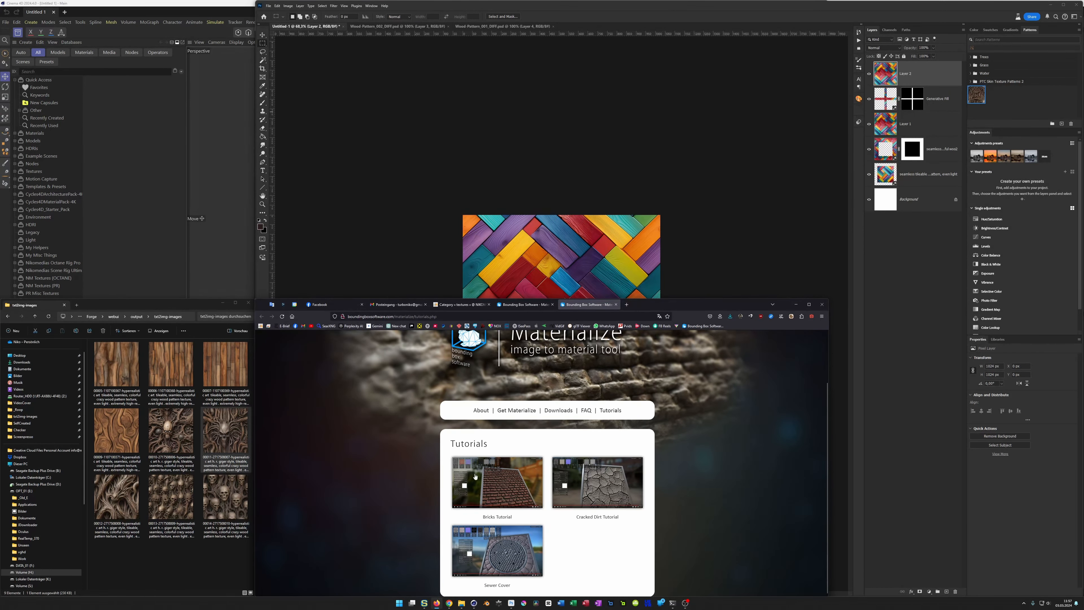
pyautogui.scroll(2, 478, 497)
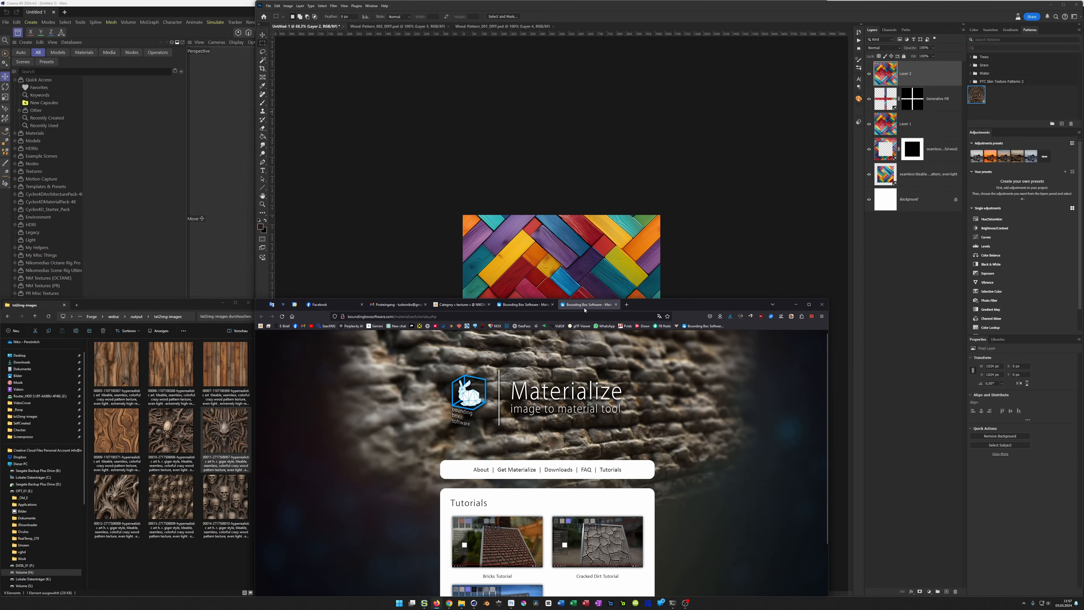
pyautogui.middleClick(586, 304)
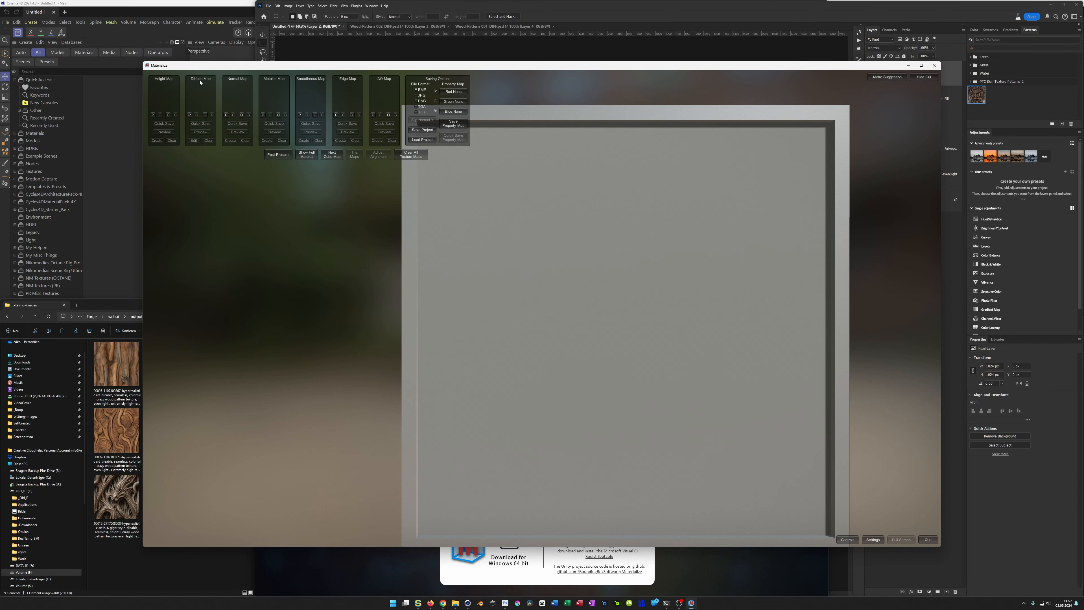
# Step: Load Colorful-Wood_002_DIFF.jpg from the copied SelfCreated directory as the diffuse map in Materialize
pyautogui.click(205, 115)
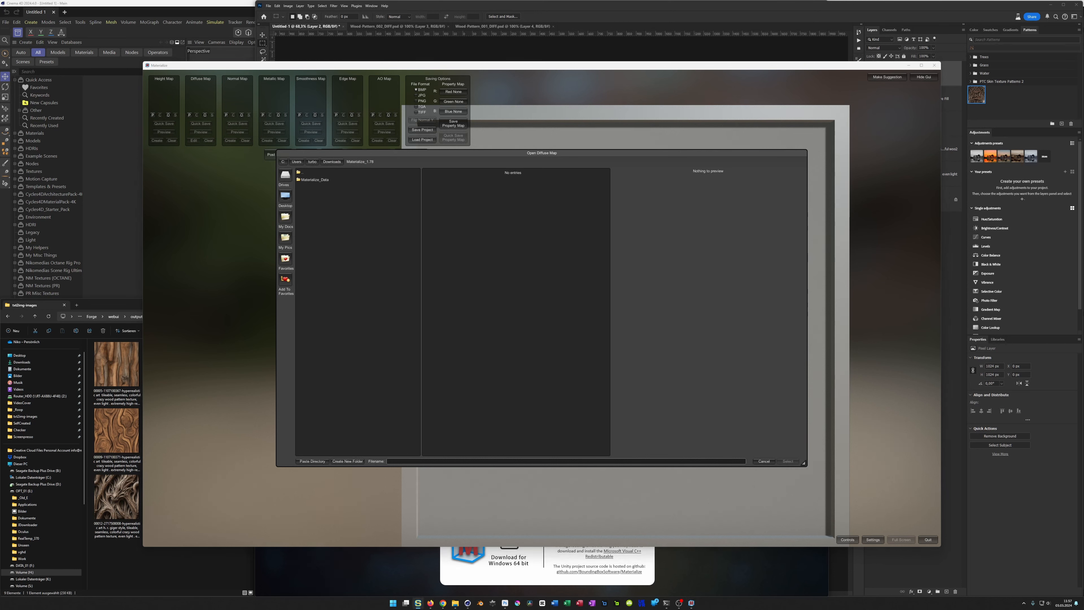
pyautogui.click(312, 461)
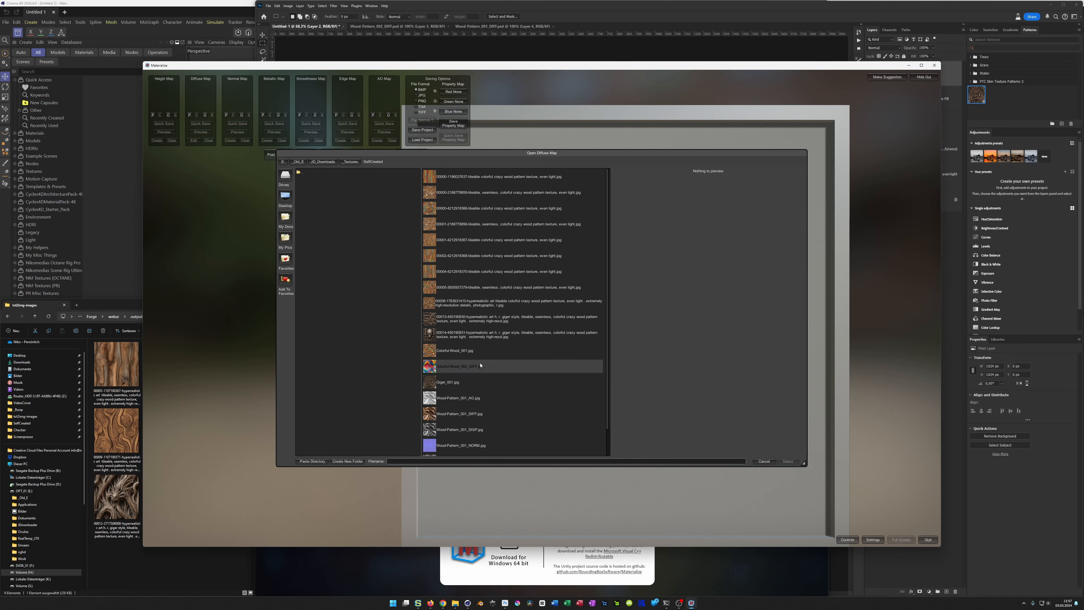
pyautogui.doubleClick(451, 366)
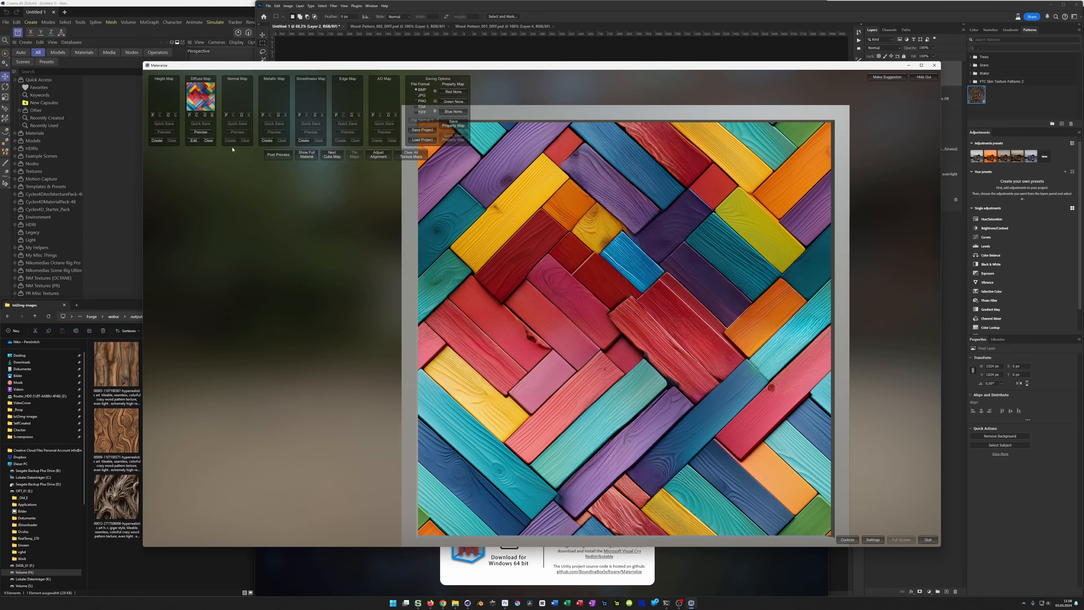
# Step: Generate a height map from the diffuse using the Details preset, fine-tune frequency weight, final gain and final contrast, and set it as height map
pyautogui.click(157, 140)
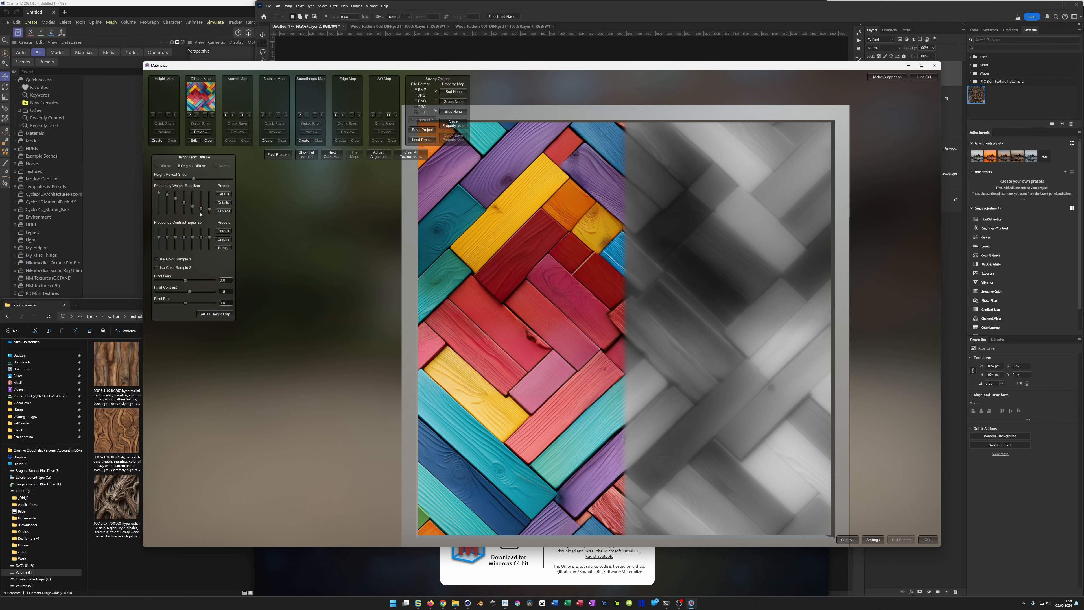
pyautogui.click(226, 202)
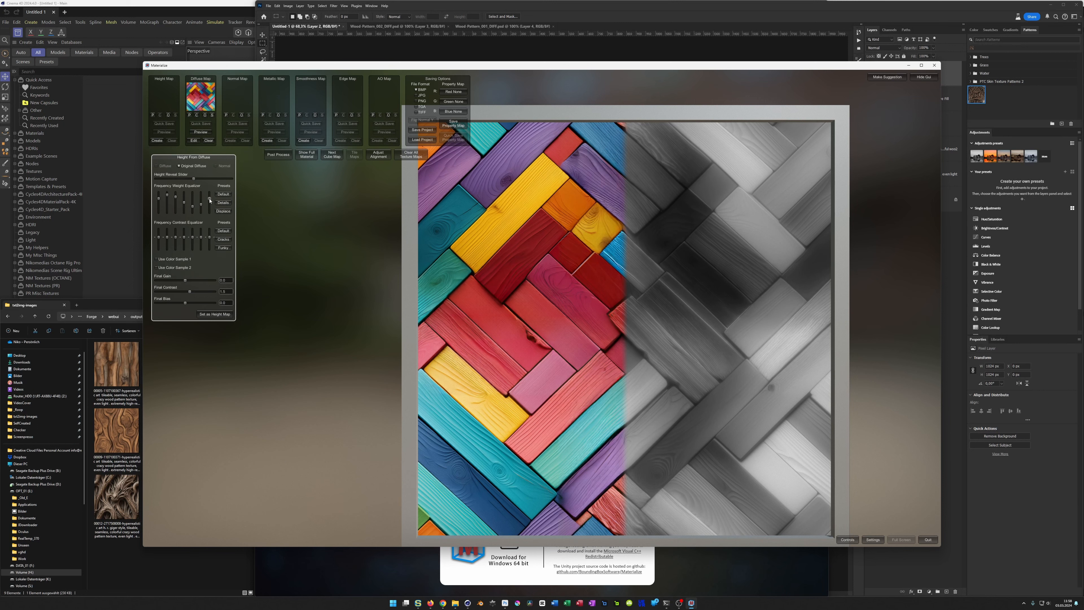
pyautogui.moveTo(209, 201); pyautogui.dragTo(209, 208)
pyautogui.moveTo(190, 281)
pyautogui.mouseDown()
pyautogui.moveTo(202, 285)
pyautogui.moveTo(187, 284)
pyautogui.mouseUp()
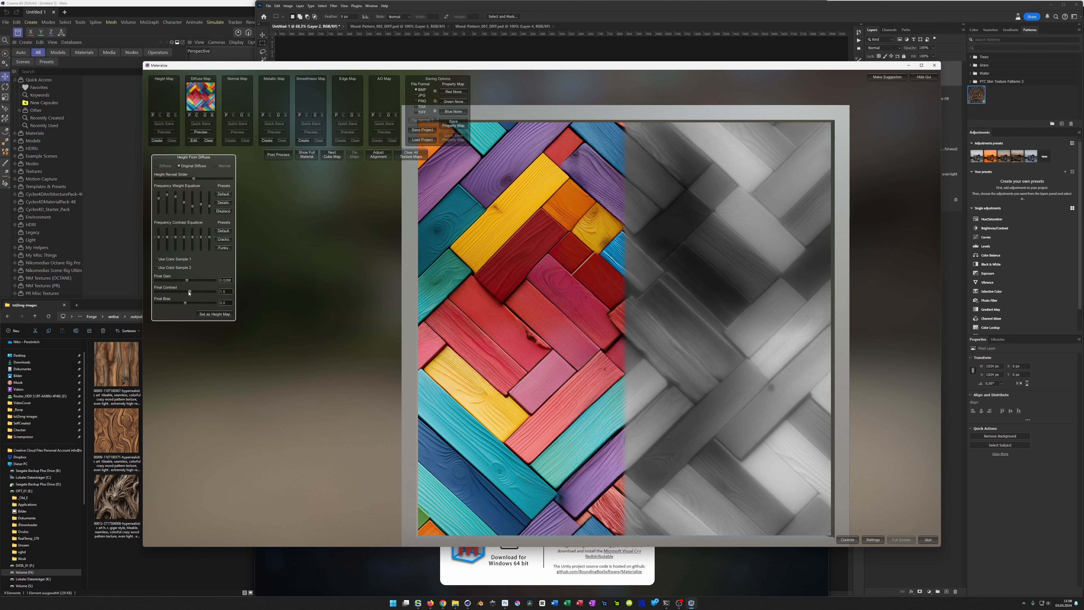
pyautogui.moveTo(189, 292); pyautogui.dragTo(188, 304)
pyautogui.click(214, 314)
# Step: Generate a normal map preview from the height map, and close Materialize
pyautogui.click(230, 140)
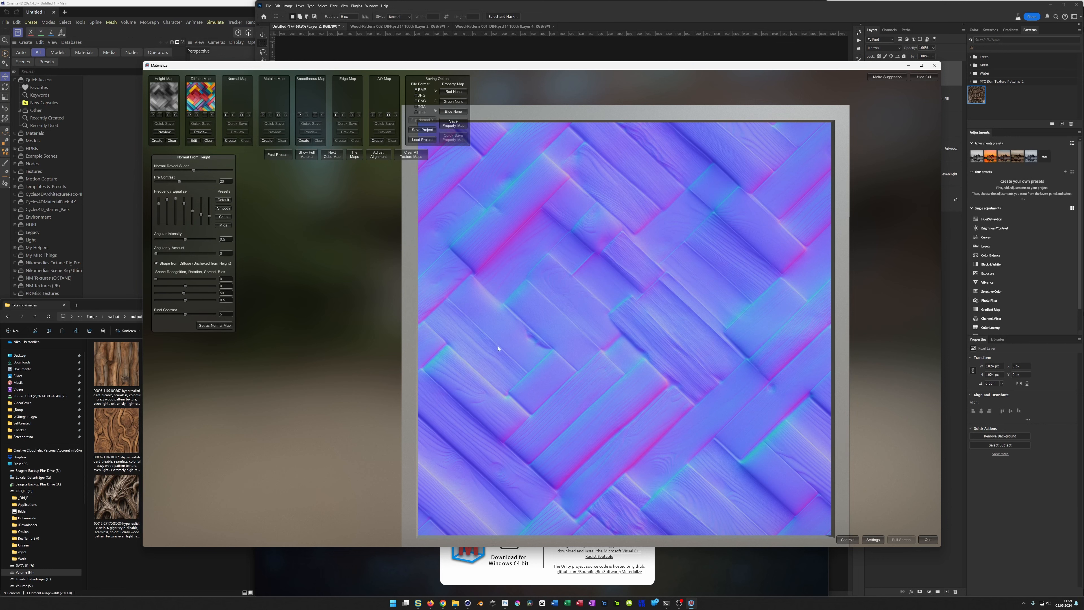
pyautogui.click(935, 66)
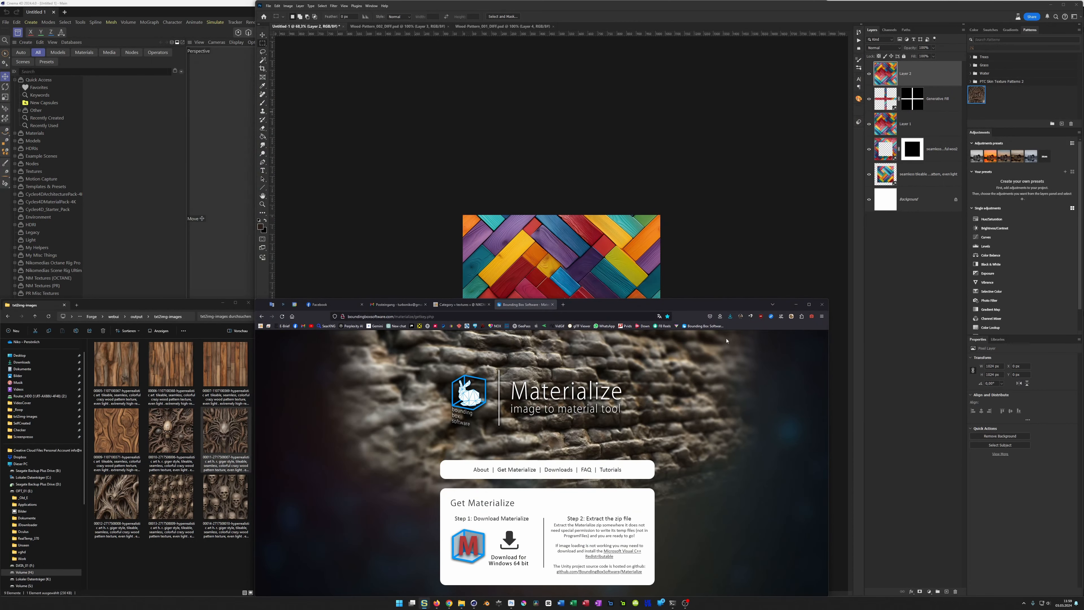
# Step: Open the NormalMap-Online site in the browser, stop the preview's rotation, and load Colorful-Wood_002_DIFF.jpg as the source image
pyautogui.click(676, 327)
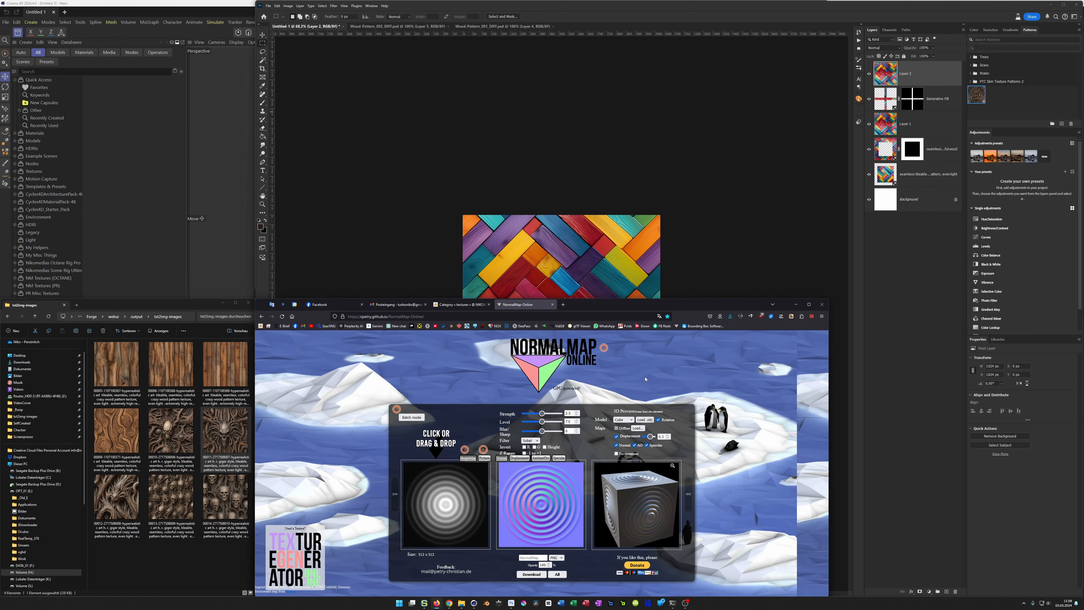
pyautogui.click(658, 420)
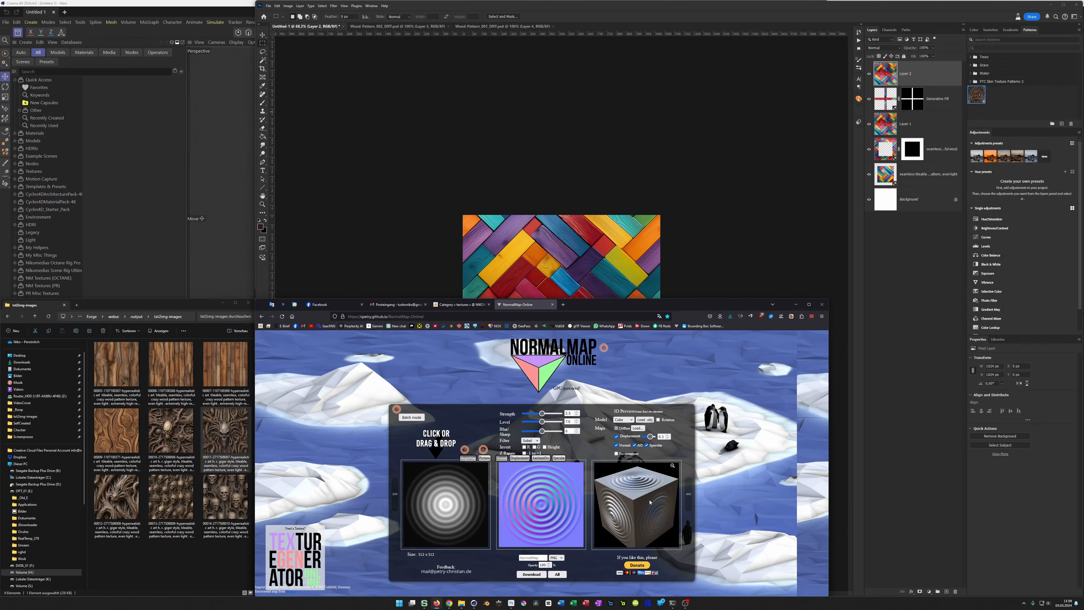
pyautogui.click(438, 496)
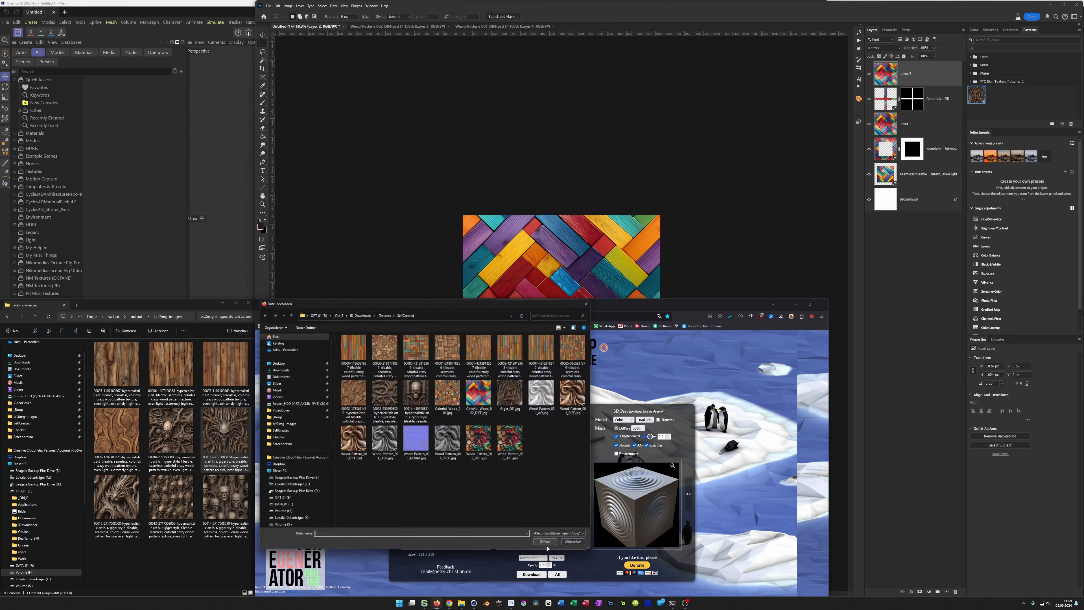
pyautogui.click(480, 394)
pyautogui.doubleClick(480, 396)
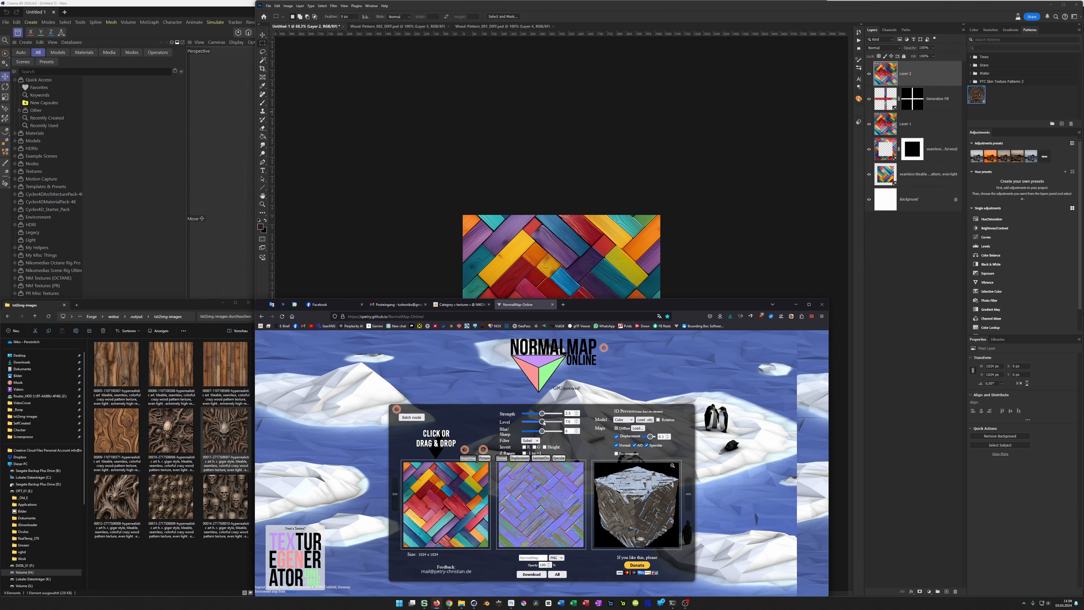
# Step: Set the normal map's level to 10, raise its strength slightly, and compare the filter options, ending on Sobel
pyautogui.moveTo(543, 422)
pyautogui.mouseDown()
pyautogui.moveTo(573, 426)
pyautogui.moveTo(561, 430)
pyautogui.mouseUp()
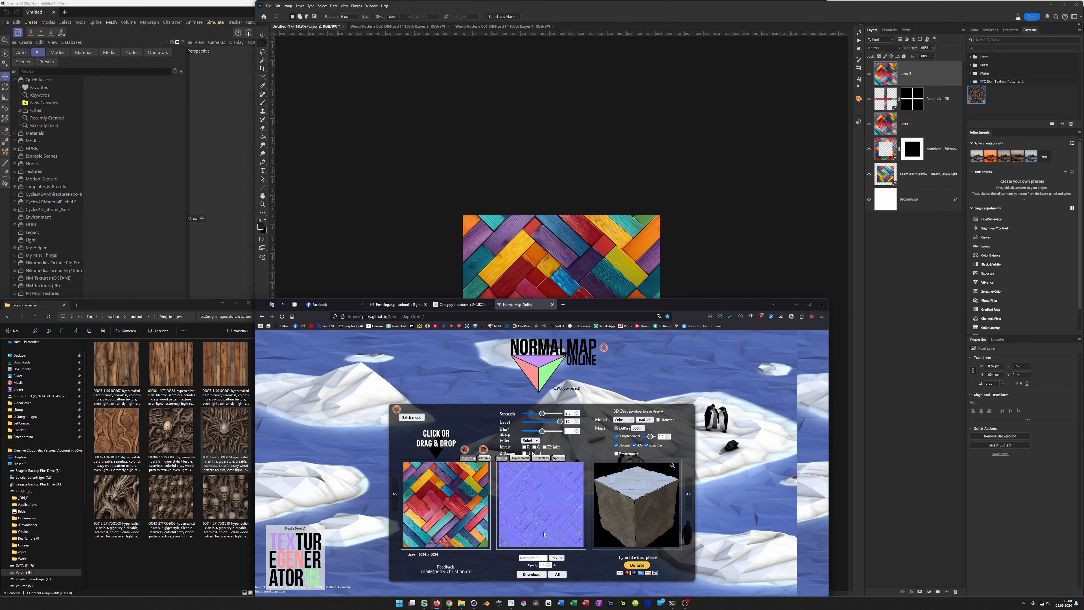
pyautogui.moveTo(542, 414); pyautogui.dragTo(547, 417)
pyautogui.click(531, 441)
pyautogui.click(529, 457)
pyautogui.click(530, 440)
pyautogui.click(531, 447)
# Step: Download the normal map in JPG format as Colorful-Wood_002_NORM in the SelfCreated folder
pyautogui.click(555, 557)
pyautogui.click(561, 573)
pyautogui.click(535, 576)
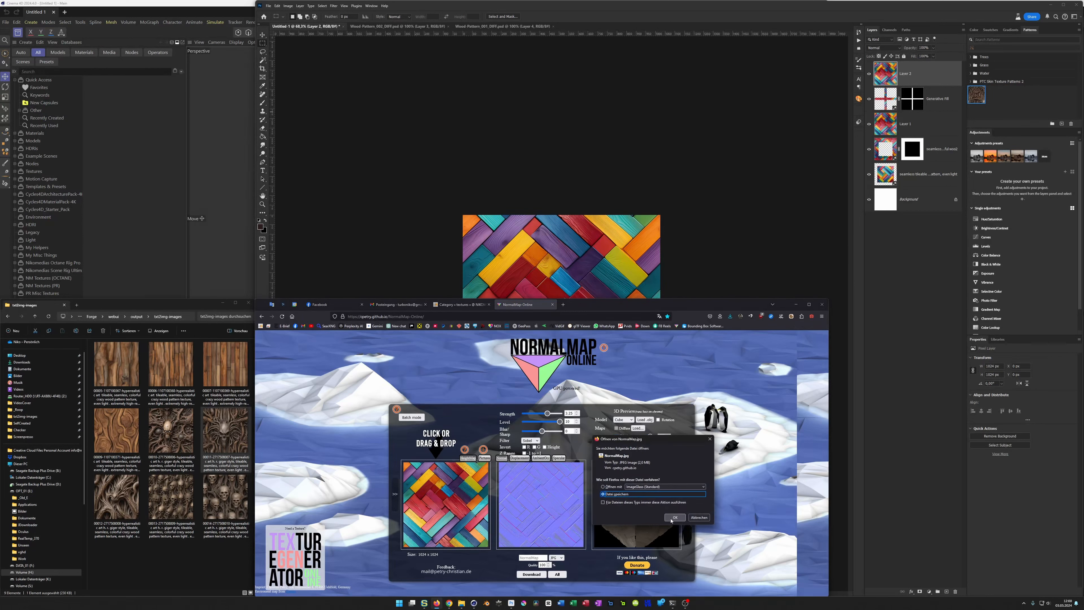
pyautogui.click(484, 395)
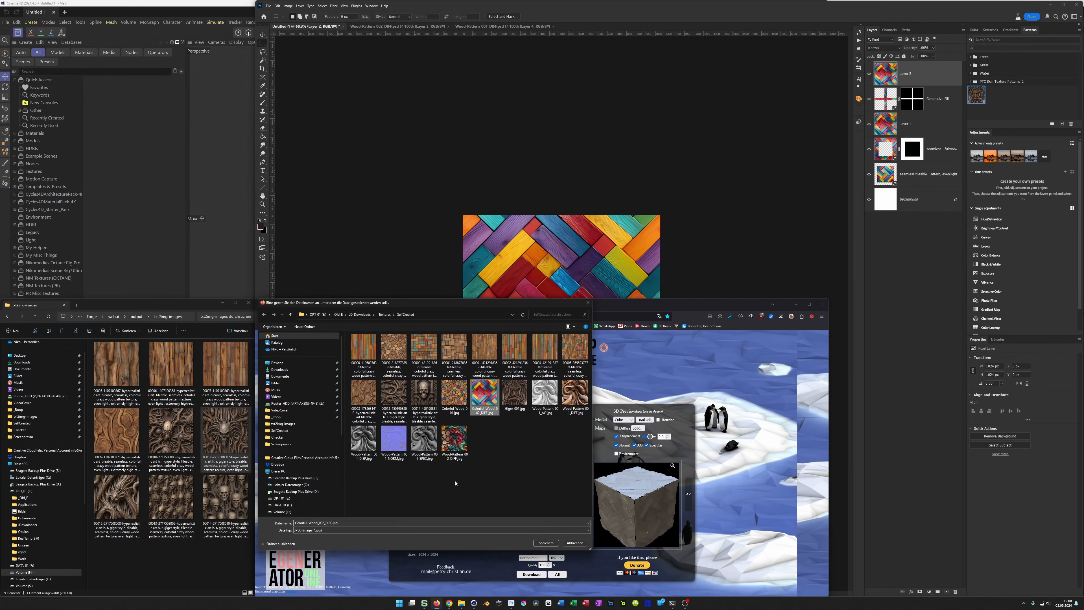
pyautogui.click(428, 522)
pyautogui.click(434, 518)
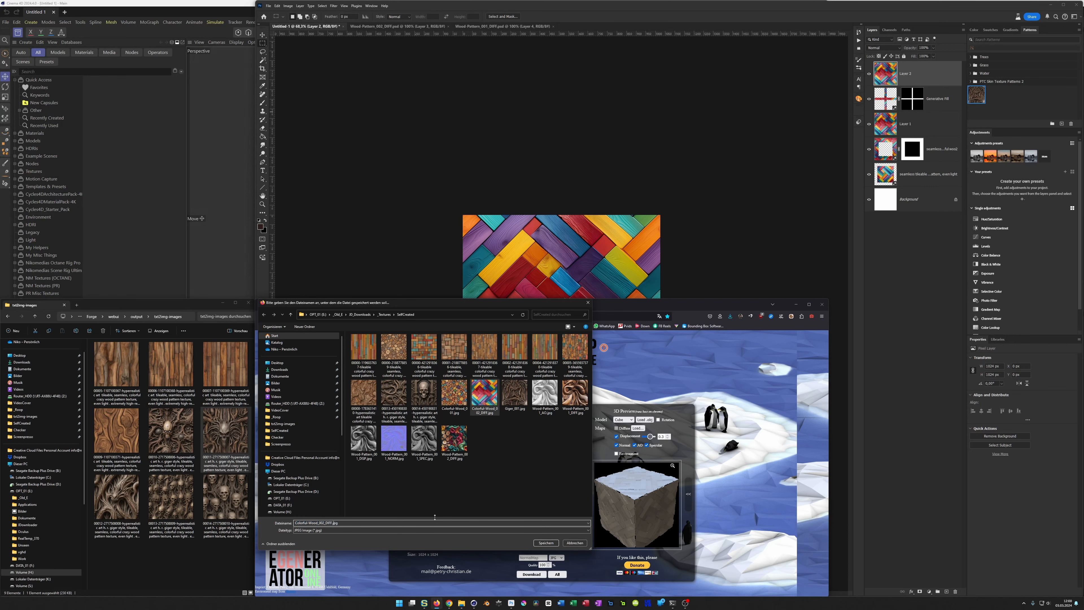
pyautogui.write('NO')
pyautogui.press('Return')
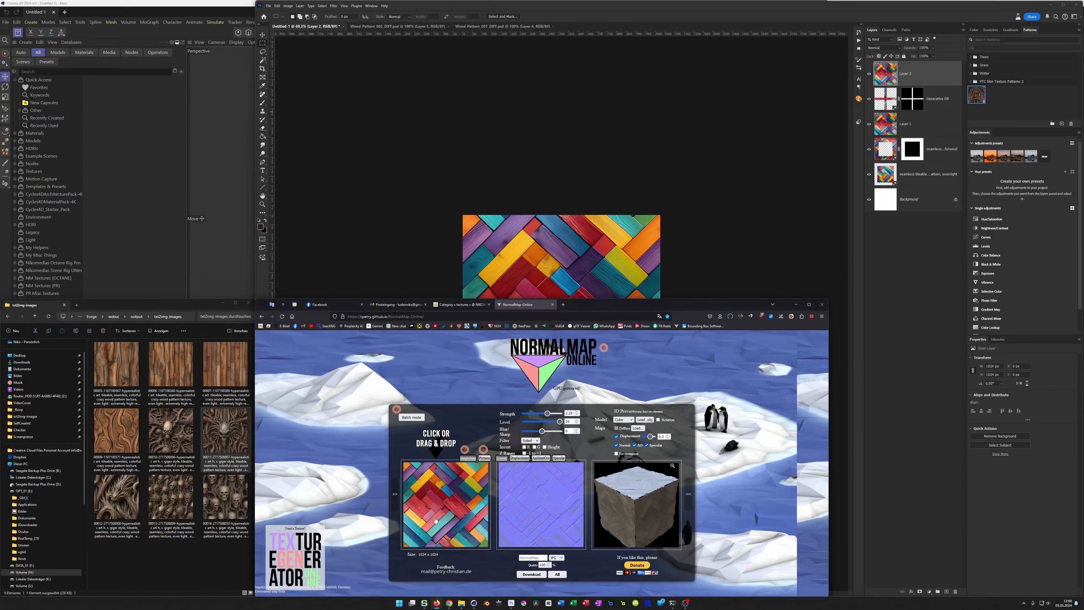
# Step: Show the displacement map, set its contrast to -0.4, reduce the blur/sharp value slightly, and compare the inverted version, leaving invert off
pyautogui.click(518, 458)
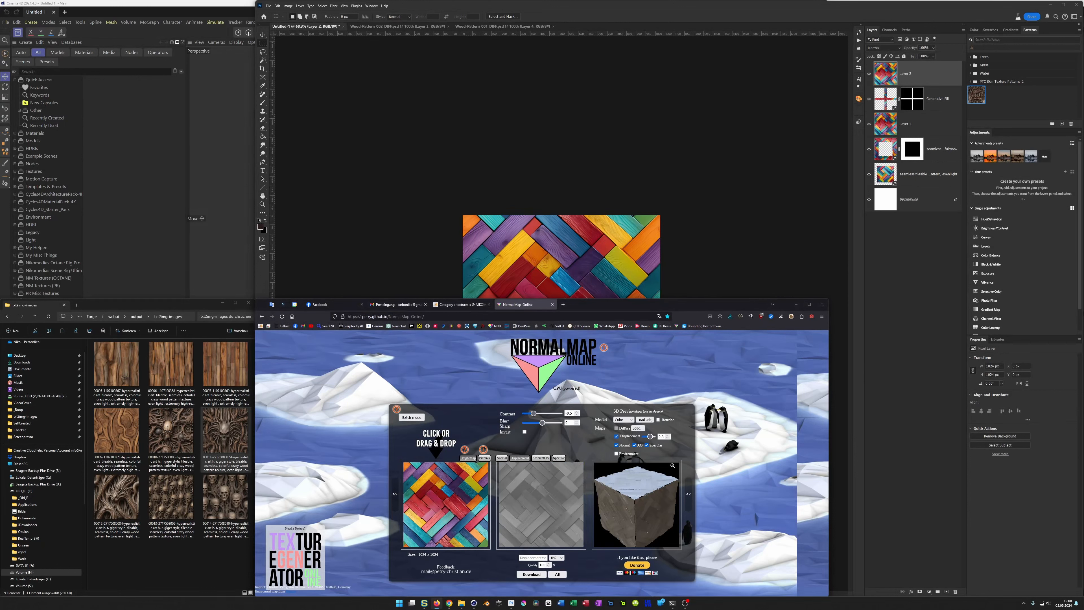
pyautogui.moveTo(533, 414); pyautogui.dragTo(533, 414)
pyautogui.moveTo(543, 426); pyautogui.dragTo(540, 425)
pyautogui.click(525, 432)
pyautogui.click(524, 432)
# Step: Download the displacement map as the JPG Colorful-Wood_002_DISP in the SelfCreated folder
pyautogui.click(531, 574)
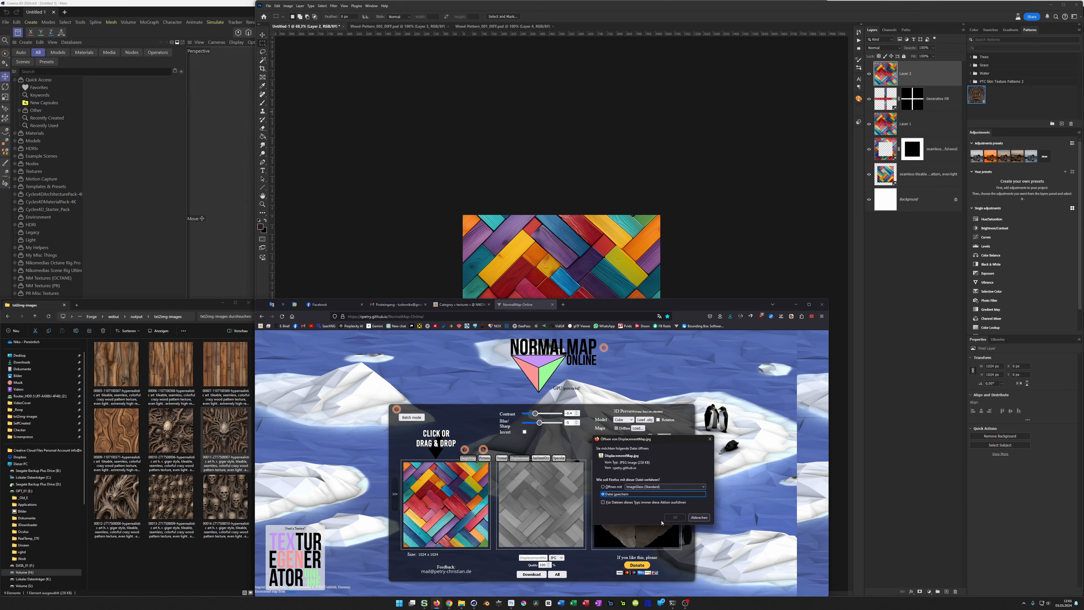
pyautogui.click(675, 517)
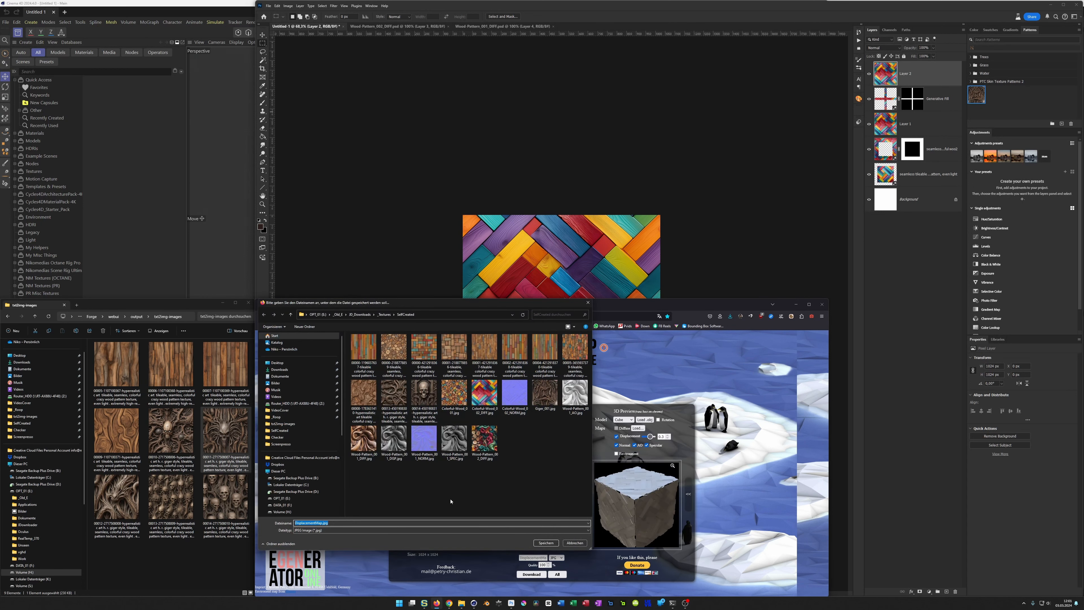
pyautogui.click(485, 393)
pyautogui.click(433, 522)
pyautogui.press('Left')
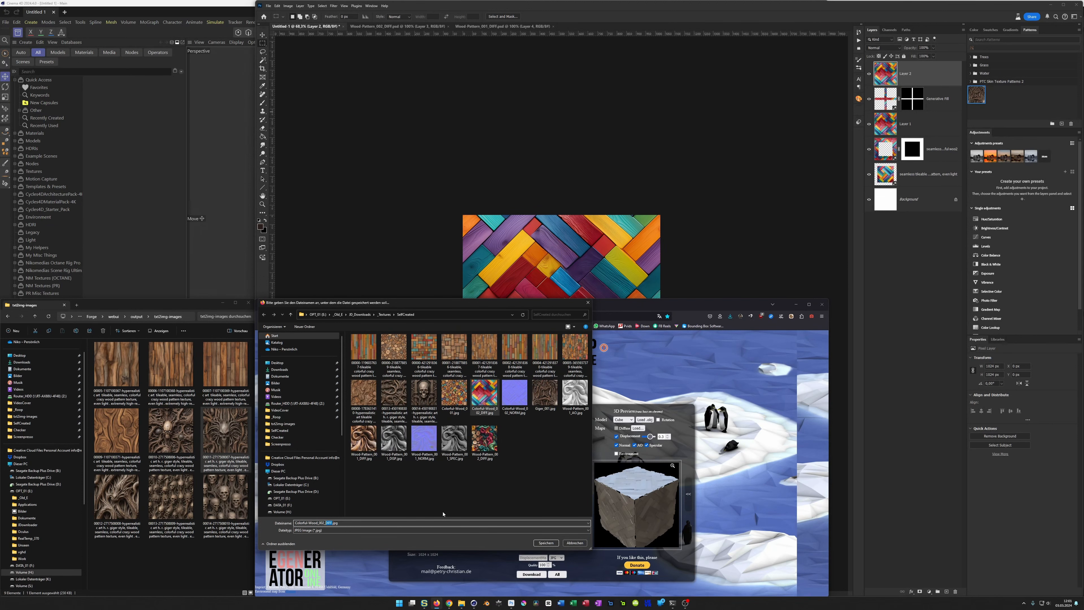
pyautogui.write('DI')
pyautogui.press('Return')
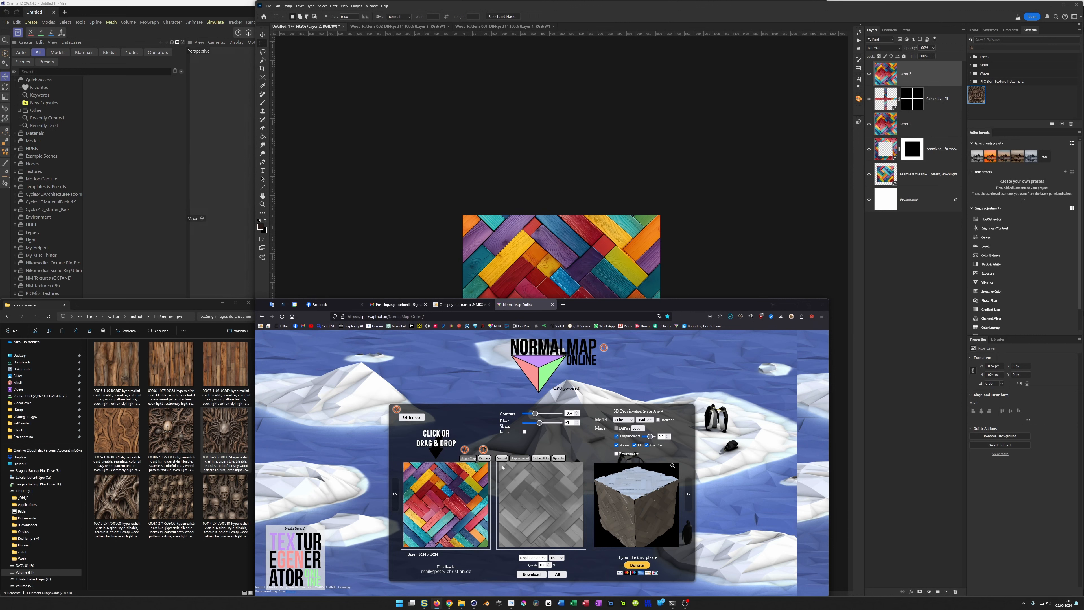
# Step: Show the ambient occlusion map, lower its strength slightly, and raise its blur/sharp value a little
pyautogui.click(540, 458)
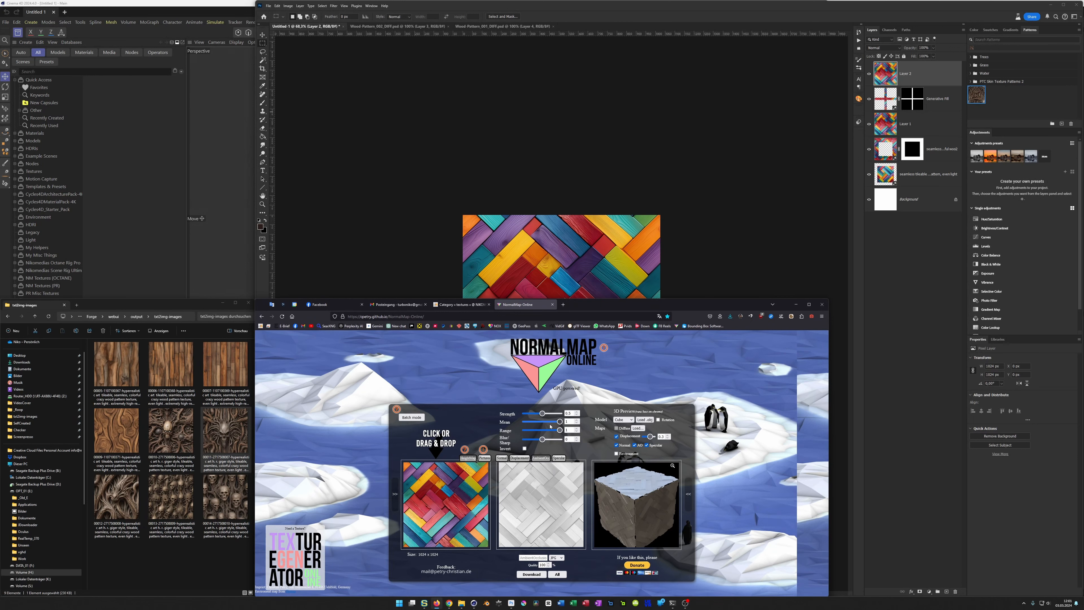
pyautogui.moveTo(543, 414); pyautogui.dragTo(542, 417)
pyautogui.moveTo(559, 431); pyautogui.dragTo(547, 442)
# Step: Download the ambient occlusion map as the JPG Colorful-Wood_002_AO in the SelfCreated folder
pyautogui.click(553, 574)
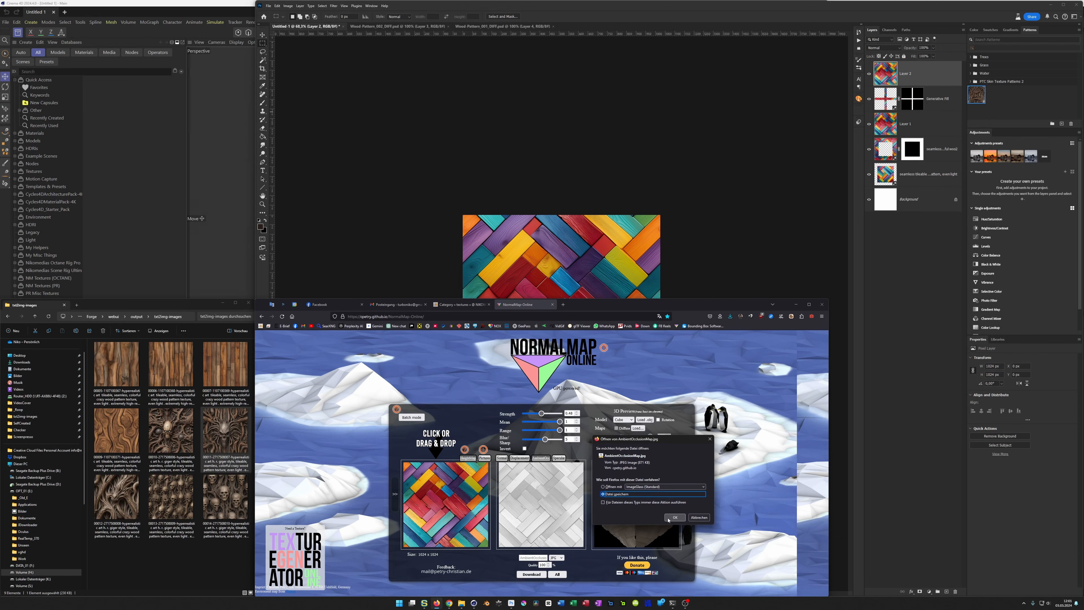
pyautogui.click(674, 517)
pyautogui.click(486, 392)
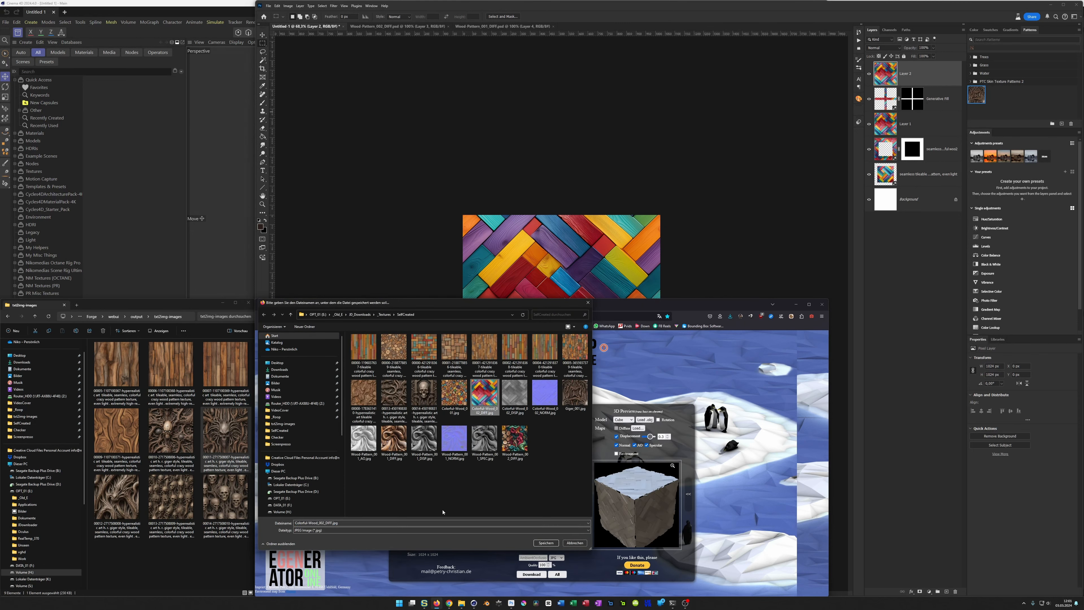
pyautogui.click(441, 523)
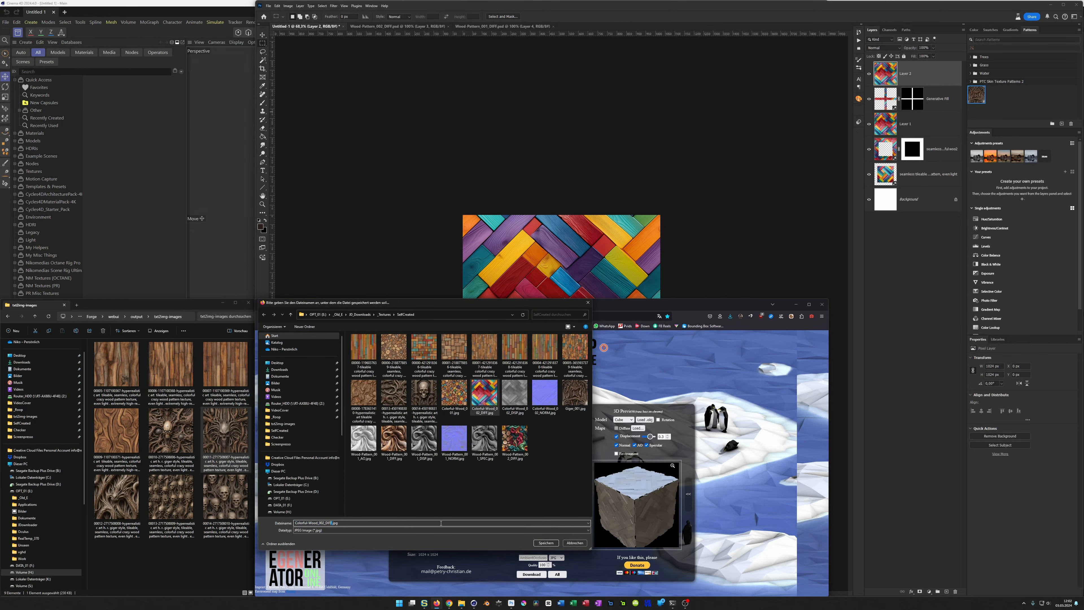
pyautogui.write('AO')
pyautogui.press('Return')
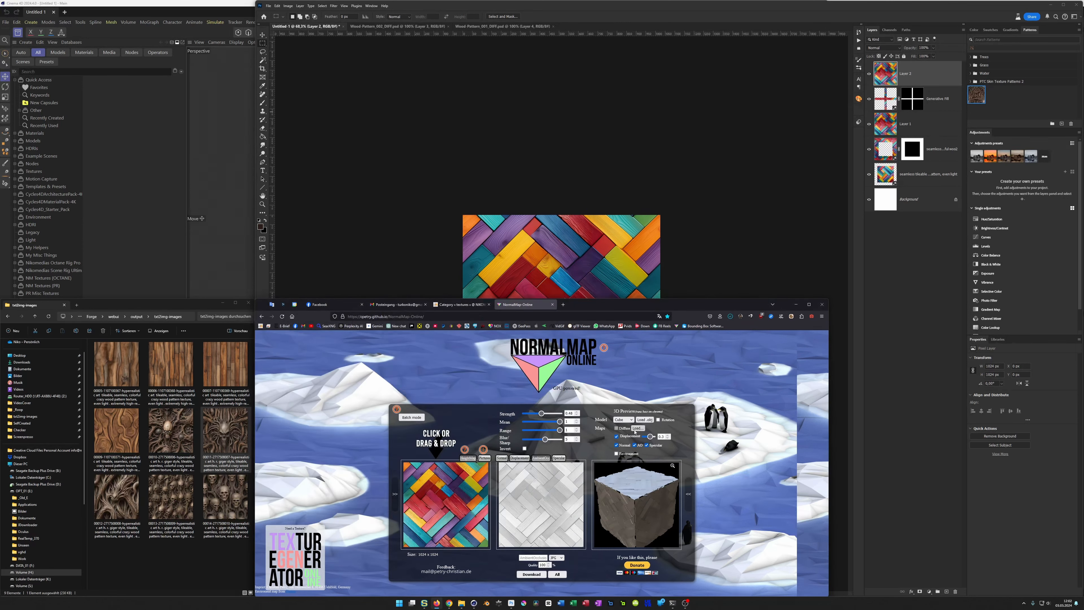
# Step: Load Colorful-Wood_002_DIFF.jpg as the diffuse map of the 3D preview
pyautogui.click(446, 504)
pyautogui.click(507, 396)
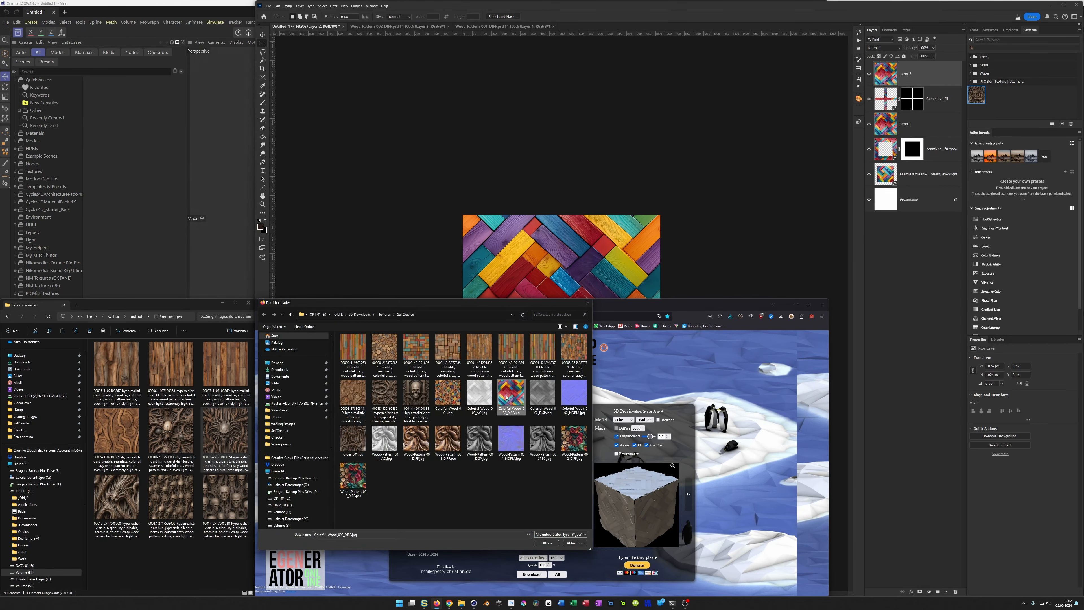
pyautogui.doubleClick(506, 397)
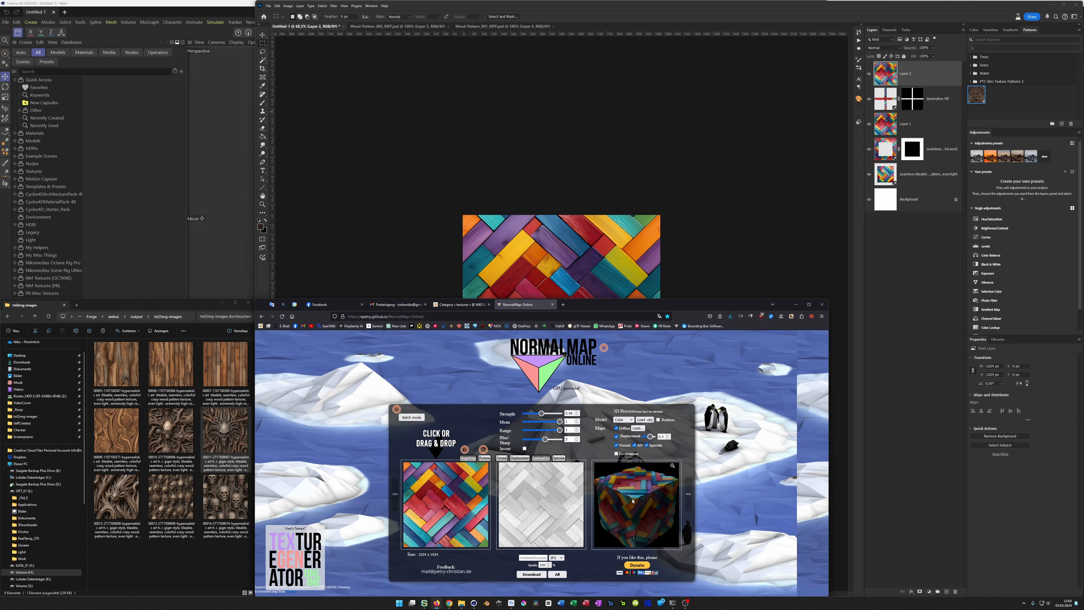
# Step: Inspect the 3D preview's environment option, model choices and OBJ loading, and view the specular map settings
pyautogui.click(616, 453)
pyautogui.click(616, 453)
pyautogui.click(631, 420)
pyautogui.click(631, 421)
pyautogui.click(648, 420)
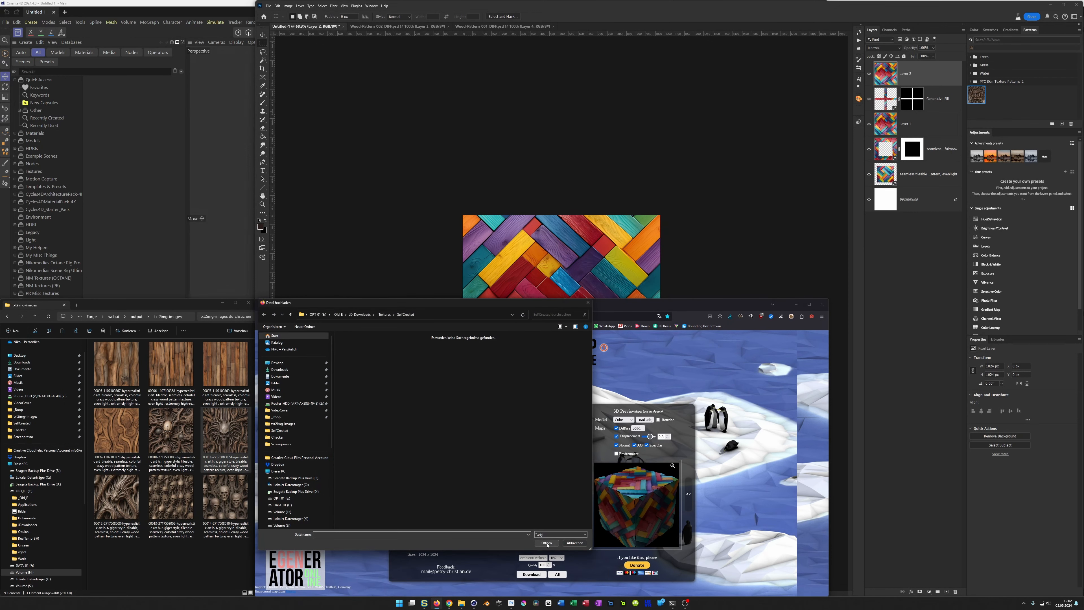
pyautogui.click(574, 543)
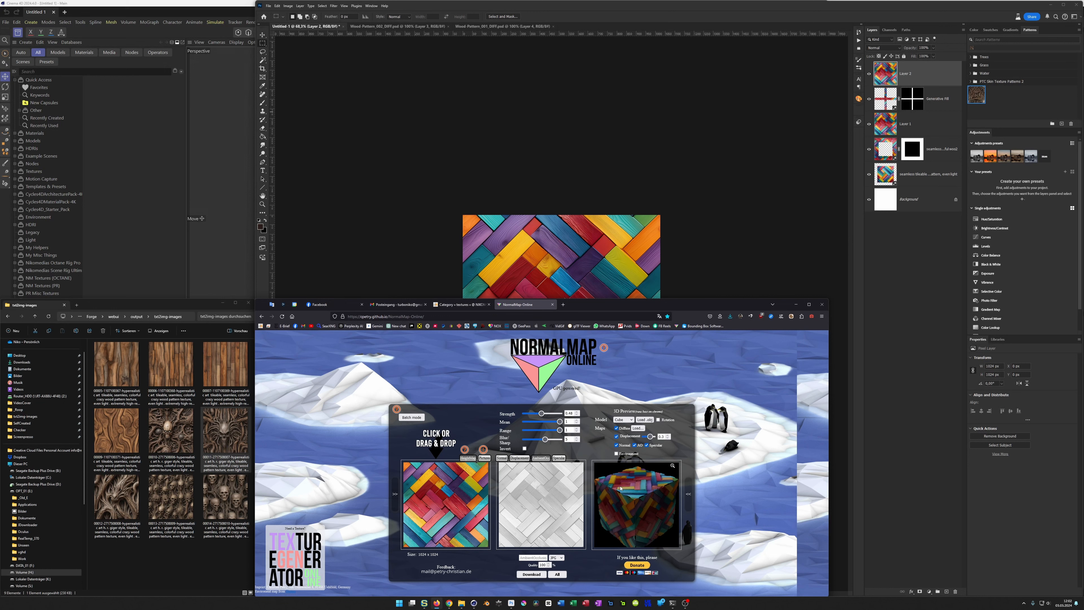
pyautogui.click(560, 458)
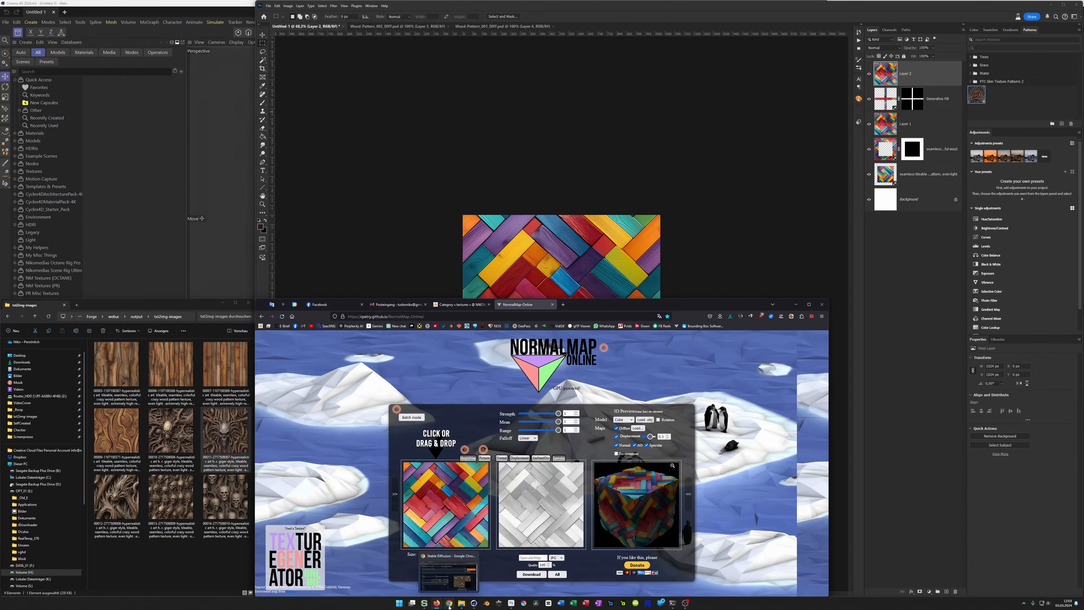
# Step: Switch to Cinema 4D and add a cube to the empty scene, viewed at an angle from above
pyautogui.click(473, 603)
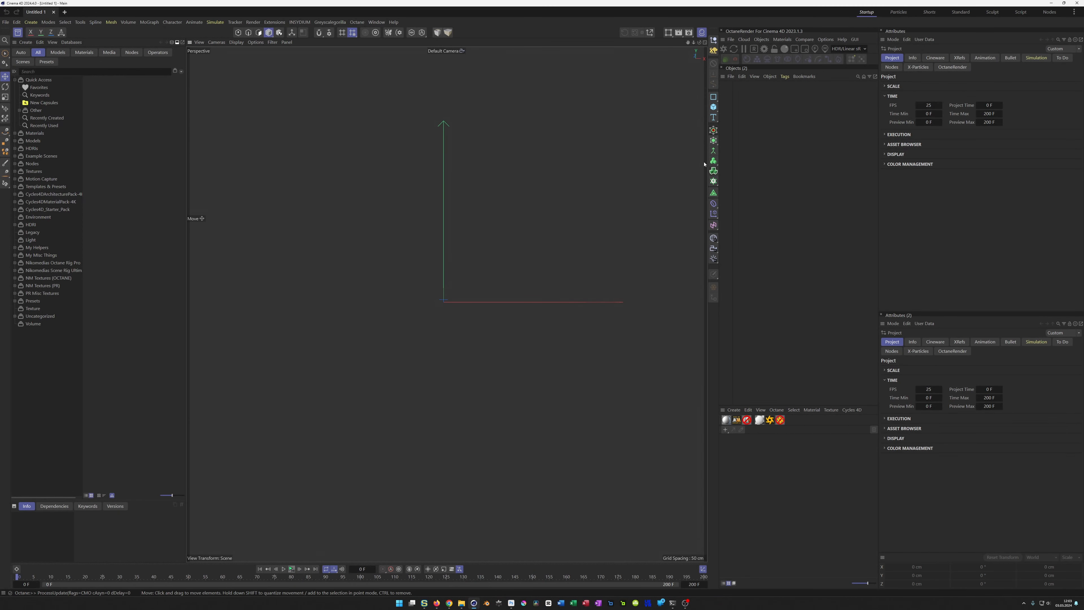
pyautogui.click(712, 106)
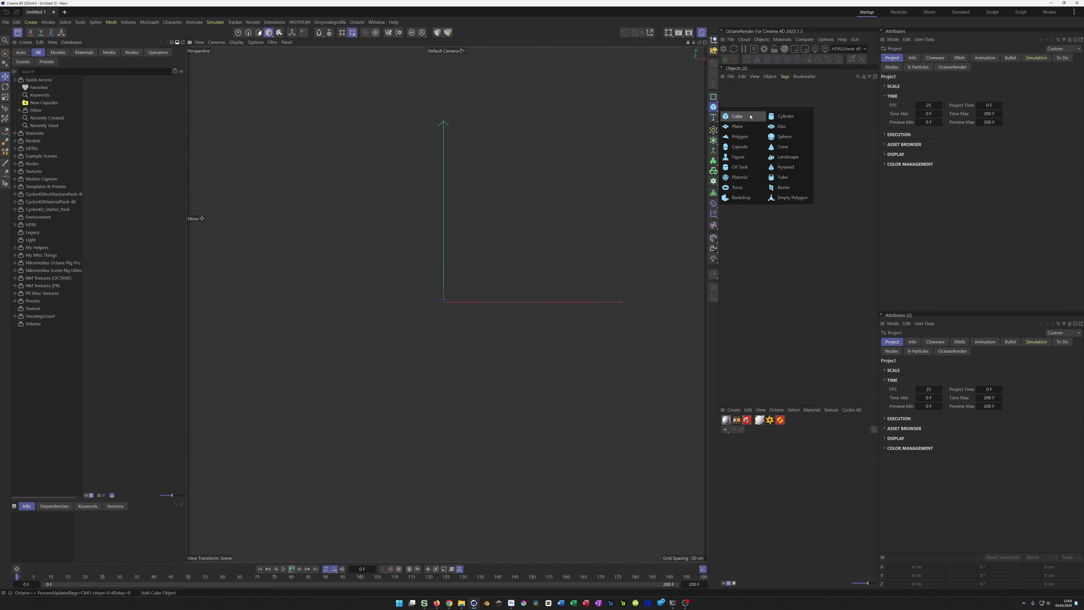
pyautogui.click(737, 116)
pyautogui.keyDown('alt'); pyautogui.moveTo(453, 304); pyautogui.dragTo(506, 279); pyautogui.keyUp('alt')
pyautogui.keyDown('alt'); pyautogui.moveTo(512, 269); pyautogui.dragTo(529, 267, button='right'); pyautogui.keyUp('alt')
pyautogui.keyDown('alt'); pyautogui.moveTo(529, 267); pyautogui.dragTo(514, 292); pyautogui.keyUp('alt')
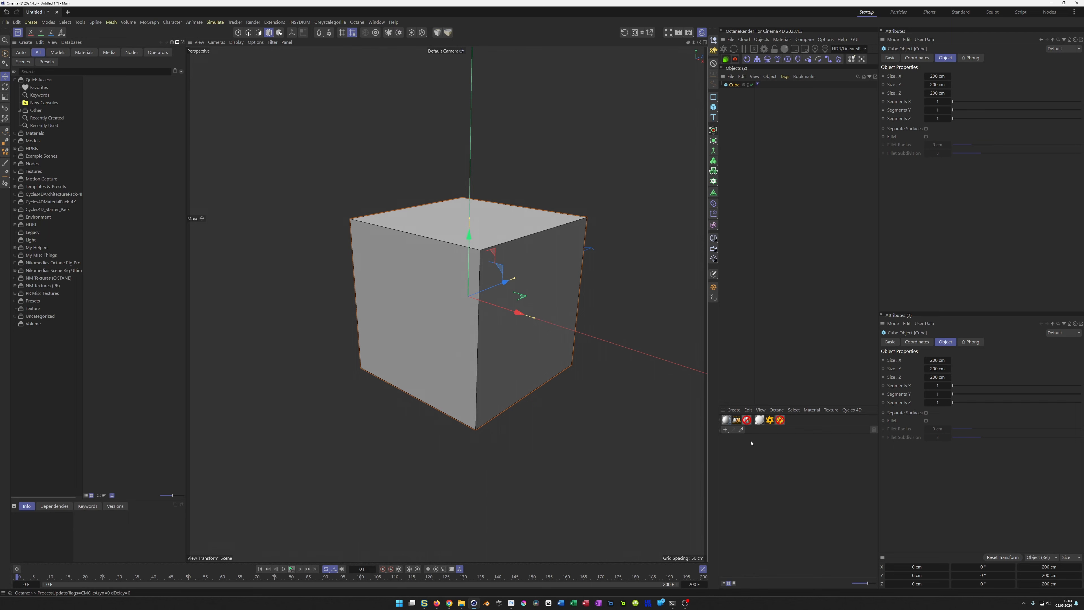
# Step: Create an Octane Universal material and name it Colorful-Wood_002
pyautogui.click(758, 422)
pyautogui.click(728, 444)
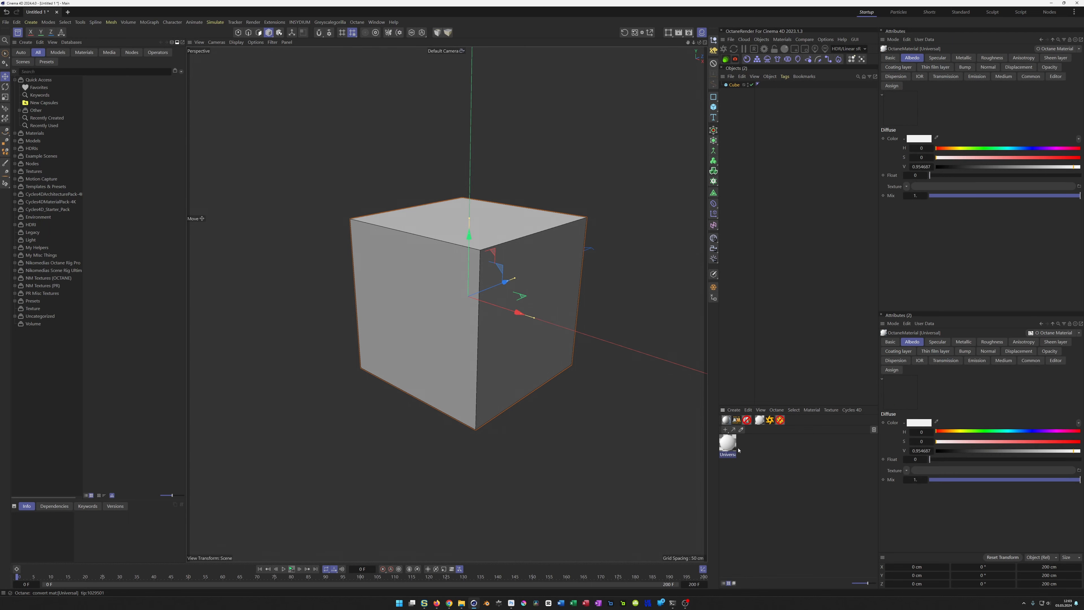
pyautogui.doubleClick(731, 454)
pyautogui.write('Colorful-Wood_002')
pyautogui.press('Return')
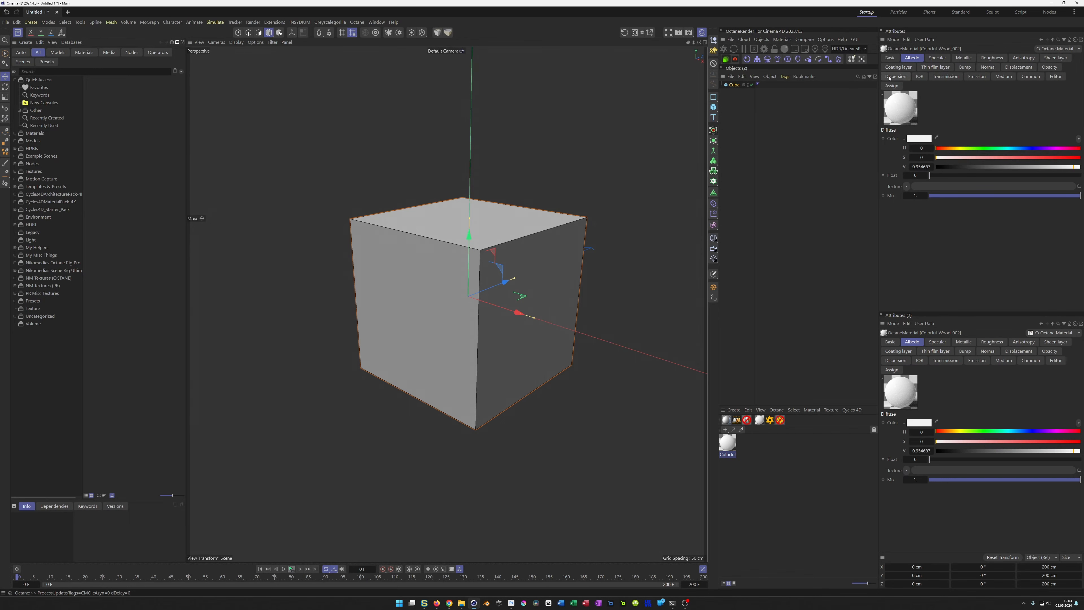
# Step: Open the material's node network, load Colorful-Wood_002_DIFF.jpg as an image texture and connect it to the Albedo input
pyautogui.click(890, 58)
pyautogui.click(900, 189)
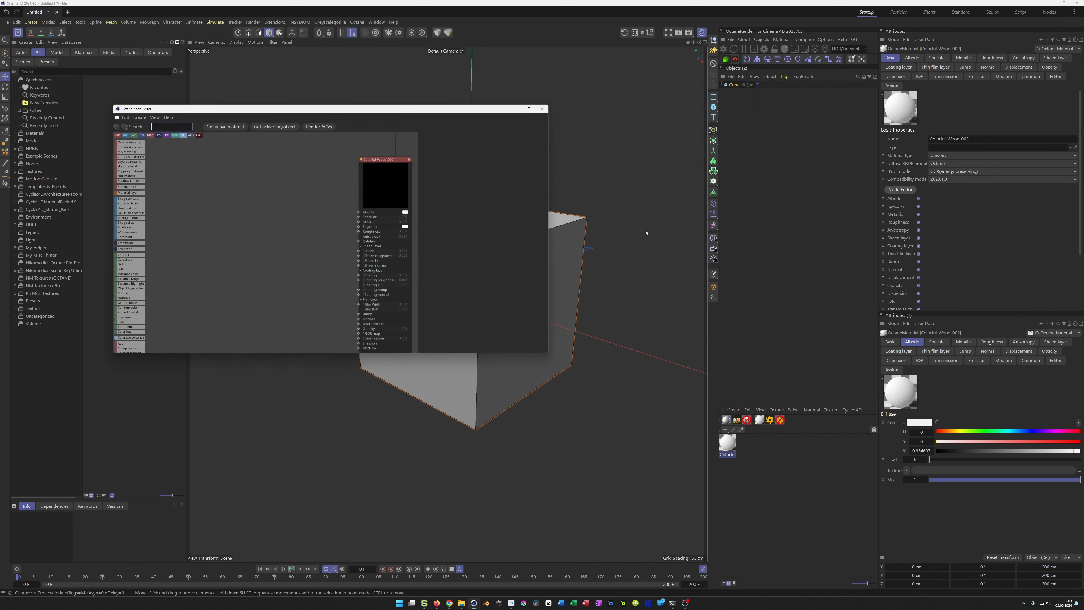
pyautogui.click(357, 148)
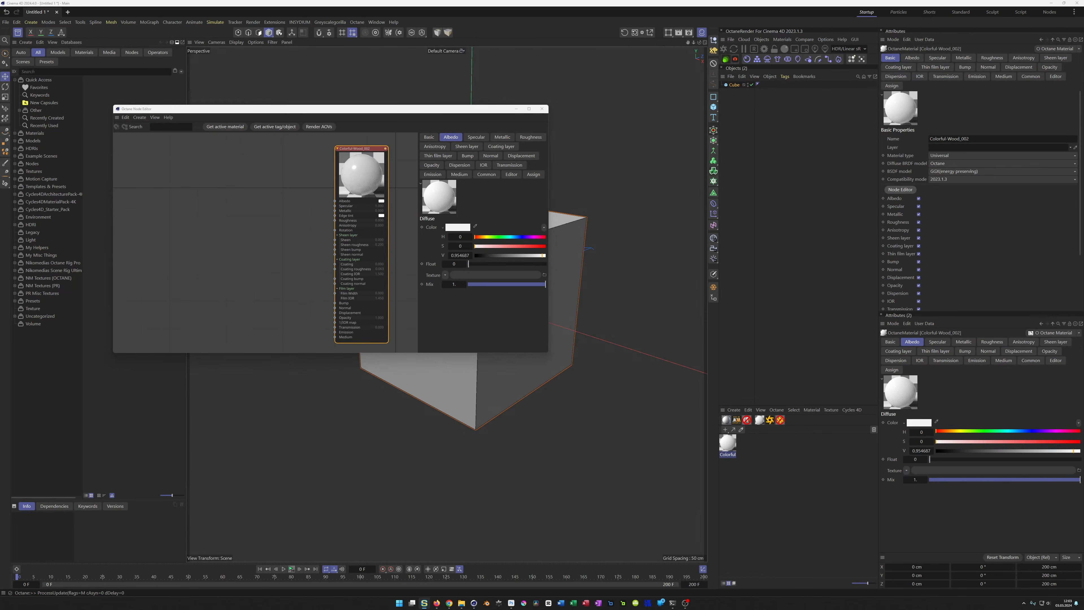
pyautogui.moveTo(269, 186); pyautogui.dragTo(335, 200)
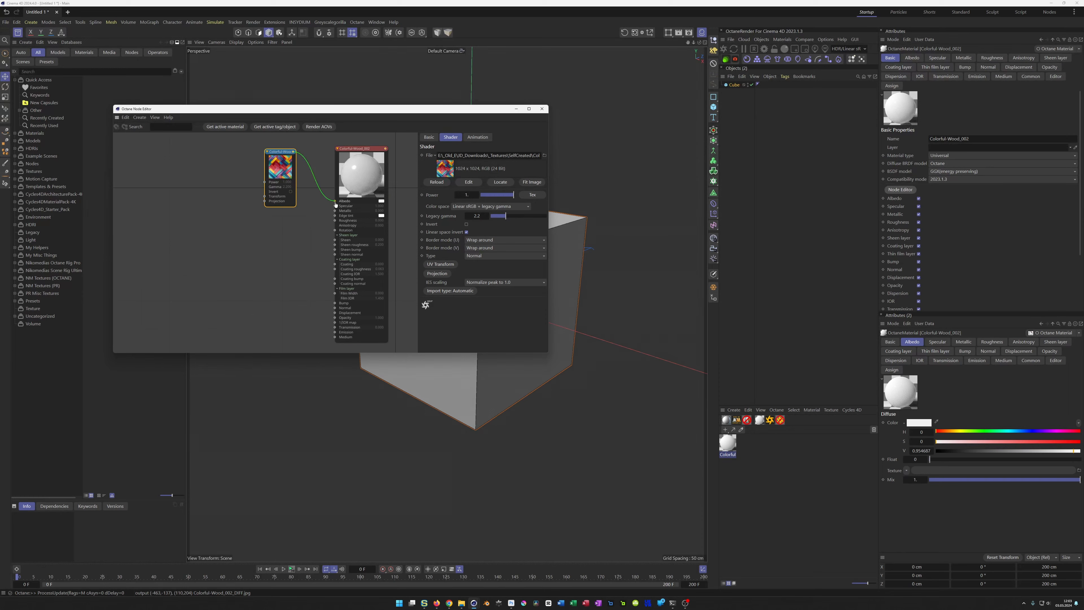
# Step: Apply the Colorful-Wood_002 material to the cube and move the node editor aside
pyautogui.moveTo(727, 447); pyautogui.dragTo(782, 309)
pyautogui.moveTo(741, 90); pyautogui.dragTo(739, 88)
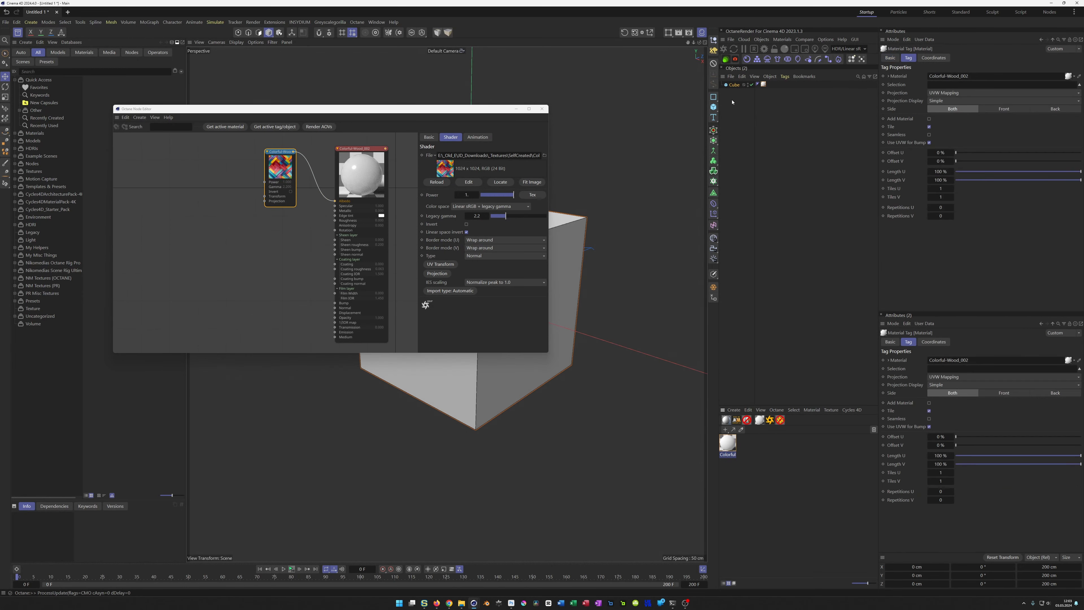
pyautogui.moveTo(420, 113); pyautogui.dragTo(432, 144)
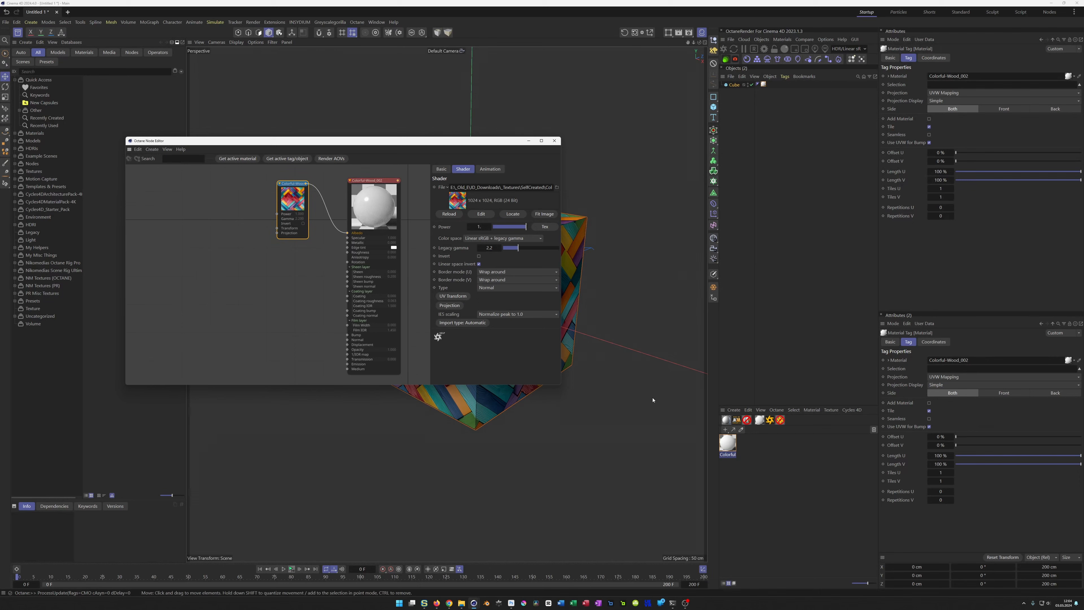
# Step: Add an Octane Rig Pro to the scene, turn off its shadow catcher and show its HDRI settings
pyautogui.click(770, 421)
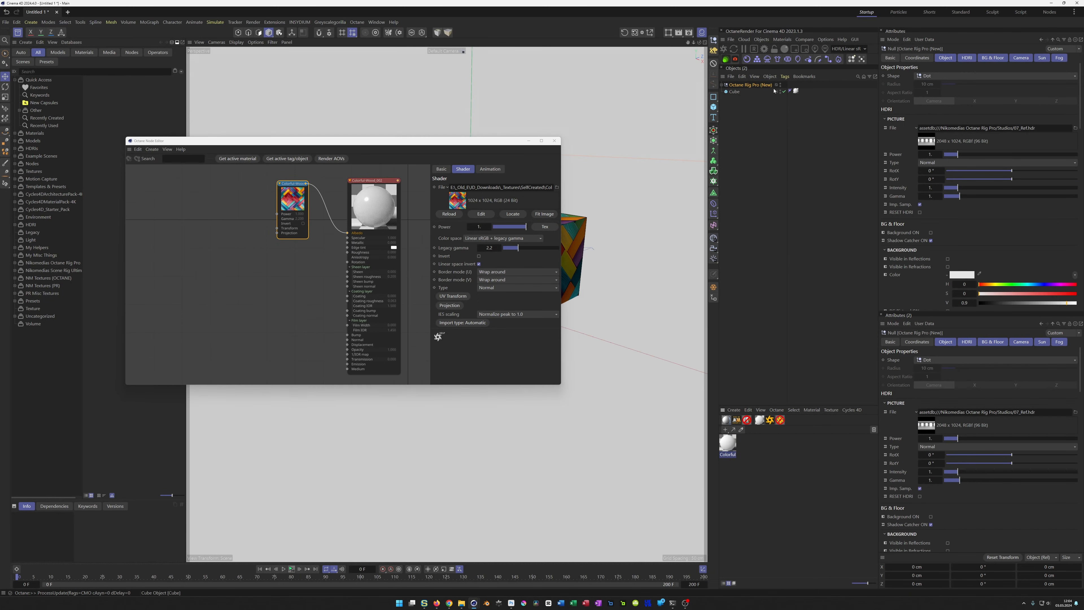
pyautogui.click(992, 58)
pyautogui.click(931, 84)
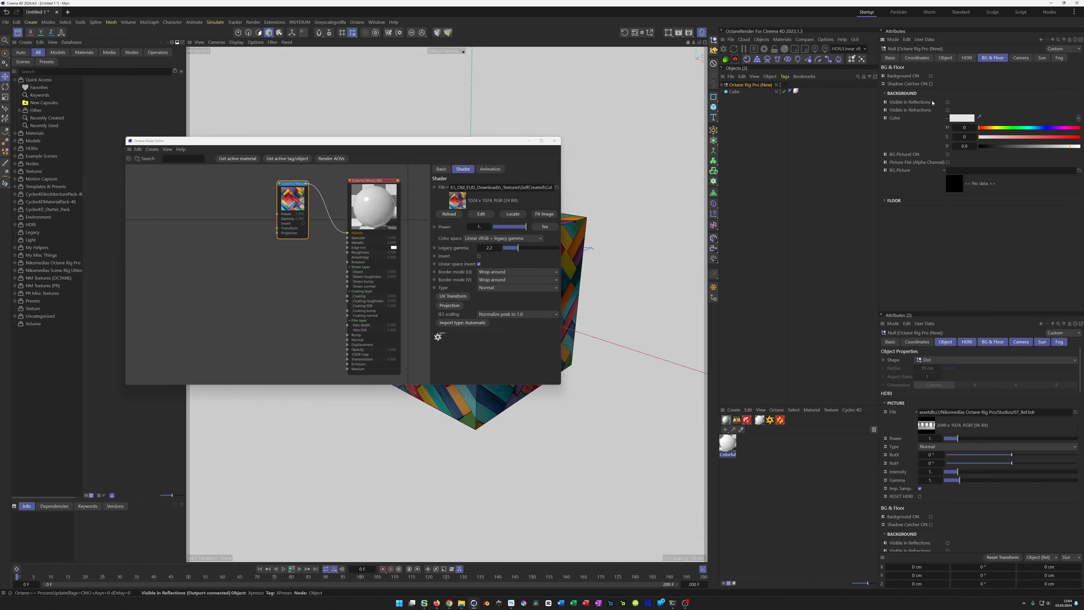
pyautogui.click(966, 58)
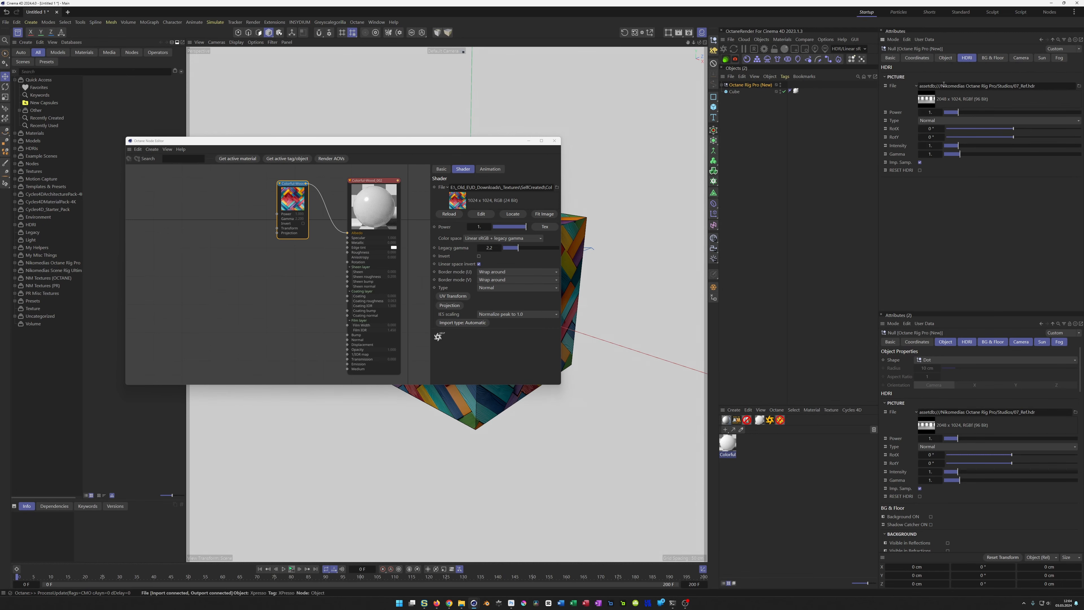
# Step: Start the Octane Live Viewer render, place its window beside the node editor and frame the cube closer
pyautogui.click(724, 49)
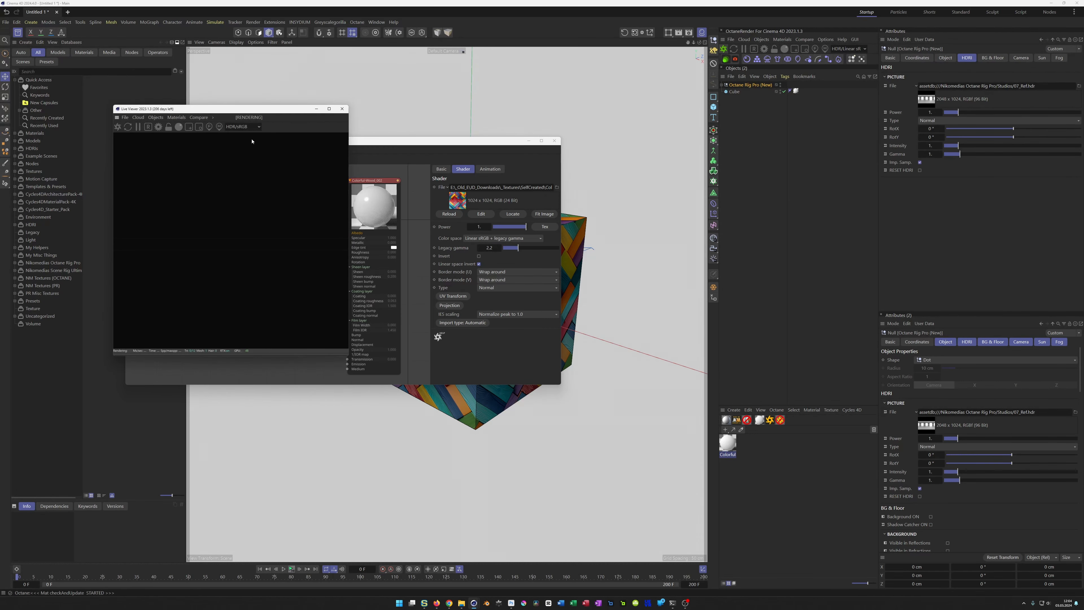
pyautogui.moveTo(227, 110); pyautogui.dragTo(808, 255)
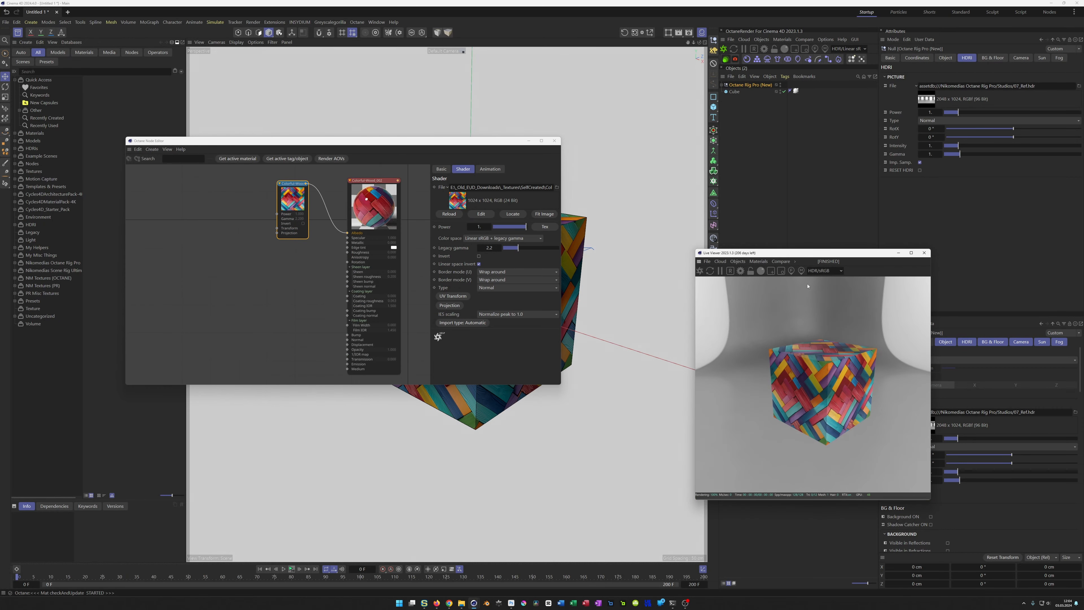
pyautogui.scroll(3, 850, 399)
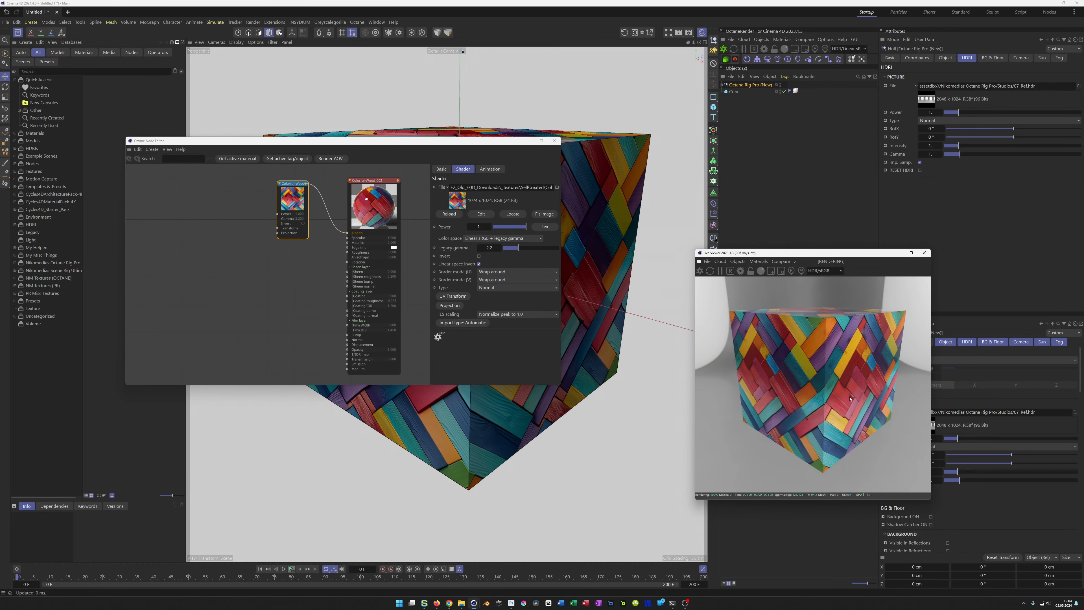
pyautogui.scroll(-1, 850, 398)
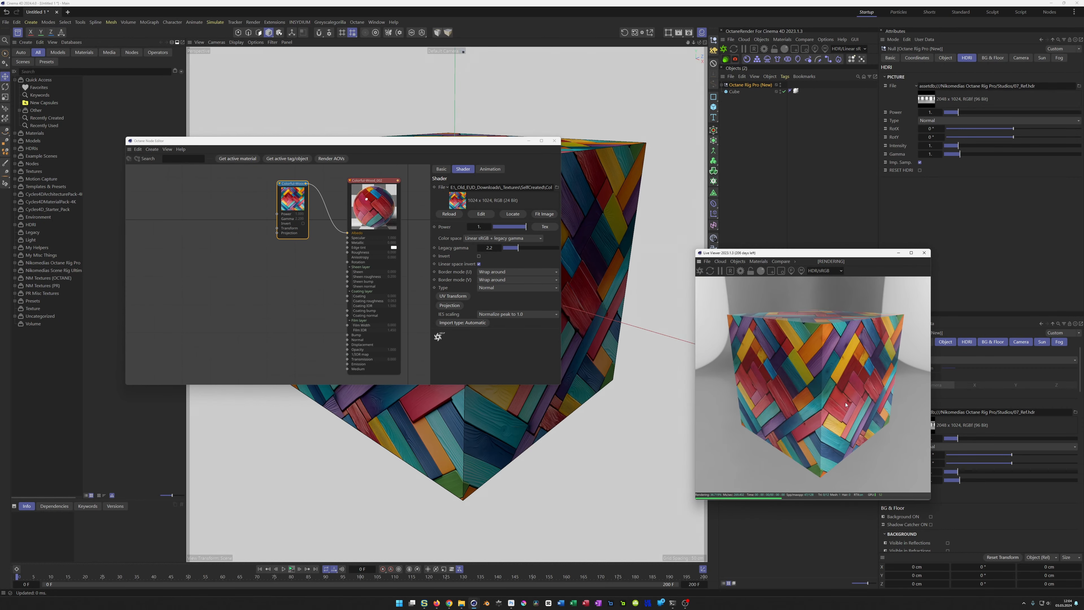
pyautogui.scroll(-1, 849, 400)
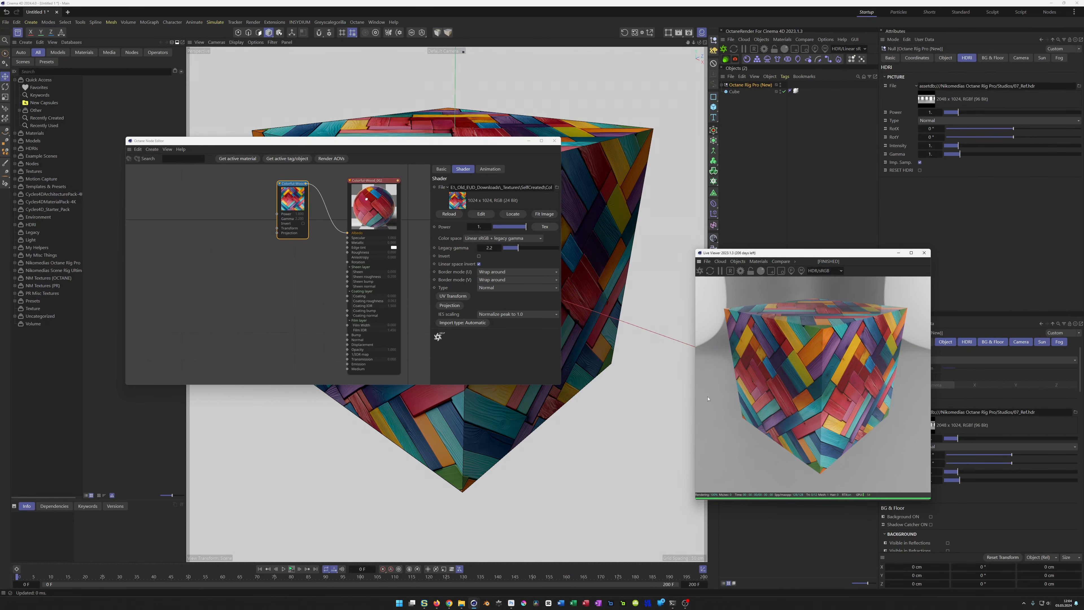
# Step: Insert a Multiply node between the diffuse texture and the material's Albedo input
pyautogui.moveTo(285, 183); pyautogui.dragTo(237, 178)
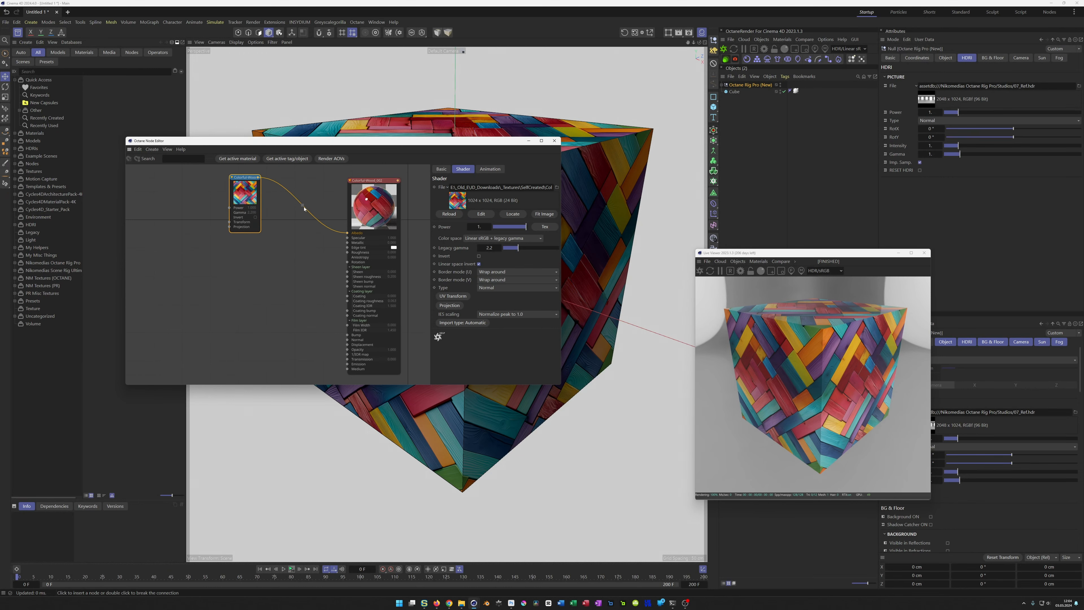
pyautogui.click(303, 206)
pyautogui.write('MUL')
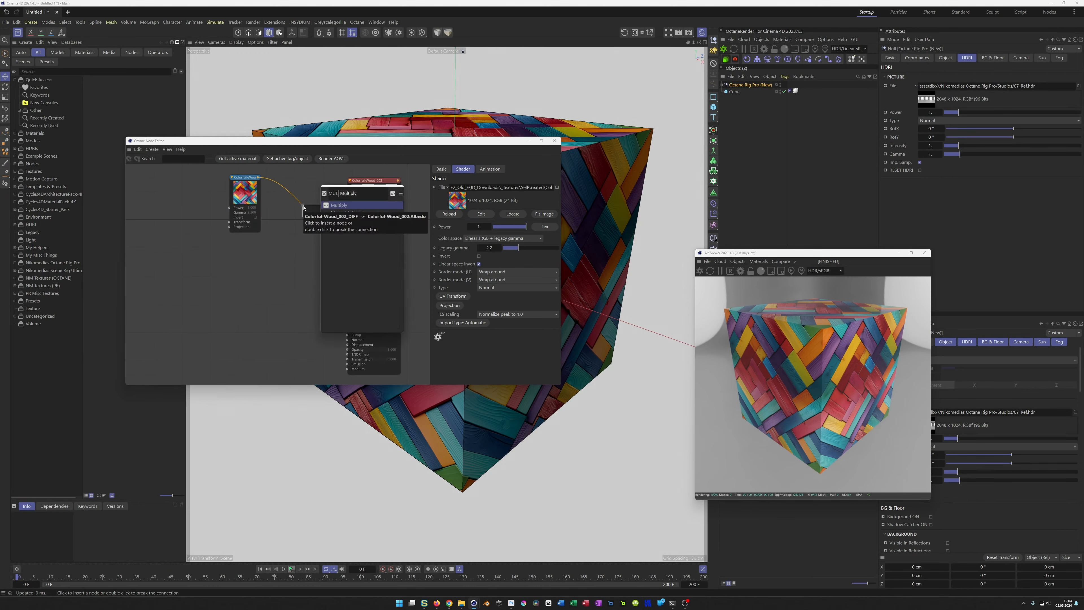
pyautogui.press('Return')
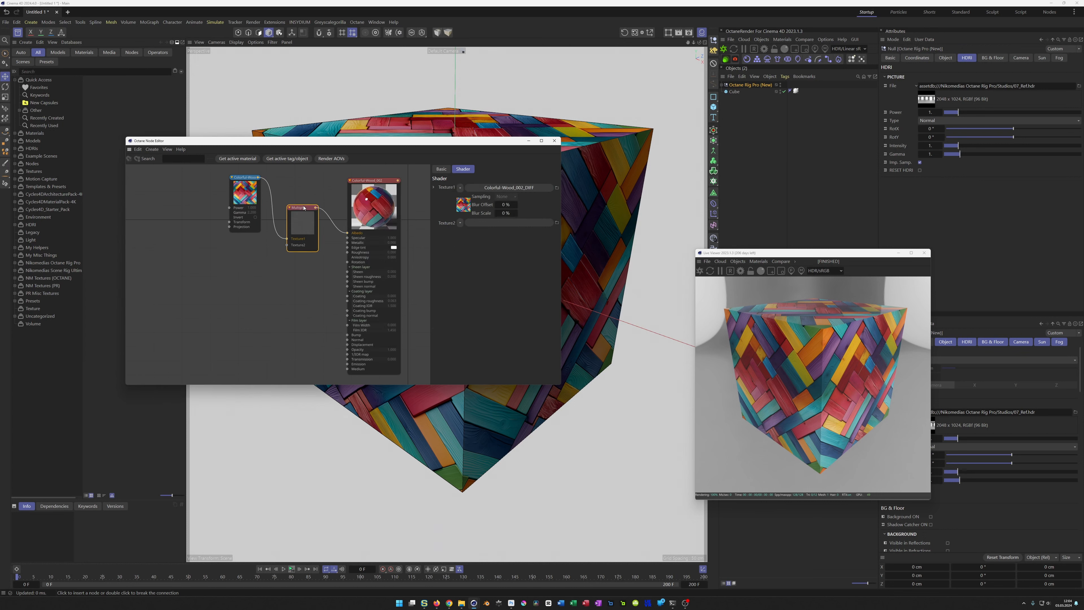
pyautogui.moveTo(301, 207); pyautogui.dragTo(298, 201)
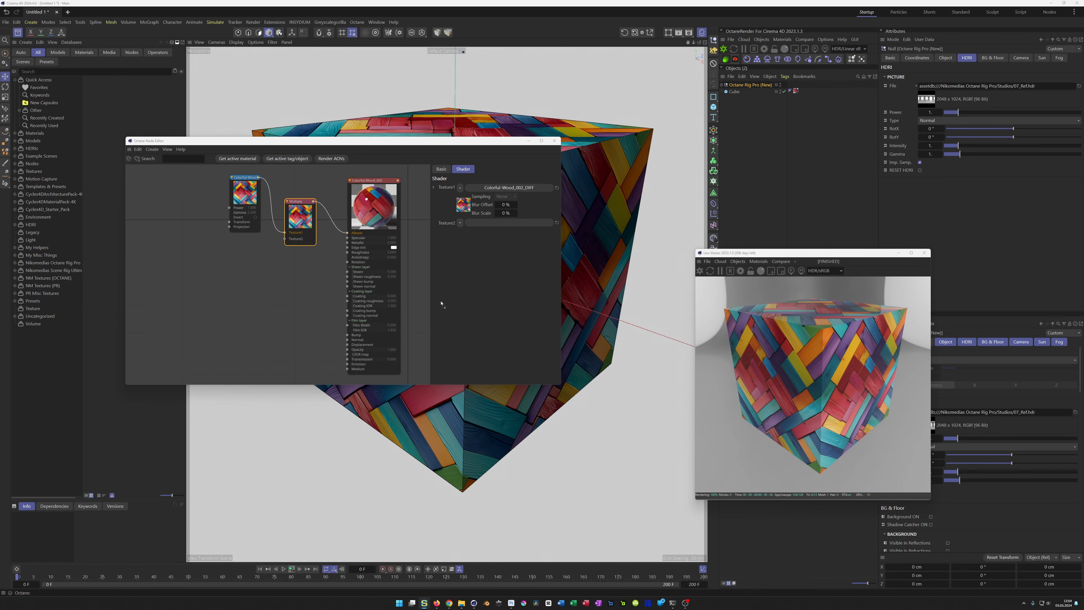
# Step: Bring the AO and NORM images in as texture nodes and connect the AO map to the Multiply node's second texture input
pyautogui.moveTo(207, 277); pyautogui.dragTo(210, 277)
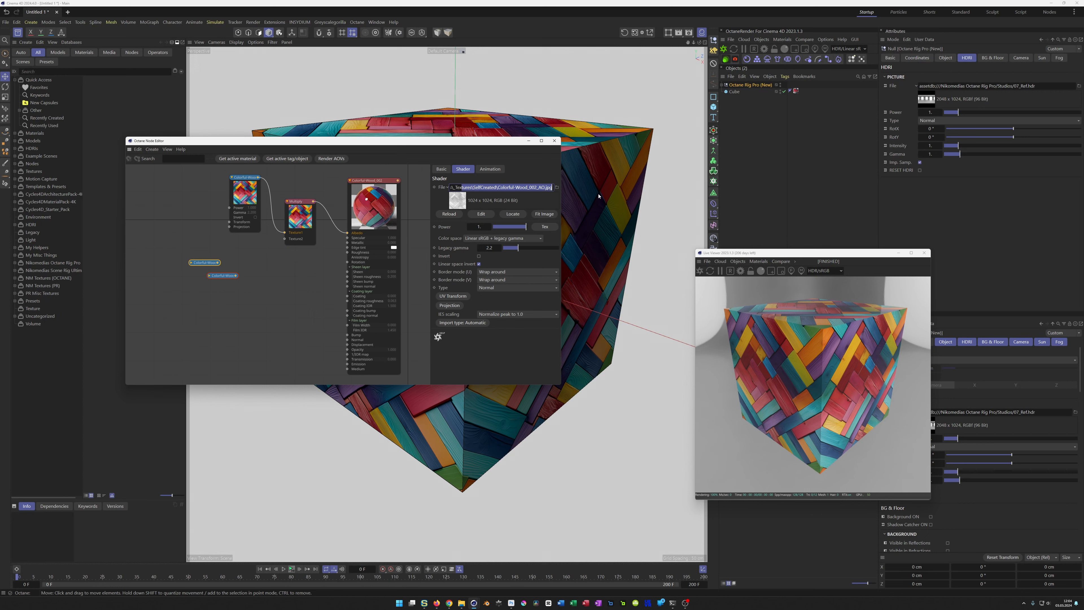
pyautogui.click(226, 275)
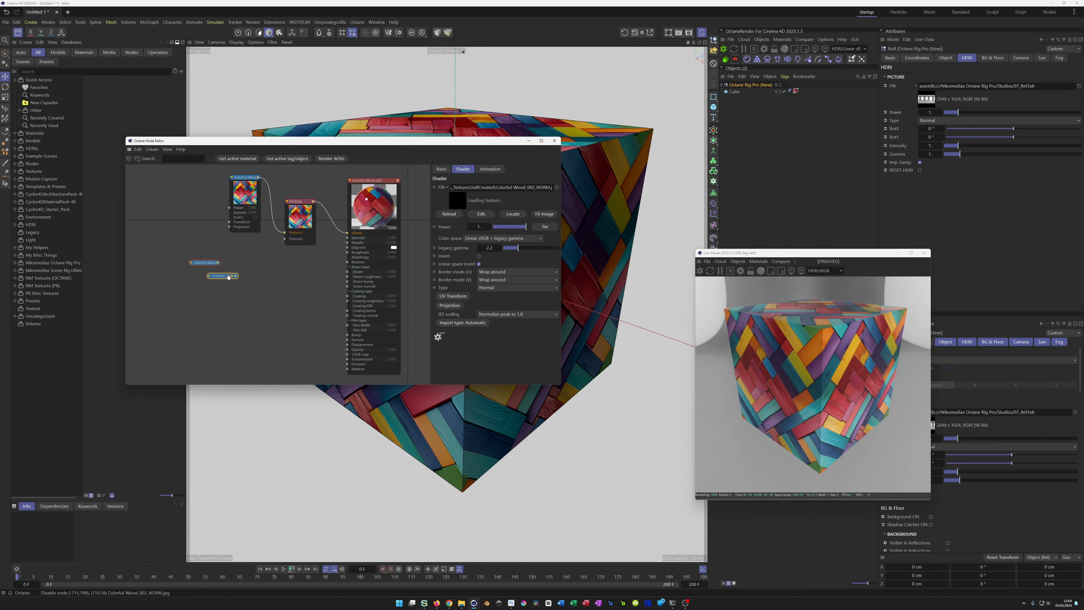
pyautogui.moveTo(223, 276); pyautogui.dragTo(227, 318)
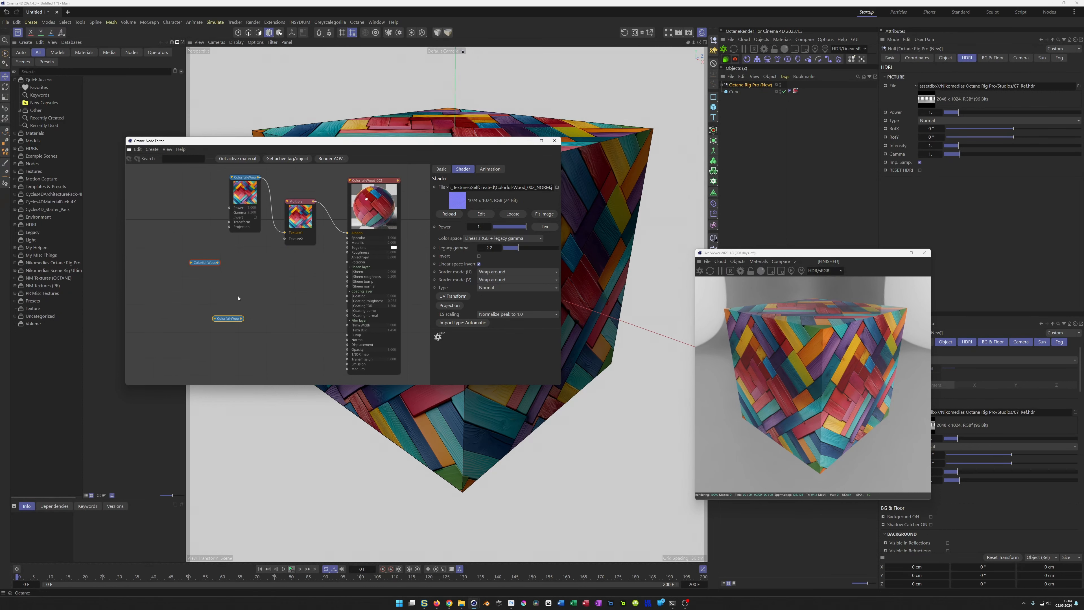
pyautogui.moveTo(209, 263); pyautogui.dragTo(285, 242)
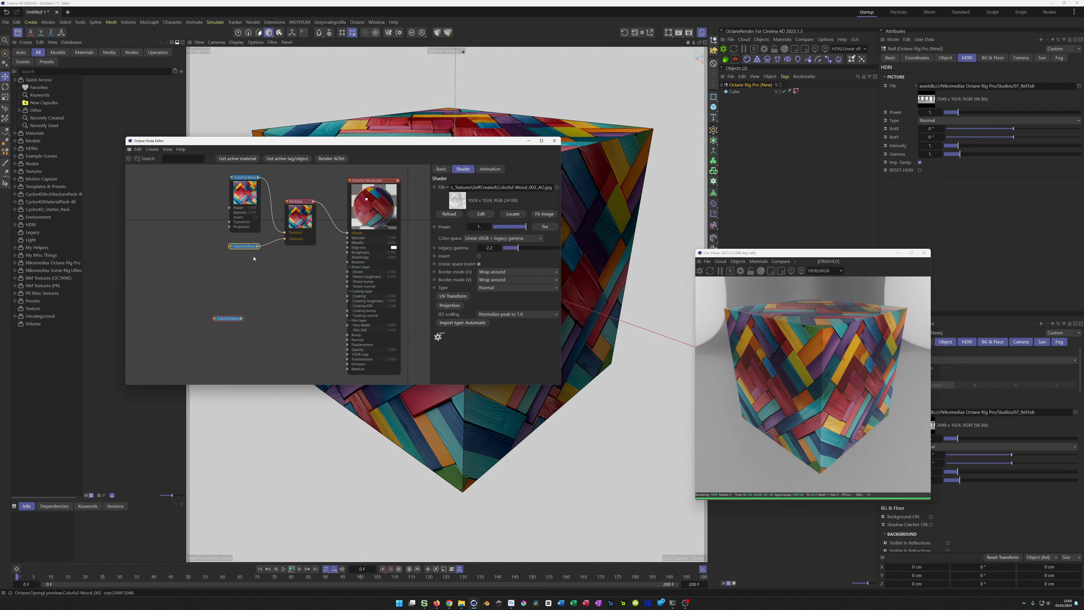
# Step: Expand the AO texture node and switch it off and on to compare its effect in the render
pyautogui.click(250, 247)
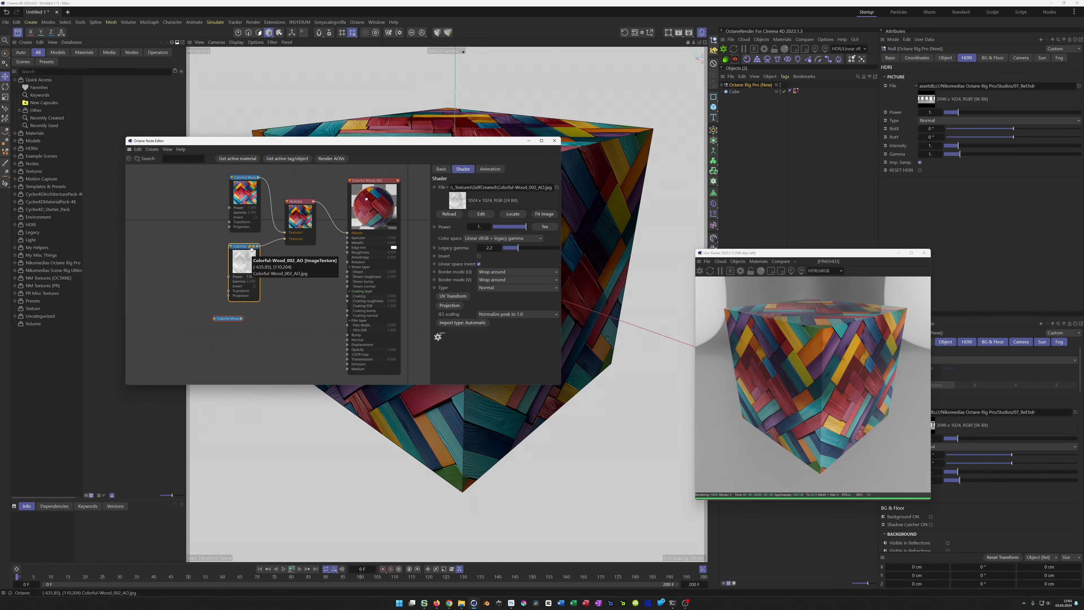
pyautogui.click(251, 247)
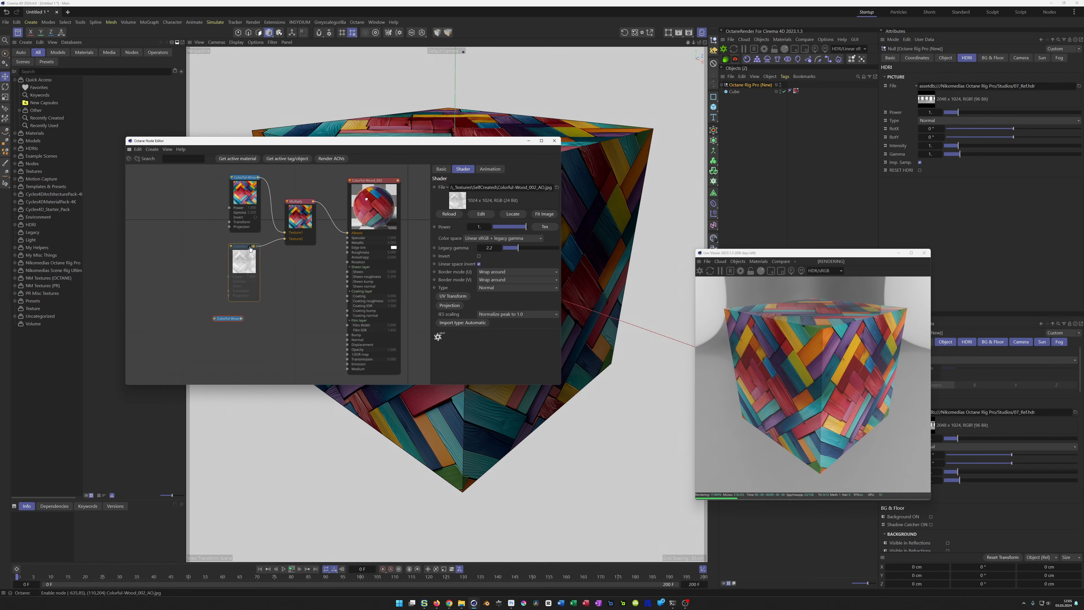
pyautogui.click(250, 247)
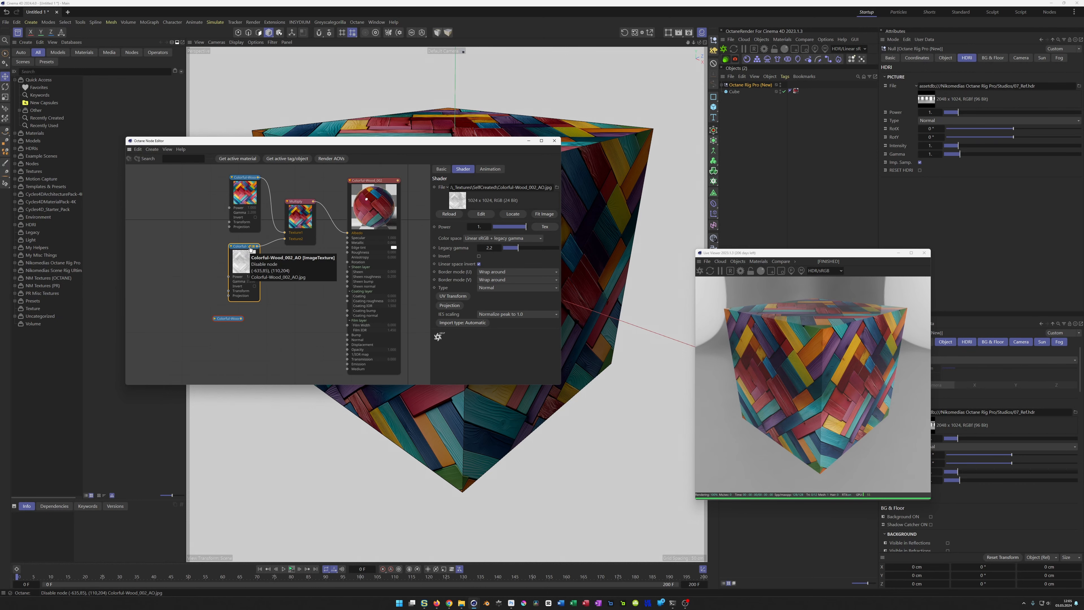
pyautogui.moveTo(242, 251); pyautogui.dragTo(240, 250)
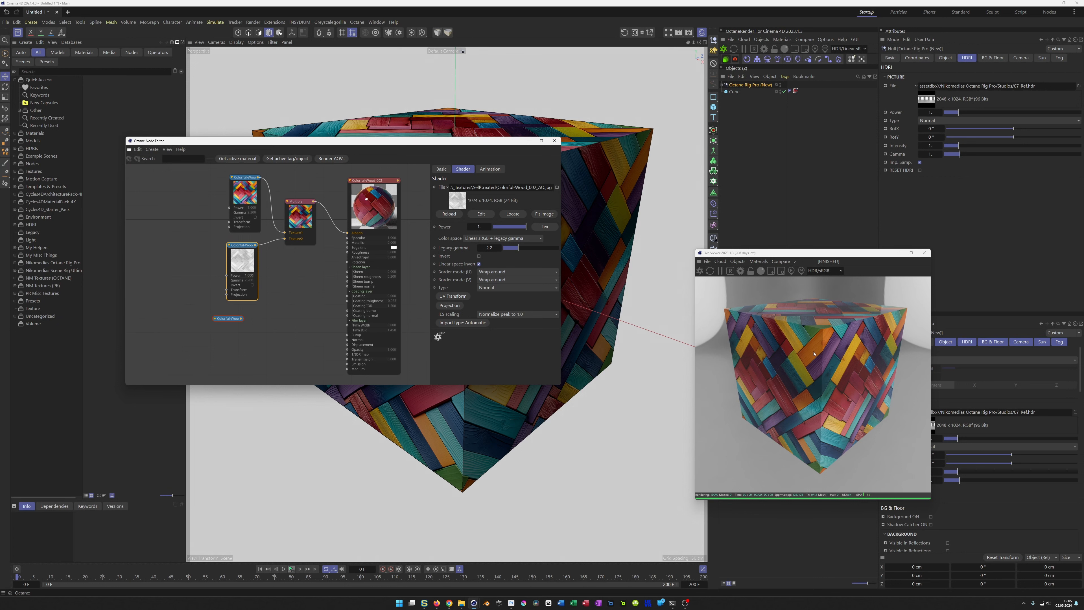
# Step: Set the AO texture's legacy gamma to 1
pyautogui.click(490, 249)
pyautogui.write('1')
pyautogui.press('Return')
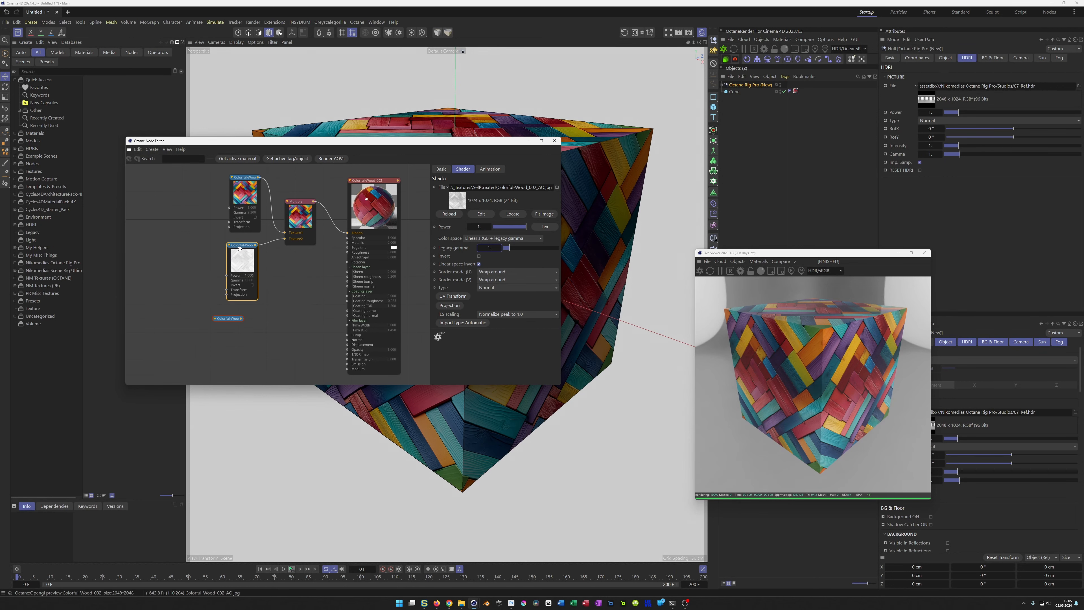
# Step: Collapse the diffuse, AO and Multiply nodes and arrange them compactly beside the material's Albedo input
pyautogui.click(229, 245)
pyautogui.click(231, 177)
pyautogui.click(231, 176)
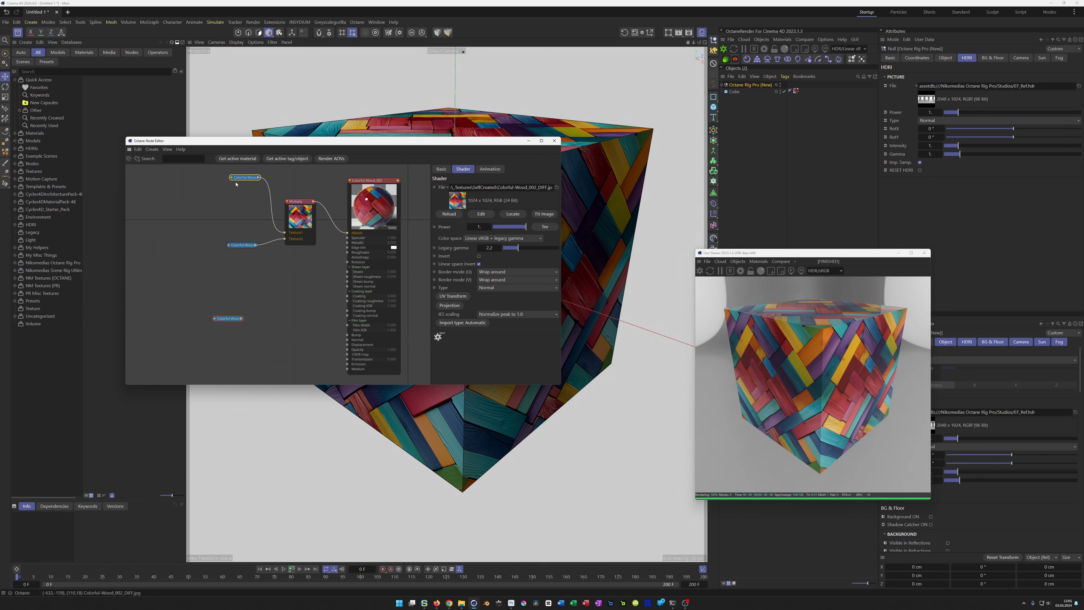
pyautogui.click(287, 201)
pyautogui.moveTo(292, 204); pyautogui.dragTo(309, 235)
pyautogui.moveTo(244, 177); pyautogui.dragTo(255, 239)
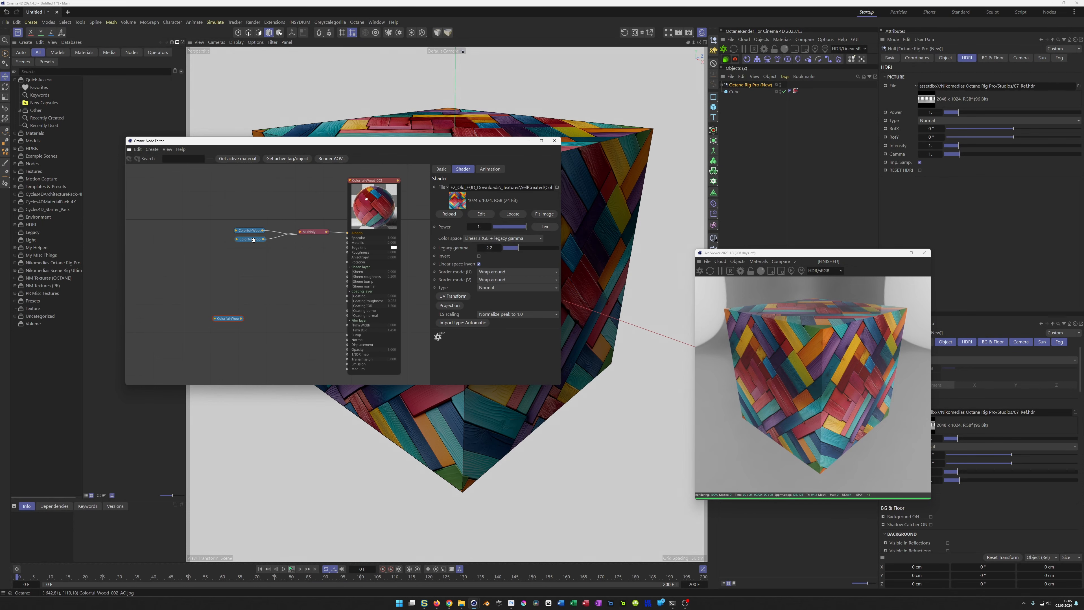
# Step: Connect the Colorful-Wood_002_NORM texture to the material's Normal input and align its node with it
pyautogui.moveTo(234, 318); pyautogui.dragTo(239, 318)
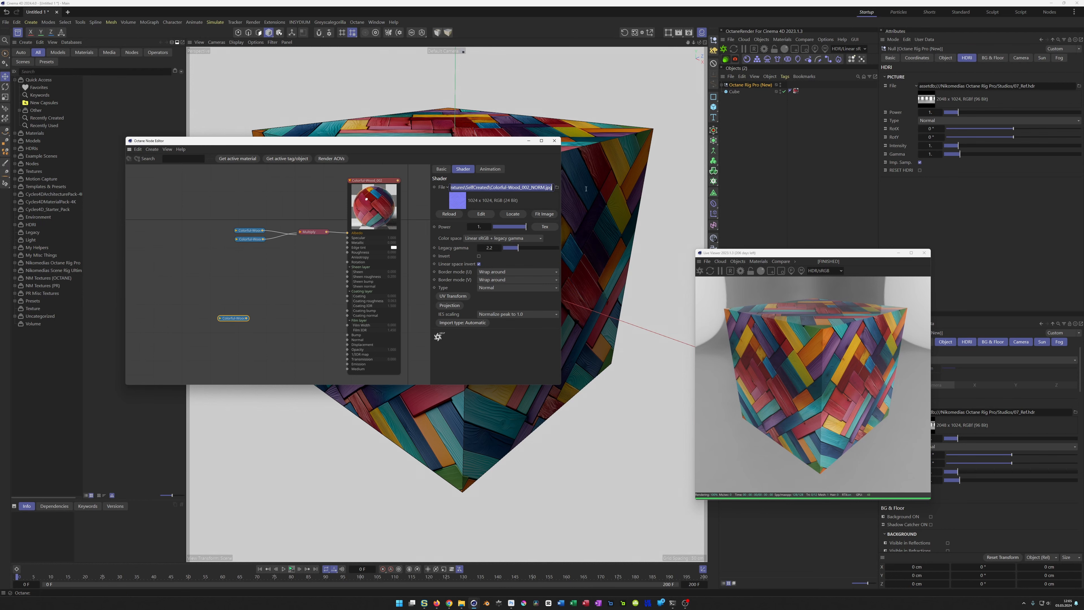
pyautogui.moveTo(234, 318); pyautogui.dragTo(347, 340)
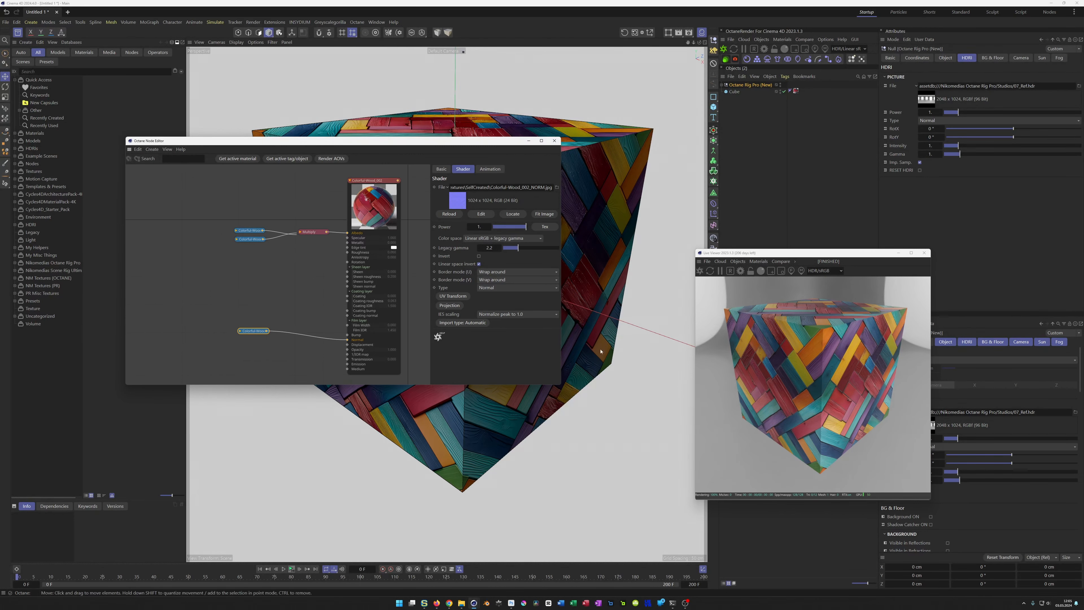
pyautogui.moveTo(249, 332); pyautogui.dragTo(250, 337)
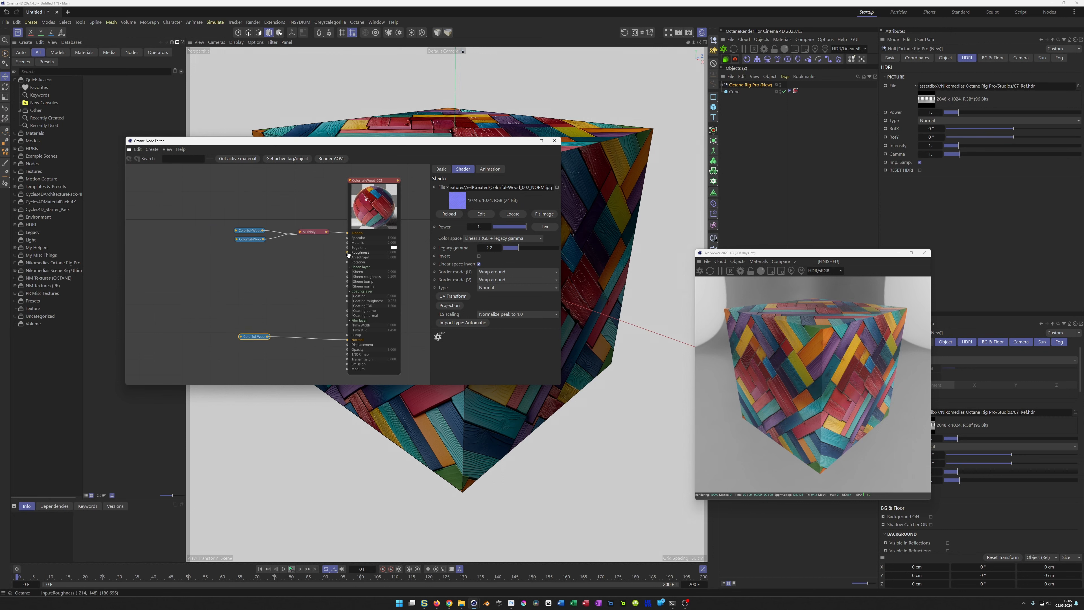
# Step: Add a Float texture node to the material's Roughness input and place it below the Multiply node
pyautogui.moveTo(348, 254); pyautogui.dragTo(327, 277)
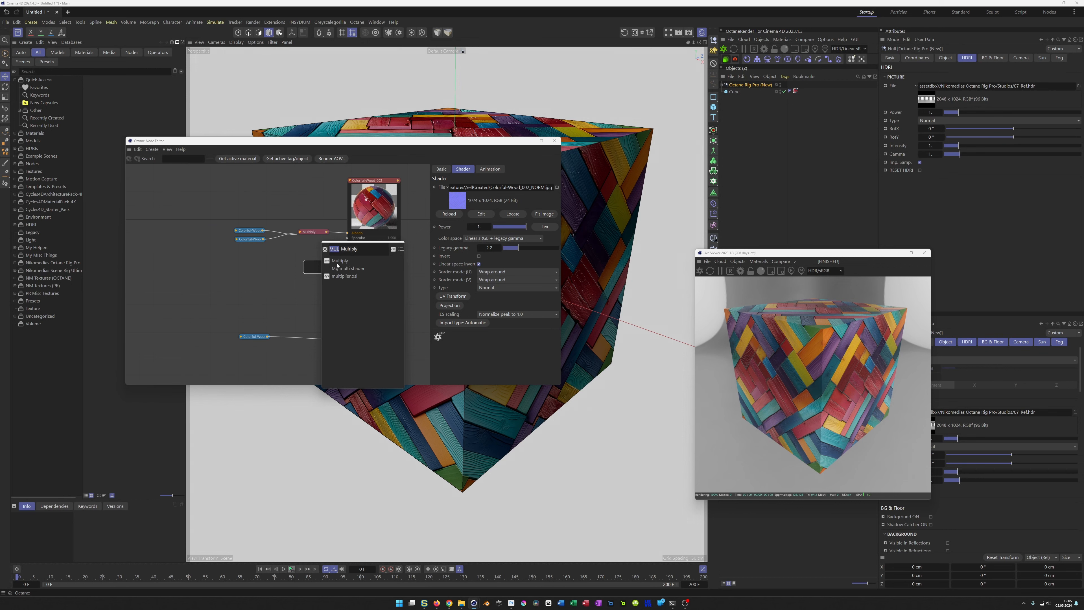
pyautogui.press('BackSpace')
pyautogui.click(344, 276)
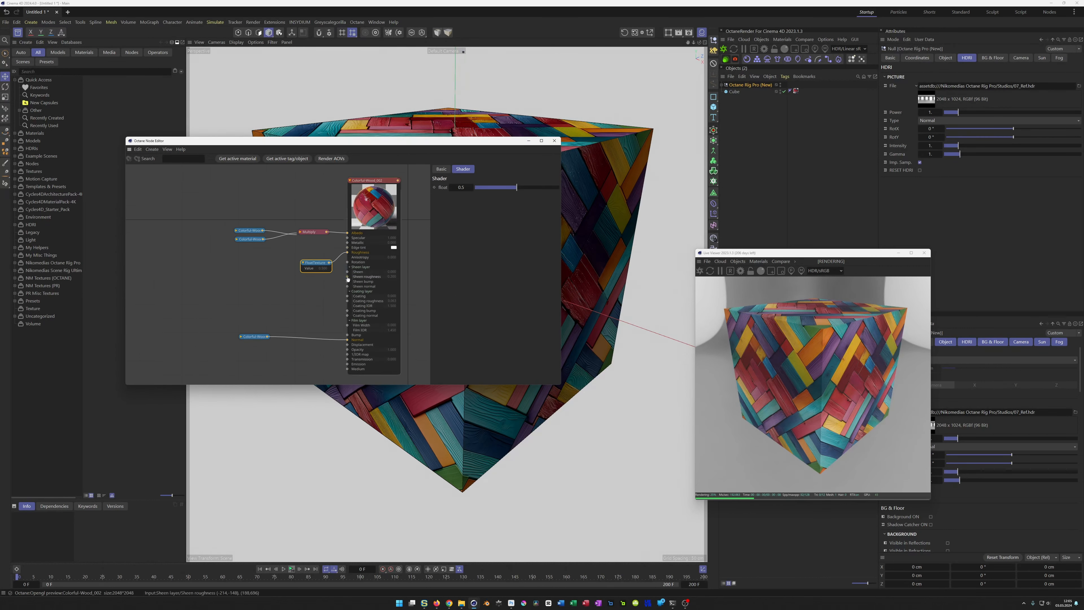
pyautogui.moveTo(316, 264); pyautogui.dragTo(318, 256)
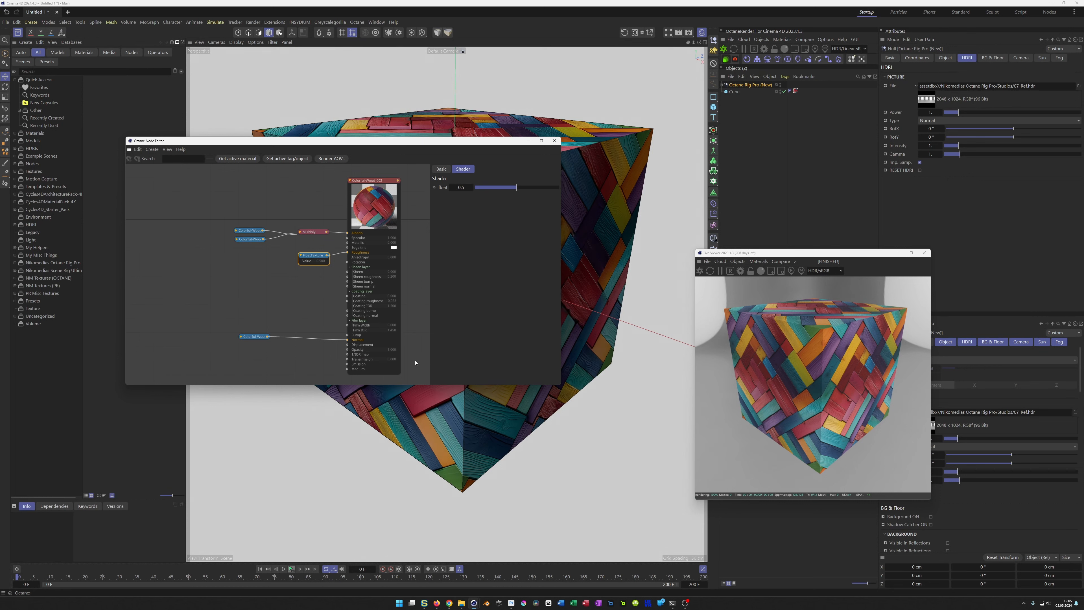
# Step: Add a Displacement node to the material's Displacement input and place it below the normal map node
pyautogui.moveTo(252, 337); pyautogui.dragTo(250, 337)
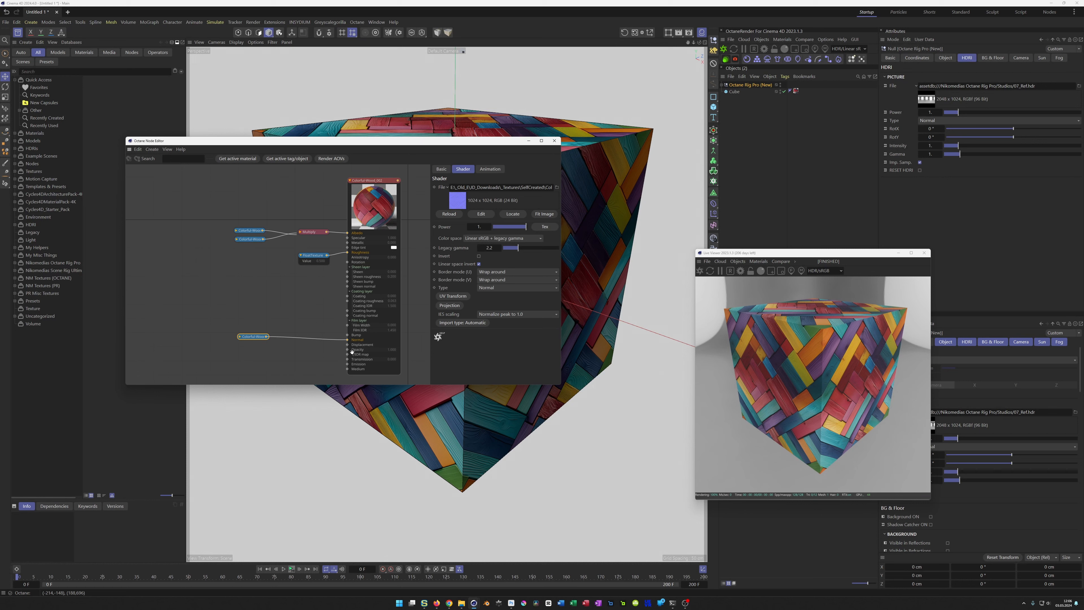
pyautogui.moveTo(348, 345); pyautogui.dragTo(318, 359)
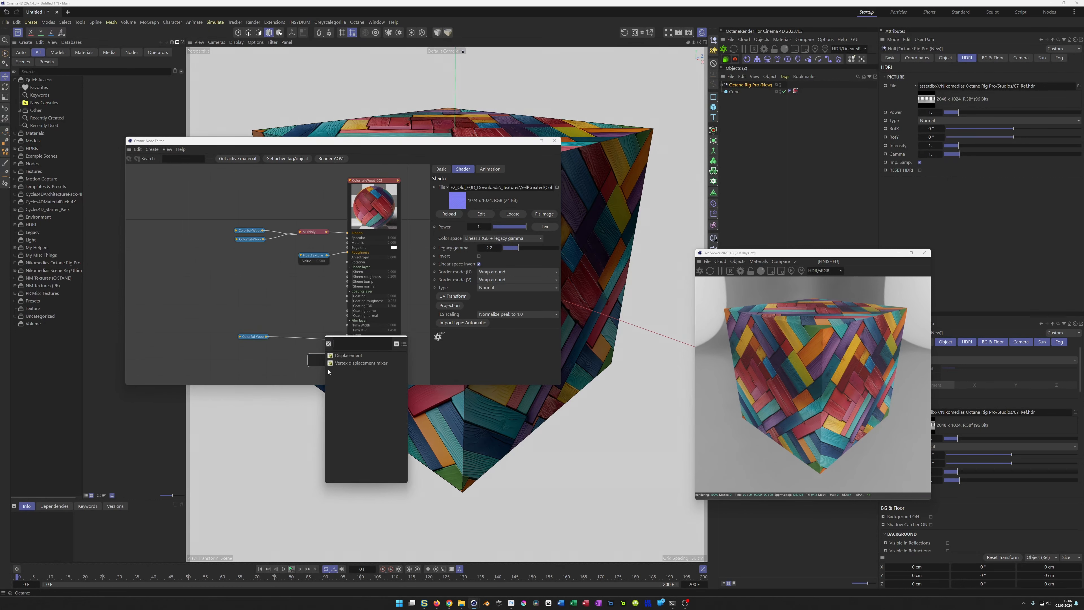
pyautogui.click(340, 356)
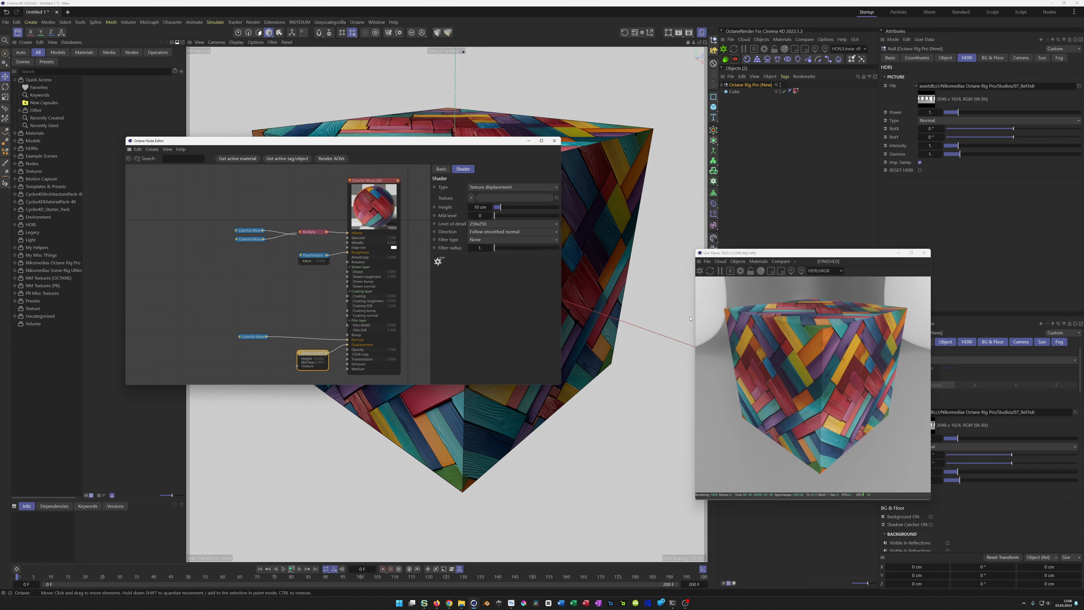
# Step: Set the displacement node's level of detail to 2048x2048 and its mid level to 0.5
pyautogui.click(495, 224)
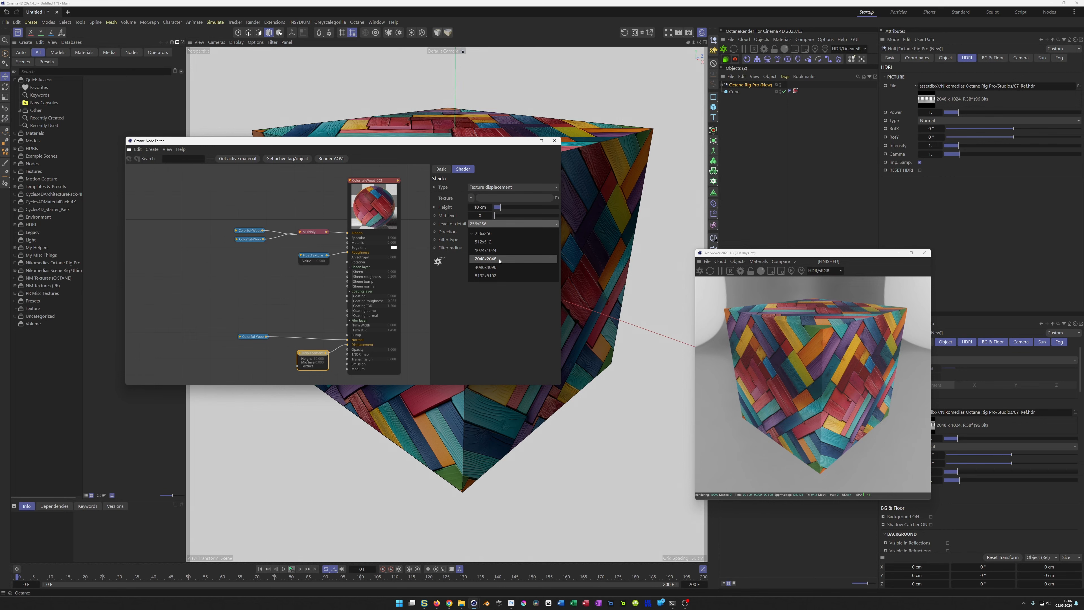
pyautogui.click(485, 259)
pyautogui.click(485, 208)
pyautogui.click(482, 216)
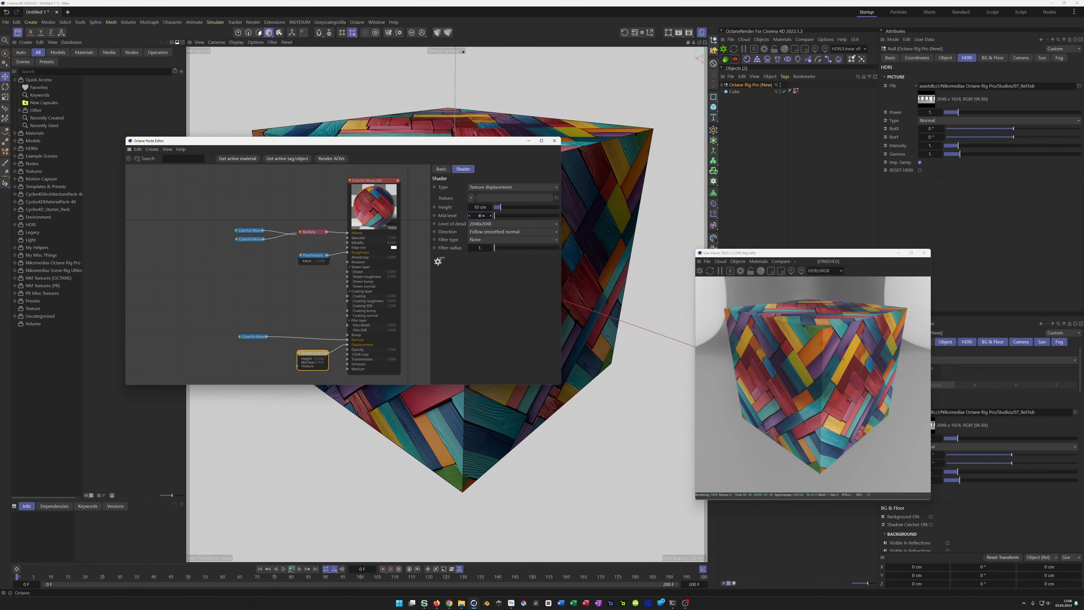
pyautogui.press('Return')
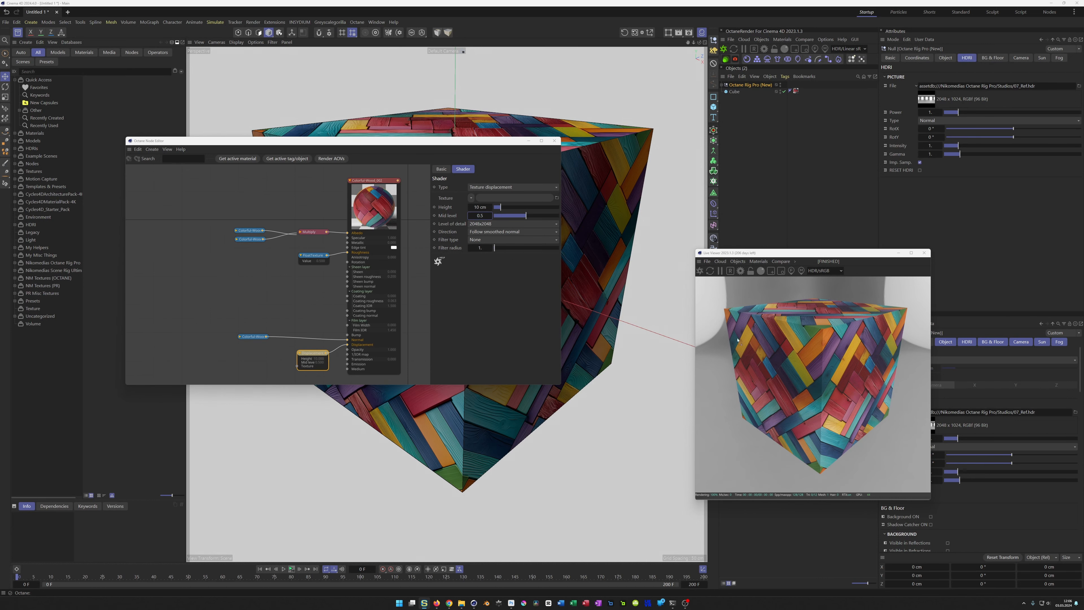
# Step: Bring in the Colorful-Wood_002_DISP texture as a collapsed node and connect it to the displacement node's Texture input
pyautogui.moveTo(267, 374); pyautogui.dragTo(247, 349)
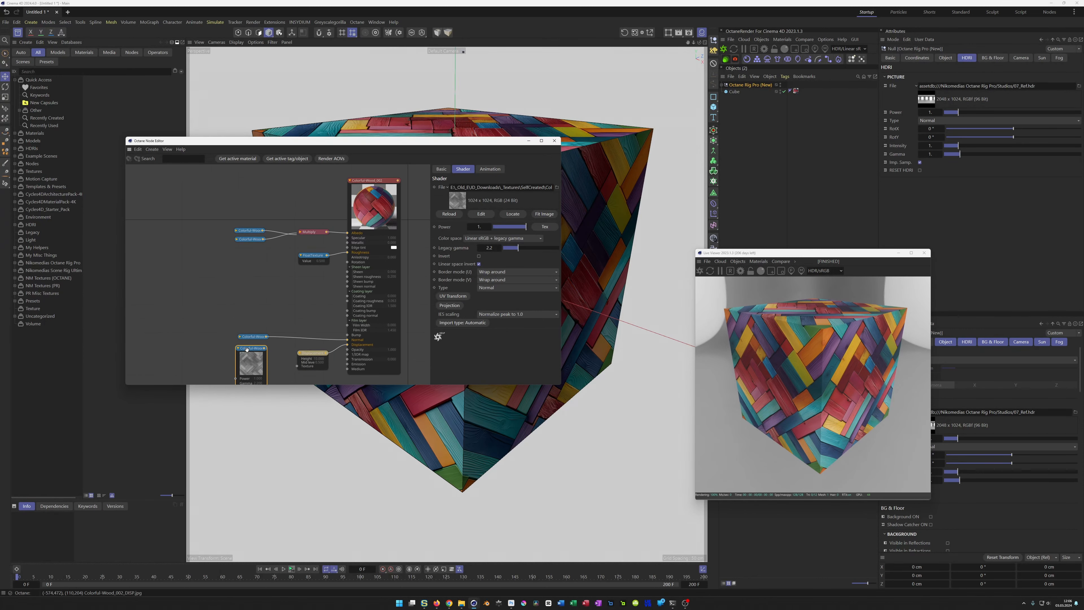
pyautogui.click(237, 348)
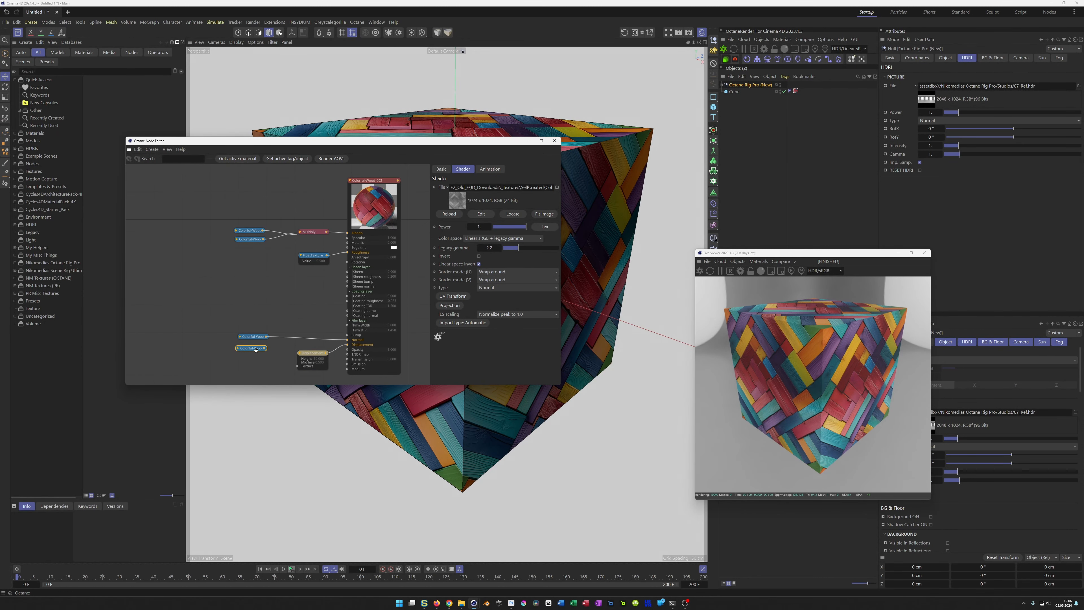
pyautogui.moveTo(265, 348); pyautogui.dragTo(298, 366)
pyautogui.moveTo(252, 348); pyautogui.dragTo(257, 363)
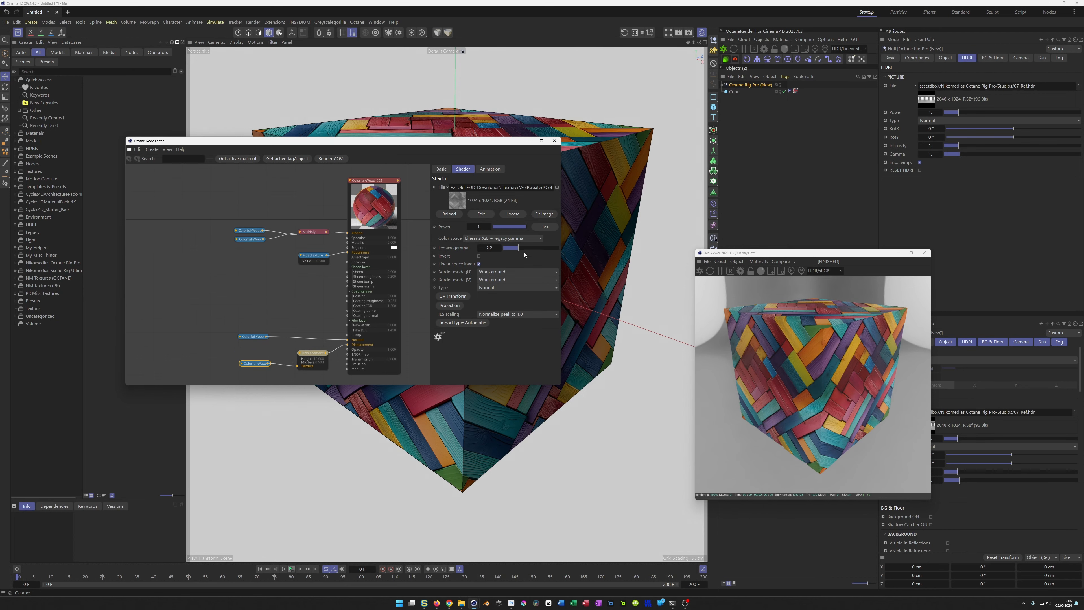
# Step: Raise the displacement height to about 27.56 cm and set the DISP texture's legacy gamma to 1
pyautogui.click(313, 354)
pyautogui.moveTo(502, 233)
pyautogui.mouseDown()
pyautogui.moveTo(558, 235)
pyautogui.moveTo(515, 237)
pyautogui.moveTo(512, 249)
pyautogui.mouseUp()
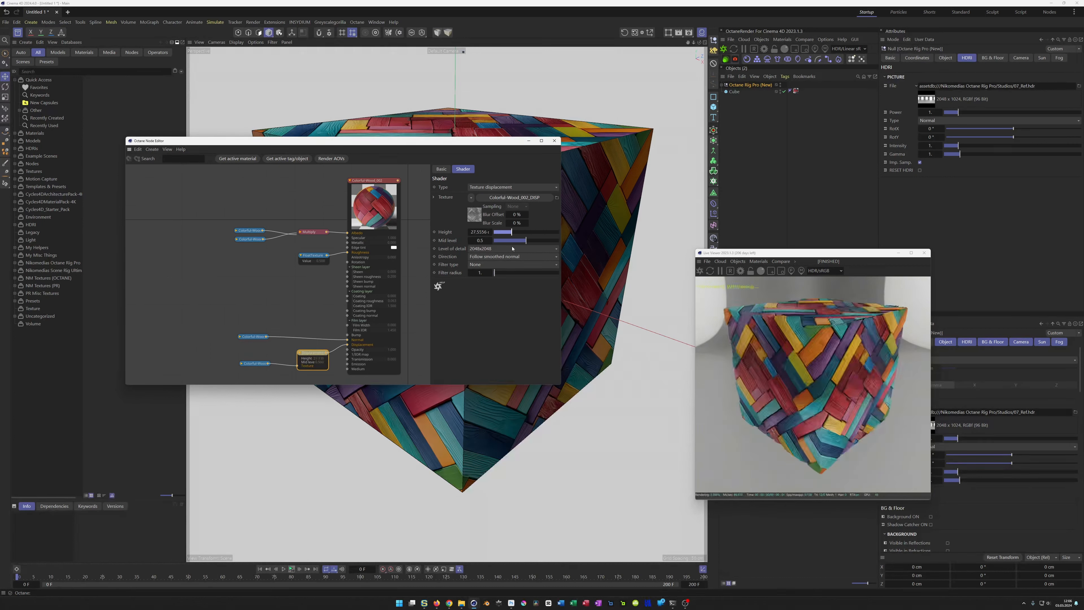
pyautogui.click(251, 363)
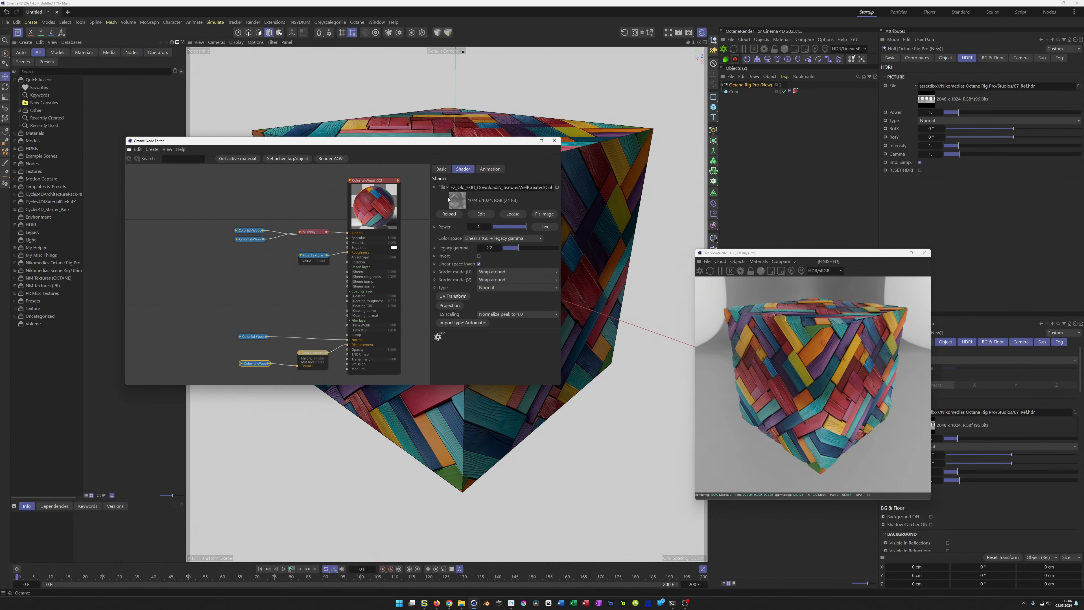
pyautogui.doubleClick(490, 248)
pyautogui.write('1')
pyautogui.press('Return')
pyautogui.click(308, 355)
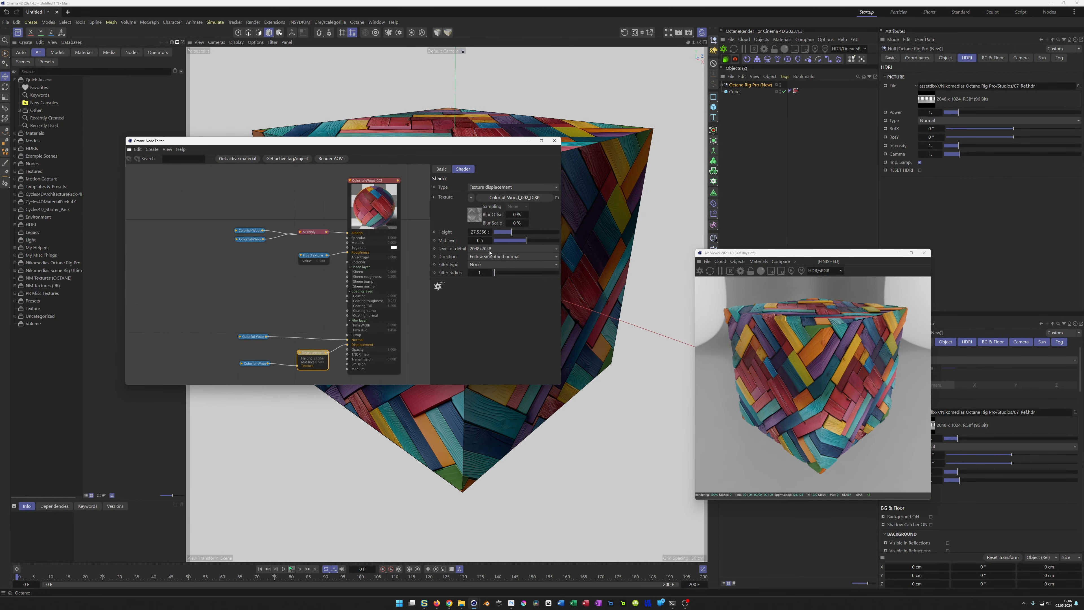
pyautogui.moveTo(255, 363); pyautogui.dragTo(250, 366)
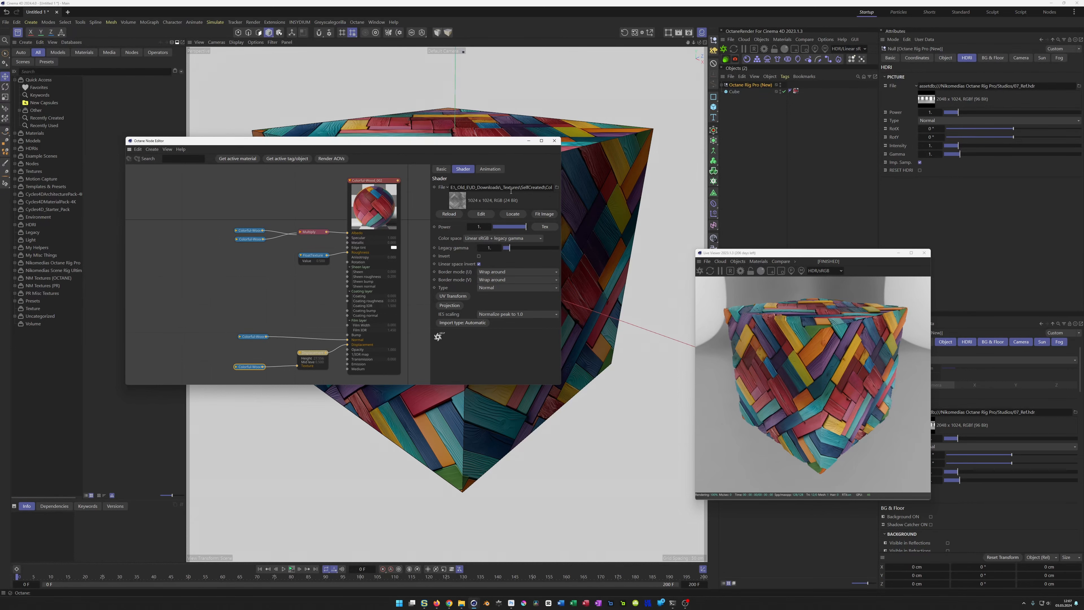
pyautogui.moveTo(309, 356); pyautogui.dragTo(301, 360)
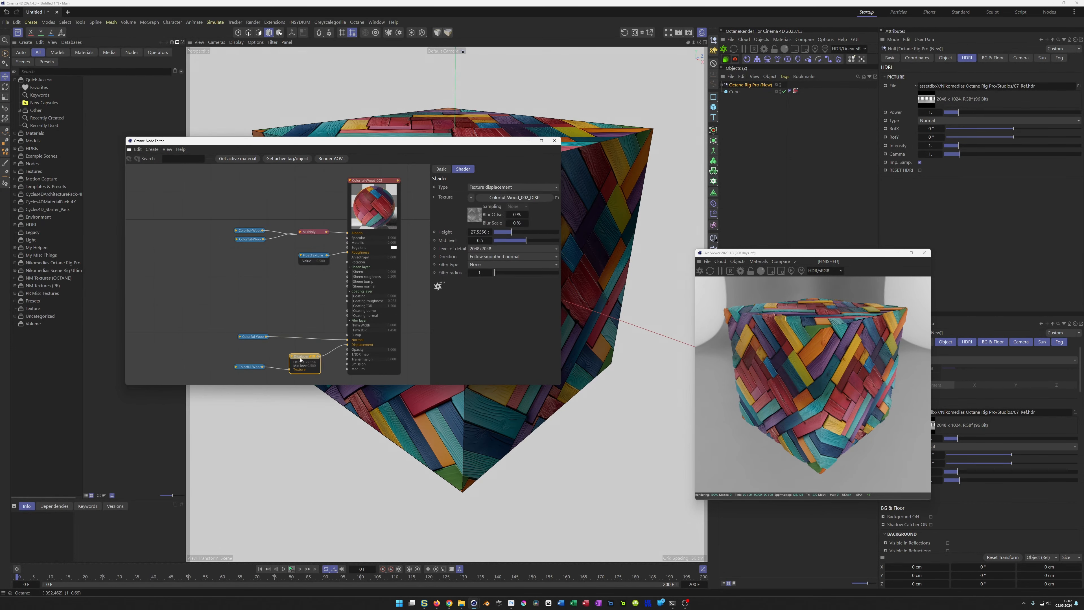
# Step: Switch the displacement type to Vertex displacement and set the cube's X segments to 50
pyautogui.click(501, 188)
pyautogui.click(496, 204)
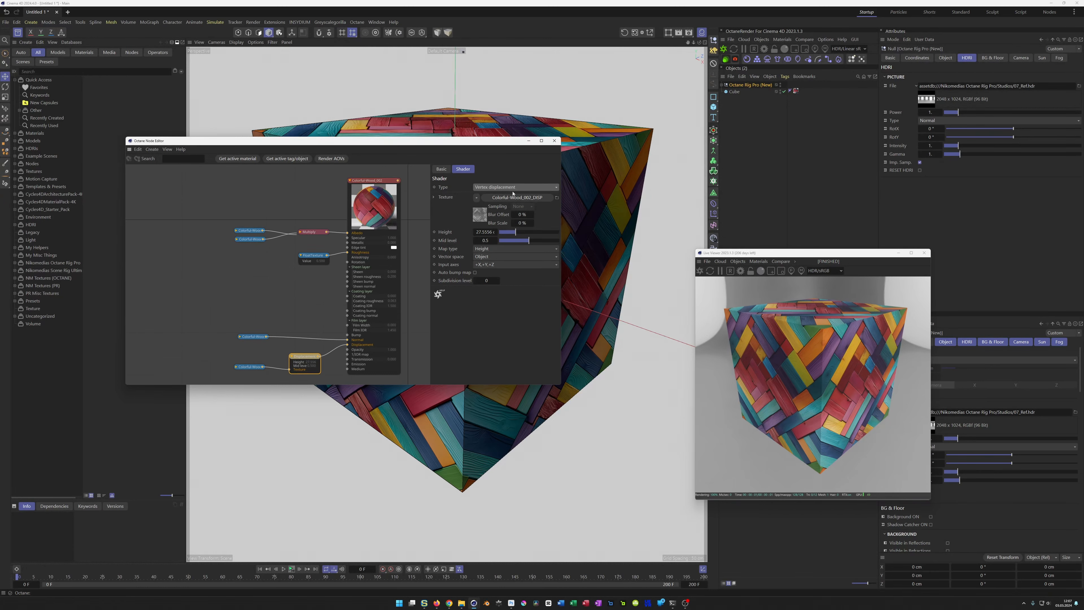
pyautogui.click(734, 91)
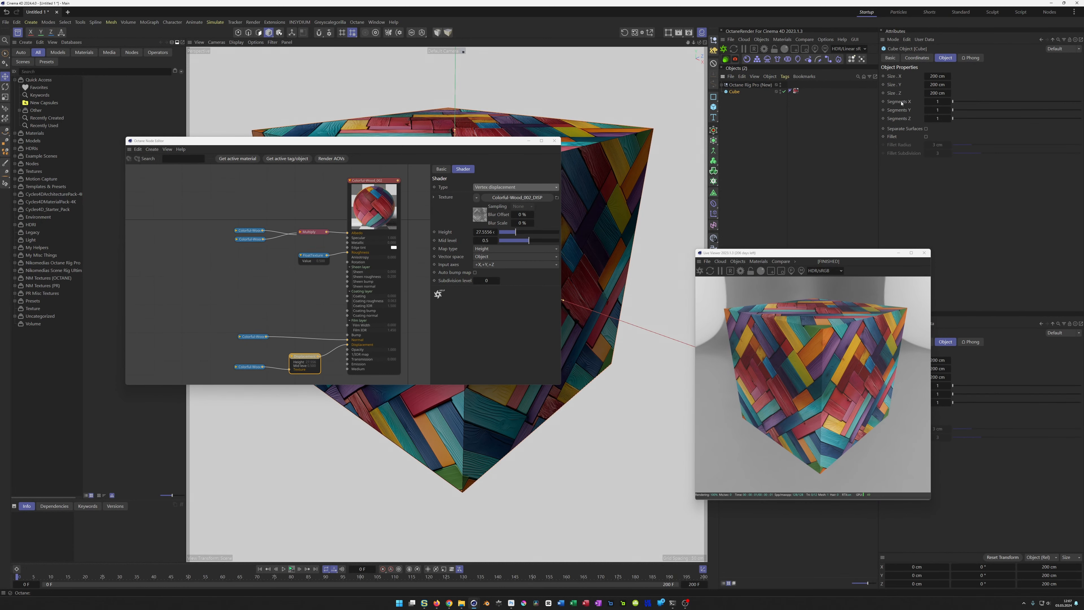
pyautogui.click(944, 104)
pyautogui.press('Return')
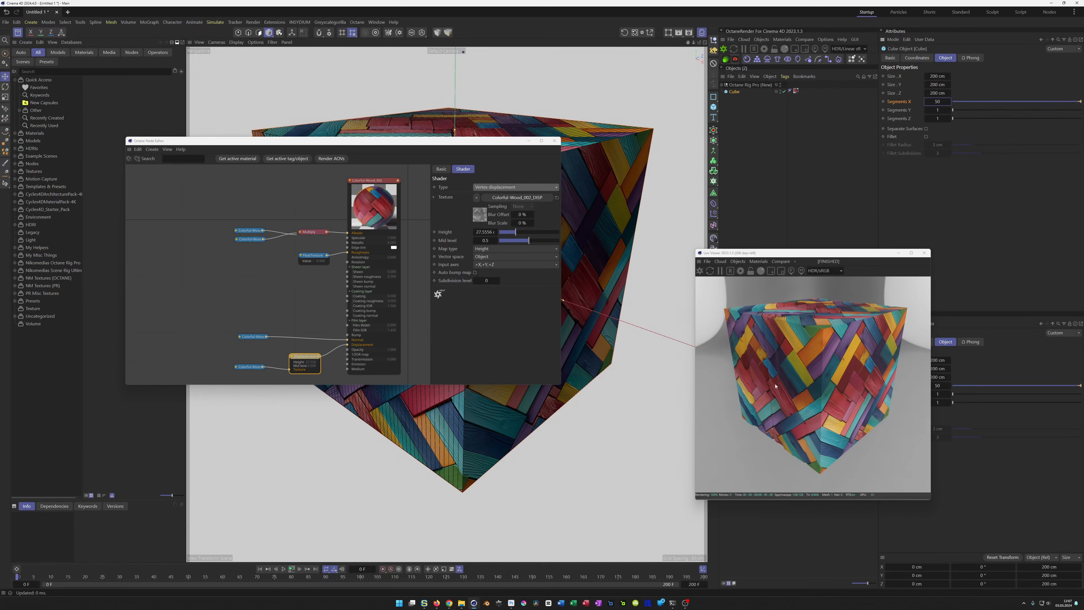
# Step: Switch the displacement type back to Texture displacement
pyautogui.click(489, 188)
pyautogui.click(499, 187)
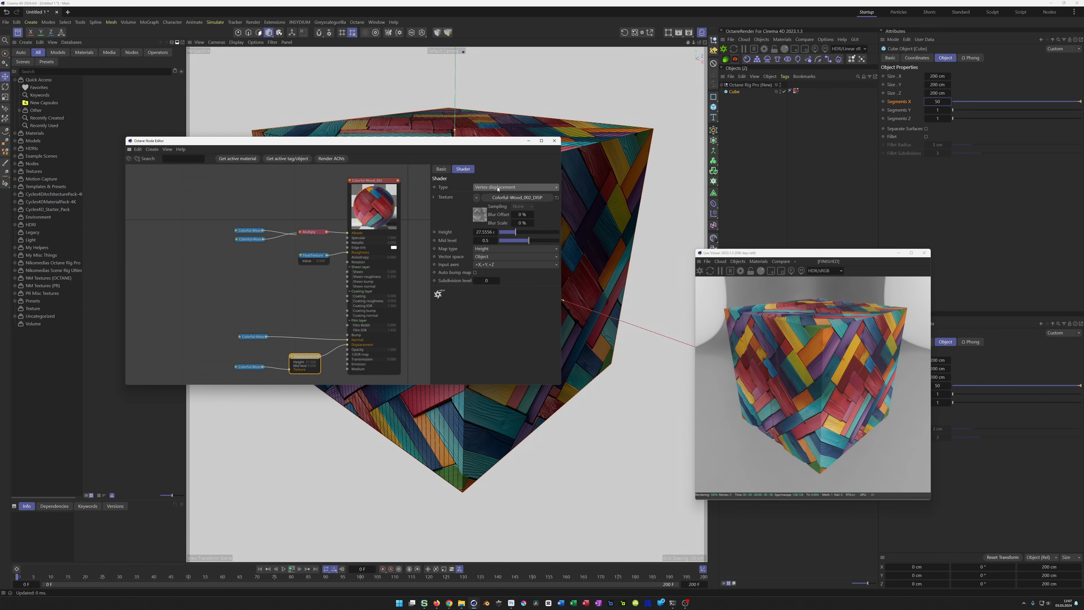
pyautogui.click(498, 188)
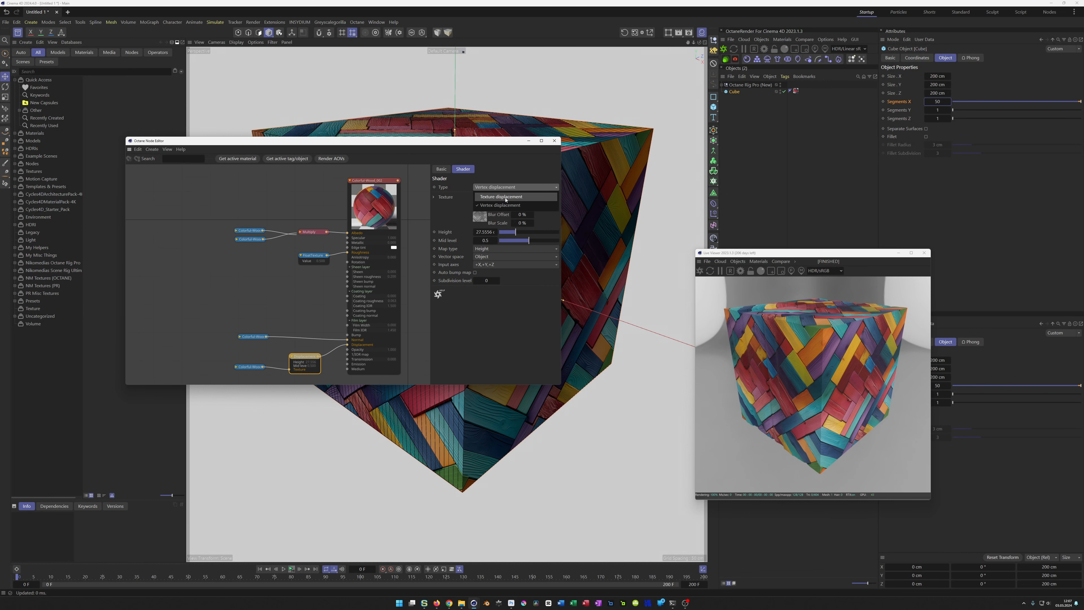
pyautogui.click(506, 197)
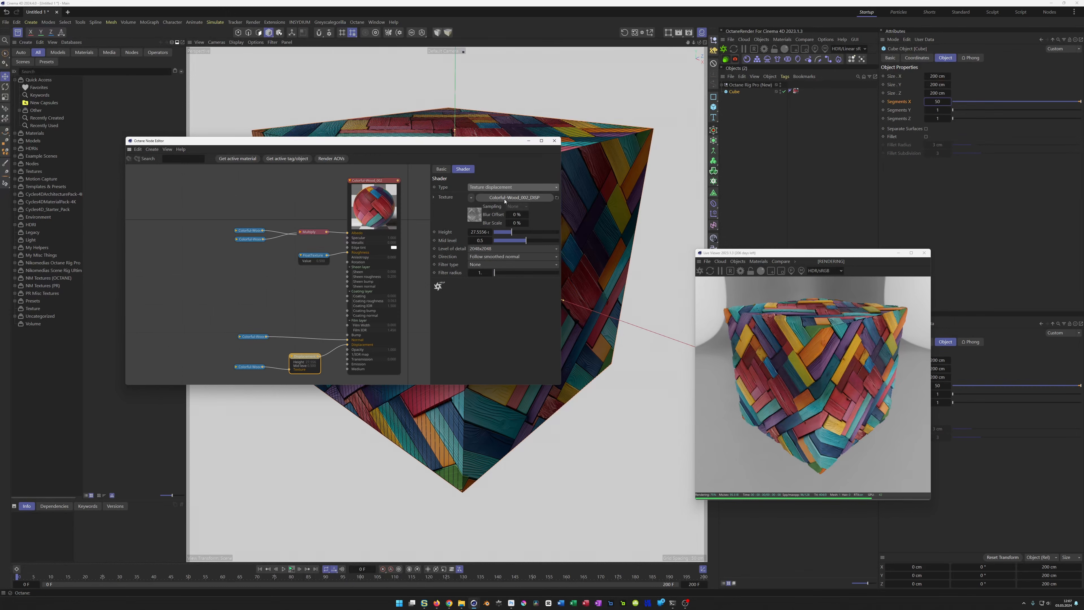
# Step: Set the cube's Y and Z segments to 50 as well
pyautogui.moveTo(248, 367); pyautogui.dragTo(250, 369)
pyautogui.click(250, 369)
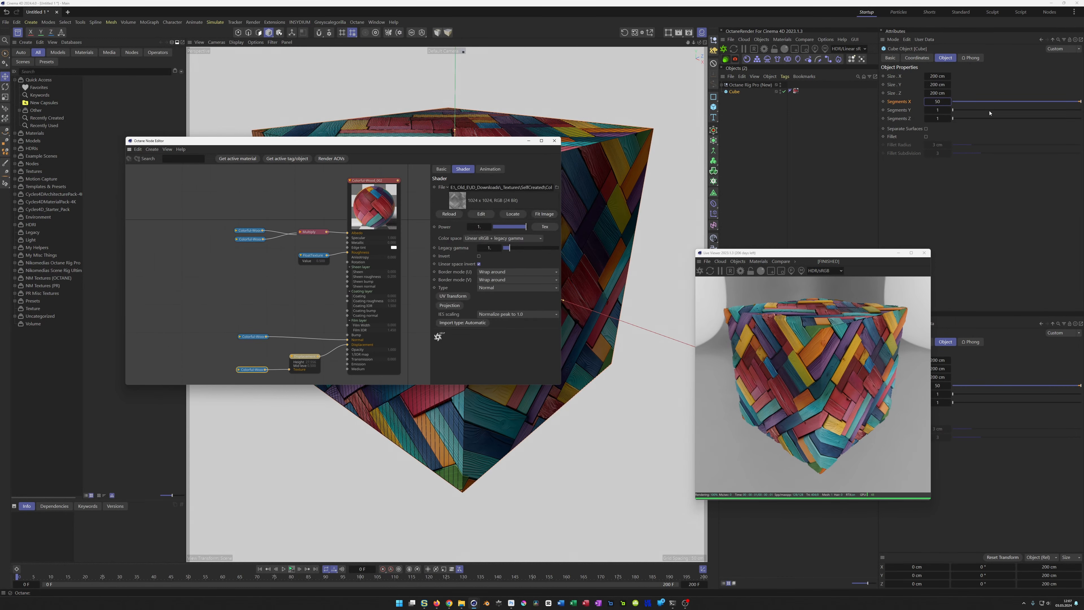
pyautogui.click(943, 101)
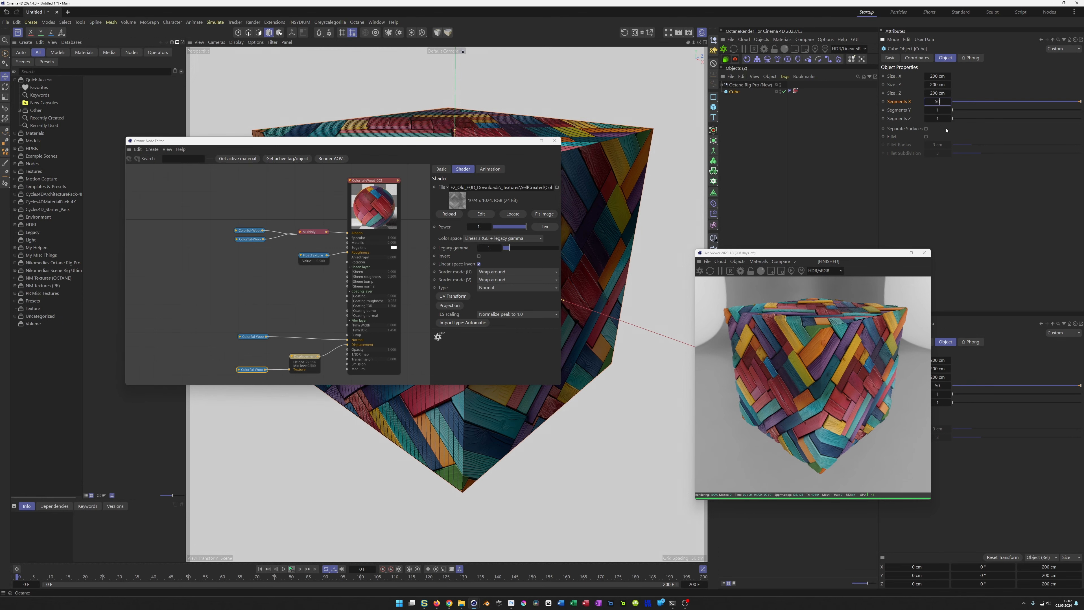
pyautogui.press('Return')
pyautogui.doubleClick(942, 102)
pyautogui.hotkey('ctrl', 'Return')
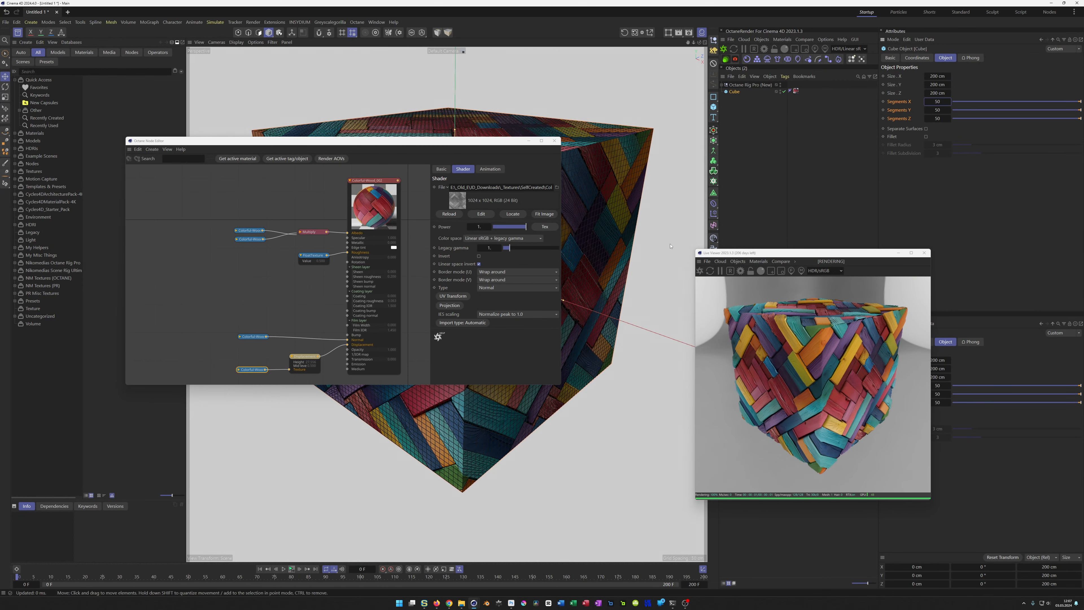
# Step: Try Vertex displacement on the subdivided cube and inspect the relief in the live render
pyautogui.click(304, 356)
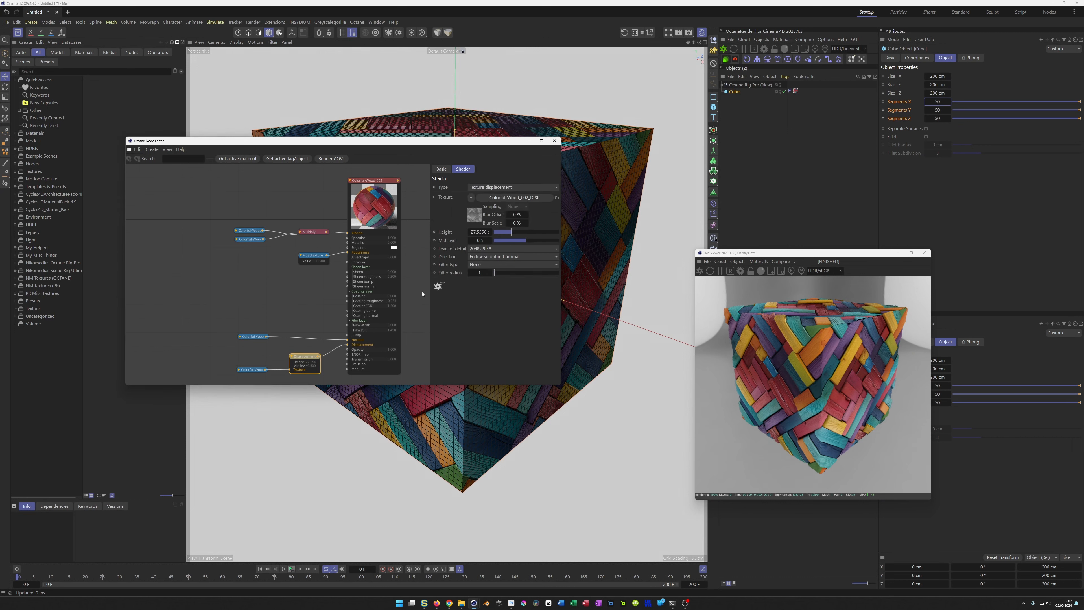
pyautogui.click(498, 190)
pyautogui.click(499, 207)
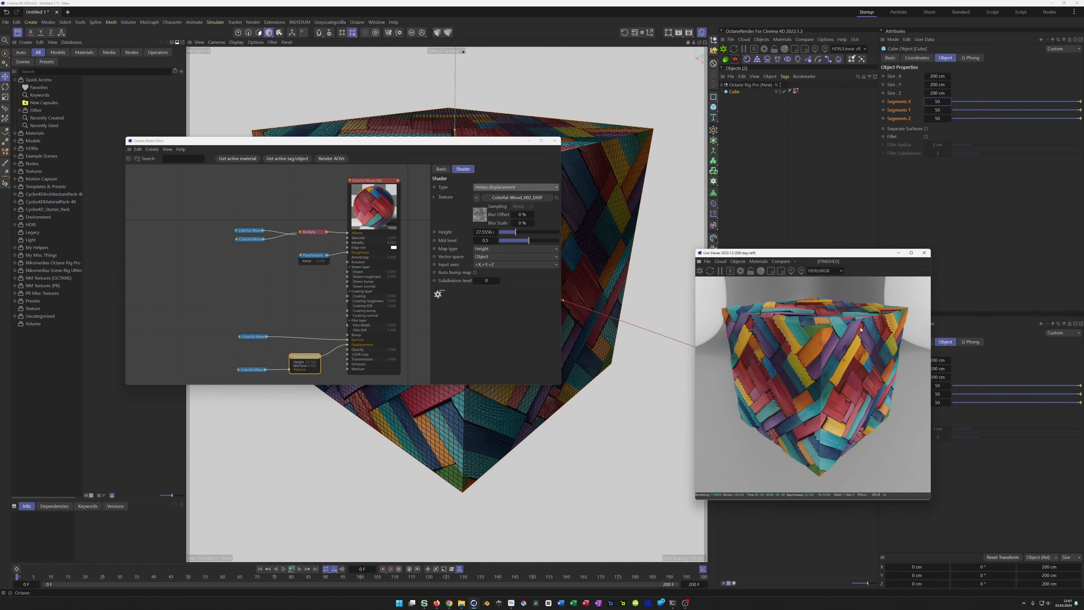
pyautogui.scroll(4, 885, 321)
pyautogui.scroll(-4, 886, 321)
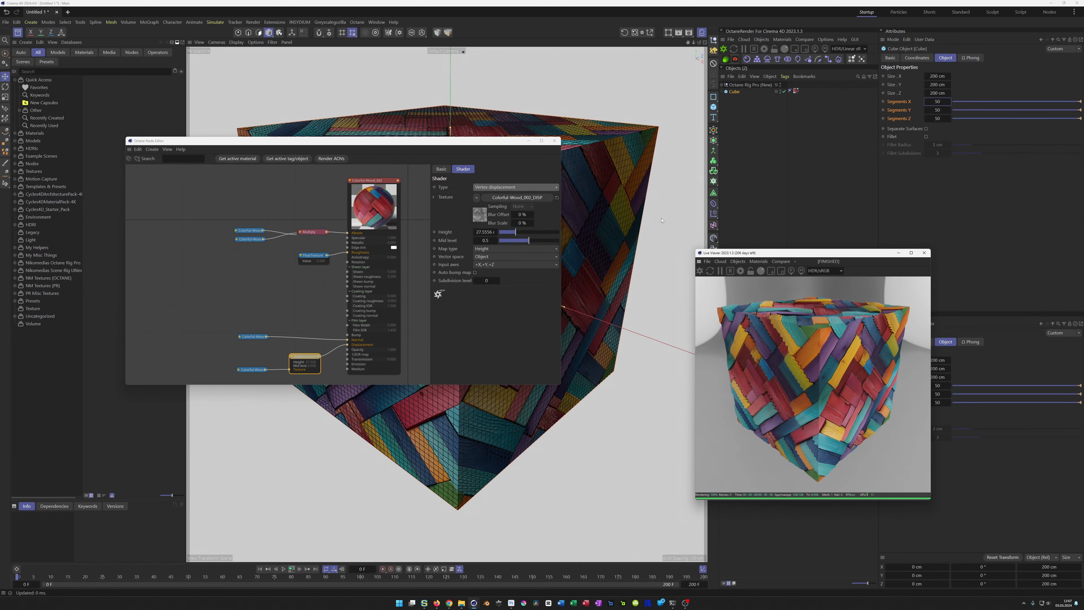
# Step: Return the displacement node to Texture displacement and examine the wood relief up close in the live render
pyautogui.click(508, 187)
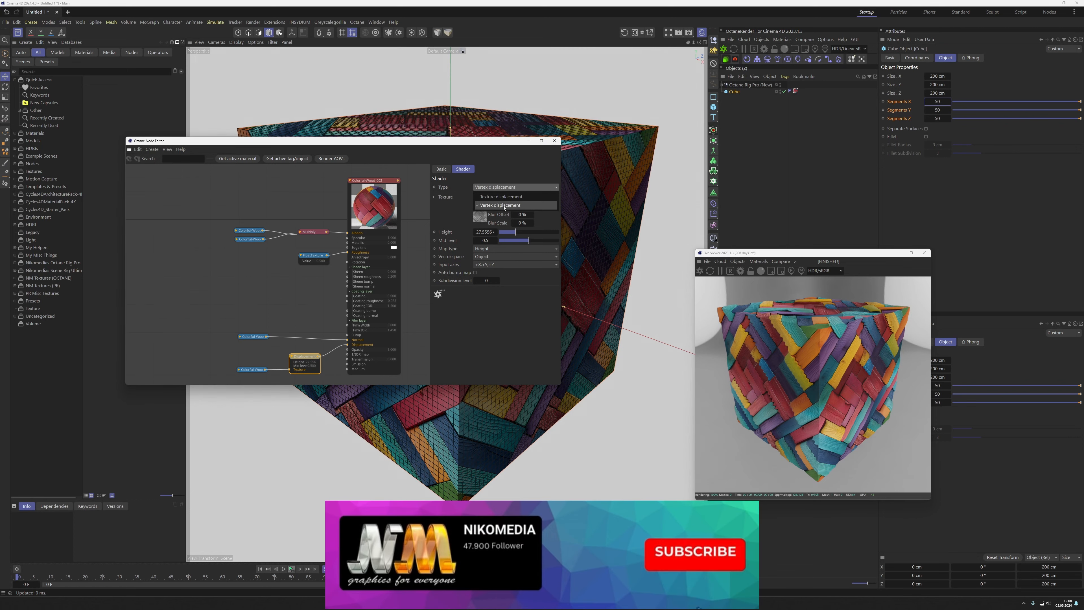
pyautogui.click(501, 196)
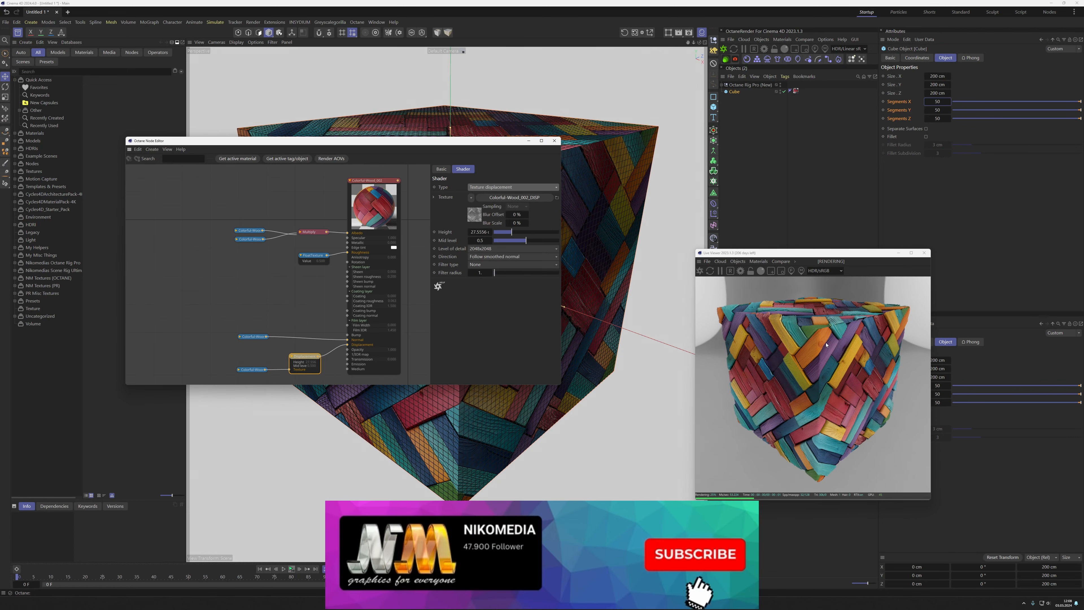
pyautogui.moveTo(826, 345); pyautogui.dragTo(803, 387)
pyautogui.scroll(5, 714, 312)
pyautogui.scroll(2, 714, 311)
pyautogui.scroll(-5, 715, 312)
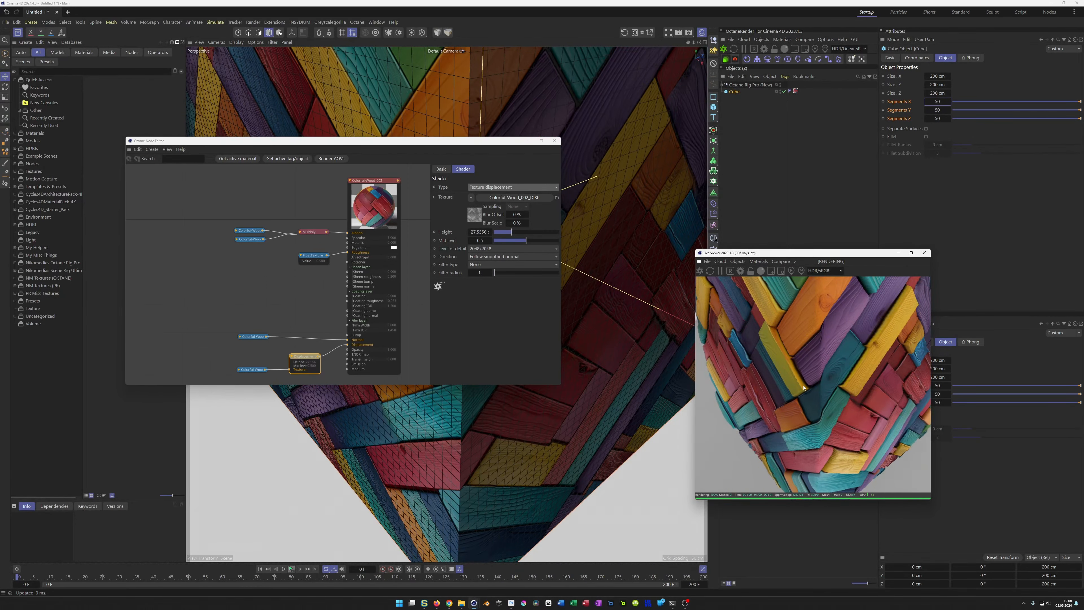
pyautogui.scroll(-5, 786, 387)
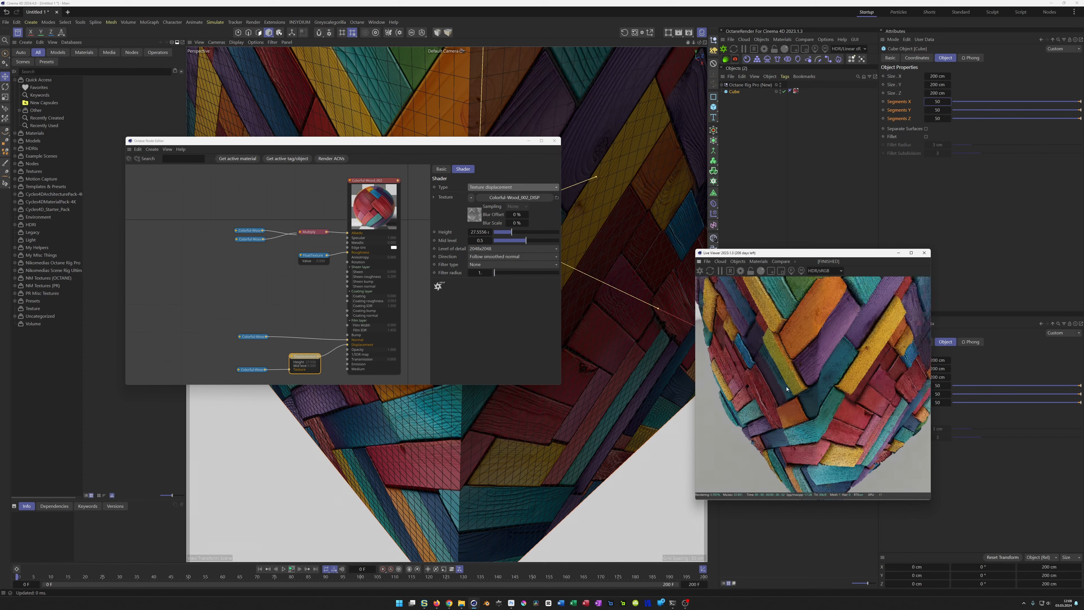
pyautogui.moveTo(786, 387); pyautogui.dragTo(797, 349)
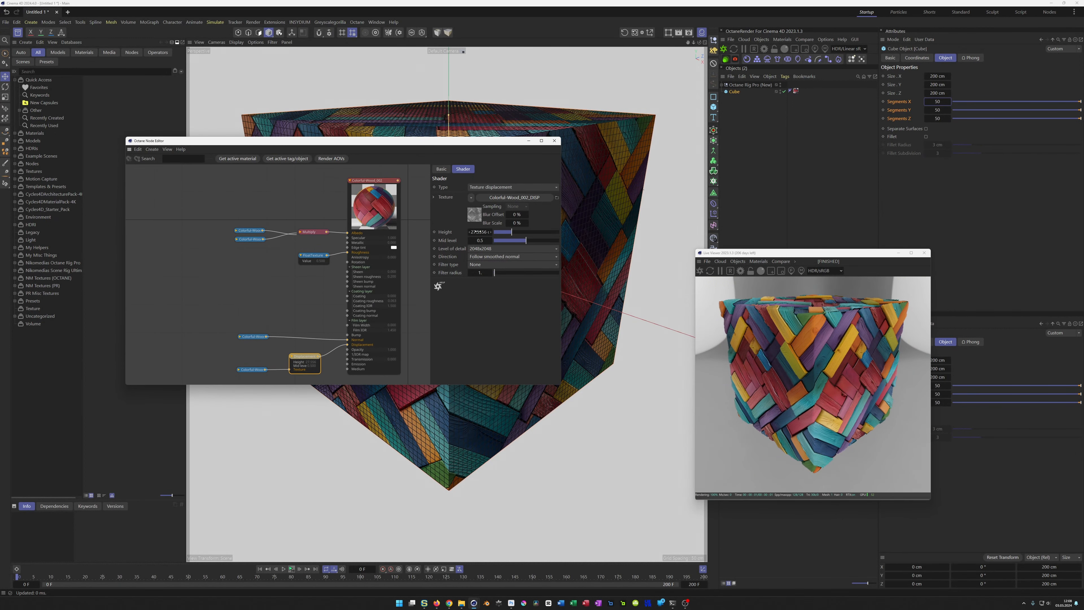
# Step: Try a displacement level of detail of 8192x8192, and settle on 1024x1024 to match the texture's resolution
pyautogui.click(480, 249)
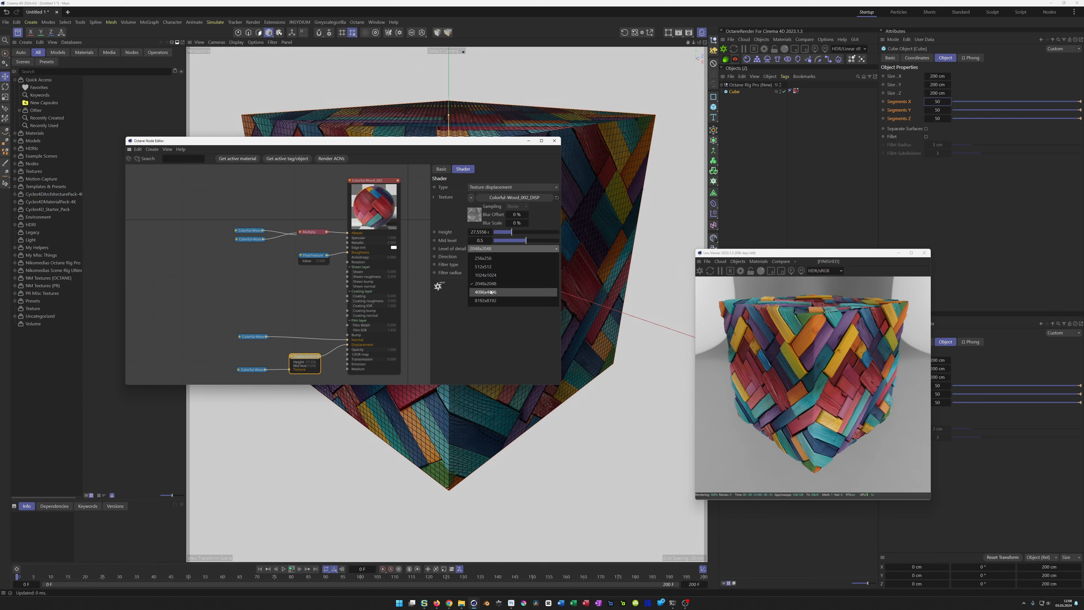
pyautogui.click(491, 300)
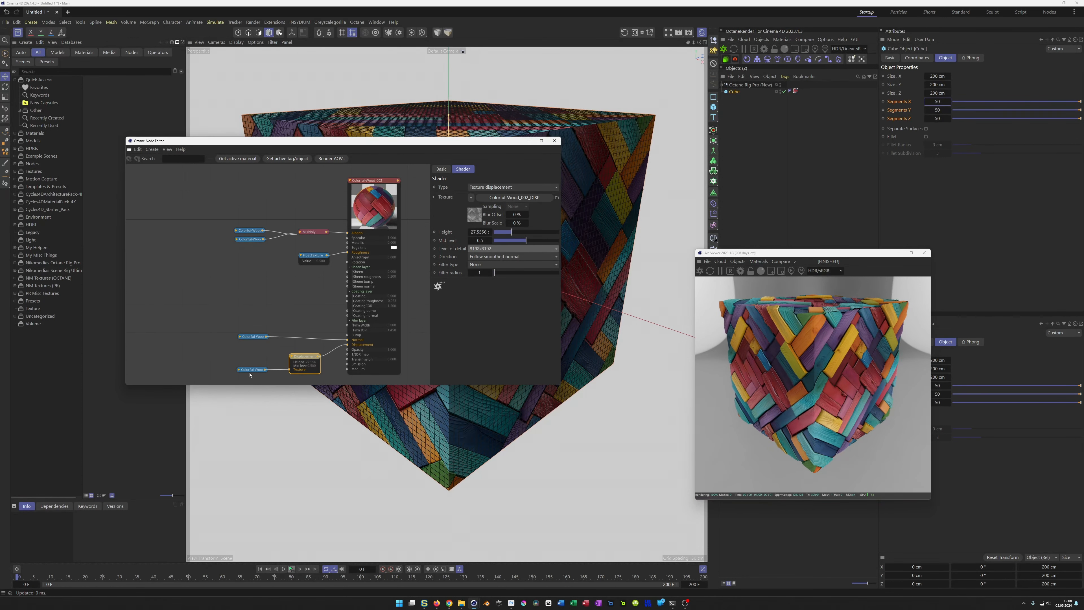
pyautogui.click(487, 249)
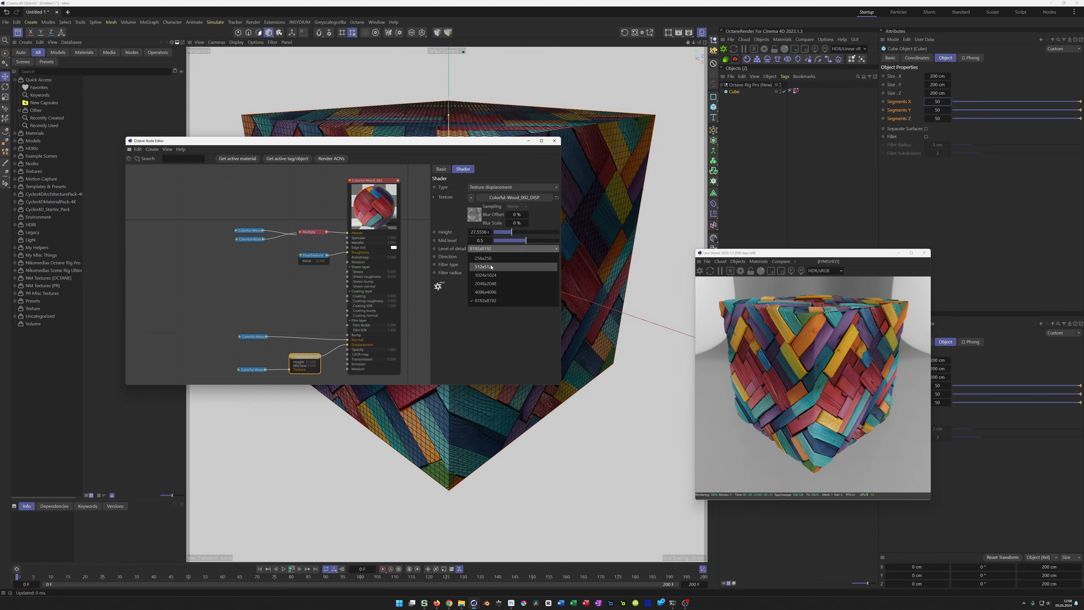
pyautogui.click(492, 276)
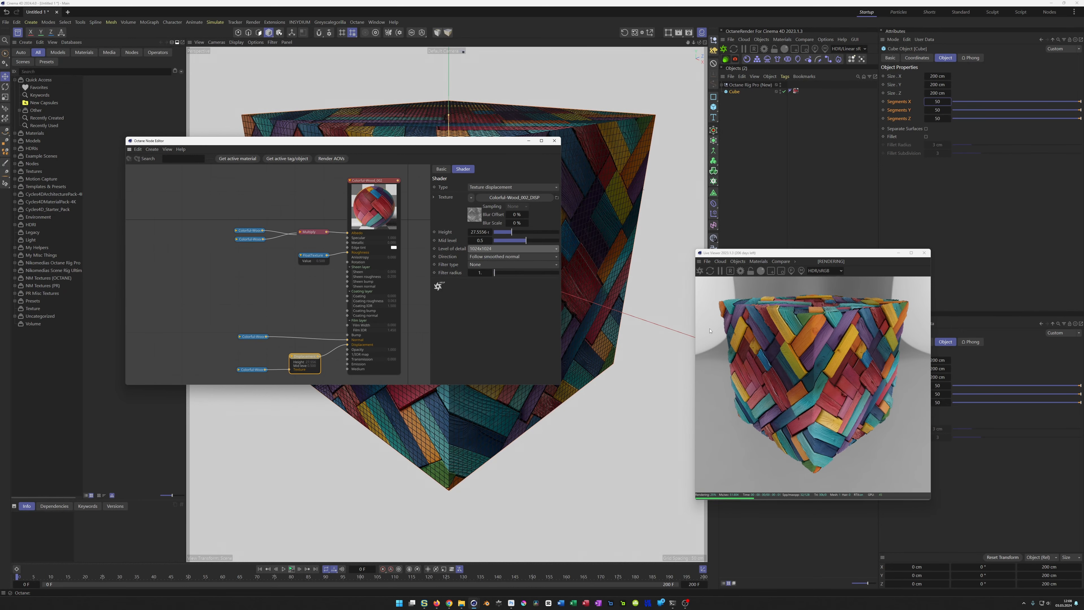
# Step: Set the displacement's filter type to Gaussian with a filter radius of 3 and check the smoothed relief on the cube
pyautogui.click(500, 266)
pyautogui.click(502, 290)
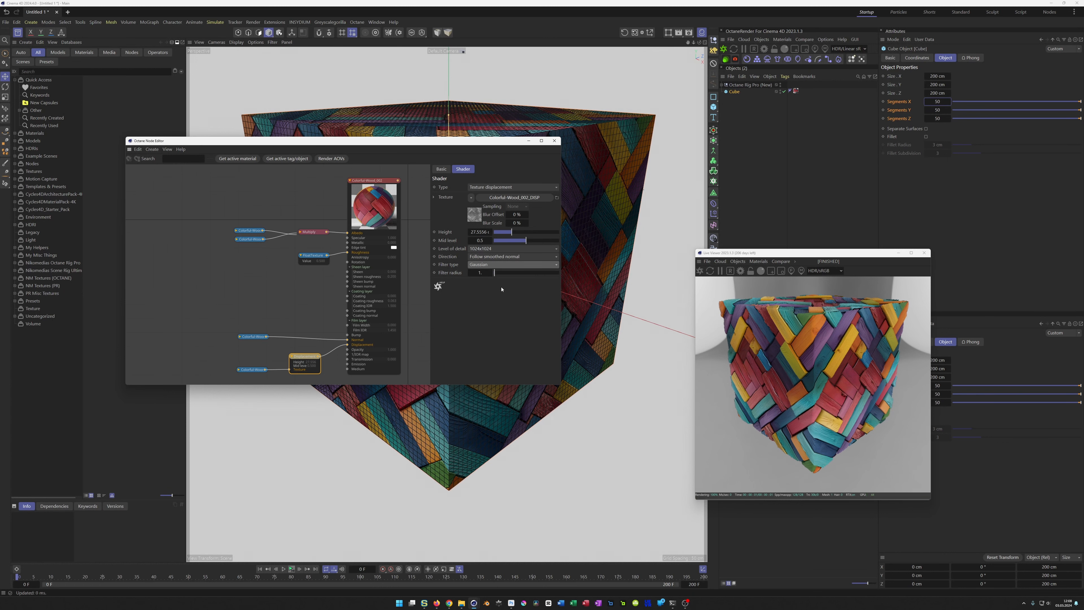
pyautogui.click(480, 273)
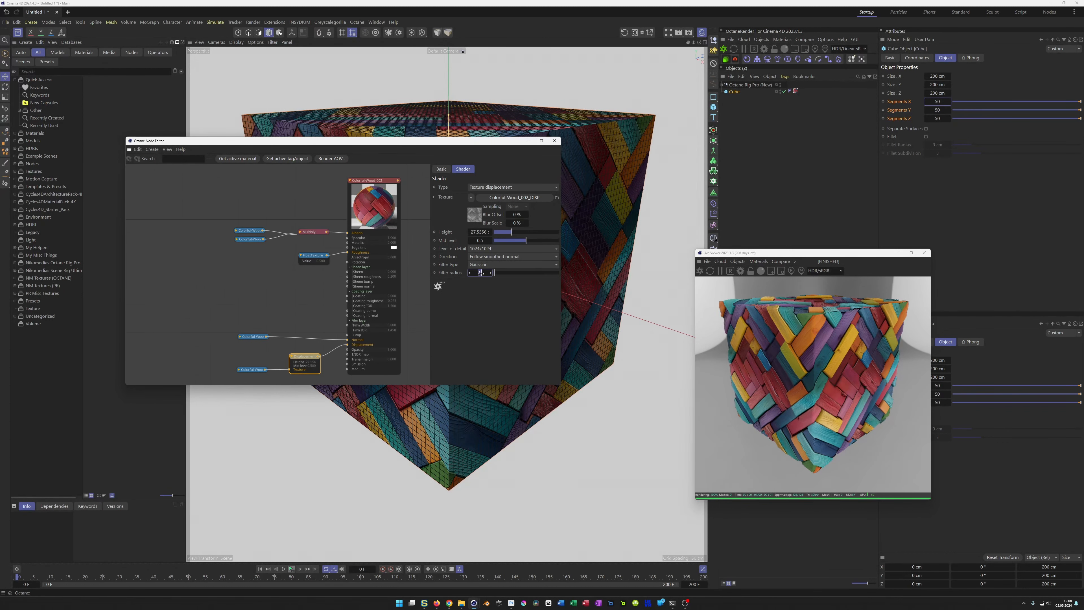
pyautogui.moveTo(481, 273); pyautogui.dragTo(466, 274)
pyautogui.write('3')
pyautogui.press('Return')
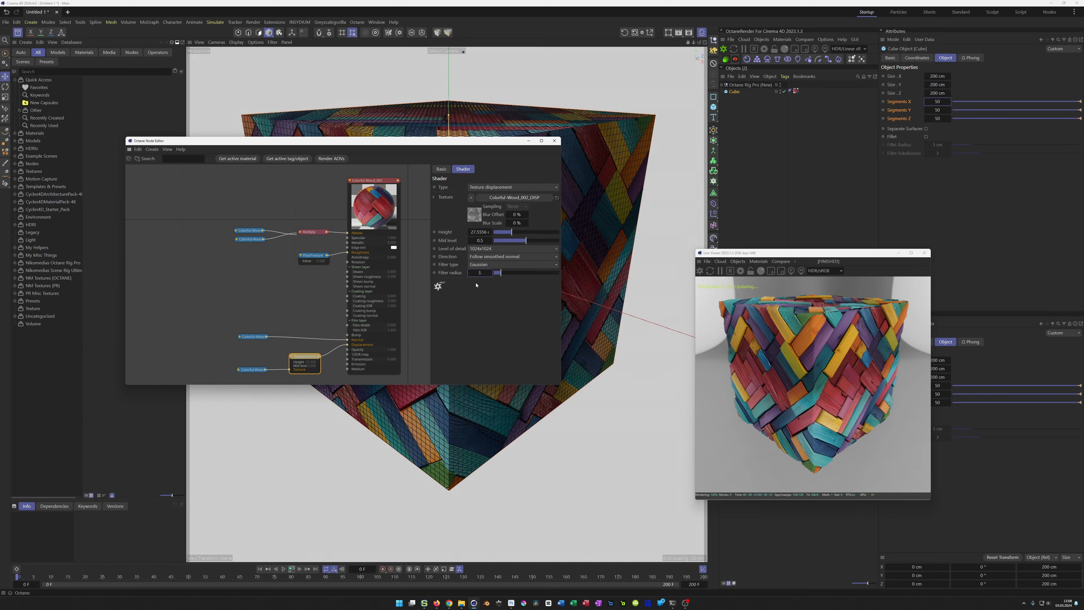
pyautogui.scroll(2, 806, 373)
pyautogui.moveTo(806, 373)
pyautogui.mouseDown()
pyautogui.moveTo(827, 394)
pyautogui.moveTo(795, 370)
pyautogui.moveTo(814, 375)
pyautogui.mouseUp()
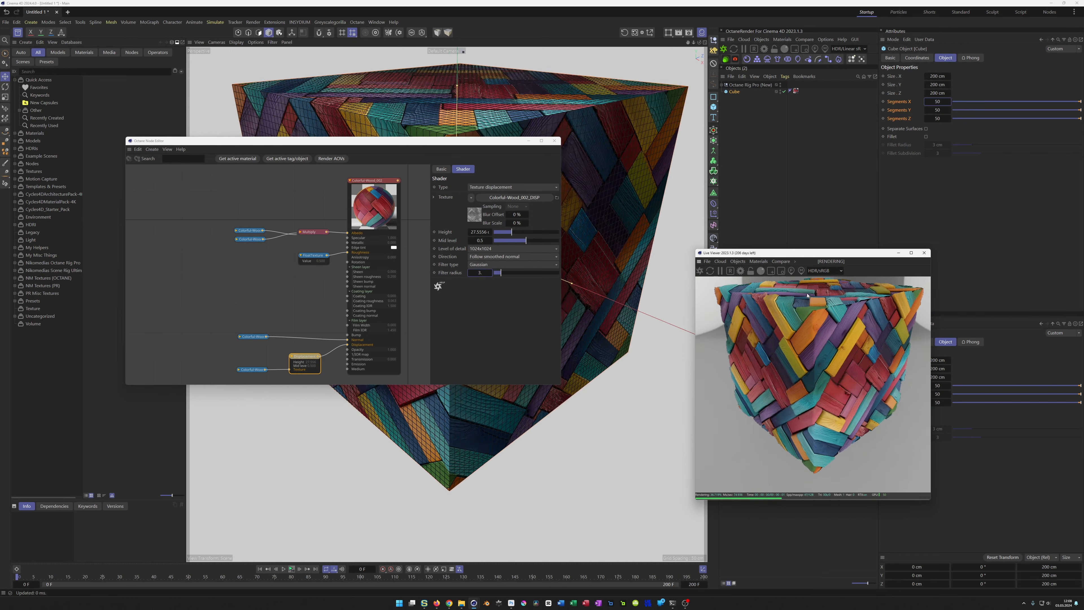
pyautogui.moveTo(794, 339); pyautogui.dragTo(787, 381)
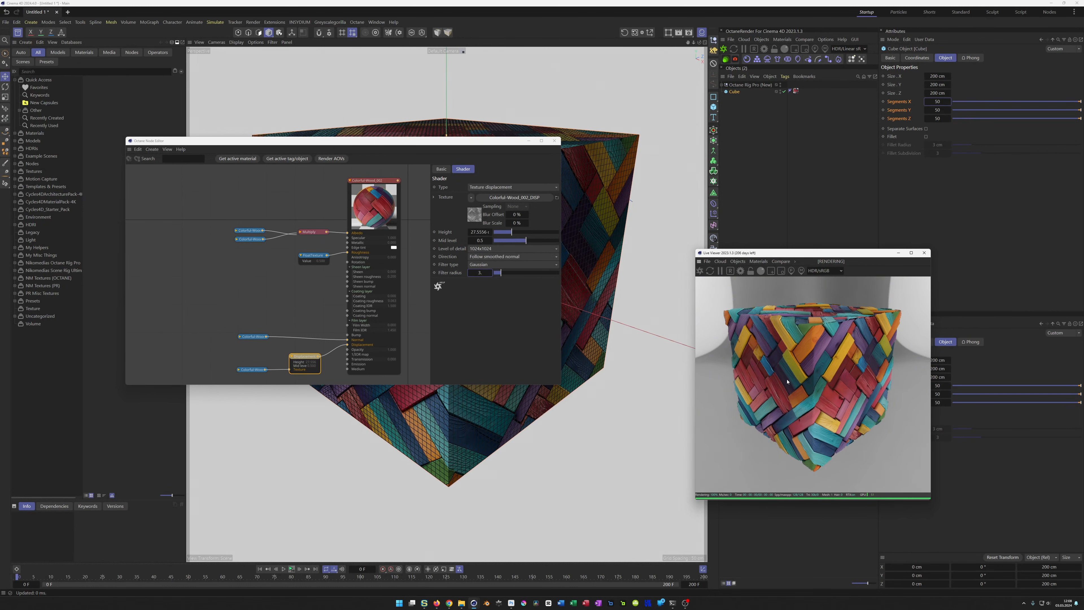
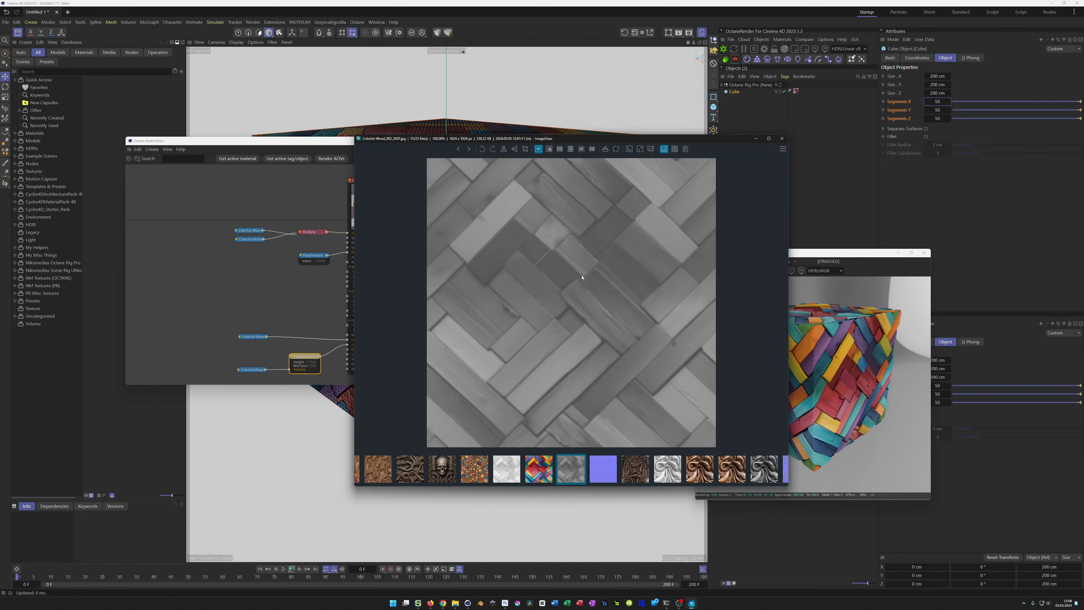
# Step: Close the image viewer, switch to NormalMap Online in the browser, and adjust the displacement map's blur/sharpness and contrast
pyautogui.click(481, 235)
pyautogui.click(782, 139)
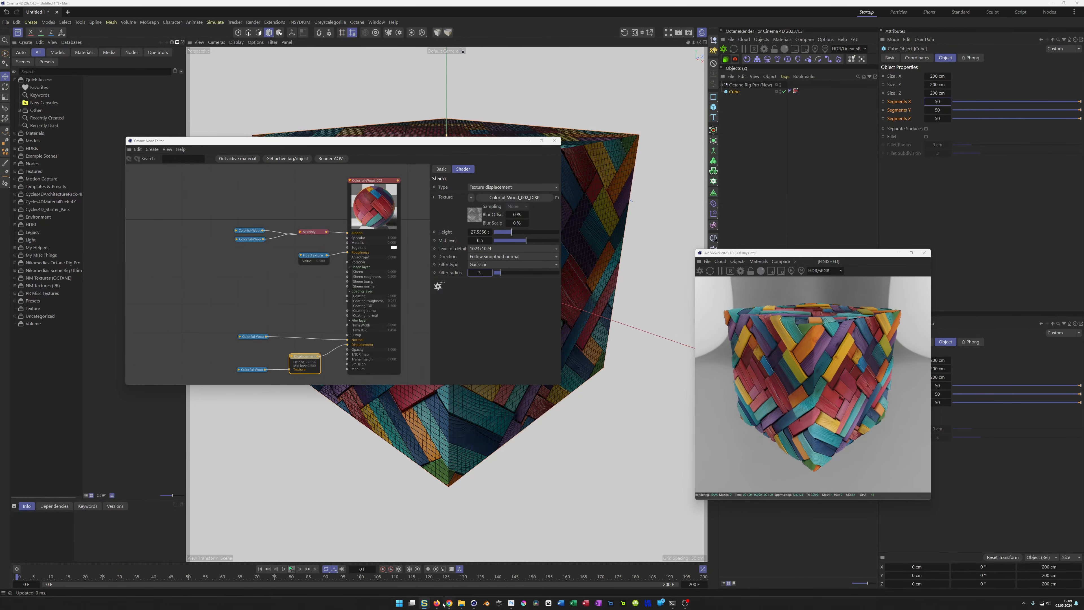
pyautogui.click(464, 592)
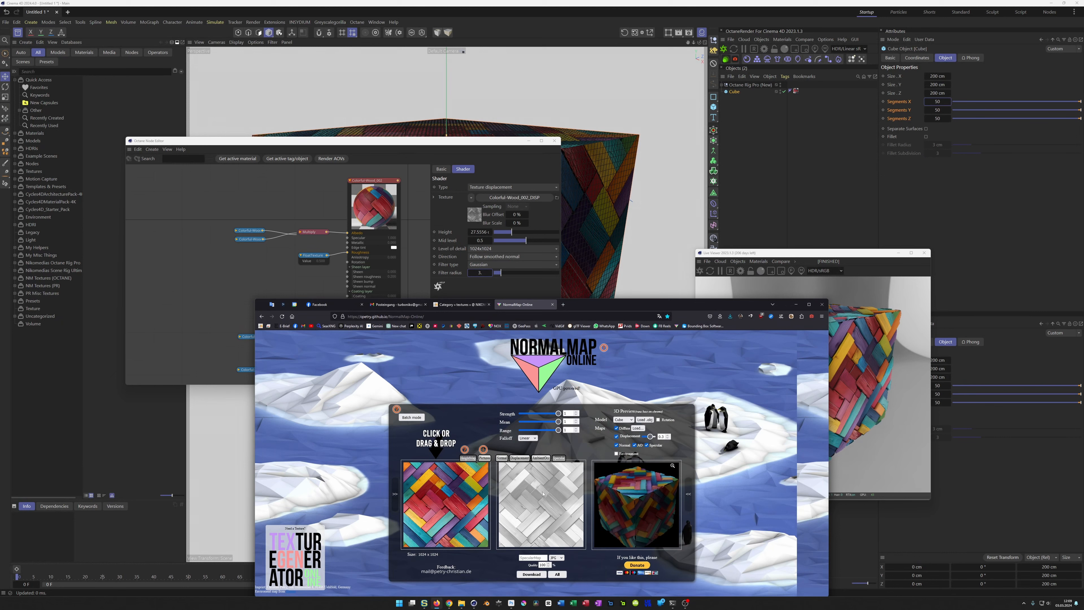
pyautogui.click(521, 459)
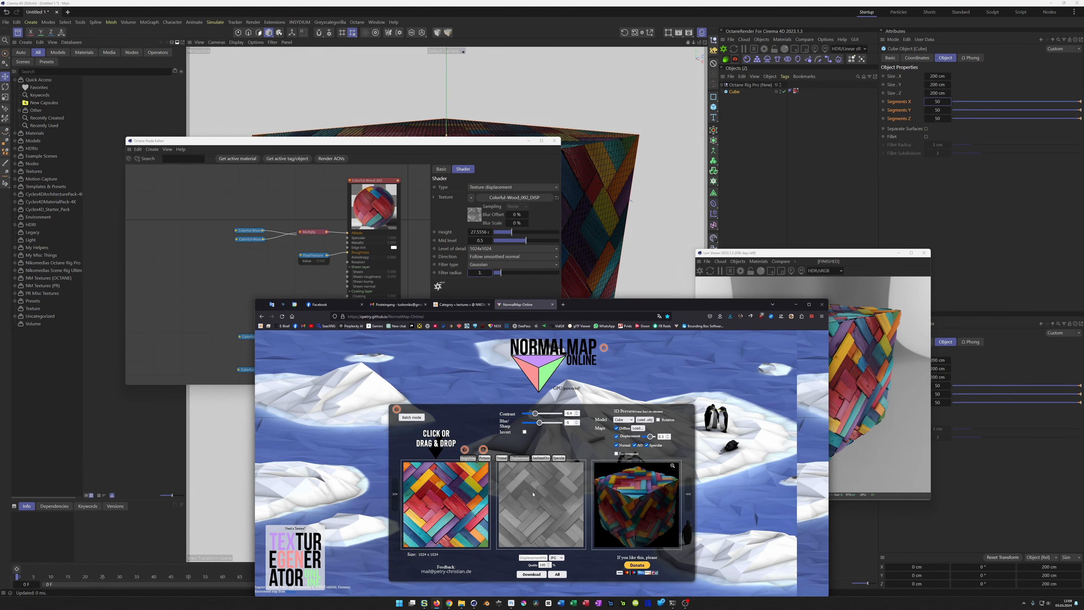
pyautogui.moveTo(539, 423); pyautogui.dragTo(542, 424)
pyautogui.moveTo(534, 416); pyautogui.dragTo(535, 416)
# Step: Download the adjusted displacement map to the SelfCreated textures folder as Colorful-Wood_002_DISP_02.jpg
pyautogui.click(537, 575)
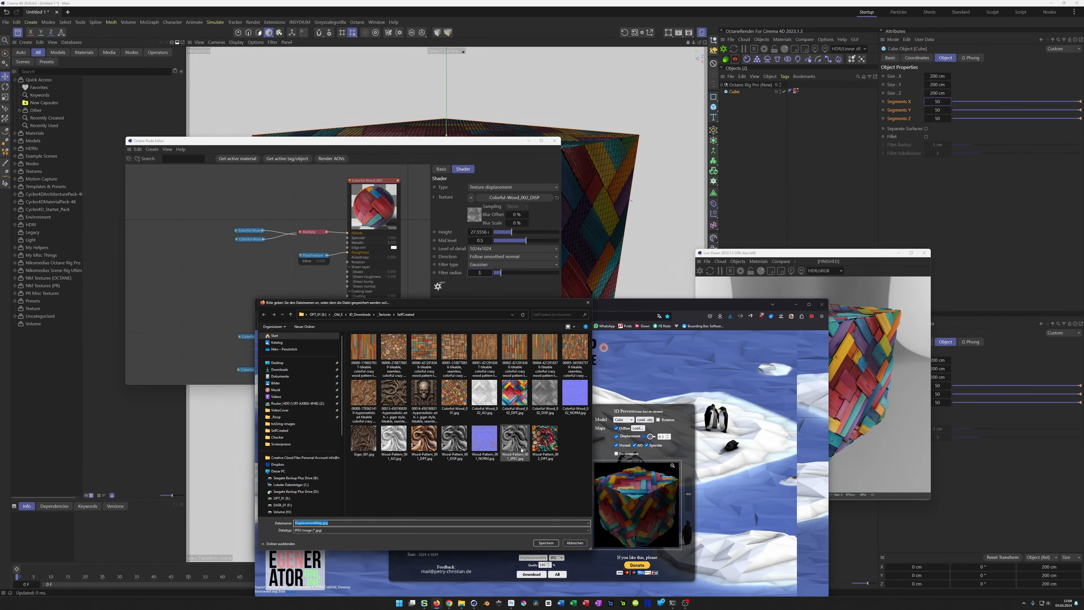
pyautogui.click(543, 402)
pyautogui.click(370, 523)
pyautogui.click(370, 523)
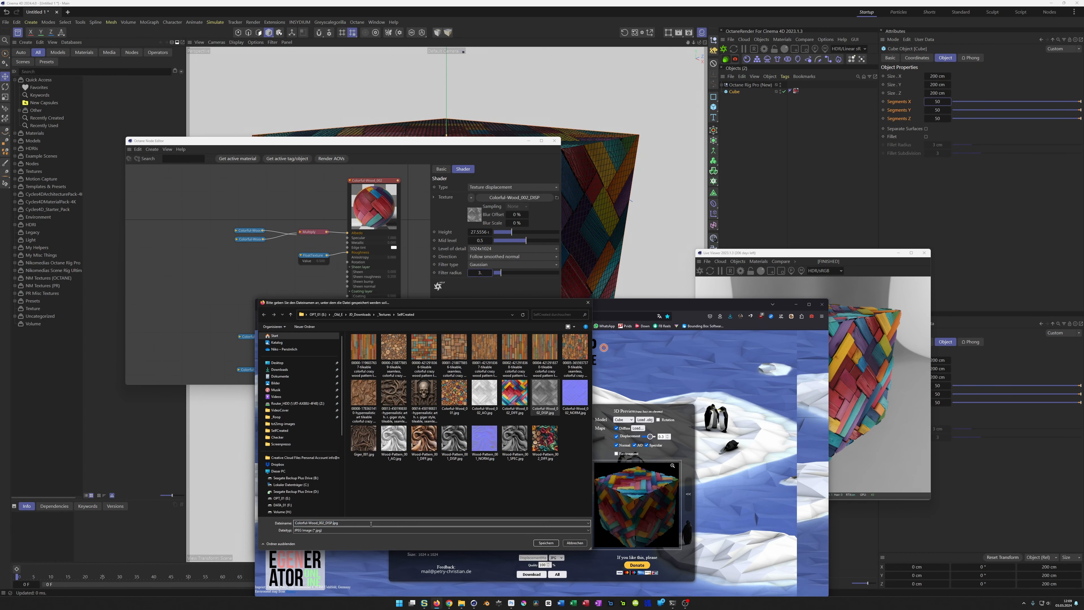
pyautogui.write('_02')
pyautogui.press('Return')
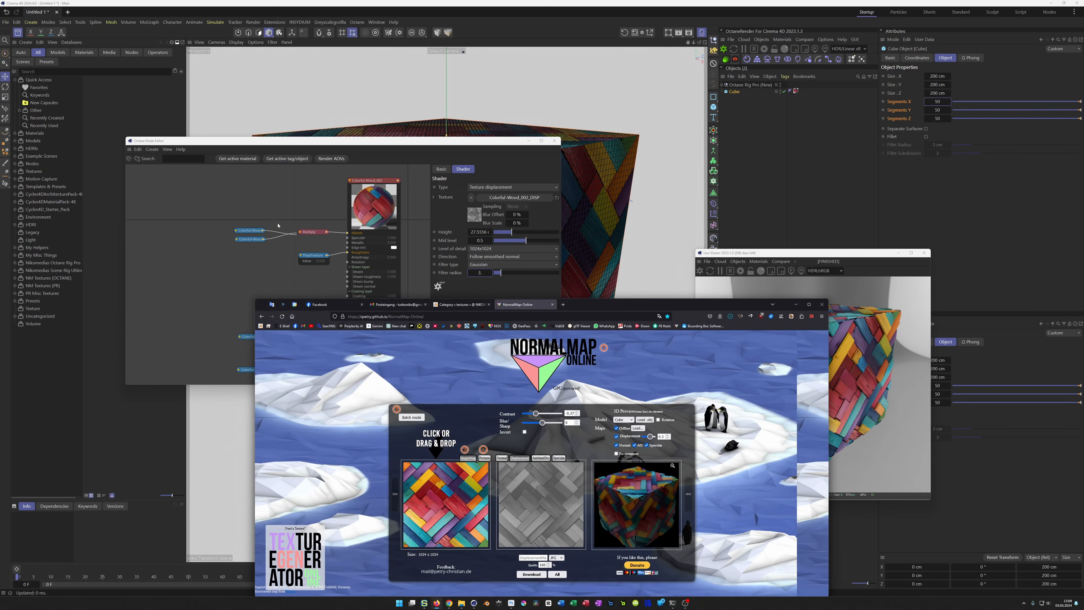
# Step: Return to Cinema 4D and load Colorful-Wood_002_DISP_02.jpg into the displacement's image texture, declining the copy to the project location
pyautogui.click(378, 143)
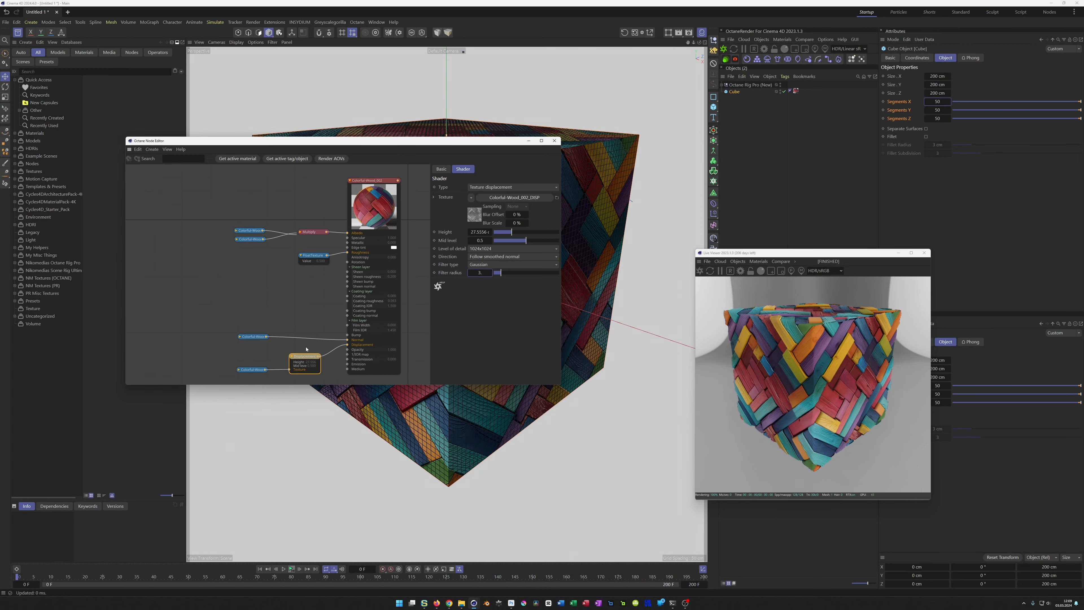
pyautogui.click(249, 369)
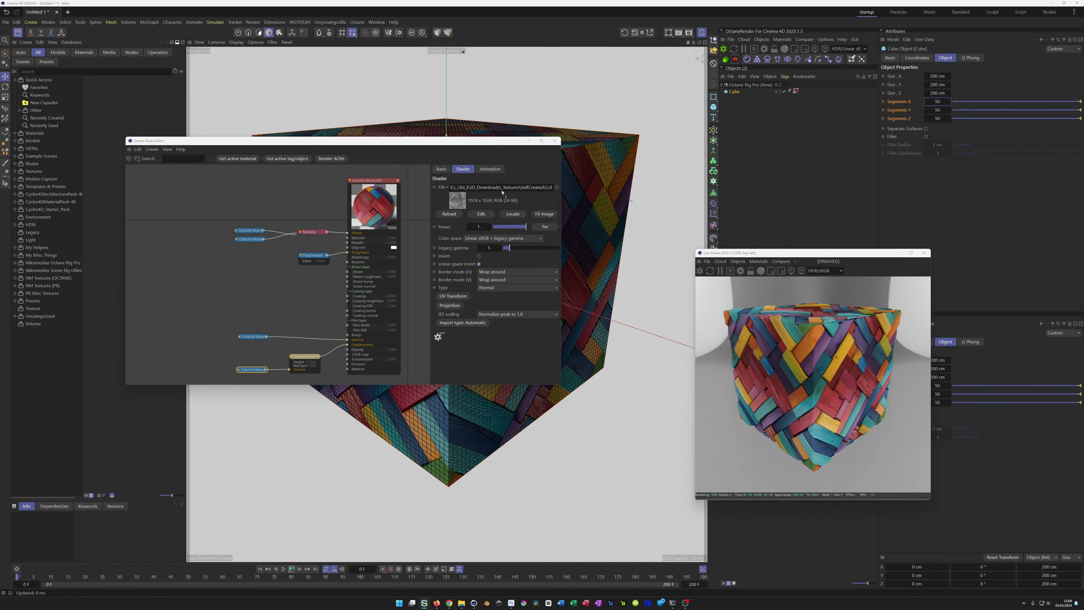
pyautogui.moveTo(490, 191); pyautogui.dragTo(490, 190)
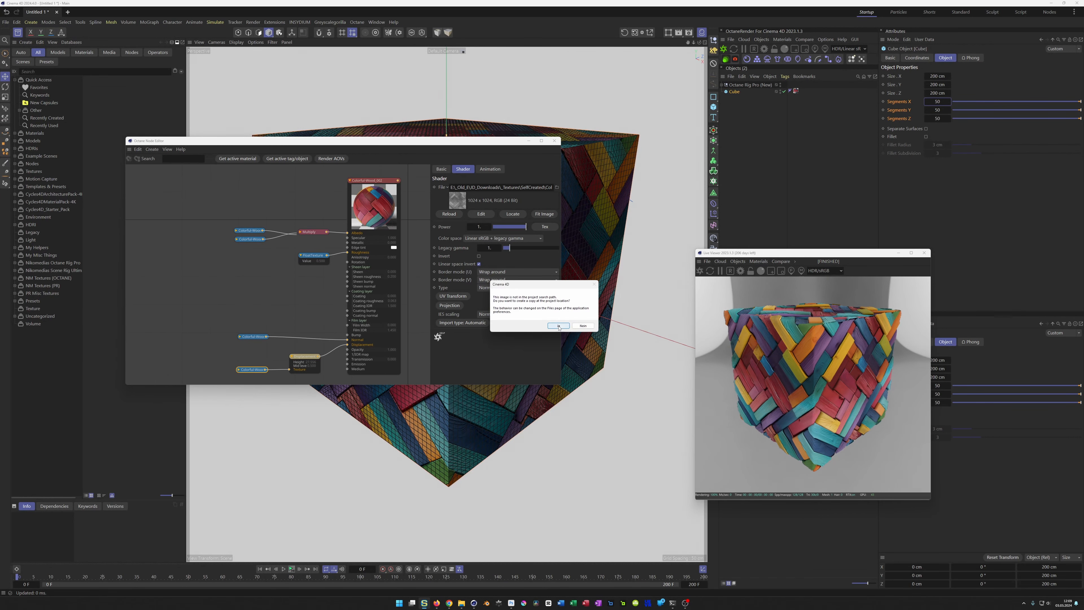
pyautogui.click(579, 327)
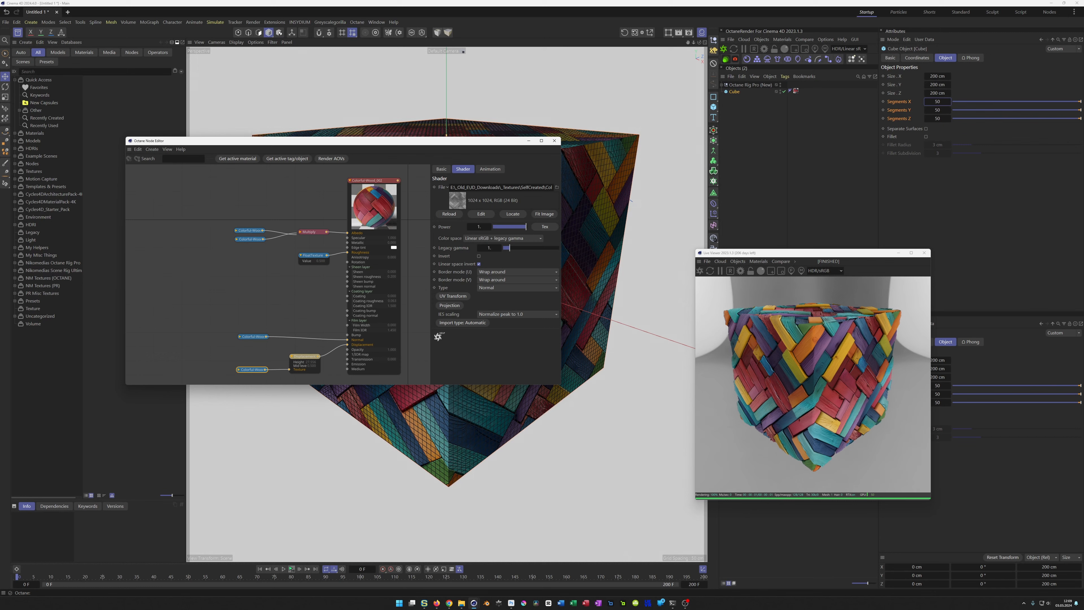
# Step: Open Colorful-Wood_002_DISP_02.jpg in Topaz Photo AI and upscale it 2x with the Standard v2 AI model
pyautogui.click(611, 603)
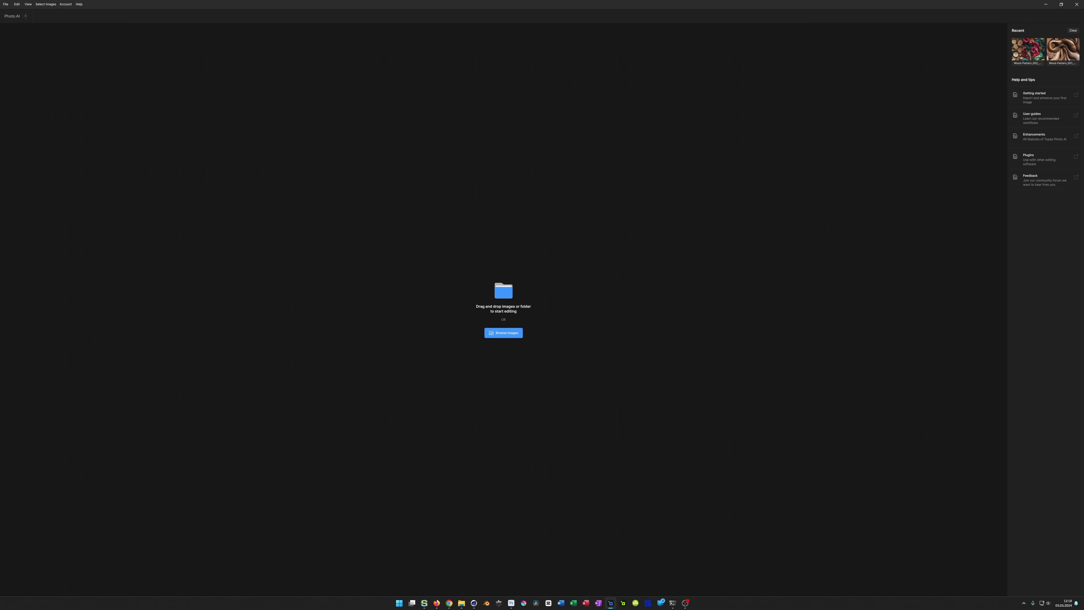
pyautogui.moveTo(611, 603); pyautogui.dragTo(558, 364)
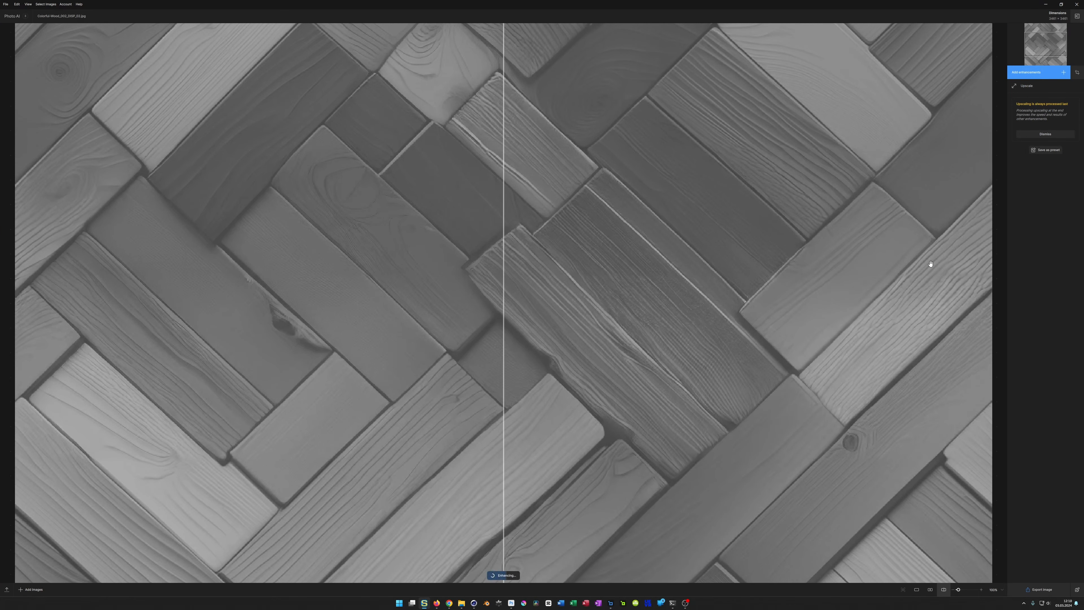
pyautogui.click(1027, 86)
pyautogui.click(987, 71)
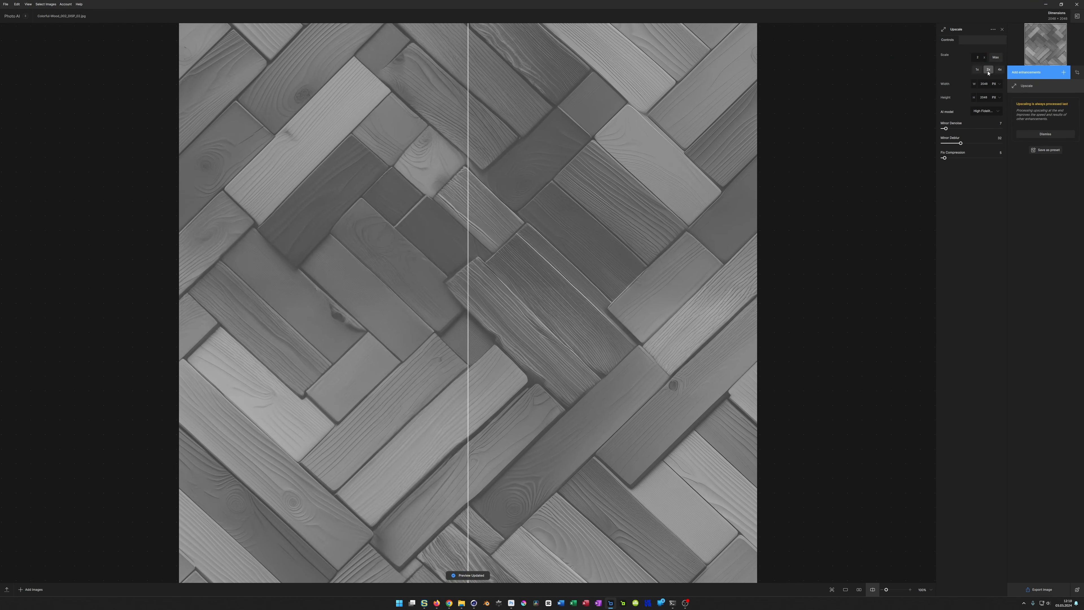
pyautogui.click(991, 111)
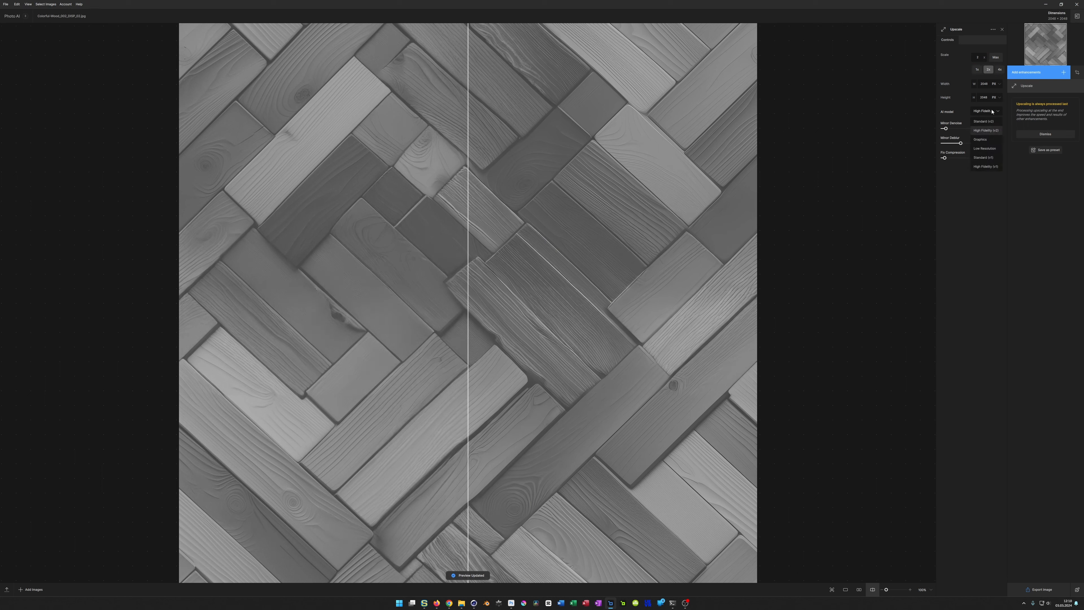
pyautogui.click(984, 121)
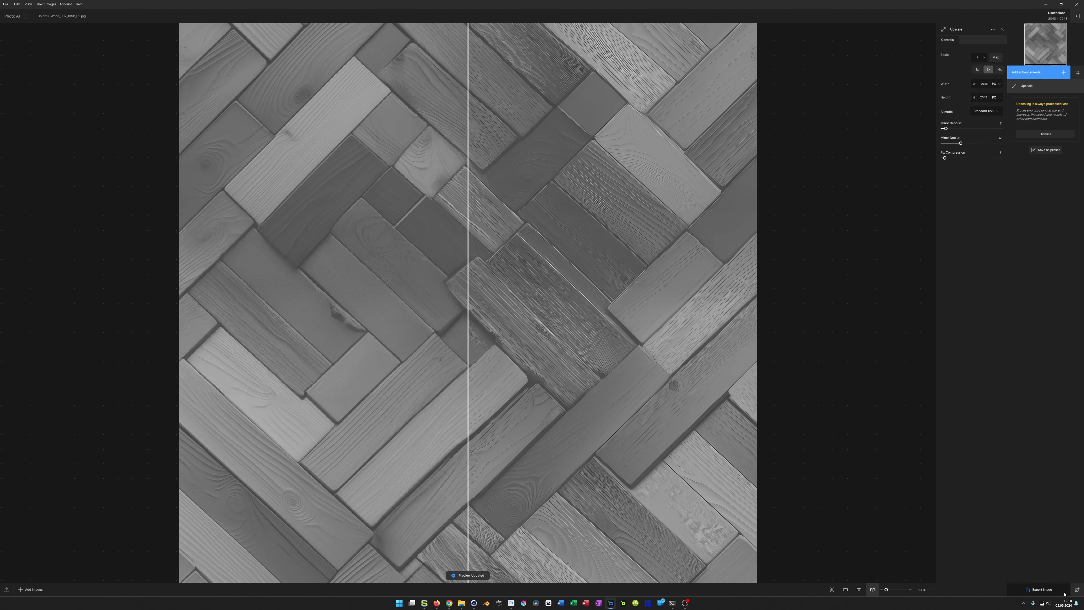
# Step: Export the upscaled map to its original folder in the input format, overwriting the original file, and close Photo AI
pyautogui.click(1041, 590)
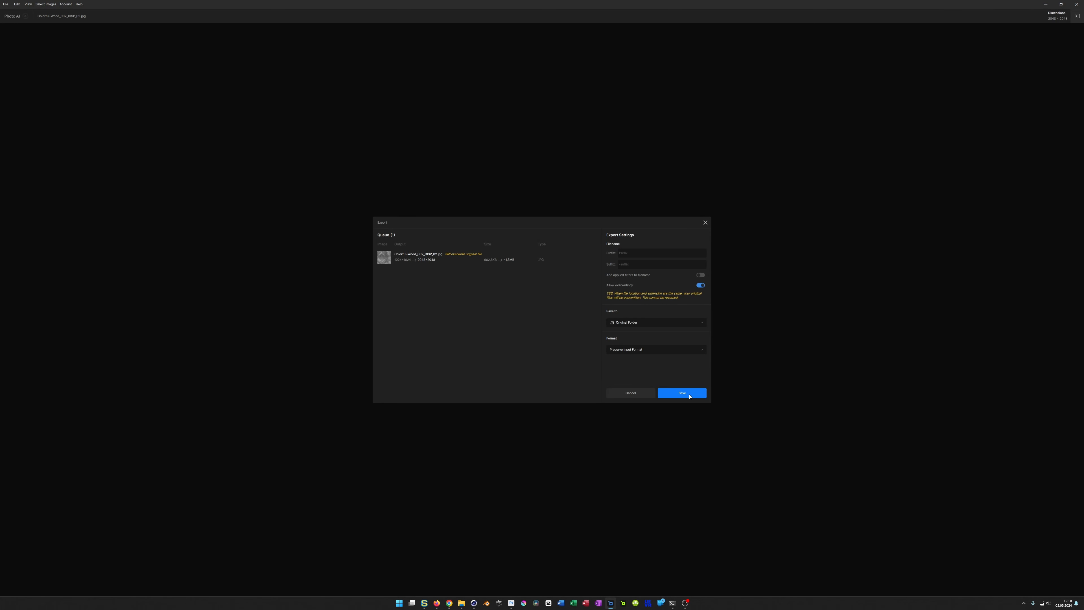
pyautogui.click(676, 395)
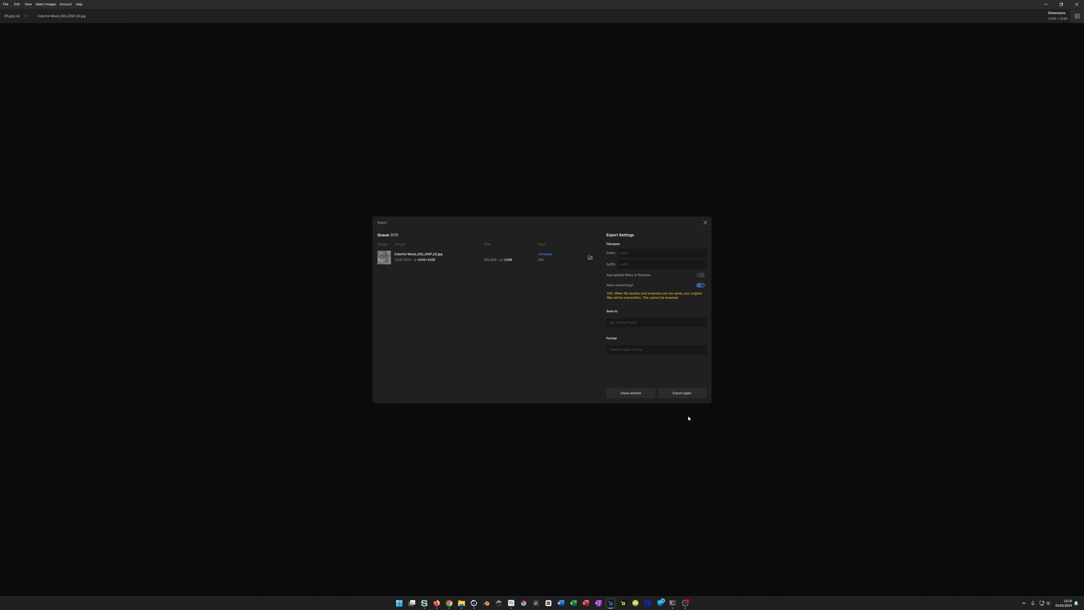
pyautogui.click(1077, 4)
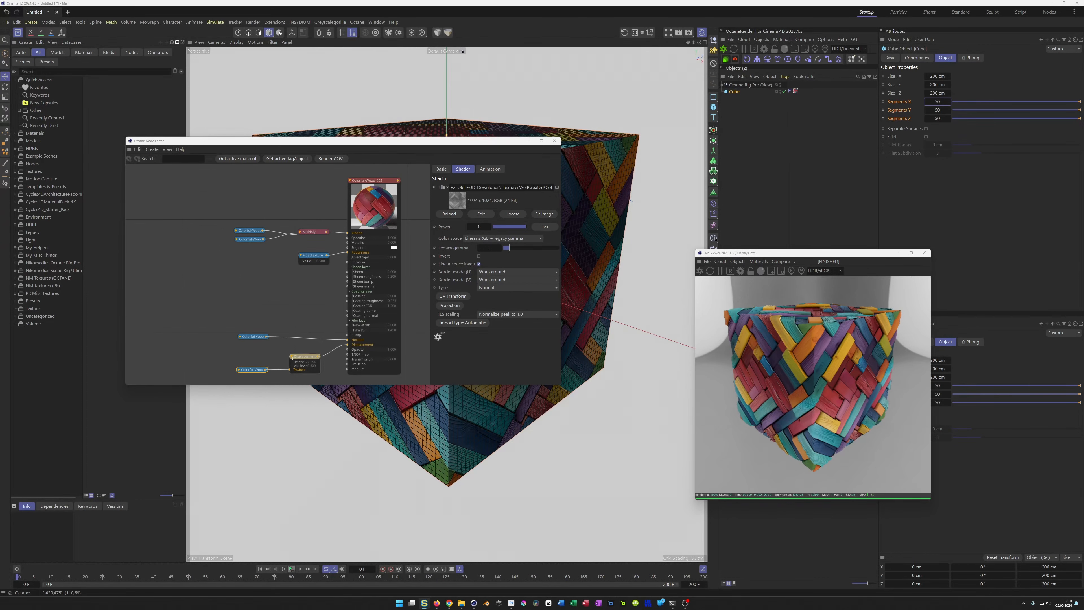
# Step: Try reloading the displacement image, and replace its texture node with a newly imported Colorful-Wood_002_DISP_02.jpg
pyautogui.click(450, 215)
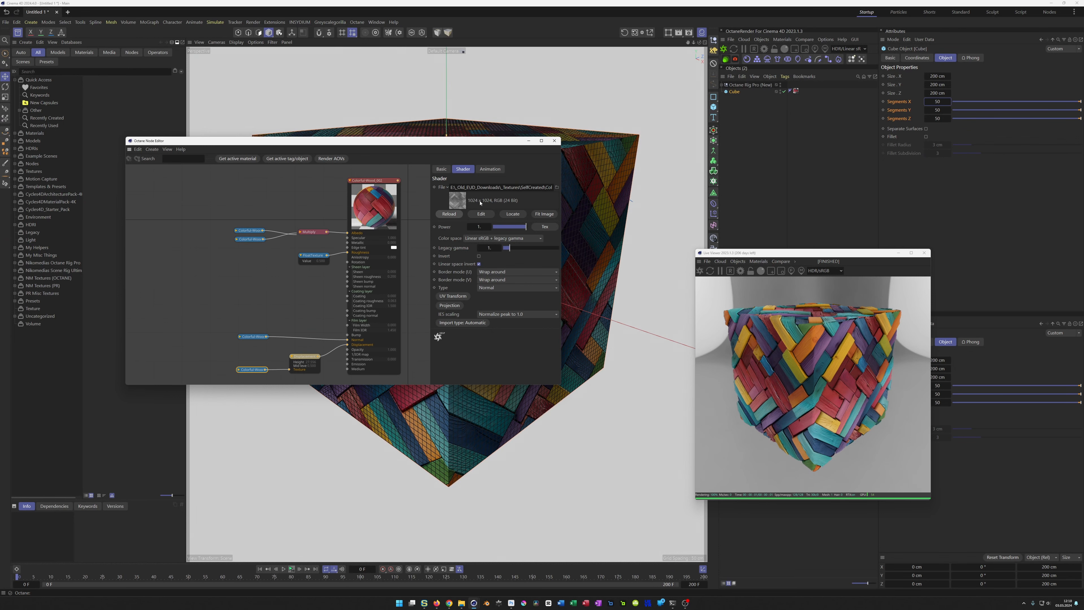
pyautogui.click(448, 214)
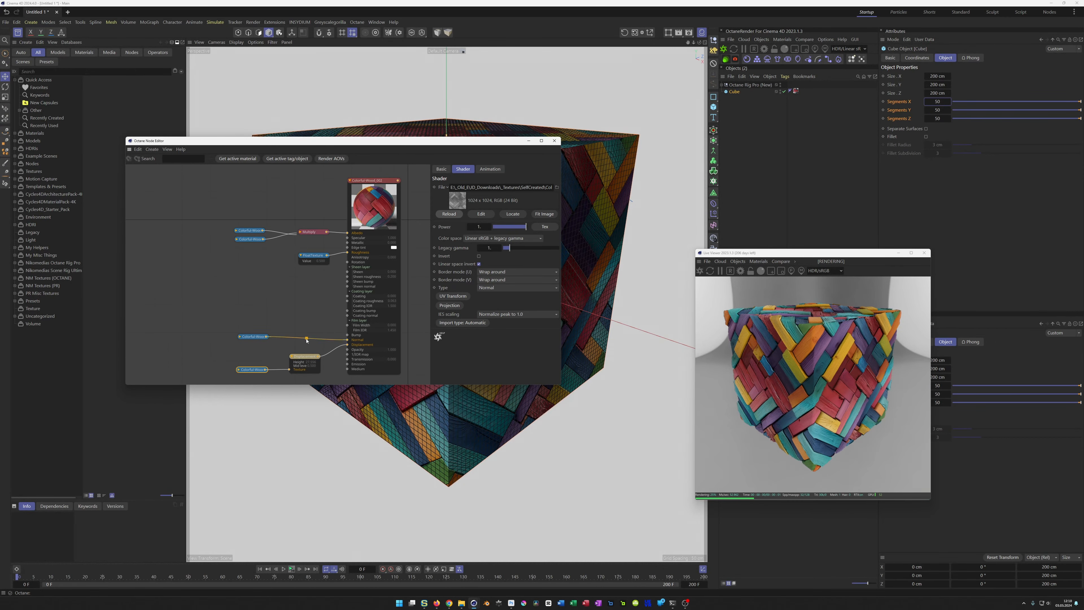
pyautogui.press('Delete')
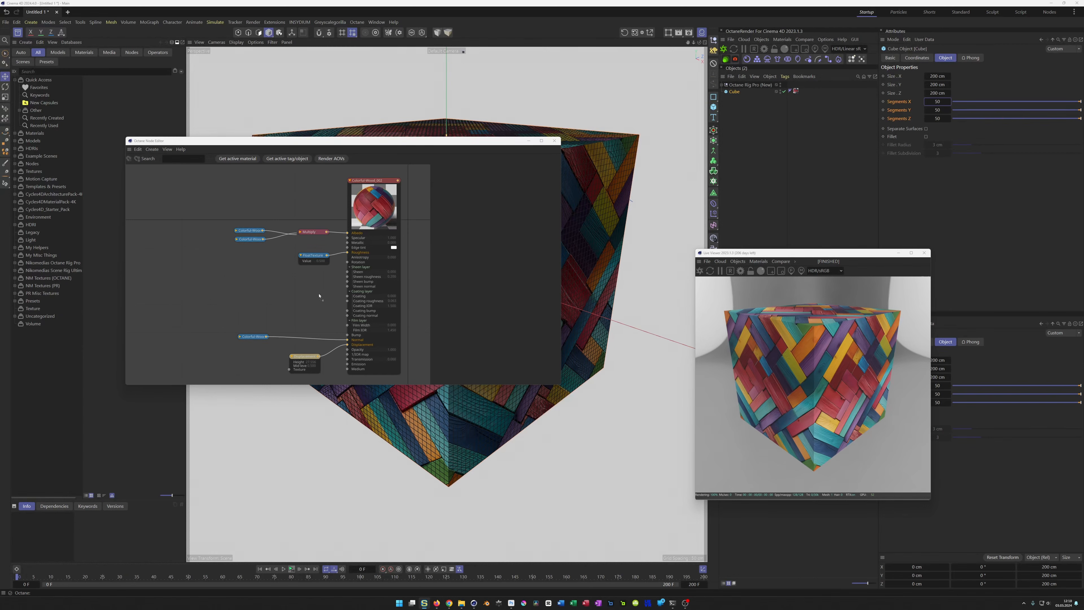
pyautogui.moveTo(211, 361); pyautogui.dragTo(246, 350)
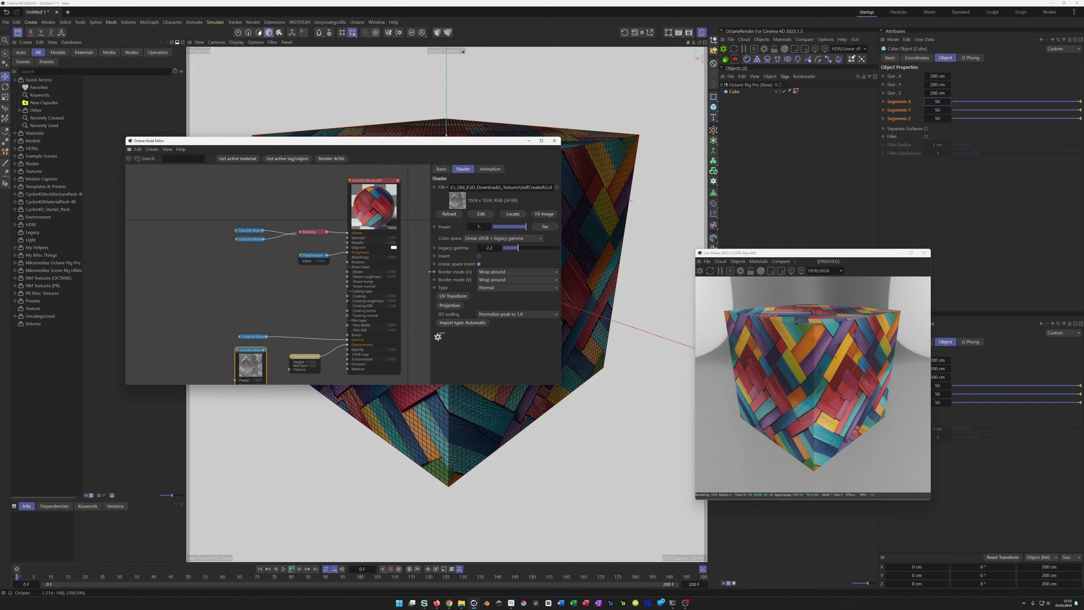
# Step: Check the new displacement image's resolution in the image viewer and connect its node to the displacement node's texture input
pyautogui.click(486, 217)
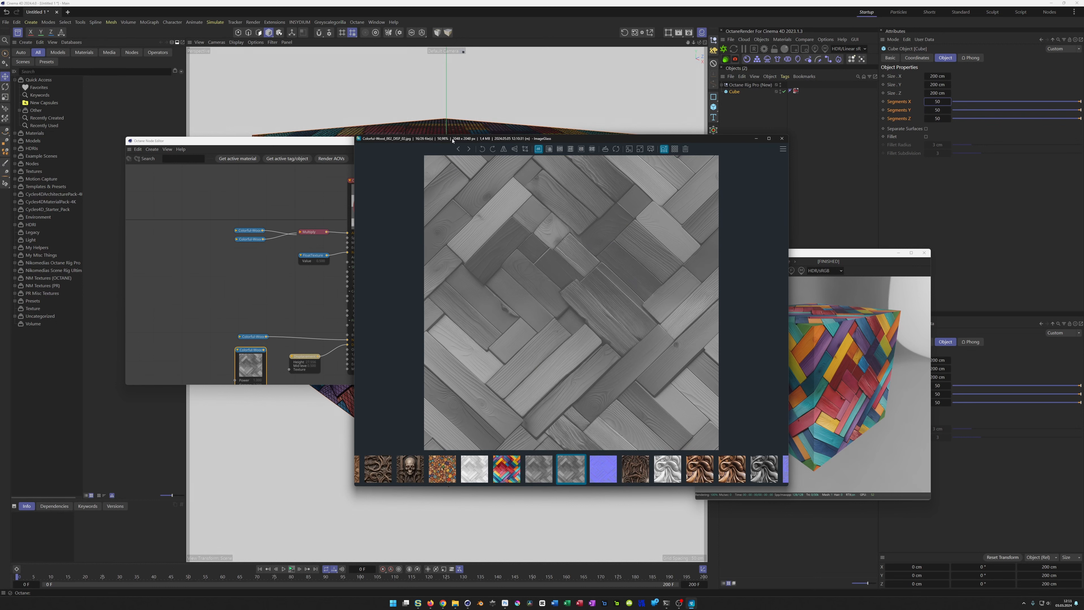
pyautogui.moveTo(456, 142); pyautogui.dragTo(461, 140)
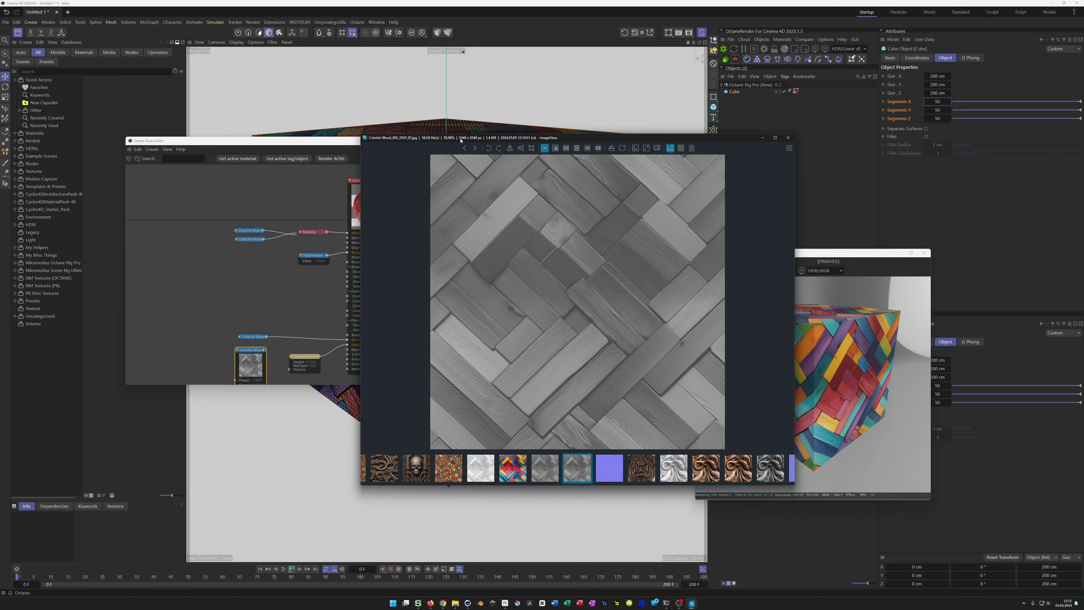
pyautogui.click(788, 137)
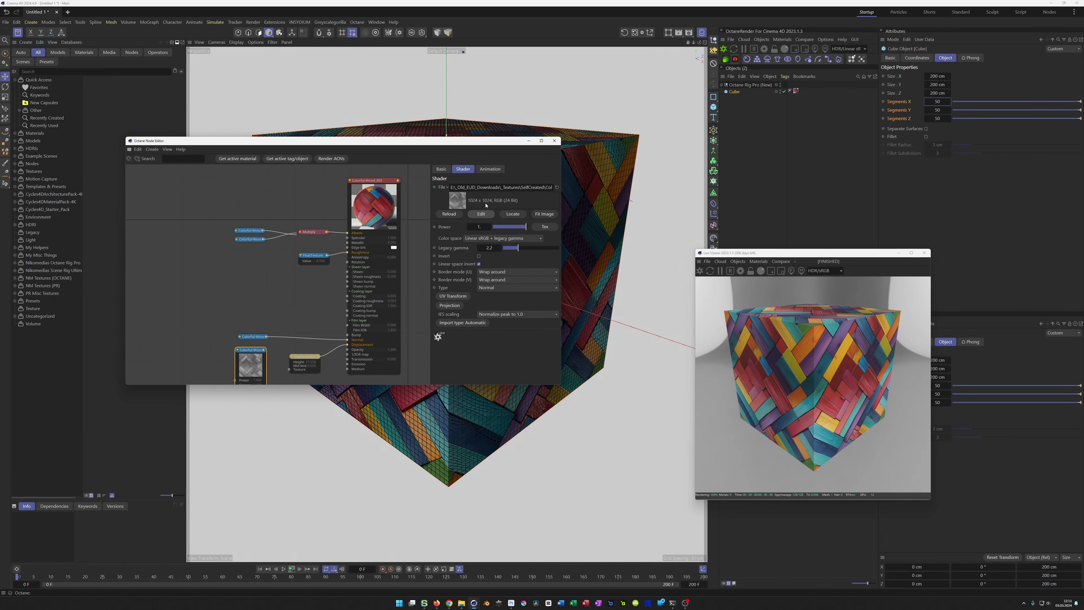
pyautogui.moveTo(268, 353); pyautogui.dragTo(289, 373)
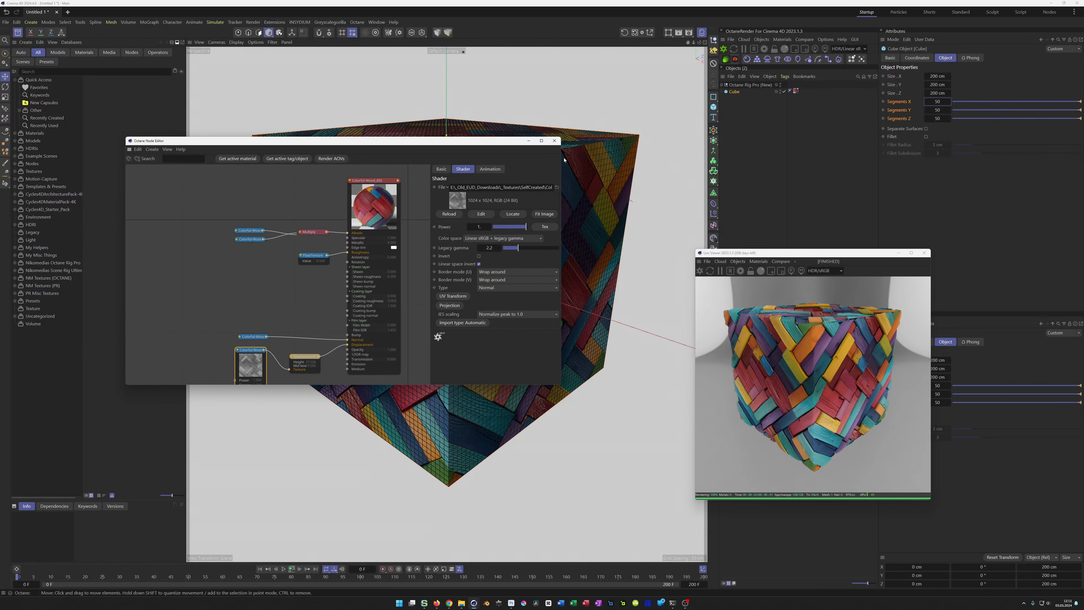
# Step: Move the Live Viewer clear of the material settings, reopen the wood material's node editor, and reload the displacement image
pyautogui.click(554, 141)
pyautogui.moveTo(794, 253); pyautogui.dragTo(911, 245)
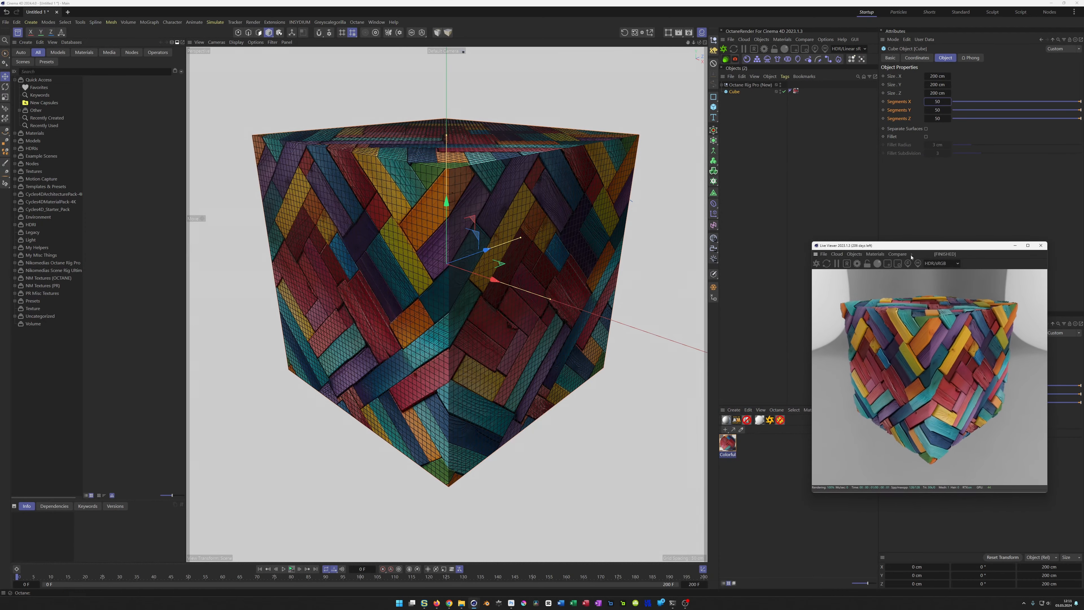
pyautogui.click(729, 453)
pyautogui.click(900, 189)
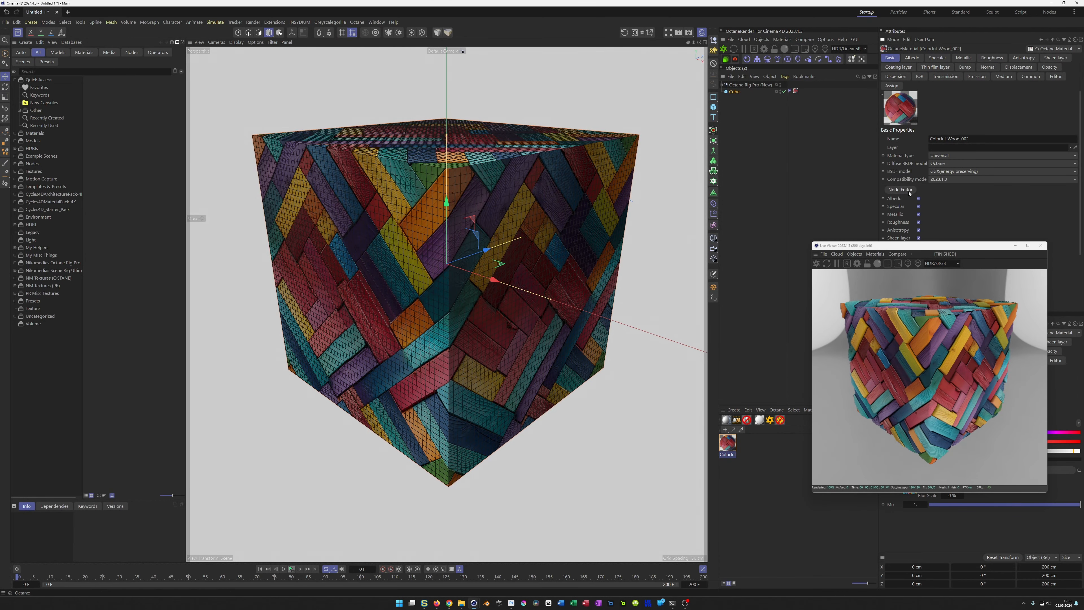
pyautogui.click(233, 319)
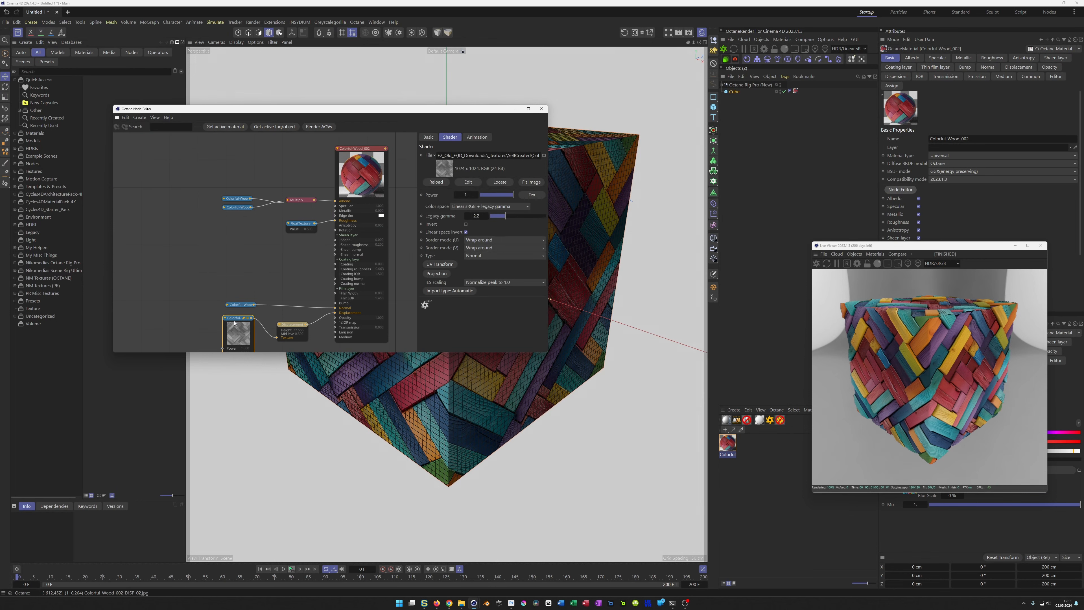
pyautogui.click(436, 182)
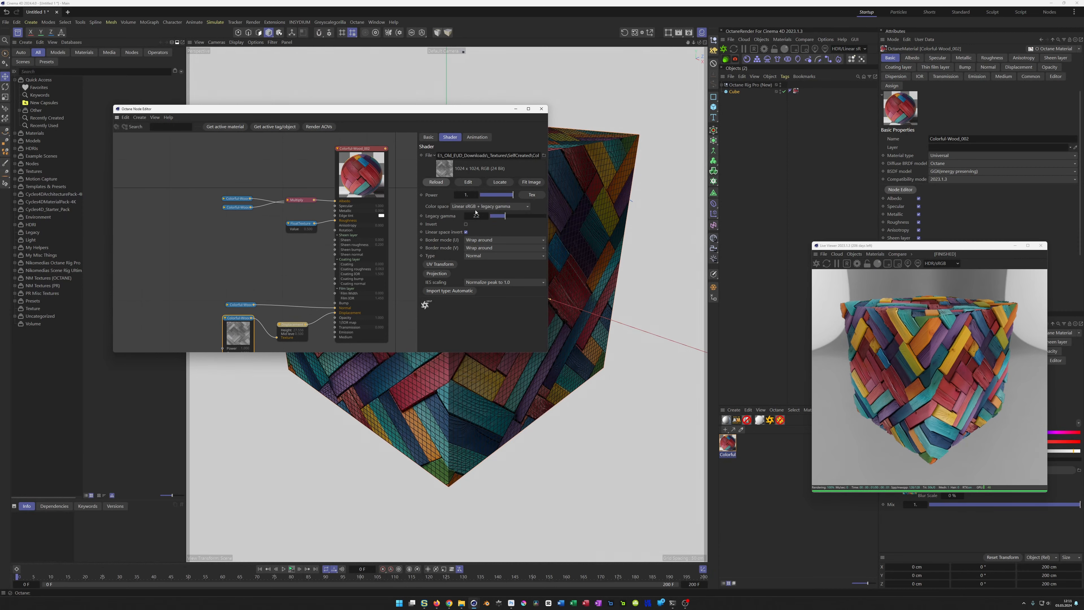
# Step: Set the displacement node's level of detail to 2048x2048 to match the upscaled map, judging the relief in the live render
pyautogui.scroll(5, 901, 323)
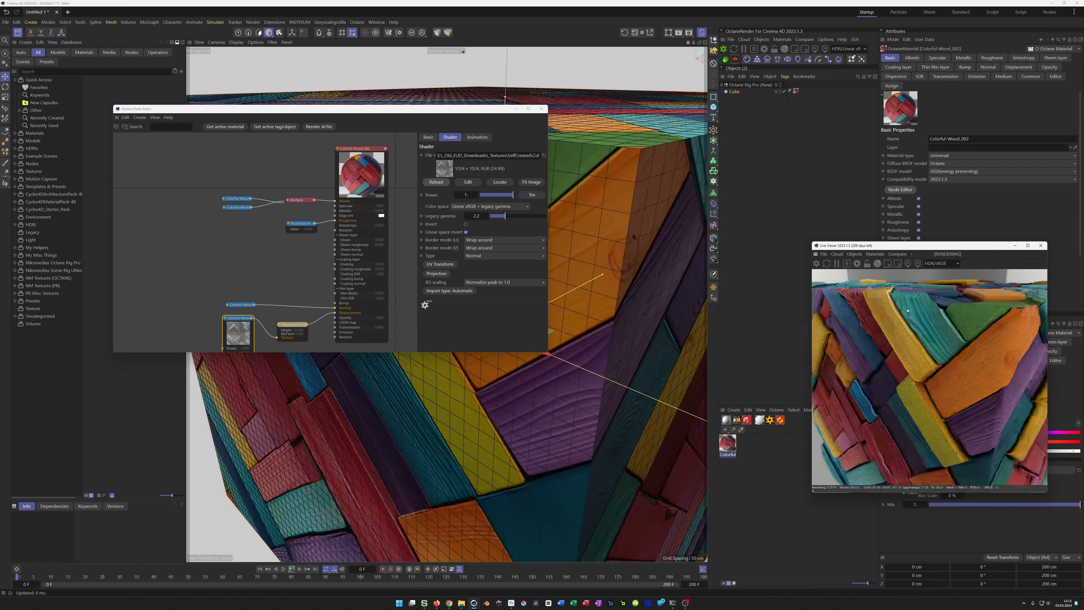
pyautogui.moveTo(908, 311); pyautogui.dragTo(922, 313)
pyautogui.scroll(2, 920, 314)
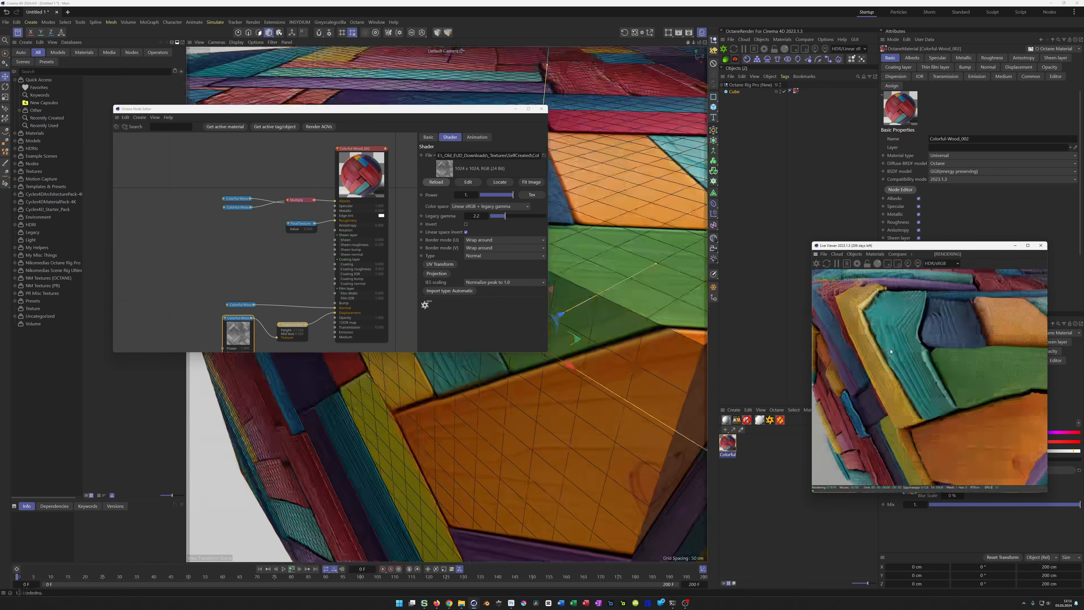
pyautogui.scroll(2, 919, 317)
pyautogui.moveTo(919, 317); pyautogui.dragTo(915, 316)
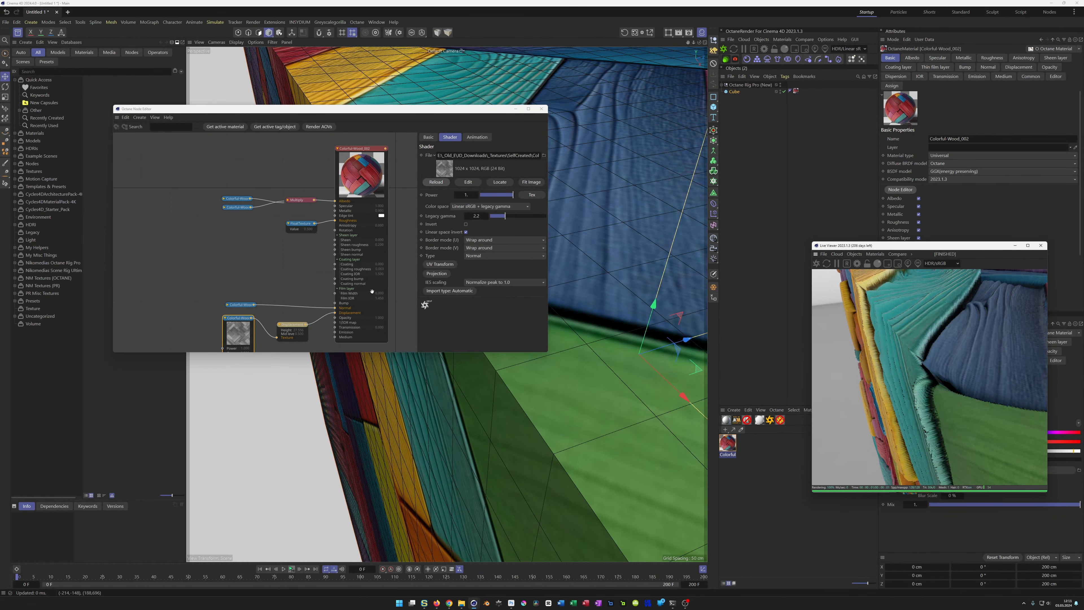
pyautogui.click(293, 329)
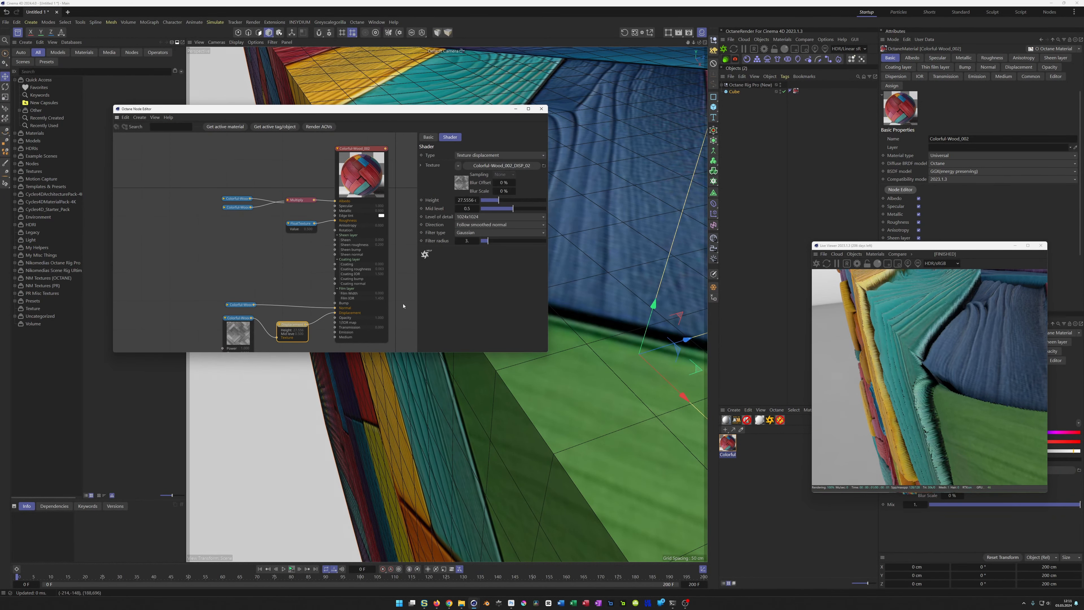
pyautogui.click(475, 217)
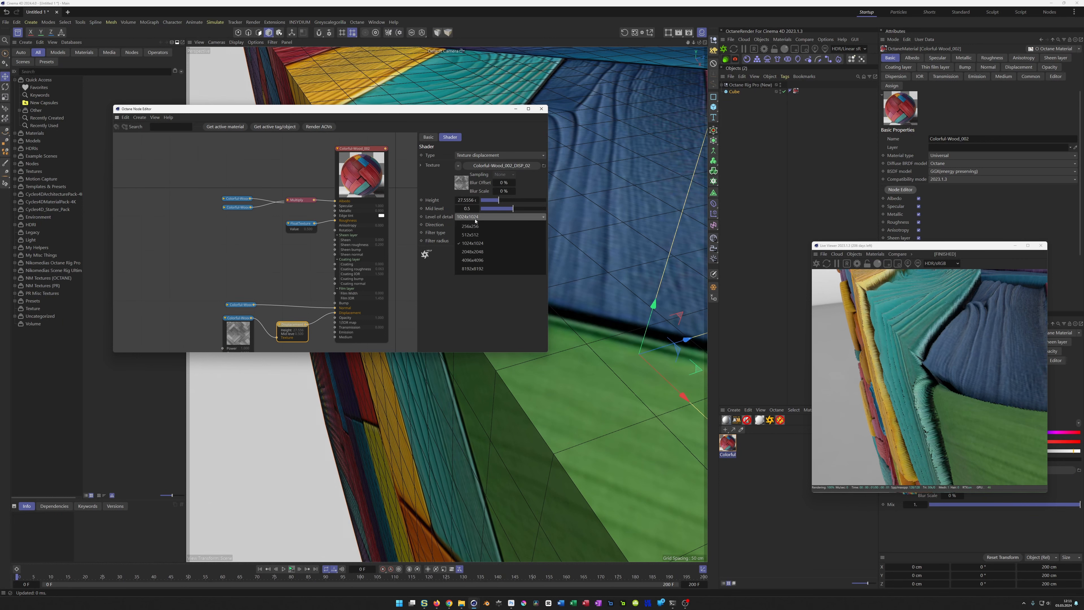
pyautogui.click(479, 251)
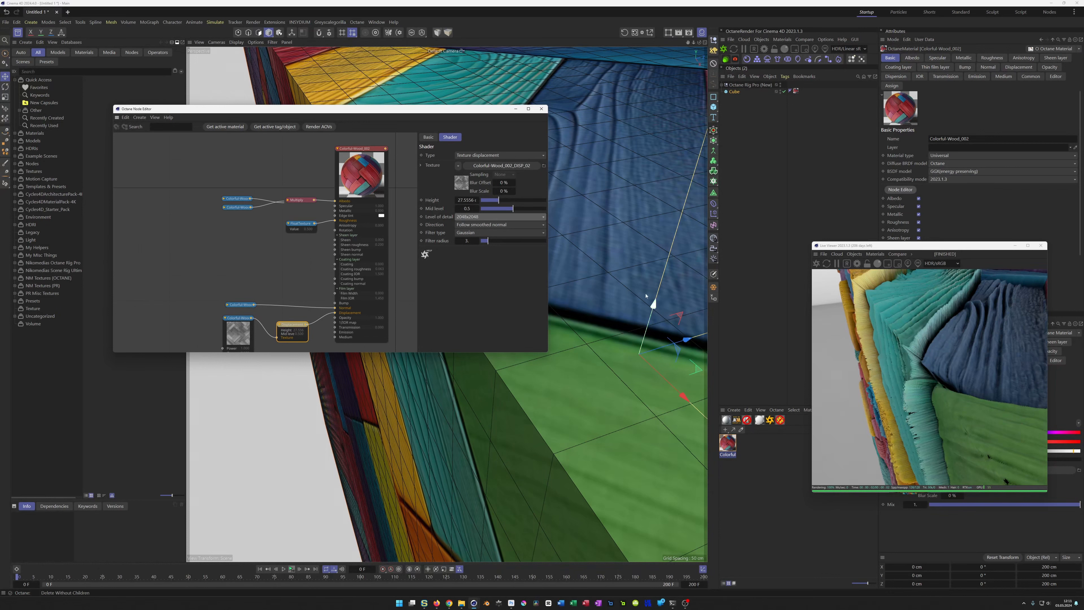
# Step: Set the displacement node's filter radius to 10 and its height to 10 cm
pyautogui.click(468, 241)
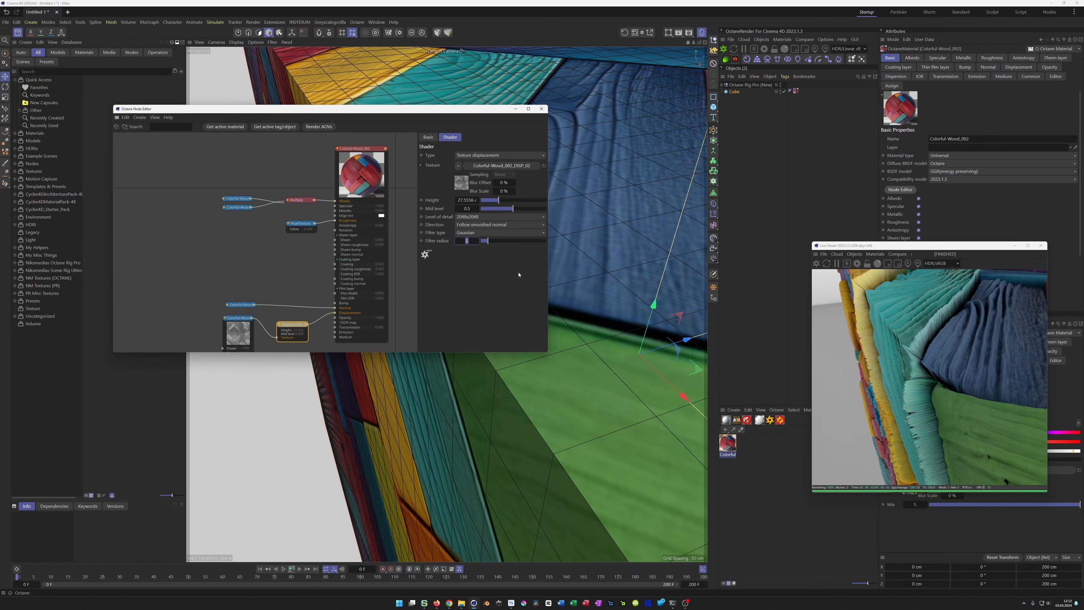
pyautogui.press('Return')
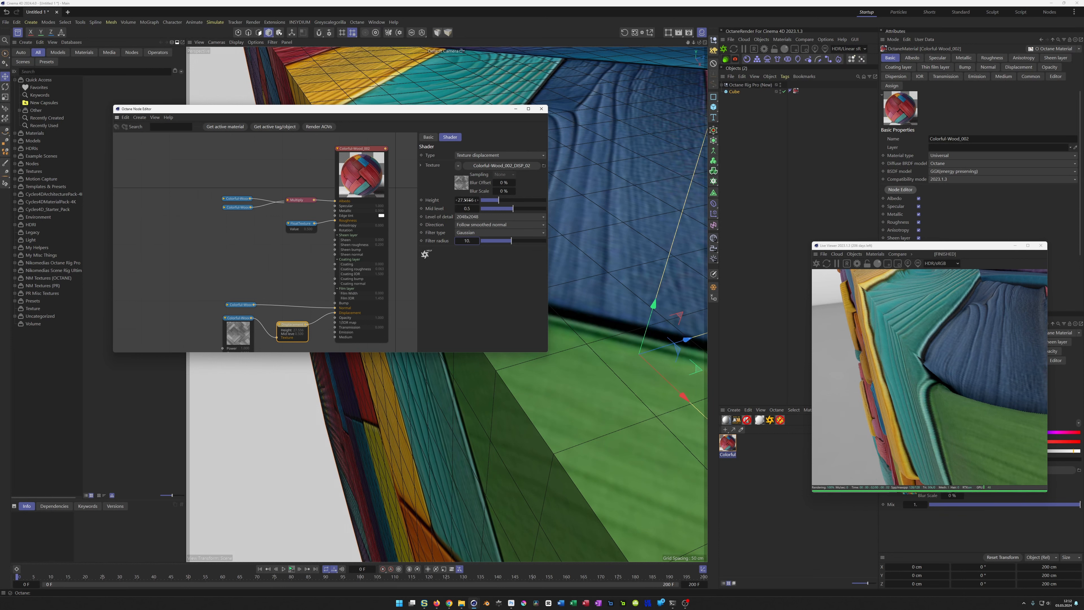
pyautogui.moveTo(495, 200); pyautogui.dragTo(487, 204)
pyautogui.write('10')
pyautogui.press('Return')
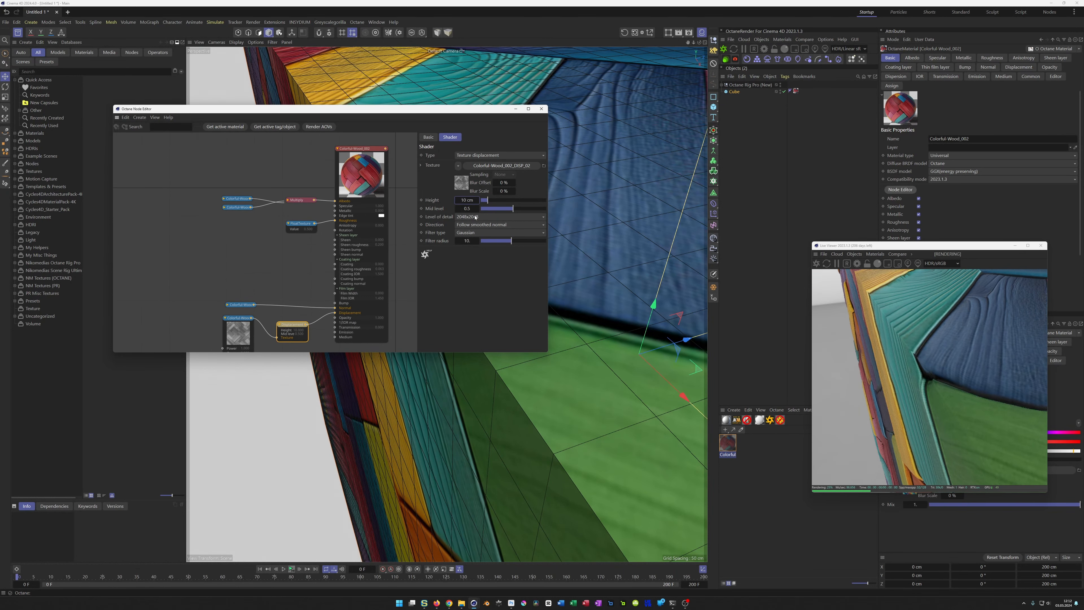
# Step: Inspect the cube's relief from several distances and set the displacement height to 15 cm
pyautogui.scroll(-6, 498, 404)
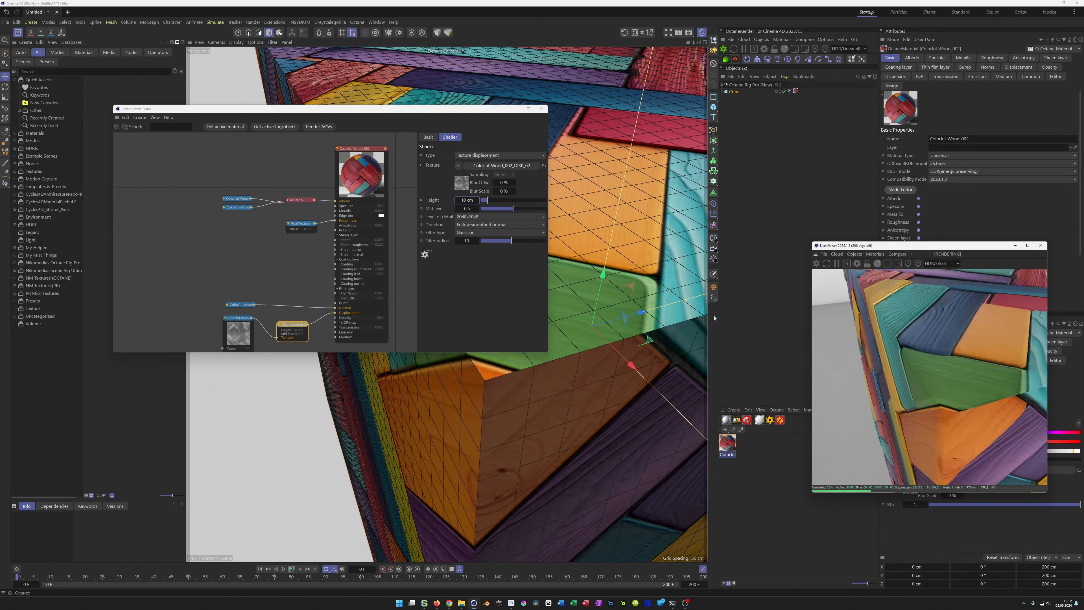
pyautogui.keyDown('alt'); pyautogui.moveTo(498, 404); pyautogui.dragTo(572, 456); pyautogui.keyUp('alt')
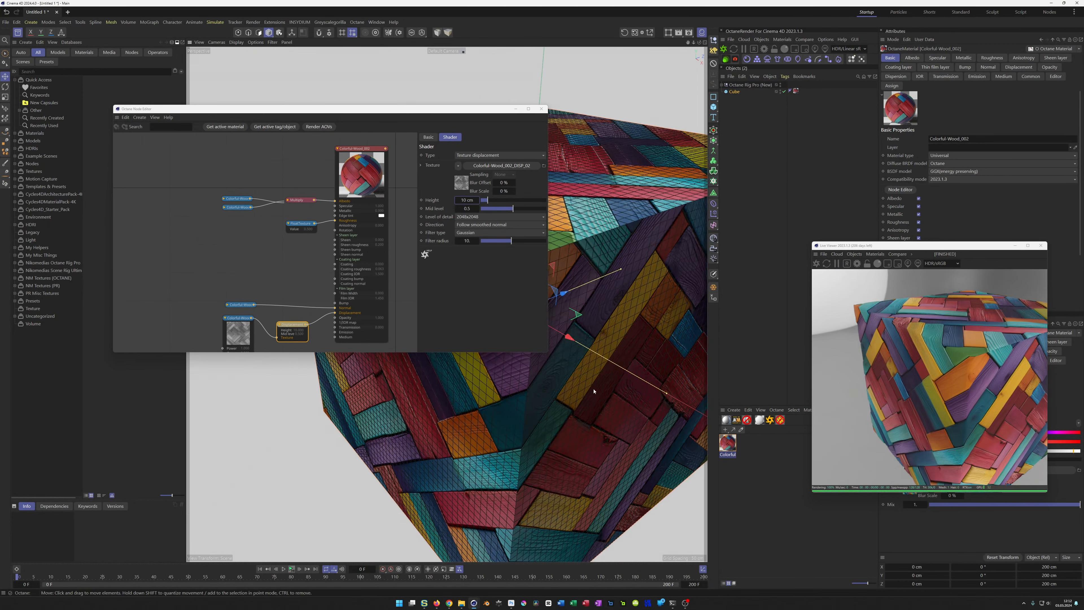
pyautogui.scroll(5, 598, 382)
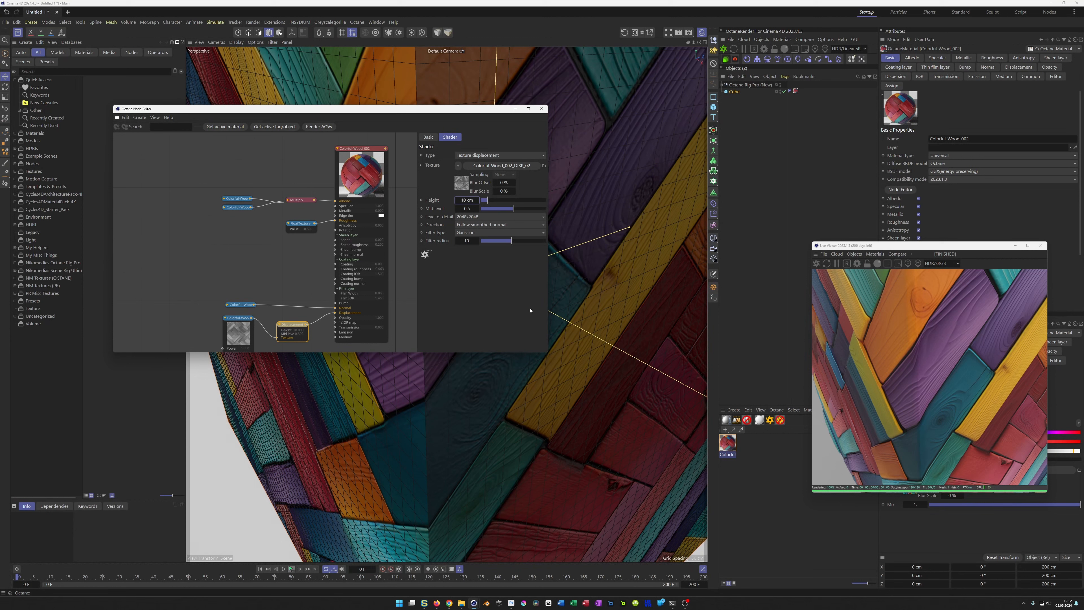
pyautogui.doubleClick(468, 201)
pyautogui.moveTo(475, 200); pyautogui.dragTo(439, 204)
pyautogui.write('15')
pyautogui.press('Return')
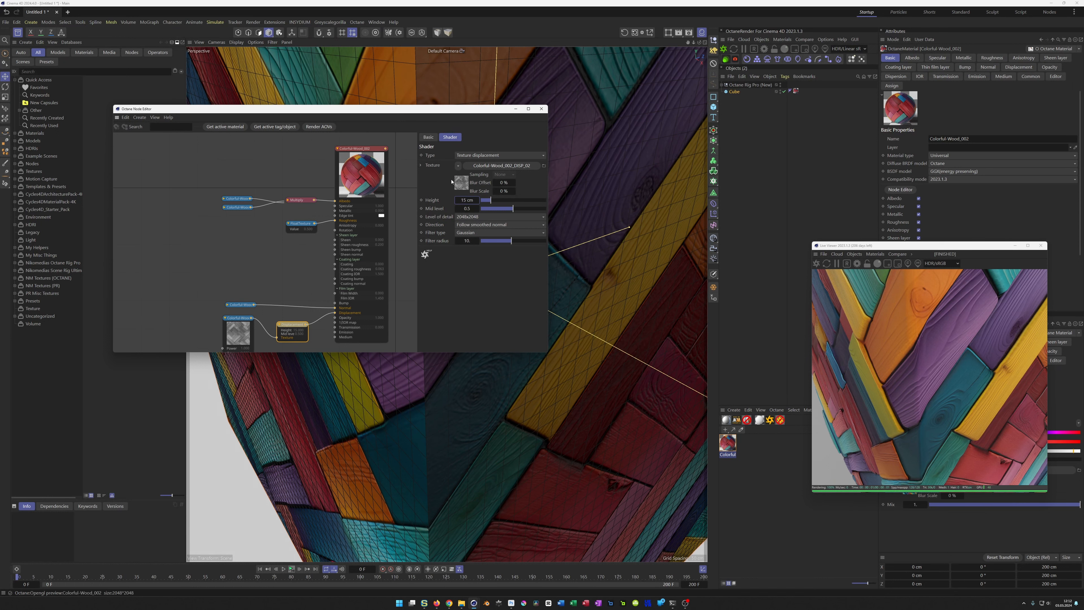
# Step: Try Vertex displacement as the displacement type, and switch back to Texture displacement
pyautogui.click(495, 155)
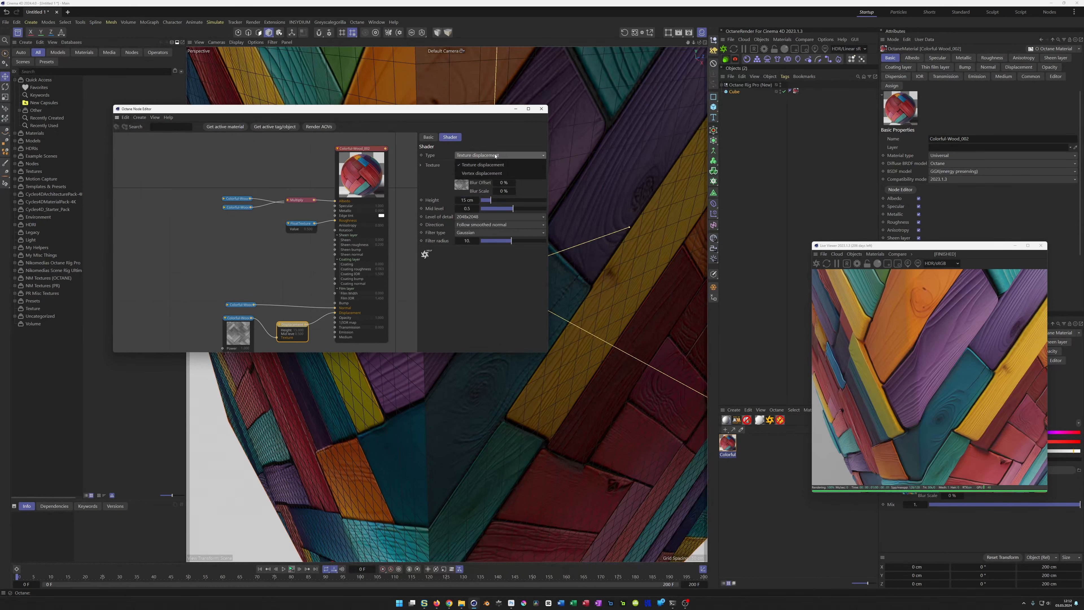
pyautogui.click(493, 173)
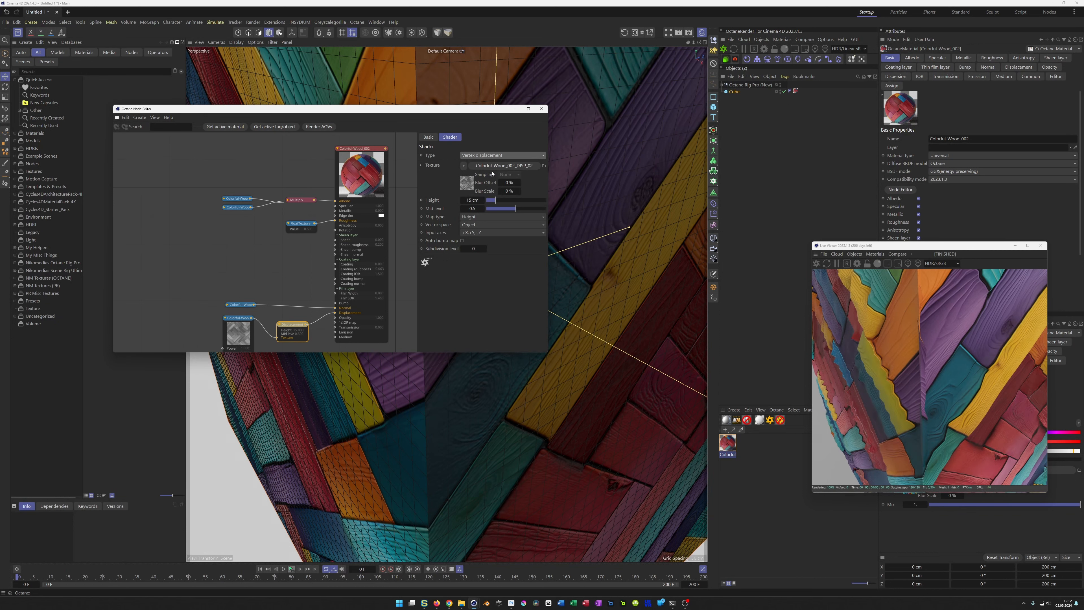
pyautogui.click(495, 155)
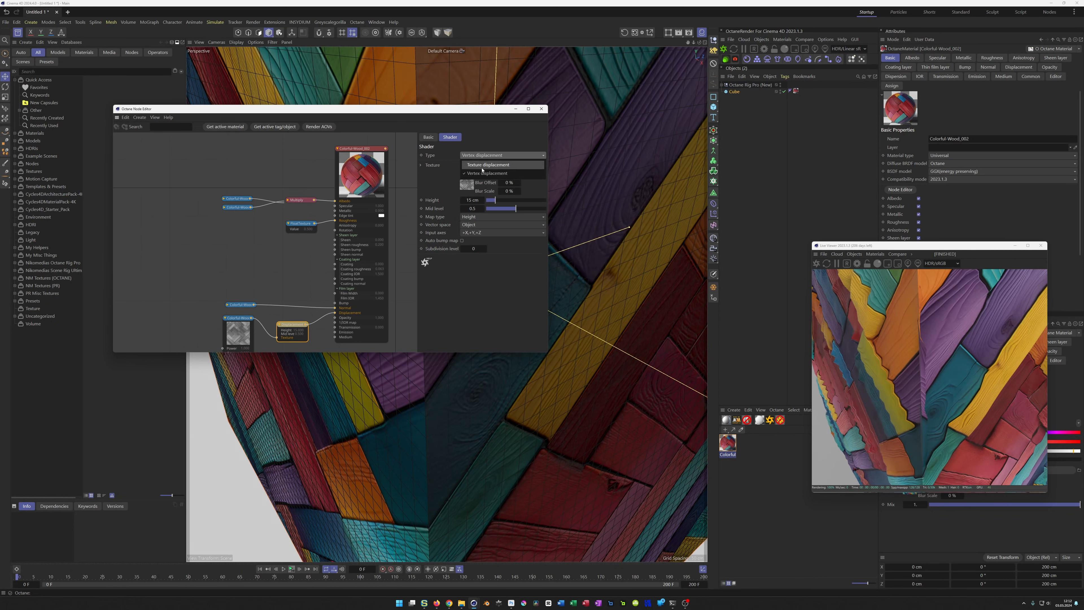
pyautogui.click(488, 165)
# Step: Try the displacement directions Follow geometric normal and Follow vertex normal, and return to Follow smoothed normal
pyautogui.click(479, 225)
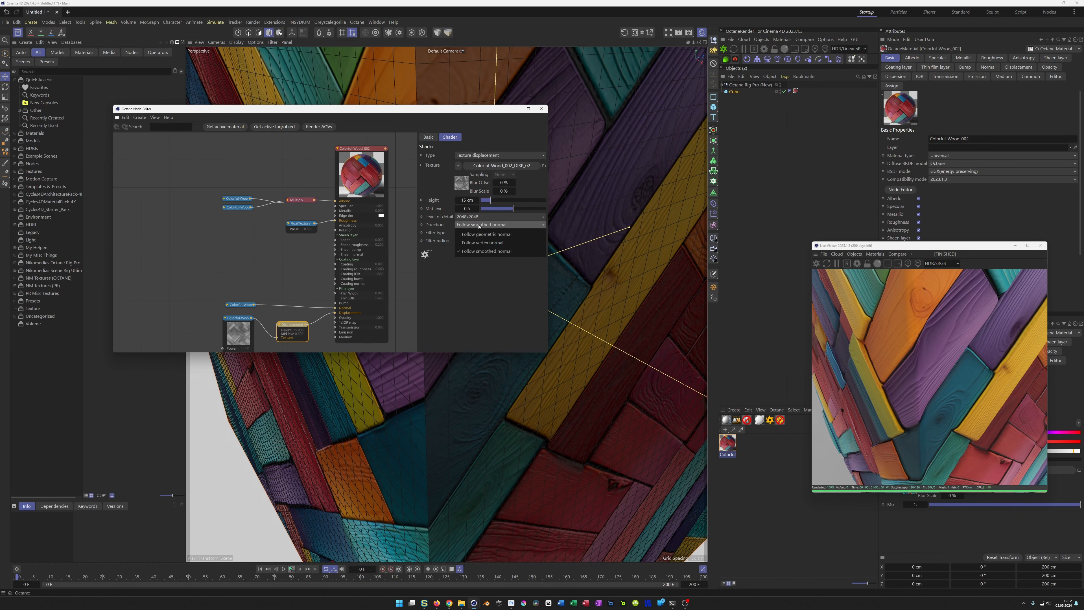
pyautogui.click(489, 234)
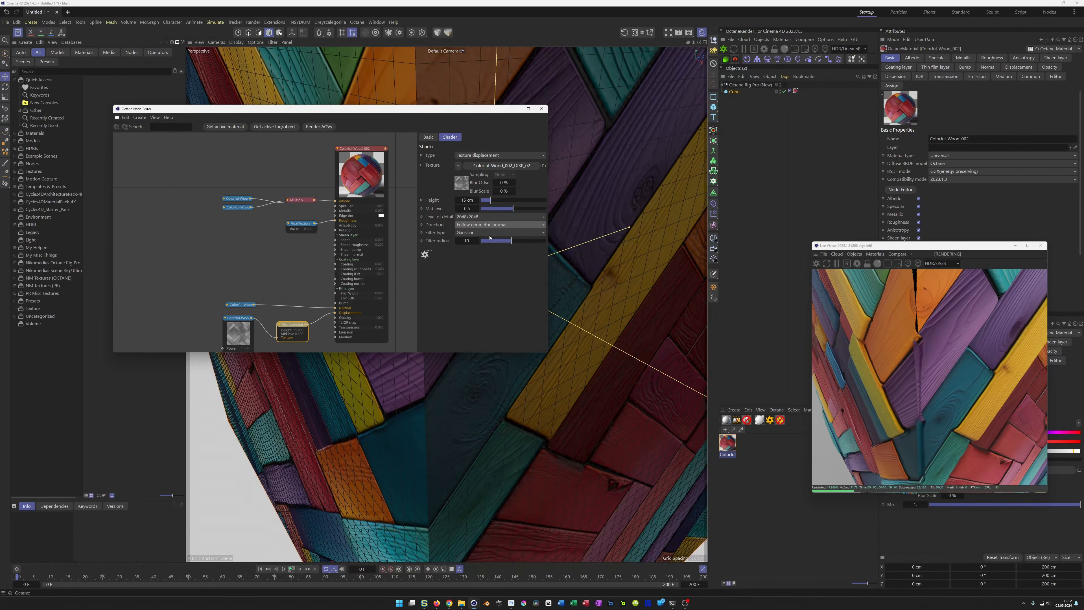
pyautogui.click(489, 225)
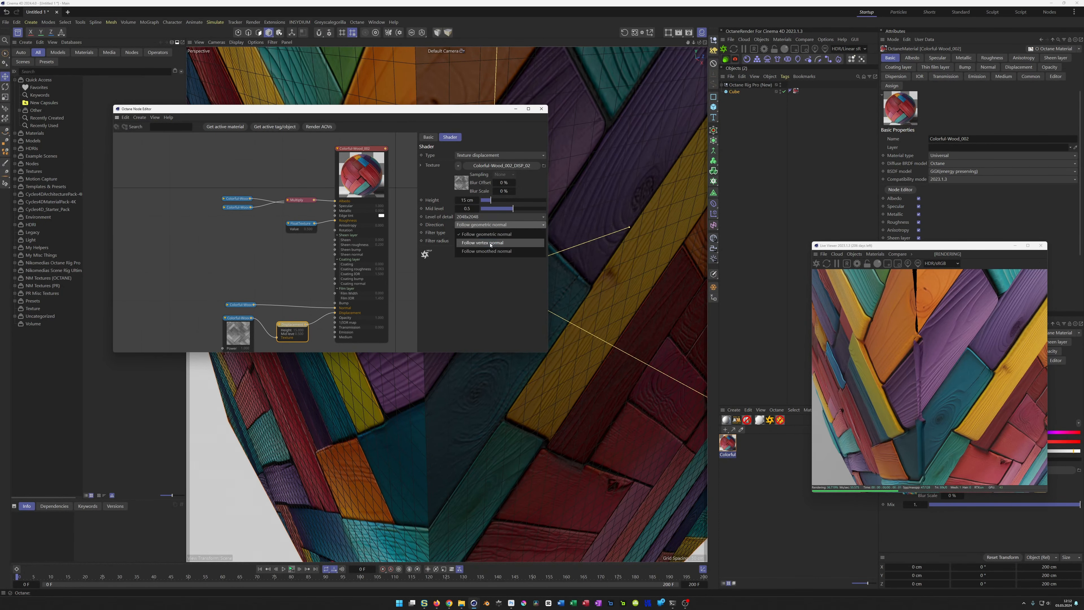
pyautogui.click(490, 243)
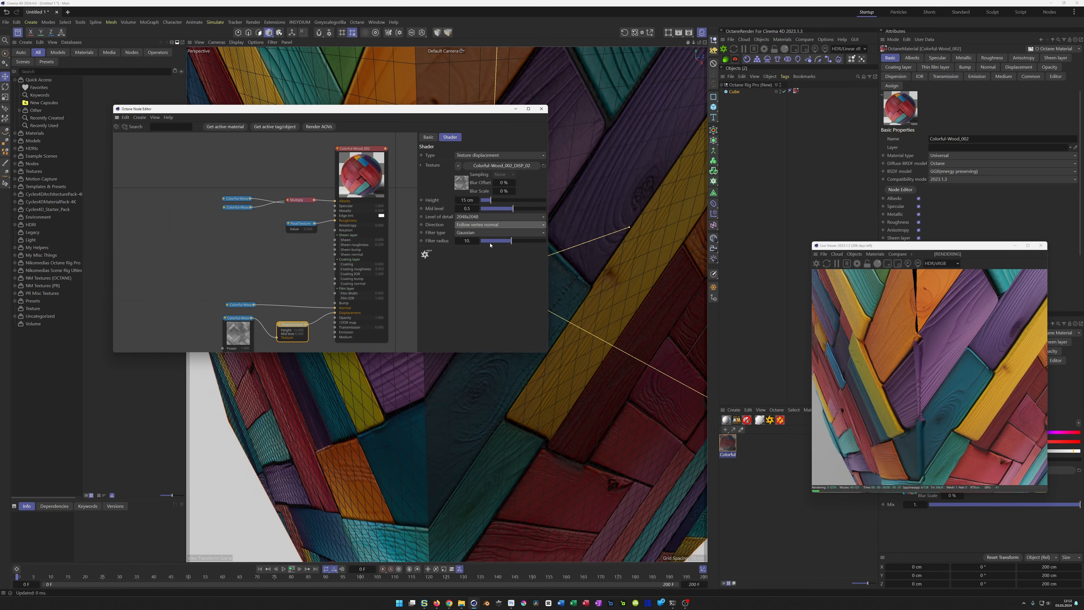
pyautogui.click(490, 226)
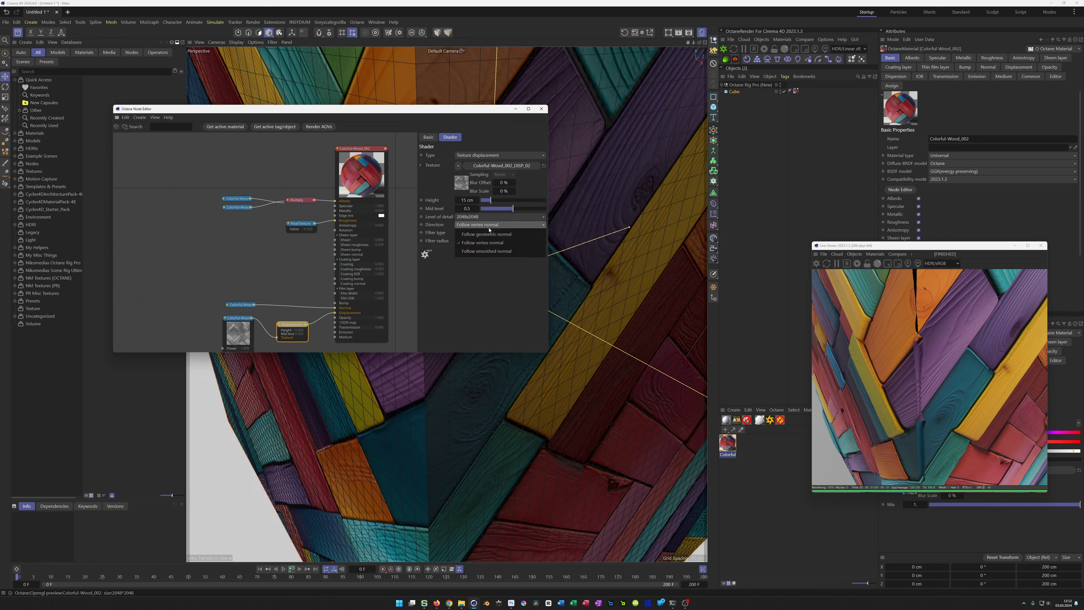
pyautogui.click(488, 251)
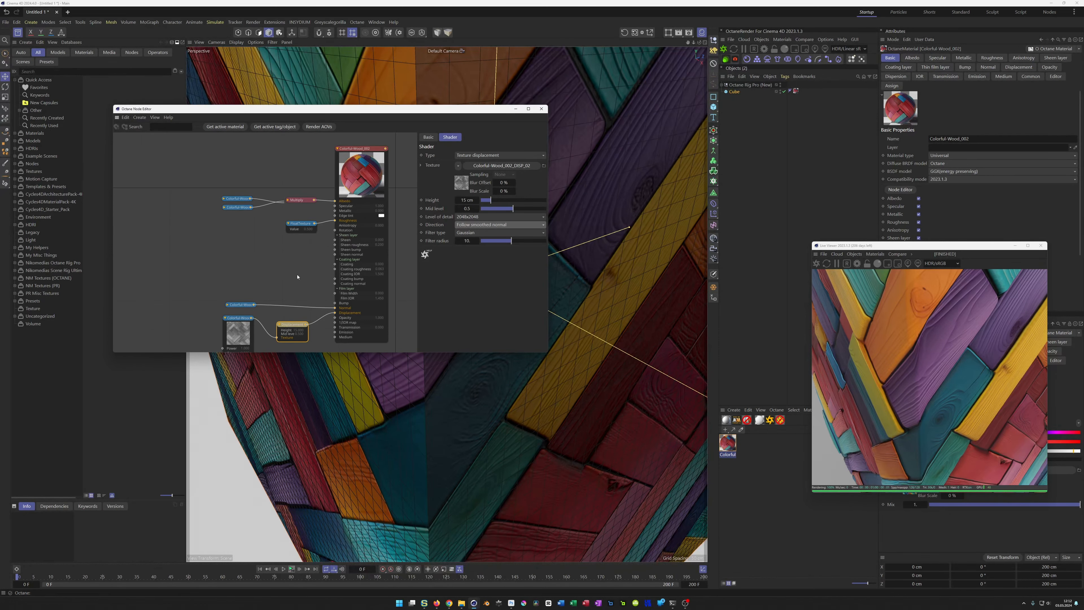
# Step: Add a sphere carrying a copy of the cube's Colorful-Wood_002 material tag, and disable the cube
pyautogui.keyDown('alt'); pyautogui.moveTo(518, 401); pyautogui.dragTo(464, 438, button='right'); pyautogui.keyUp('alt')
pyautogui.keyDown('alt'); pyautogui.moveTo(499, 443); pyautogui.dragTo(480, 409); pyautogui.keyUp('alt')
pyautogui.moveTo(483, 417)
pyautogui.keyDown('alt'); pyautogui.mouseDown()
pyautogui.moveTo(417, 419)
pyautogui.moveTo(467, 409)
pyautogui.mouseUp(); pyautogui.keyUp('alt')
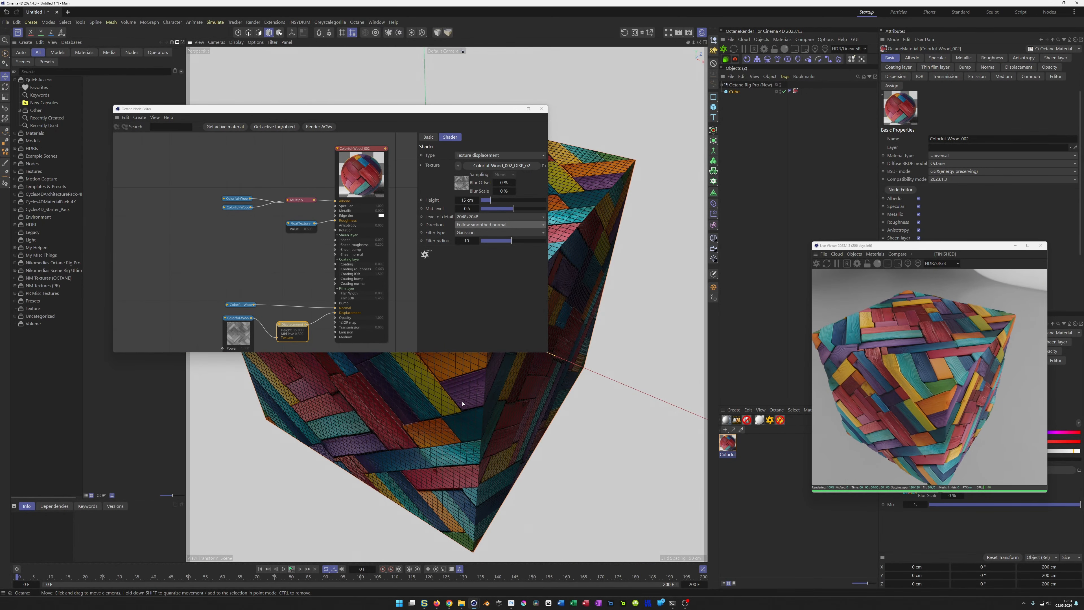
pyautogui.click(735, 93)
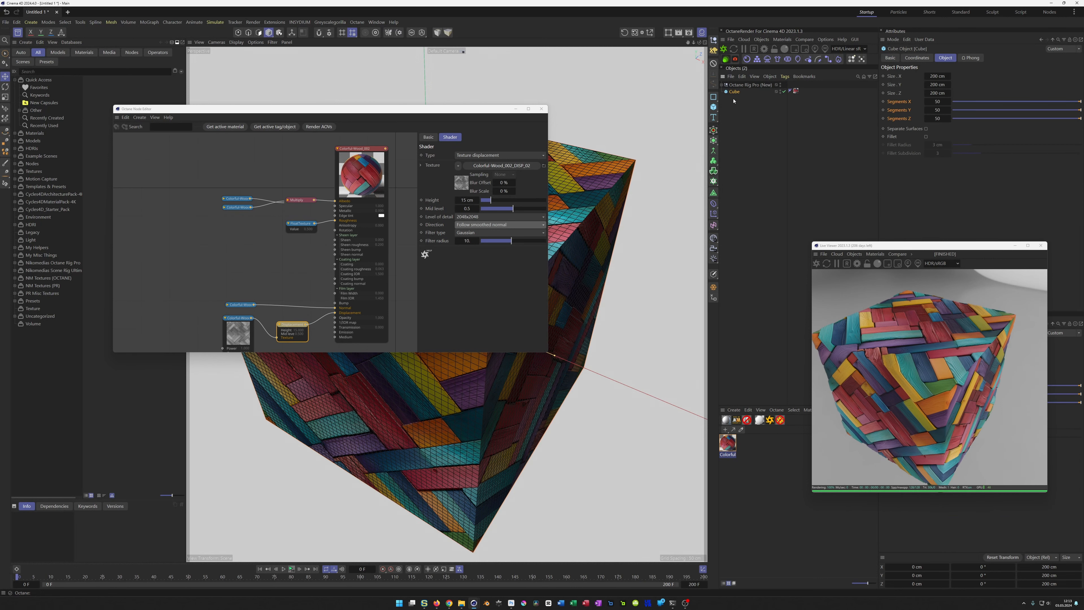
pyautogui.click(713, 106)
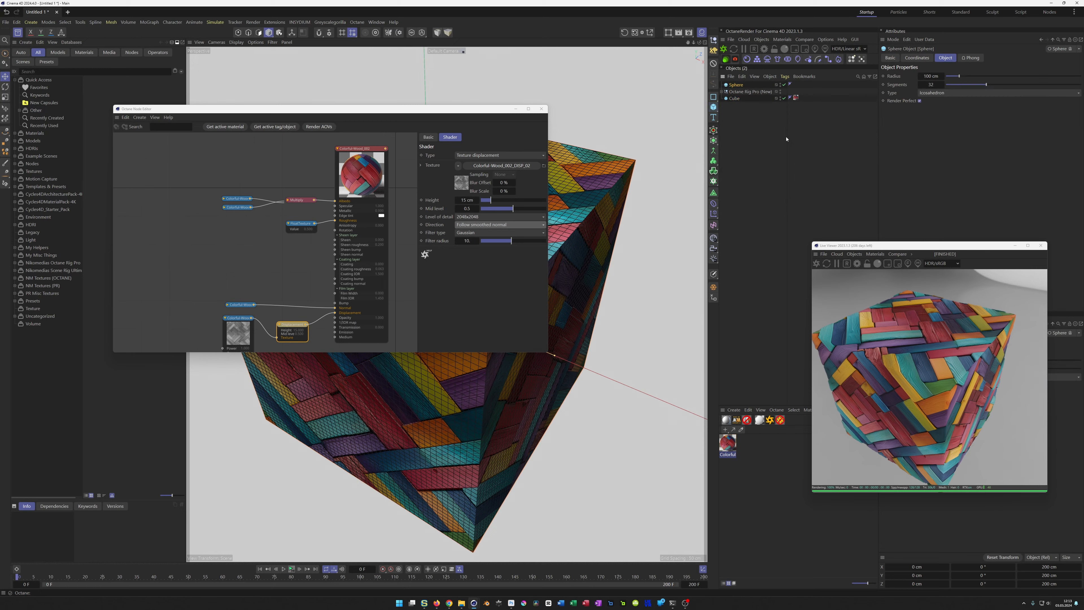
pyautogui.click(783, 137)
pyautogui.keyDown('ctrl'); pyautogui.moveTo(795, 98); pyautogui.dragTo(797, 85); pyautogui.keyUp('ctrl')
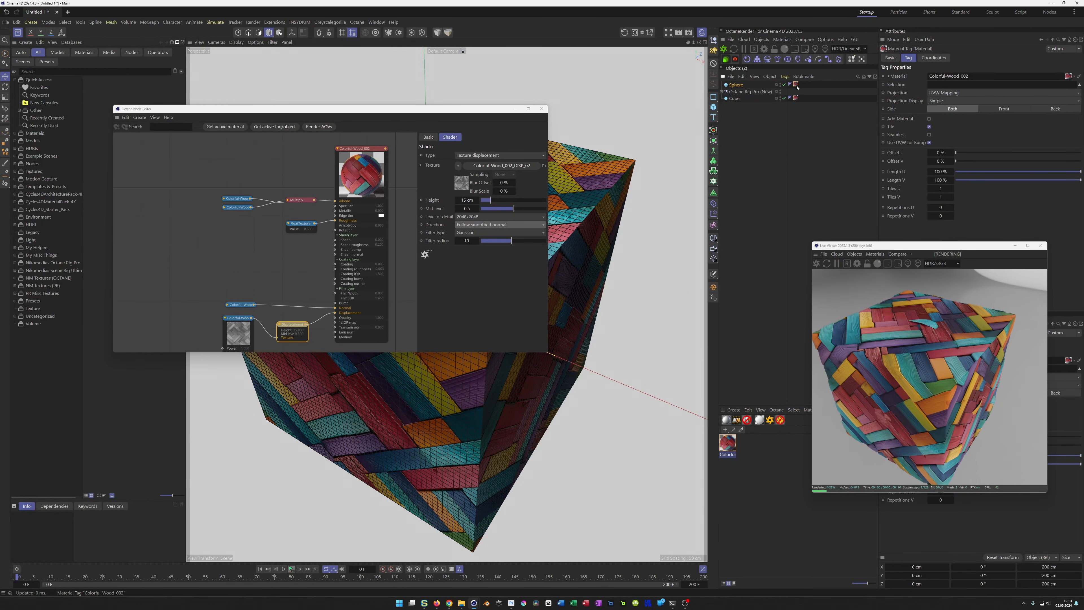
pyautogui.click(783, 98)
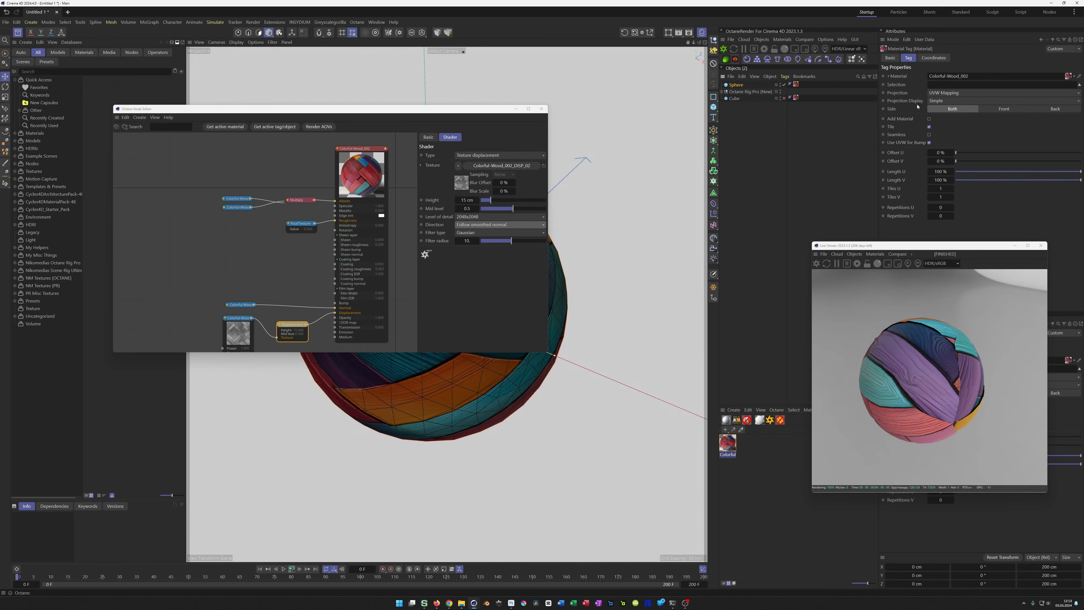
# Step: Set the sphere's material tag projection to Spherical and check the wrapped texture in the live render
pyautogui.click(948, 95)
pyautogui.click(951, 102)
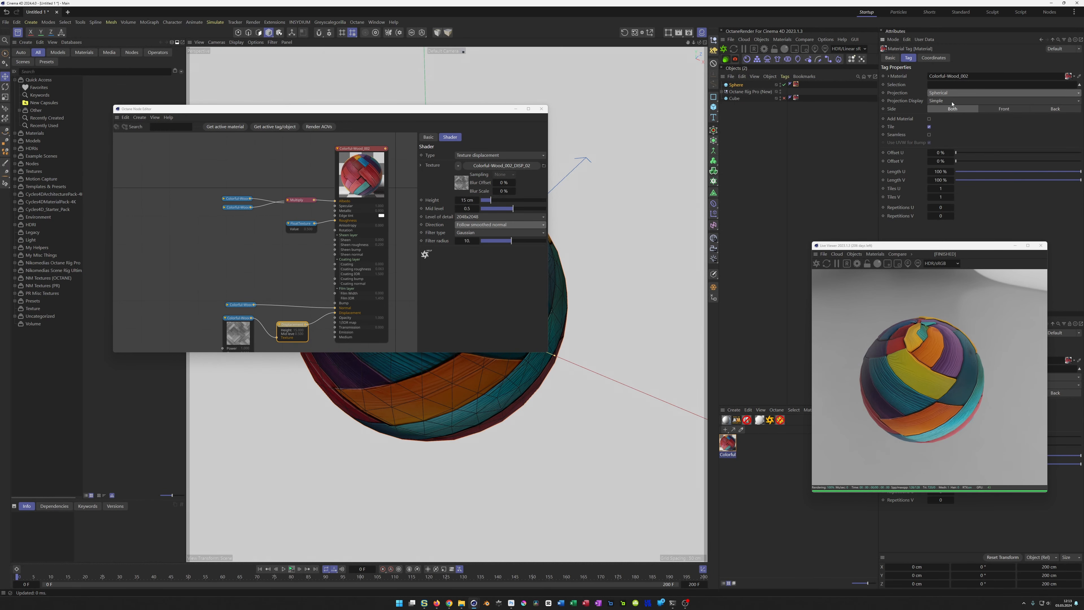
pyautogui.moveTo(905, 376); pyautogui.dragTo(940, 334)
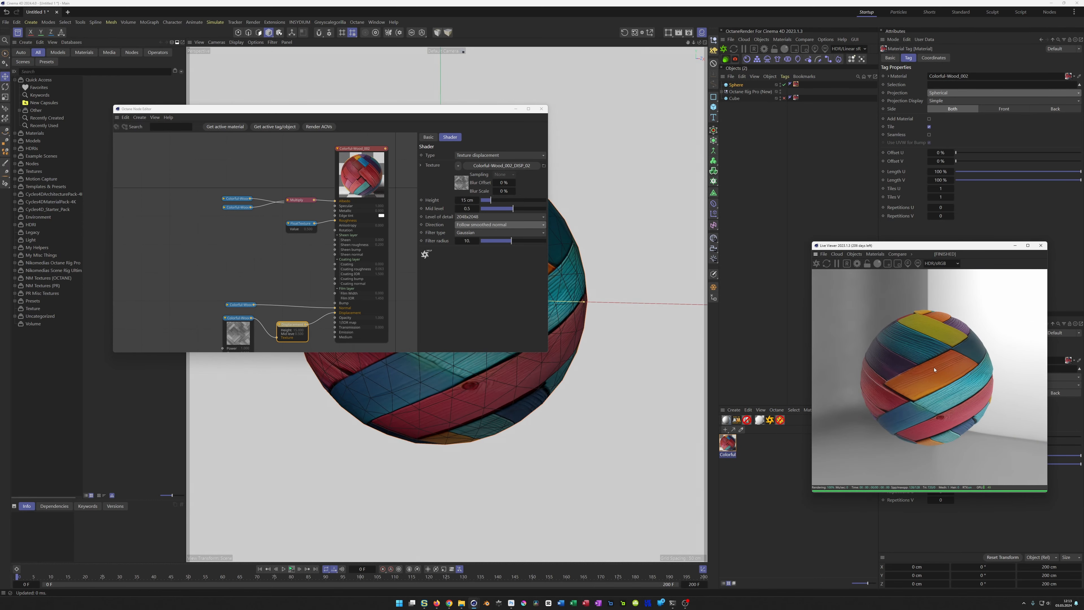
# Step: Enlarge the node editor window and move the displacement image node slightly down, level with the displacement node
pyautogui.moveTo(338, 260); pyautogui.dragTo(363, 250, button='middle')
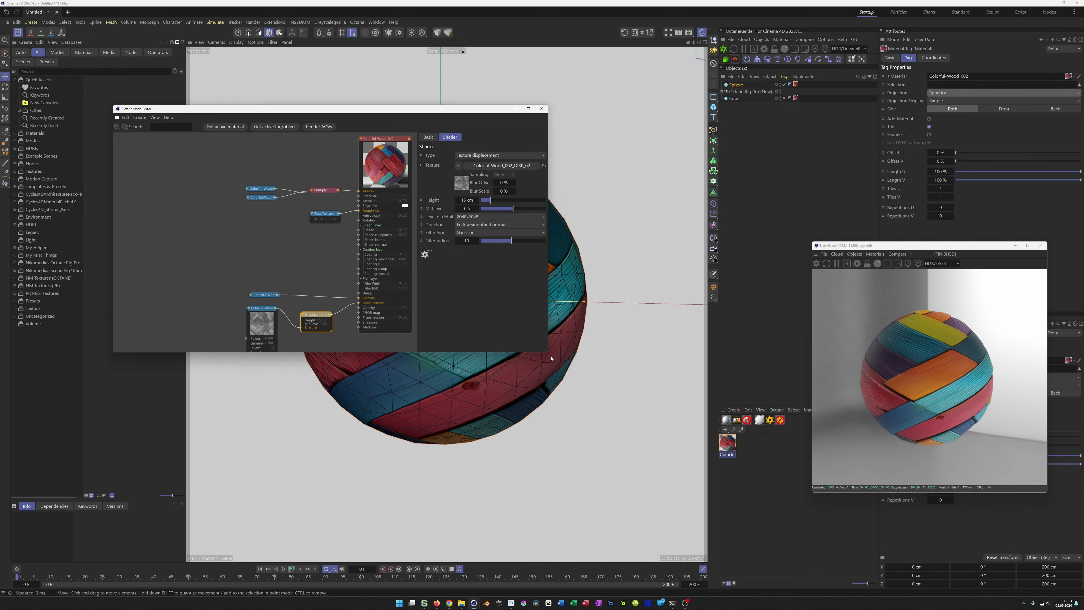
pyautogui.moveTo(546, 351); pyautogui.dragTo(649, 401)
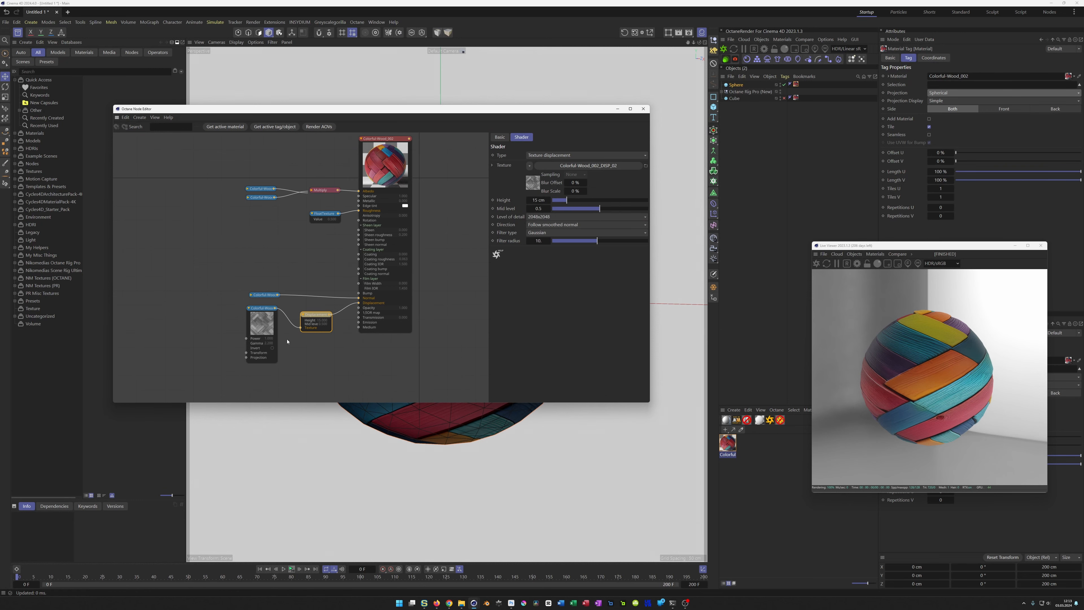
pyautogui.click(260, 308)
pyautogui.moveTo(260, 309); pyautogui.dragTo(262, 327)
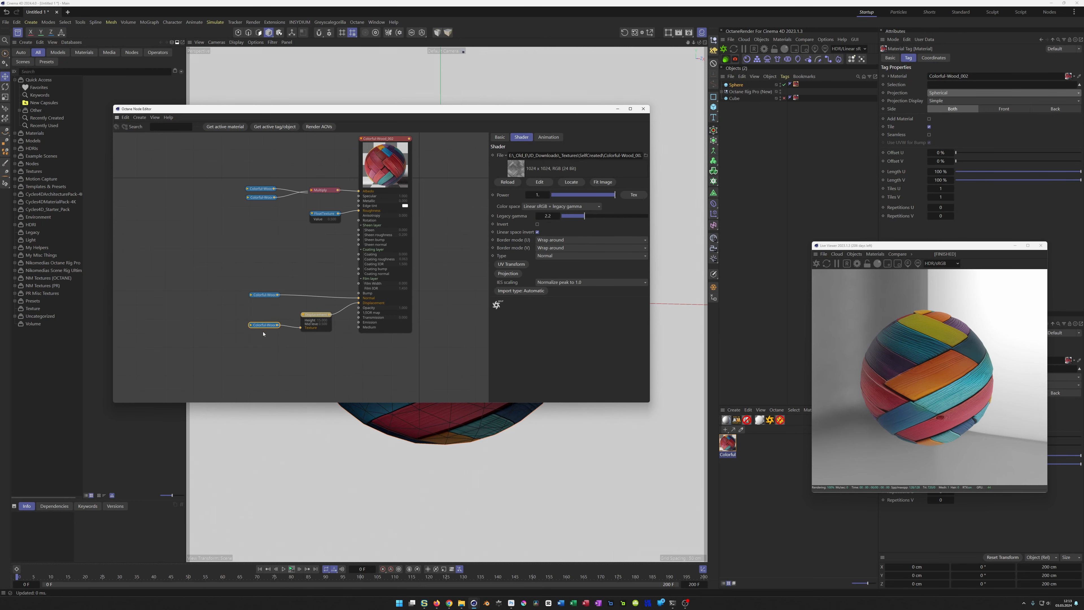
# Step: Add one shared Transform node to all four wood image texture nodes and place it beside them
pyautogui.moveTo(210, 166); pyautogui.dragTo(272, 346)
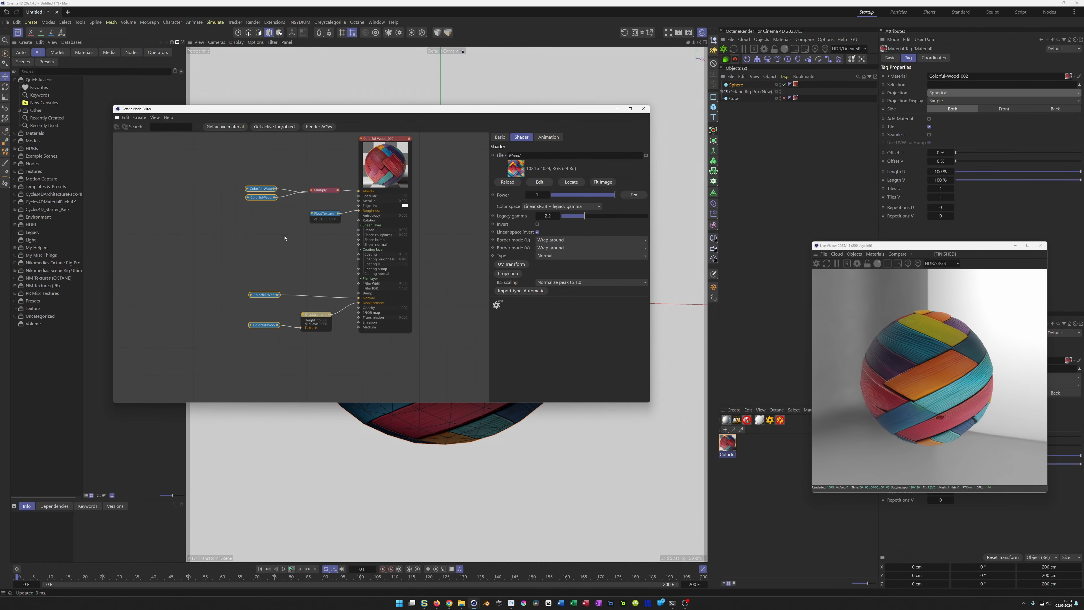
pyautogui.rightClick(263, 188)
pyautogui.moveTo(299, 211)
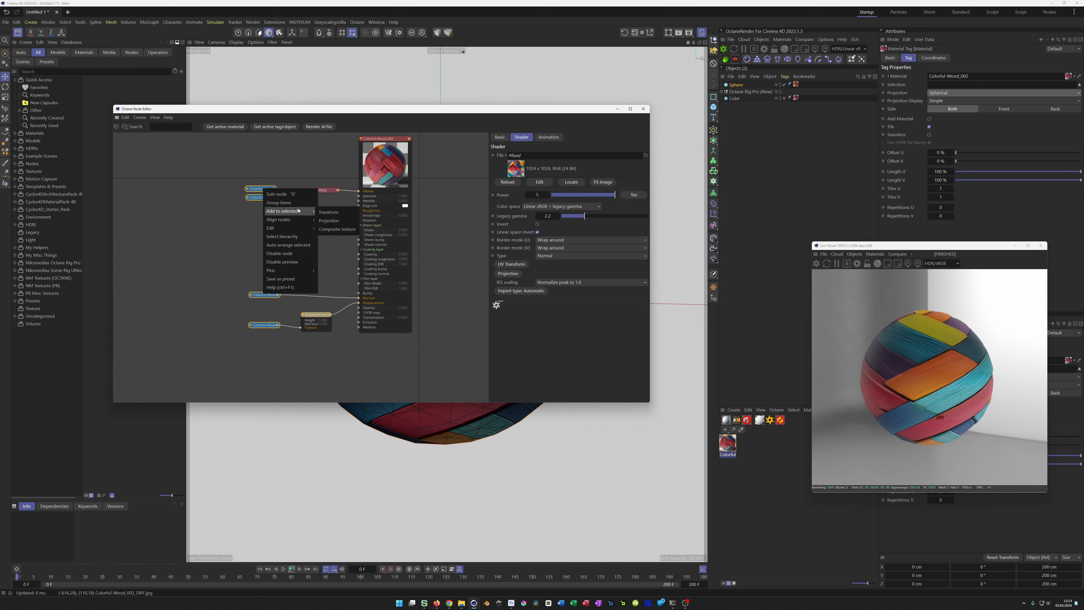
pyautogui.click(343, 214)
pyautogui.moveTo(205, 258); pyautogui.dragTo(187, 241)
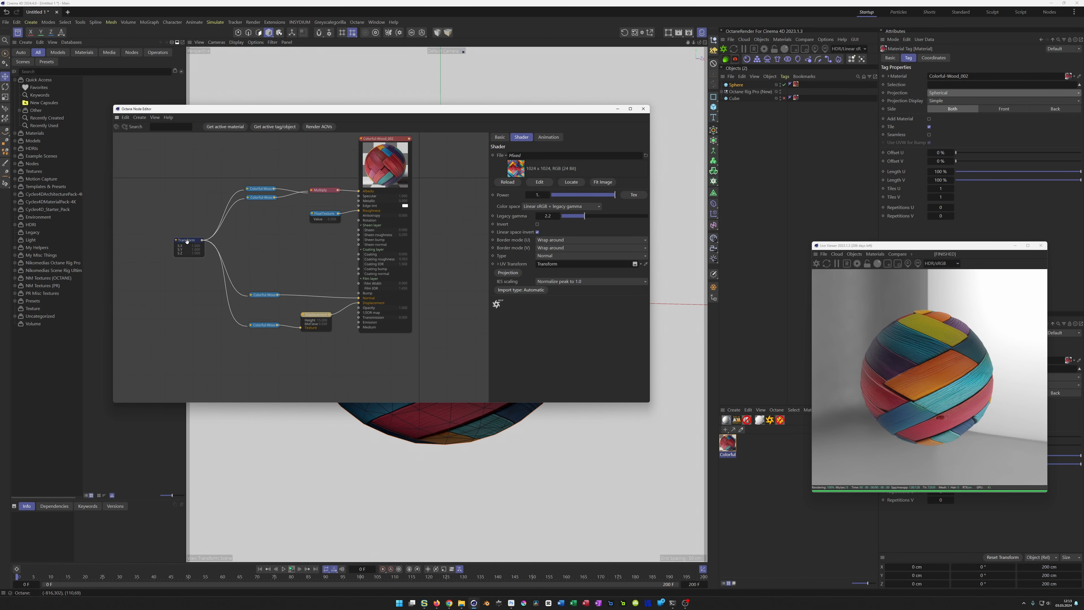
# Step: Add a shared Projection node to the four wood image texture nodes and place it below the Transform node
pyautogui.click(265, 325)
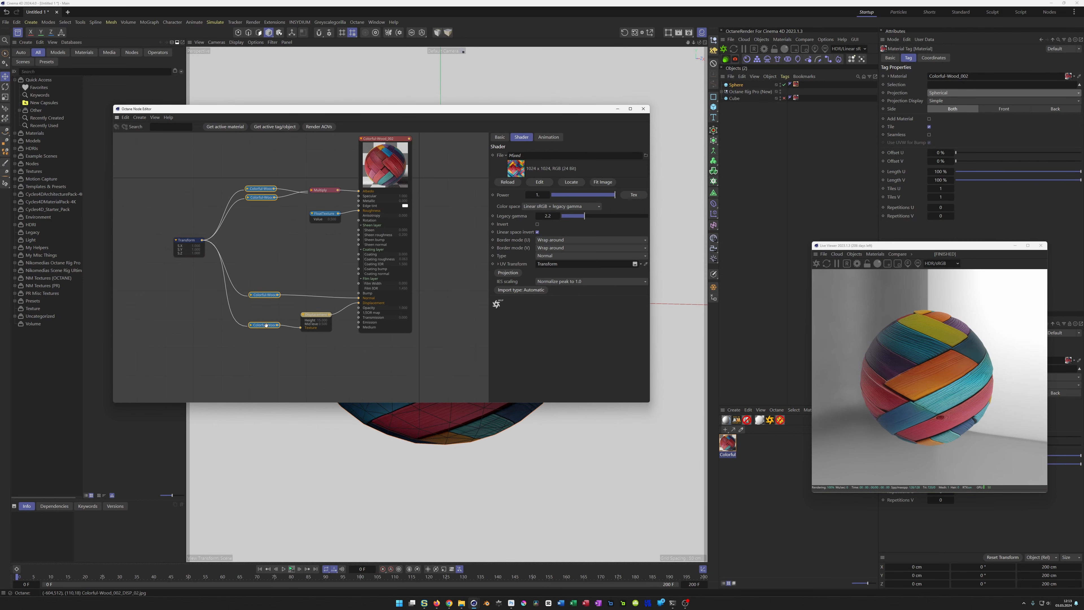
pyautogui.rightClick(267, 326)
pyautogui.moveTo(294, 348)
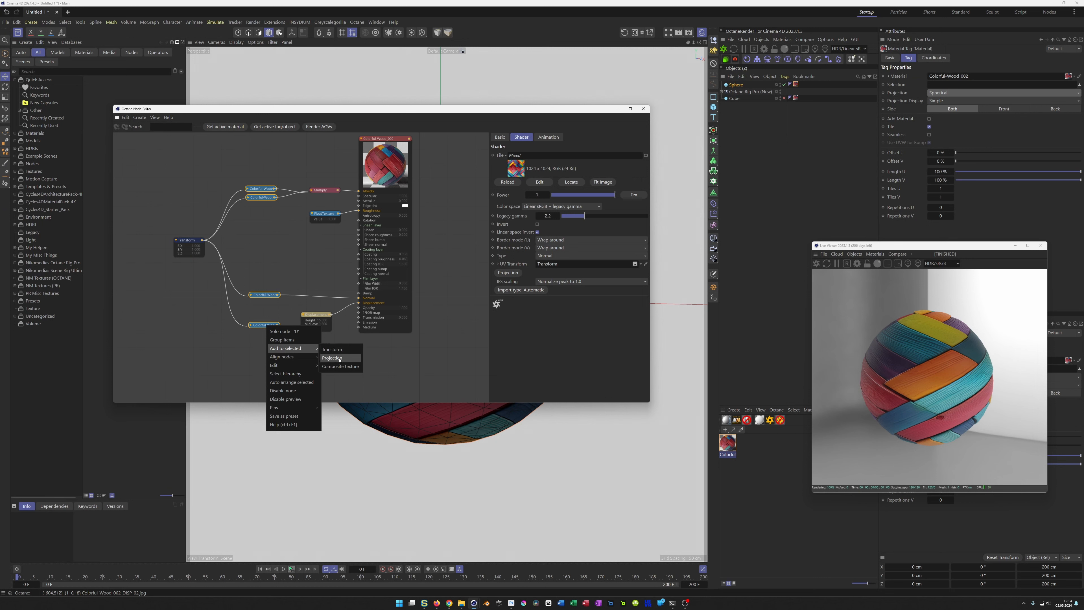
pyautogui.click(342, 365)
pyautogui.moveTo(205, 268); pyautogui.dragTo(189, 277)
# Step: Set the Transform node's scale to 0.5 with the aspect ratio locked, and close the node editor
pyautogui.click(188, 245)
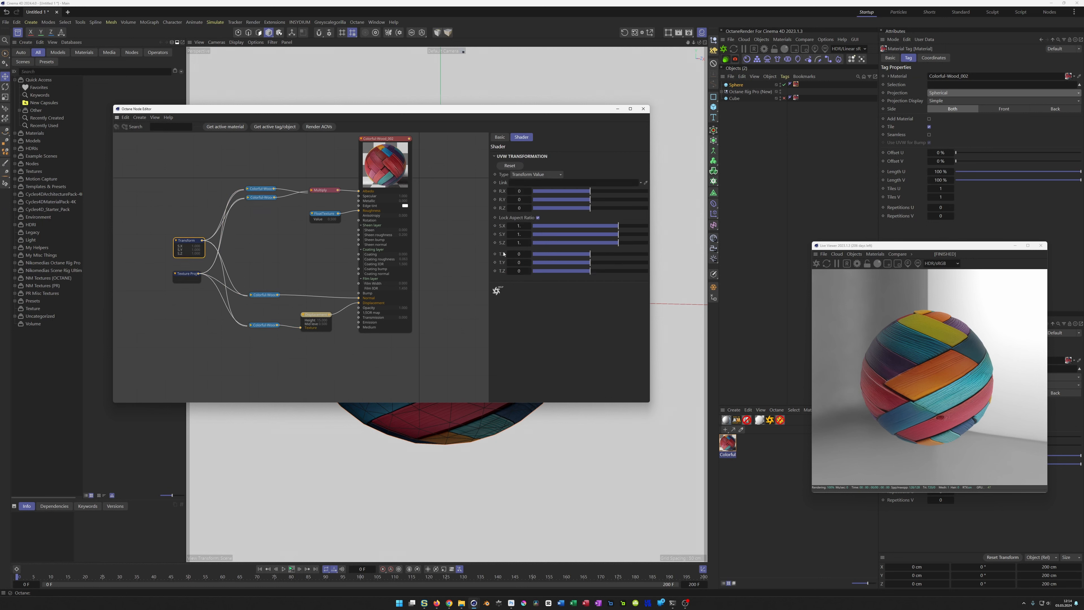
pyautogui.click(516, 225)
pyautogui.write('0.5')
pyautogui.press('Return')
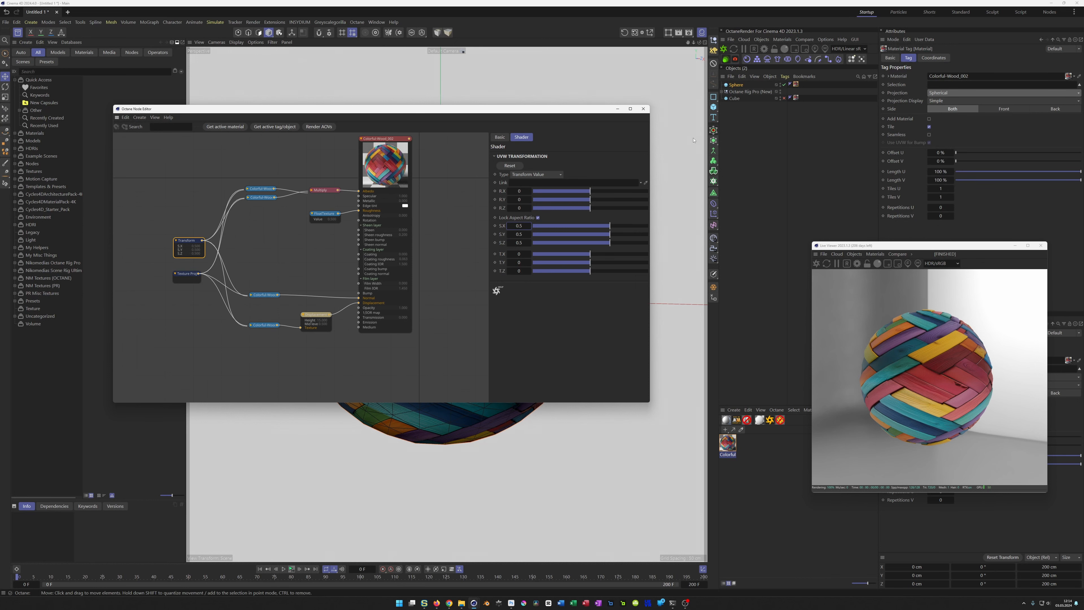
pyautogui.click(642, 109)
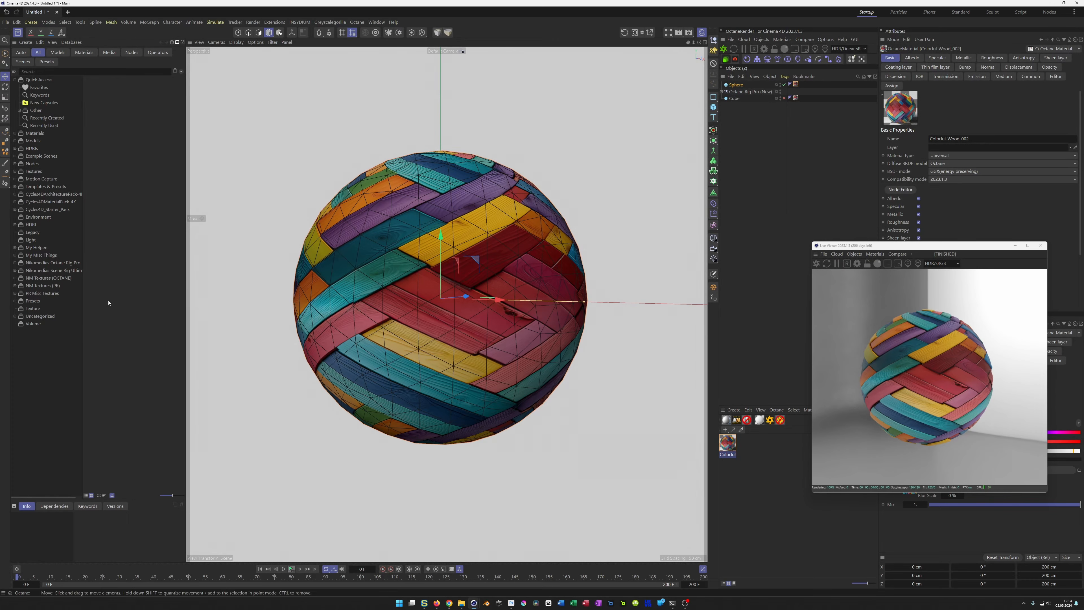
# Step: Save the Colorful-Wood_002 material as an asset in the Wood category of NM Textures (OCTANE)
pyautogui.click(14, 278)
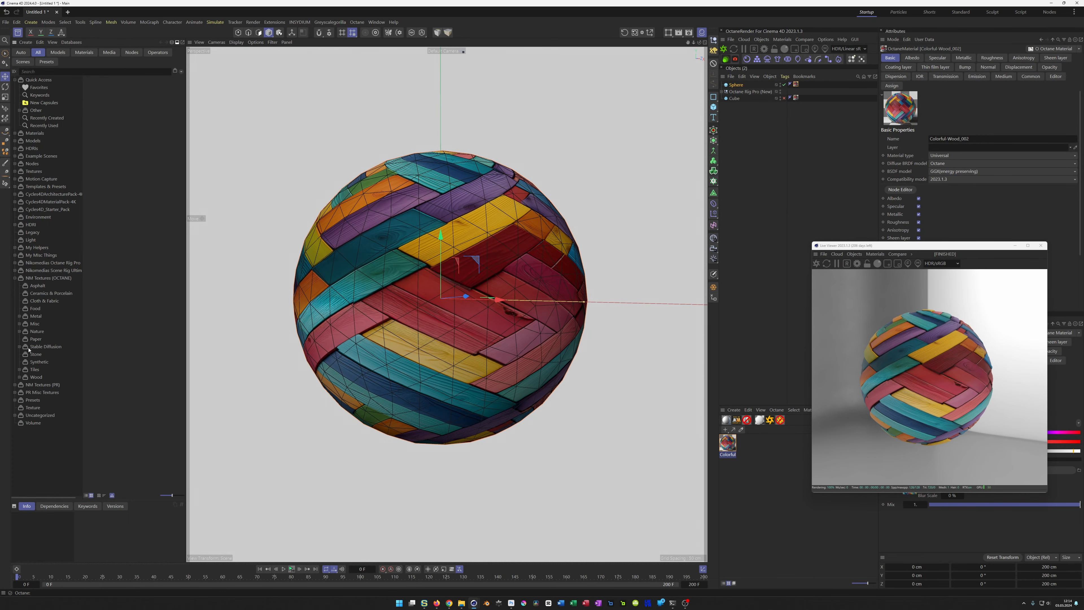
pyautogui.click(35, 378)
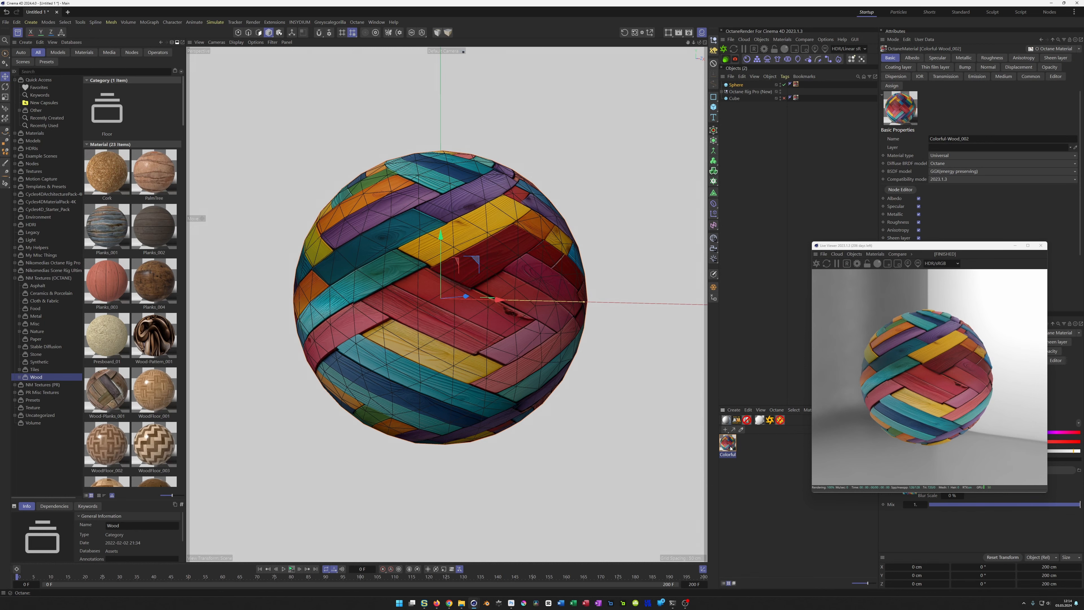
pyautogui.moveTo(601, 484); pyautogui.dragTo(187, 299)
pyautogui.click(192, 289)
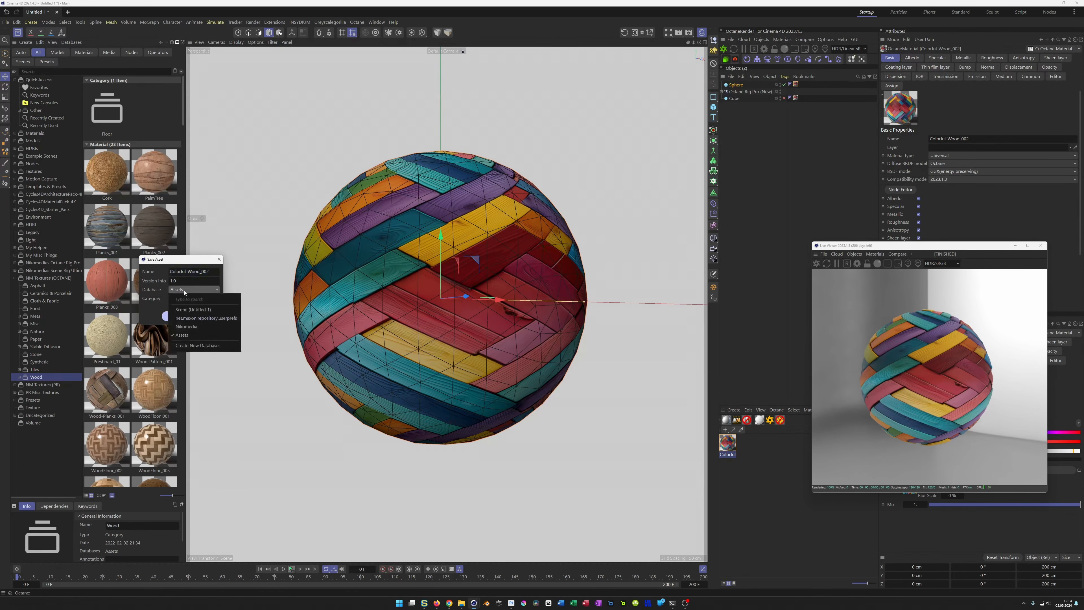
pyautogui.click(189, 323)
pyautogui.click(175, 315)
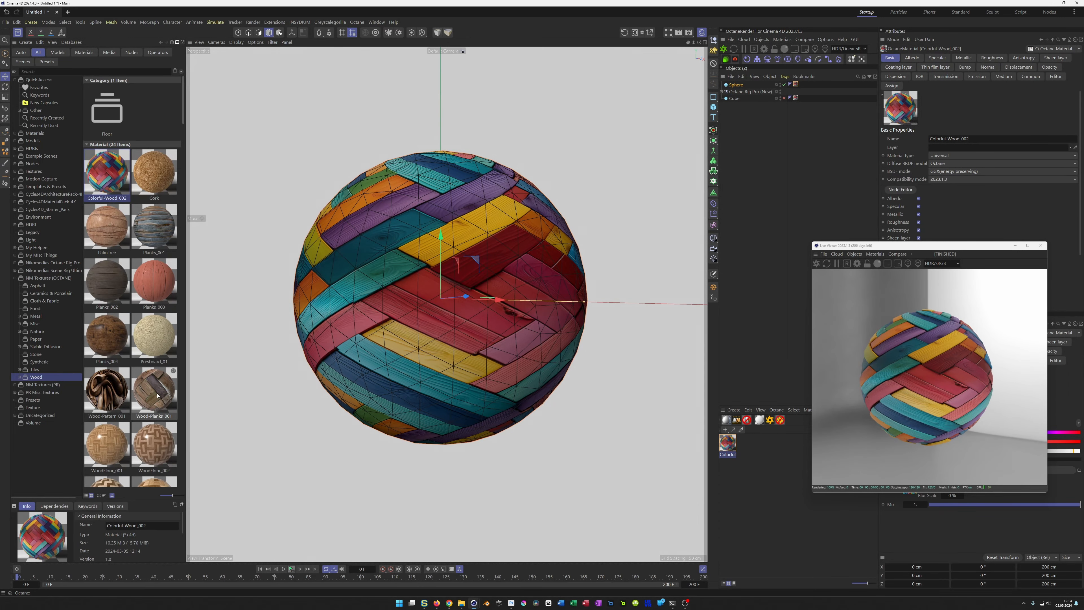
# Step: Load Wood-Planks_001 from the asset library, apply it to the sphere in place of its current material, and refresh the render
pyautogui.click(158, 395)
pyautogui.moveTo(159, 388); pyautogui.dragTo(713, 452)
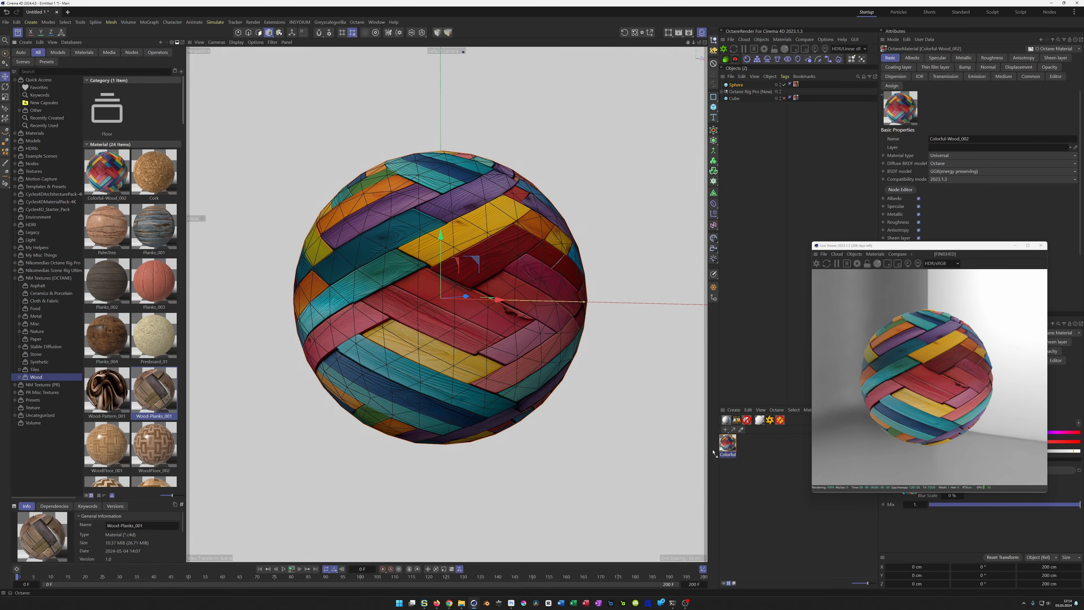
pyautogui.moveTo(767, 473); pyautogui.dragTo(728, 448)
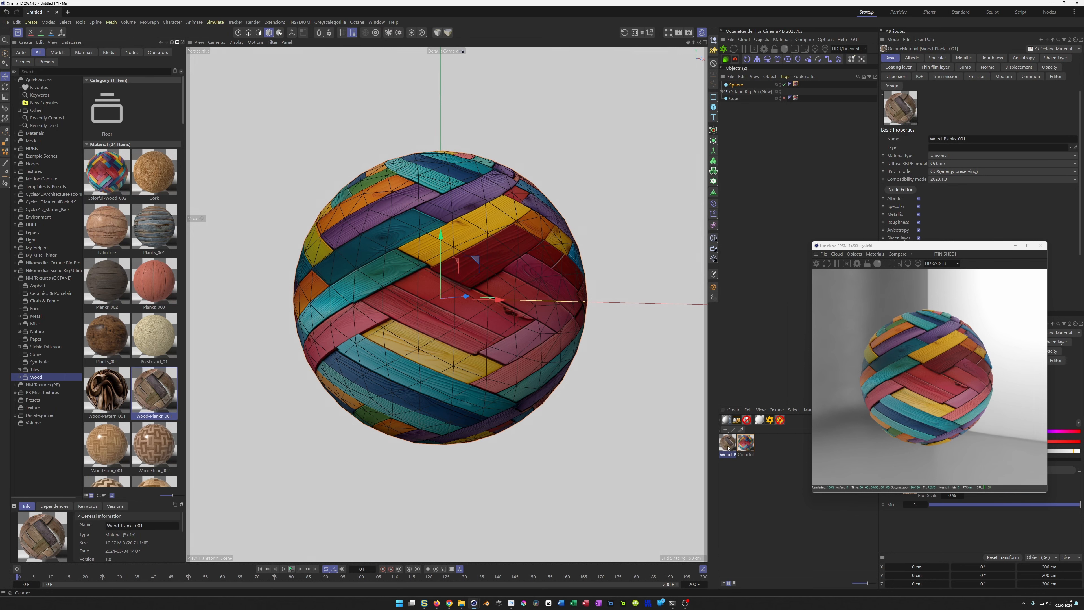
pyautogui.moveTo(782, 129); pyautogui.dragTo(795, 85)
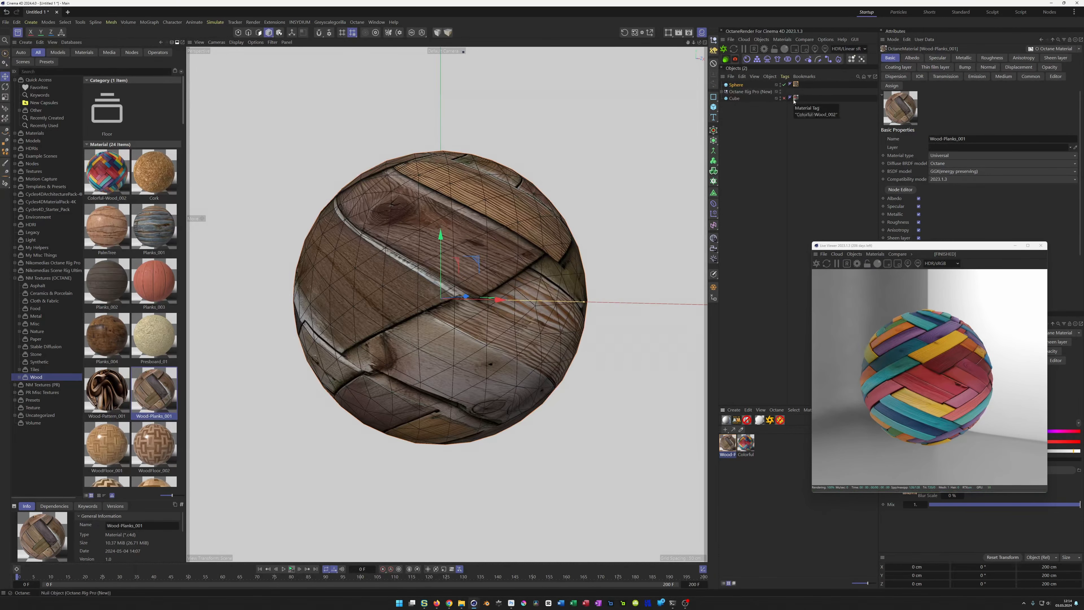
pyautogui.click(815, 264)
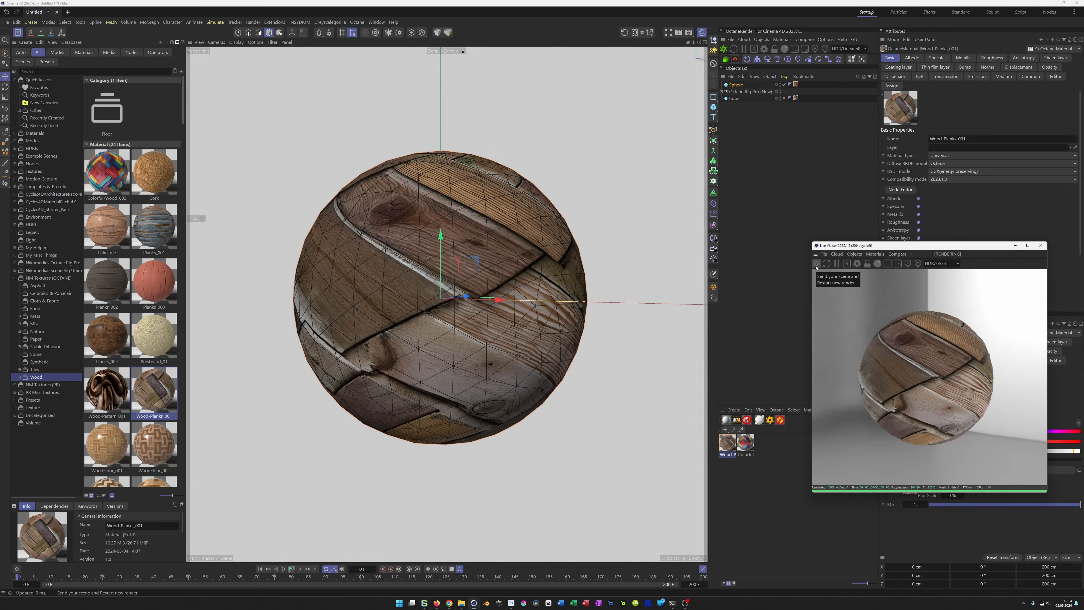
# Step: Set the scale of Wood-Planks_001's Transform node to 0.5 on all axes and close the node editor
pyautogui.click(899, 189)
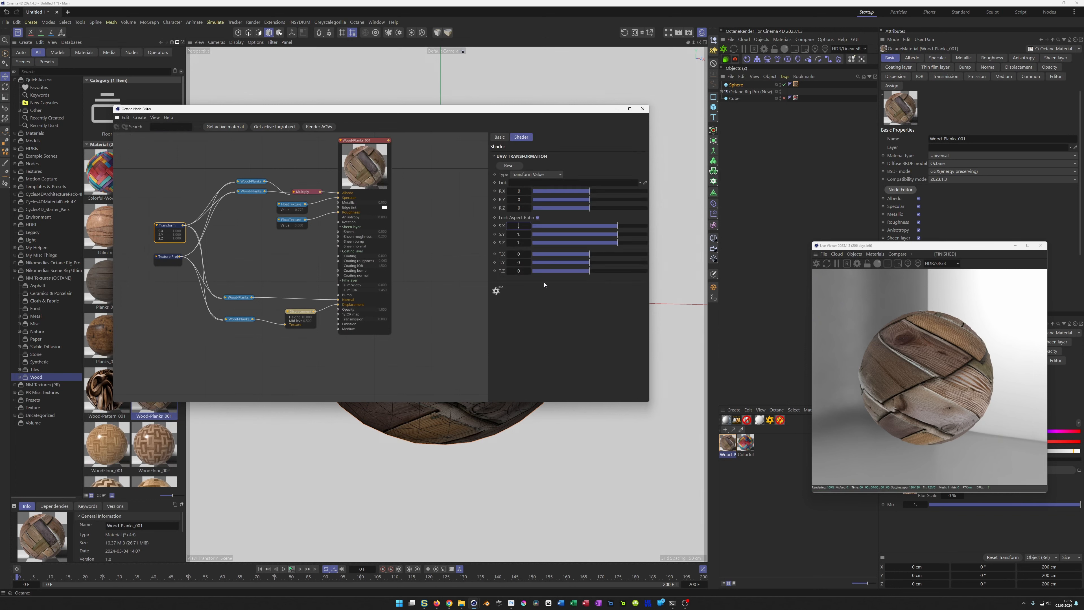
pyautogui.write('0.5')
pyautogui.press('Return')
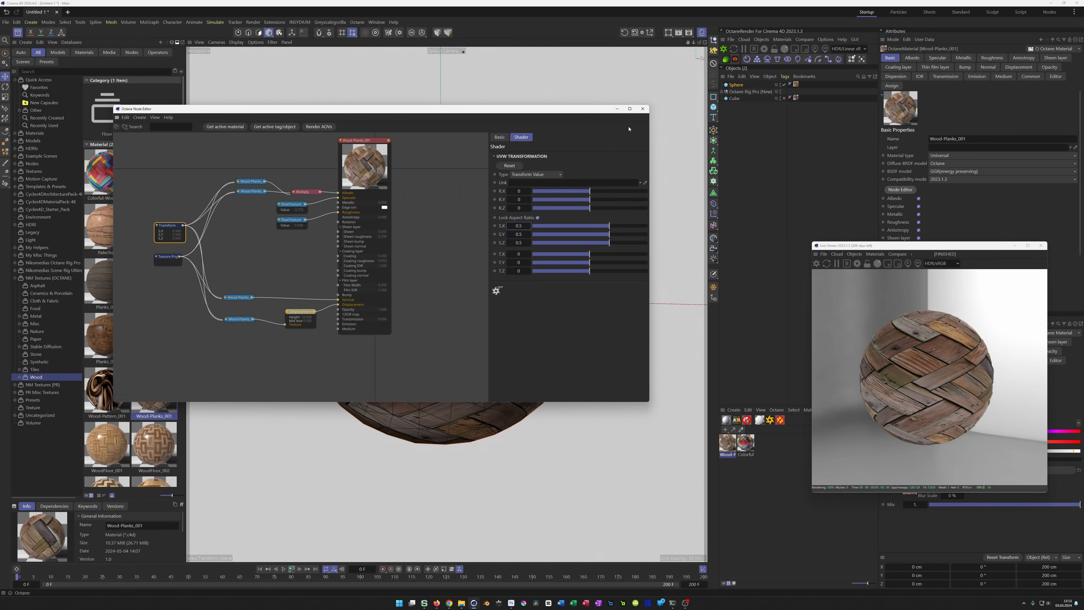
pyautogui.click(642, 108)
# Step: Look through the materials stored in the library's Wood category
pyautogui.click(108, 397)
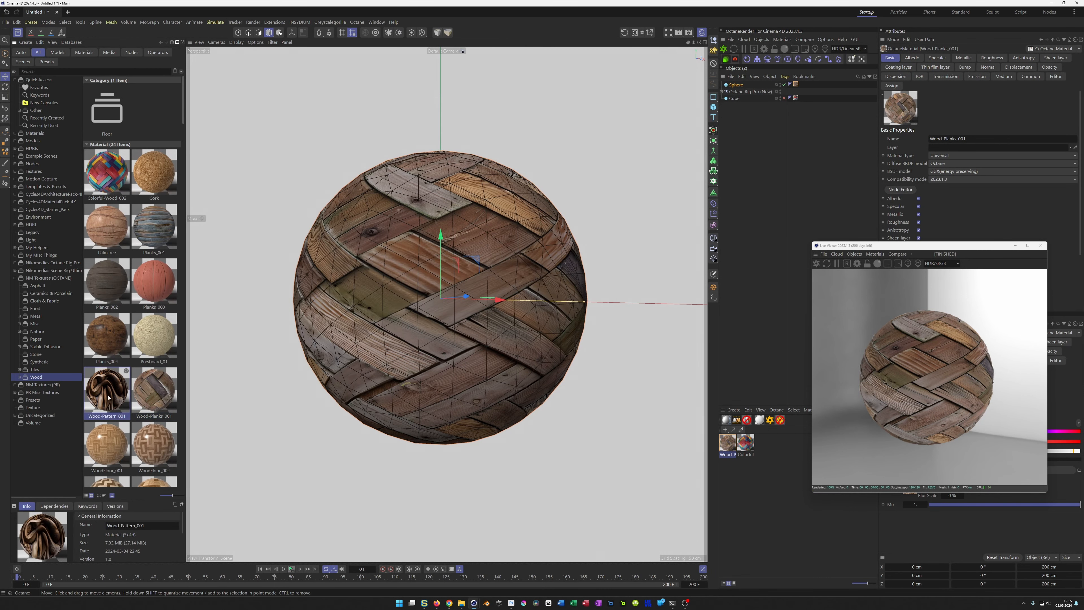
pyautogui.scroll(-10, 120, 392)
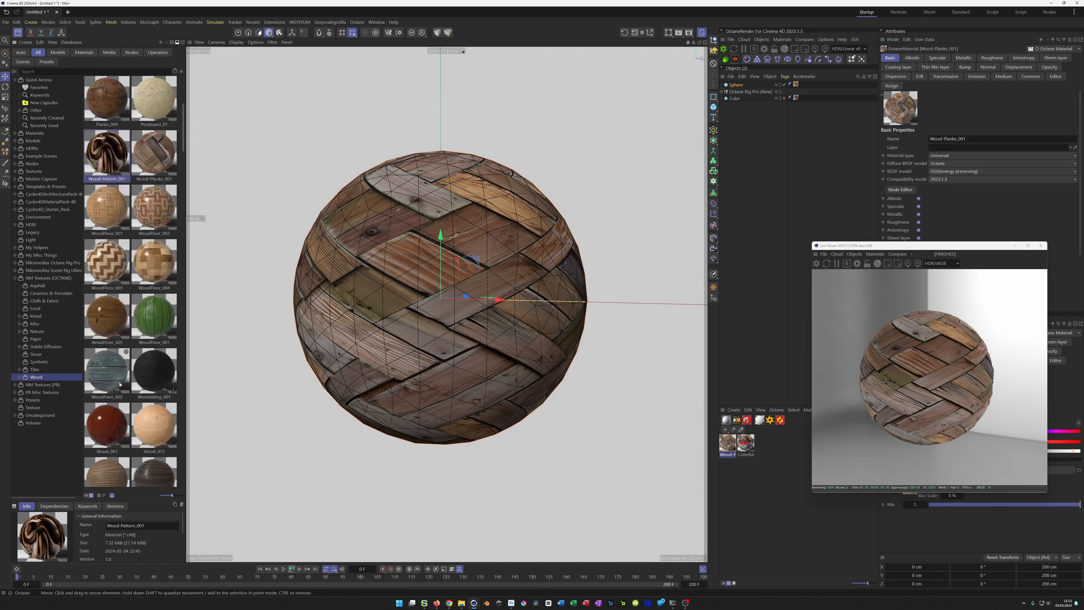
pyautogui.scroll(-1, 119, 384)
pyautogui.scroll(5, 119, 384)
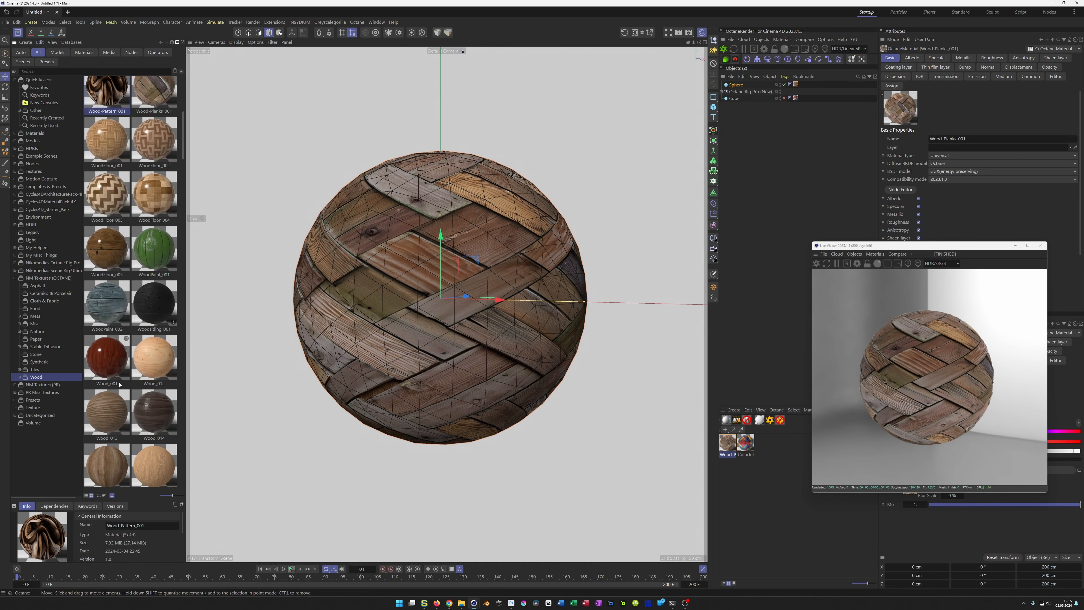
pyautogui.scroll(6, 119, 385)
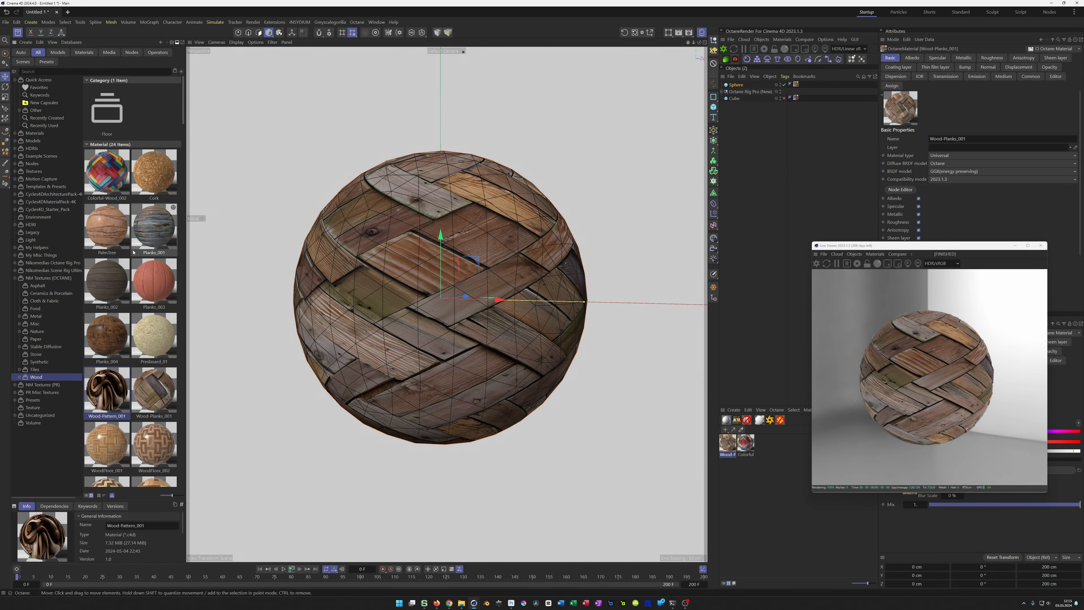
# Step: Close the Live Viewer, then delete the Wood-Planks_001 material and assign Colorful-Wood_002 to the sphere in its place
pyautogui.click(1041, 245)
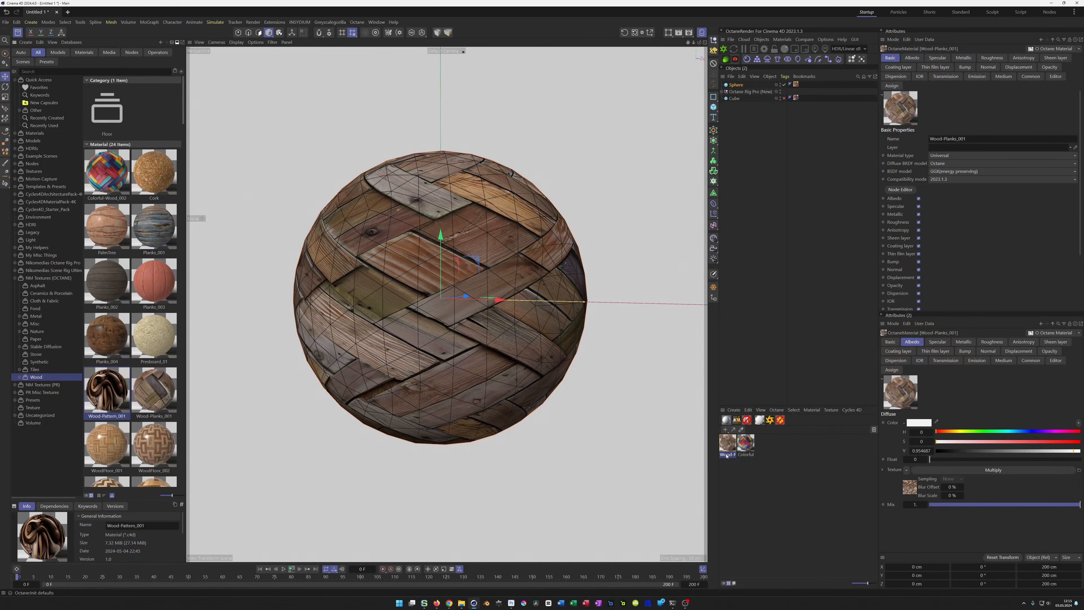
pyautogui.click(743, 476)
pyautogui.click(727, 444)
pyautogui.press('Delete')
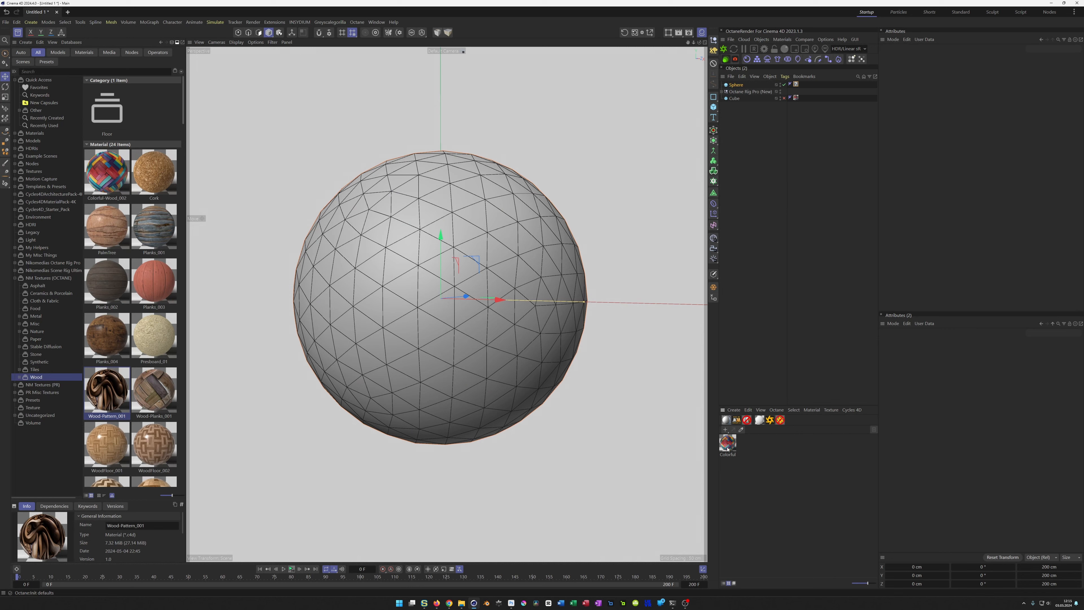
pyautogui.keyDown('ctrl'); pyautogui.moveTo(795, 93); pyautogui.dragTo(796, 85); pyautogui.keyUp('ctrl')
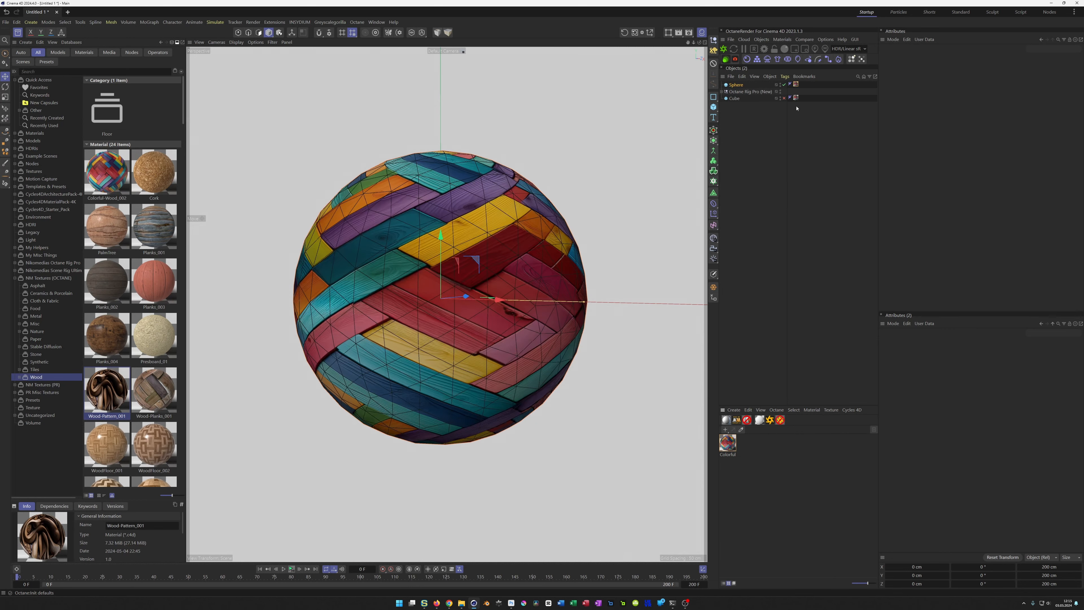
# Step: Delete the cube and the Colorful-Wood_002 material from the scene
pyautogui.click(734, 99)
pyautogui.press('Delete')
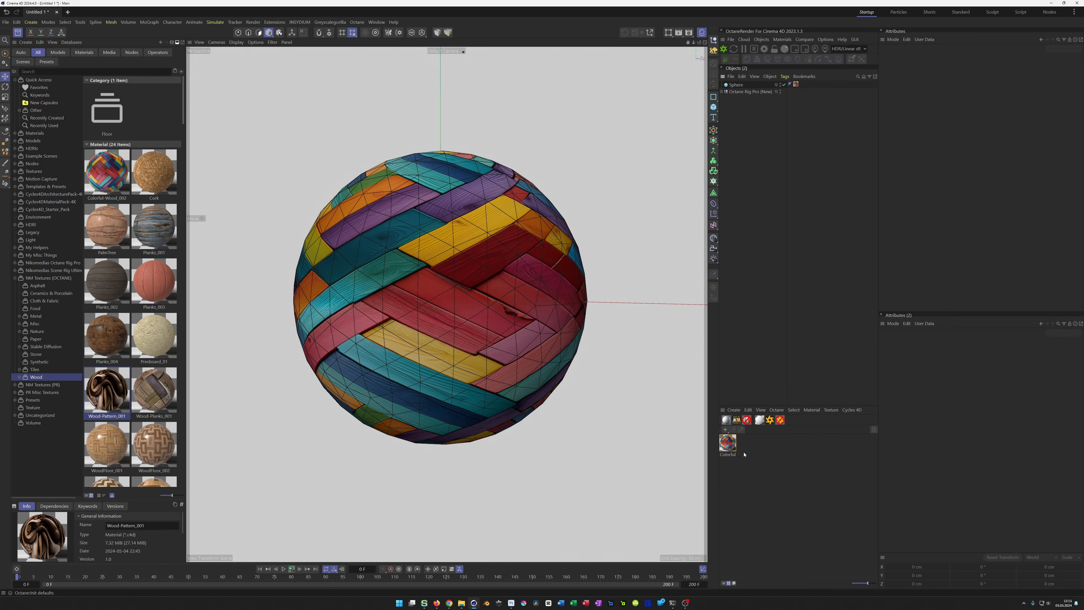
pyautogui.click(728, 449)
pyautogui.press('Delete')
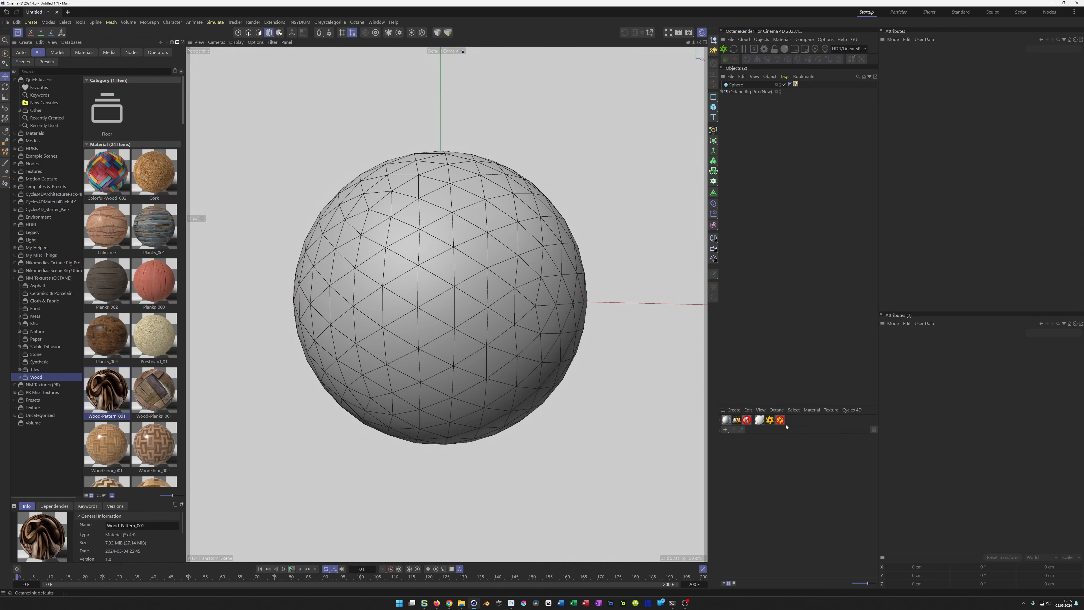
# Step: Rename the rig object to Octane Rig Pro and delete it from the scene
pyautogui.click(745, 91)
pyautogui.doubleClick(745, 92)
pyautogui.press('End')
pyautogui.hotkey('ctrl', 'shift', 'Left')
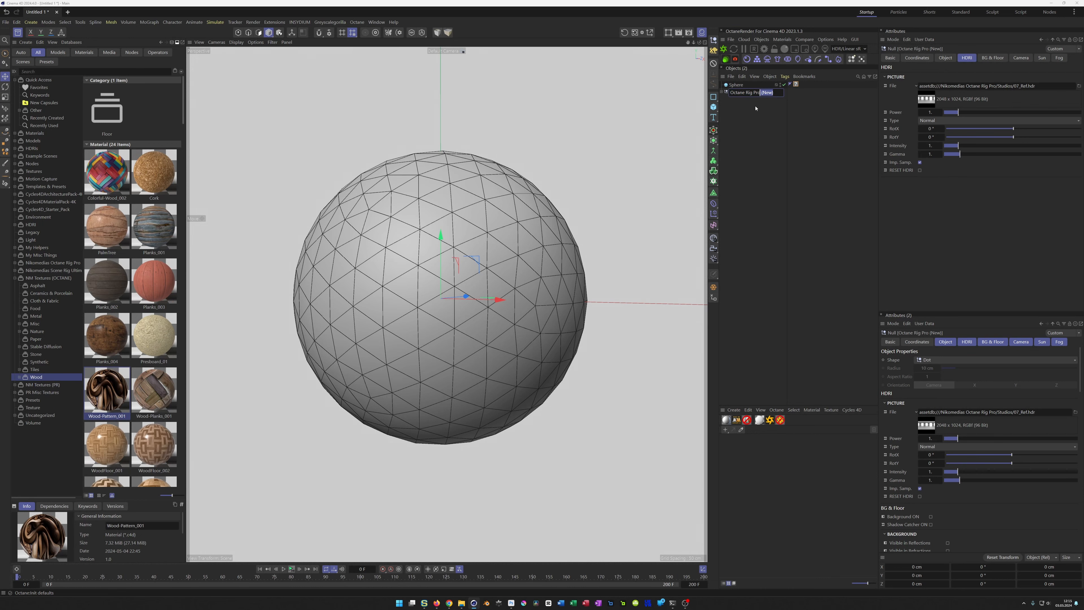
pyautogui.press('BackSpace')
pyautogui.press('Return')
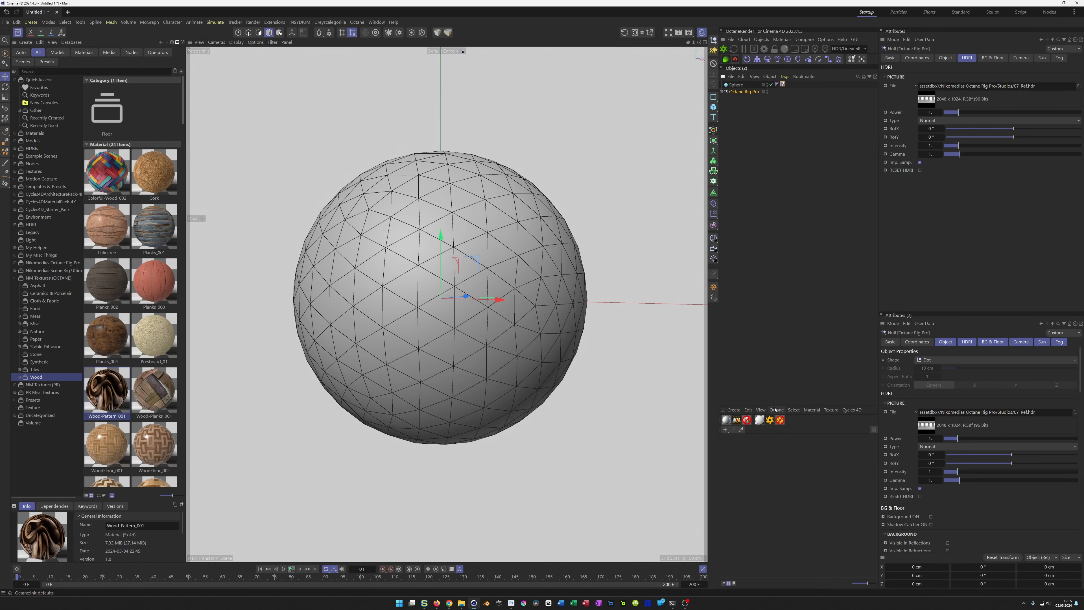
pyautogui.press('Delete')
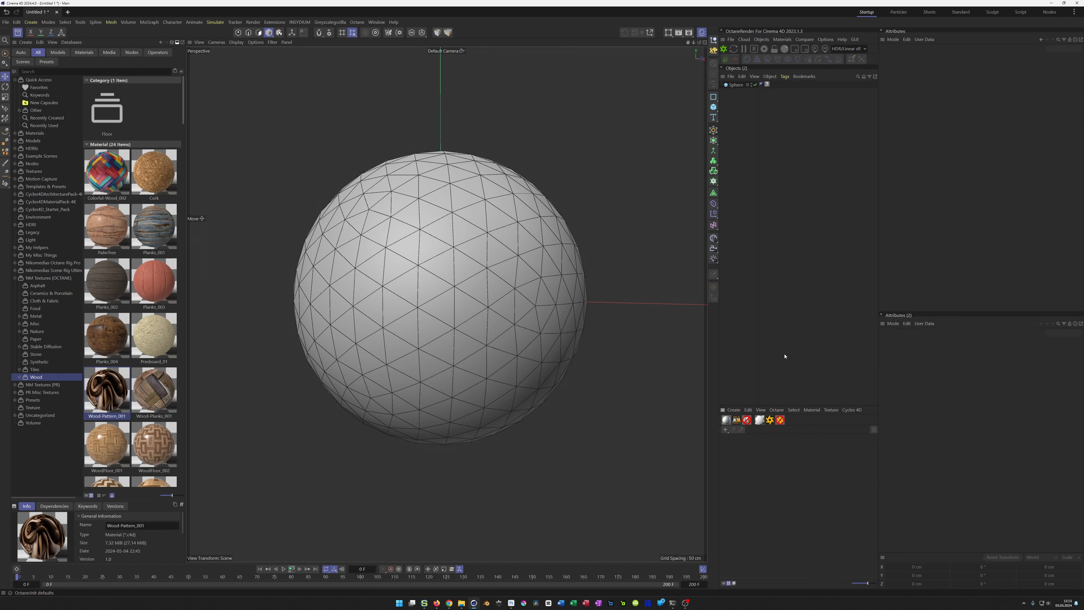
# Step: Create a PR GGX material, and turn off the scene rig's floor along with its visibility in the editor and reflections
pyautogui.click(726, 421)
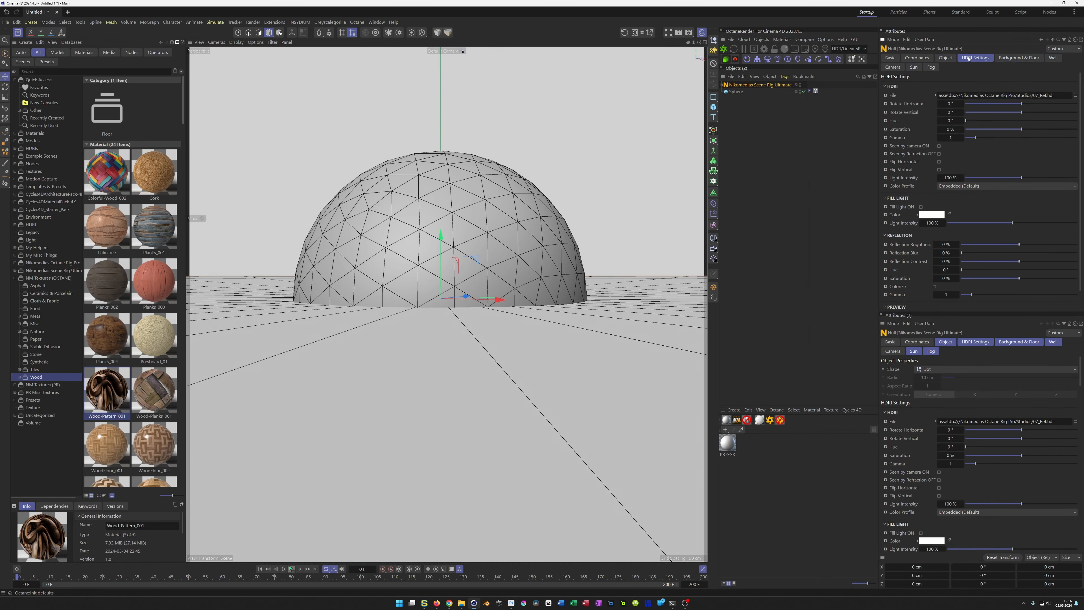
pyautogui.click(1019, 57)
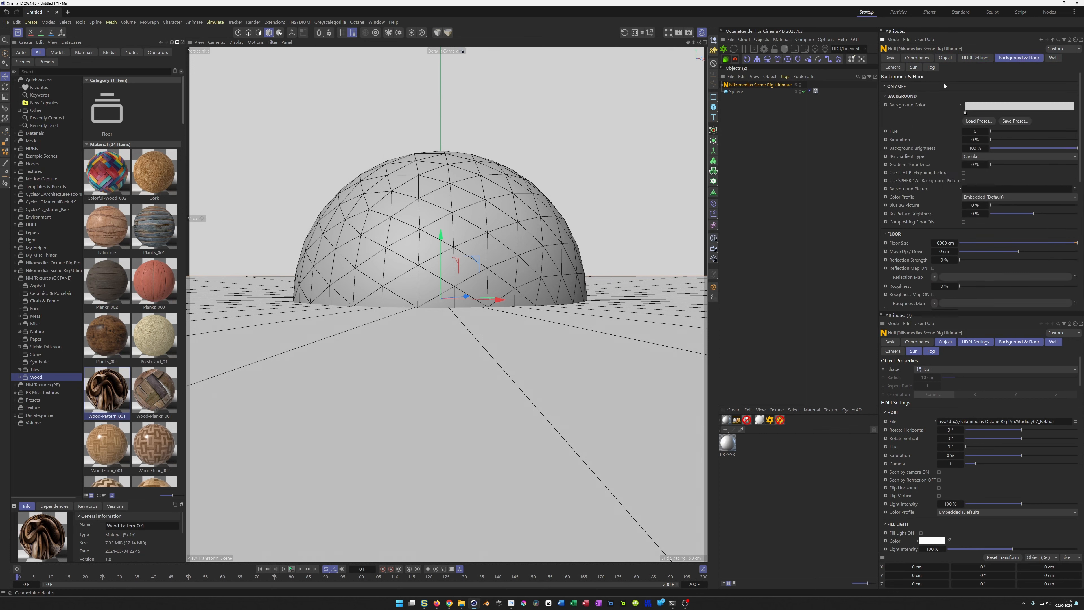
pyautogui.click(891, 85)
pyautogui.click(948, 95)
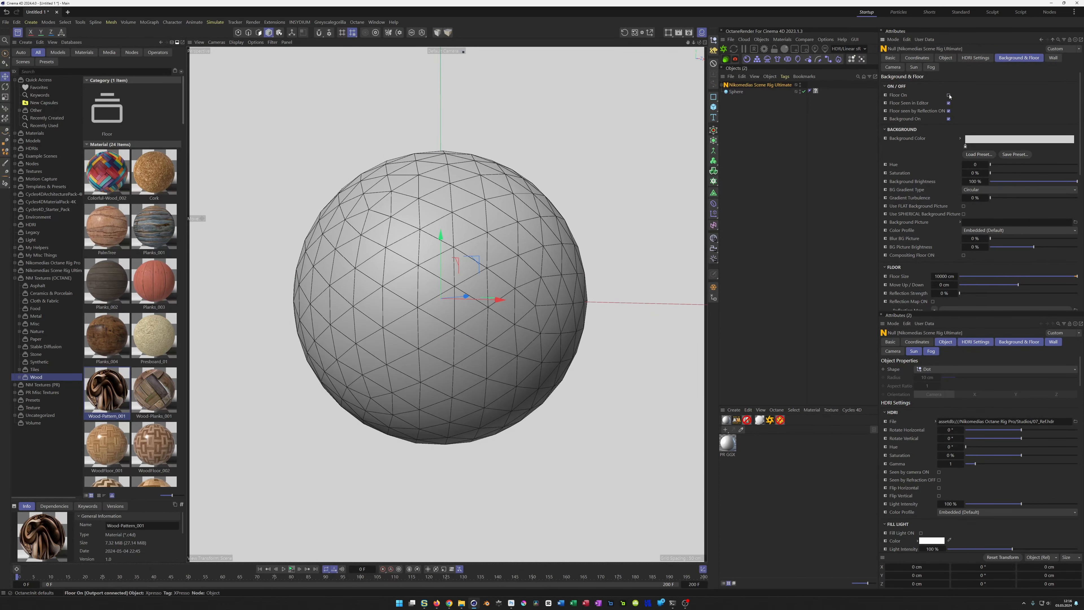
pyautogui.click(948, 103)
pyautogui.click(948, 110)
# Step: Load the Colorful-Wood_002_DIFF image as the texture of the PR GGX material's Color channel
pyautogui.click(735, 91)
pyautogui.click(734, 445)
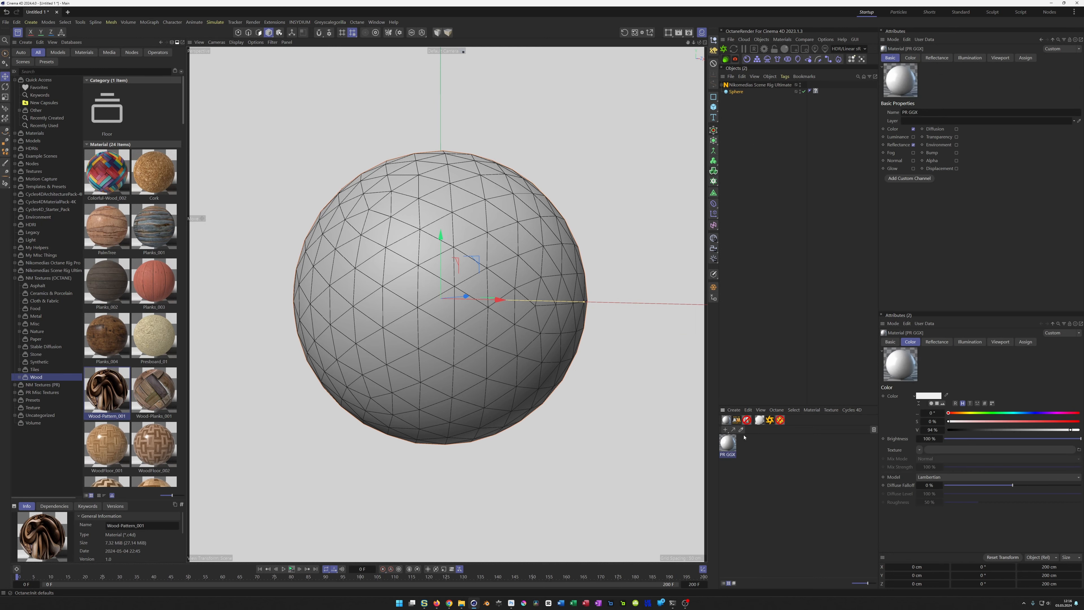
pyautogui.doubleClick(725, 446)
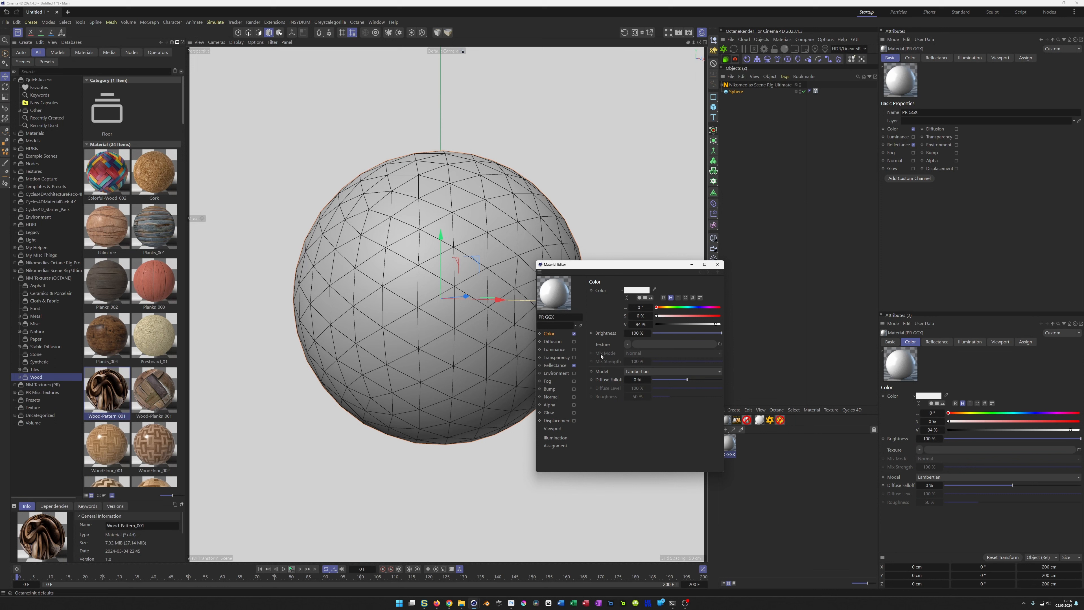
pyautogui.press('Print')
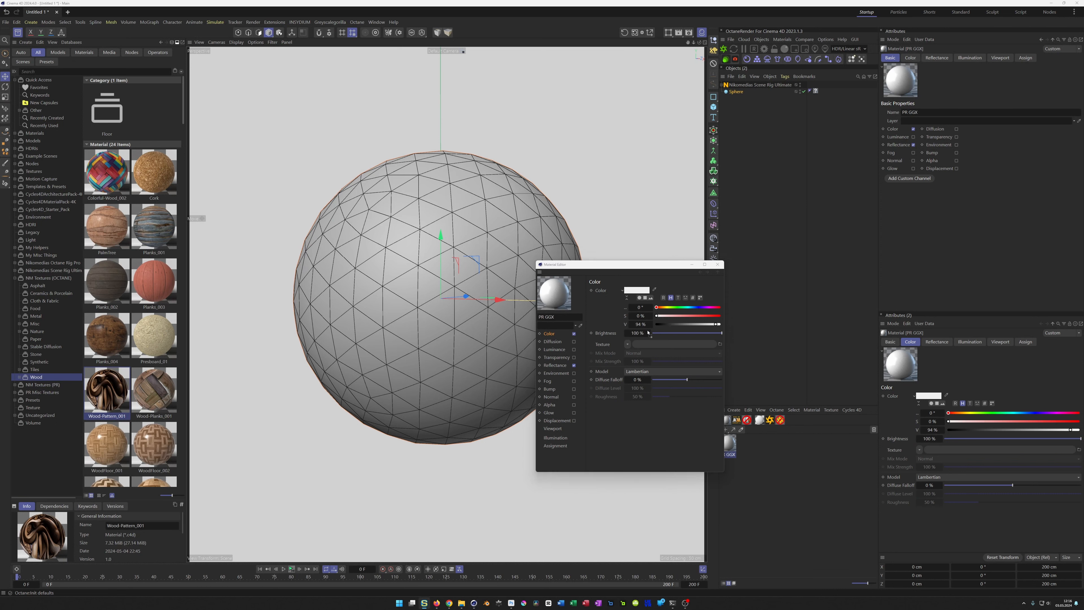
pyautogui.moveTo(639, 346); pyautogui.dragTo(639, 345)
pyautogui.click(582, 325)
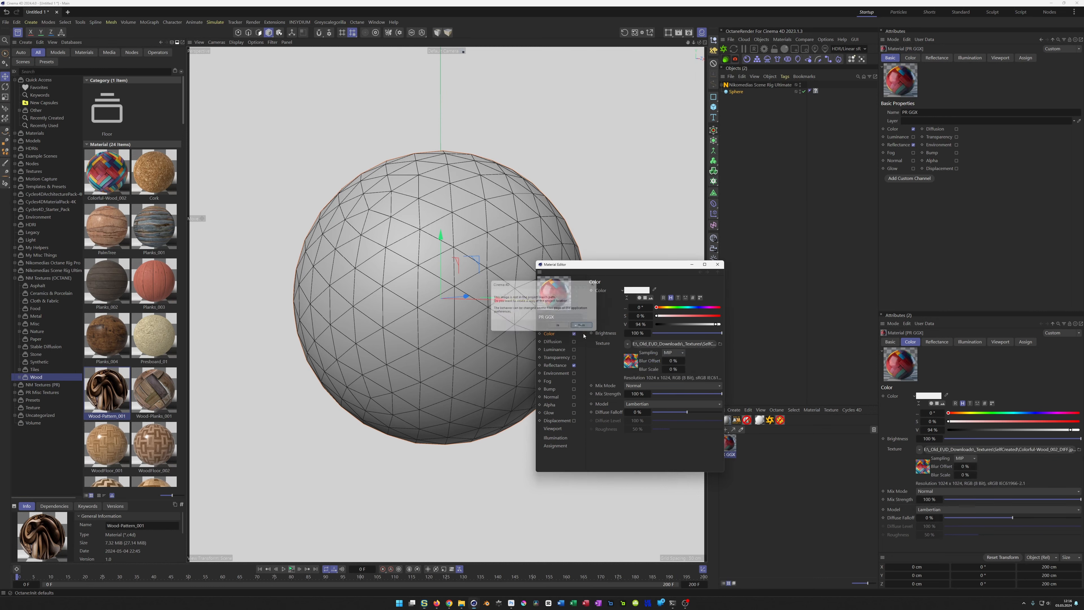
pyautogui.moveTo(586, 265); pyautogui.dragTo(527, 312)
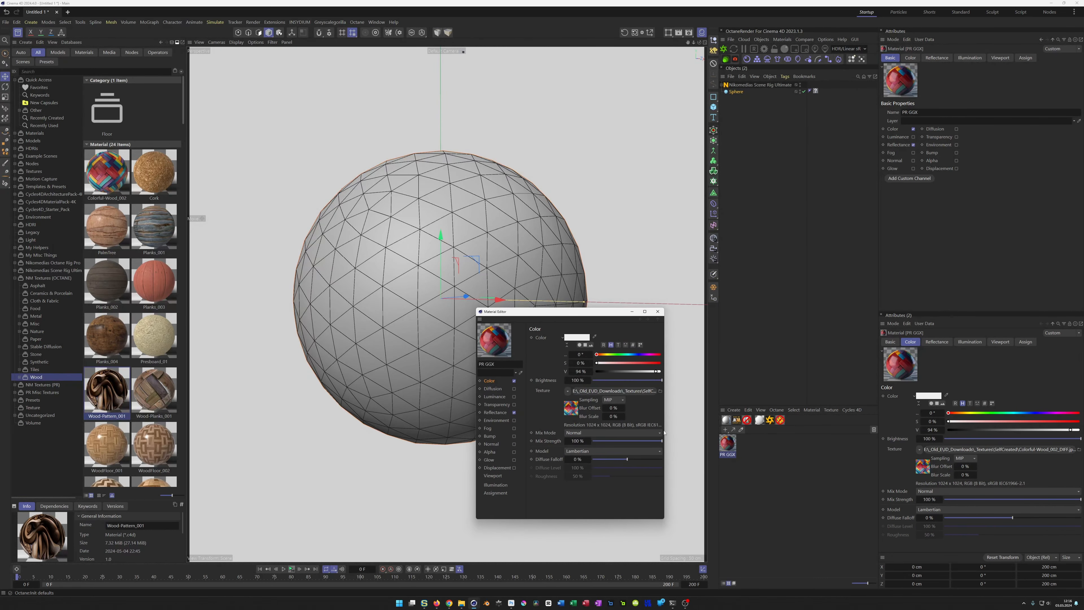
# Step: Apply the PR GGX material to the sphere and shift the Material Editor window aside
pyautogui.moveTo(729, 443); pyautogui.dragTo(737, 425)
pyautogui.moveTo(816, 92); pyautogui.dragTo(815, 92)
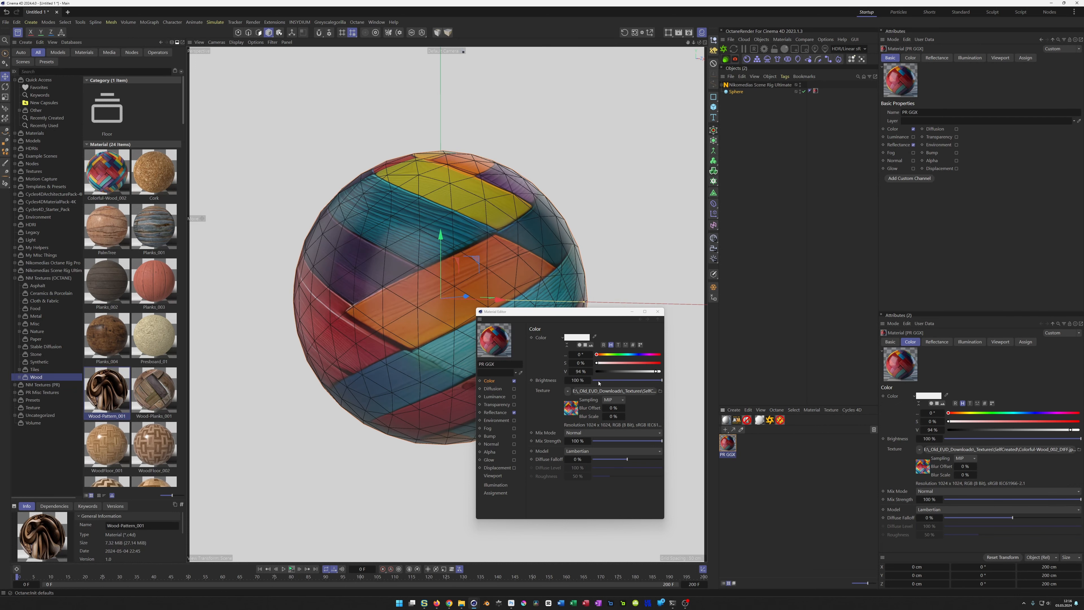
pyautogui.moveTo(585, 317); pyautogui.dragTo(635, 324)
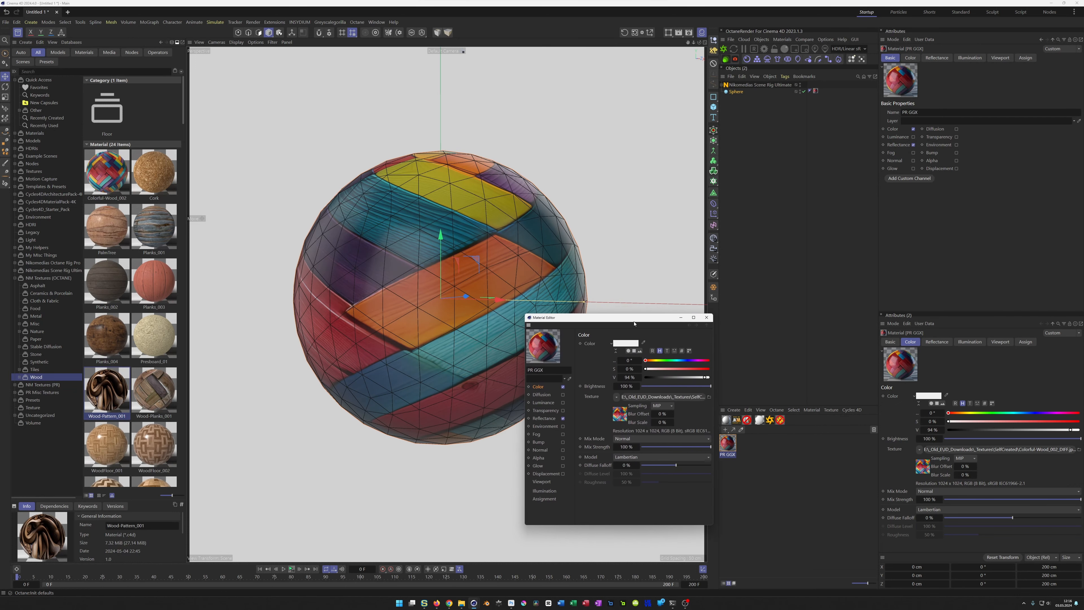
# Step: Try setting the X scale of the sphere's material tag to 50 cm
pyautogui.click(815, 91)
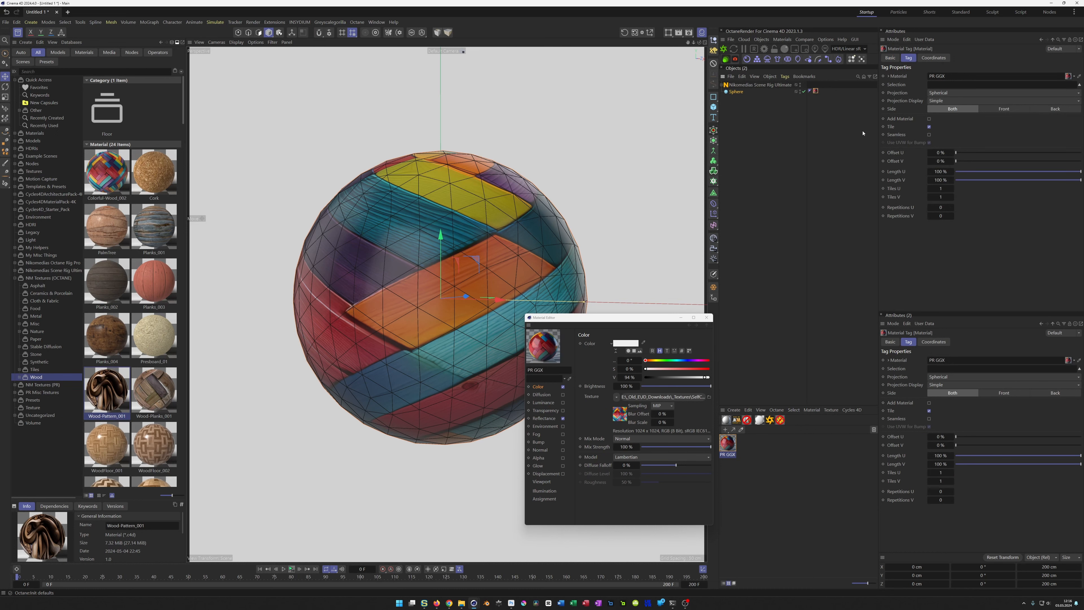
pyautogui.click(933, 58)
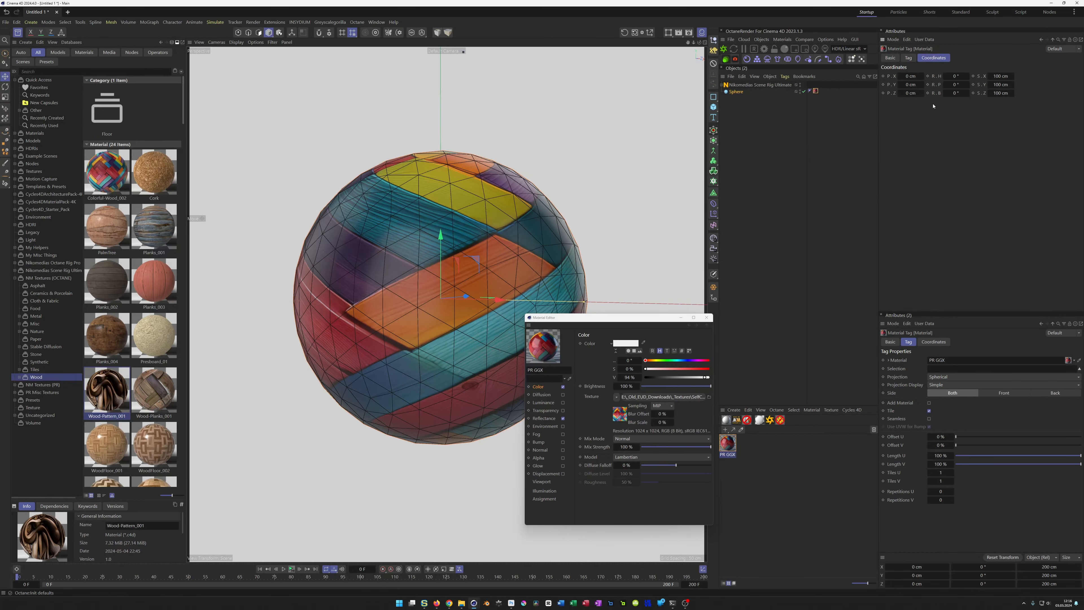
pyautogui.click(1005, 76)
pyautogui.write('50')
pyautogui.press('Return')
pyautogui.click(1004, 76)
pyautogui.write('10')
pyautogui.click(819, 97)
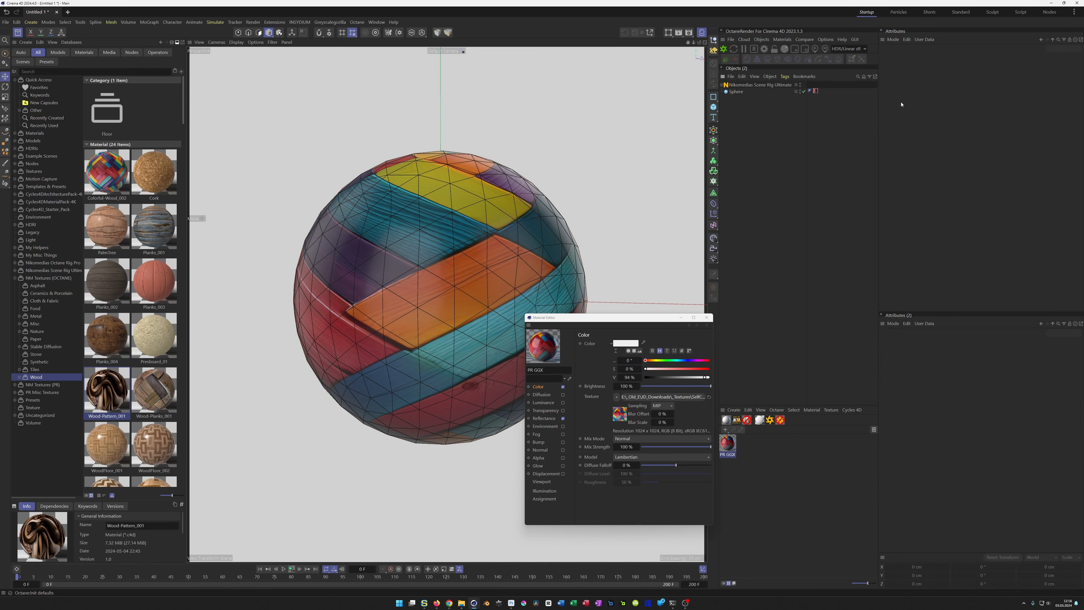
pyautogui.click(816, 91)
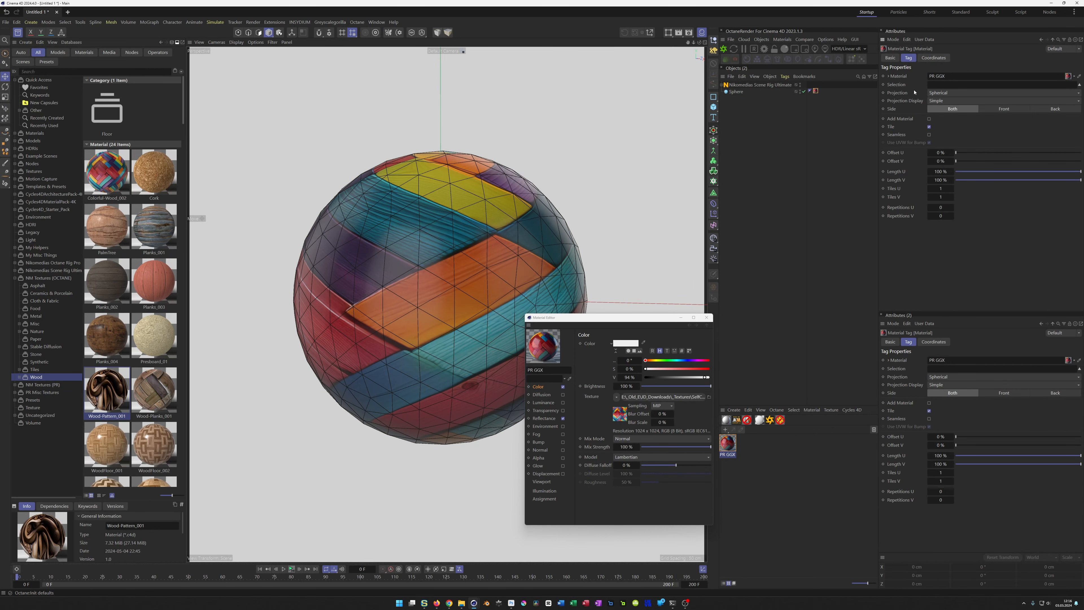
pyautogui.click(933, 58)
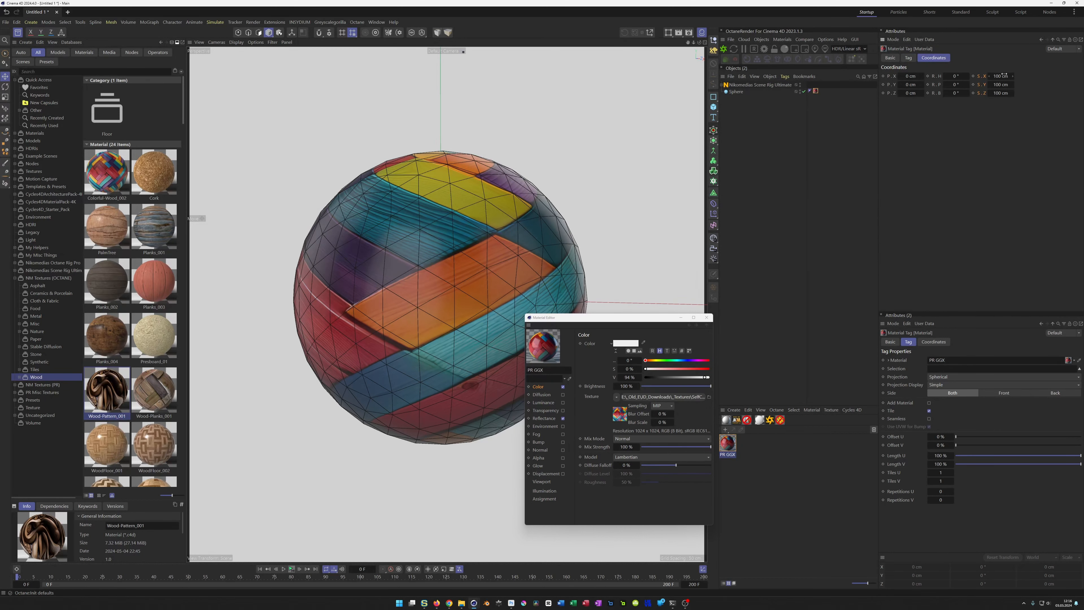
pyautogui.click(908, 57)
# Step: Enable the Diffusion channel with Affect Reflection on and load the grayscale map as its texture without copying it to the project
pyautogui.moveTo(641, 322); pyautogui.dragTo(710, 293)
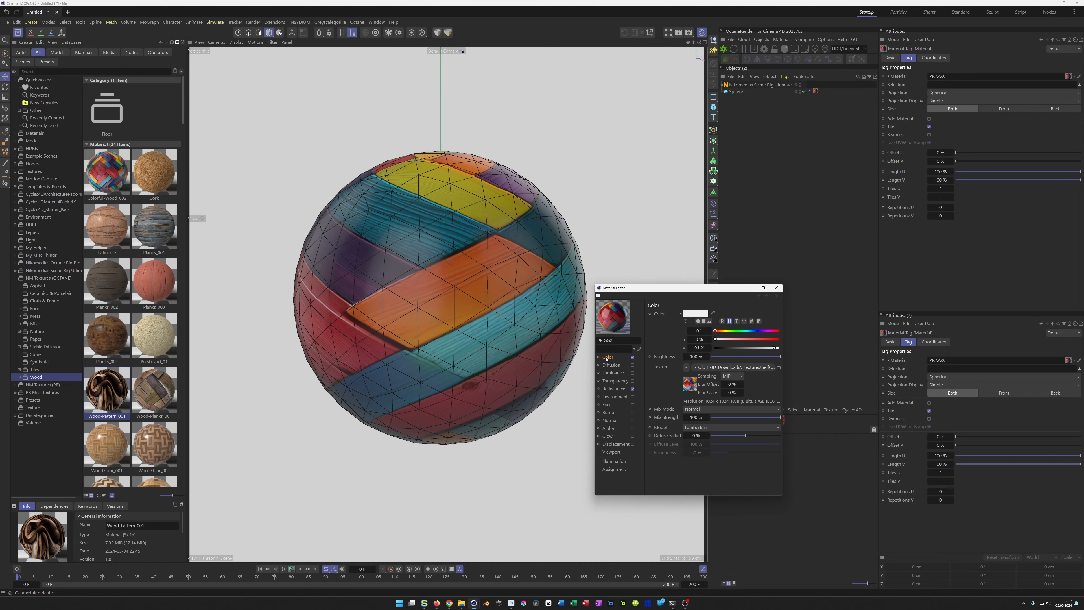
pyautogui.click(611, 365)
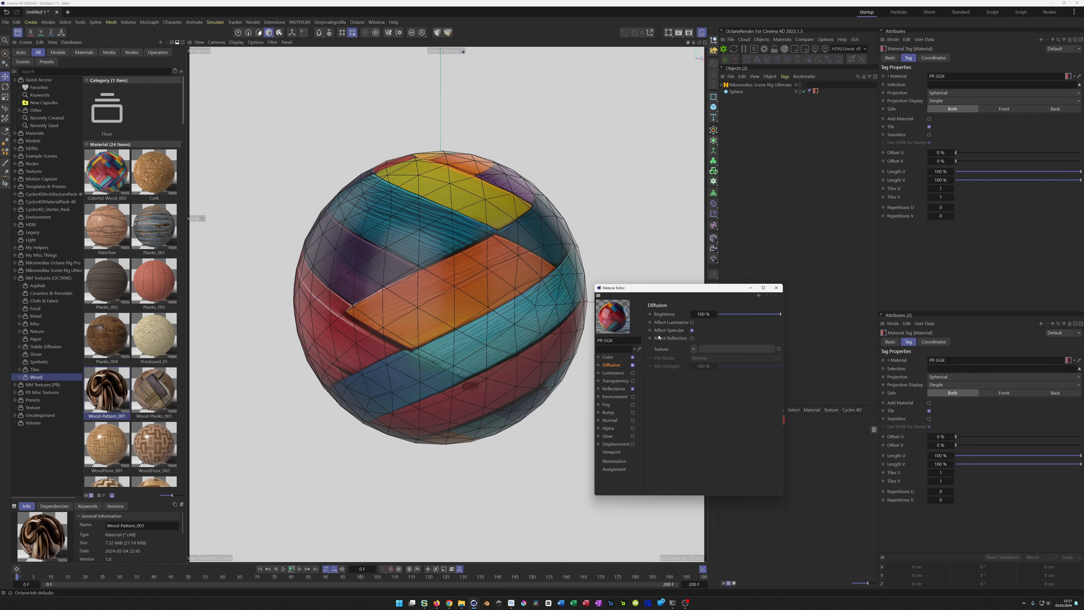
pyautogui.click(692, 322)
pyautogui.click(692, 323)
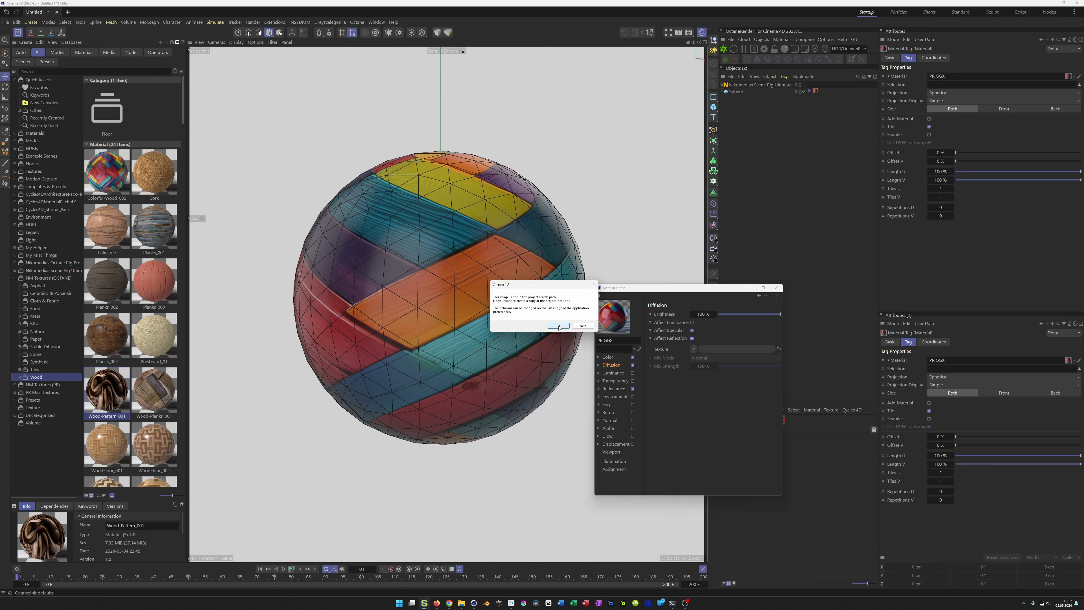
pyautogui.click(583, 328)
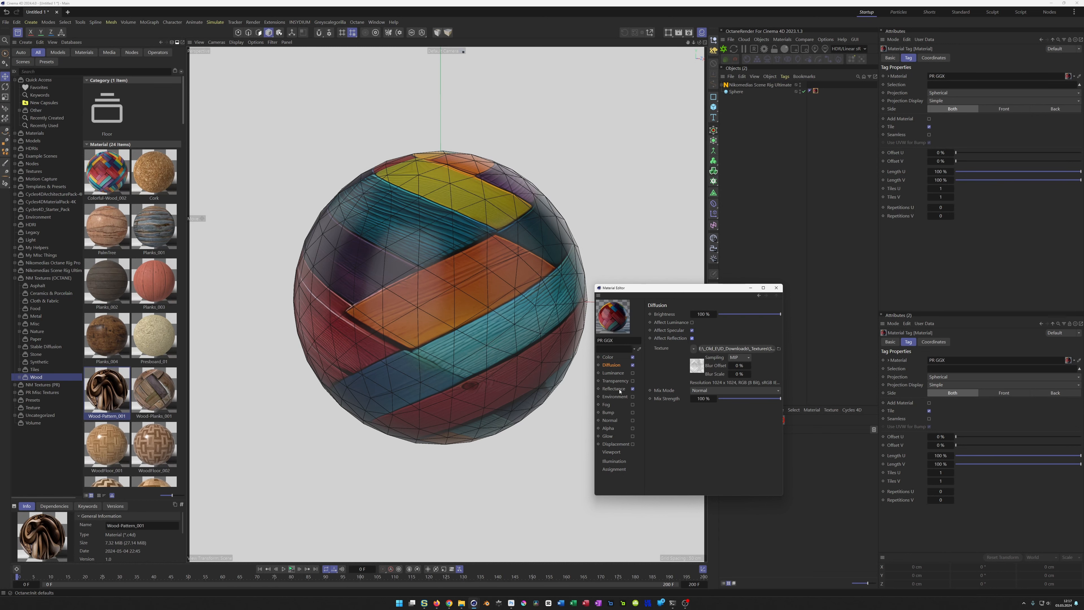
# Step: Enable the PR GGX material's Normal channel and load the wood's normal map as its texture without copying it to the project
pyautogui.click(613, 389)
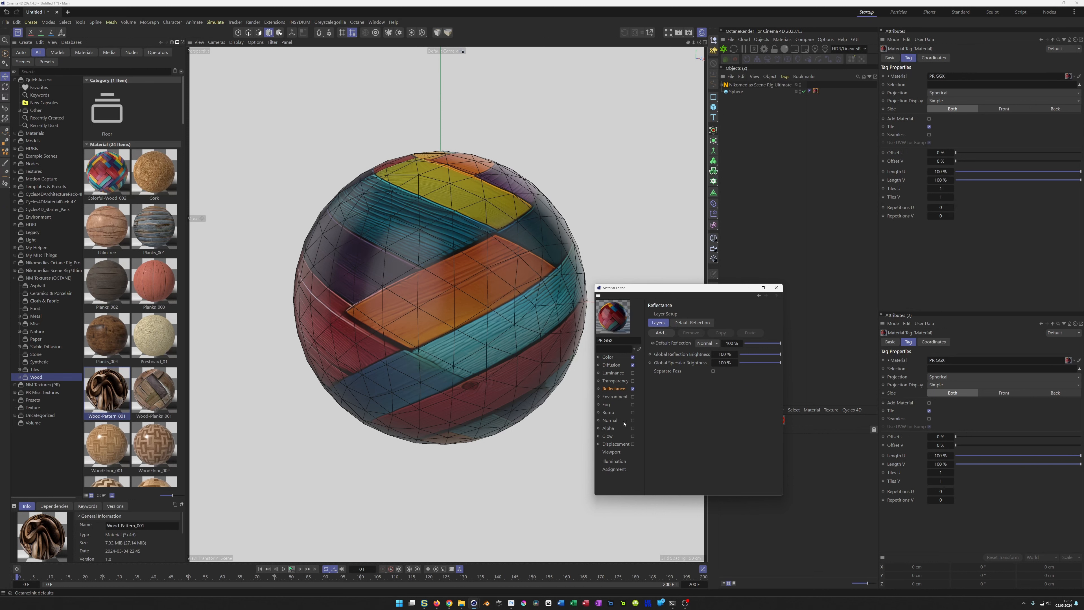
pyautogui.click(633, 420)
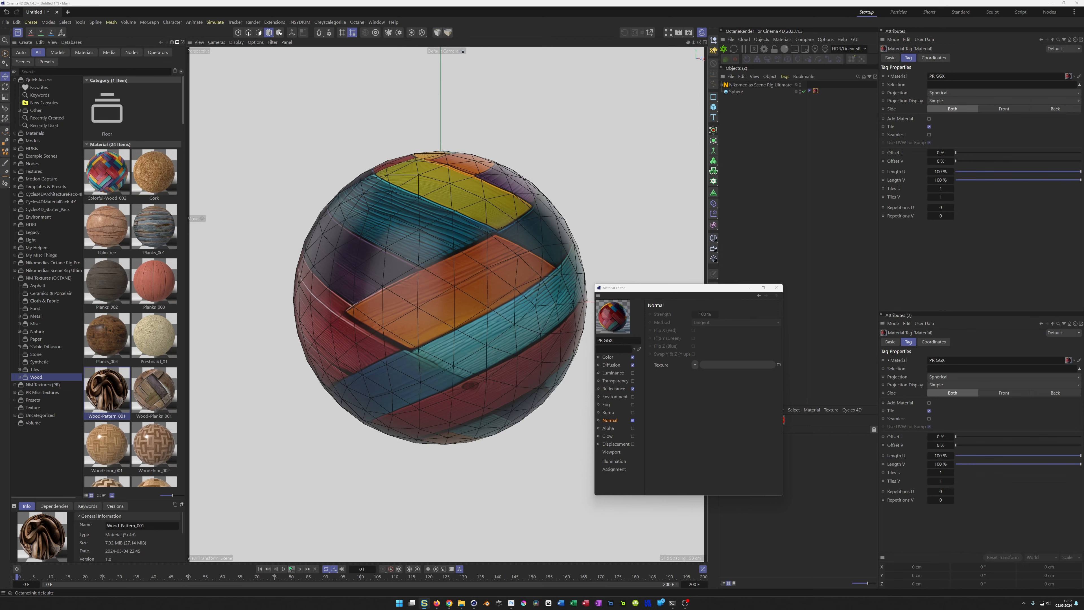
pyautogui.moveTo(726, 367); pyautogui.dragTo(727, 366)
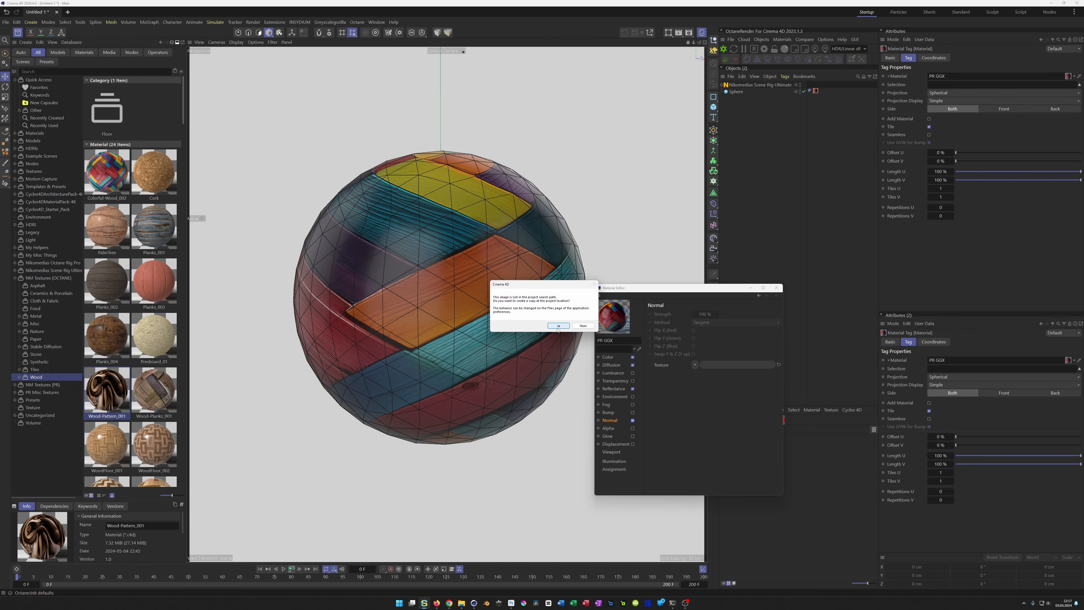
pyautogui.click(579, 327)
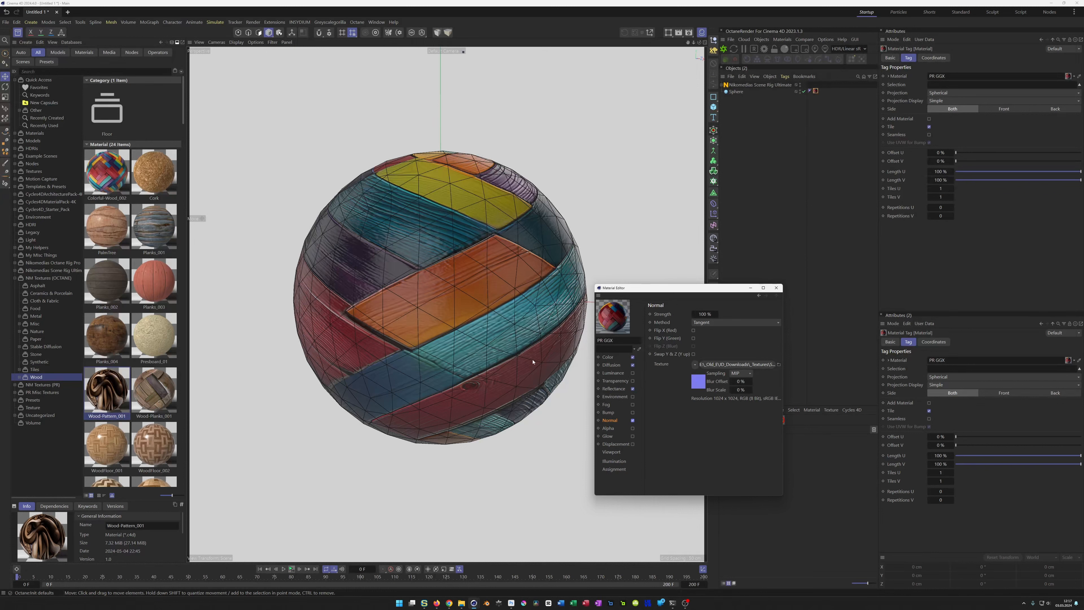
# Step: Enable the Displacement channel, load the wood's height map as its texture without copying it, and shift the Material Editor aside
pyautogui.click(615, 444)
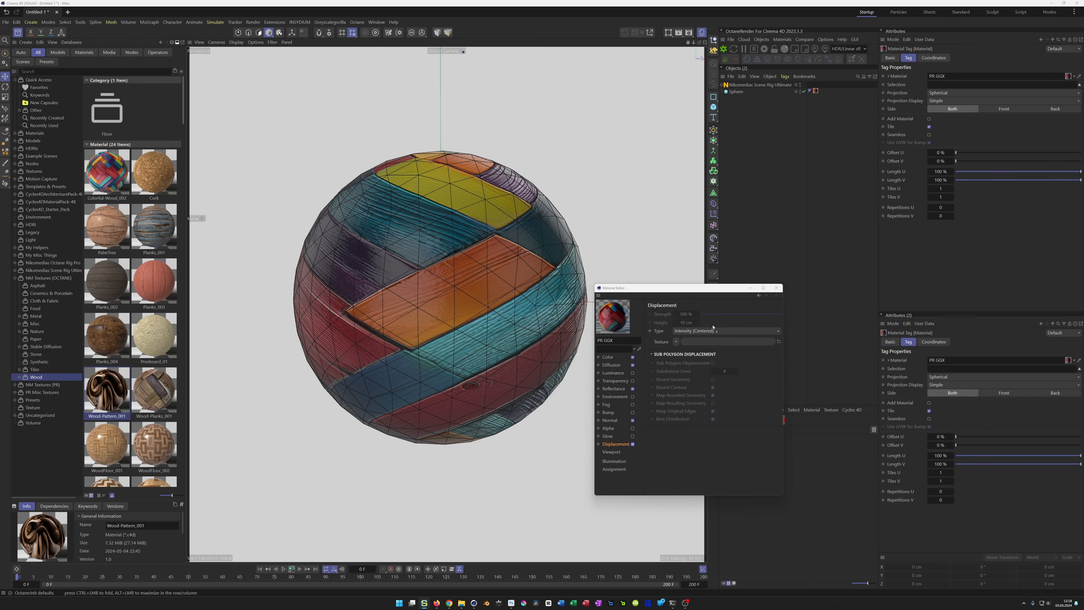
pyautogui.click(585, 329)
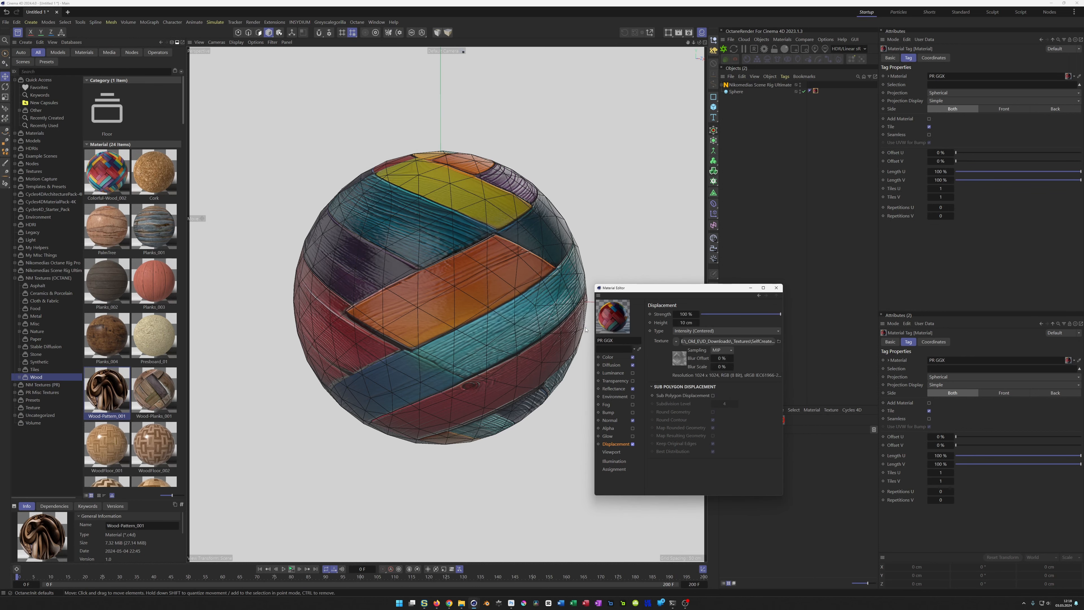
pyautogui.moveTo(662, 290); pyautogui.dragTo(716, 322)
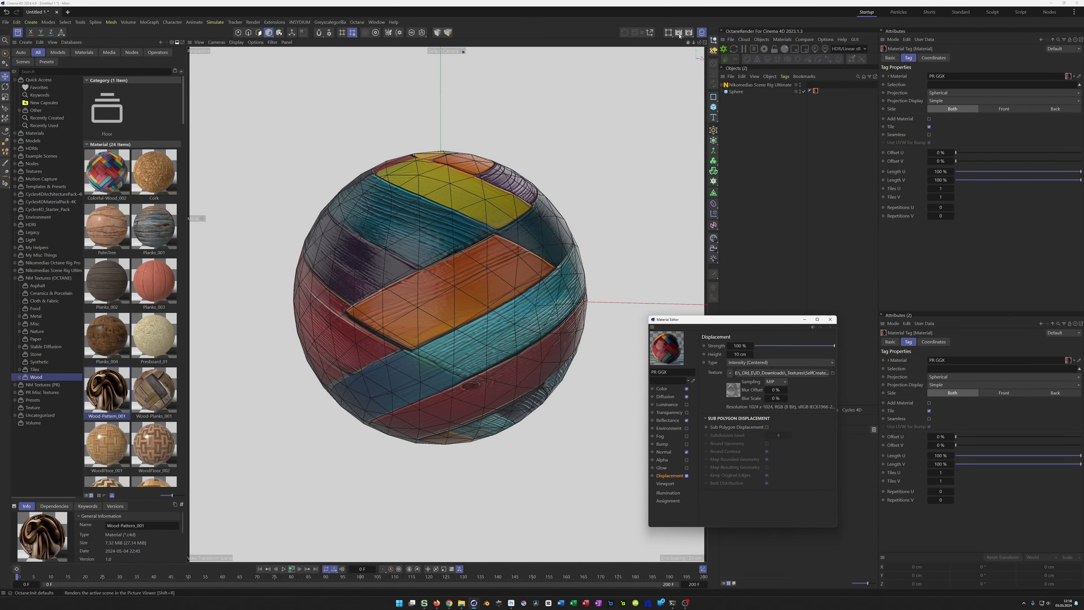
# Step: Load the Low GI preset in the render settings to render with the Physical renderer
pyautogui.click(688, 33)
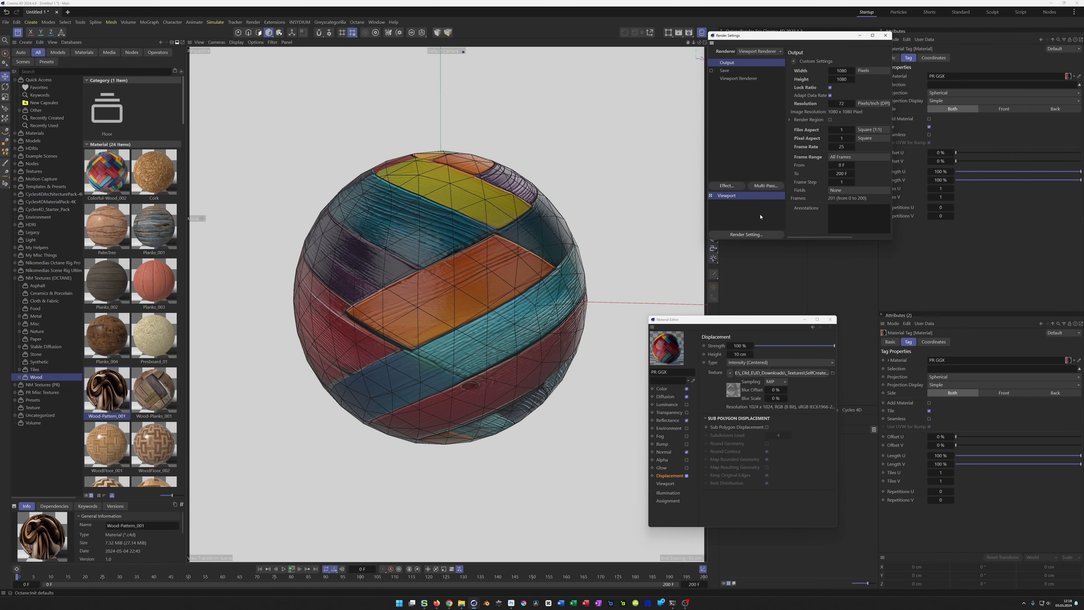
pyautogui.rightClick(760, 216)
pyautogui.moveTo(854, 319)
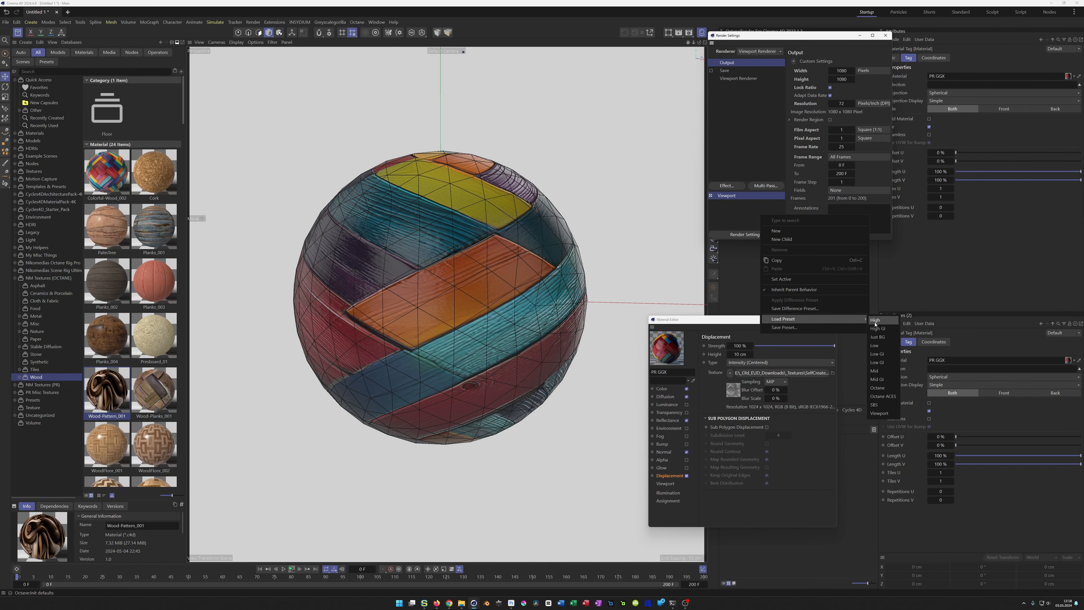
pyautogui.click(877, 353)
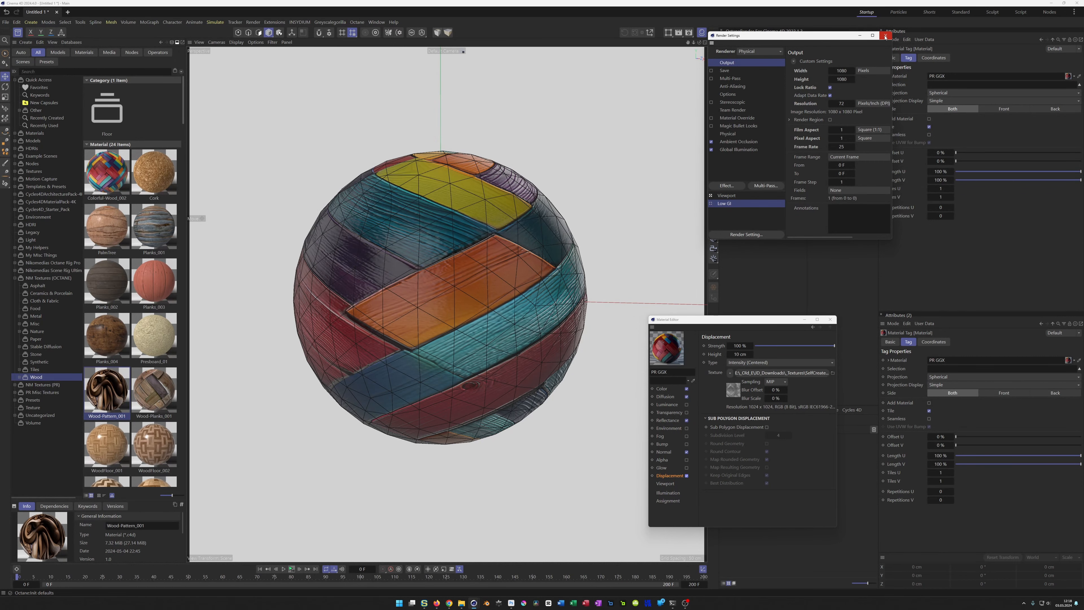
pyautogui.click(885, 35)
# Step: Start an interactive render region in the viewport and enlarge it to frame most of the sphere
pyautogui.click(668, 32)
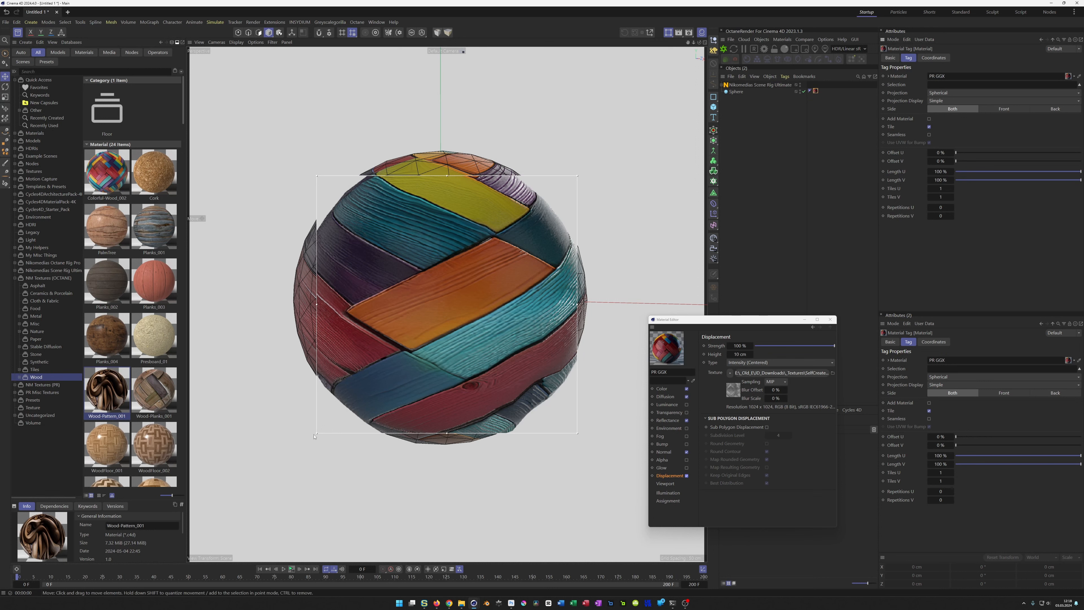
pyautogui.moveTo(315, 432); pyautogui.dragTo(285, 469)
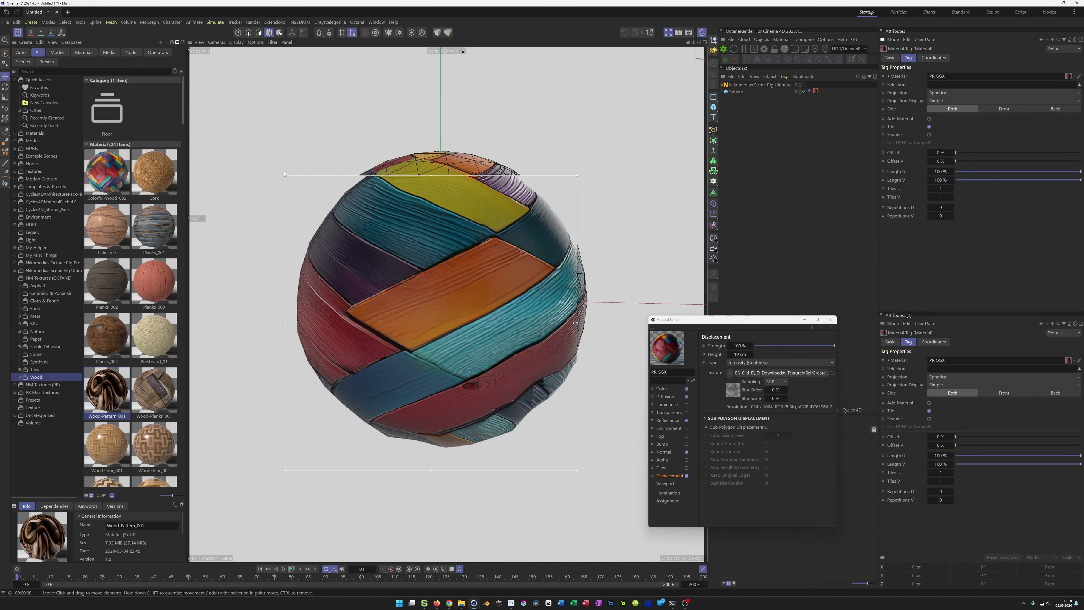
pyautogui.moveTo(285, 175); pyautogui.dragTo(280, 114)
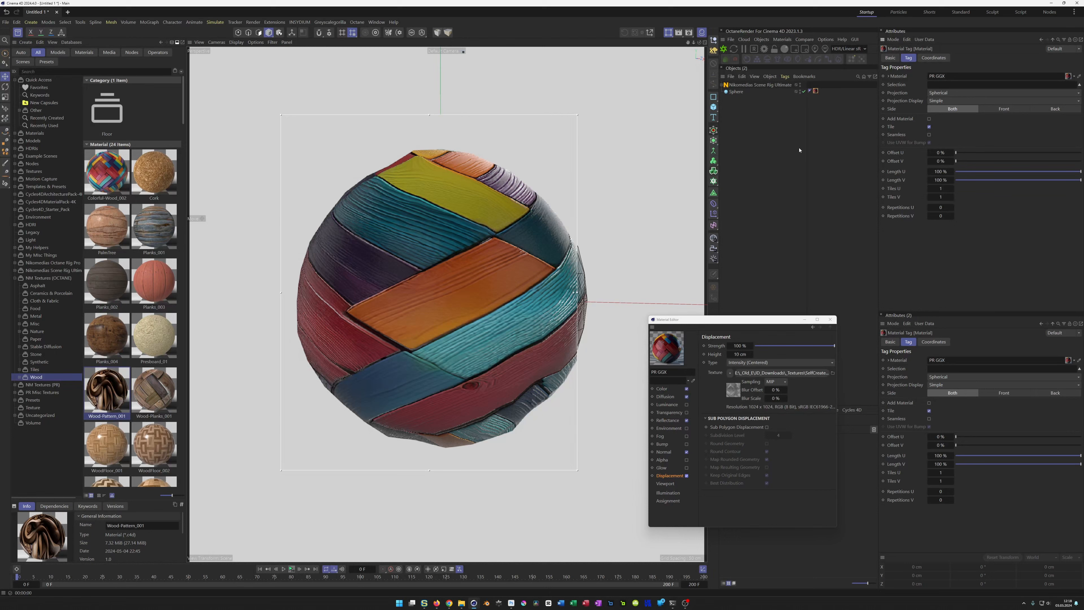
# Step: Set the sphere's segments to 300
pyautogui.click(738, 92)
pyautogui.click(930, 84)
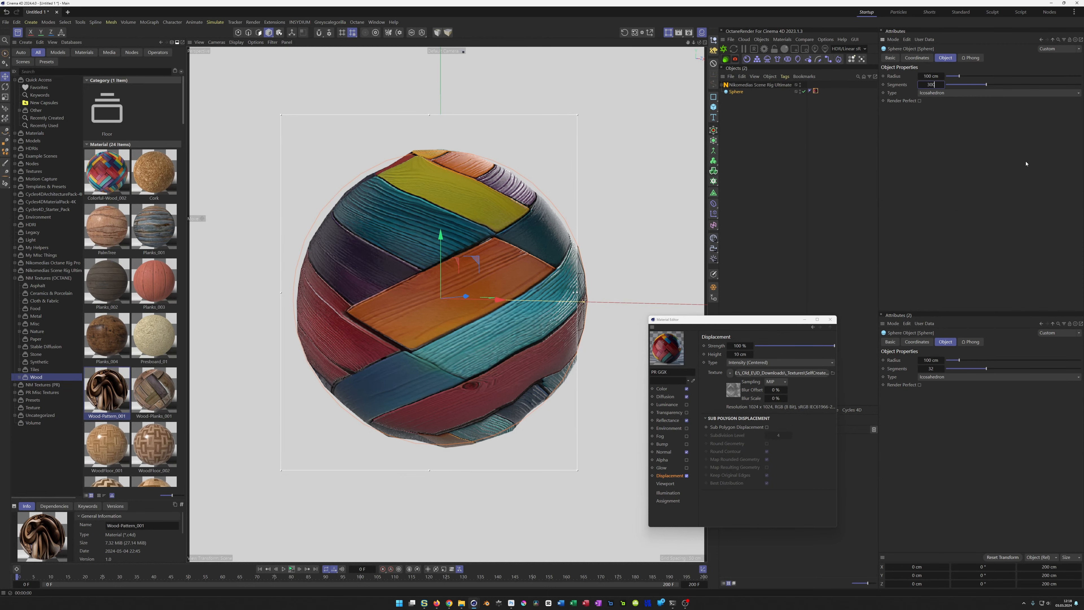
pyautogui.press('Return')
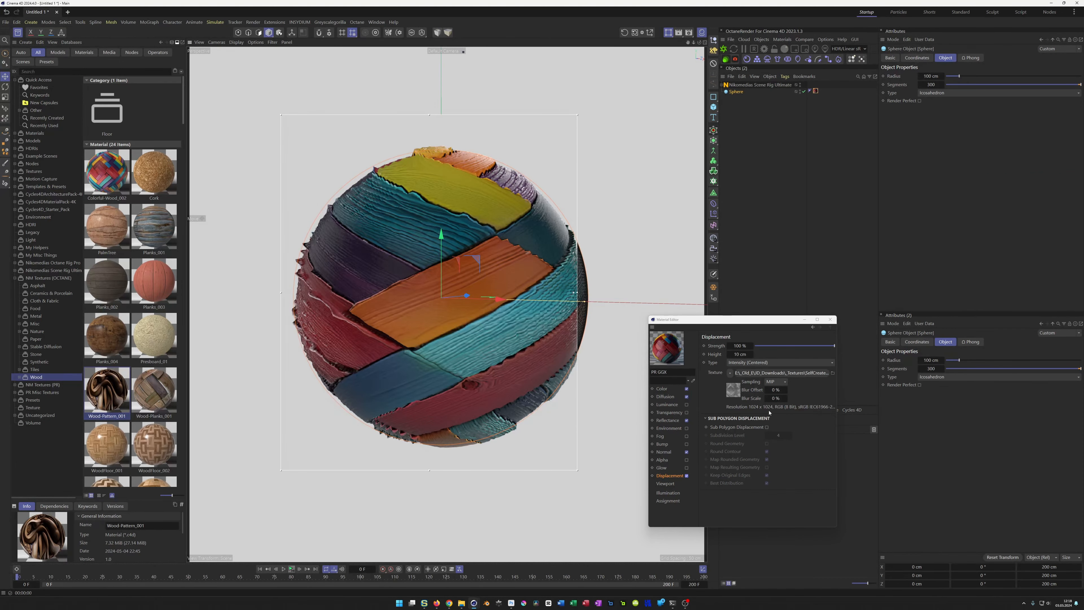
# Step: Enable Sub-Polygon Displacement with Round Geometry on the PR GGX material and set the displacement height to 5 cm
pyautogui.click(766, 427)
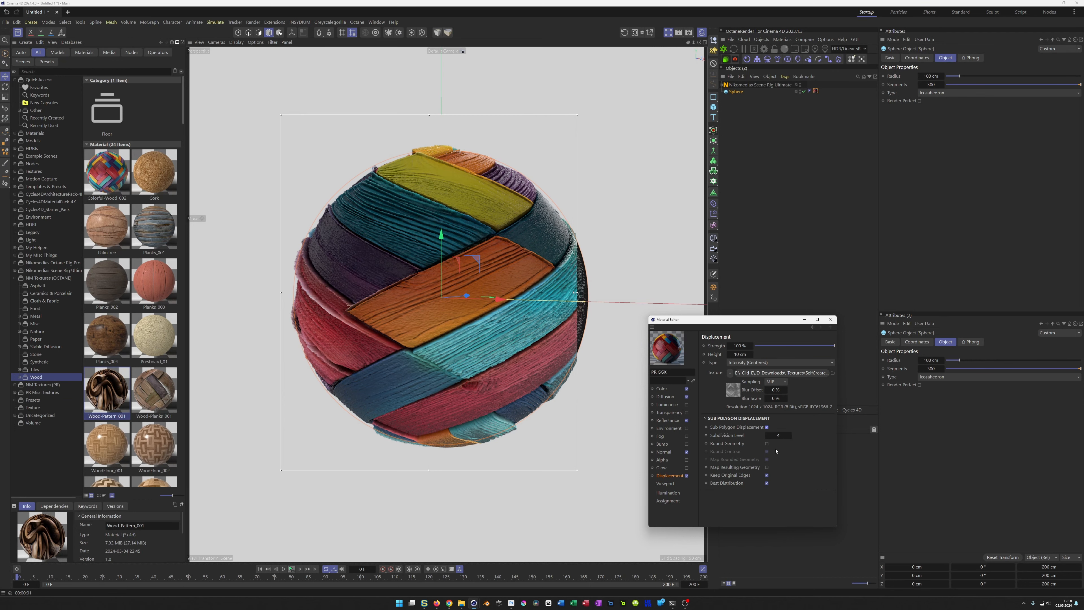
pyautogui.click(778, 436)
pyautogui.click(767, 444)
pyautogui.click(745, 355)
pyautogui.write('5')
pyautogui.press('Return')
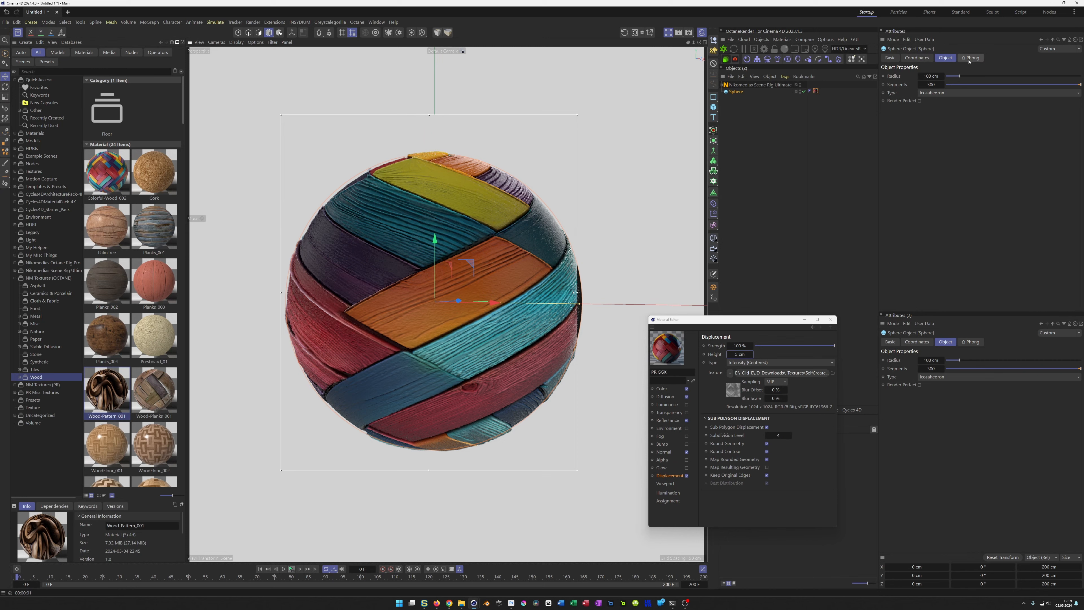
# Step: Try a 50 cm X scale on the spherically projected material tag and restore it to 100 cm
pyautogui.click(815, 92)
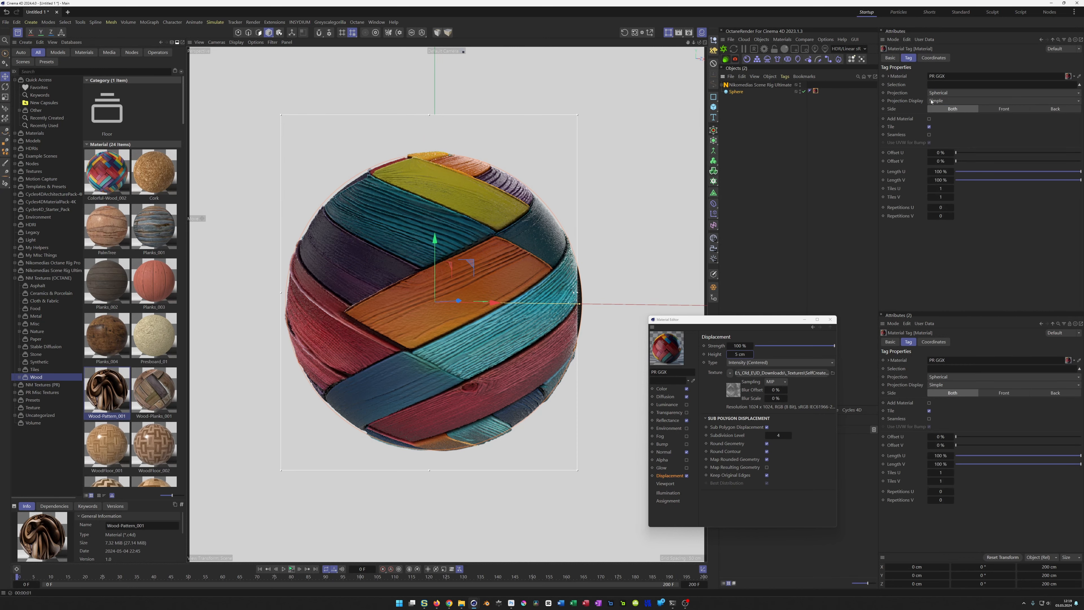
pyautogui.click(935, 58)
pyautogui.click(999, 76)
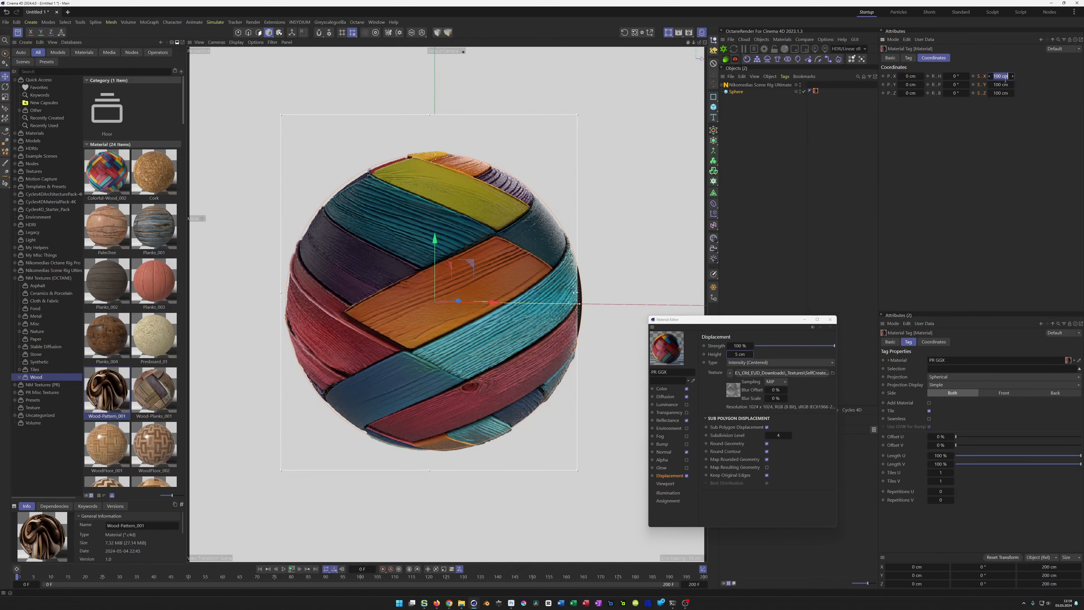
pyautogui.write('50')
pyautogui.press('Return')
pyautogui.click(1001, 78)
pyautogui.write('100')
pyautogui.press('Return')
# Step: Try scaling the sphere's texture projection down to about 38.3 cm in Texture mode, and undo the scaling
pyautogui.click(280, 33)
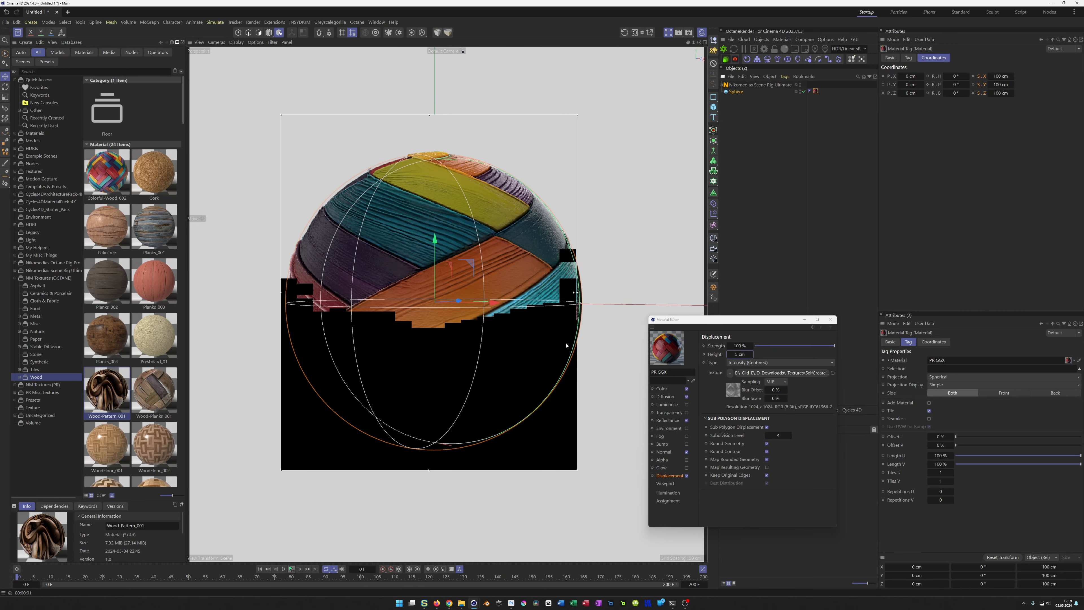
pyautogui.press('t')
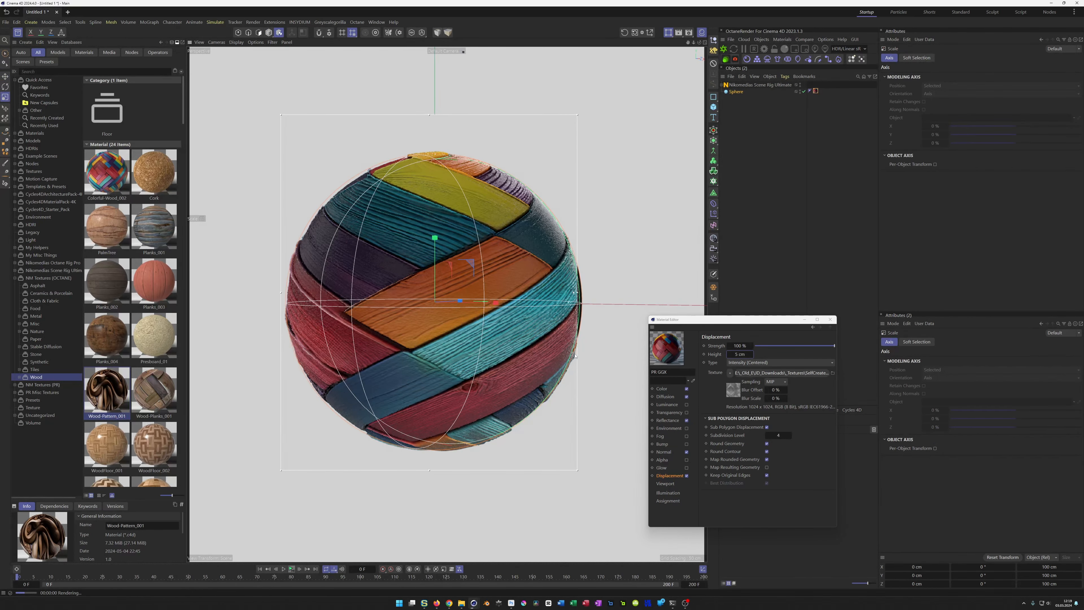
pyautogui.moveTo(607, 346); pyautogui.dragTo(486, 398)
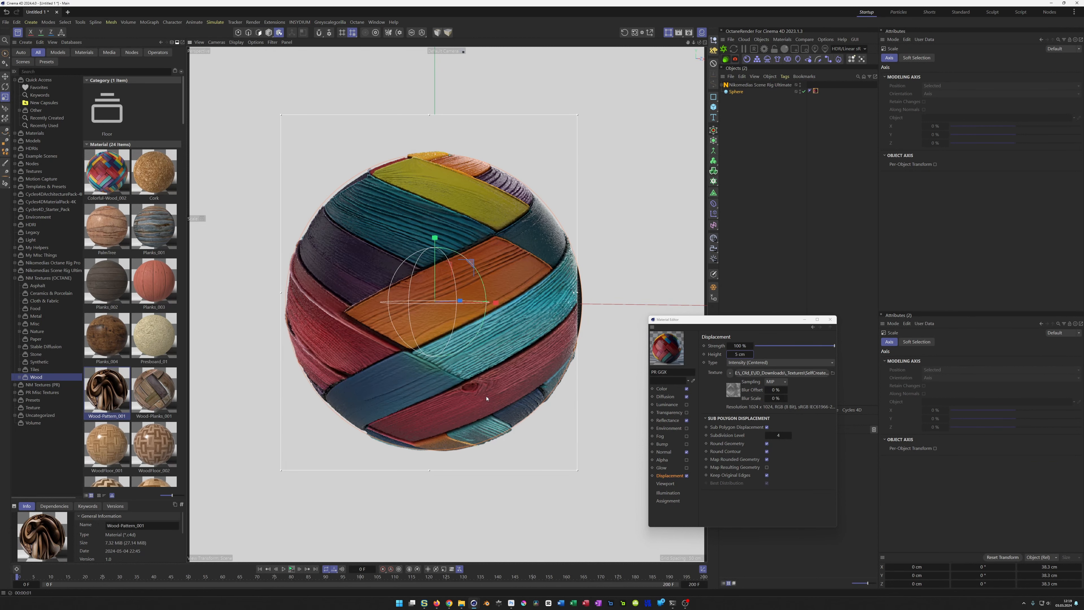
pyautogui.hotkey('ctrl', 'z')
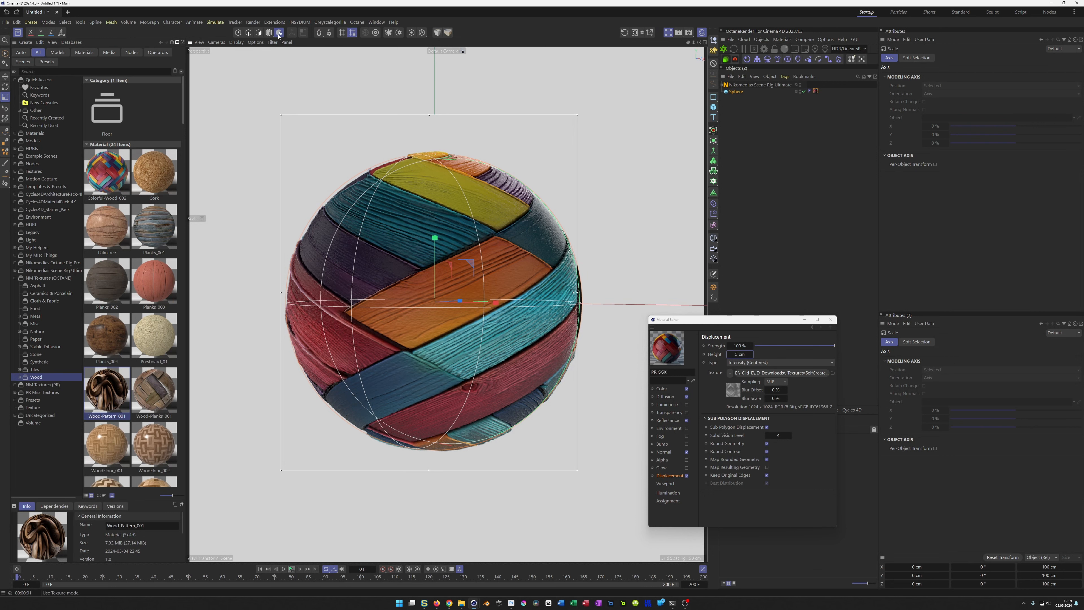
# Step: Change the projection of the sphere's material tag to Cubic
pyautogui.click(815, 91)
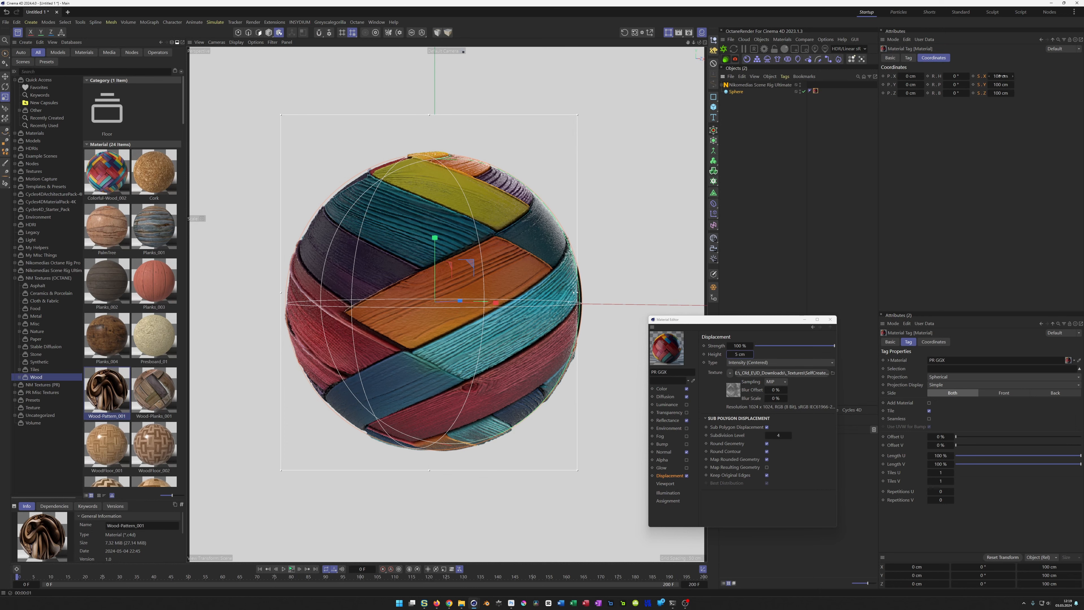
pyautogui.click(910, 58)
pyautogui.click(944, 93)
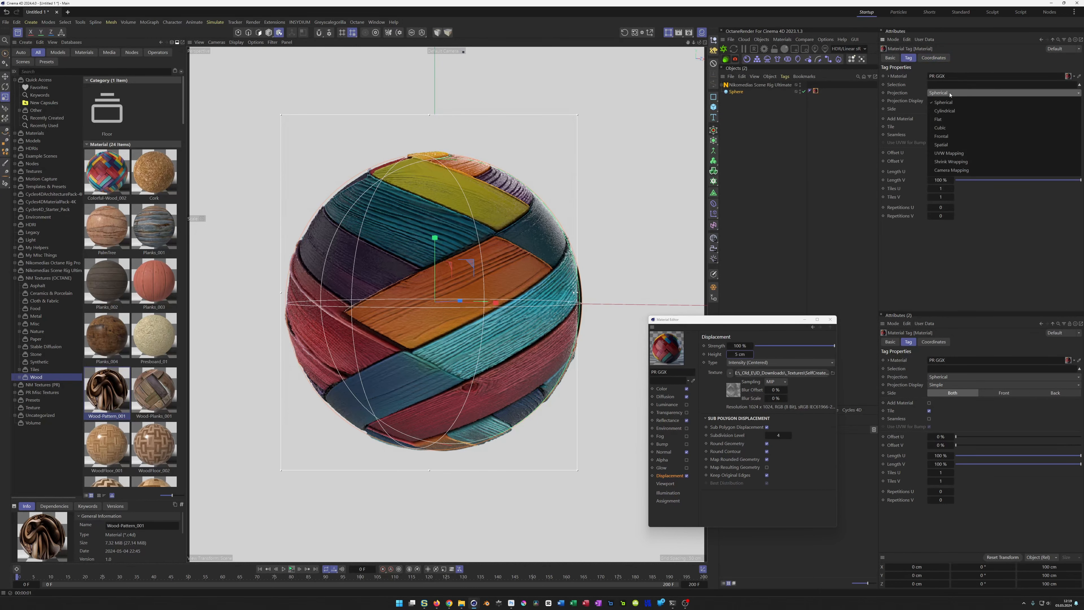
pyautogui.click(951, 128)
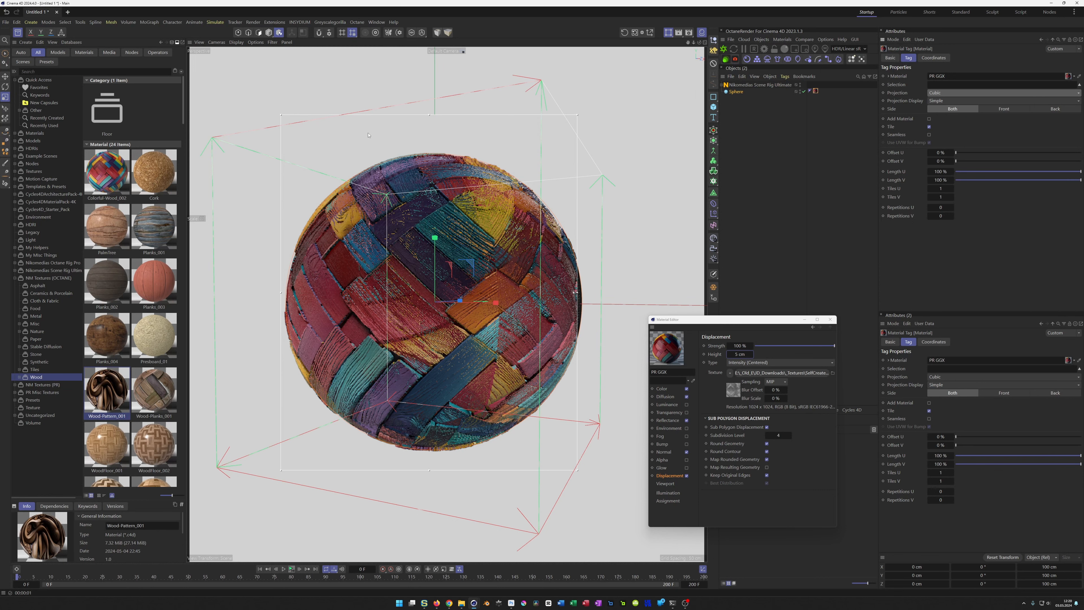
# Step: Try scaling the cubic texture projection to 50 cm, and set it back to 100 cm
pyautogui.click(933, 57)
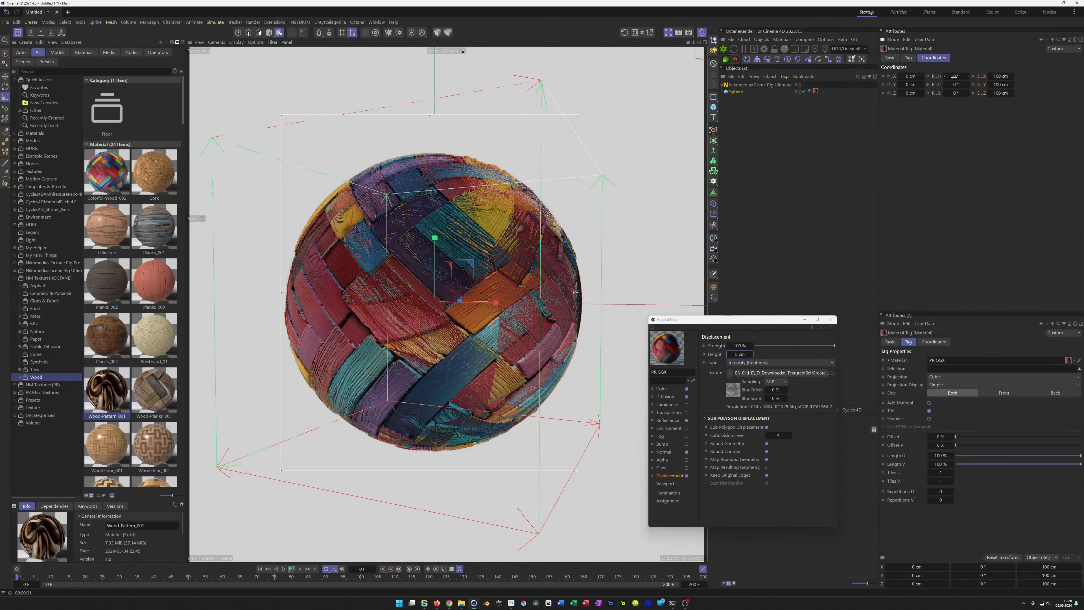
pyautogui.click(1000, 77)
pyautogui.write('50')
pyautogui.press('Return')
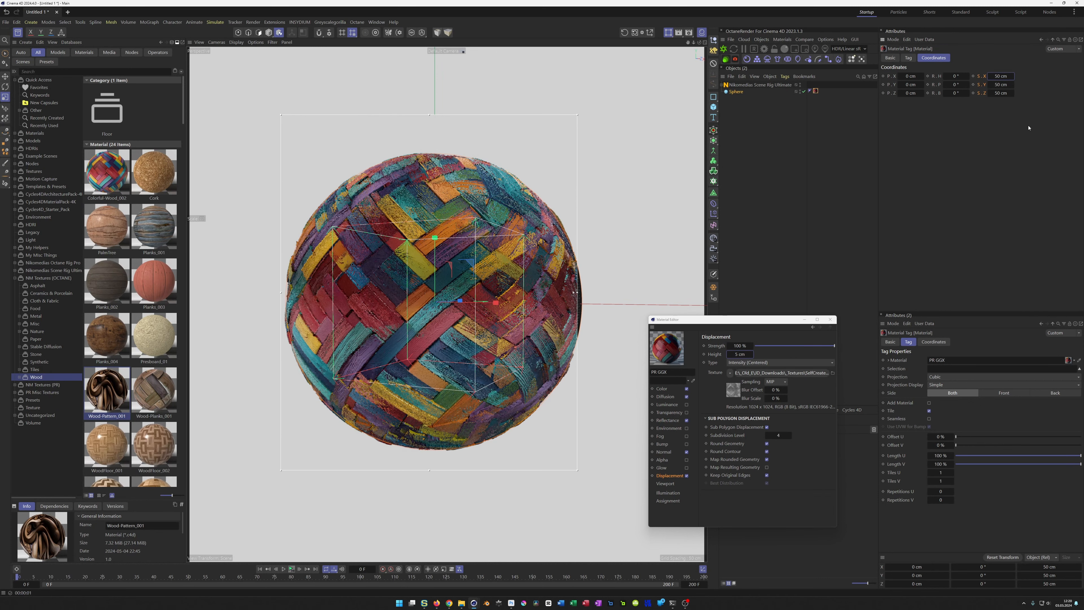
pyautogui.click(1007, 77)
pyautogui.write('100')
pyautogui.press('Return')
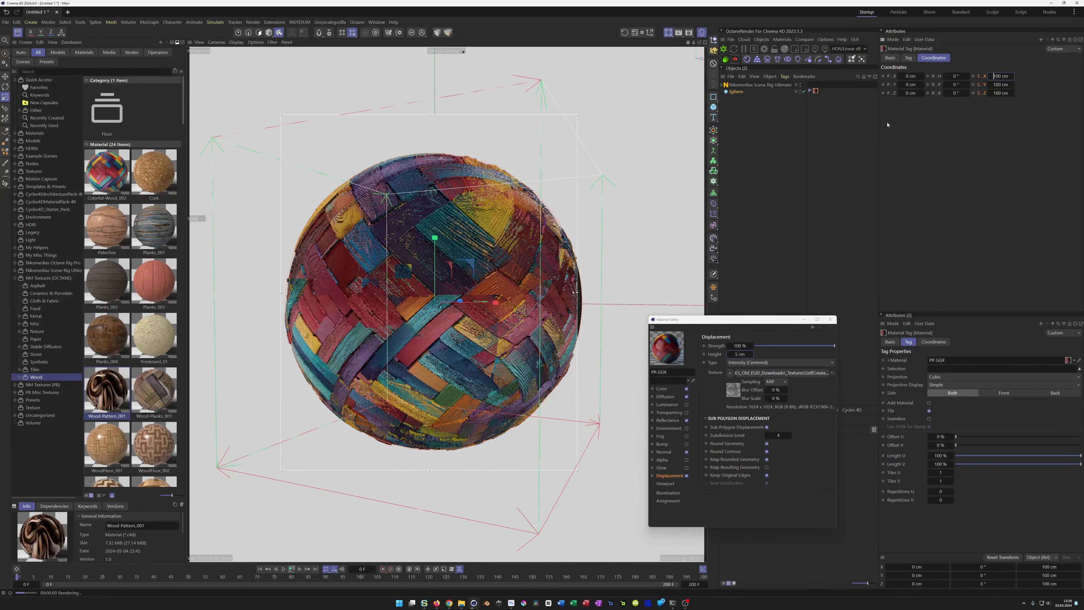
# Step: Change the projection of the sphere's material tag to UVW Mapping
pyautogui.click(908, 57)
pyautogui.click(948, 93)
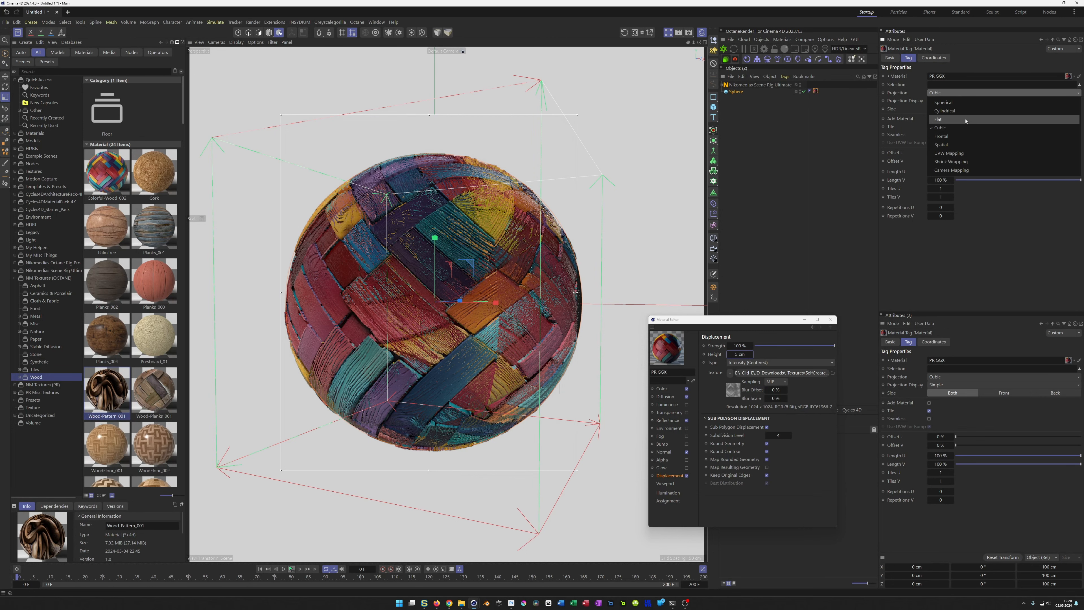
pyautogui.click(975, 153)
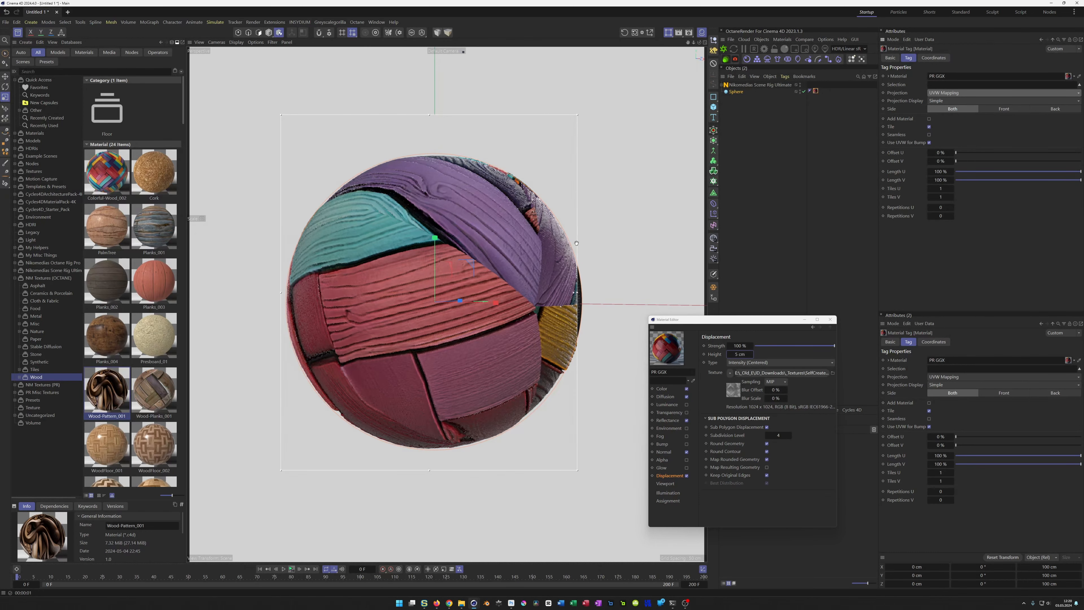
# Step: Change the sphere object's type to Standard
pyautogui.click(735, 92)
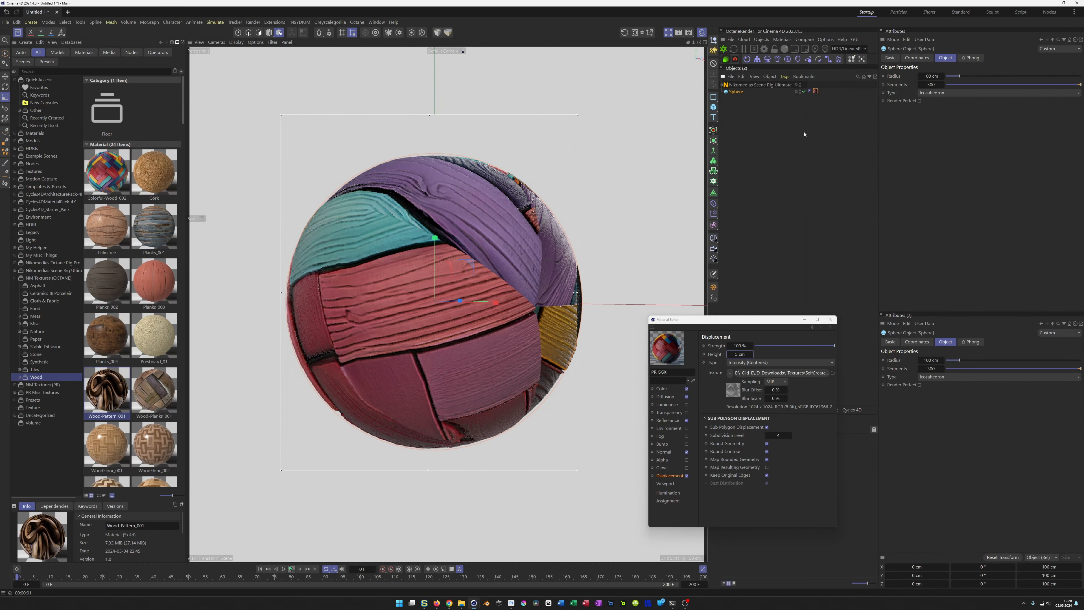
pyautogui.click(946, 95)
pyautogui.click(946, 107)
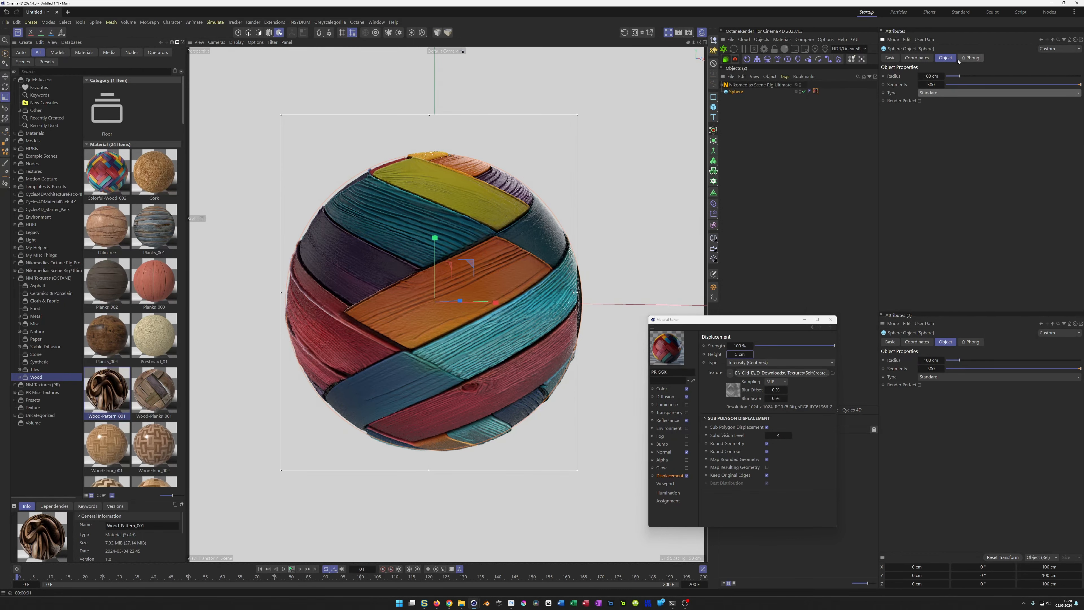
# Step: Try a 50 cm X scale on the UVW-mapped material tag and restore it to 100 cm
pyautogui.click(916, 58)
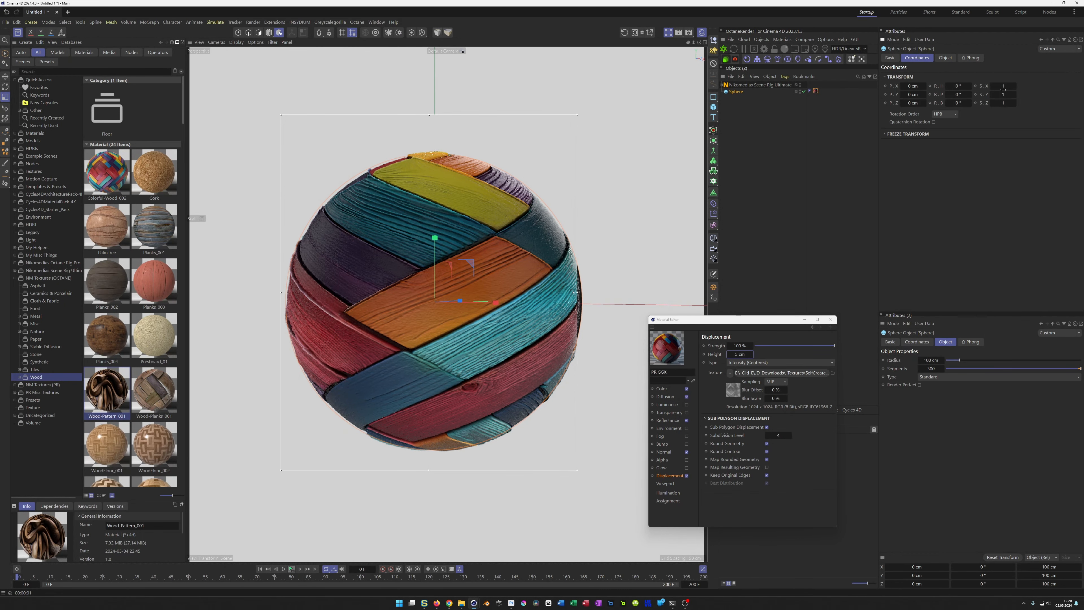
pyautogui.click(815, 92)
pyautogui.click(933, 58)
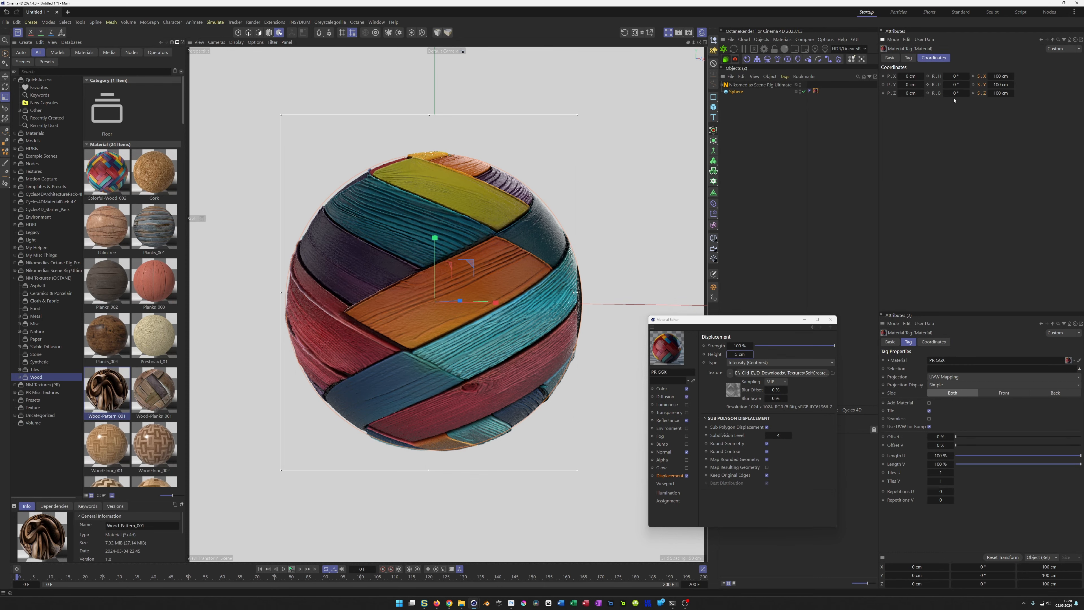
pyautogui.click(1001, 76)
pyautogui.write('50')
pyautogui.press('Return')
pyautogui.doubleClick(1003, 76)
pyautogui.write('100')
pyautogui.press('Return')
# Step: Wrap the PR GGX material's Color texture in a Layer shader and add a Transform effect to it
pyautogui.click(661, 388)
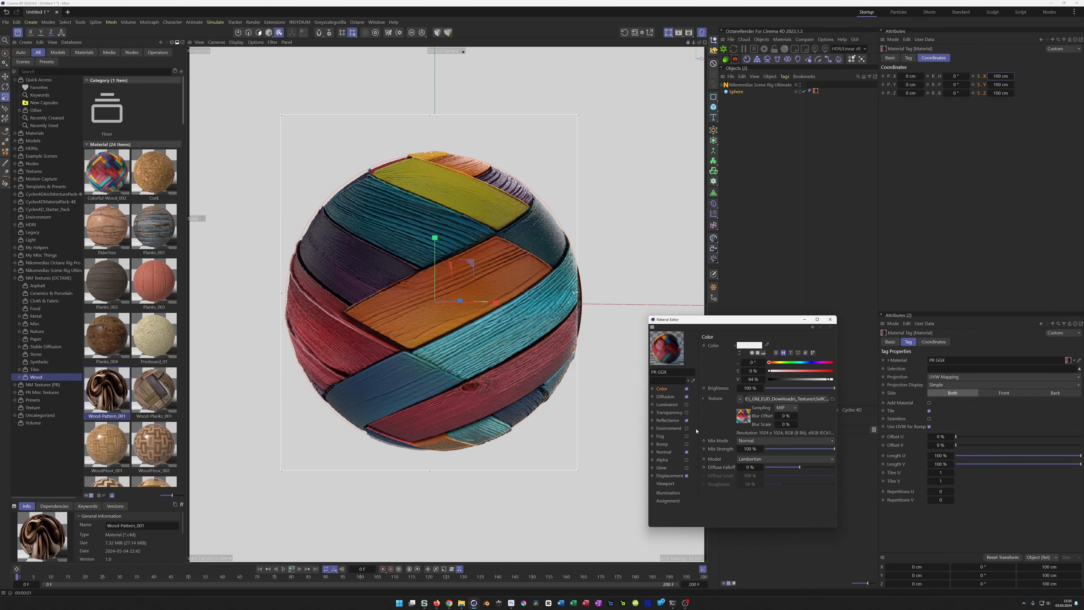
pyautogui.click(740, 399)
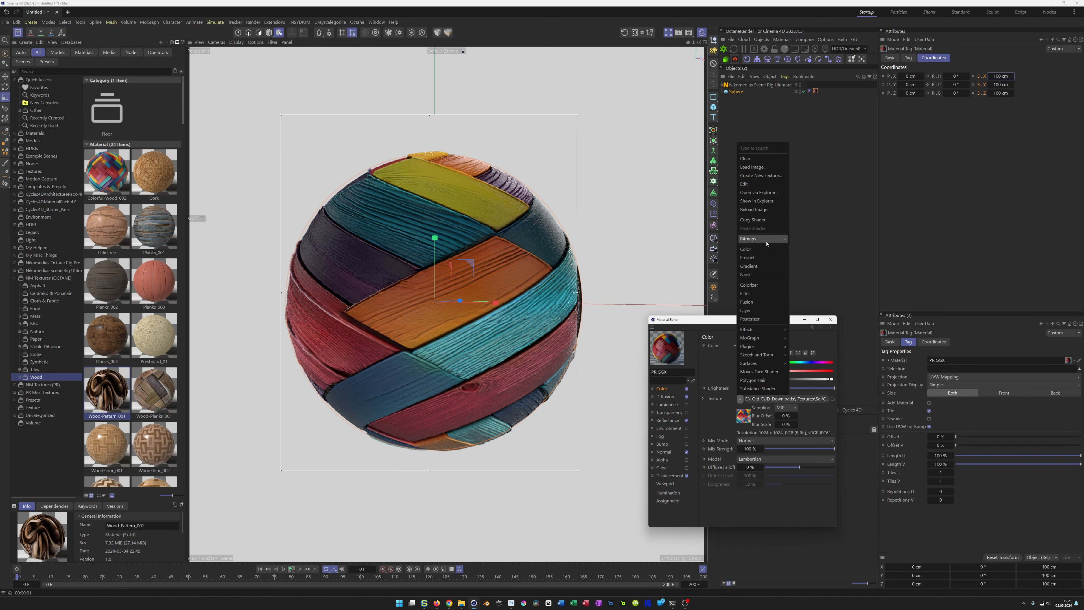
pyautogui.click(760, 311)
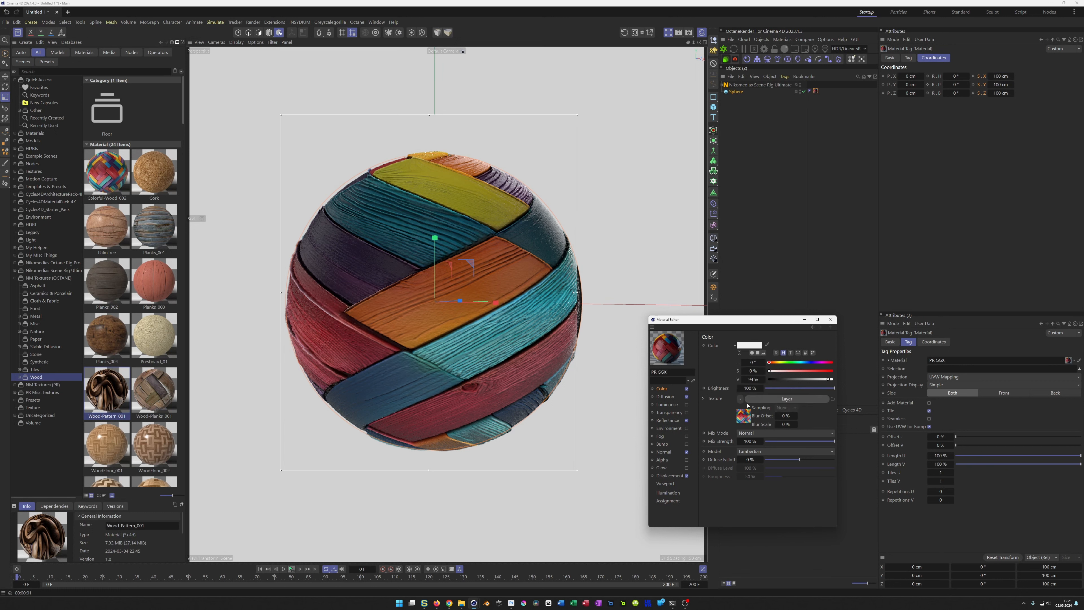
pyautogui.click(743, 420)
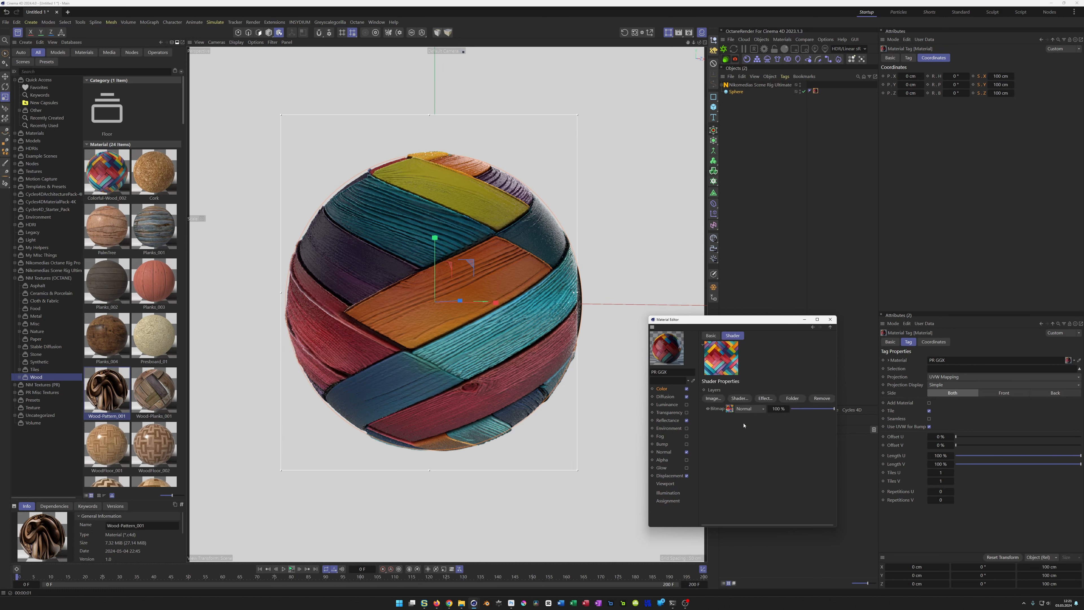
pyautogui.click(766, 398)
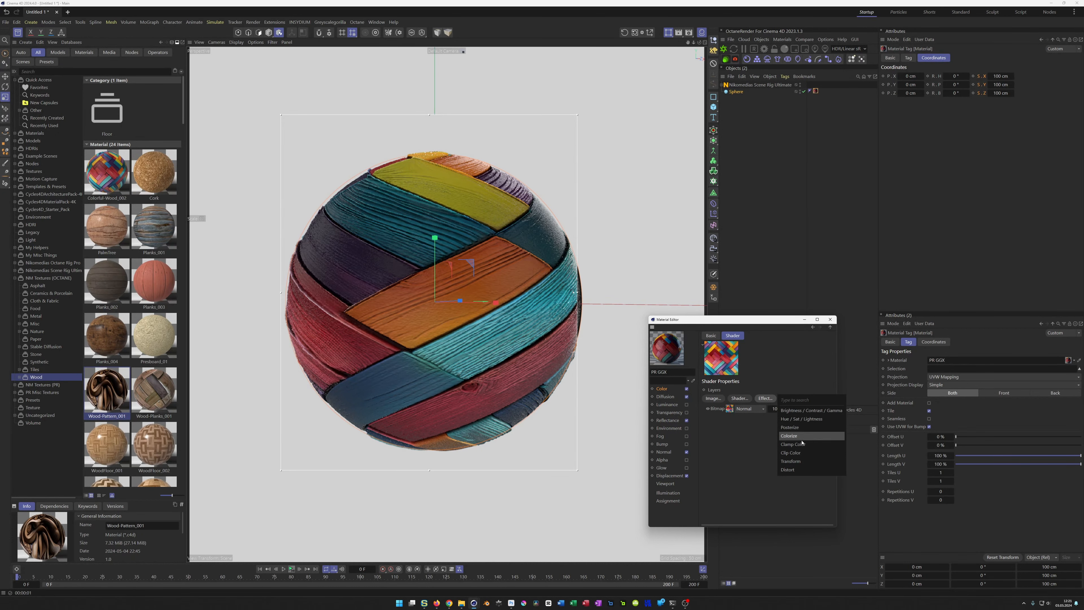
pyautogui.click(790, 462)
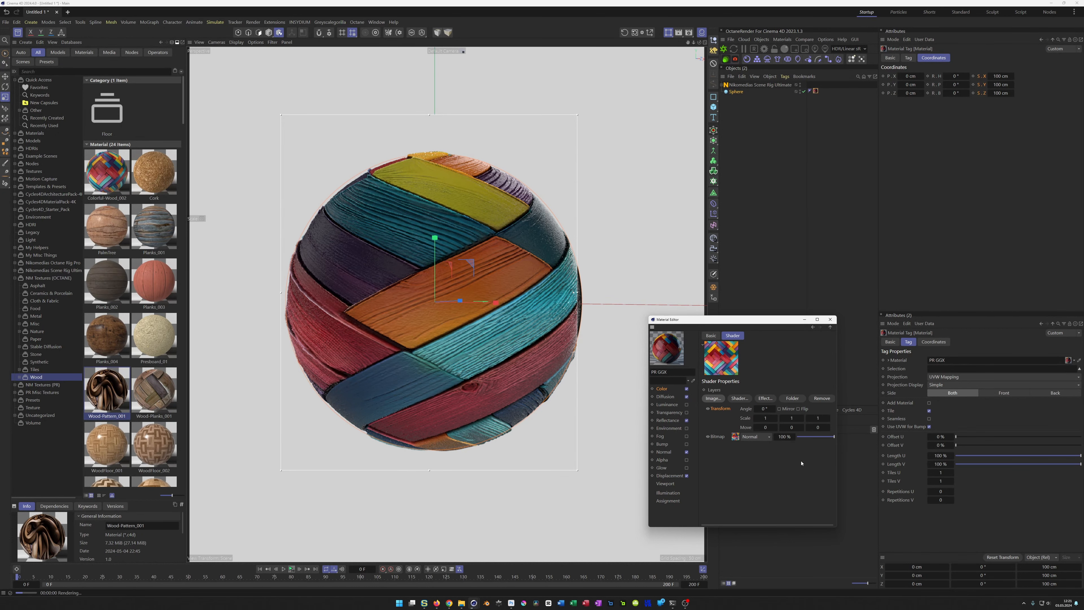
# Step: Set all three scale values of the Color layer's Transform effect to 0.5
pyautogui.click(768, 419)
pyautogui.write(',5')
pyautogui.press('Tab')
pyautogui.write(',5')
pyautogui.press('Tab')
pyautogui.write(',5')
pyautogui.press('Return')
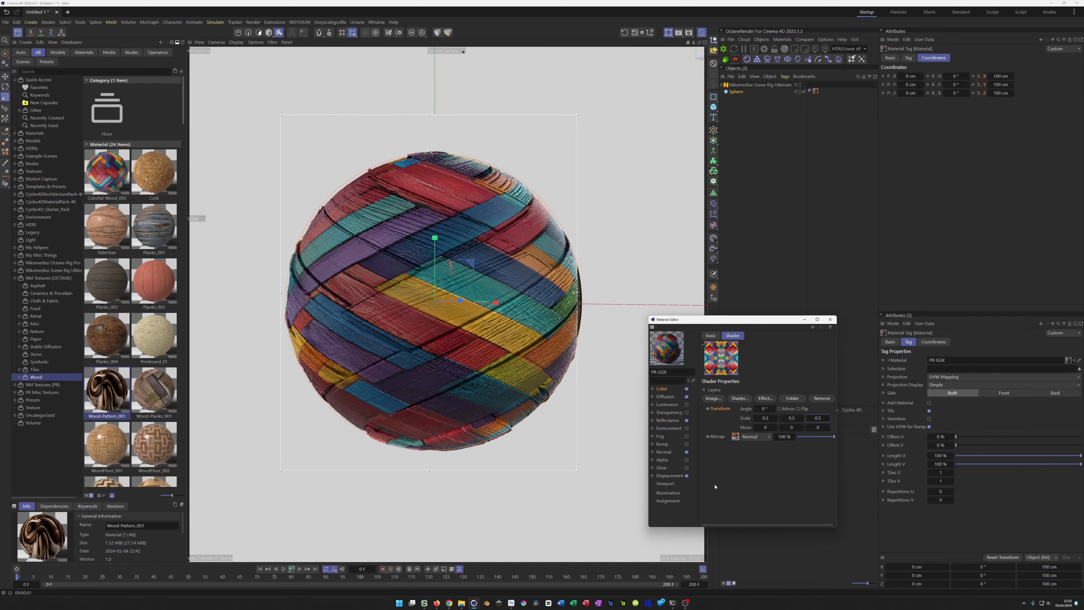
# Step: Wrap the Diffusion texture in a Layer shader and add a Transform effect to it
pyautogui.click(666, 397)
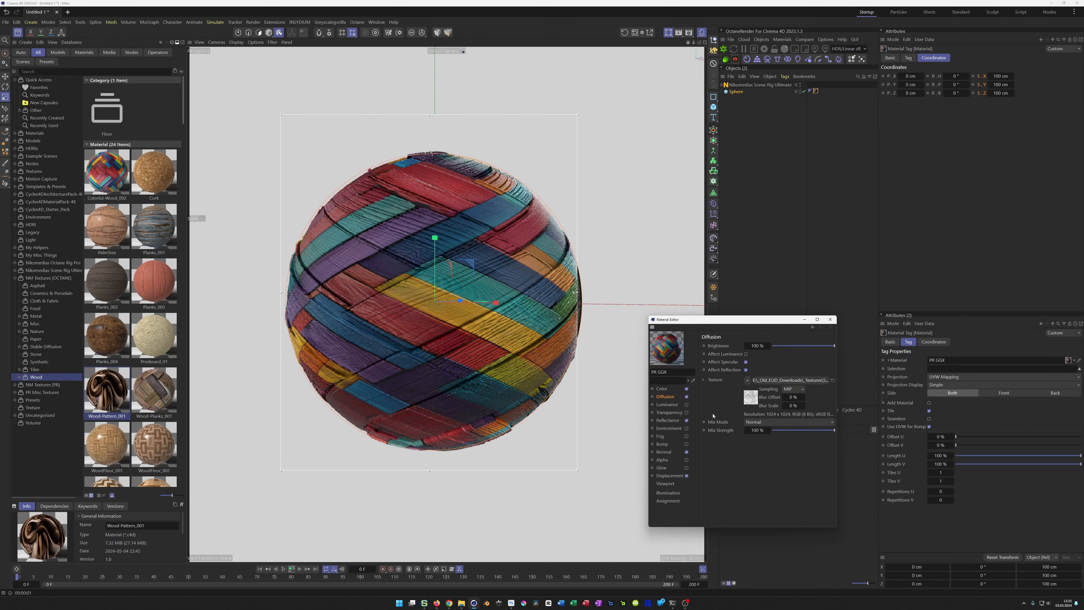
pyautogui.click(747, 380)
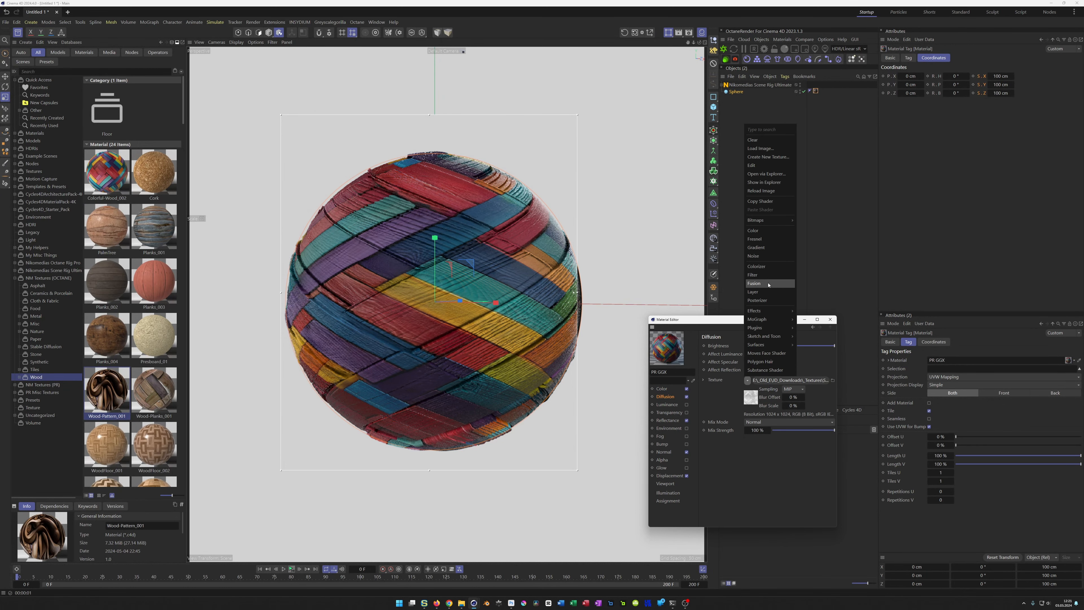
pyautogui.click(768, 292)
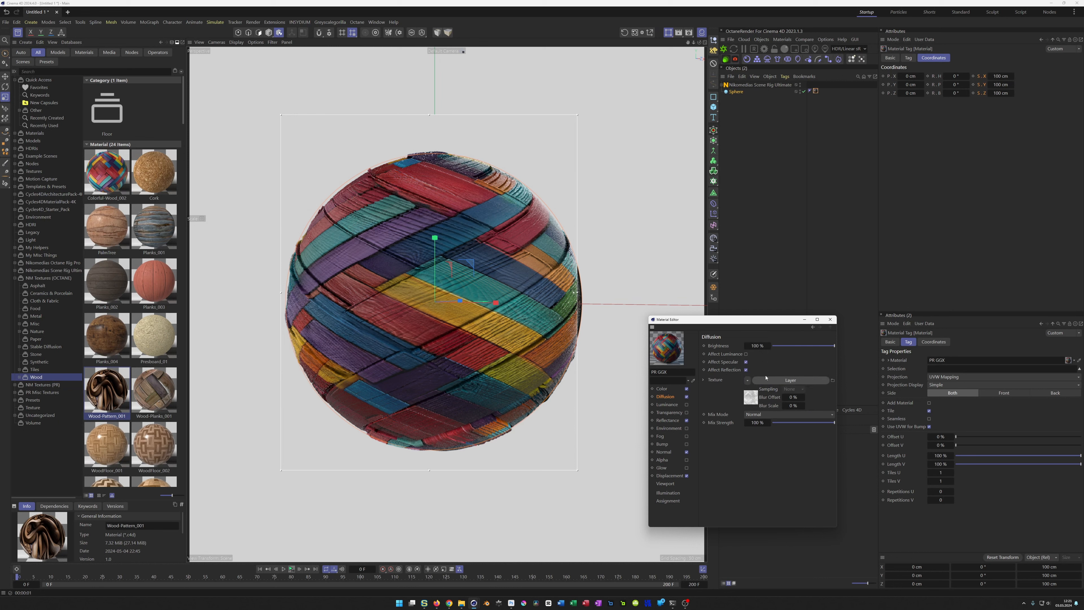
pyautogui.click(752, 398)
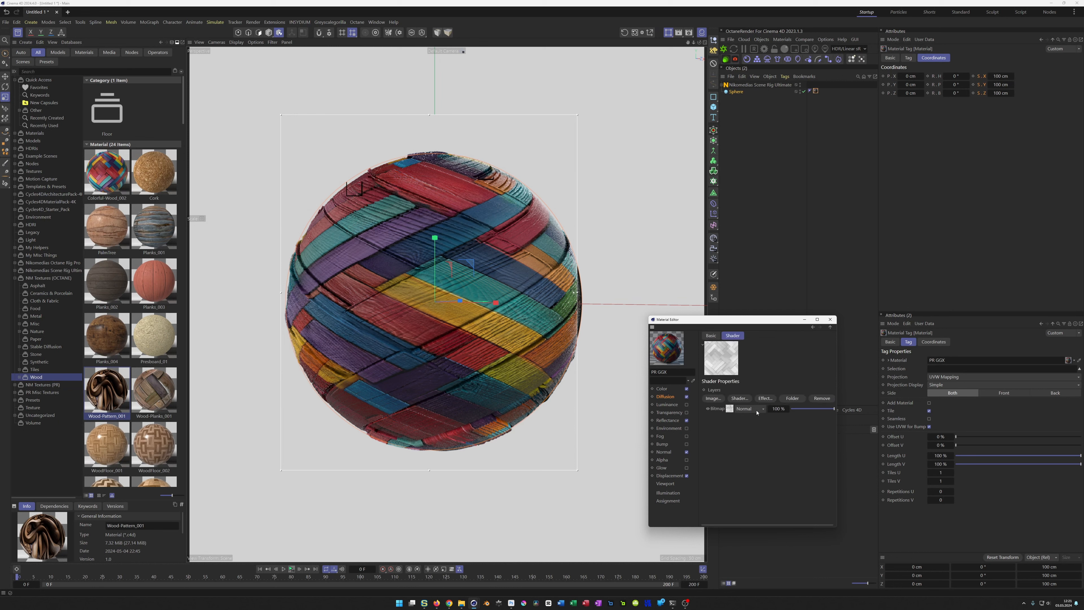
pyautogui.click(769, 399)
pyautogui.click(782, 461)
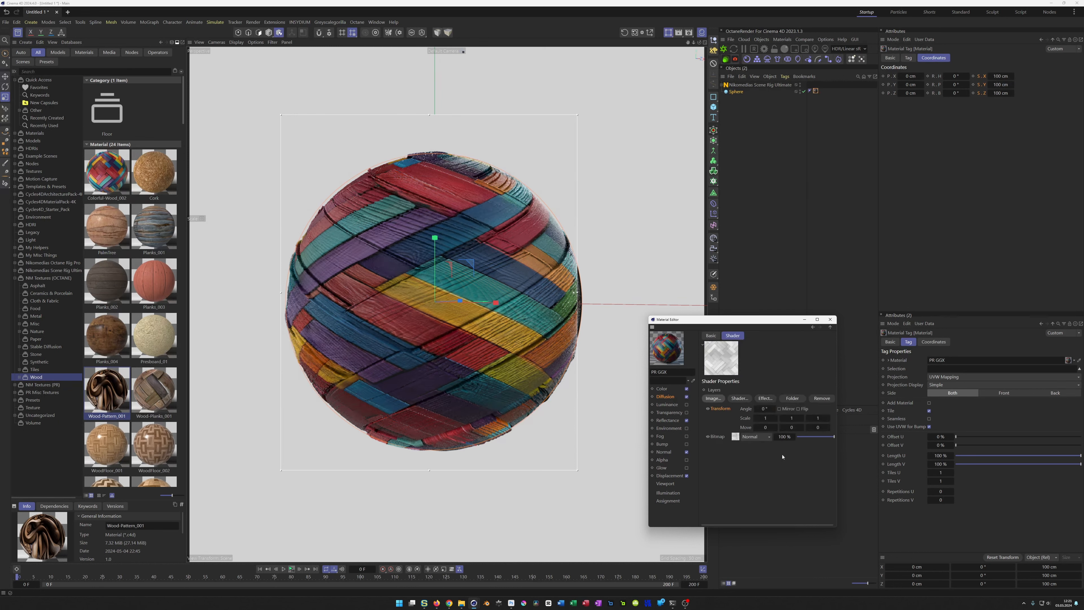
# Step: Set all three scale values of the Diffusion layer's Transform effect to 0.5
pyautogui.click(765, 418)
pyautogui.write(',5')
pyautogui.press('Tab')
pyautogui.write(',5')
pyautogui.press('Tab')
pyautogui.write(',5')
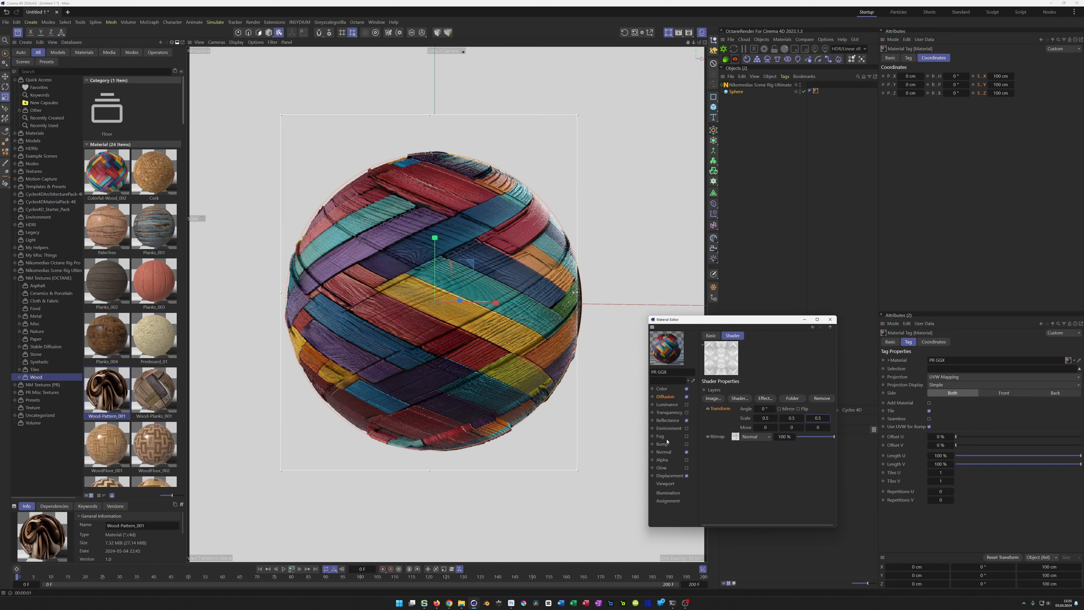
# Step: Wrap the Normal texture in a Layer shader and add a Transform effect to it
pyautogui.click(664, 452)
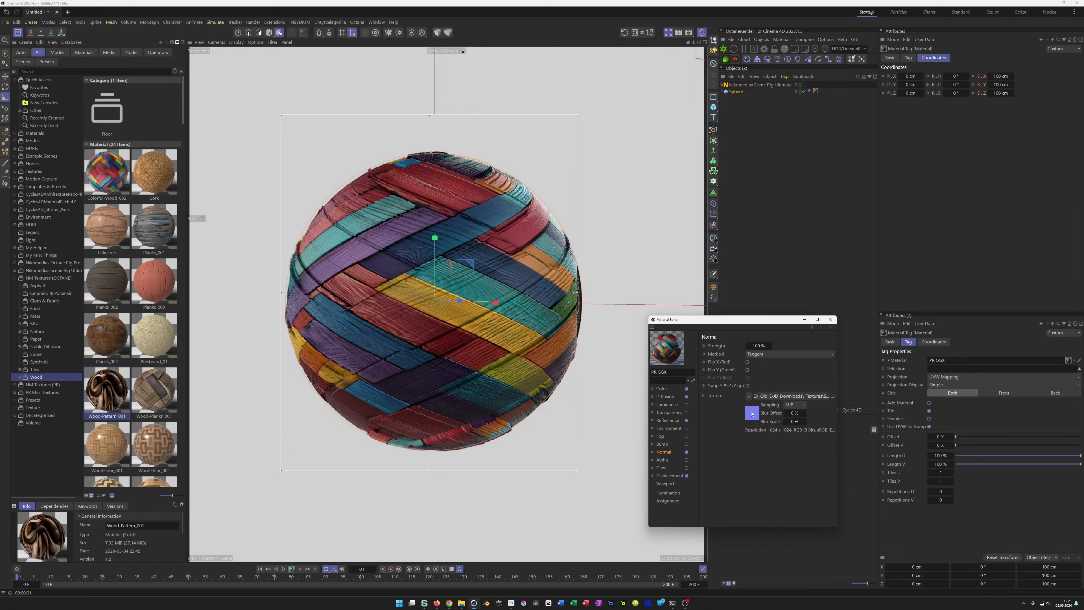
pyautogui.click(749, 396)
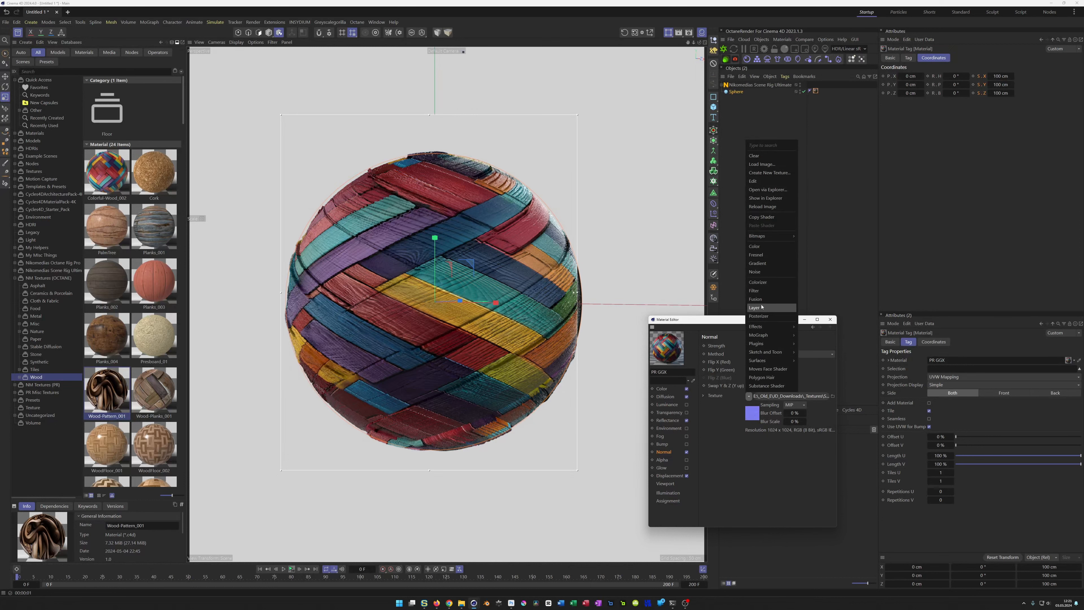
pyautogui.click(768, 316)
pyautogui.click(753, 413)
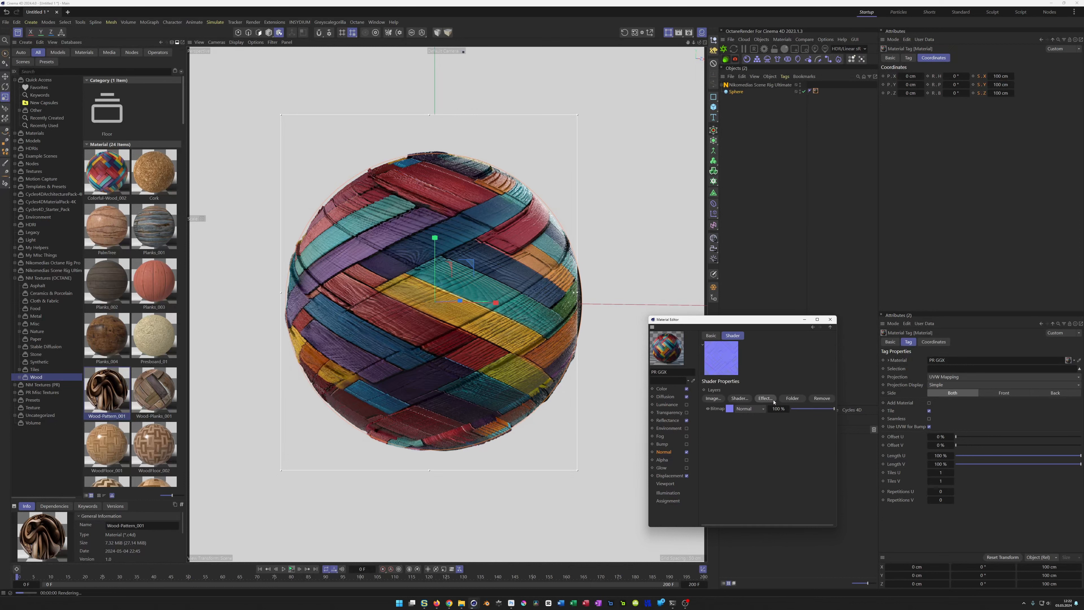
pyautogui.click(765, 397)
pyautogui.click(791, 464)
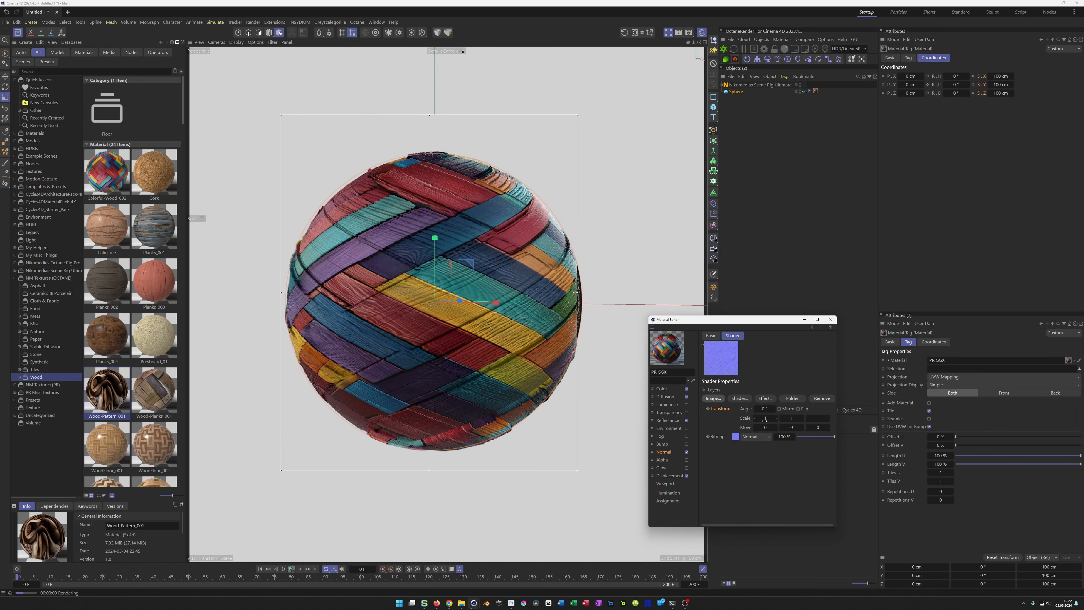
# Step: Set all three scale values of the Normal layer's Transform effect to 0.5
pyautogui.write('0.5')
pyautogui.press('Tab')
pyautogui.write('0.5')
pyautogui.press('Tab')
pyautogui.write('0.5')
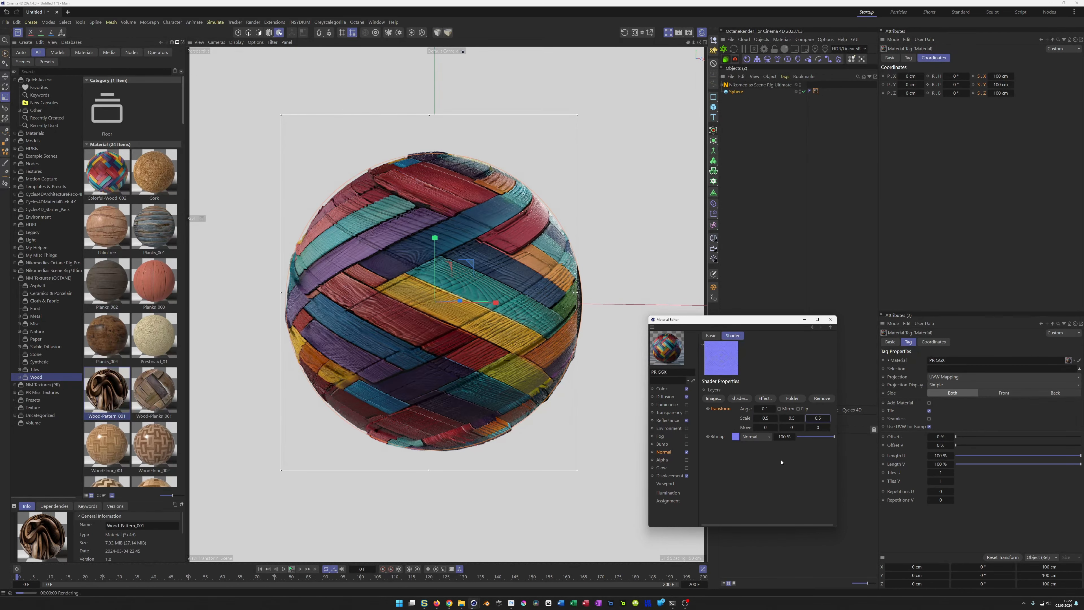
# Step: Wrap the Displacement texture in a Layer shader and add a Transform effect to it
pyautogui.click(669, 475)
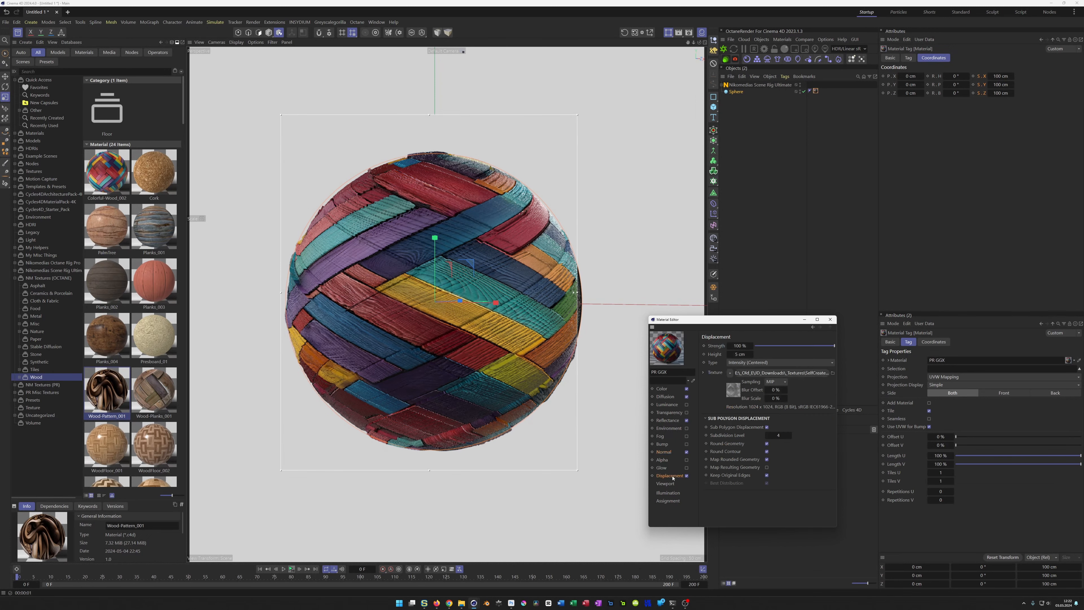
pyautogui.click(730, 372)
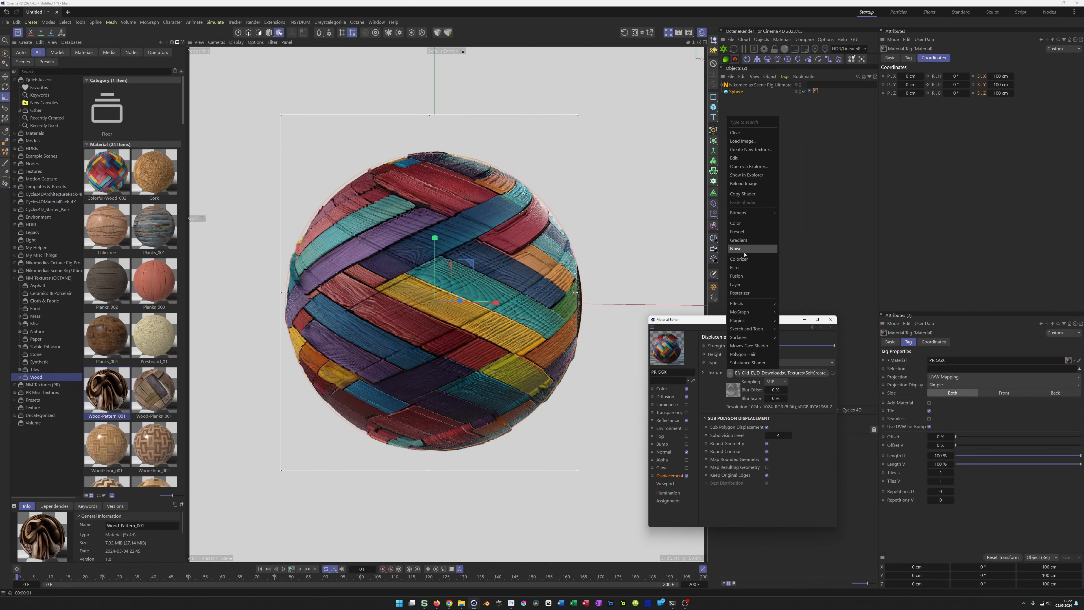
pyautogui.click(742, 284)
pyautogui.click(732, 389)
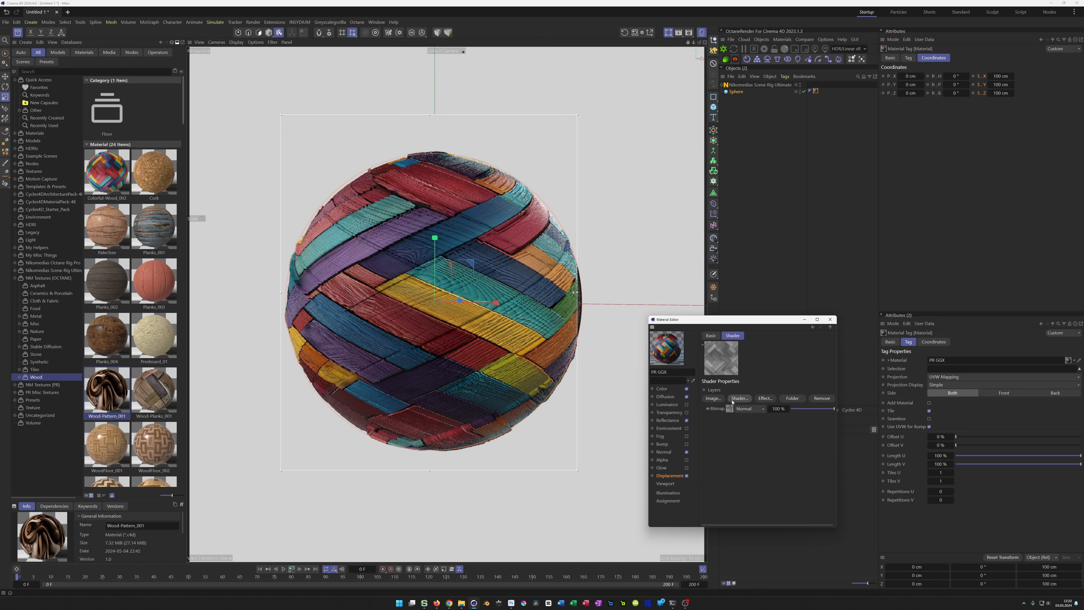
pyautogui.click(766, 398)
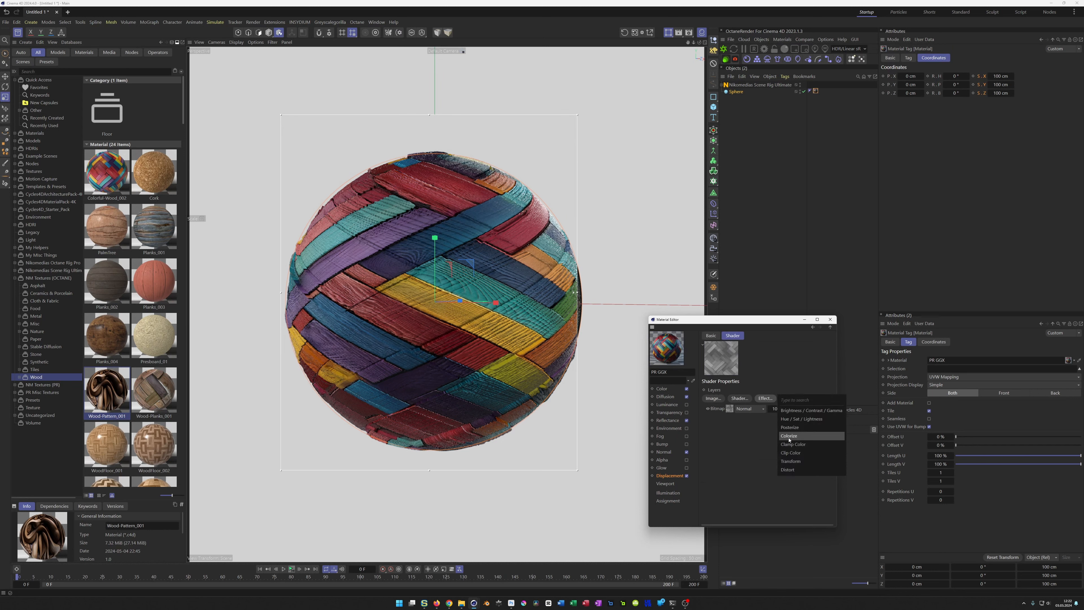
pyautogui.click(795, 454)
# Step: Set all three scale values of the Displacement layer's Transform effect to 0.5
pyautogui.click(765, 418)
pyautogui.write('.5')
pyautogui.press('Tab')
pyautogui.write('.5')
pyautogui.press('Tab')
pyautogui.write('.5')
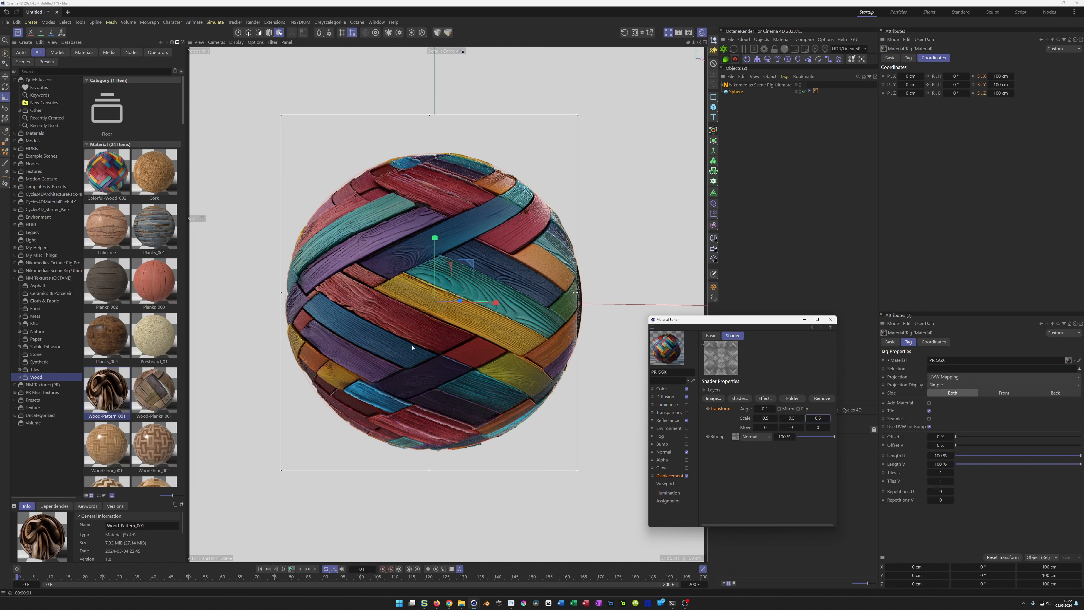
# Step: Toggle the Diffusion channel's Affect options, try the Multiply mix mode, and set the mix mode to Add
pyautogui.keyDown('alt'); pyautogui.moveTo(440, 329); pyautogui.dragTo(439, 332); pyautogui.keyUp('alt')
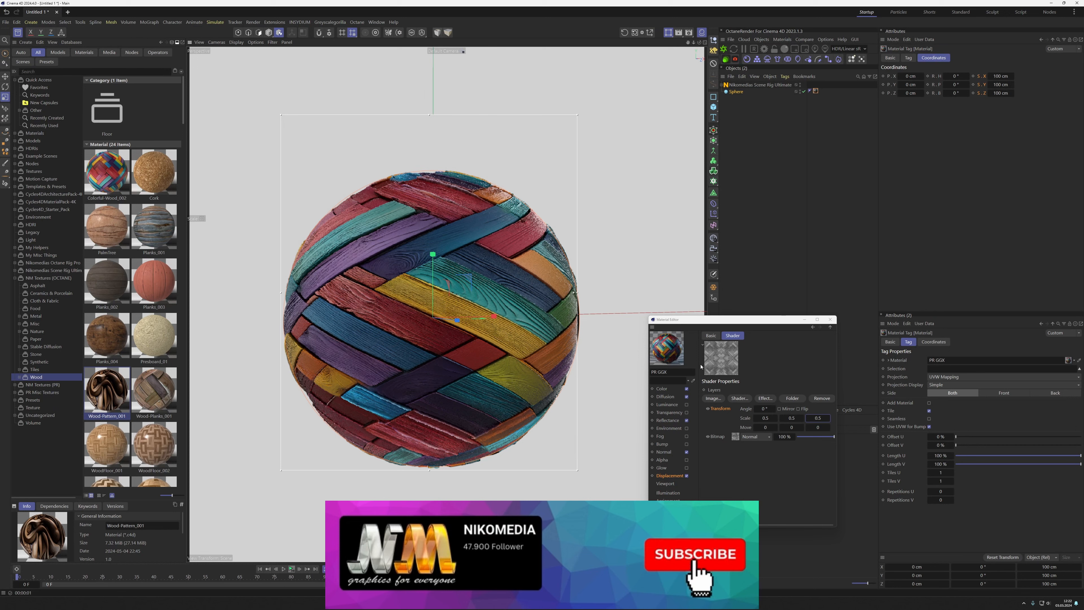
pyautogui.click(661, 388)
pyautogui.click(666, 396)
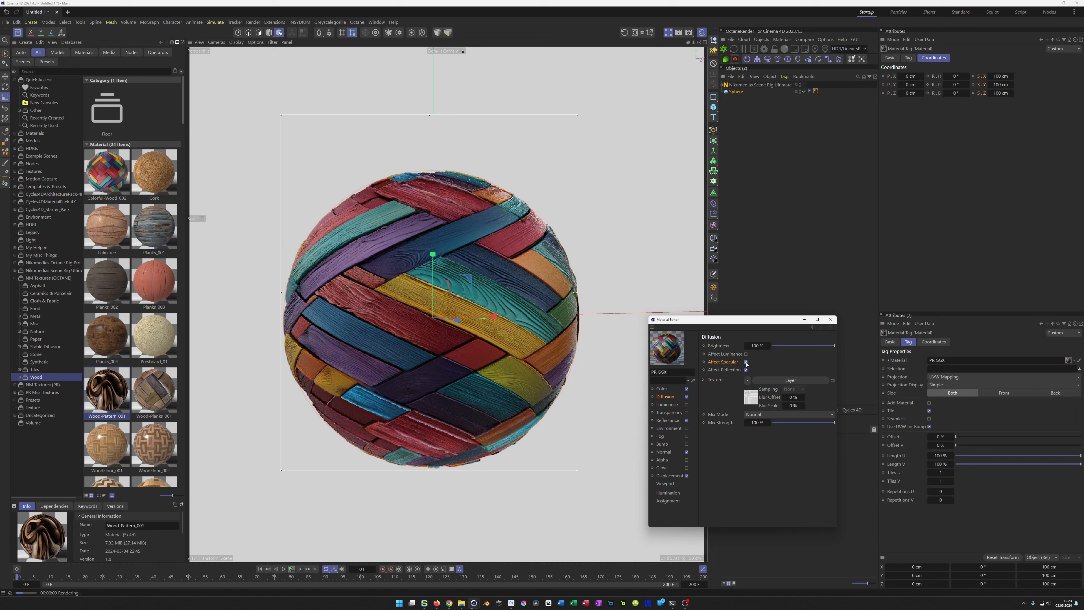
pyautogui.click(745, 355)
pyautogui.click(773, 415)
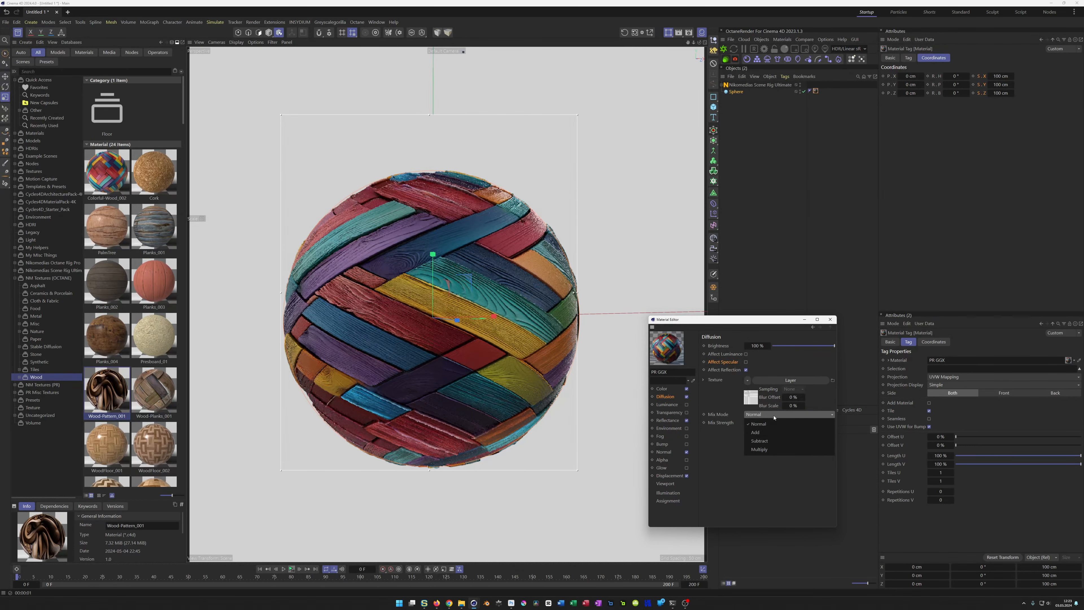
pyautogui.click(776, 450)
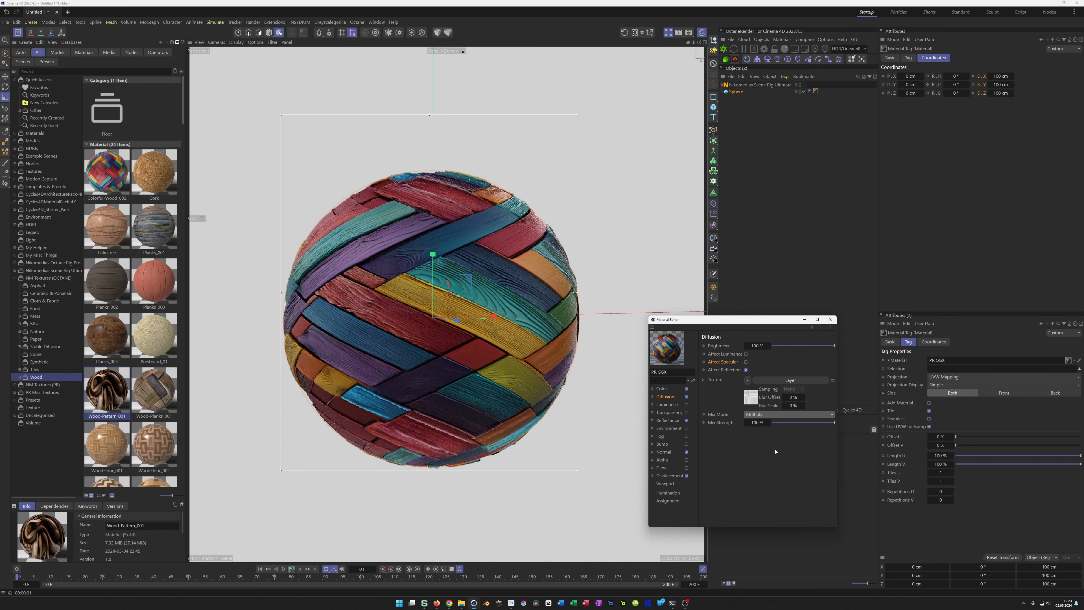
pyautogui.click(776, 417)
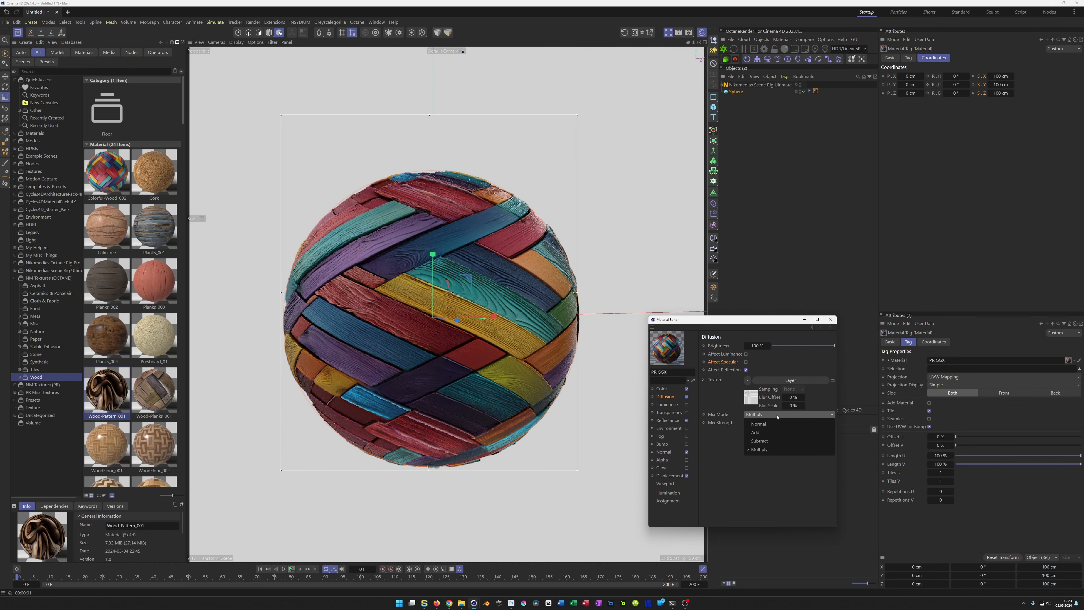
pyautogui.click(776, 432)
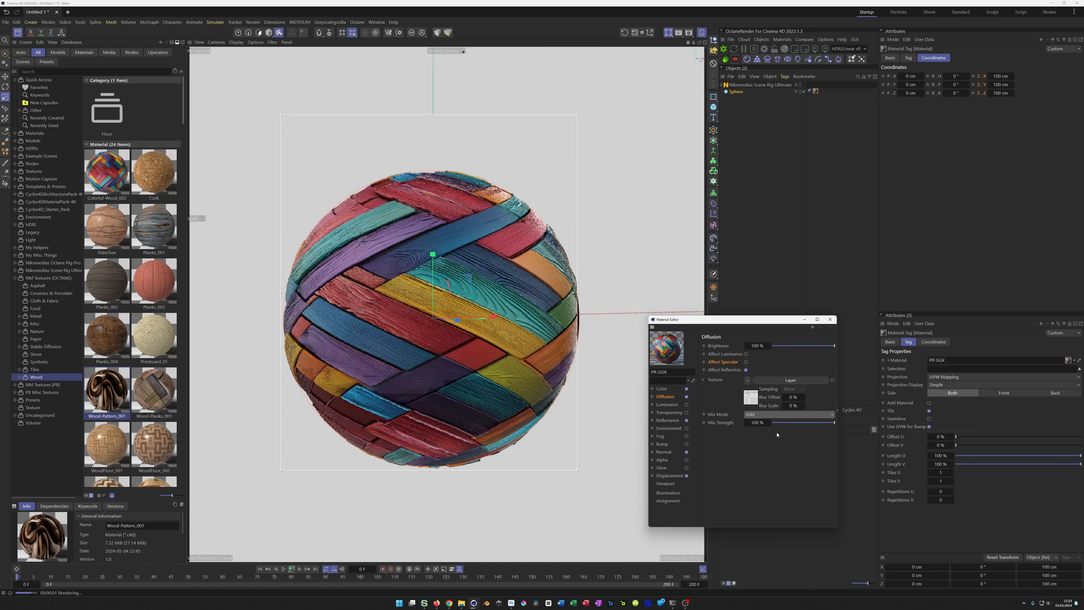
# Step: Try the Subtract mix mode on the Diffusion channel, set it to Normal, and close the material editor
pyautogui.click(774, 415)
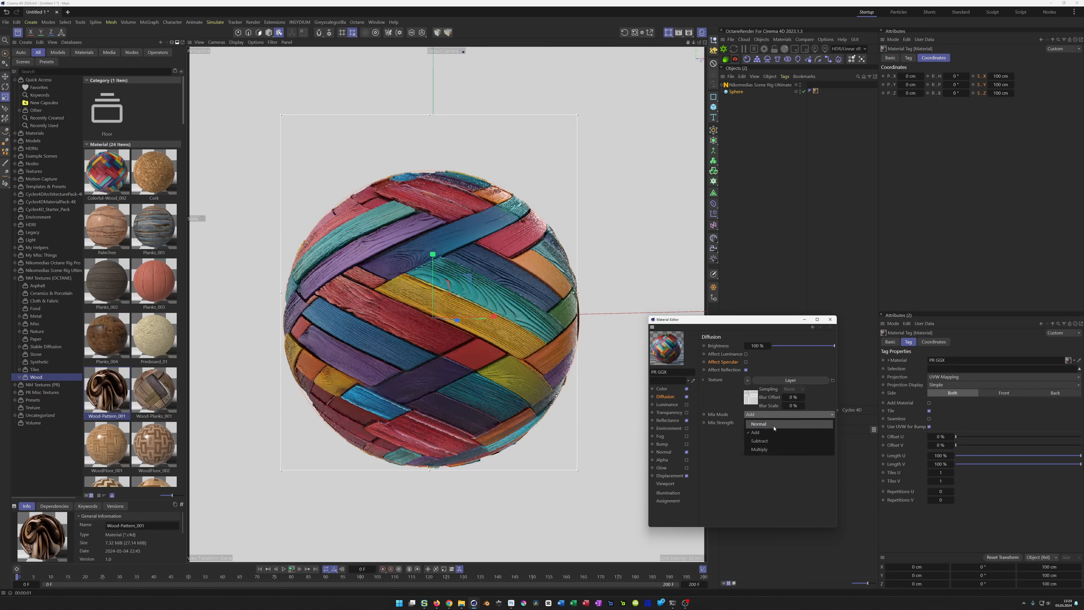
pyautogui.click(774, 440)
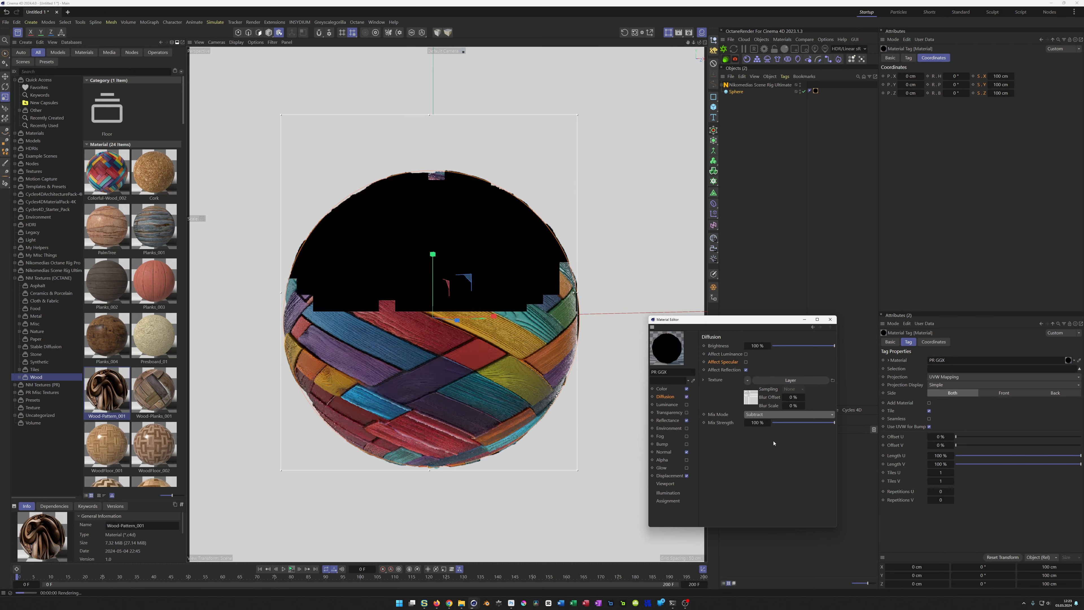
pyautogui.click(773, 415)
pyautogui.click(774, 423)
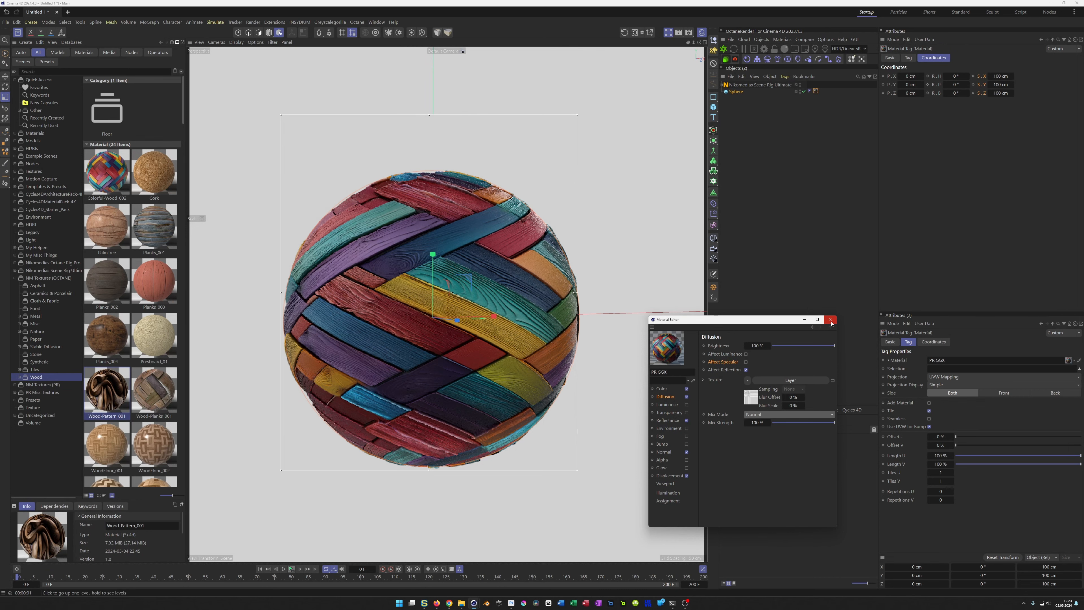
pyautogui.click(830, 319)
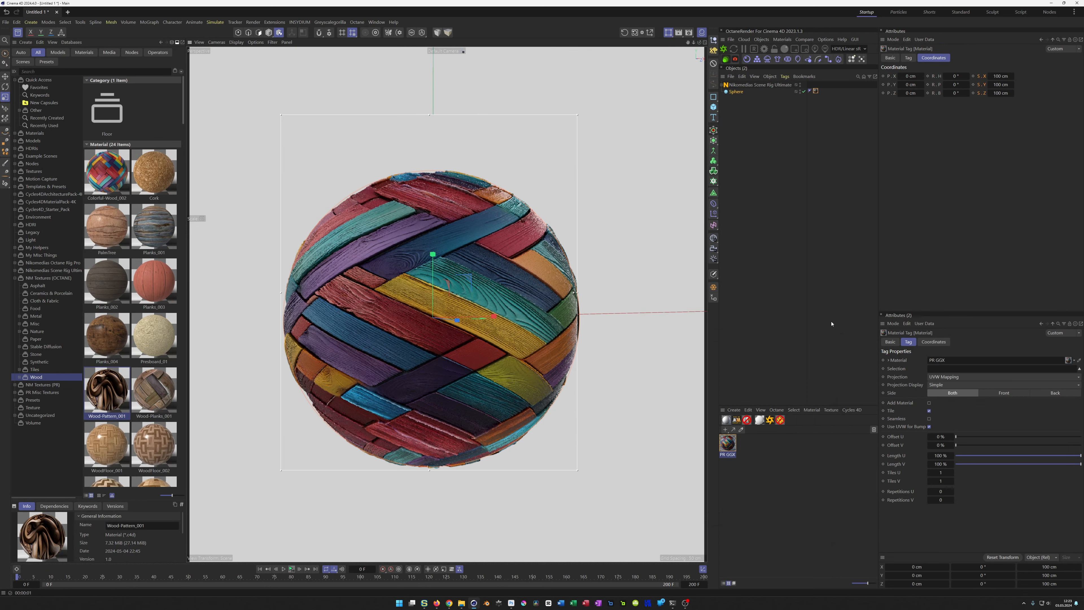
# Step: Switch from Cinema 4D to the Stable Diffusion web interface in the browser
pyautogui.click(1049, 5)
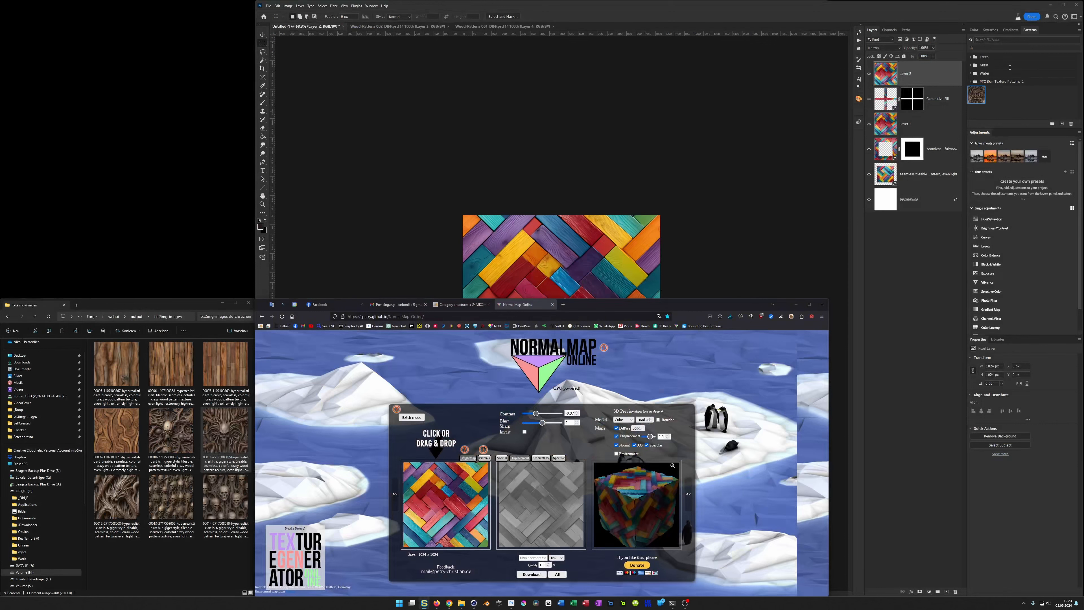
pyautogui.click(753, 16)
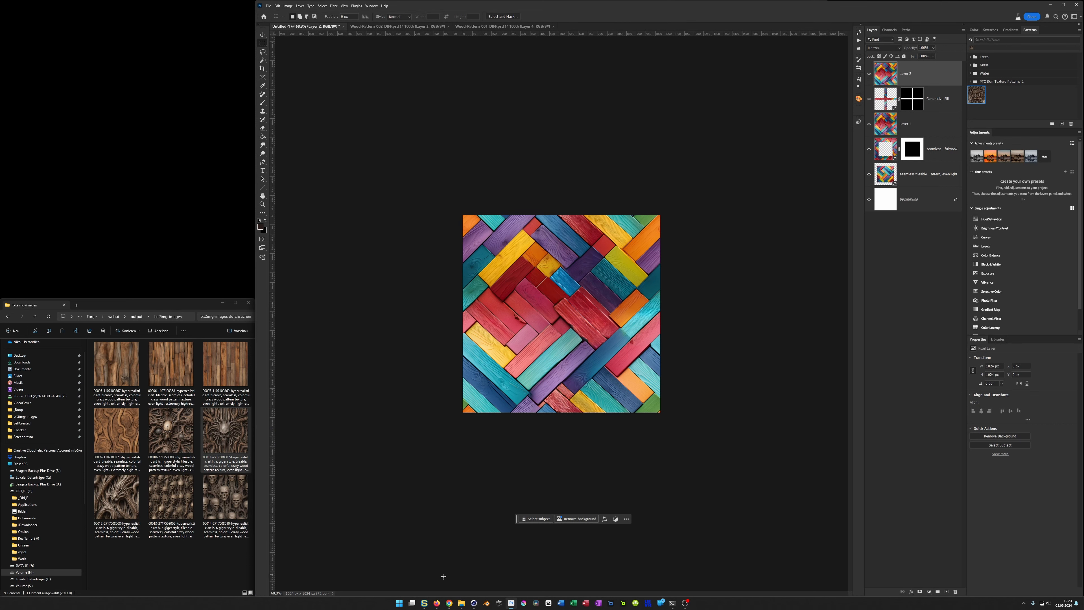
pyautogui.click(449, 602)
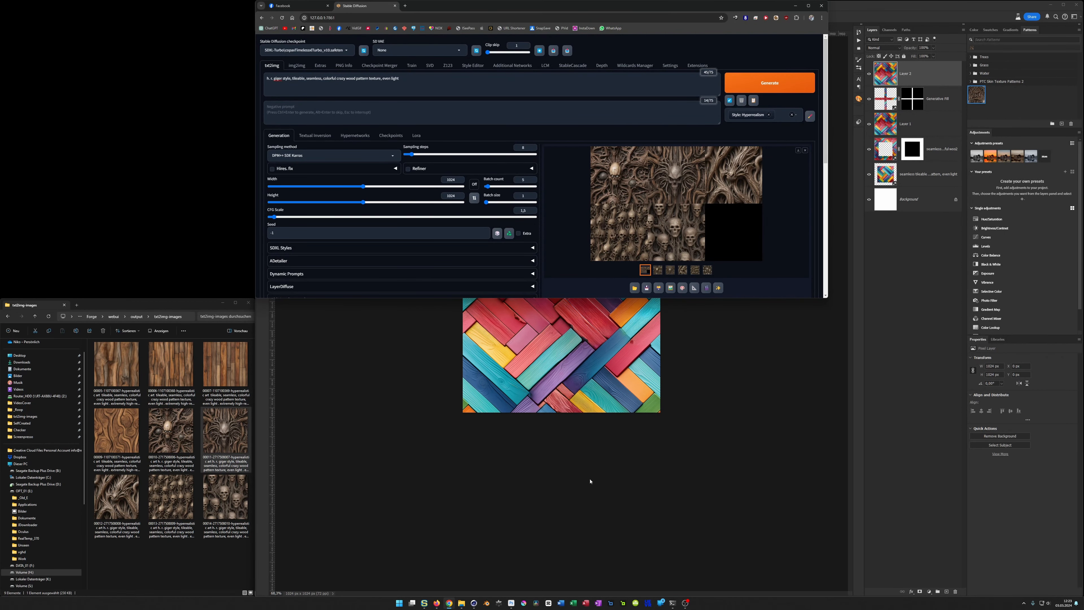
pyautogui.click(474, 602)
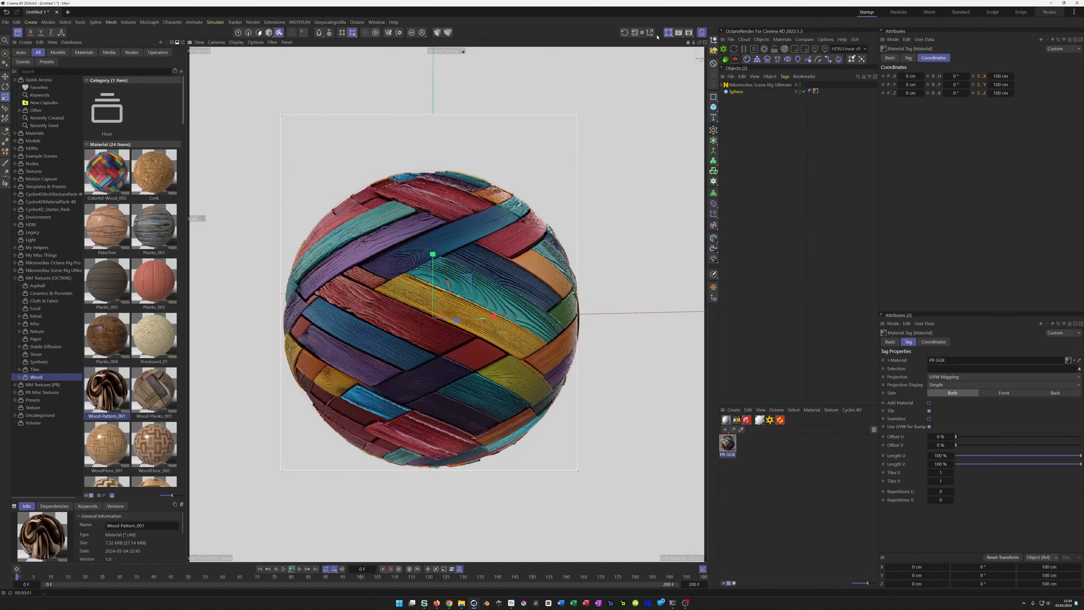
pyautogui.click(1051, 3)
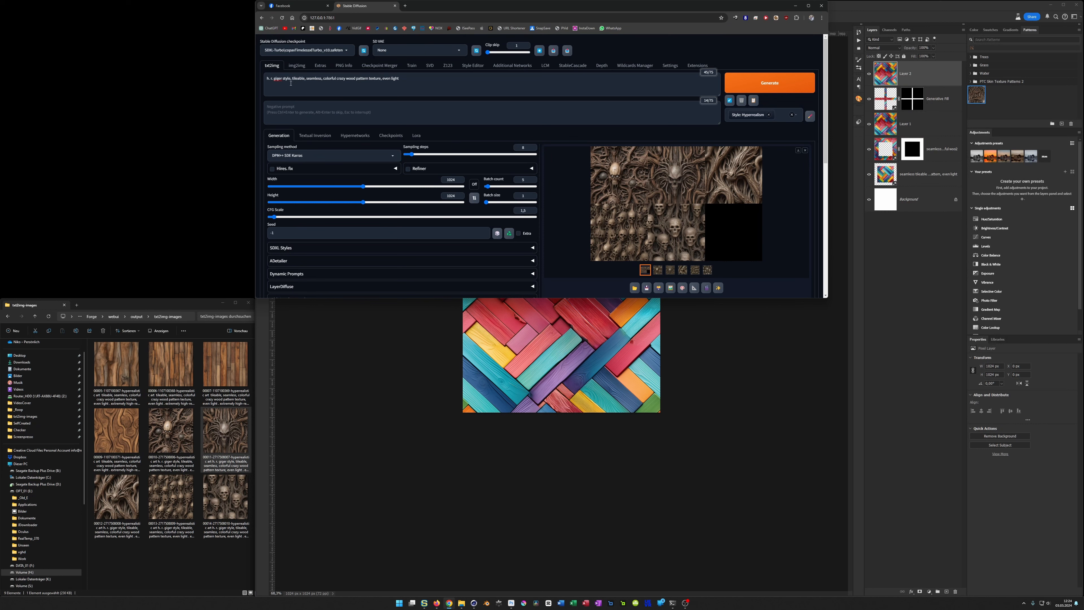
# Step: Generate new wood textures with "h. r. giger style," removed from the prompt and the Photographic style added
pyautogui.moveTo(292, 78); pyautogui.dragTo(239, 79)
pyautogui.press('BackSpace')
pyautogui.click(796, 116)
pyautogui.click(736, 124)
pyautogui.click(768, 88)
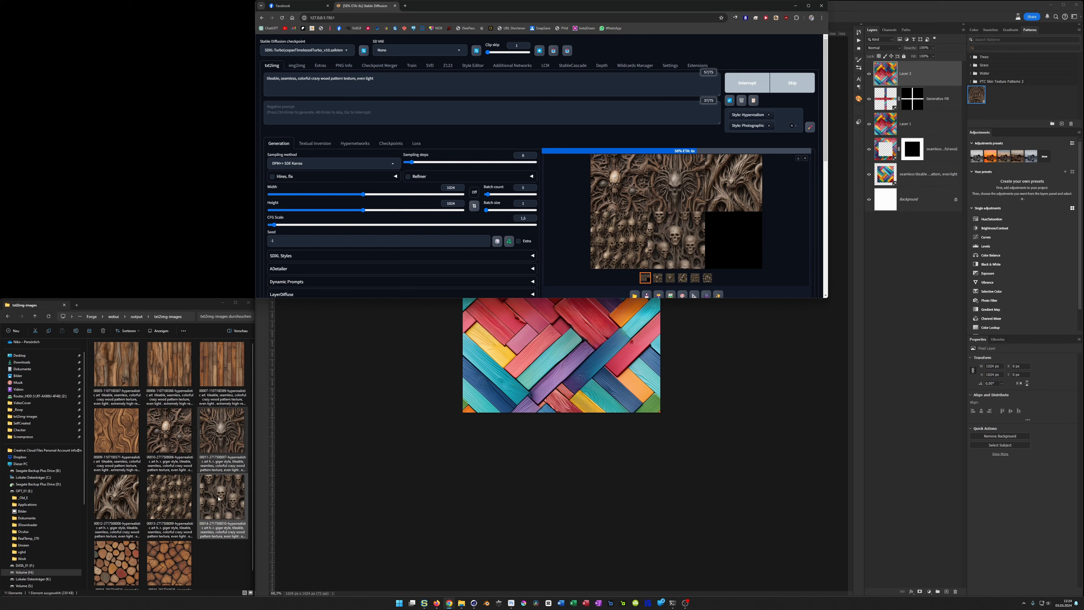
# Step: Delete the older images from the txt2img-images folder and preview the new texture of cut logs
pyautogui.keyDown('shift'); pyautogui.click(114, 370); pyautogui.keyUp('shift')
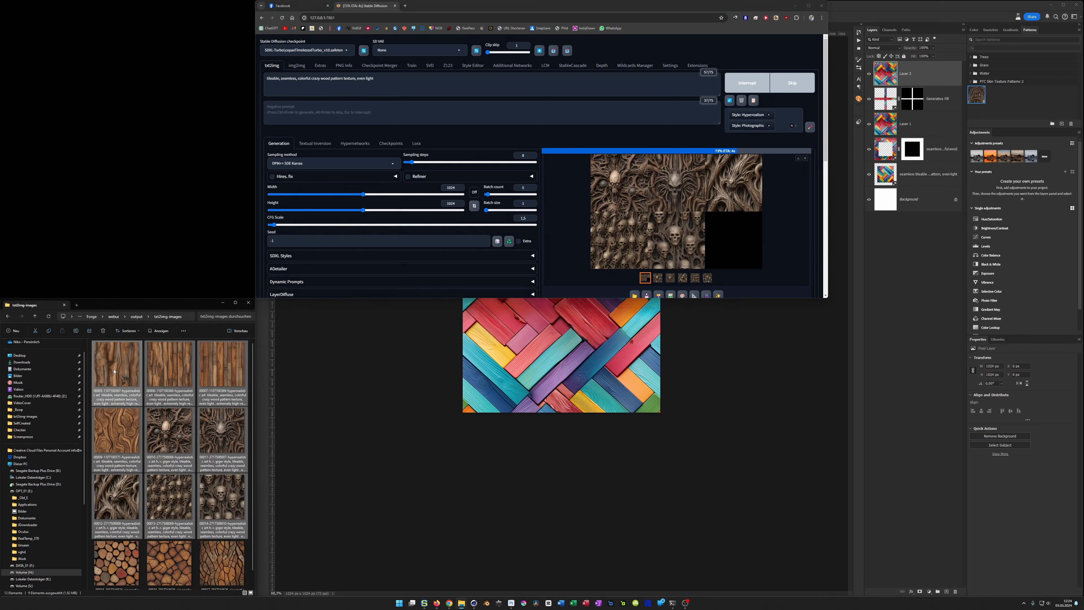
pyautogui.press('Delete')
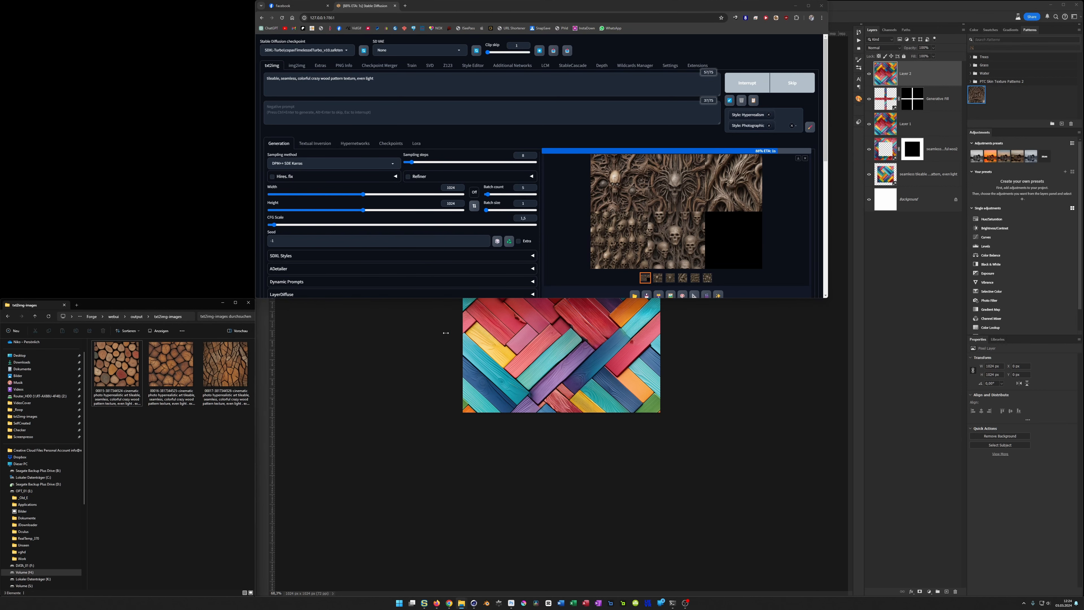
pyautogui.doubleClick(120, 371)
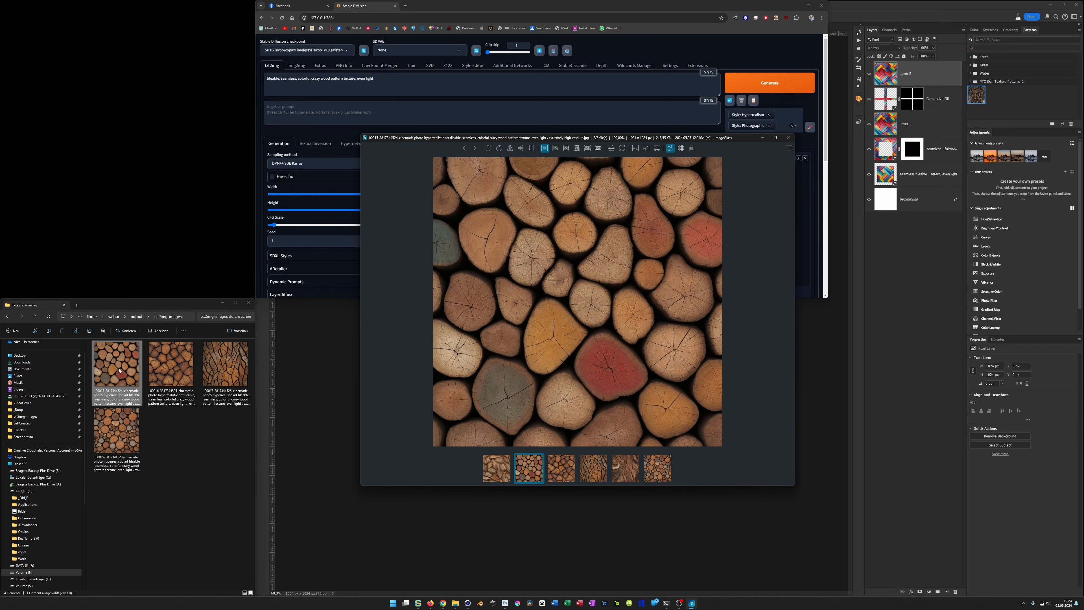
pyautogui.click(788, 137)
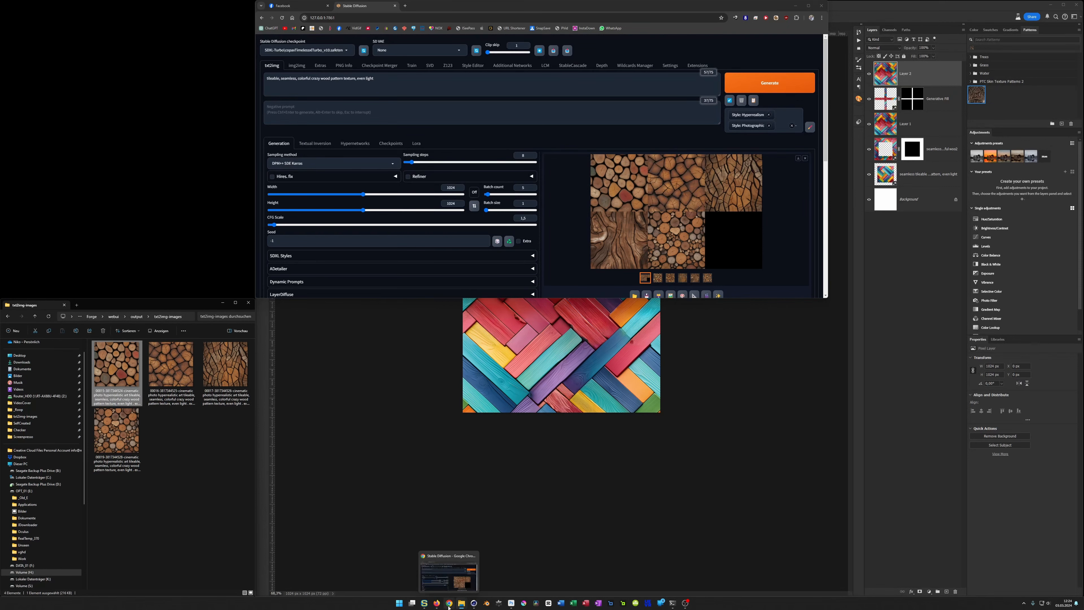
# Step: Open the Seamless Texture Checker from the website's Textures post and inspect the first log texture tiled at a smaller scale
pyautogui.click(436, 602)
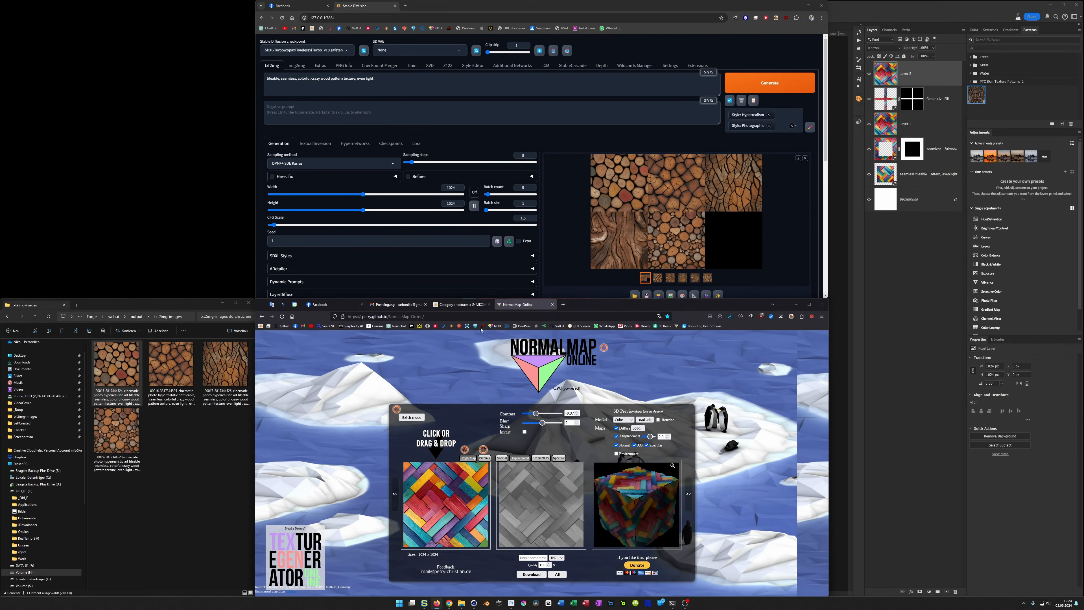
pyautogui.click(461, 305)
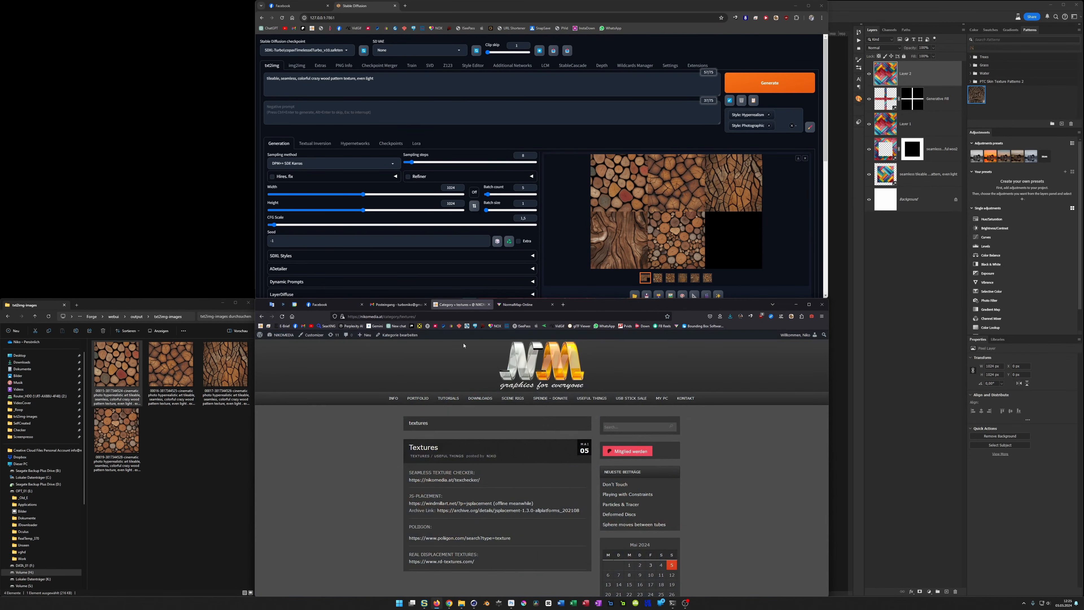
pyautogui.click(445, 480)
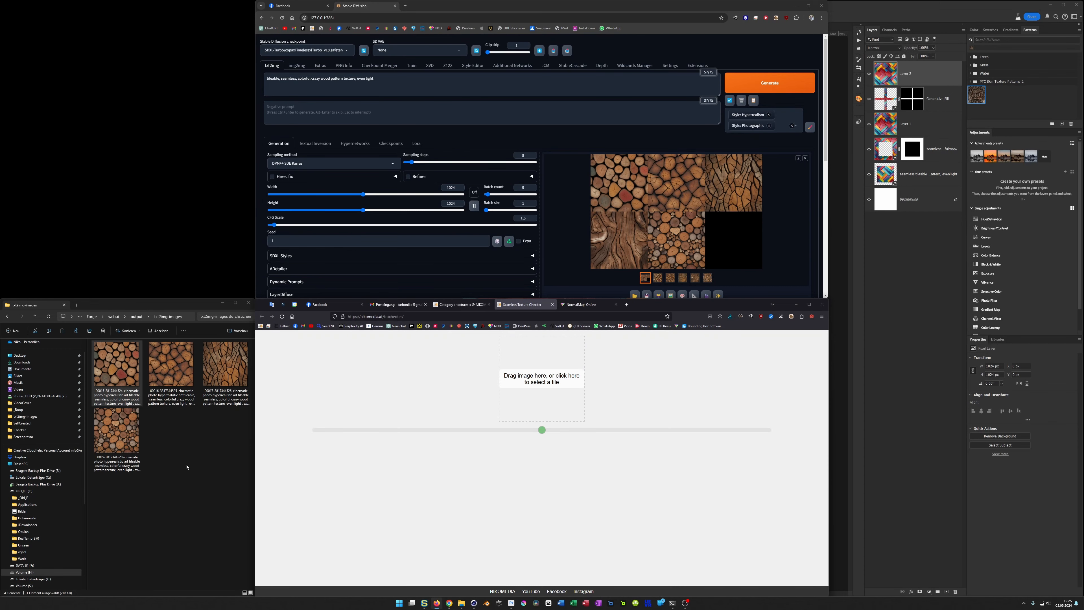
pyautogui.moveTo(116, 364); pyautogui.dragTo(533, 387)
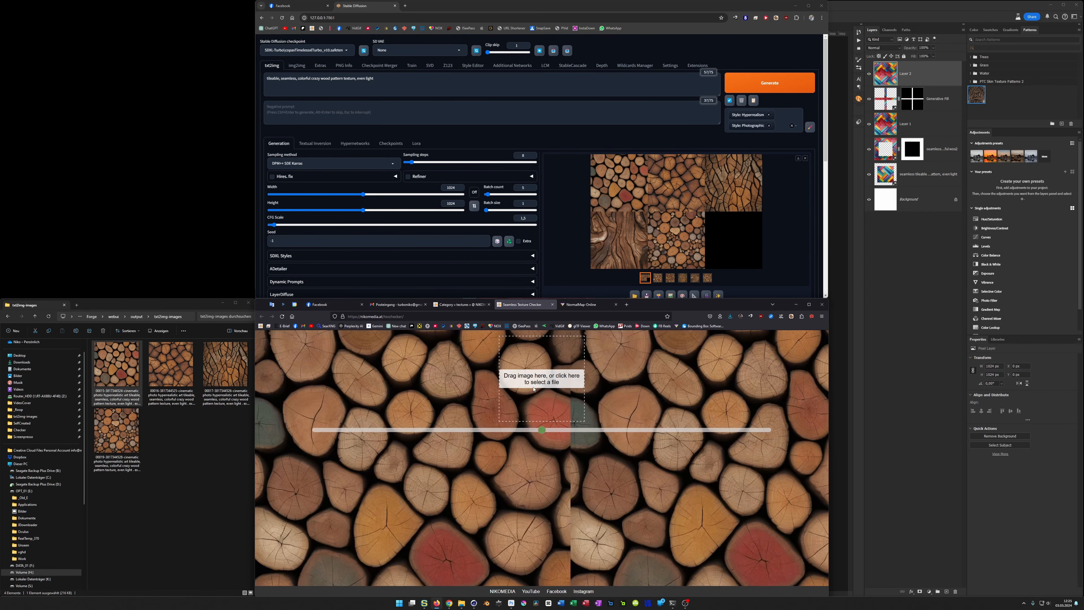
pyautogui.moveTo(531, 436); pyautogui.dragTo(457, 439)
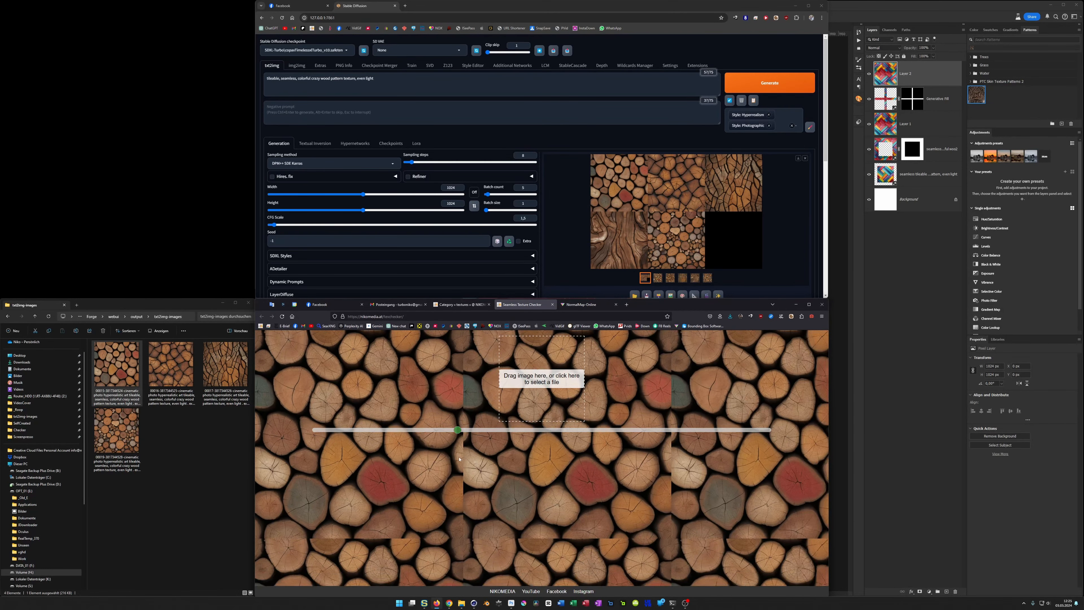
pyautogui.moveTo(457, 430); pyautogui.dragTo(426, 438)
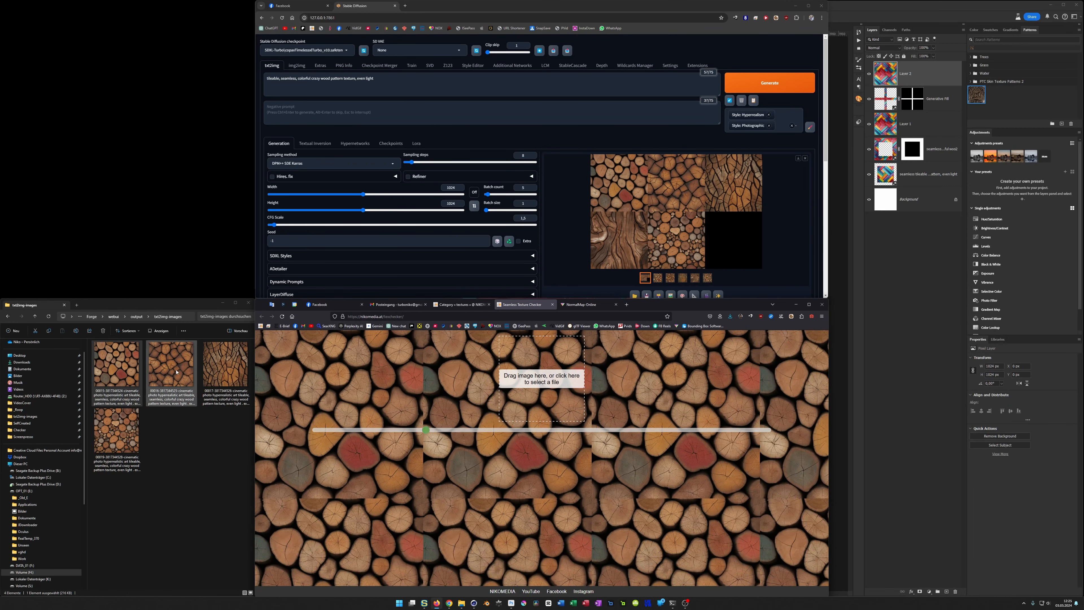
# Step: Check the tiling of the three remaining generated wood textures in the Seamless Texture Checker
pyautogui.moveTo(171, 370); pyautogui.dragTo(535, 400)
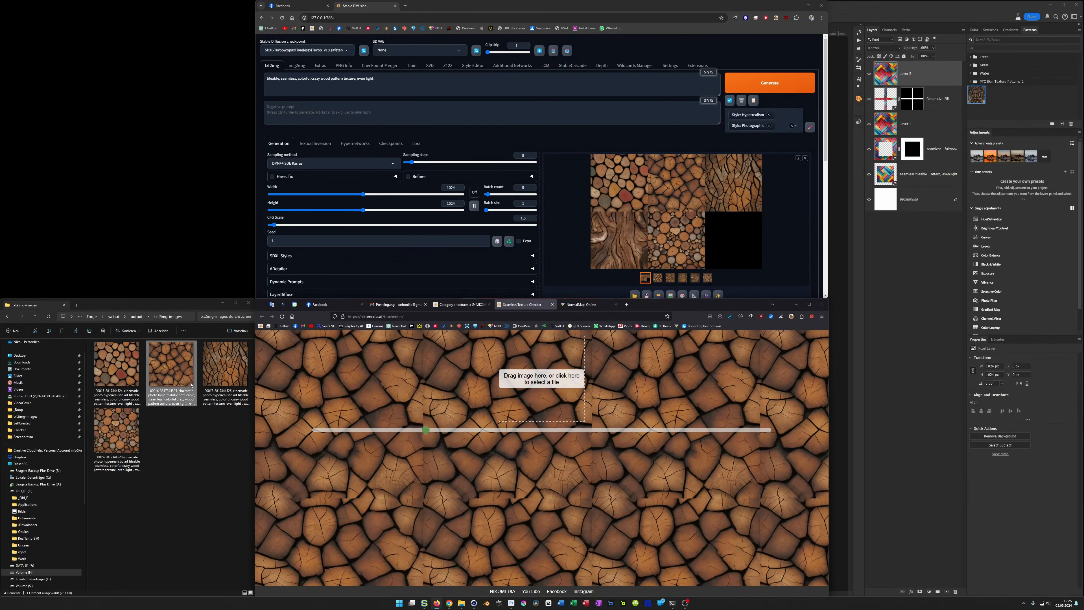
pyautogui.moveTo(226, 371); pyautogui.dragTo(532, 404)
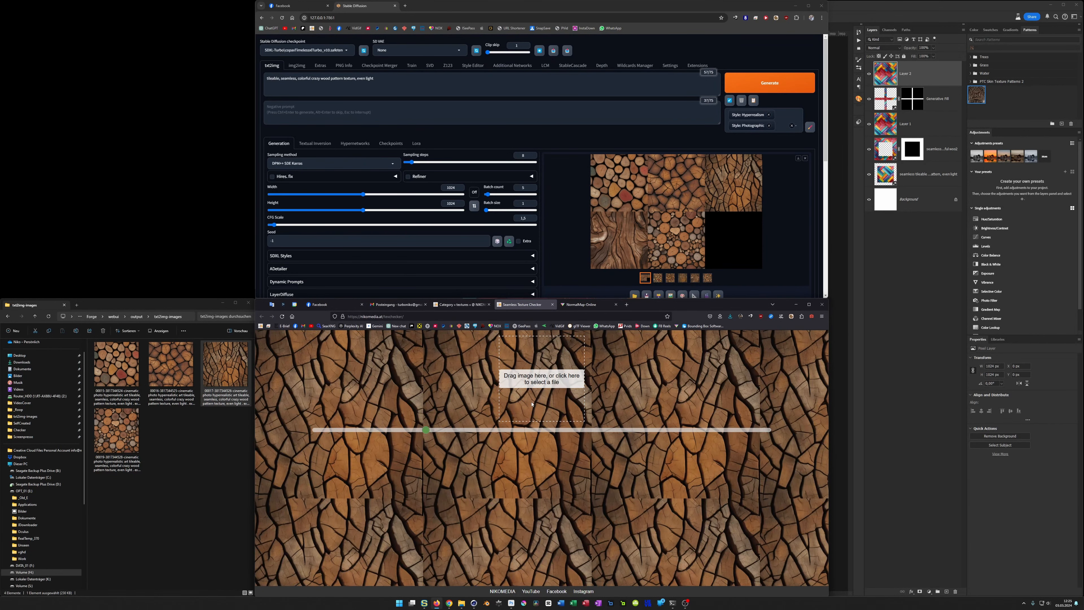
pyautogui.moveTo(116, 429); pyautogui.dragTo(528, 399)
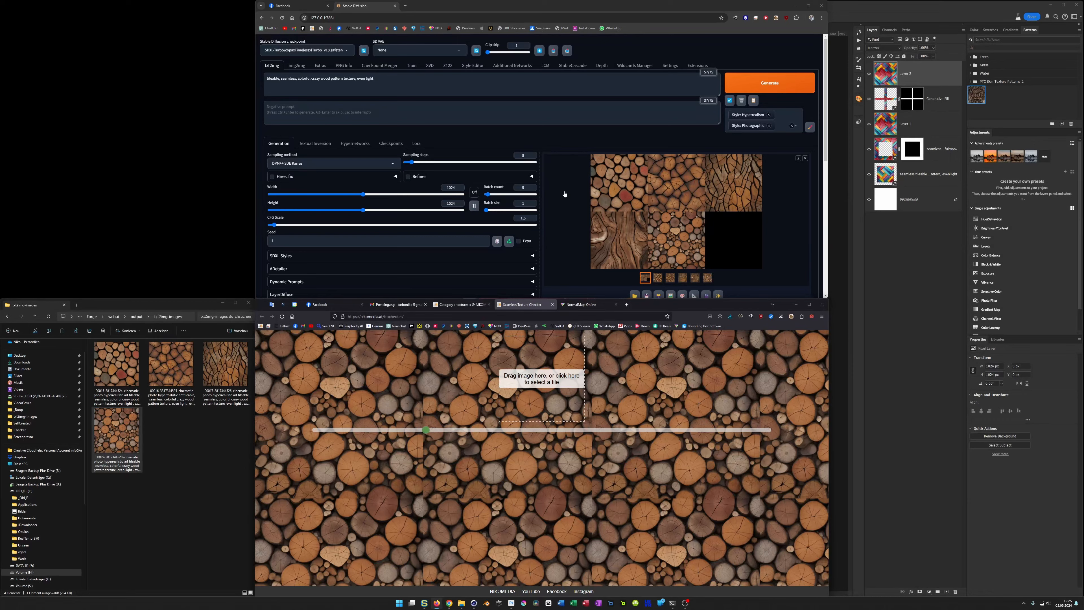
# Step: Set the HyperTile tile size to 512 in Stable Diffusion
pyautogui.scroll(-4, 564, 193)
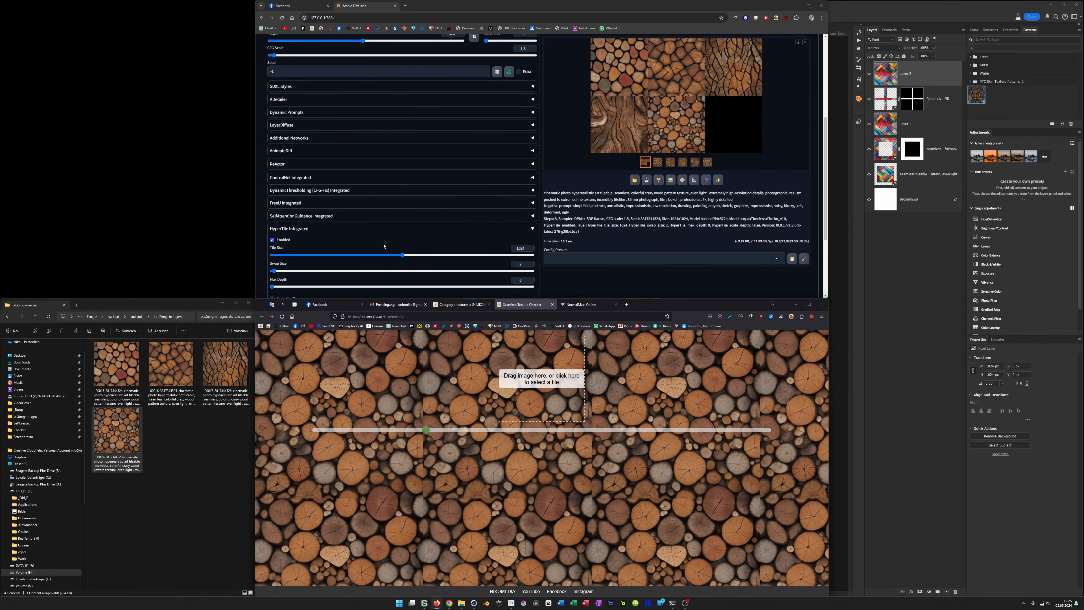
pyautogui.click(528, 248)
pyautogui.moveTo(526, 249); pyautogui.dragTo(500, 253)
pyautogui.write('512')
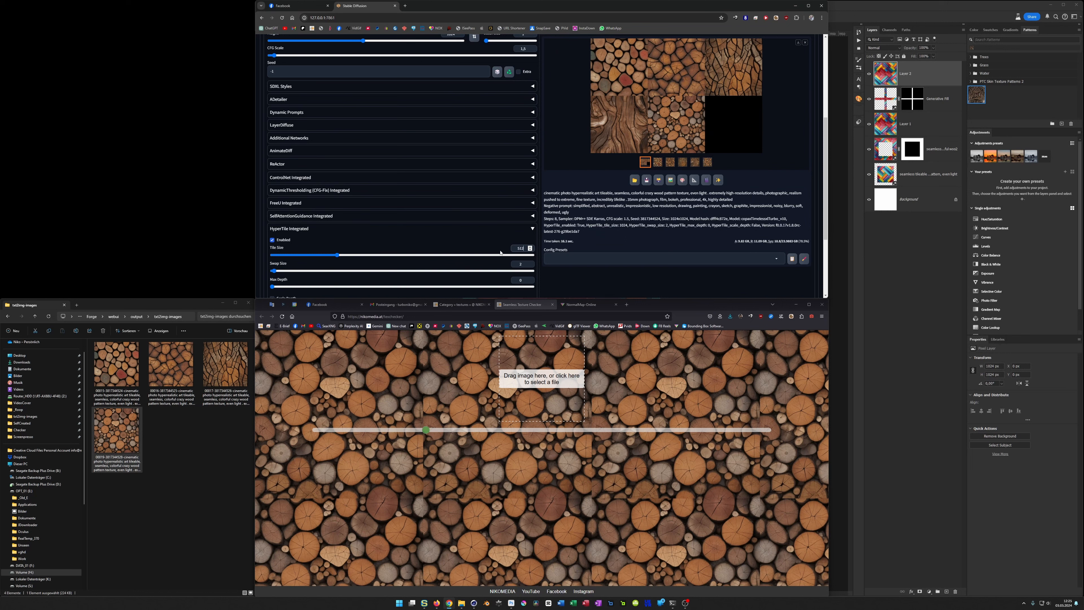
pyautogui.scroll(3, 618, 218)
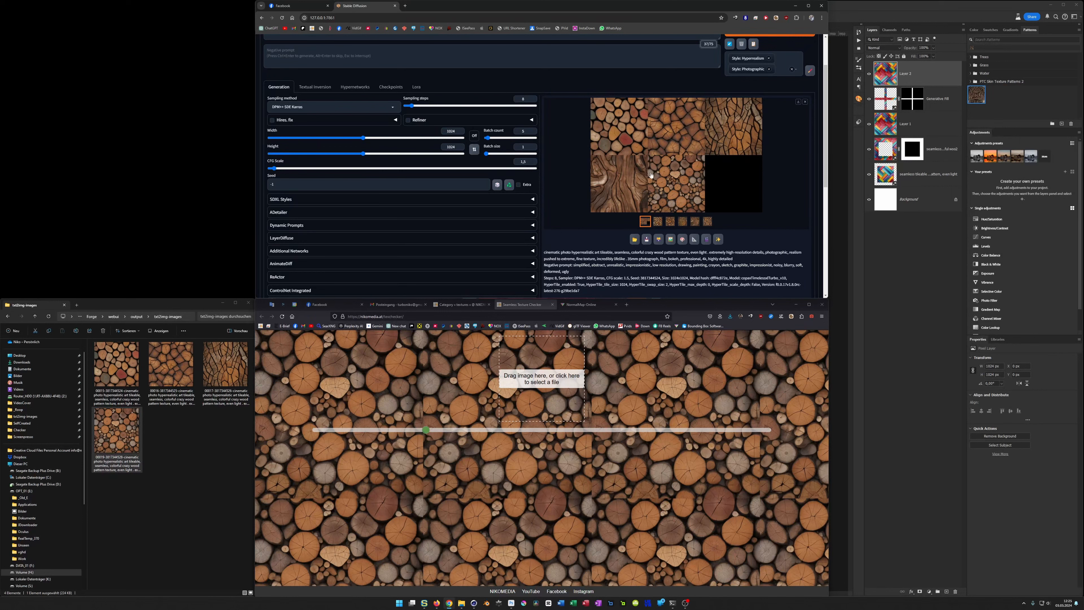
# Step: Check the tiling of the woven wood texture, and delete all images from the txt2img-images folder
pyautogui.click(175, 429)
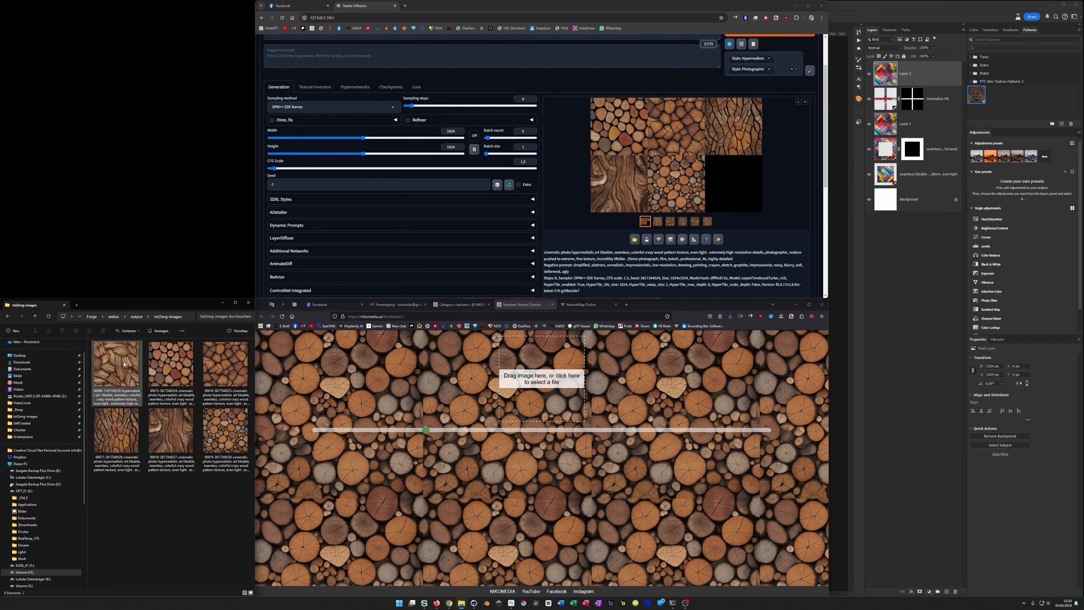
pyautogui.moveTo(123, 364); pyautogui.dragTo(534, 366)
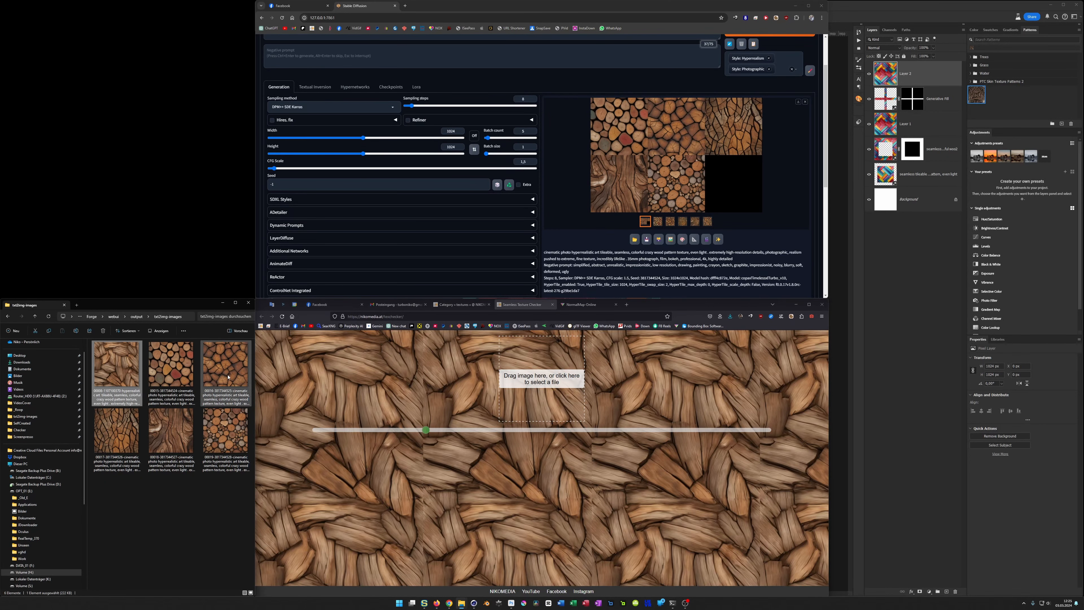
pyautogui.click(173, 379)
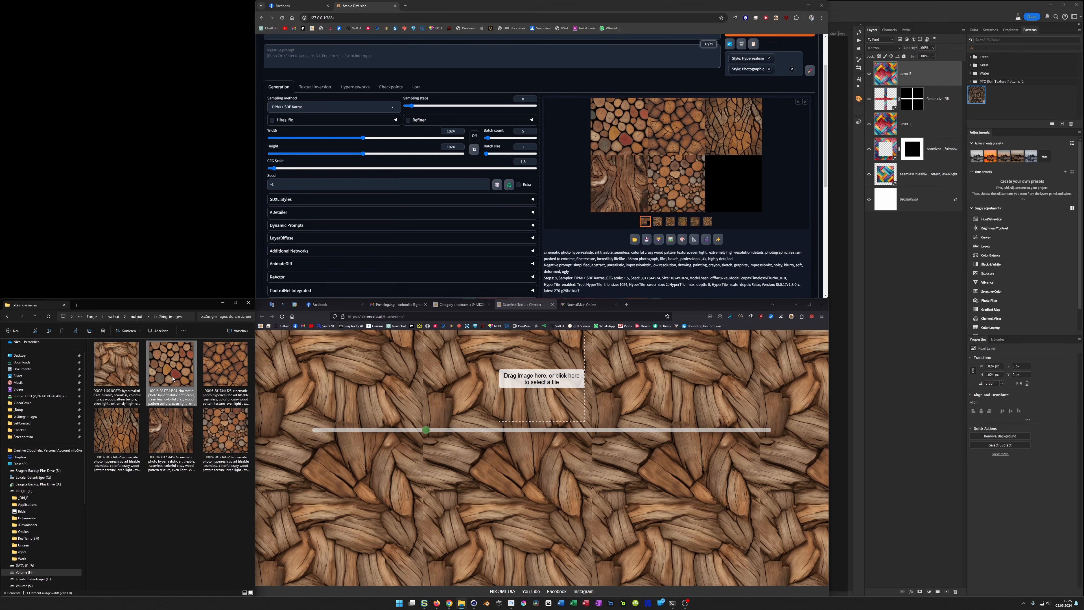
pyautogui.hotkey('ctrl', 'a')
pyautogui.press('Delete')
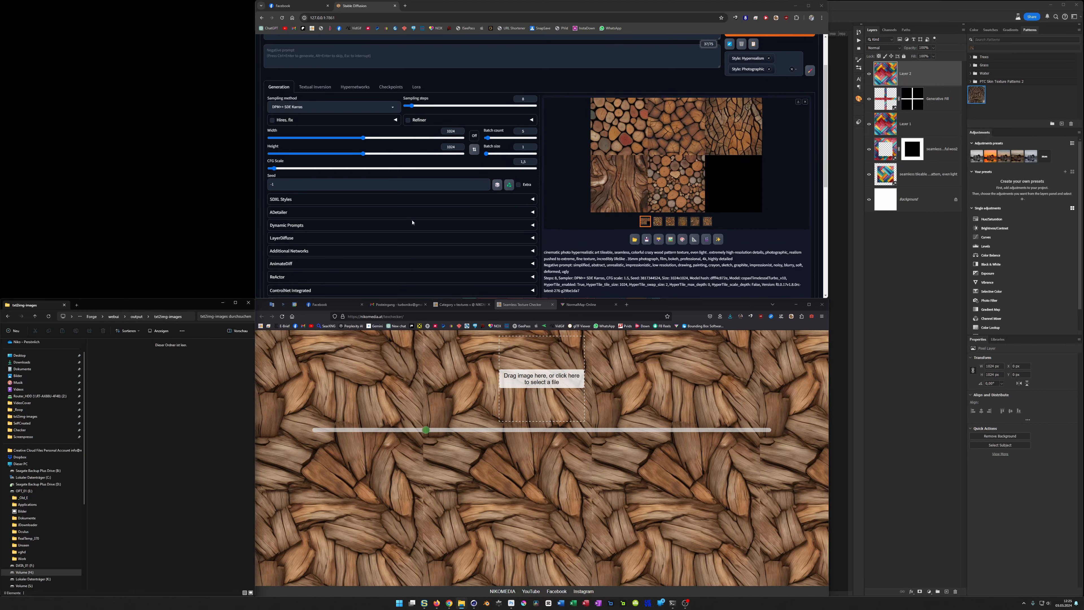
# Step: Generate a new batch of wood textures using the 512 HyperTile tile size
pyautogui.scroll(-2, 517, 266)
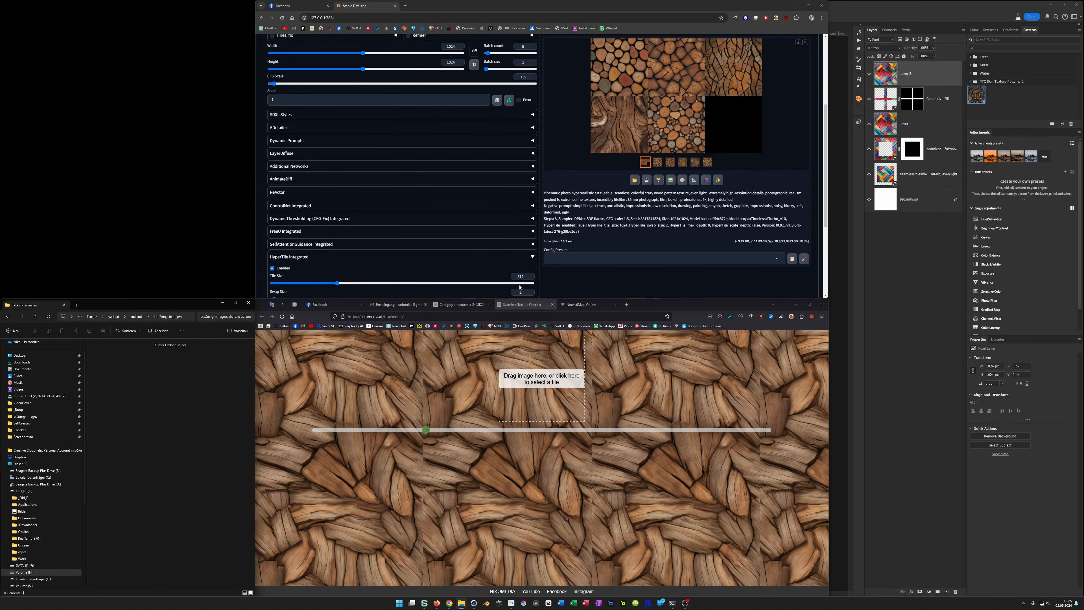
pyautogui.scroll(4, 519, 287)
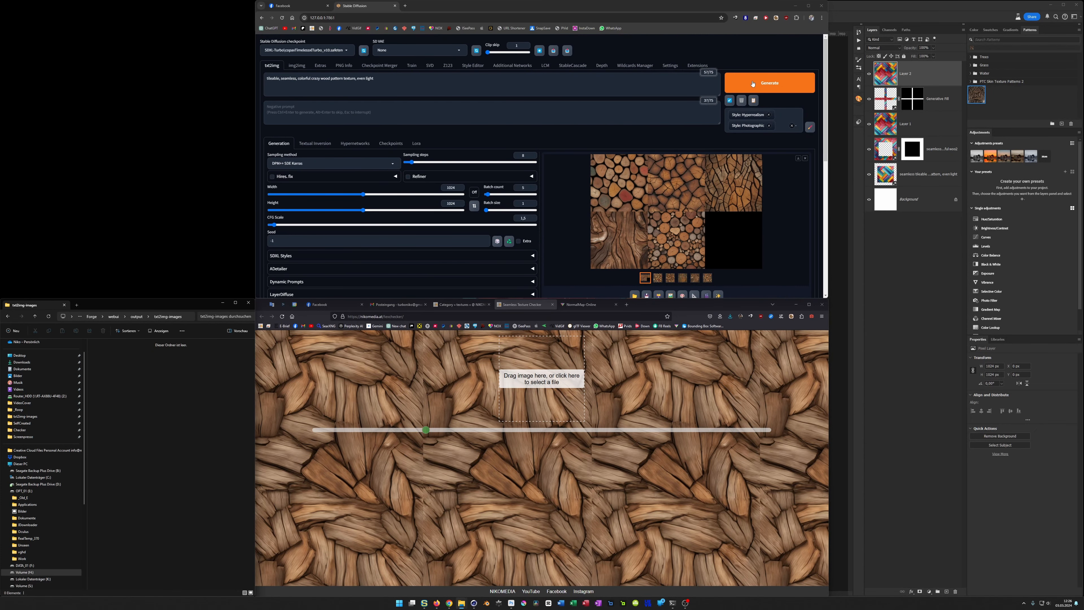
pyautogui.click(752, 83)
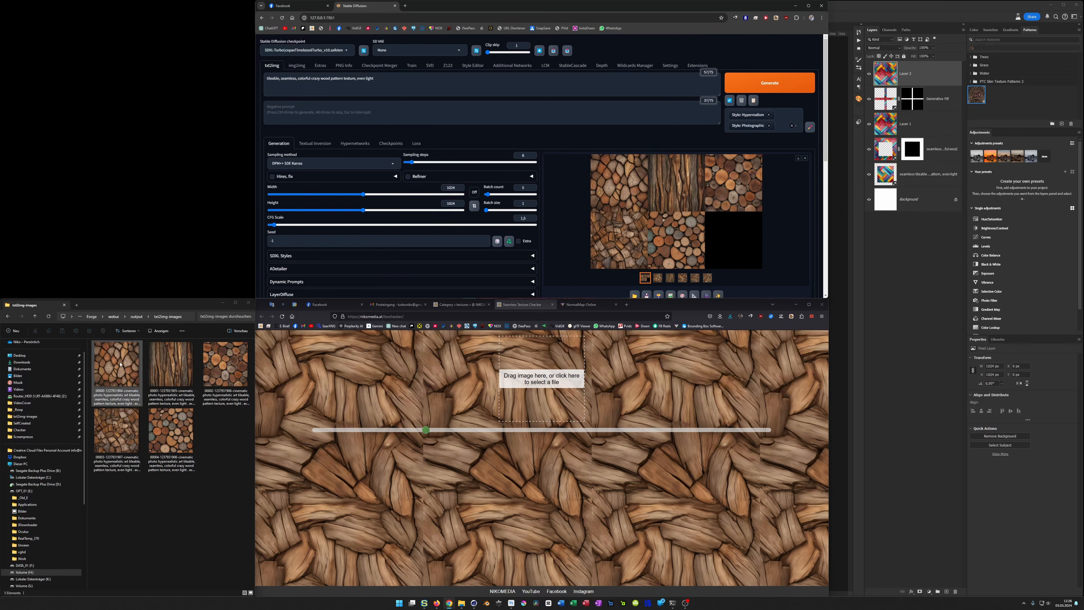
# Step: Check the tiling of the five newly generated wood textures one after another in the Seamless Texture Checker
pyautogui.moveTo(120, 365); pyautogui.dragTo(530, 375)
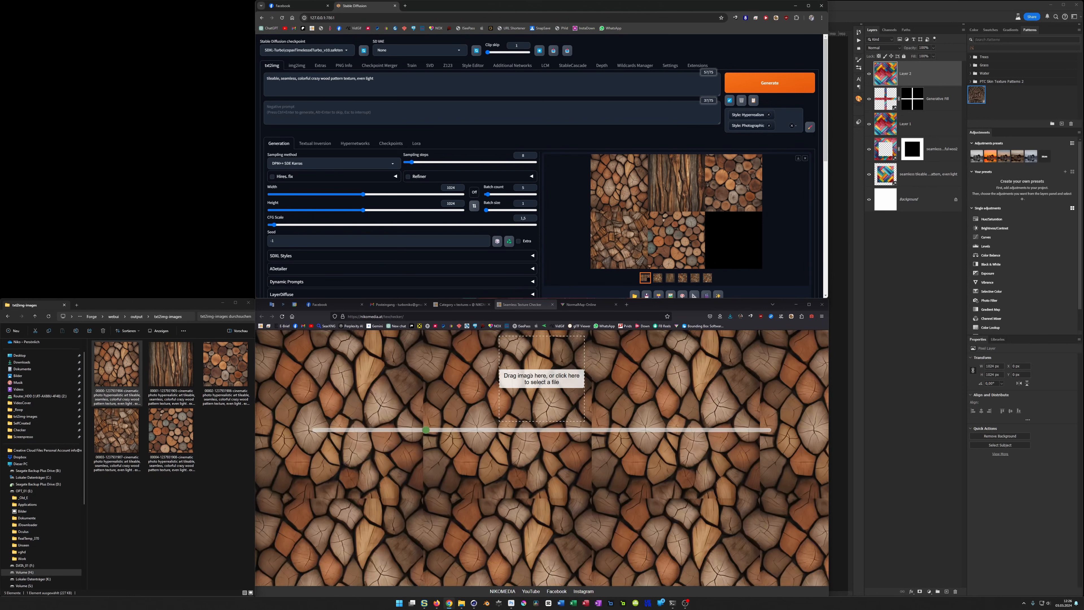
pyautogui.moveTo(171, 365); pyautogui.dragTo(541, 378)
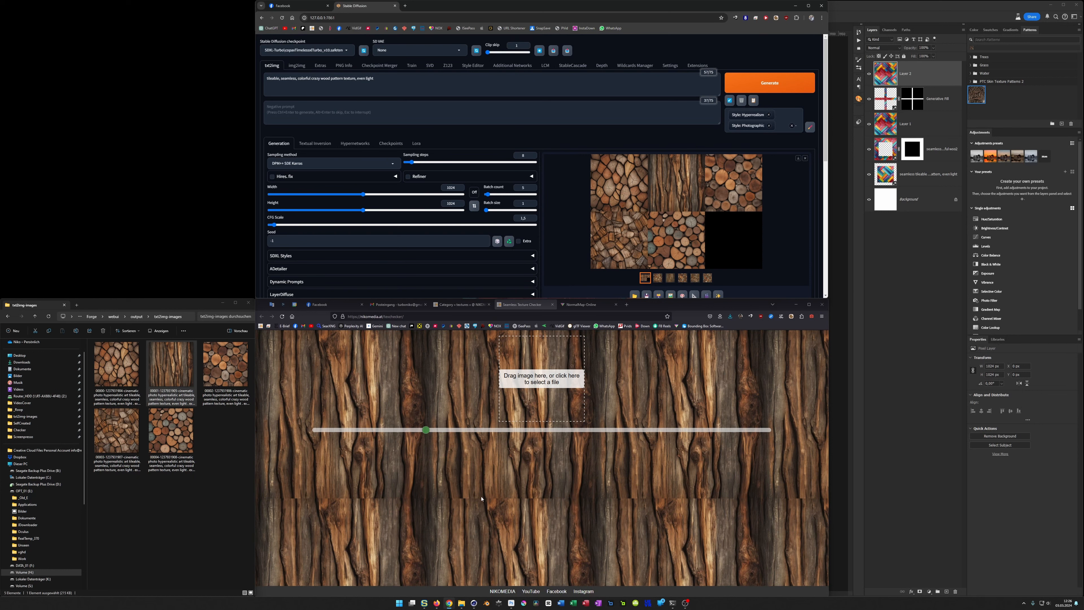
pyautogui.moveTo(225, 365); pyautogui.dragTo(545, 405)
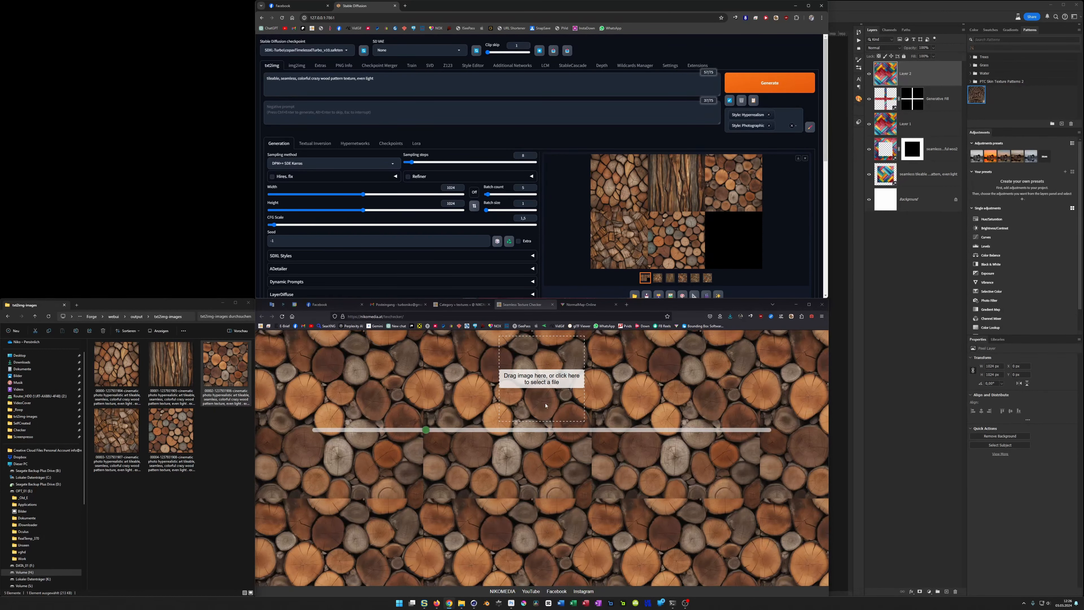
pyautogui.moveTo(117, 431); pyautogui.dragTo(556, 403)
pyautogui.moveTo(170, 430); pyautogui.dragTo(536, 399)
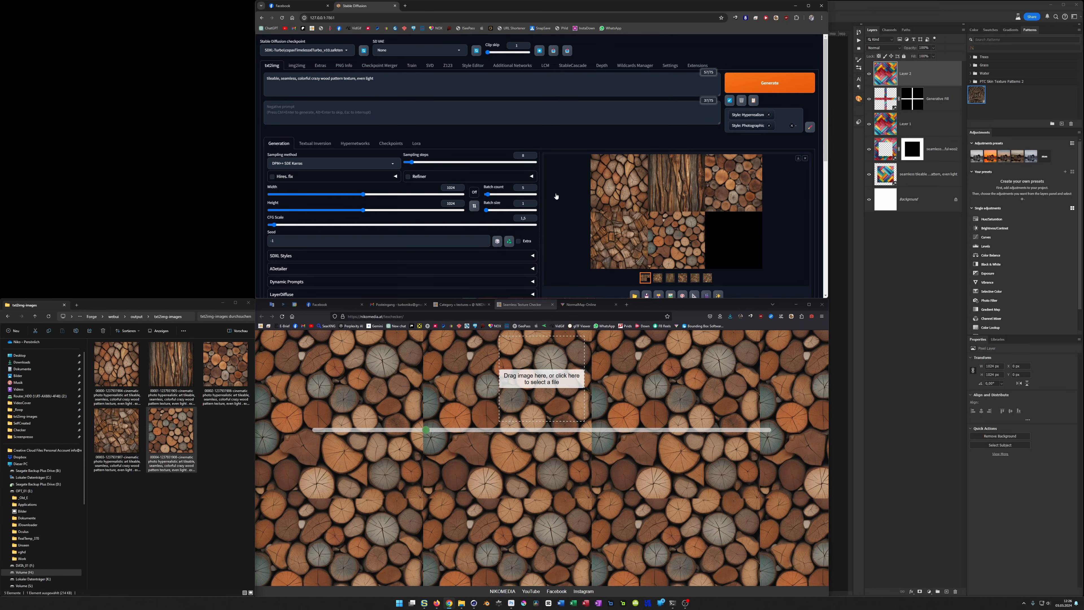
# Step: Set the HyperTile tile size to 1024 in Stable Diffusion
pyautogui.scroll(-5, 537, 209)
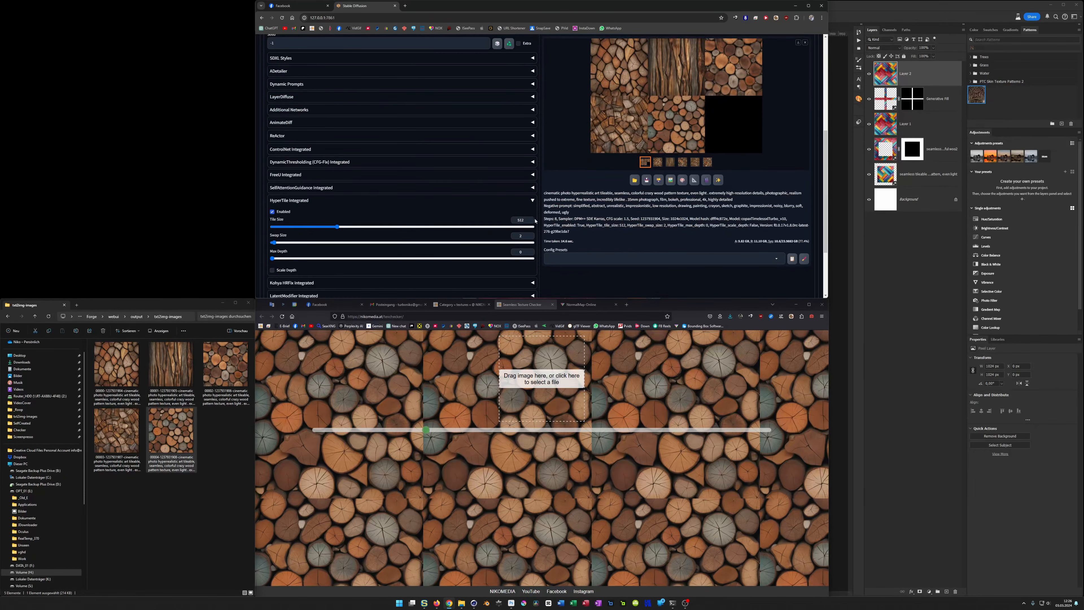
pyautogui.doubleClick(513, 222)
pyautogui.write('1024')
pyautogui.scroll(5, 612, 219)
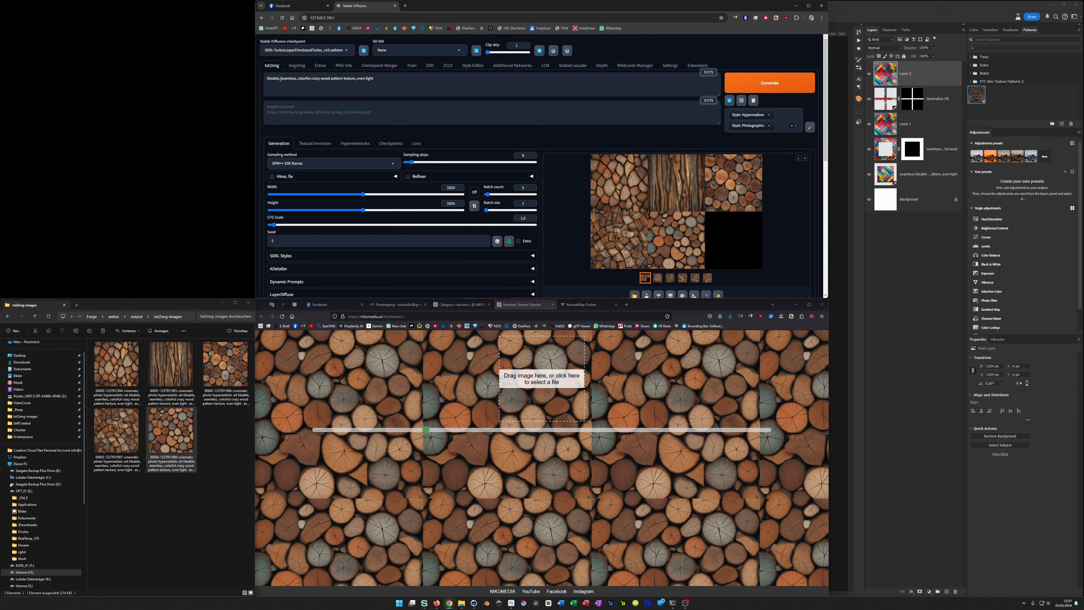
# Step: Remove "seamless" from the prompt, add "vortex" before "even light", and generate a new batch of wood textures
pyautogui.moveTo(281, 80); pyautogui.dragTo(297, 82)
pyautogui.press('BackSpace')
pyautogui.write('vortex,')
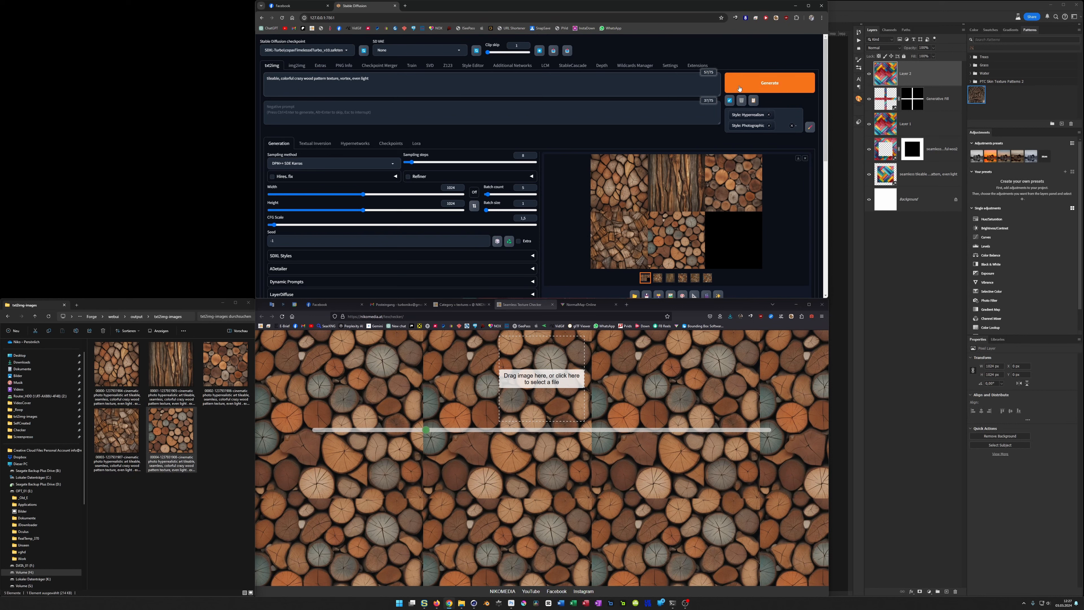
pyautogui.hotkey('ctrl', 'Return')
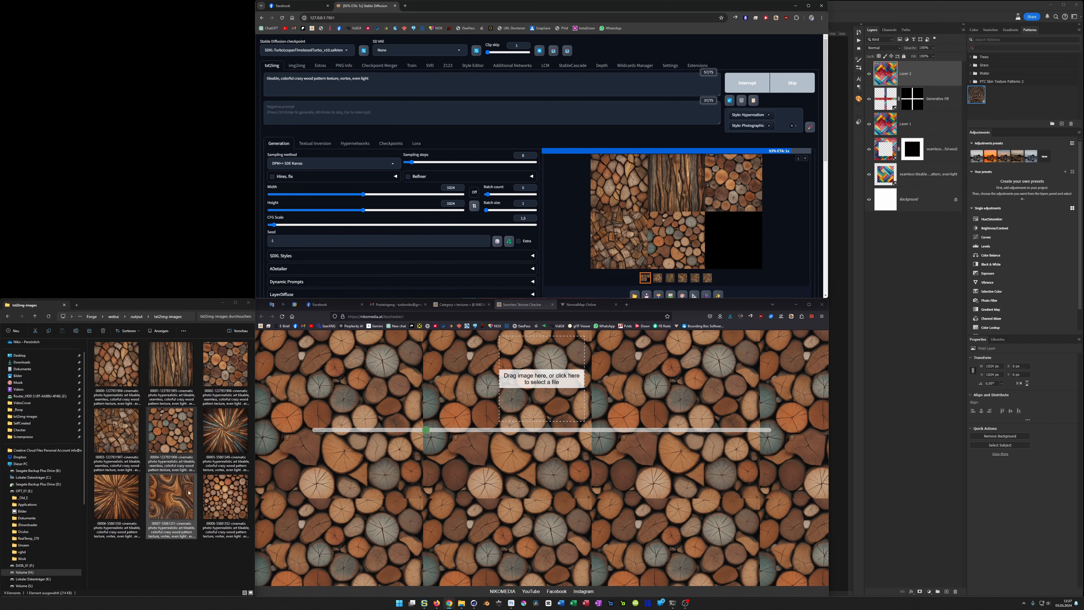
# Step: Check the tiling of the last three vortex wood textures, view the final one at a smaller scale, and select its file in the folder
pyautogui.moveTo(168, 496); pyautogui.dragTo(487, 386)
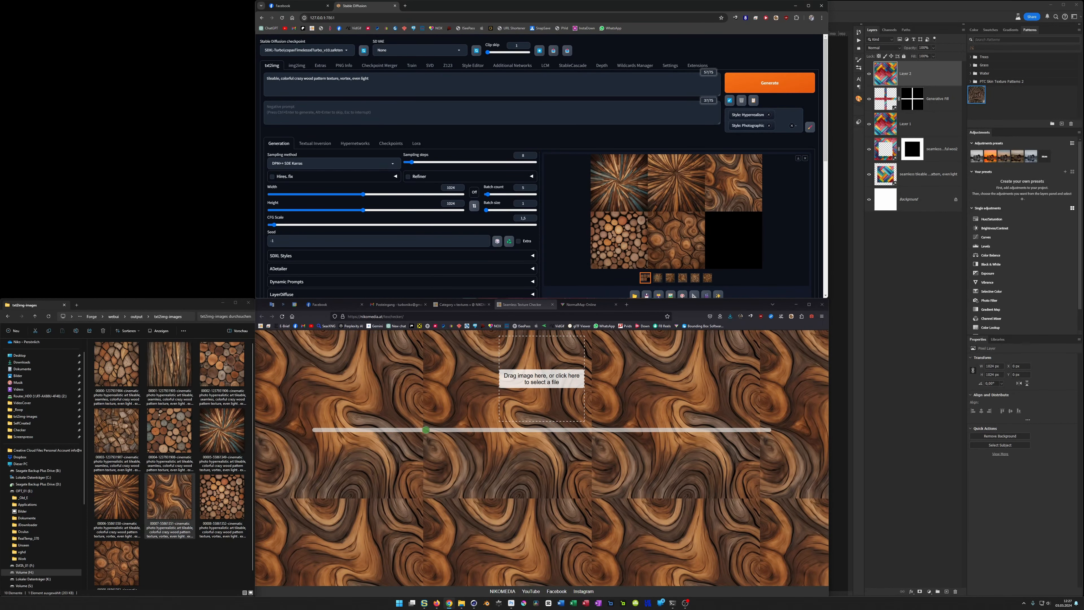
pyautogui.moveTo(211, 504); pyautogui.dragTo(521, 381)
pyautogui.moveTo(116, 563); pyautogui.dragTo(529, 388)
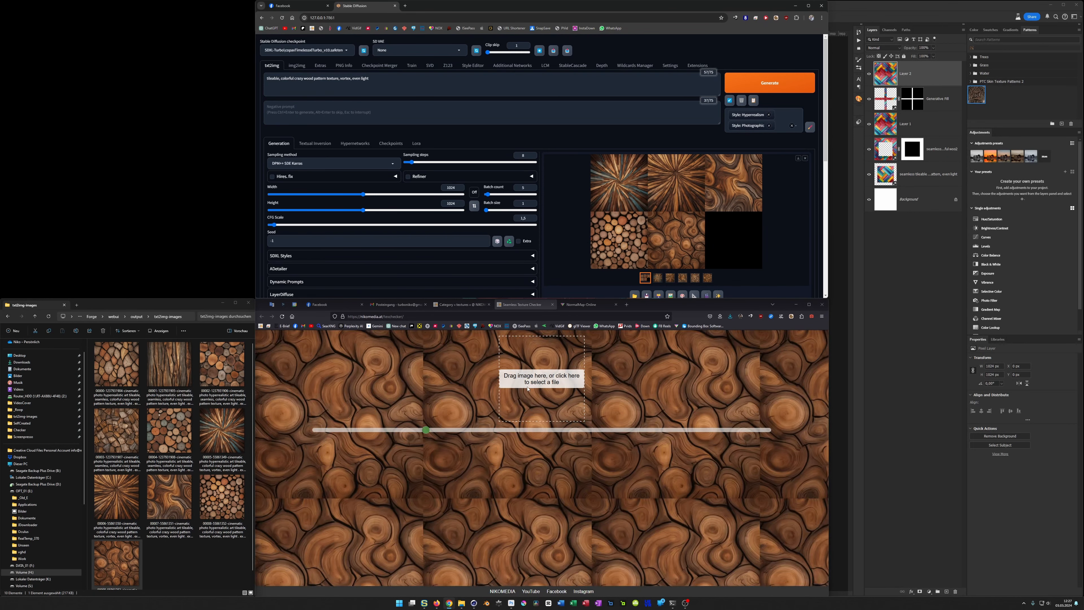
pyautogui.moveTo(424, 429); pyautogui.dragTo(392, 439)
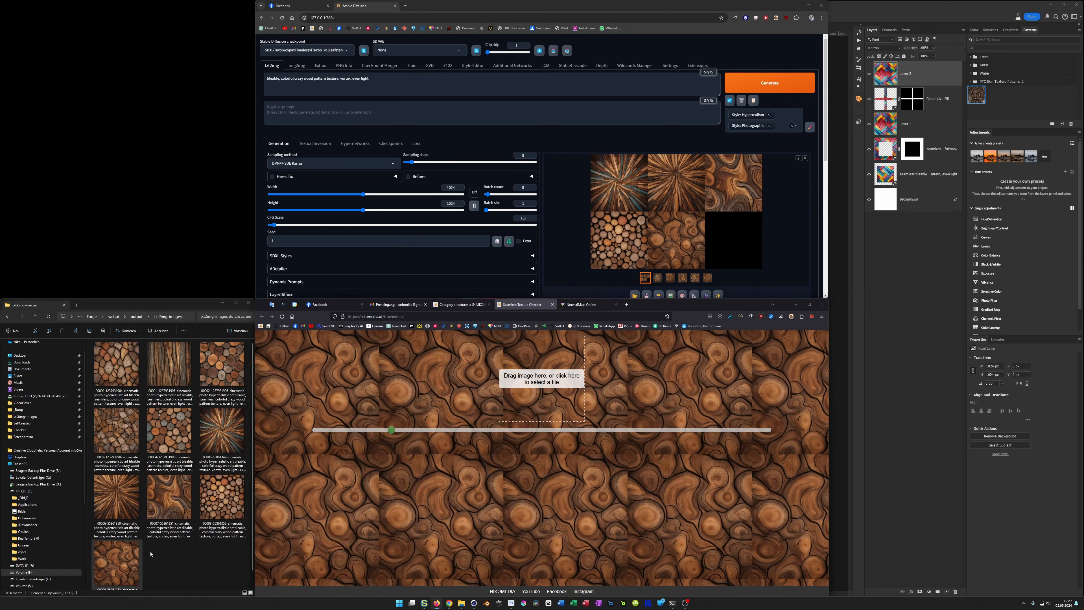
pyautogui.click(136, 555)
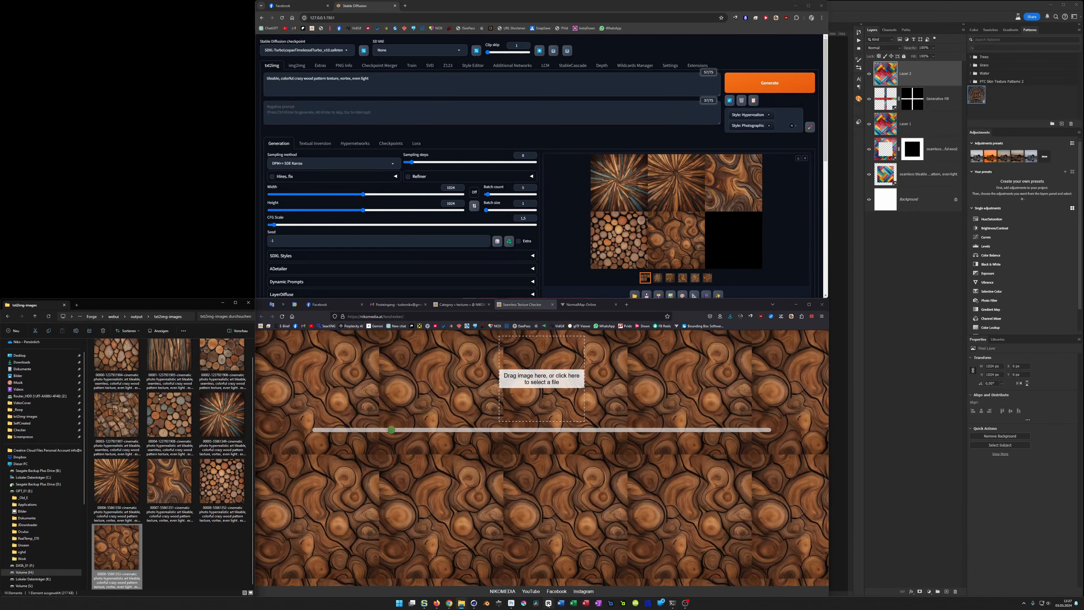
# Step: Switch to Photoshop and close all open documents
pyautogui.click(511, 604)
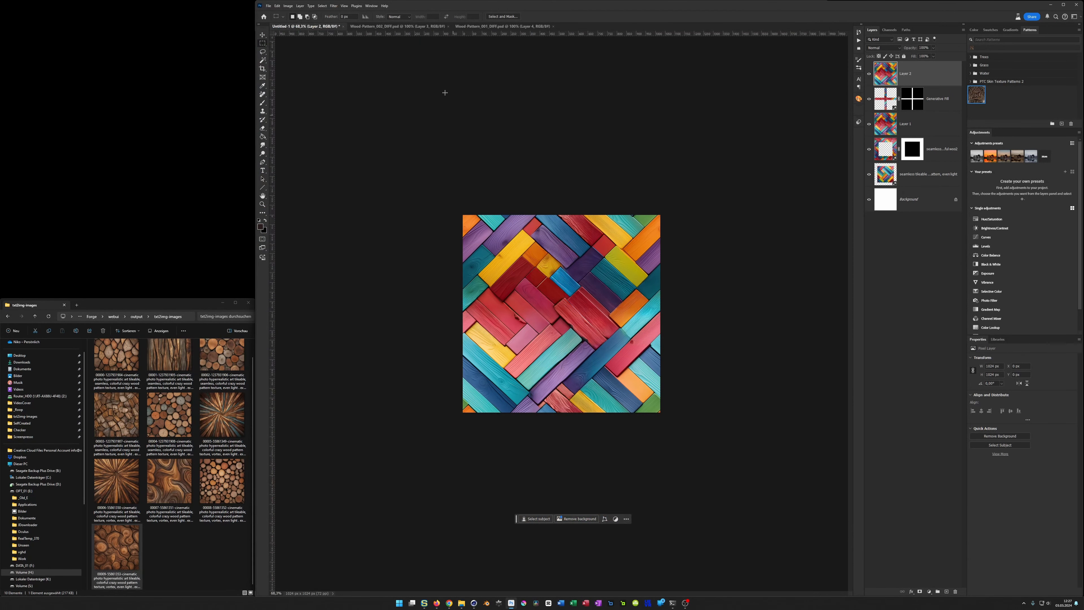
pyautogui.click(343, 27)
pyautogui.click(699, 212)
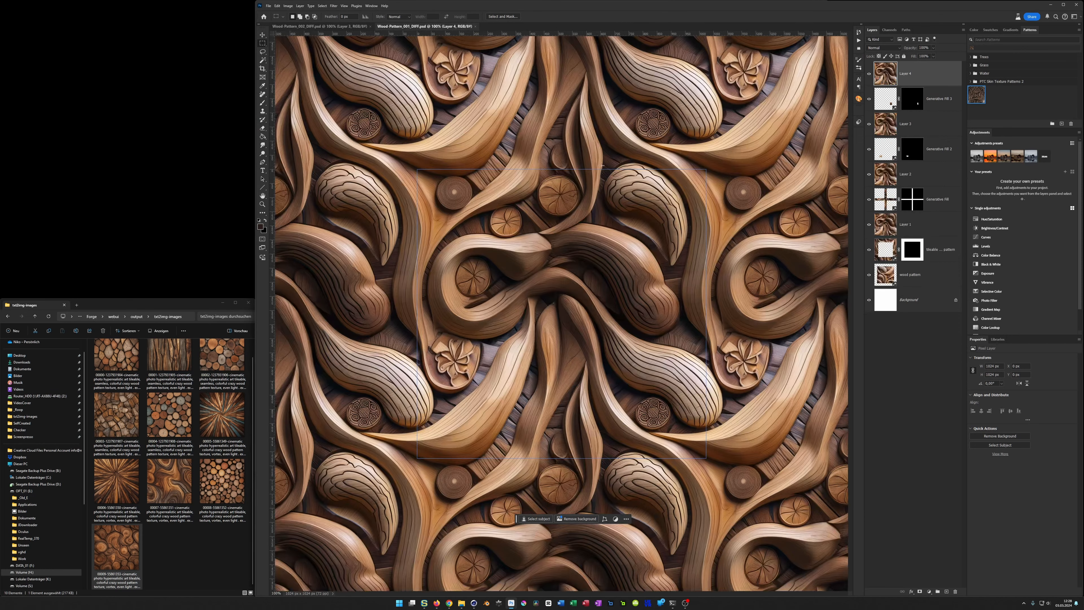
pyautogui.click(370, 27)
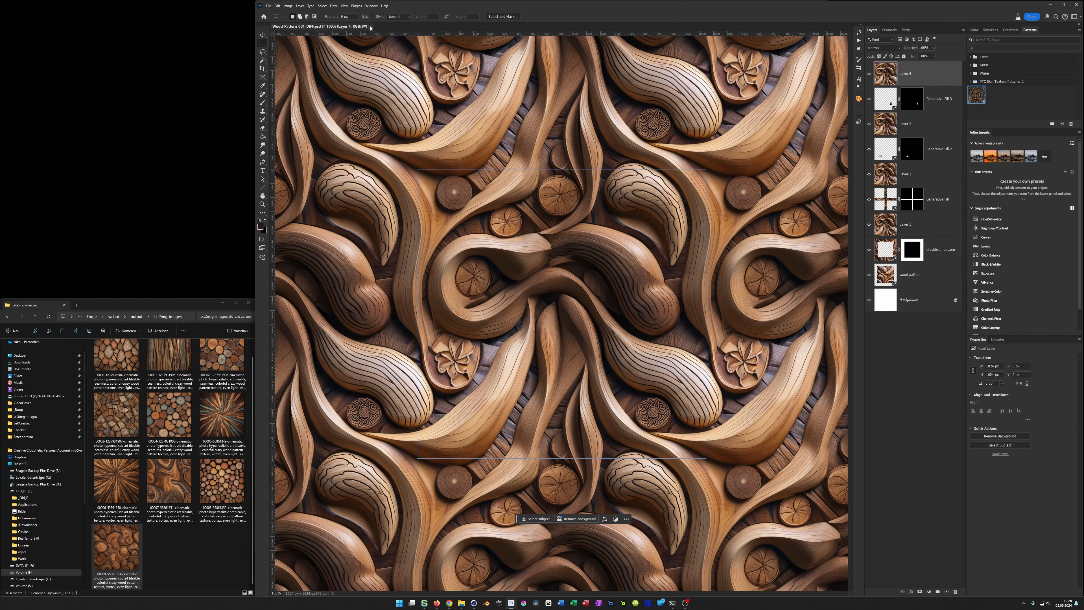
pyautogui.click(370, 27)
# Step: Open the selected curly wood texture as a new document and reapply the Offset filter to bring its seams to the centre
pyautogui.moveTo(116, 551); pyautogui.dragTo(515, 471)
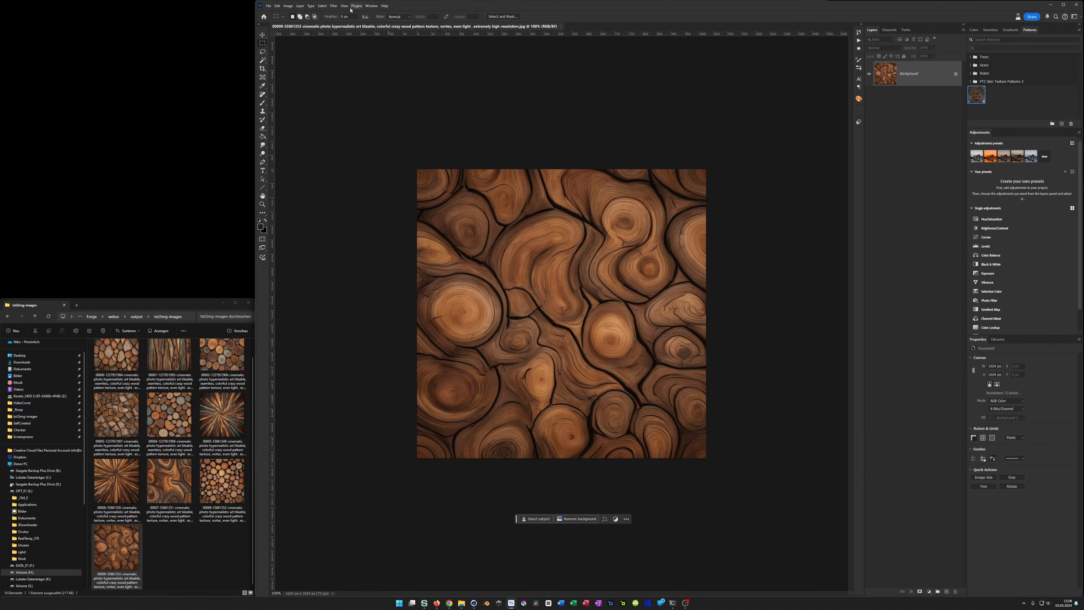
pyautogui.click(333, 6)
pyautogui.click(339, 13)
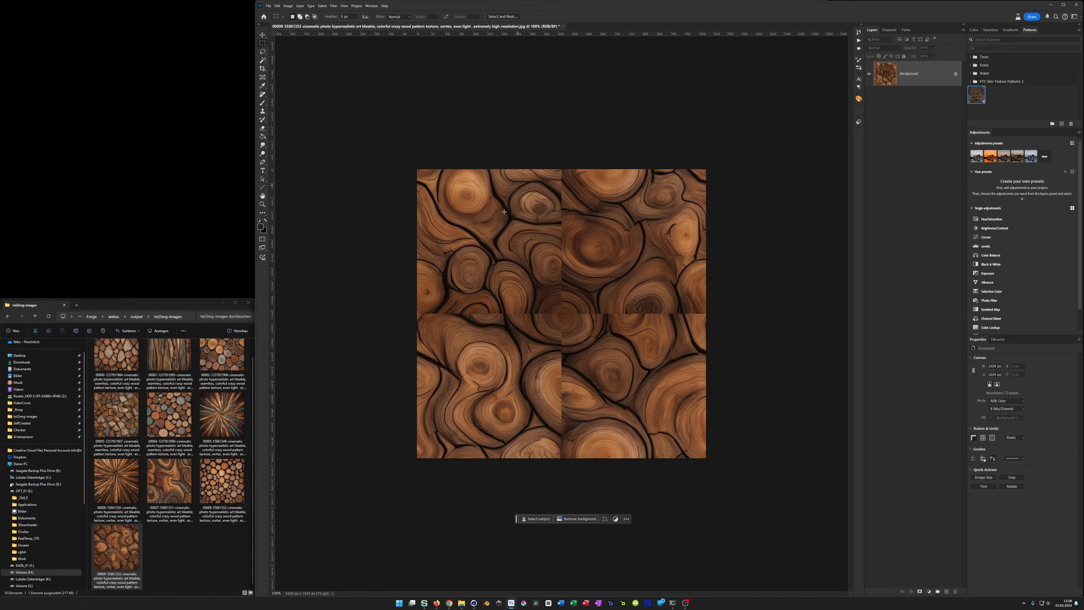
# Step: Select narrow horizontal and vertical strips over the central seams and fill them using Generative Fill with an empty prompt
pyautogui.moveTo(411, 308); pyautogui.dragTo(728, 319)
pyautogui.keyDown('shift'); pyautogui.moveTo(556, 165); pyautogui.dragTo(568, 478); pyautogui.keyUp('shift')
pyautogui.moveTo(414, 304); pyautogui.dragTo(717, 322)
pyautogui.keyDown('shift'); pyautogui.moveTo(552, 168); pyautogui.dragTo(571, 474); pyautogui.keyUp('shift')
pyautogui.click(544, 518)
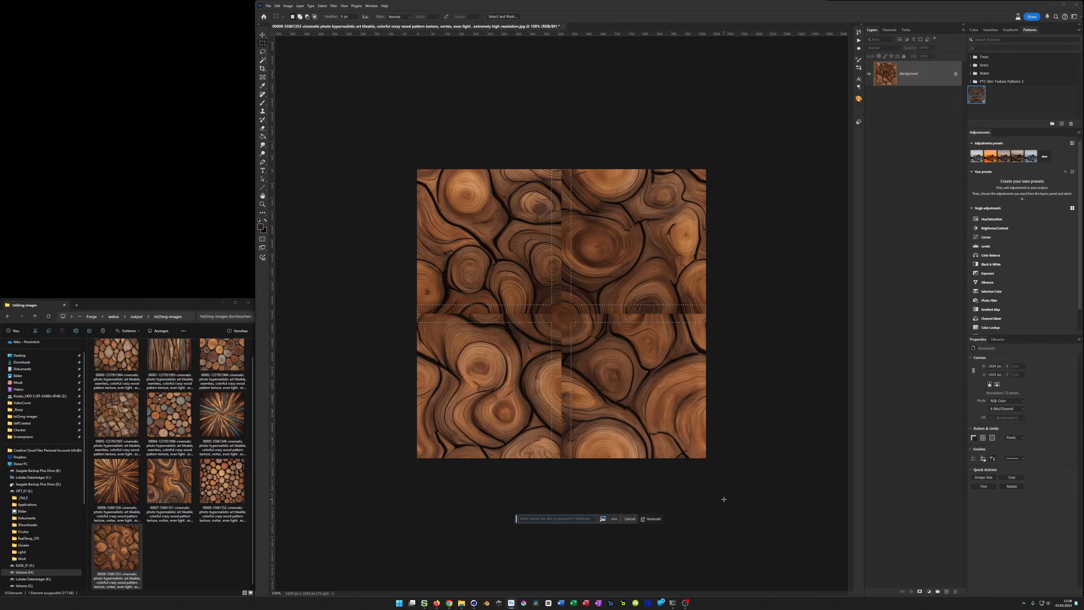
pyautogui.press('Return')
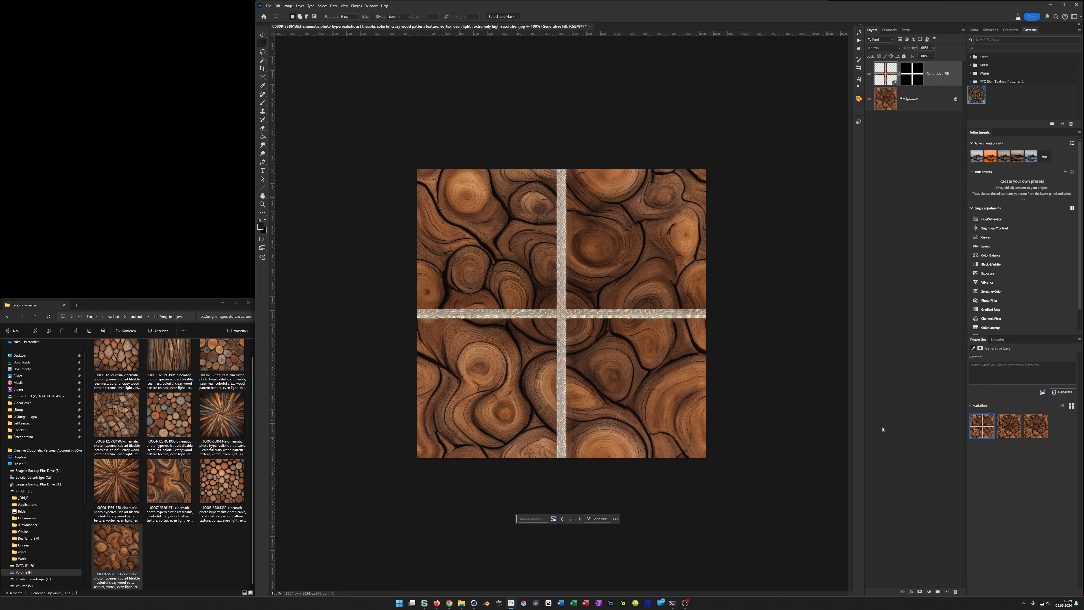
# Step: Compare the generated seam variations, including in Pattern Preview, keep the third one, and turn Pattern Preview off
pyautogui.click(1008, 426)
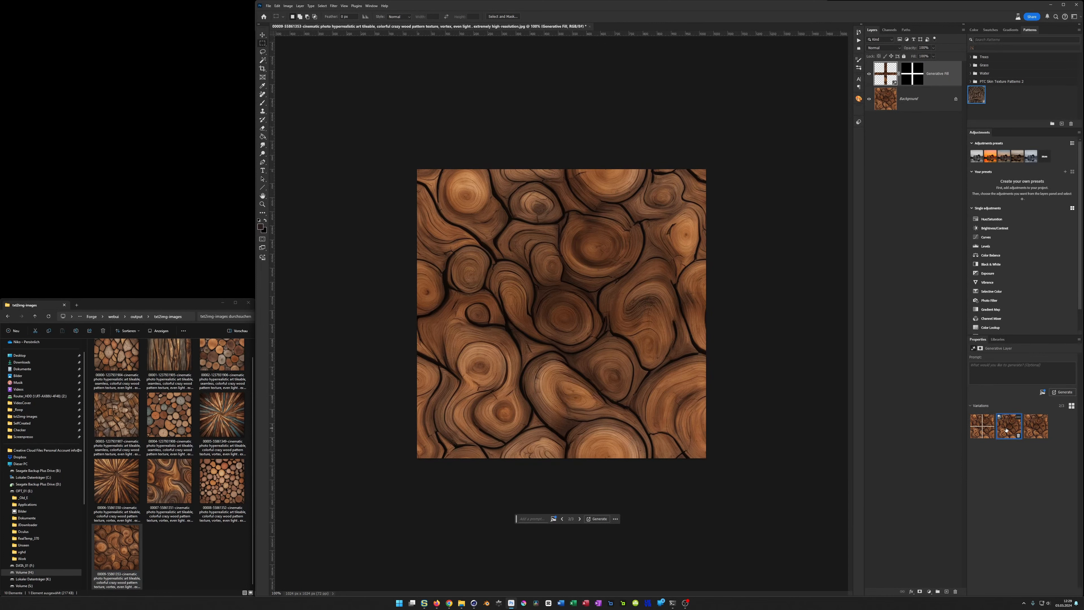
pyautogui.click(1030, 427)
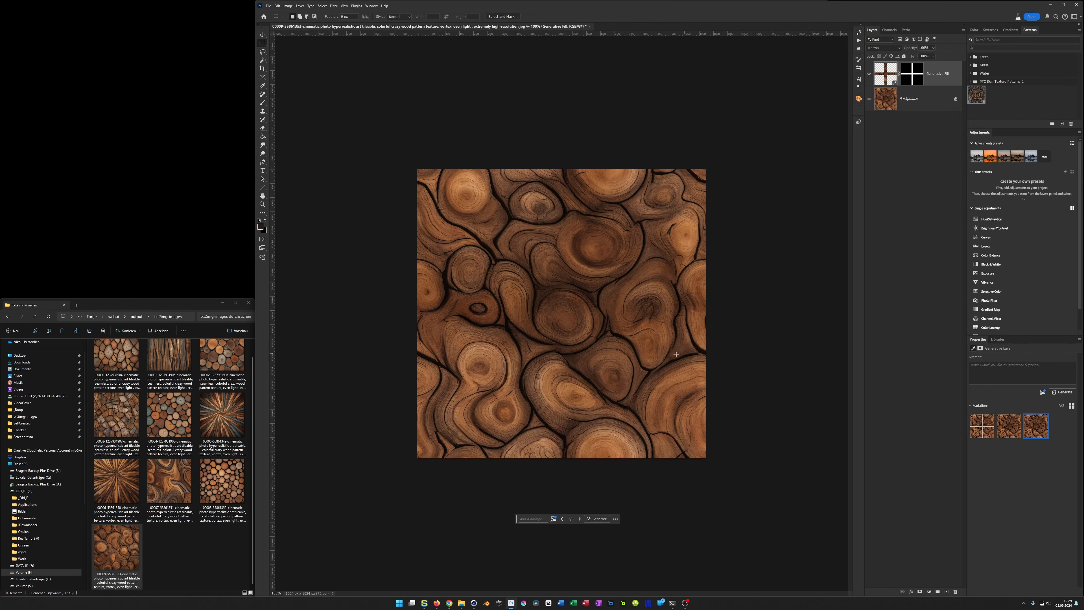
pyautogui.keyDown('alt'); pyautogui.scroll(-3, 602, 351); pyautogui.keyUp('alt')
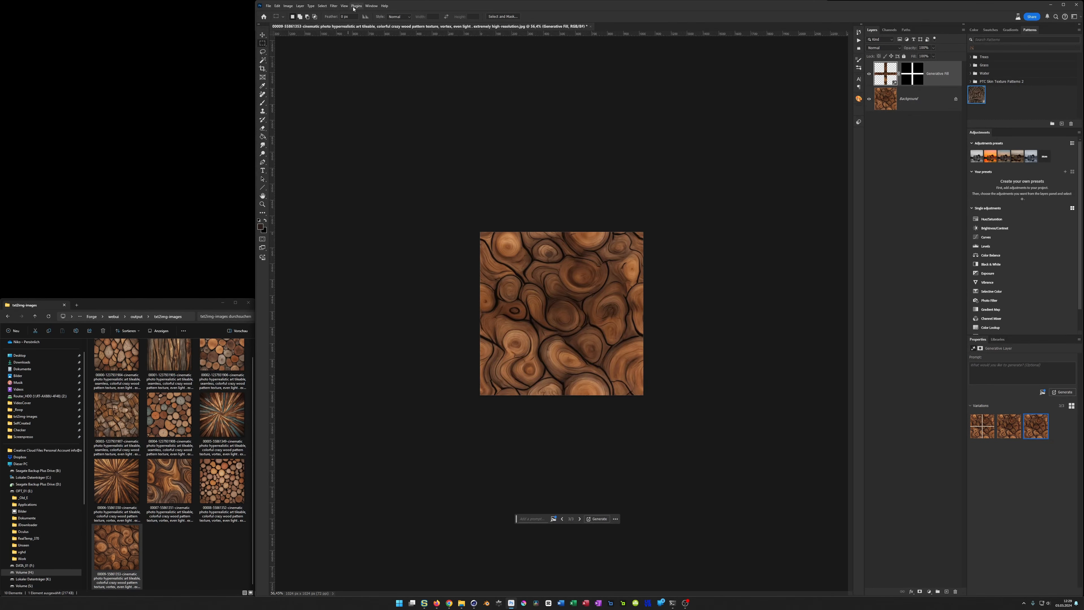
pyautogui.click(344, 5)
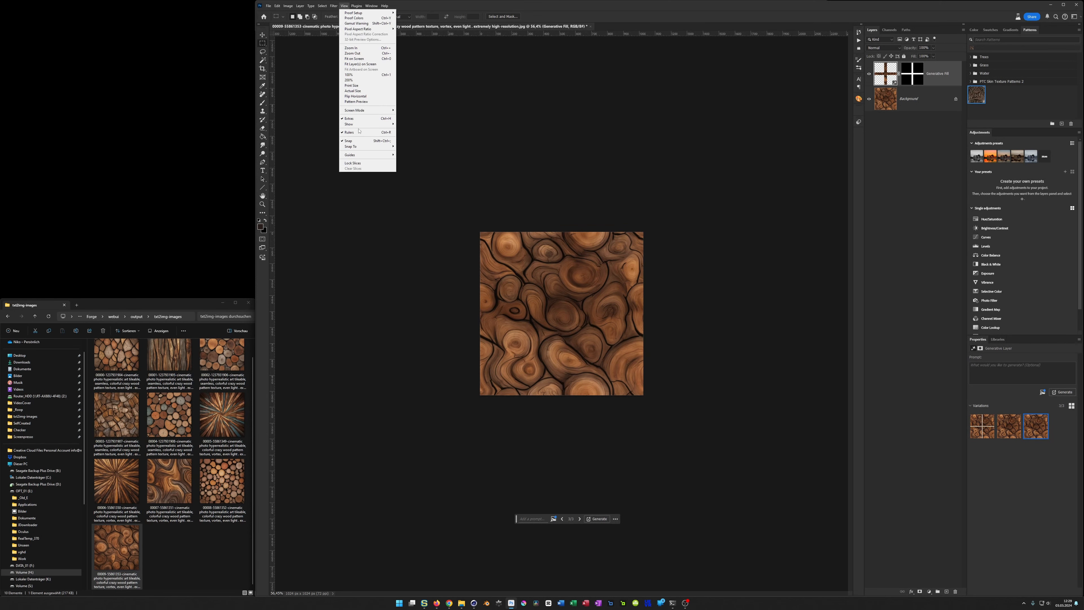
pyautogui.click(354, 102)
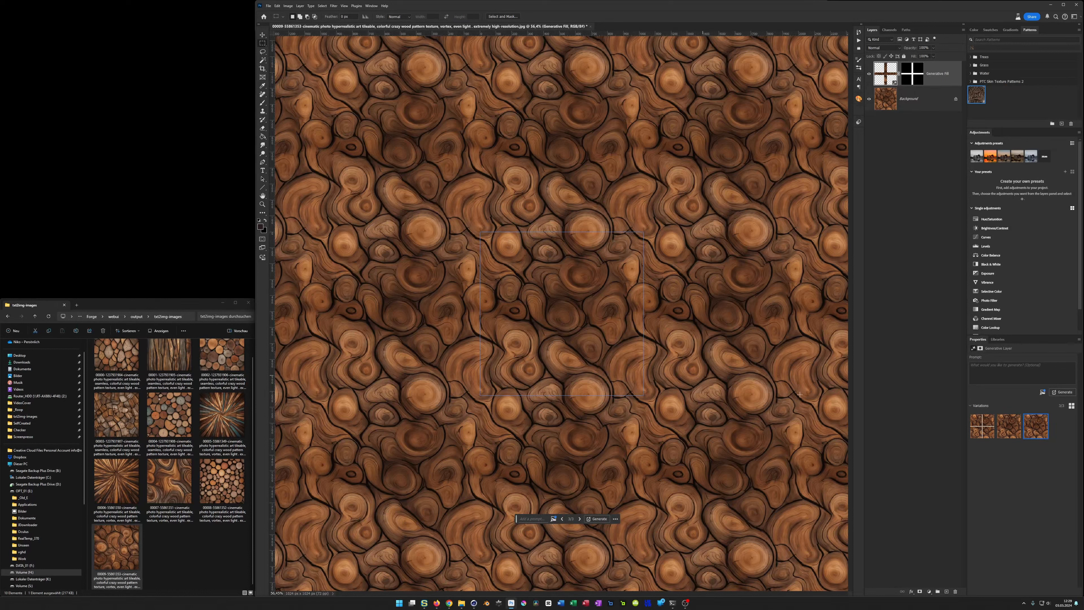
pyautogui.click(1008, 426)
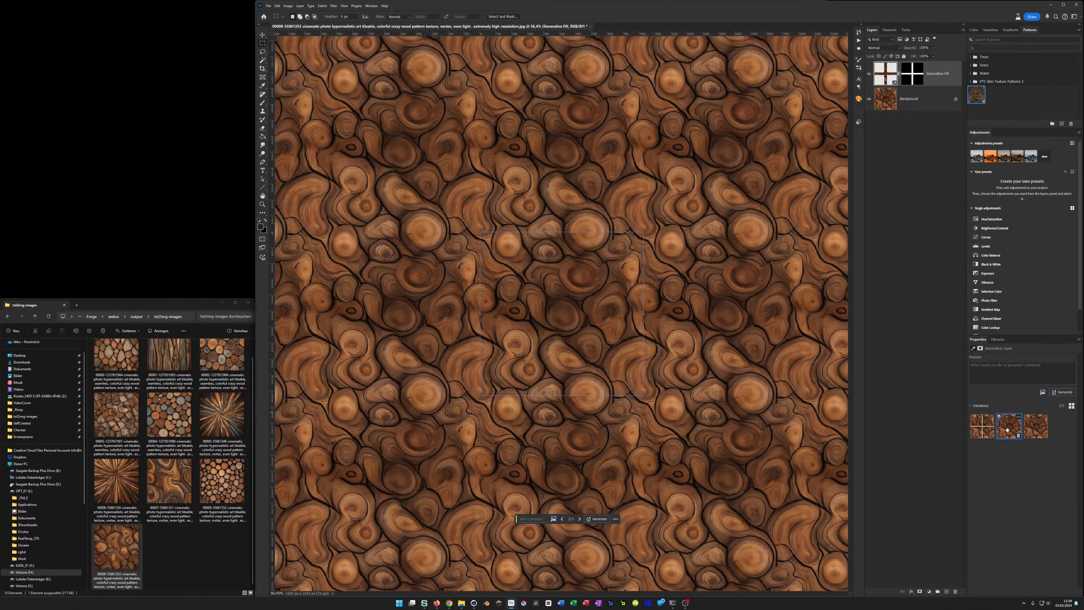
pyautogui.click(1031, 430)
pyautogui.click(344, 6)
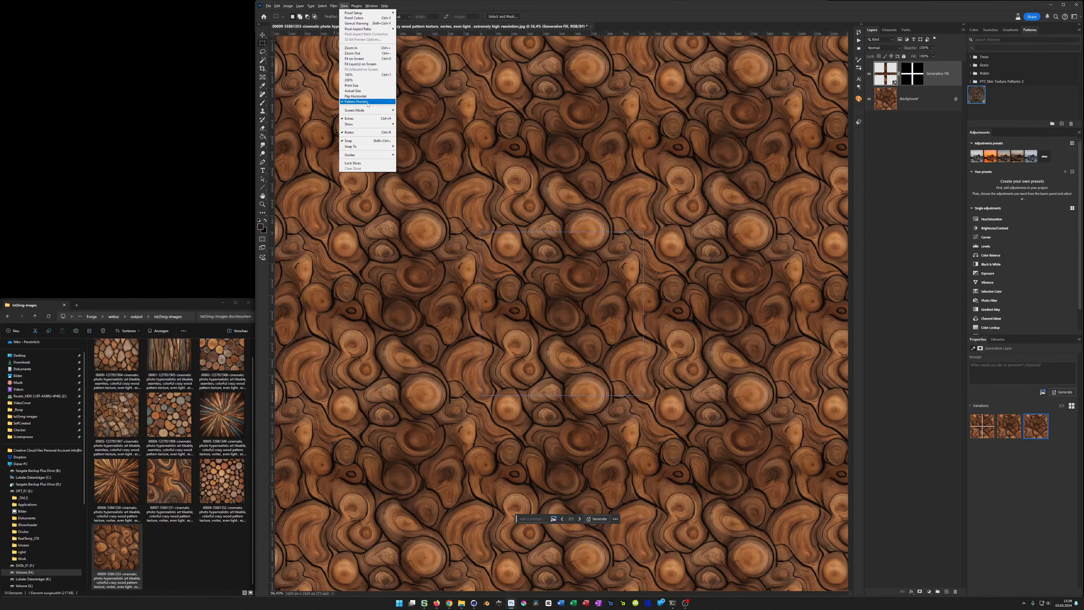
pyautogui.click(357, 102)
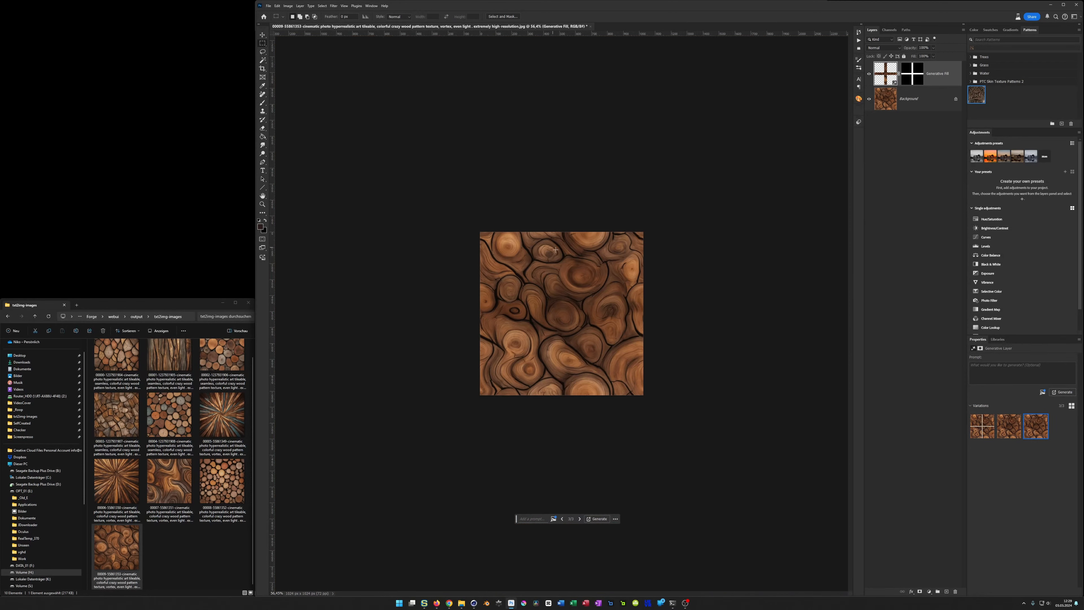
# Step: Stamp all visible layers into a new merged layer above the Generative Fill layer
pyautogui.keyDown('alt'); pyautogui.scroll(2, 557, 253); pyautogui.keyUp('alt')
pyautogui.keyDown('alt'); pyautogui.scroll(1, 557, 253); pyautogui.keyUp('alt')
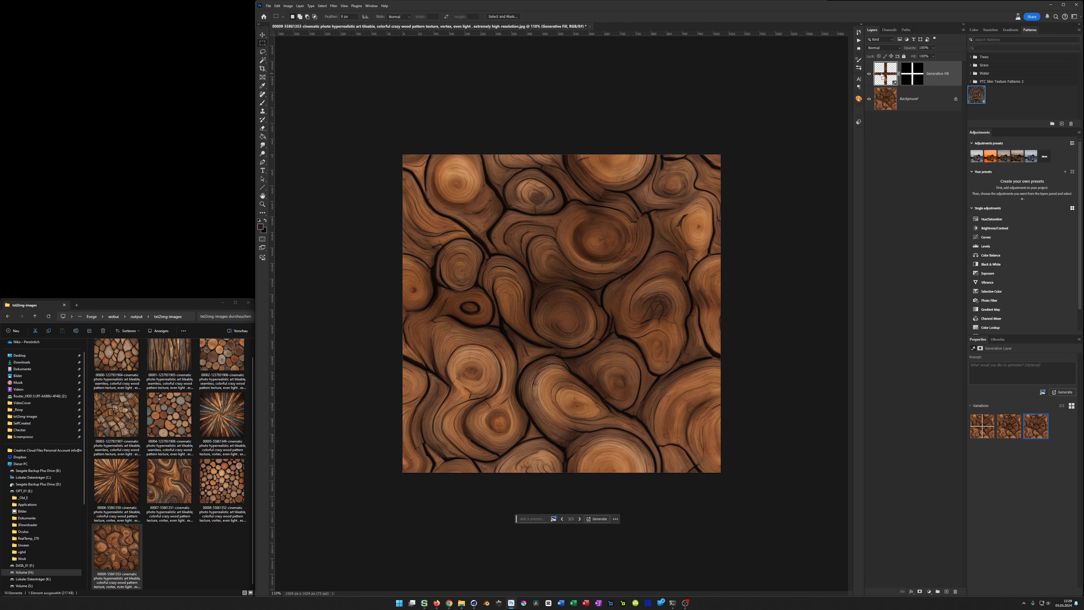
pyautogui.hotkey('ctrl', 'shift', 'alt', 'e')
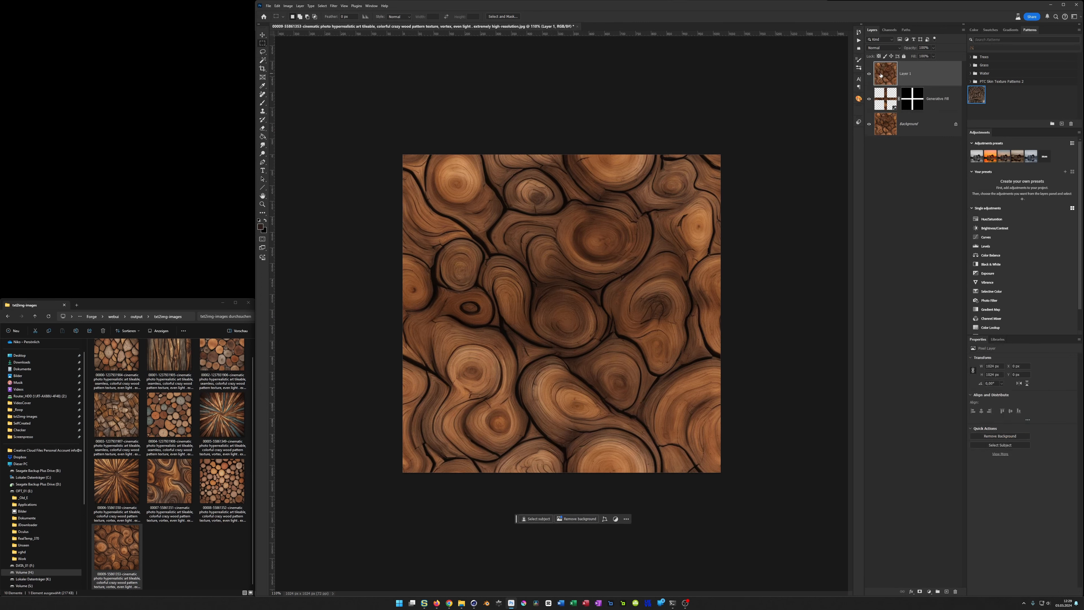
# Step: Save the texture as a JPEG named Curly-Wood_001.jpg in the txt2img-images folder
pyautogui.hotkey('ctrl', 'shift', 's')
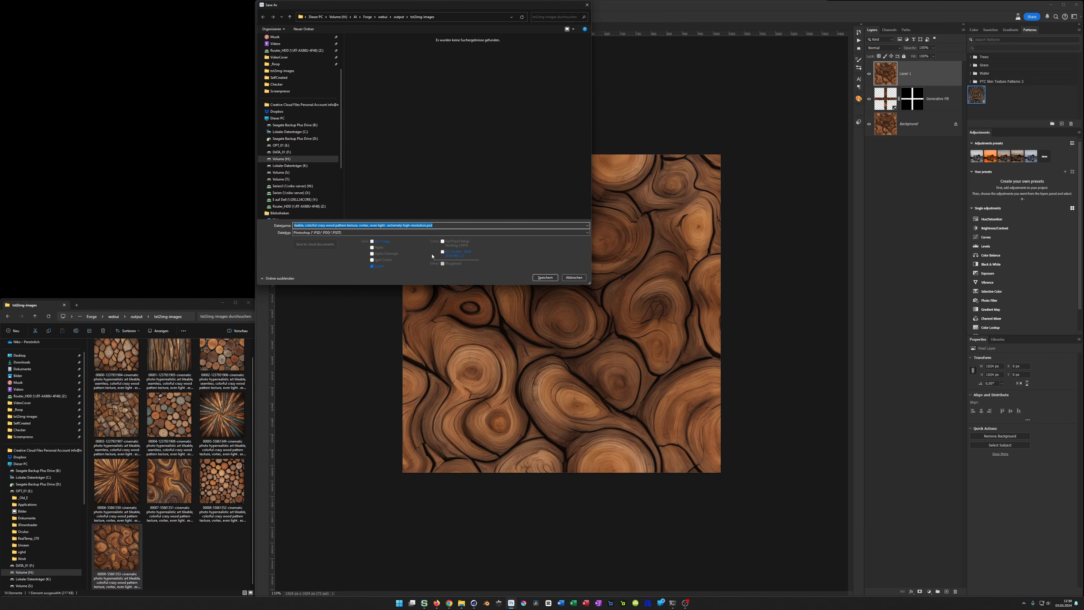
pyautogui.press('Tab')
pyautogui.press('j')
pyautogui.hotkey('shift', 'Tab')
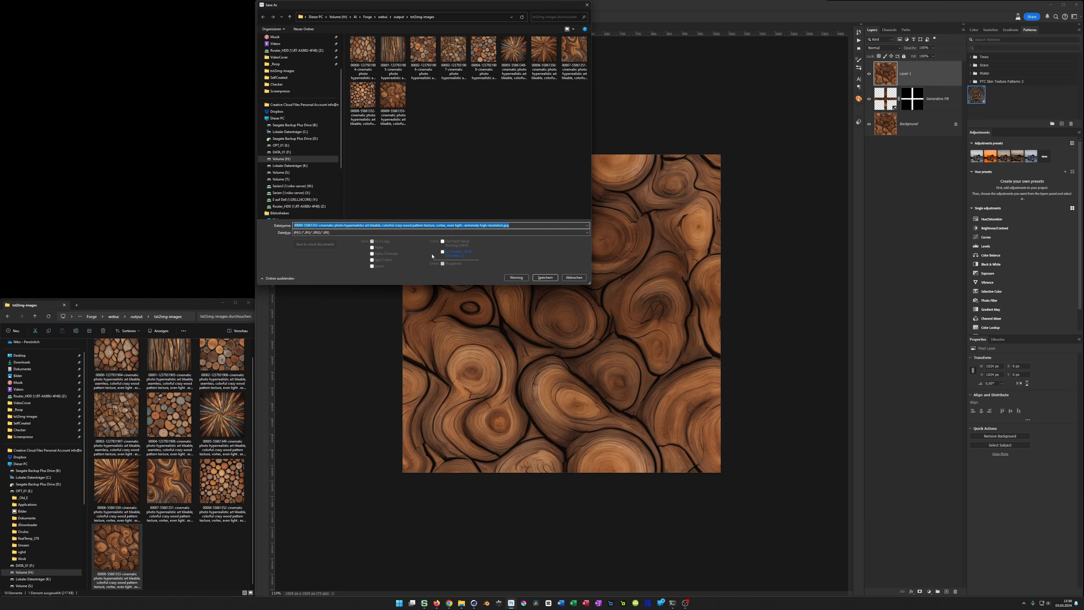
pyautogui.write('Cut')
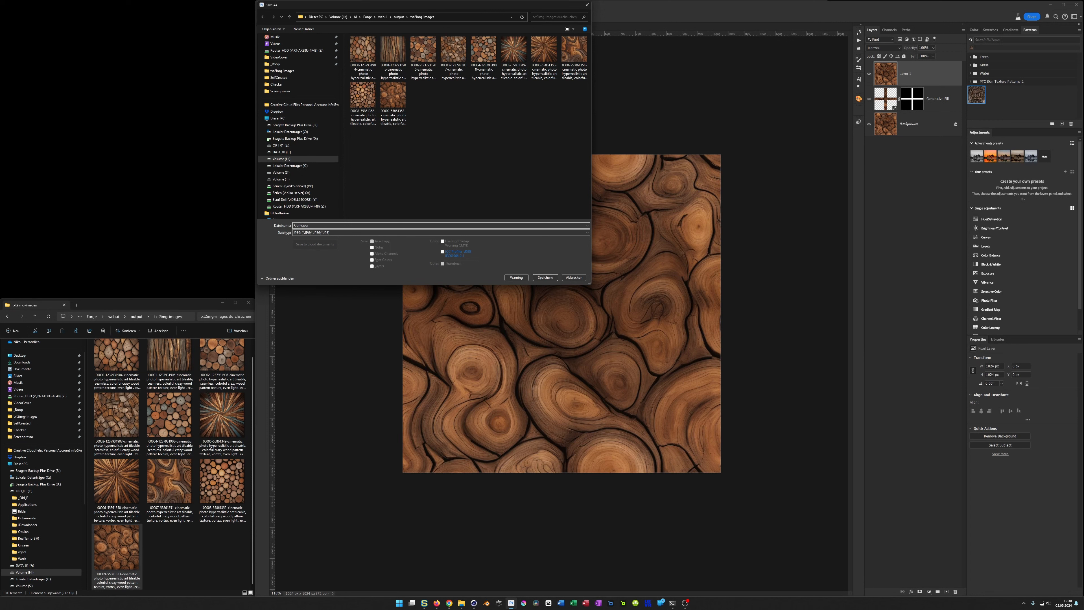
pyautogui.write('ly-Wood_001')
pyautogui.press('Return')
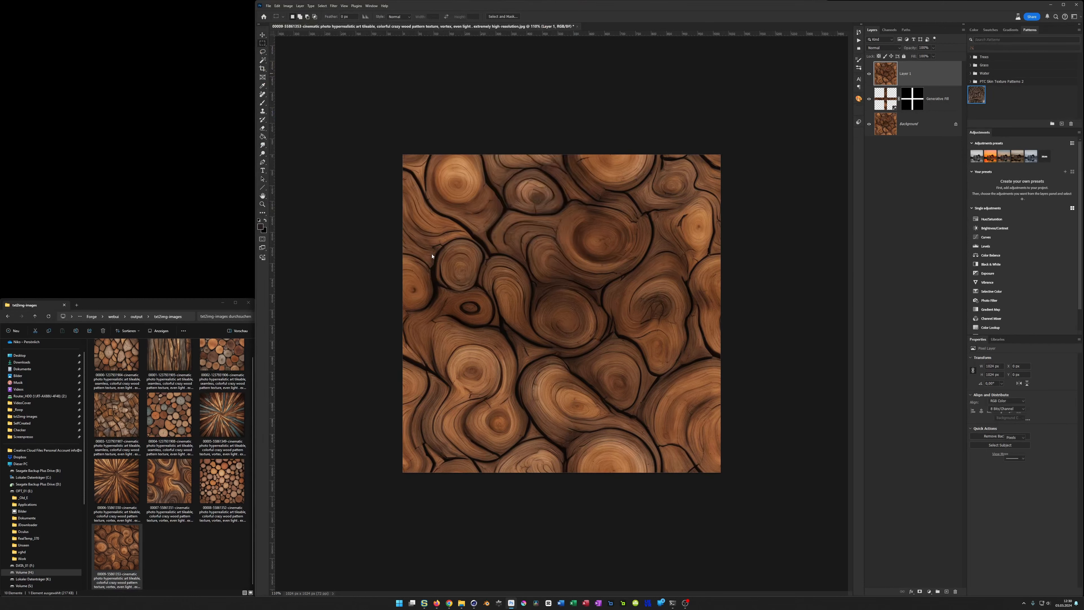
pyautogui.press('Return')
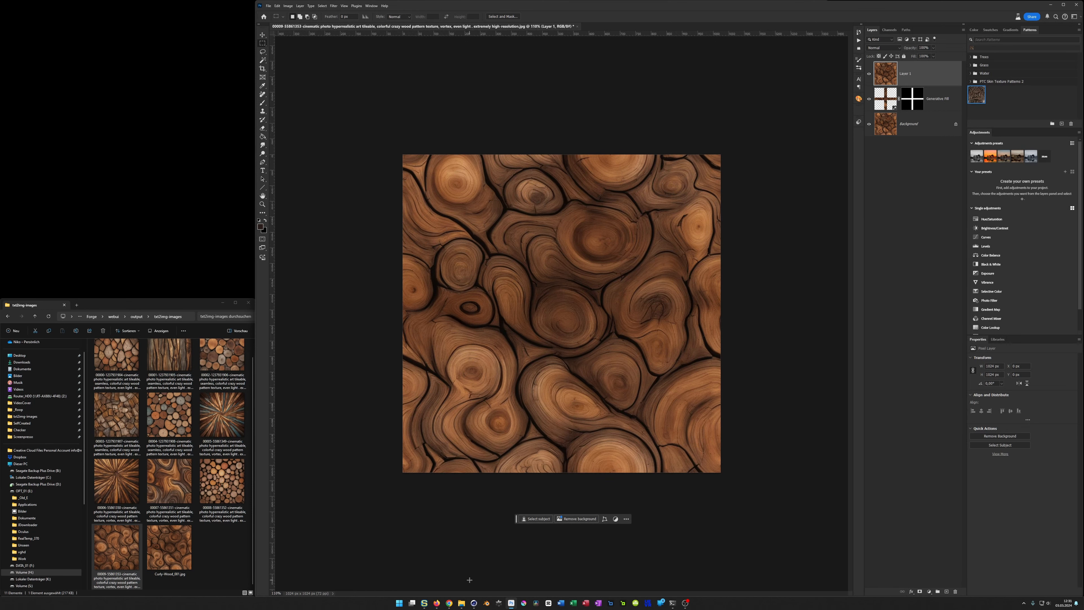
# Step: Switch to the Seamless Texture Checker page, inspect its address and local Checker folder, and enlarge the tiled wood preview
pyautogui.click(437, 603)
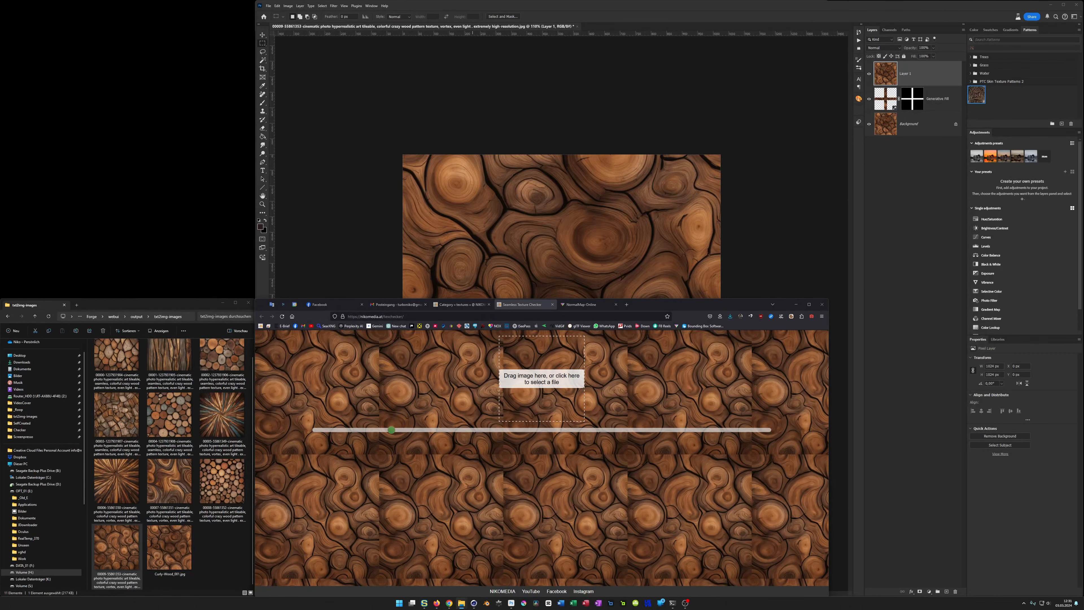
pyautogui.moveTo(0, 495); pyautogui.dragTo(588, 266)
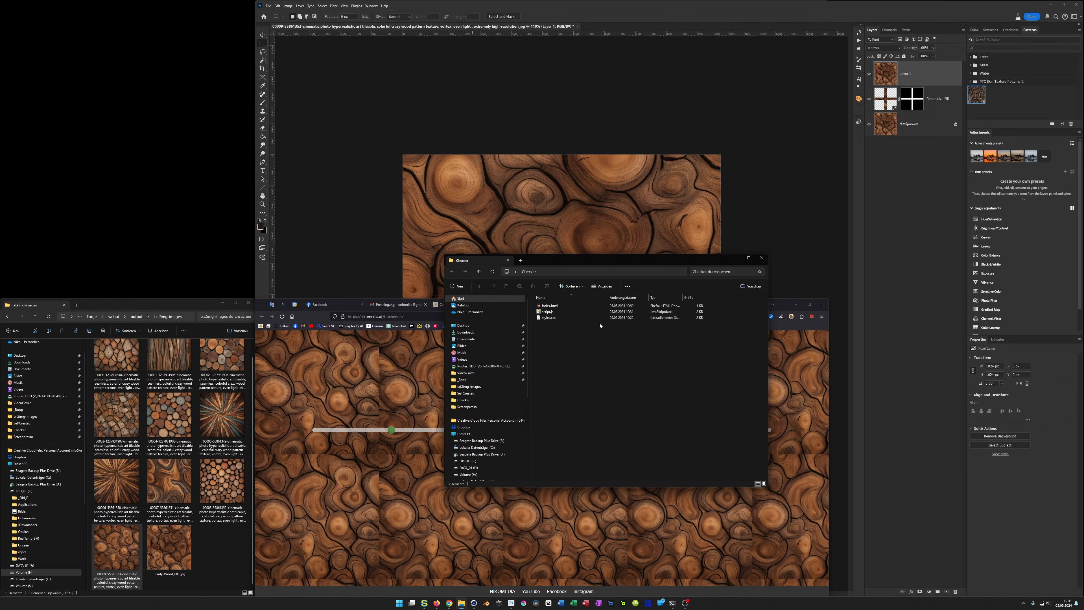
pyautogui.moveTo(568, 262); pyautogui.dragTo(714, 360)
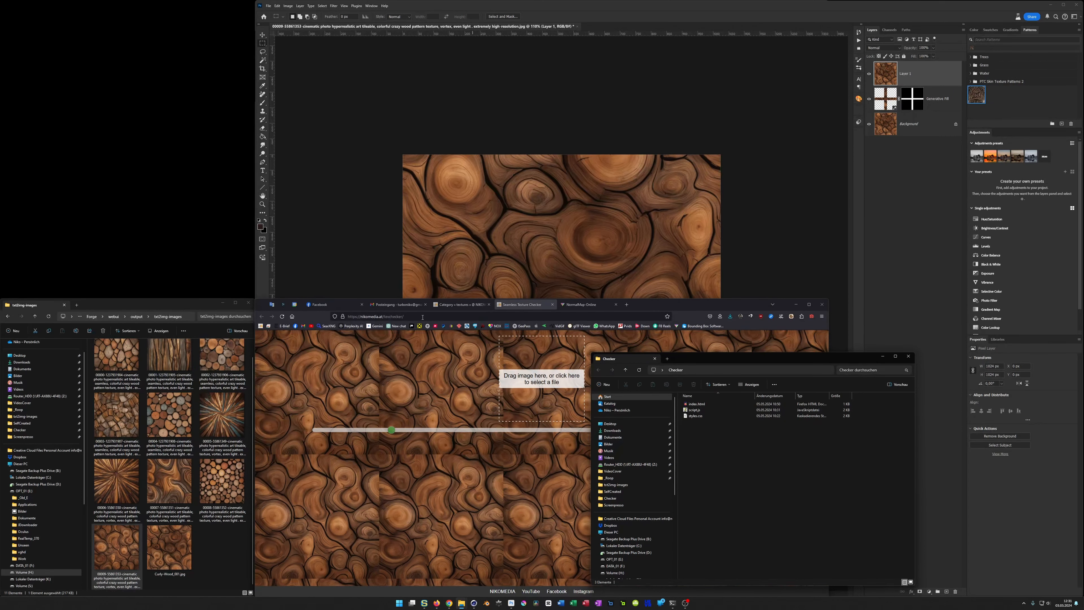
pyautogui.click(409, 317)
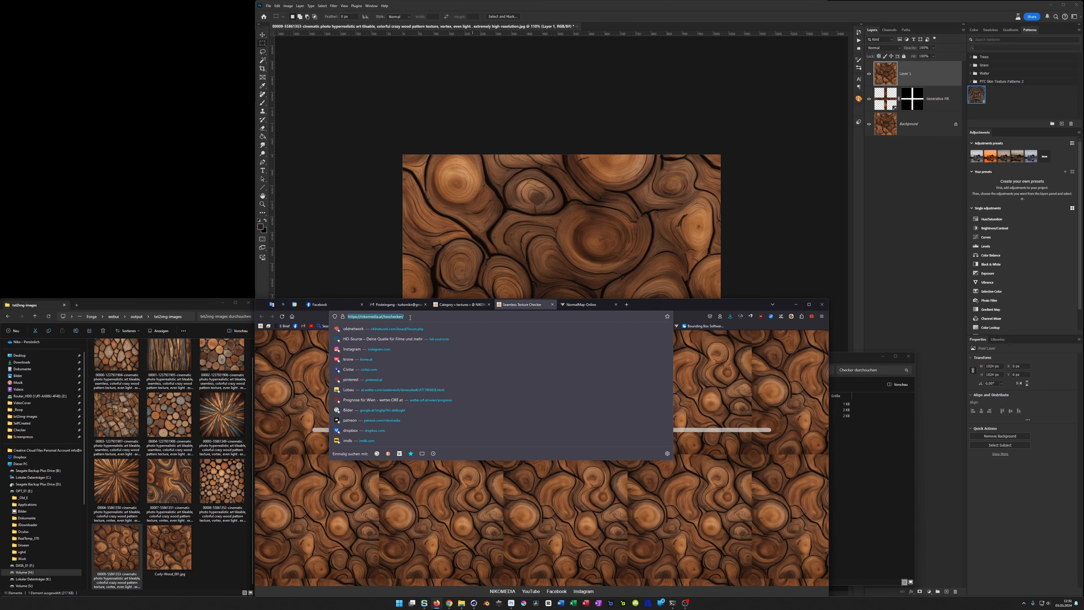
pyautogui.click(713, 409)
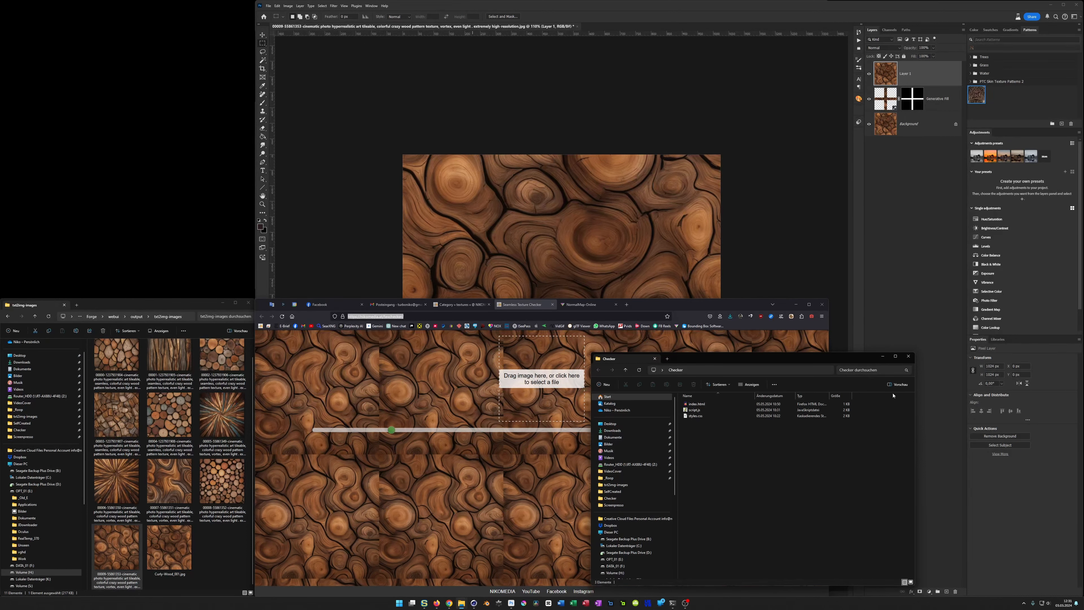
pyautogui.click(907, 357)
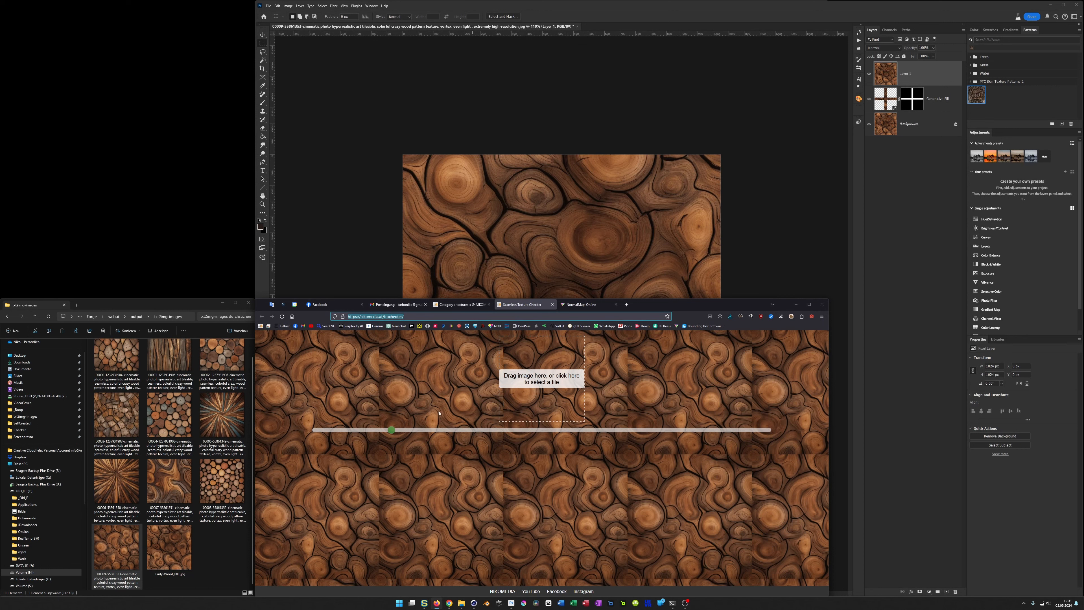
pyautogui.moveTo(391, 429); pyautogui.dragTo(419, 456)
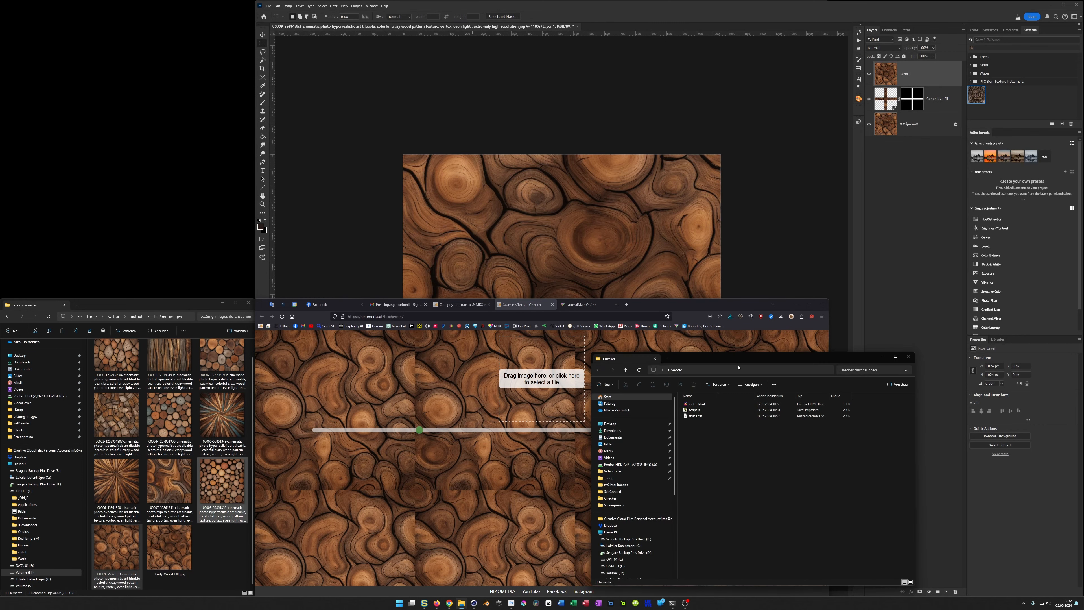
# Step: Open index.html from the Checker folder in Notepad++ to examine the page's markup
pyautogui.moveTo(741, 357); pyautogui.dragTo(362, 191)
pyautogui.click(318, 237)
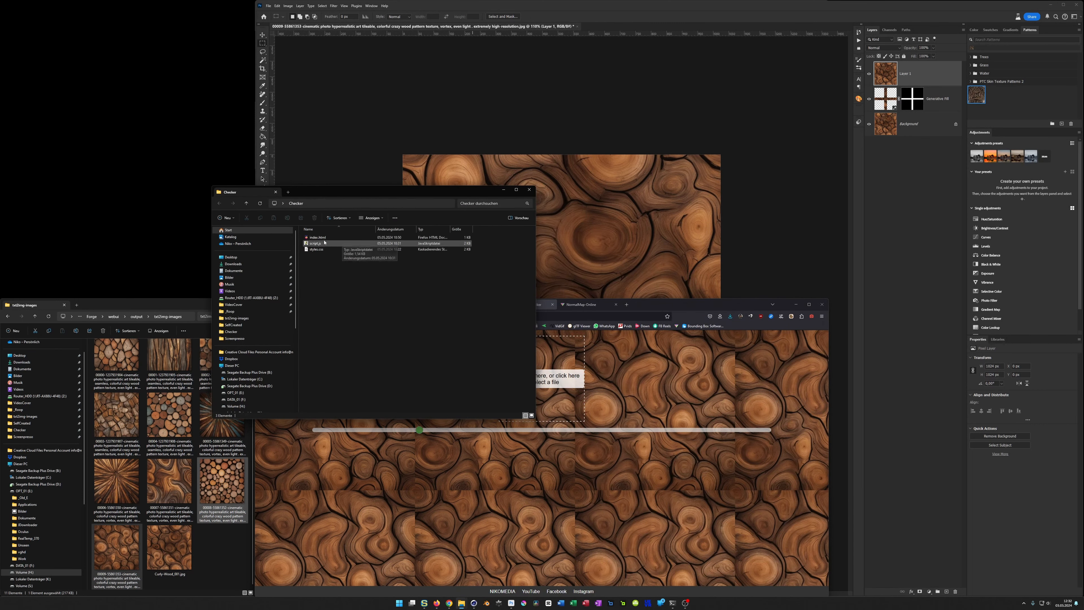
pyautogui.rightClick(317, 237)
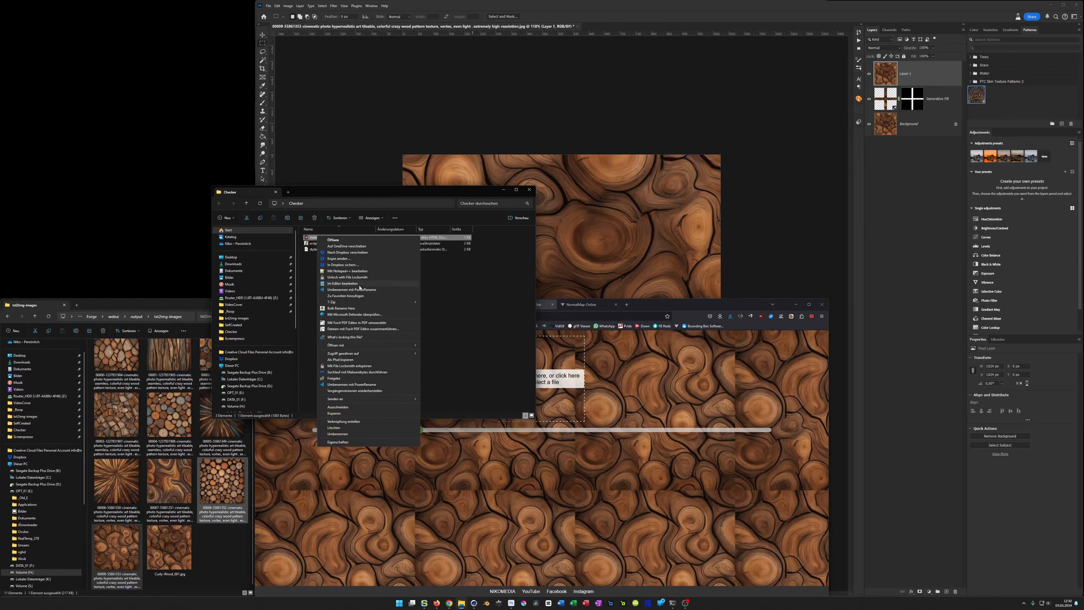
pyautogui.click(355, 301)
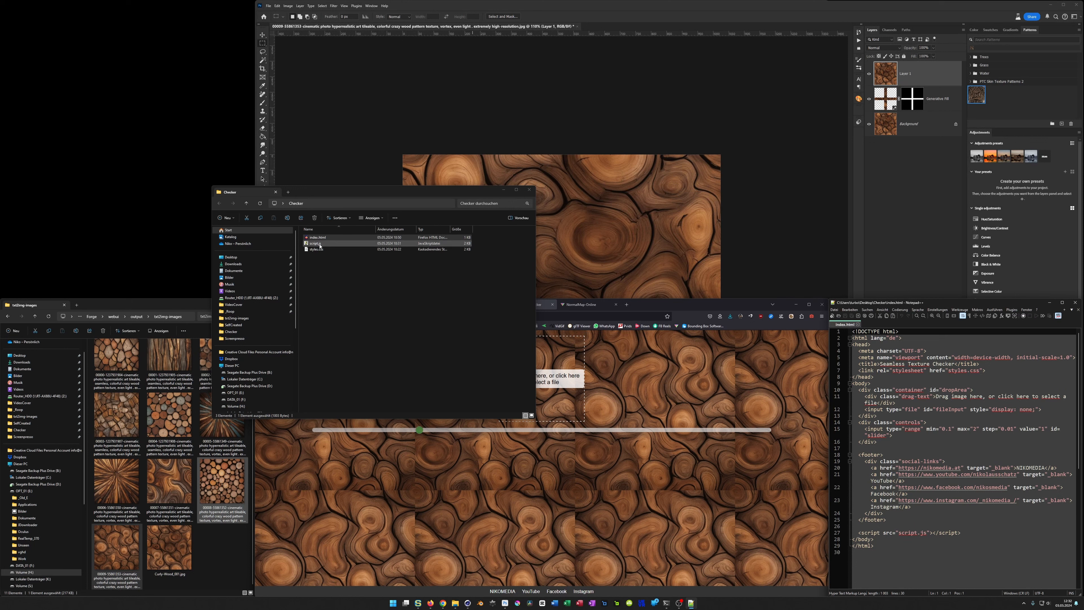
# Step: Load styles.css from the Checker folder into Notepad++ and review its style rules through to the end
pyautogui.moveTo(316, 248); pyautogui.dragTo(865, 392)
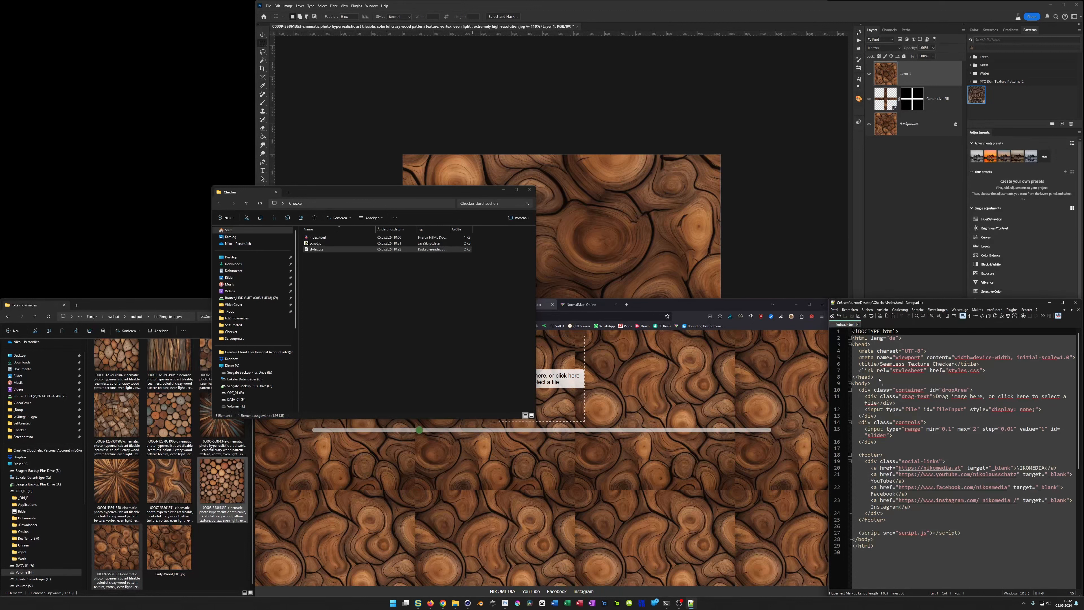
pyautogui.moveTo(916, 323); pyautogui.dragTo(912, 326)
pyautogui.scroll(-15, 946, 432)
pyautogui.scroll(-8, 946, 432)
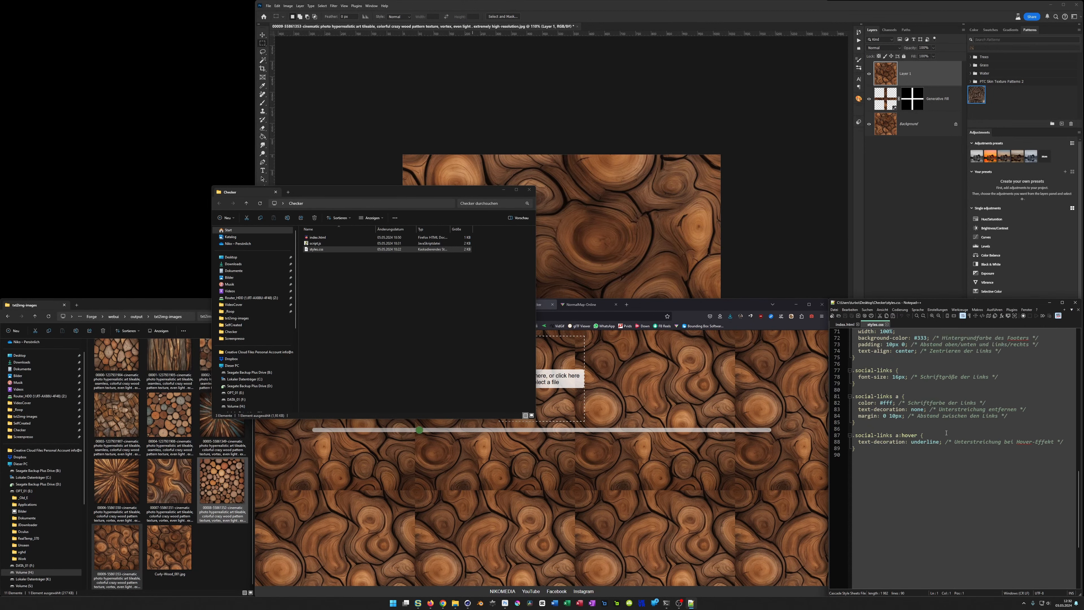
# Step: Load script.js into Notepad++ and review the image-loading, slider and background-scaling functions
pyautogui.click(316, 243)
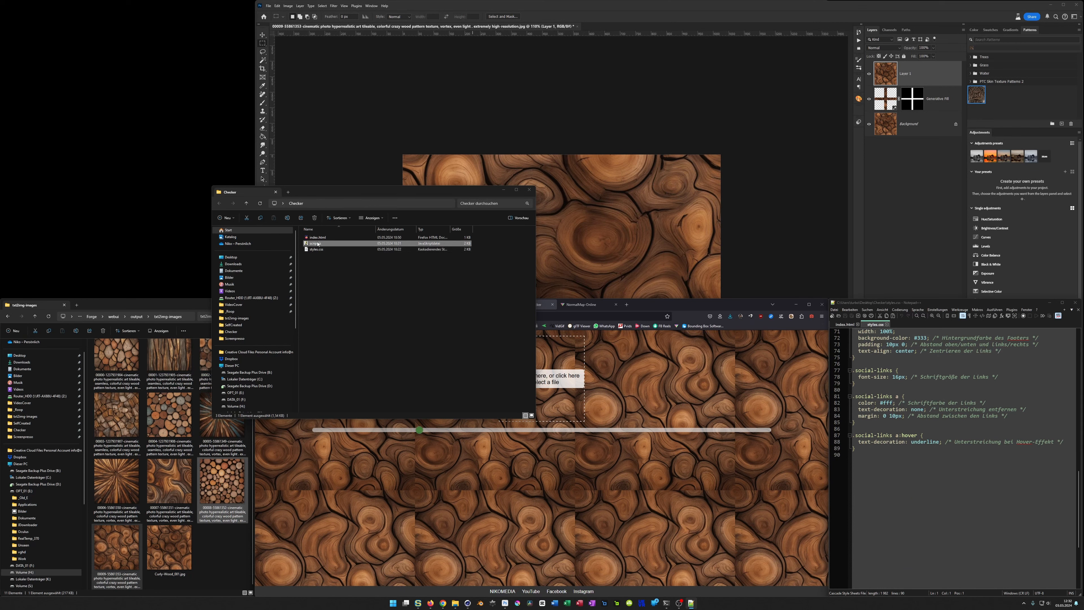
pyautogui.moveTo(922, 325); pyautogui.dragTo(914, 335)
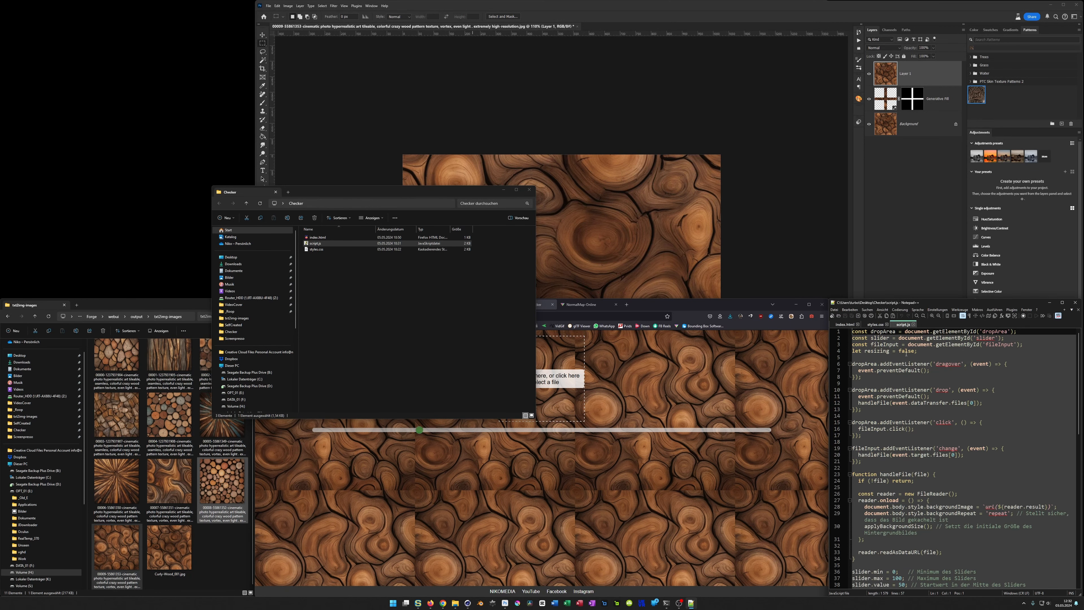
pyautogui.scroll(-10, 899, 436)
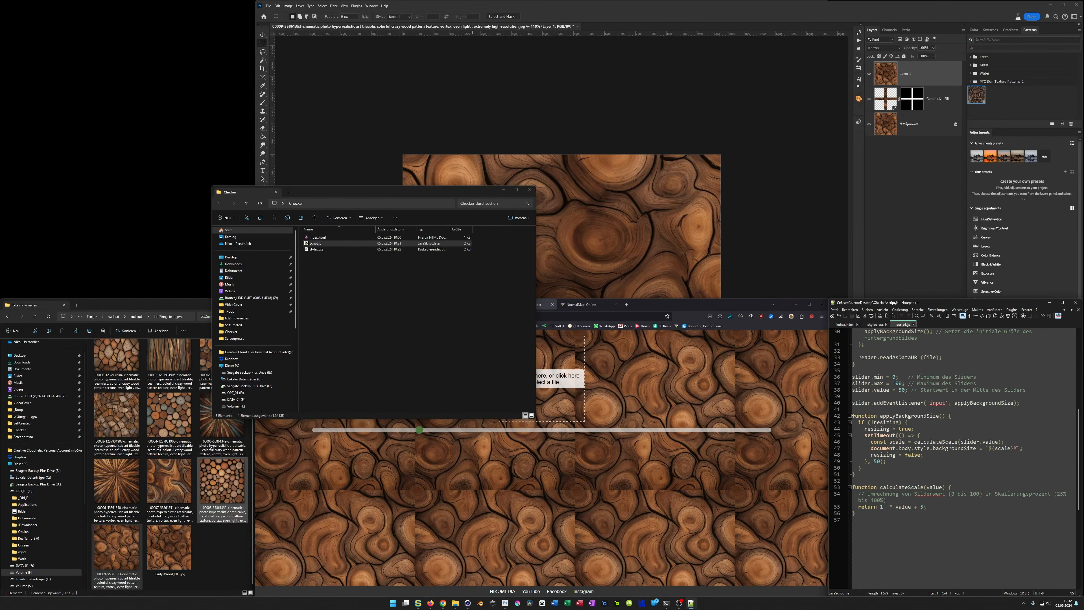
pyautogui.scroll(1, 899, 440)
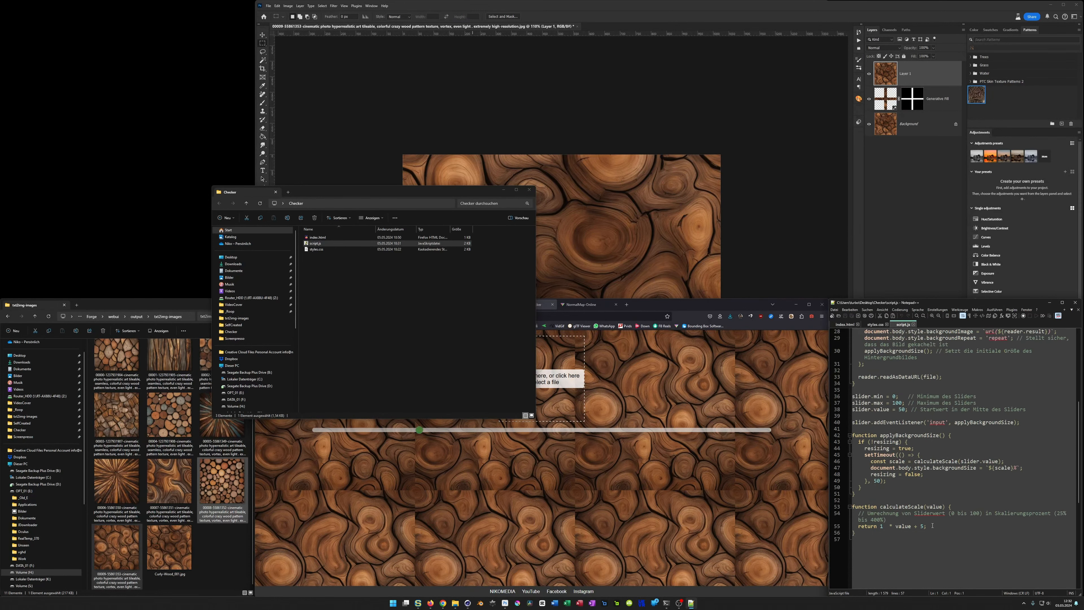
# Step: Close the Checker folder and test the texture checker's scale slider, enlarging and then reducing the tiled wood pattern
pyautogui.click(529, 190)
pyautogui.moveTo(422, 429); pyautogui.dragTo(767, 432)
pyautogui.moveTo(768, 470); pyautogui.dragTo(505, 477)
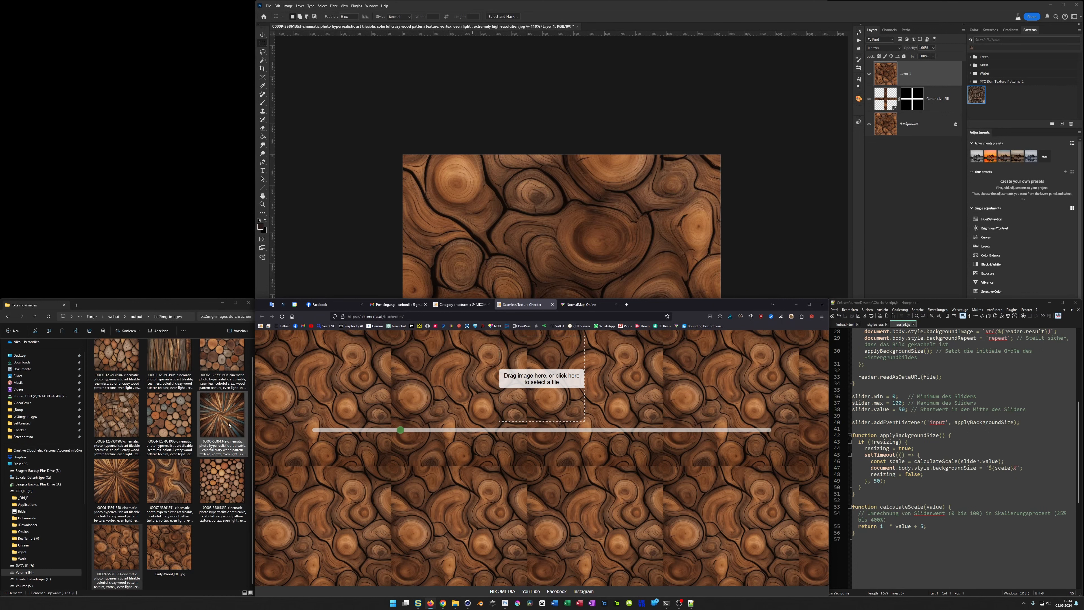
# Step: View the two radial wood textures and the swirling wood texture from txt2img-images in the image viewer, and close it
pyautogui.doubleClick(222, 414)
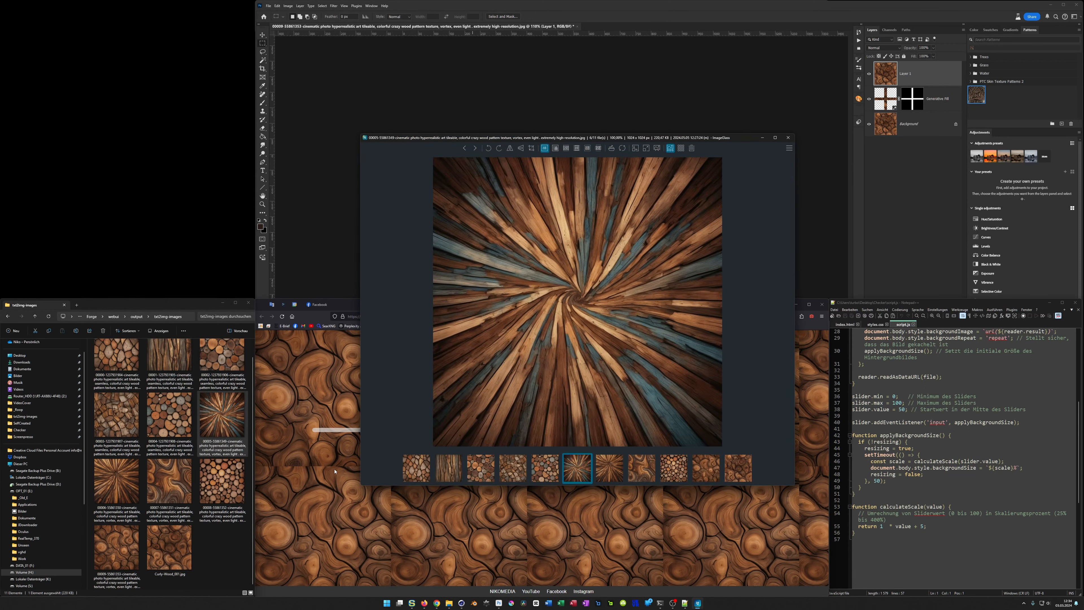
pyautogui.click(122, 478)
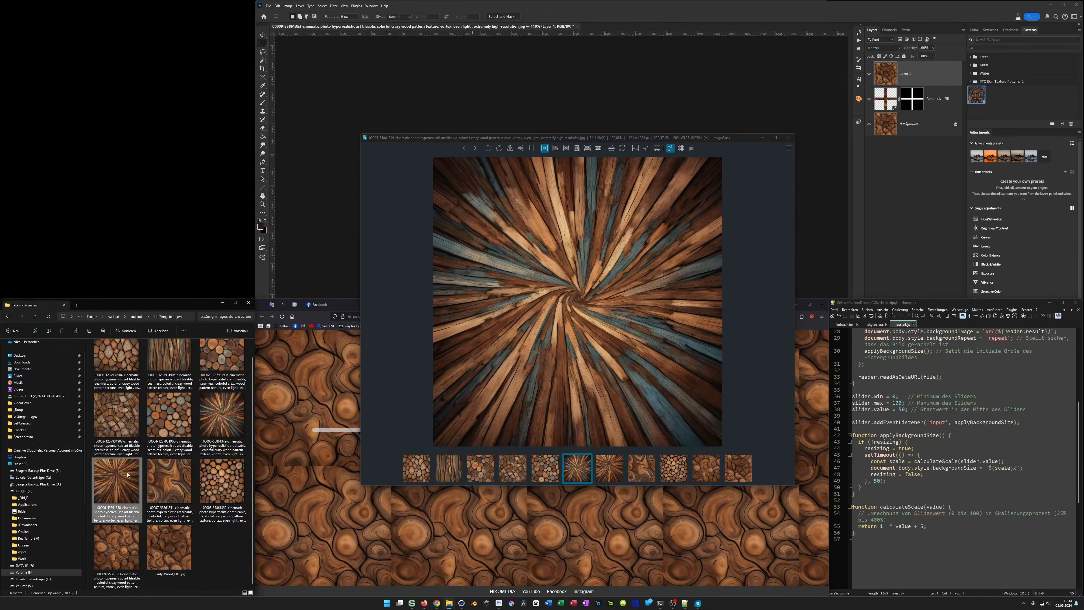
pyautogui.click(616, 473)
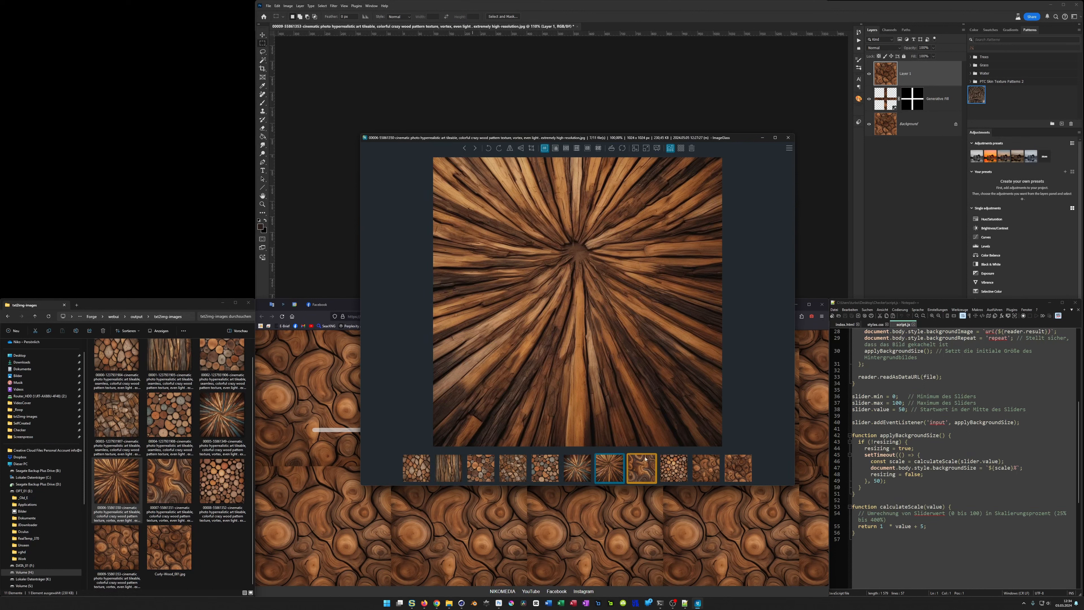
pyautogui.press('Right')
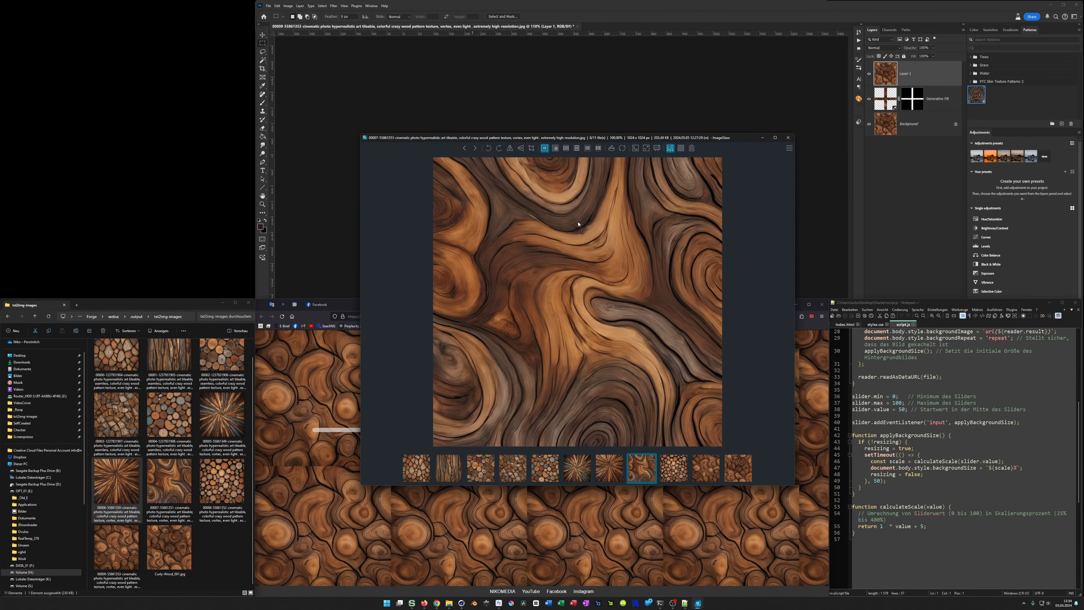
pyautogui.click(788, 138)
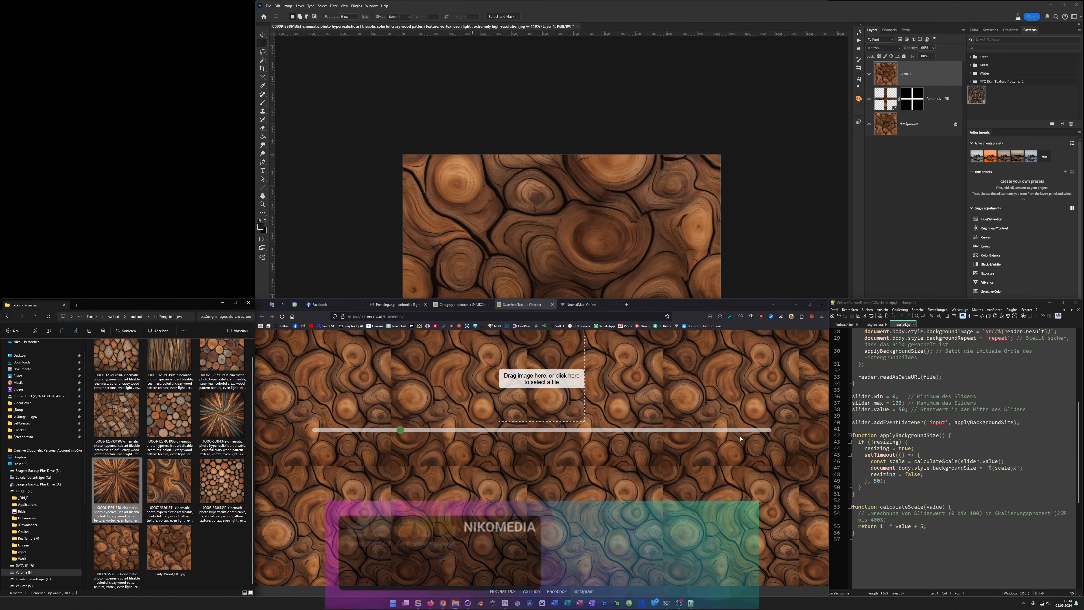